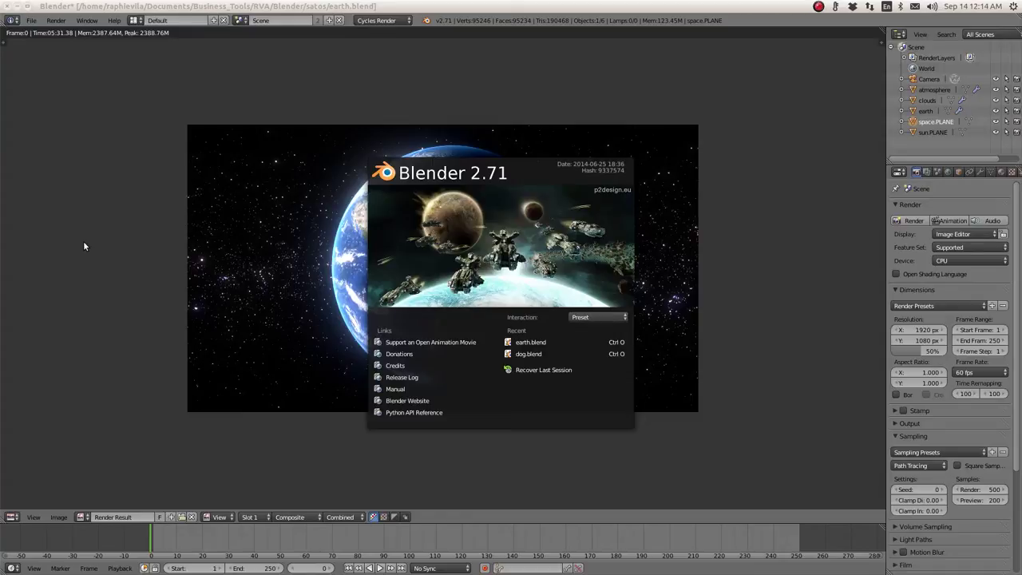
Step: Dismiss the splash screen and look at the finished Earth render
left_click(124, 224)
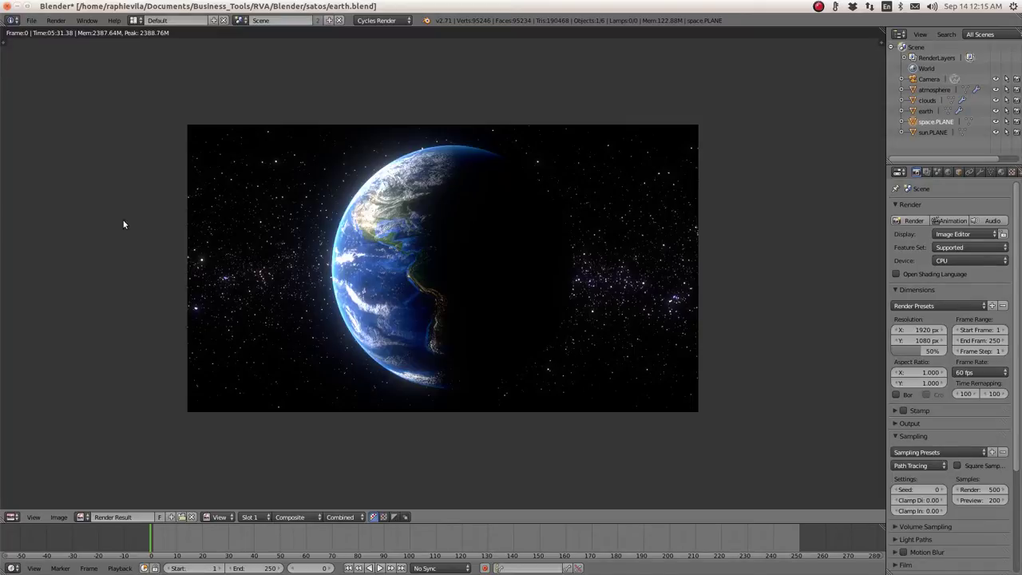
left_click(922, 121)
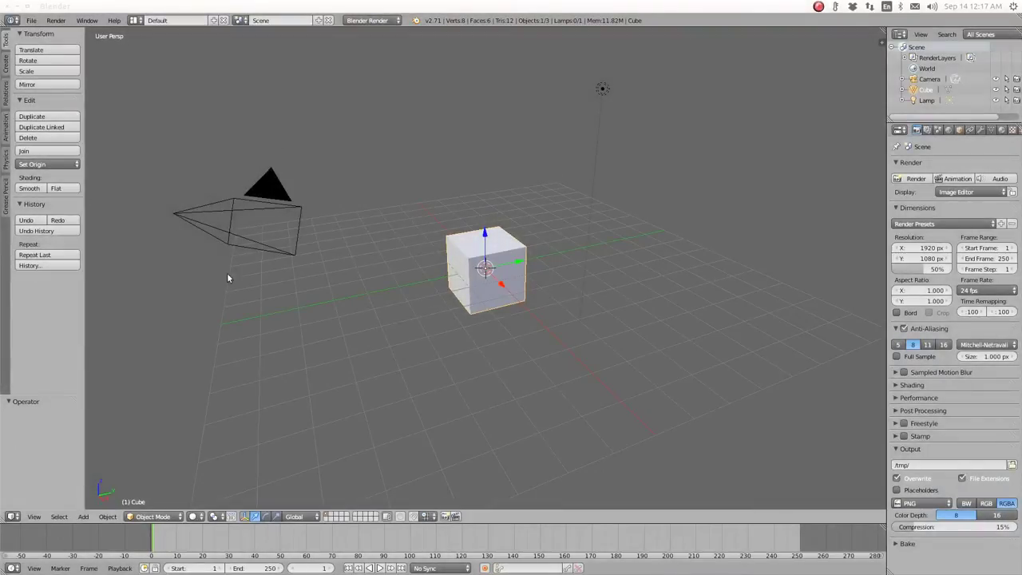
Step: Delete the default cube from the scene
middle_click_drag(552, 324, 471, 260)
scroll(471, 260, "down", 4)
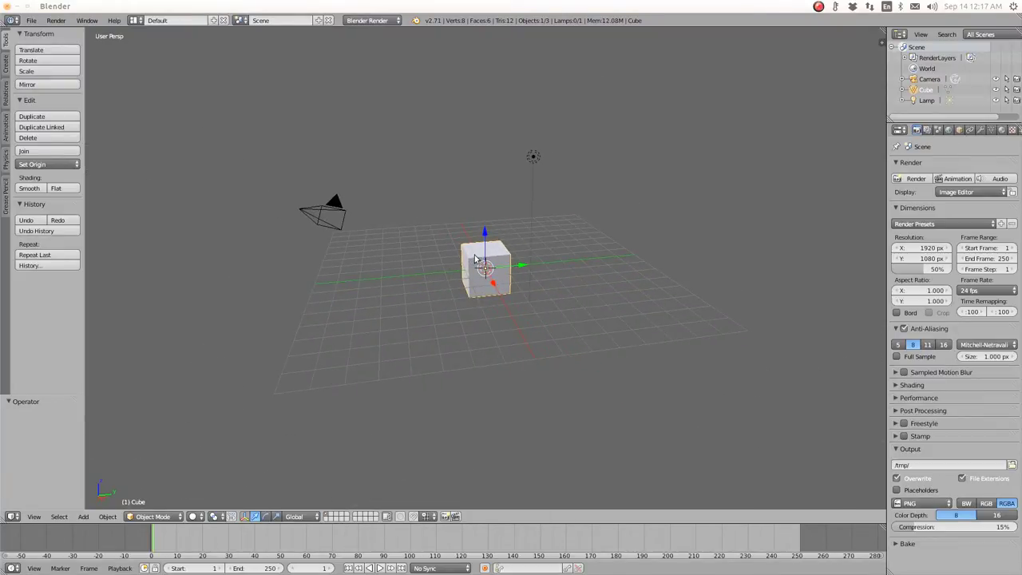
key("x")
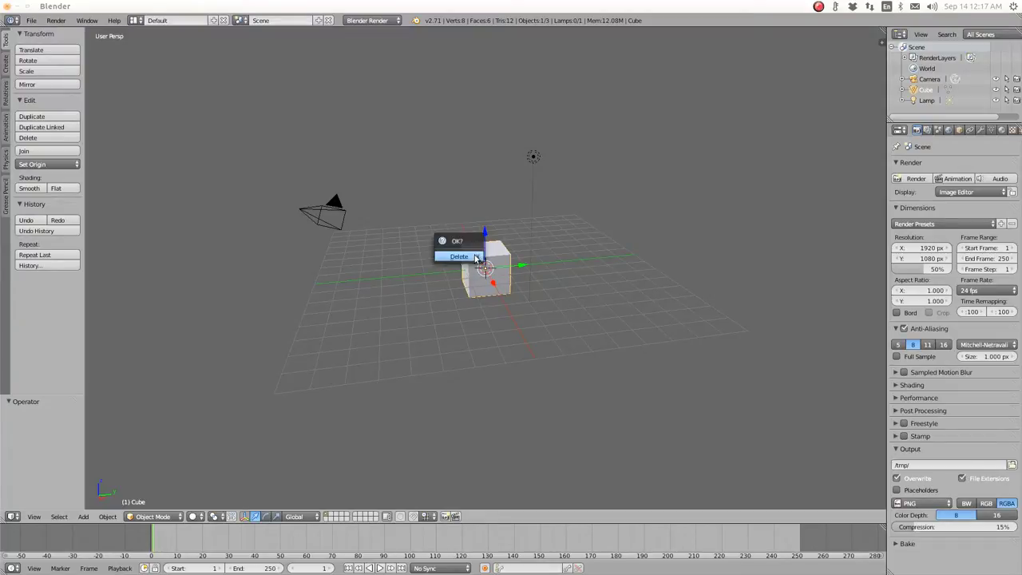
left_click(474, 260)
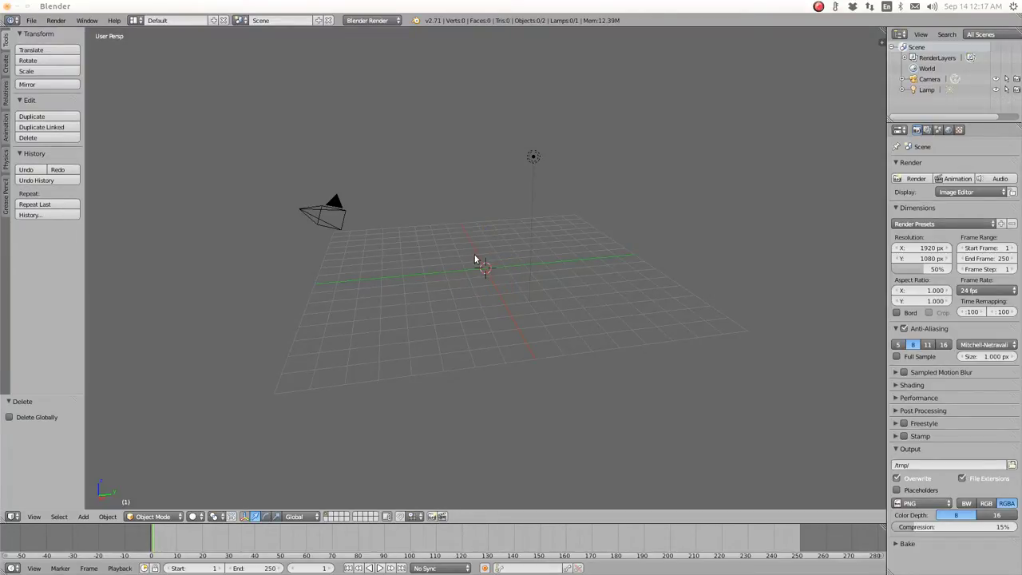
key("KP_1")
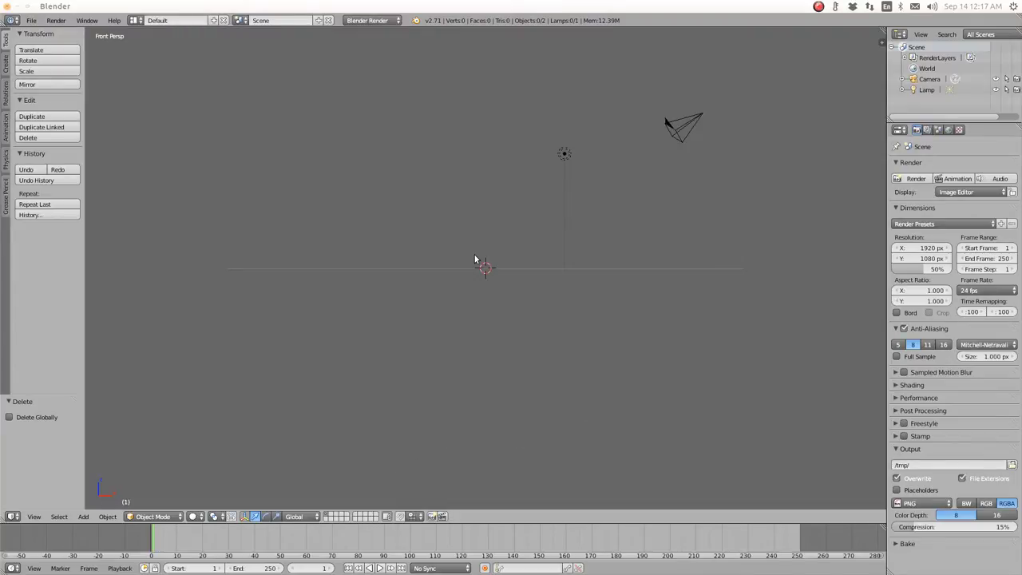
key("shift+a")
mouse_move(476, 258)
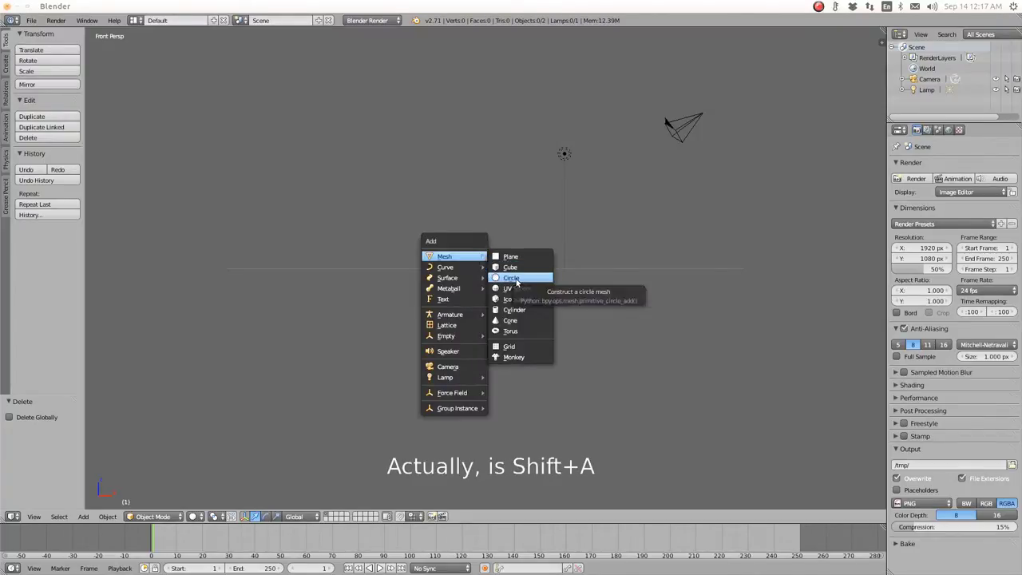
left_click(514, 278)
scroll(479, 281, "up", 5)
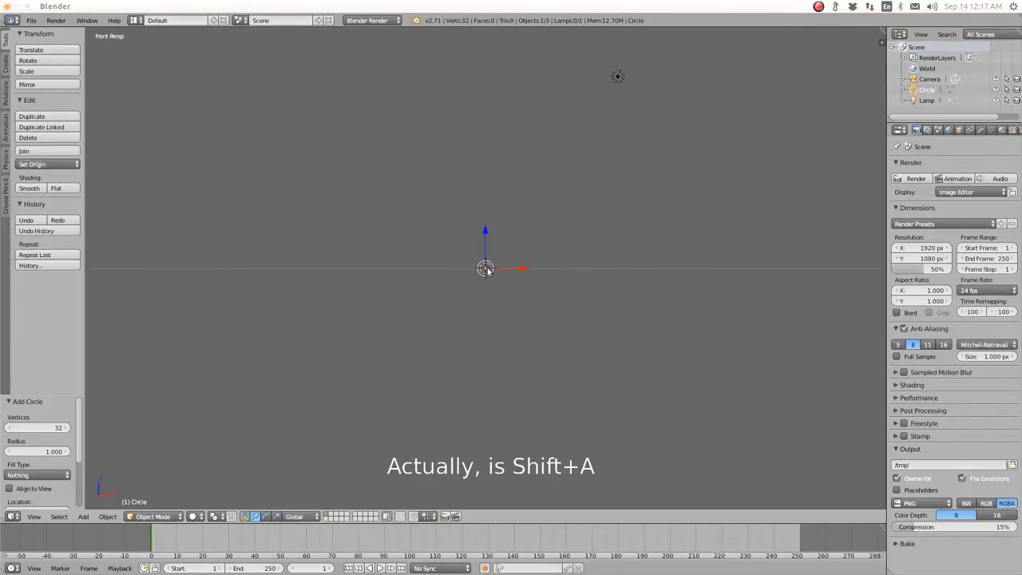
middle_click_drag(477, 281, 531, 330)
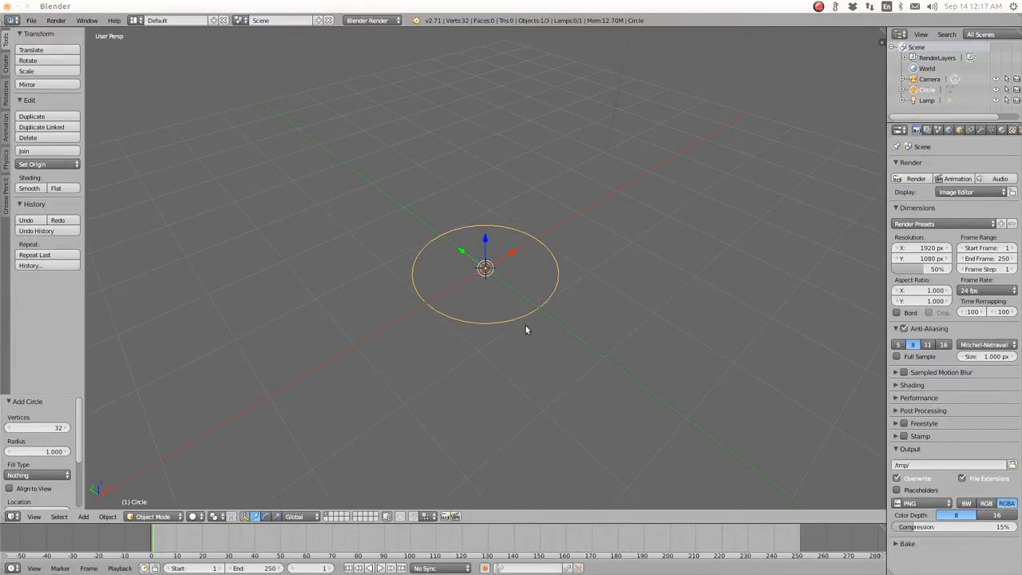
key("x")
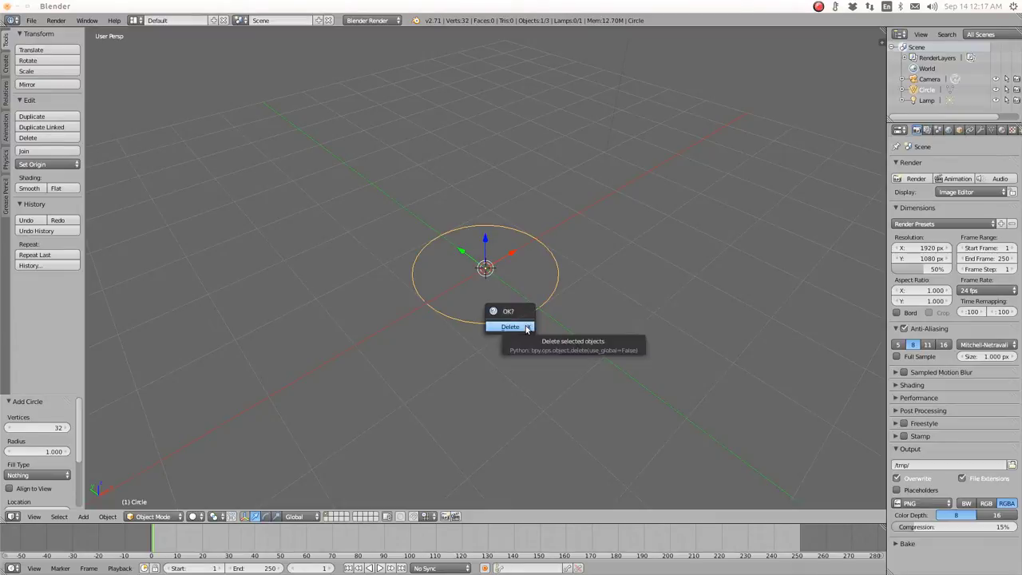
left_click(525, 326)
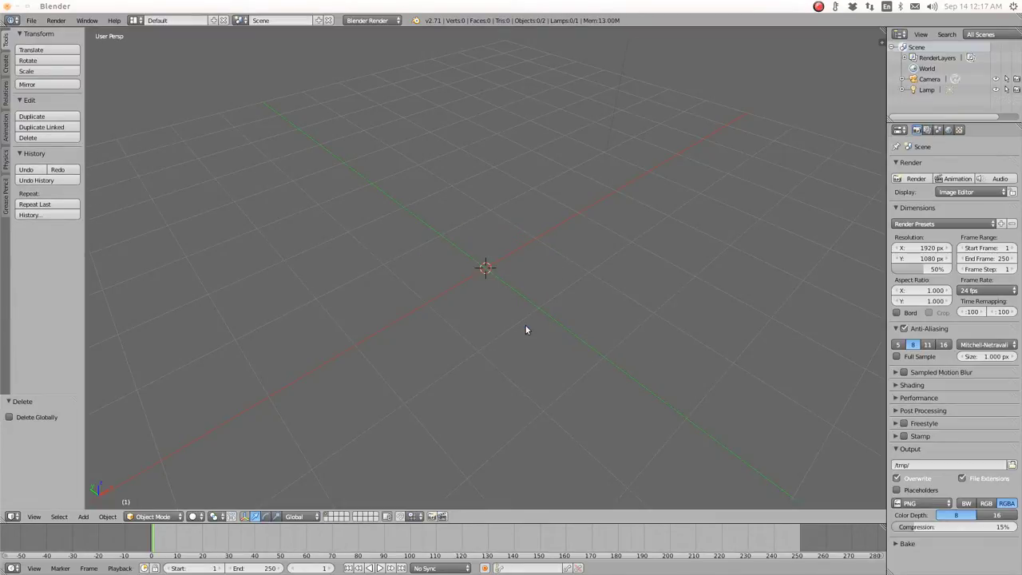
Step: Add a UV sphere mesh at the scene origin with 32 segments, 16 rings and size 1.000
key("shift+a")
mouse_move(526, 327)
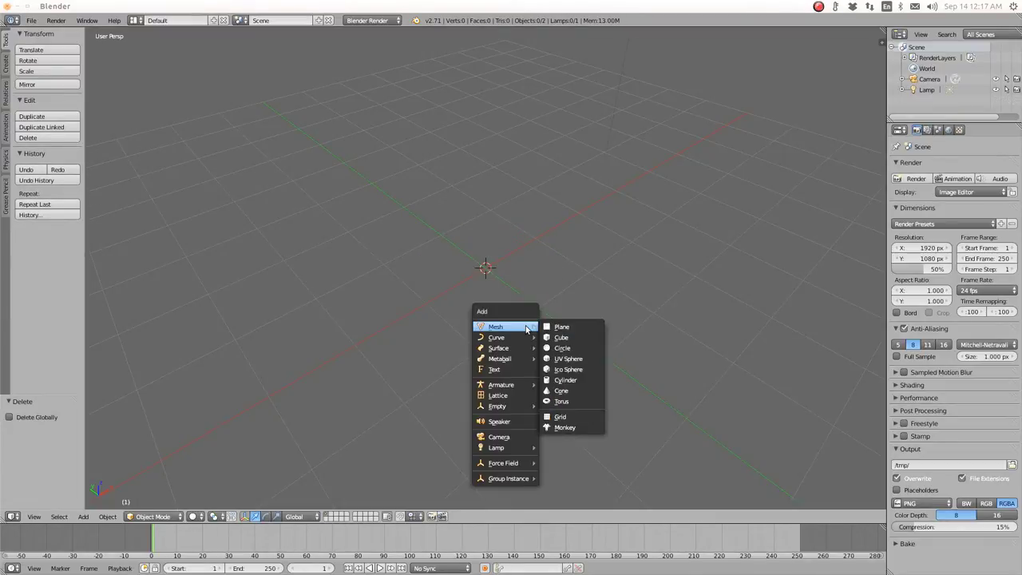
left_click(559, 359)
scroll(507, 340, "up", 2)
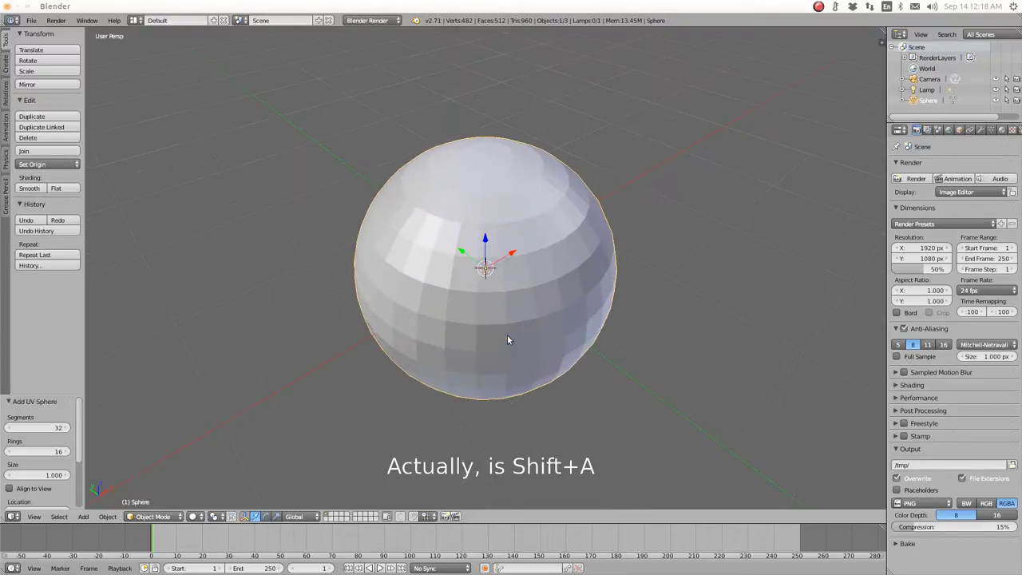
middle_click_drag(491, 349, 479, 286)
scroll(471, 272, "down", 3)
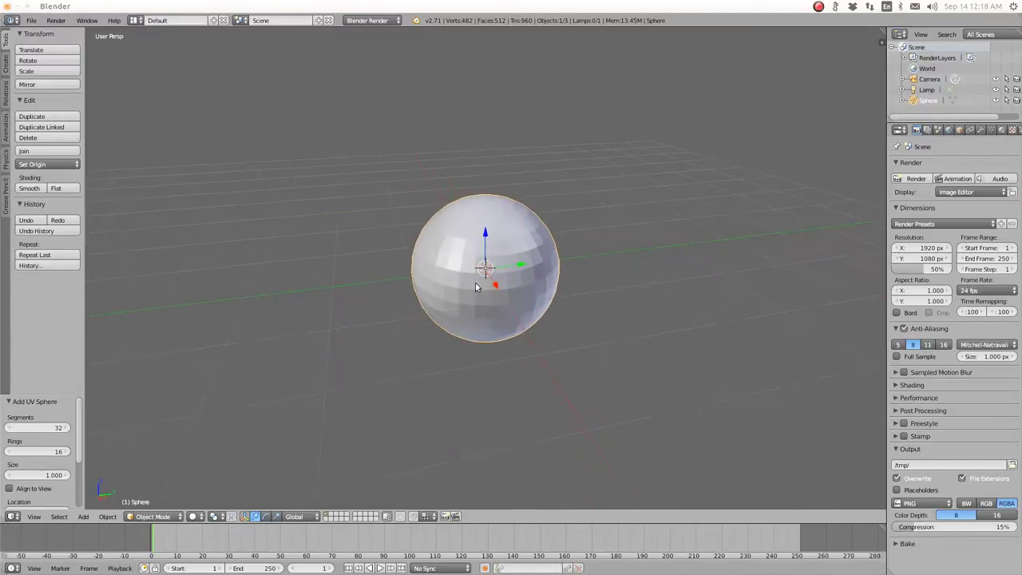
Step: Add a Subdivision Surface modifier to the sphere and set its view subdivisions to 3
left_click(980, 130)
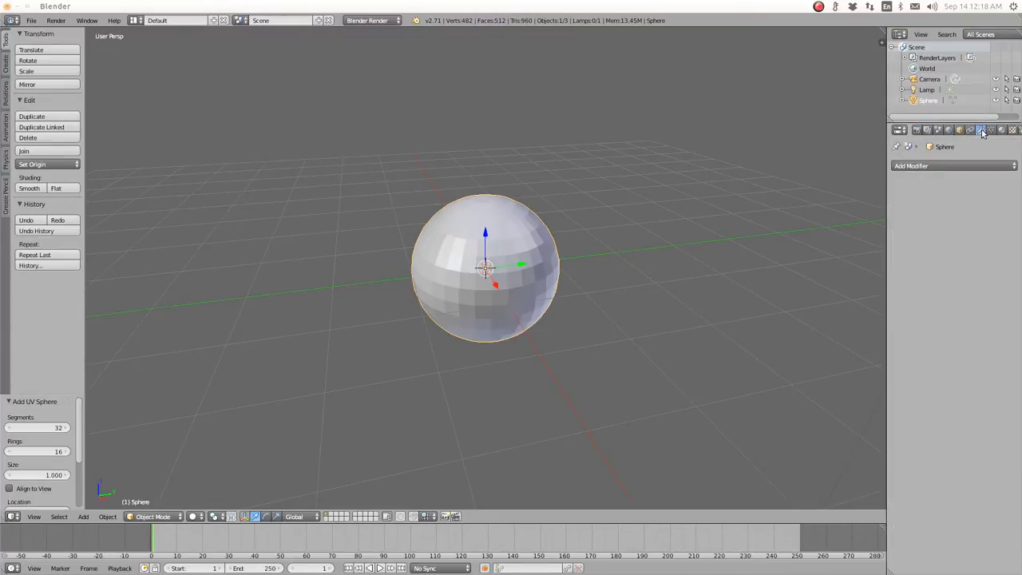
left_click(922, 166)
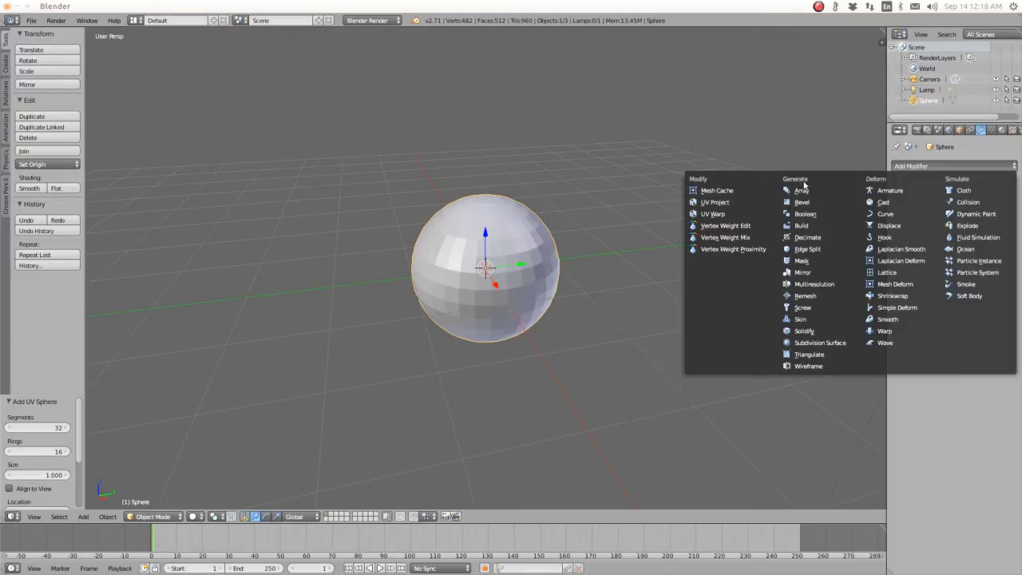
left_click(811, 345)
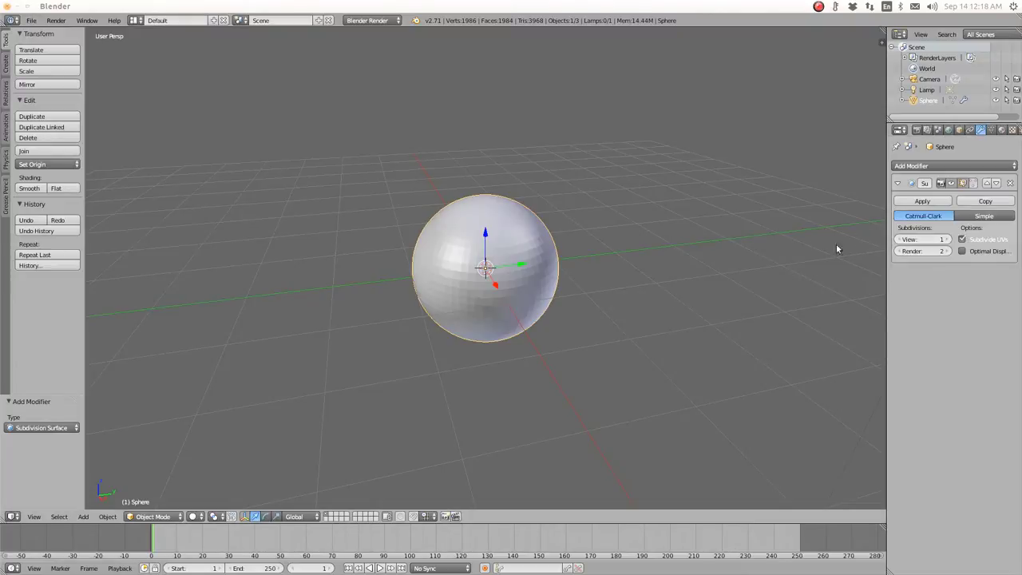
left_click_drag(941, 240, 942, 240)
mouse_move(936, 244)
left_mouse_down()
mouse_move(950, 245)
mouse_move(936, 244)
left_mouse_up()
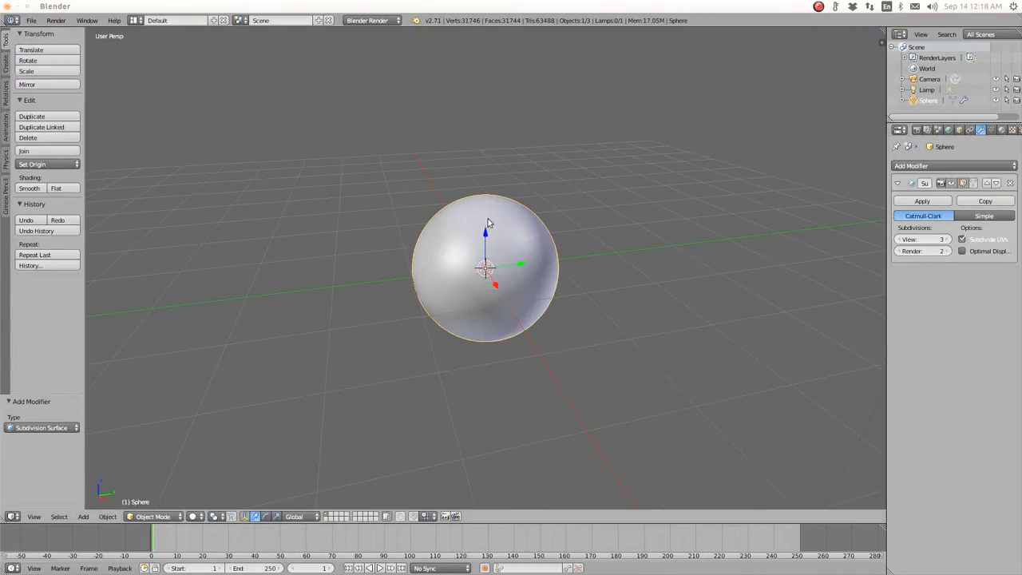
Step: Set the render subdivisions of the sphere's Subdivision Surface modifier to 6
middle_click_drag(479, 260, 500, 266)
left_click(947, 251)
left_click(948, 252)
left_click(947, 252)
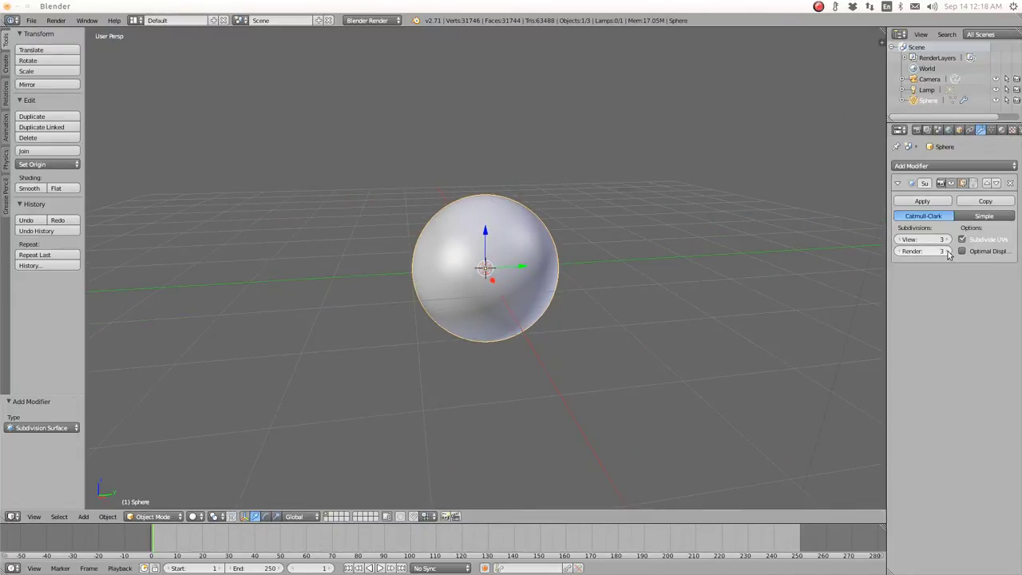
left_click(947, 251)
middle_click_drag(475, 247, 454, 250)
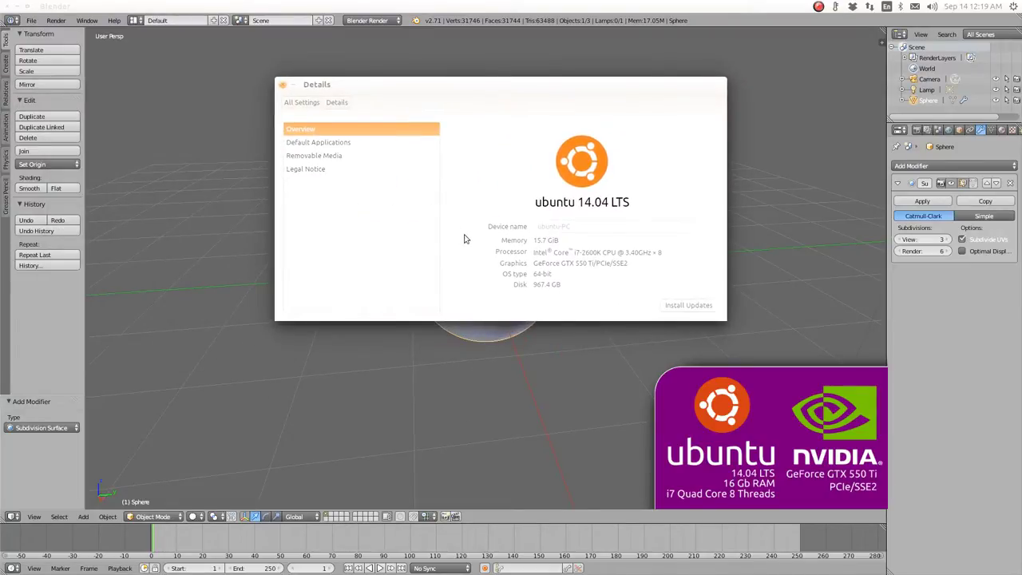
Step: Review the computer's memory, processor and graphics in the system details, and close that window
left_click_drag(491, 87, 491, 159)
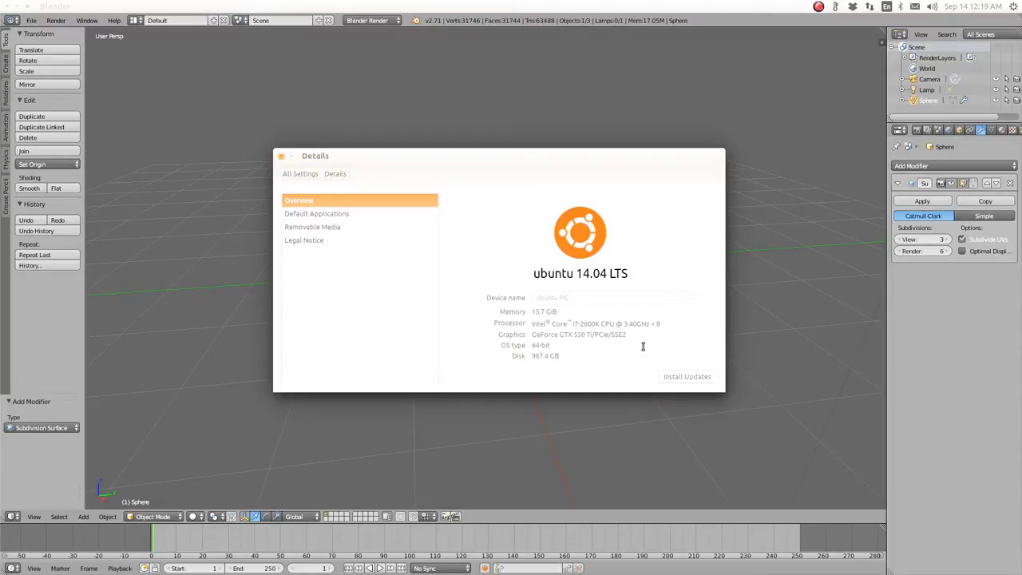
mouse_move(547, 164)
mouse_move(547, 164)
left_mouse_down()
mouse_move(522, 164)
mouse_move(537, 170)
left_mouse_up()
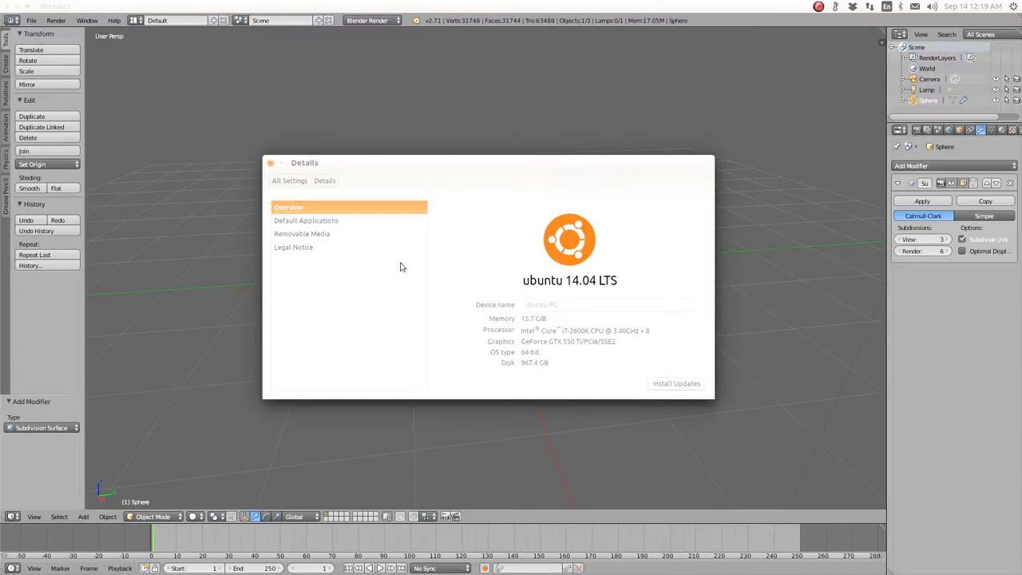
left_click(269, 163)
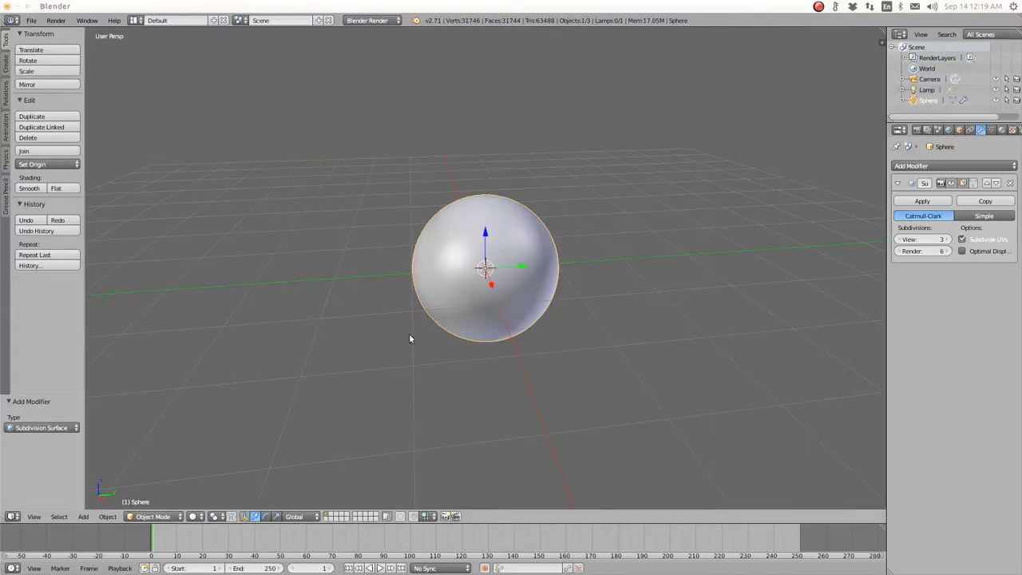
Step: Show the 3D view's properties region and review the sphere's transform and dimension settings
middle_click_drag(400, 338, 515, 322)
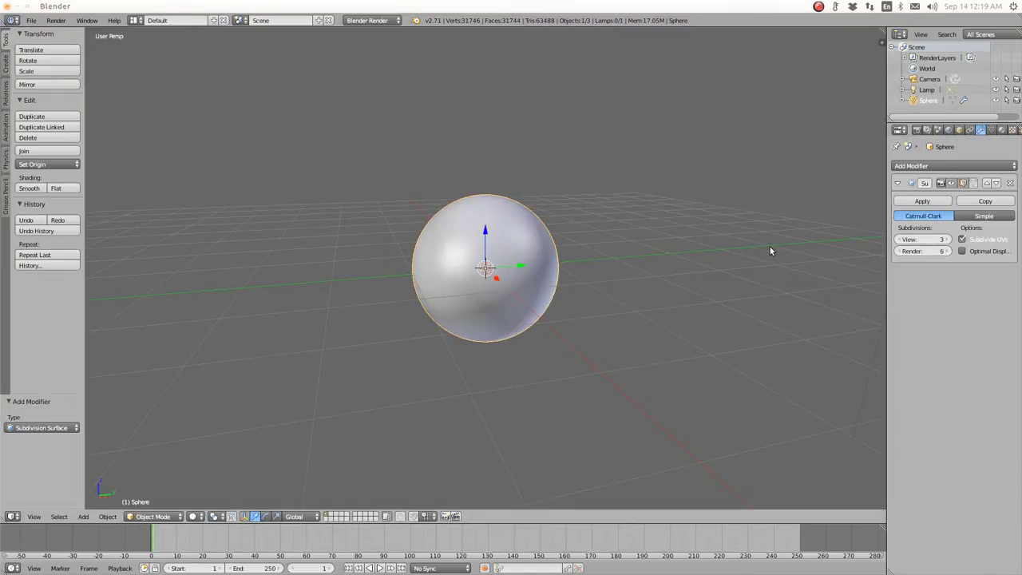
key("n")
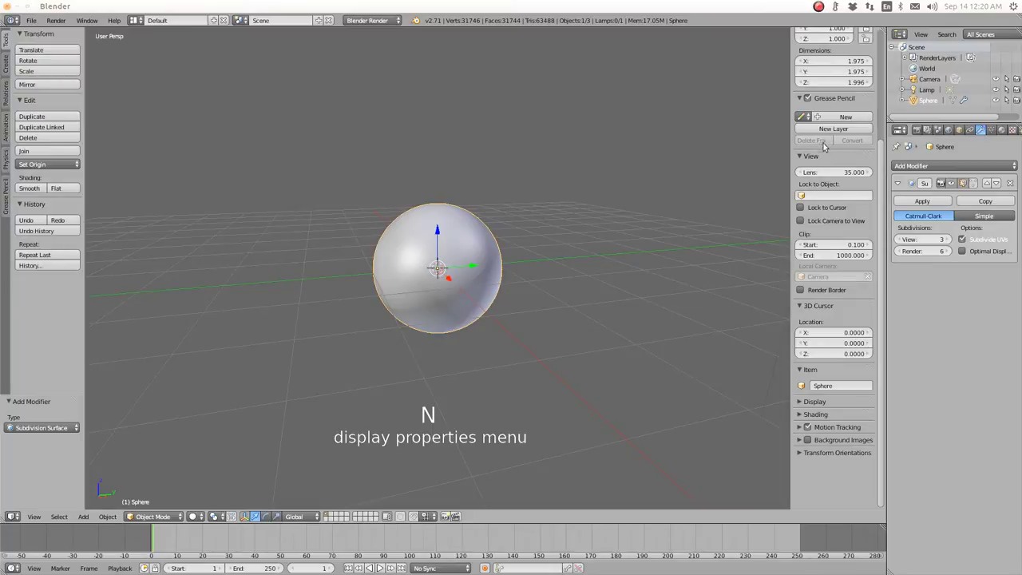
scroll(823, 255, "up", 3)
scroll(820, 261, "up", 2)
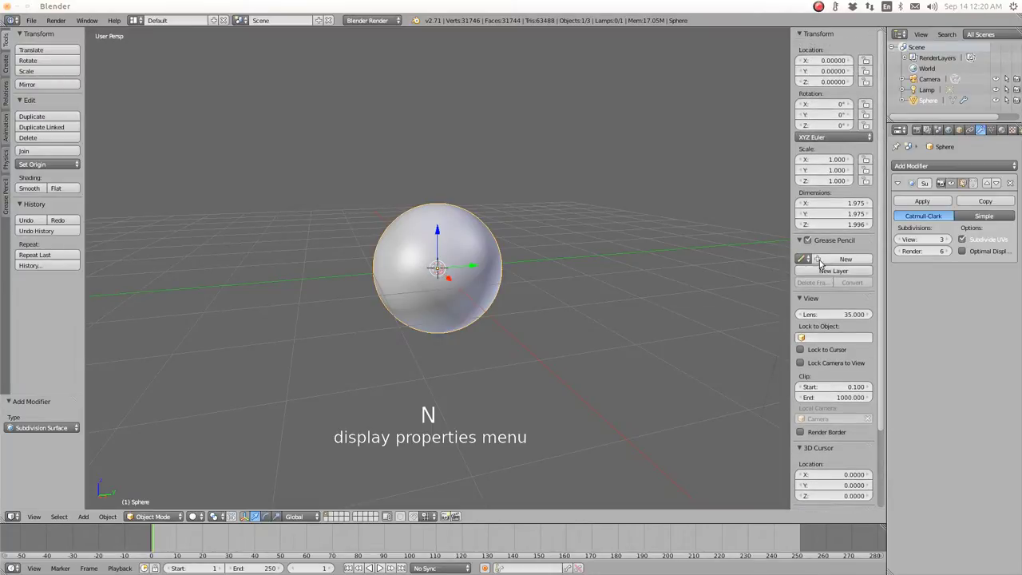
scroll(829, 90, "up", 1)
scroll(829, 159, "down", 2)
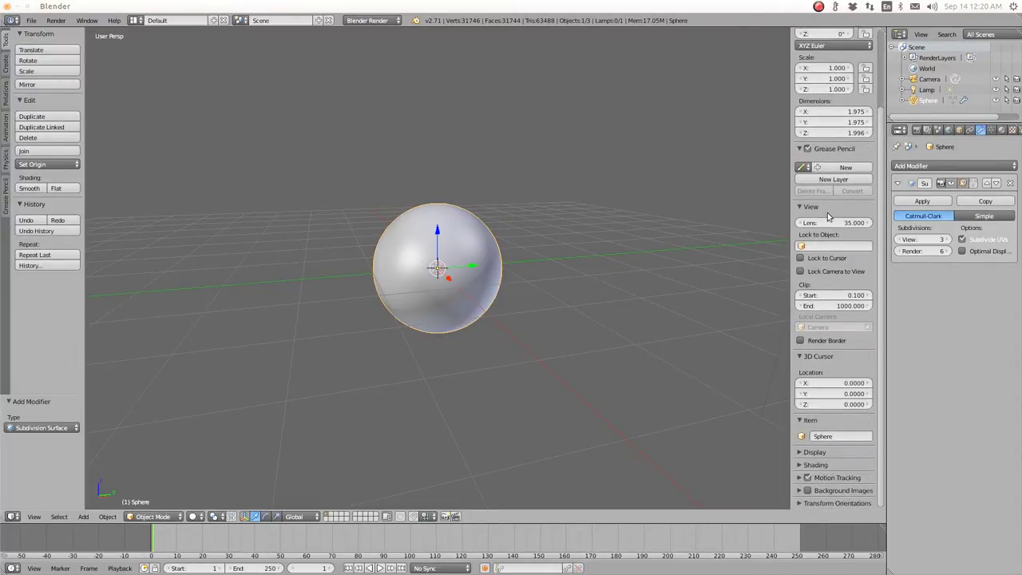
scroll(830, 272, "up", 4)
scroll(830, 272, "down", 3)
scroll(830, 272, "up", 3)
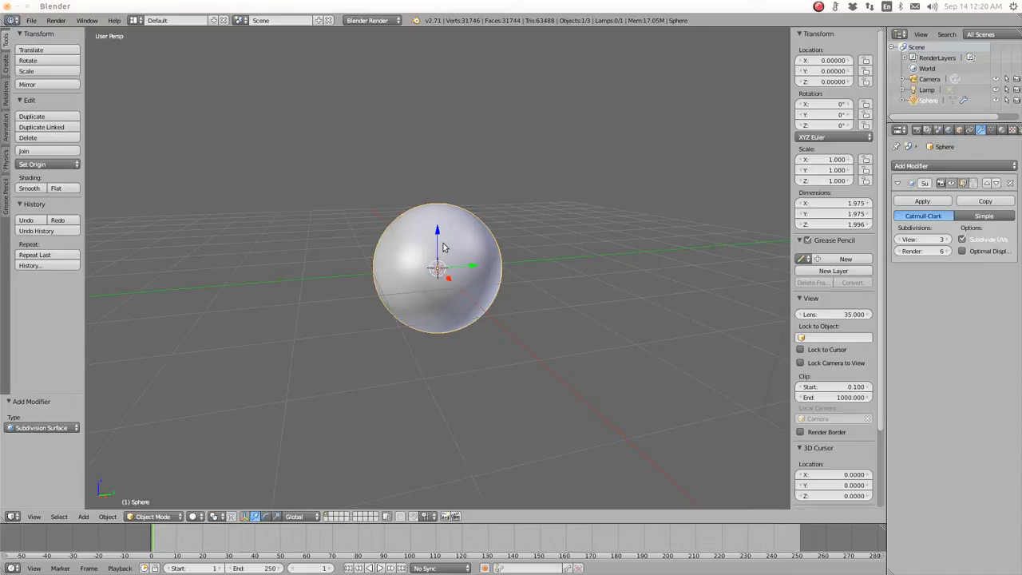
Step: Duplicate the sphere in place, keeping the copy at the original's location
middle_click_drag(506, 269, 440, 289)
scroll(443, 293, "up", 2)
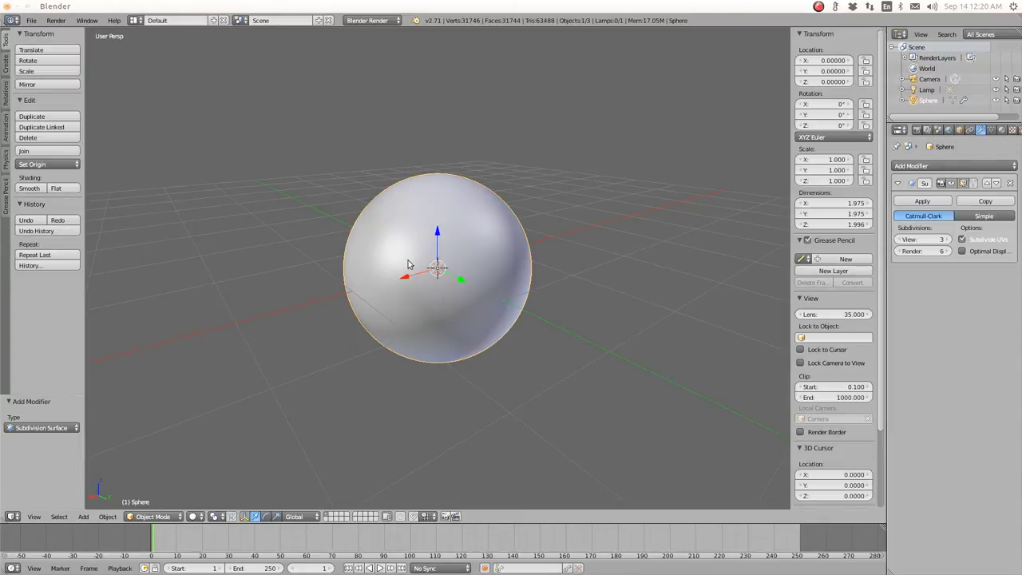
key("shift+d")
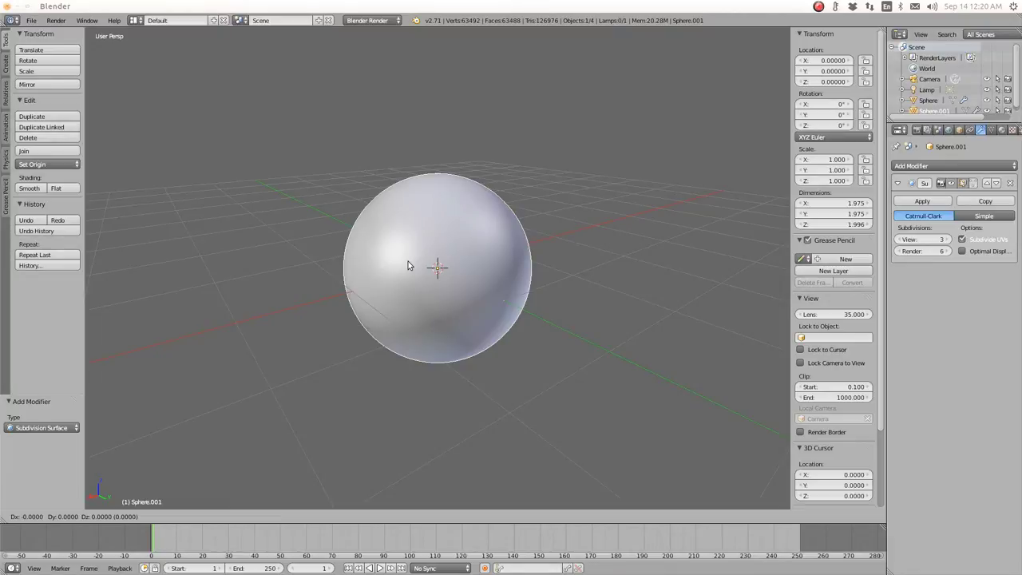
right_click(408, 265)
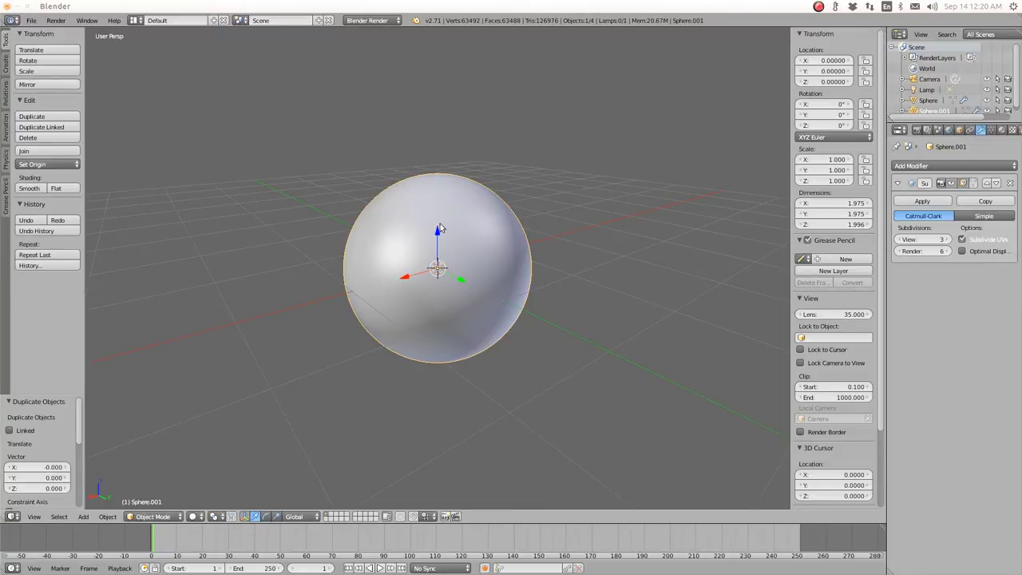
Step: Set the duplicated sphere's dimensions to X 1.980, Y 1.980 and Z 2.006
left_click(860, 206)
key("BackSpace")
type("1.75")
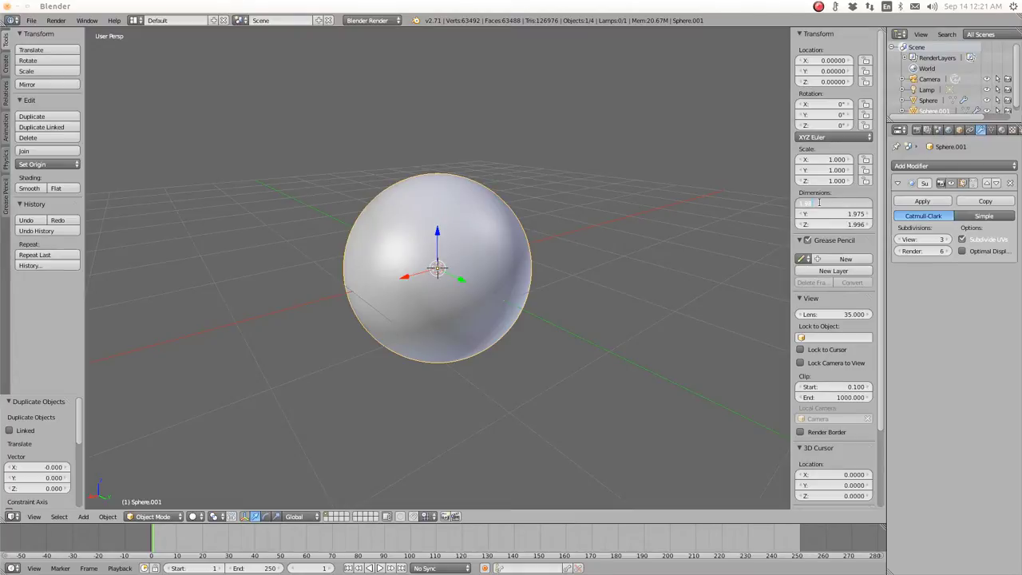
key("Return")
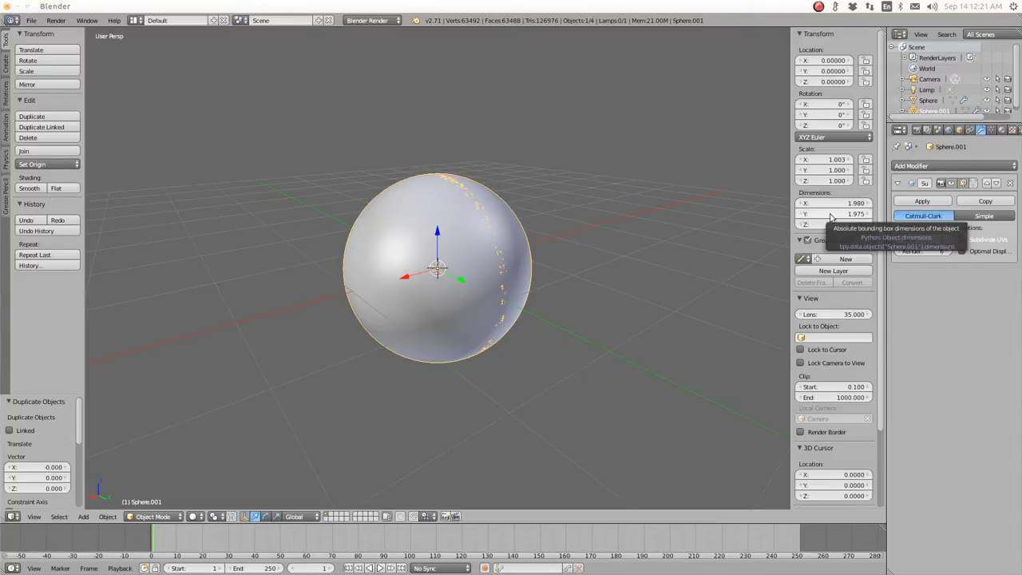
left_click_drag(830, 217, 862, 214)
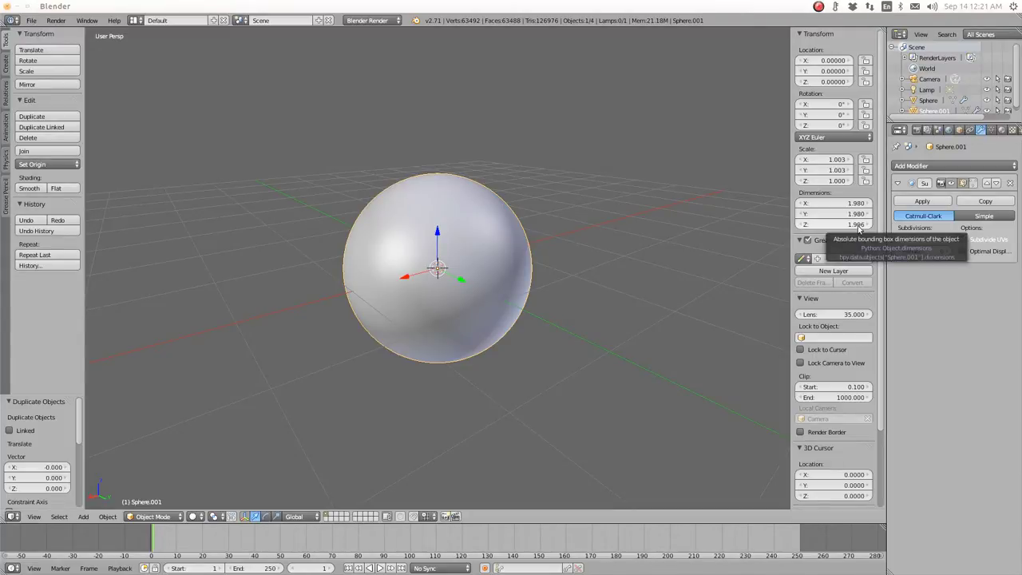
left_click(859, 224)
type("2.006")
key("Return")
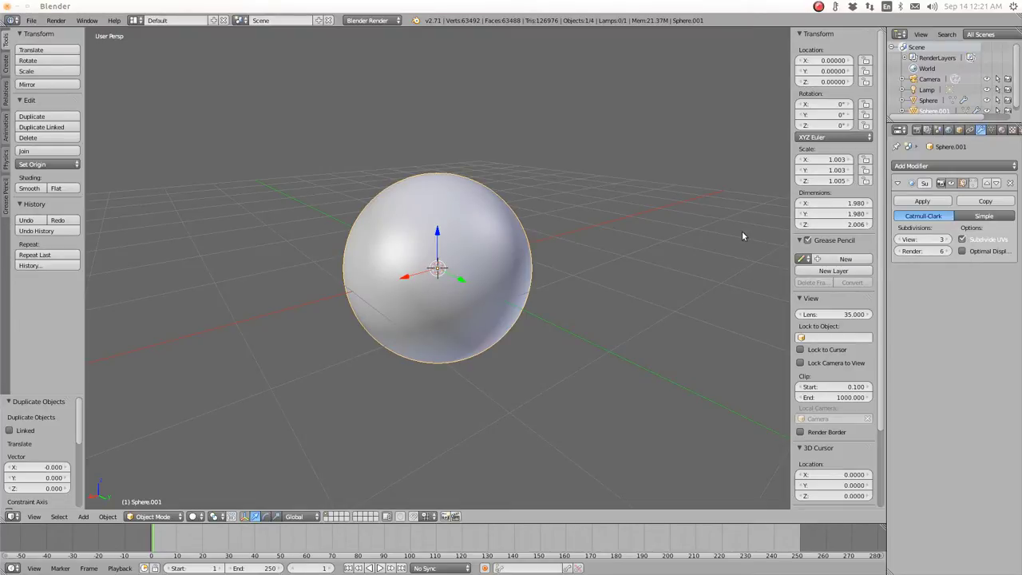
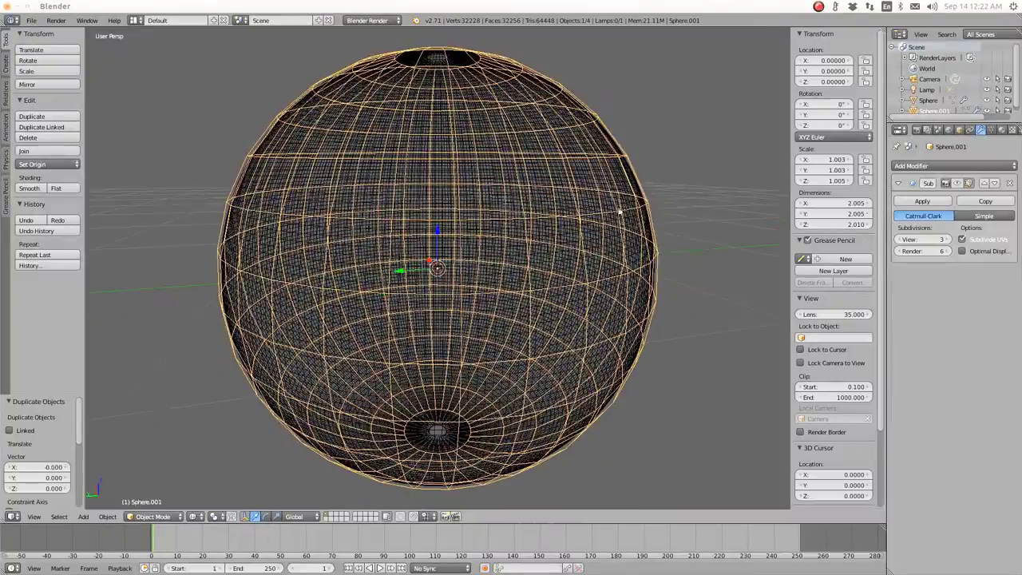
Step: Inspect the nested wireframe spheres and turn the duplicated sphere's viewport subdivision back on
middle_click_drag(620, 211, 577, 200)
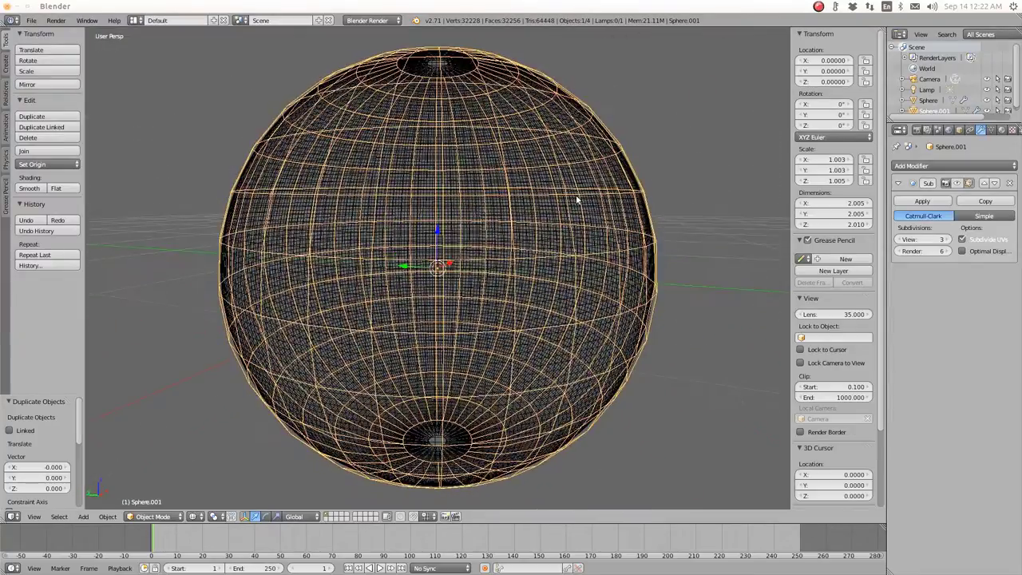
scroll(617, 221, "down", 3)
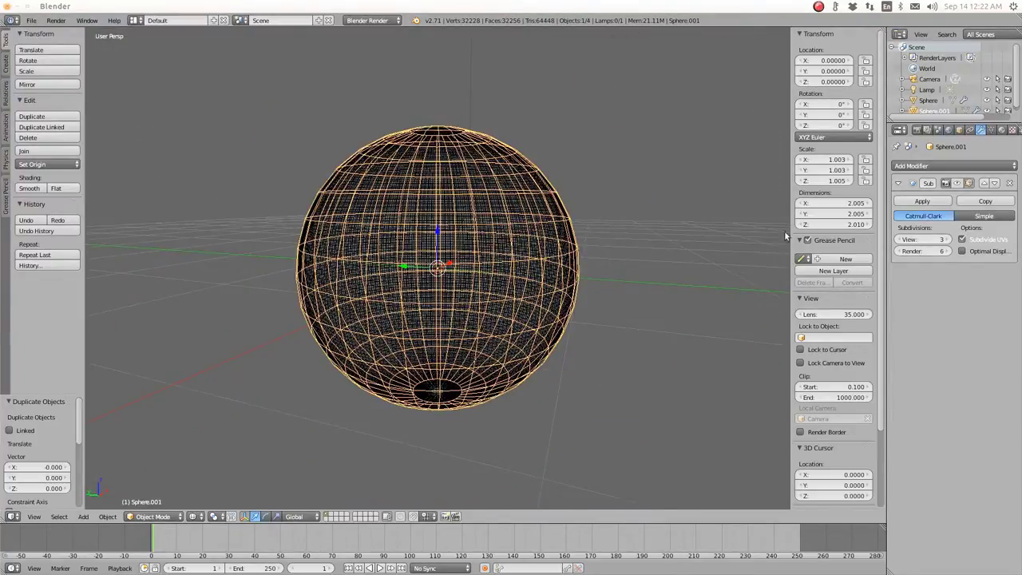
left_click(958, 183)
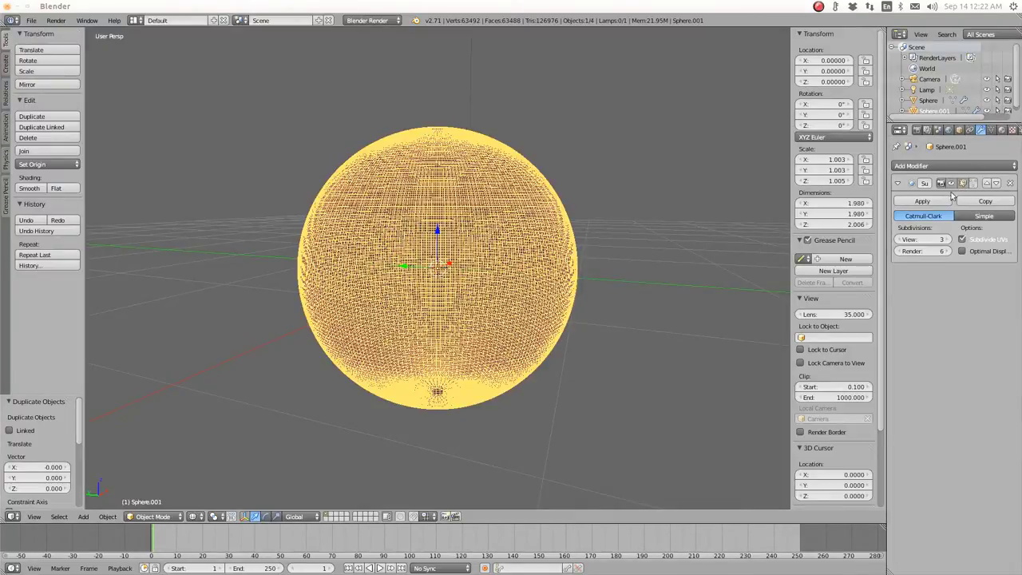
middle_click_drag(384, 281, 467, 306)
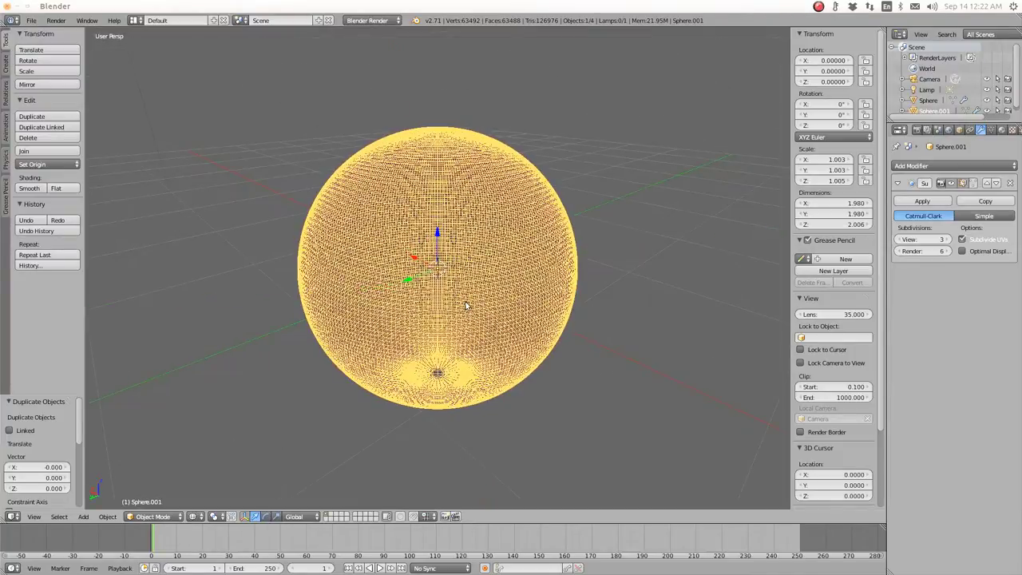
scroll(467, 306, "down", 1)
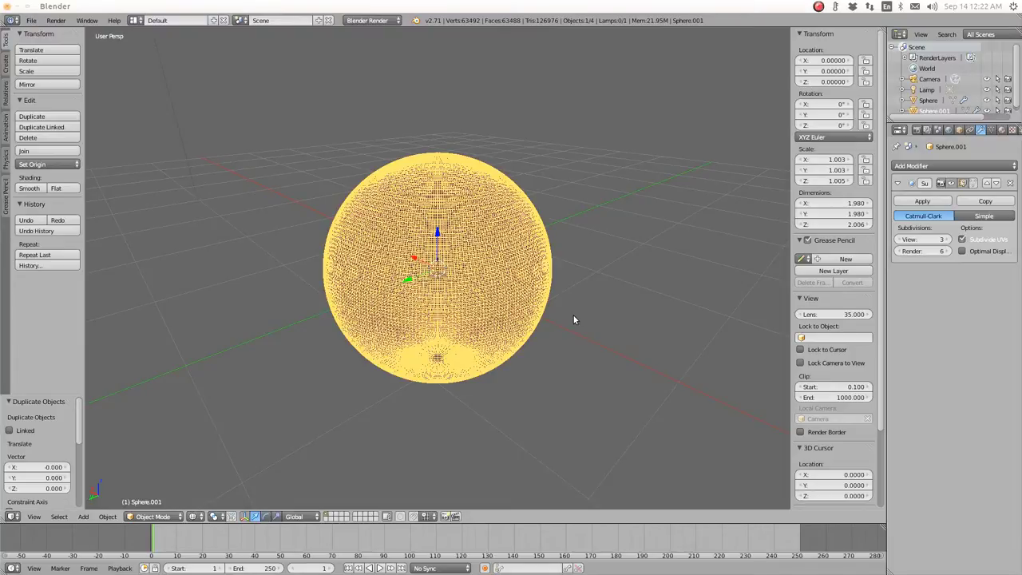
Step: Duplicate the second sphere in place, keeping the new copy at the same location
key("shift+d")
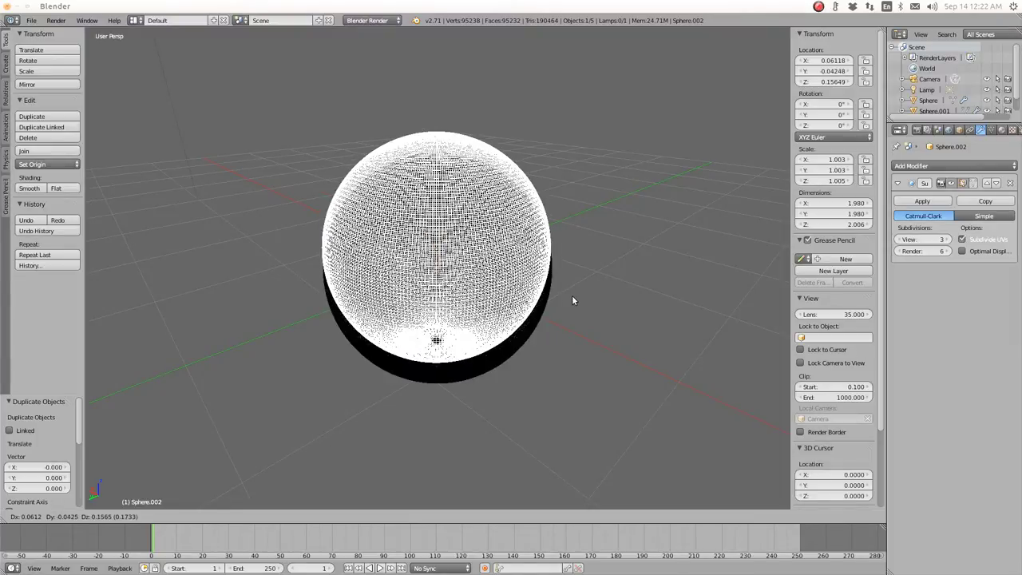
key("Escape")
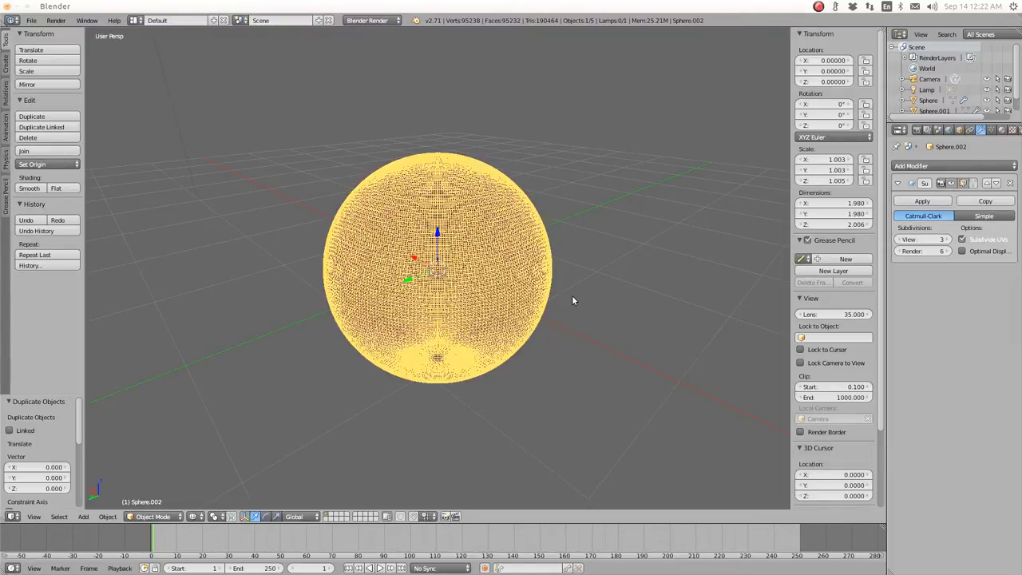
middle_click_drag(566, 300, 700, 319)
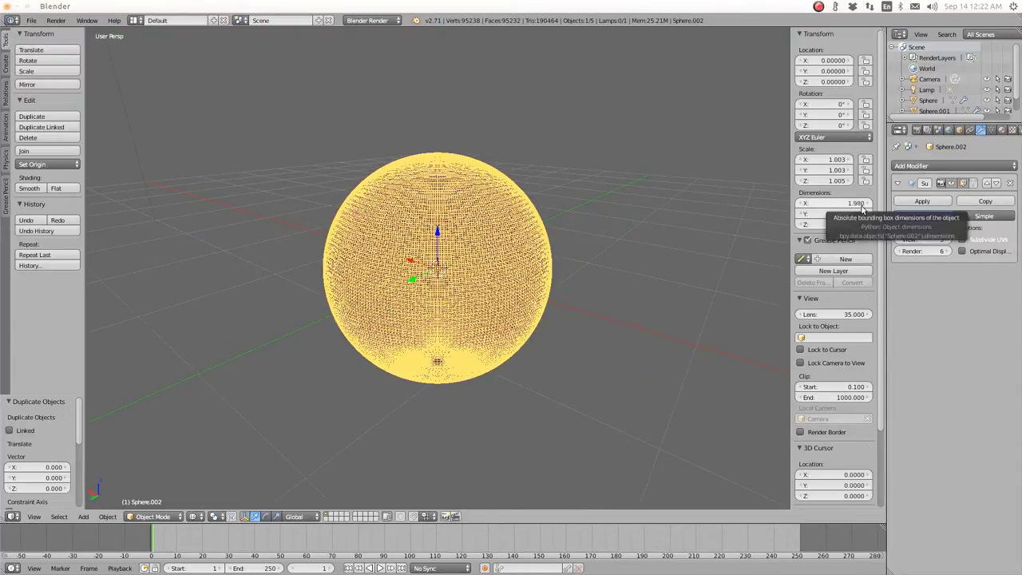
Step: Set the third sphere's dimensions to X 1.985, Y 1.985 and Z 2.016
left_click(848, 206)
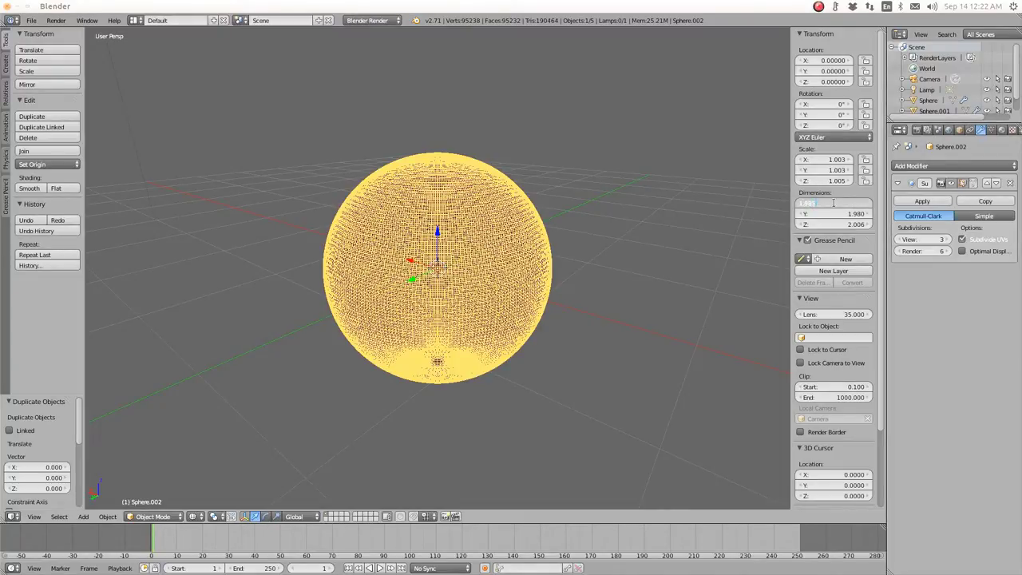
type("1.985")
key("Return")
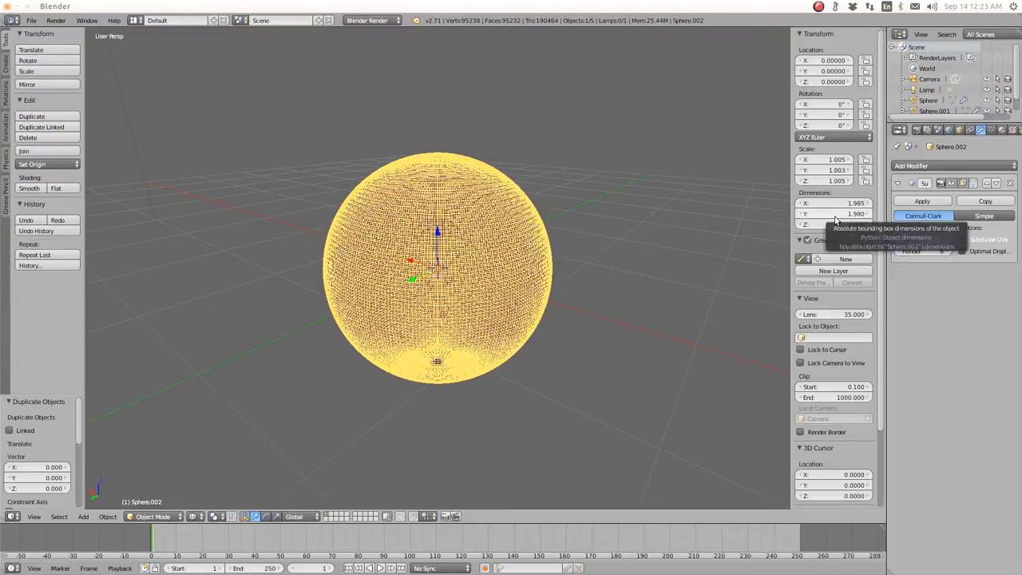
key("ctrl+v")
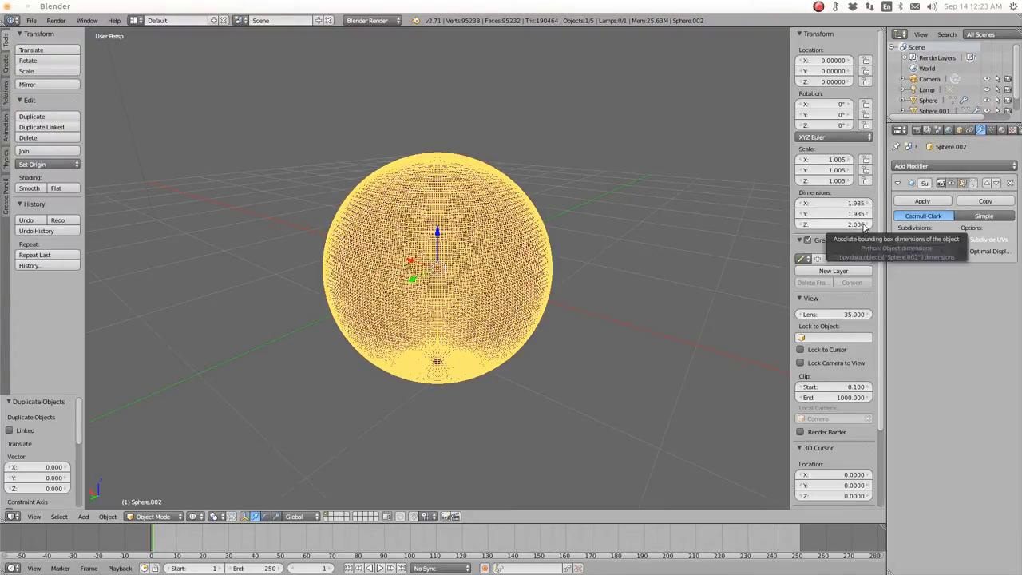
left_click(867, 224)
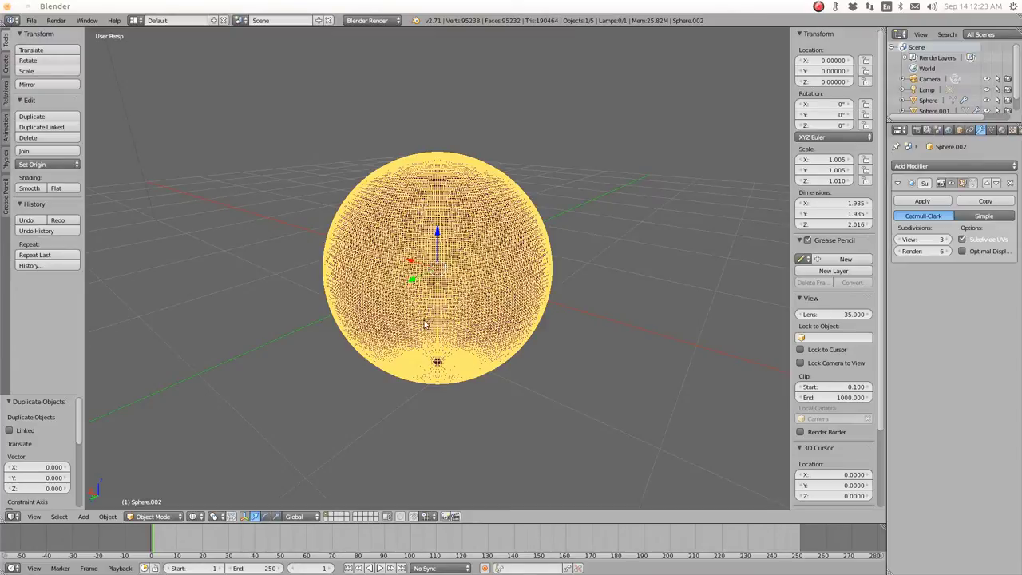
Step: Turn off the third sphere's subdivision display in the viewport and examine the nested wireframes
scroll(439, 288, "up", 4)
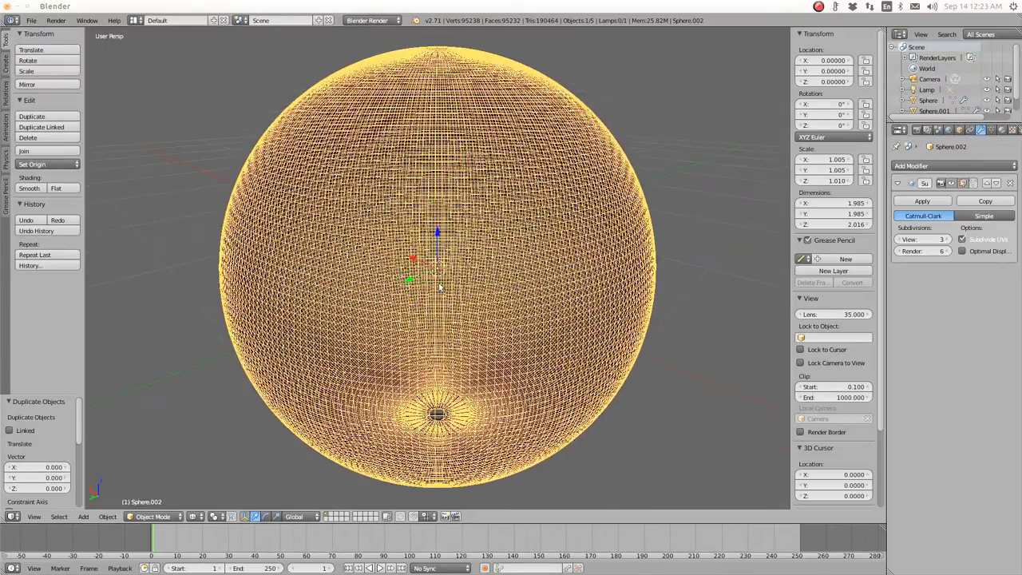
mouse_move(439, 287)
middle_mouse_down()
mouse_move(441, 297)
mouse_move(439, 275)
middle_mouse_up()
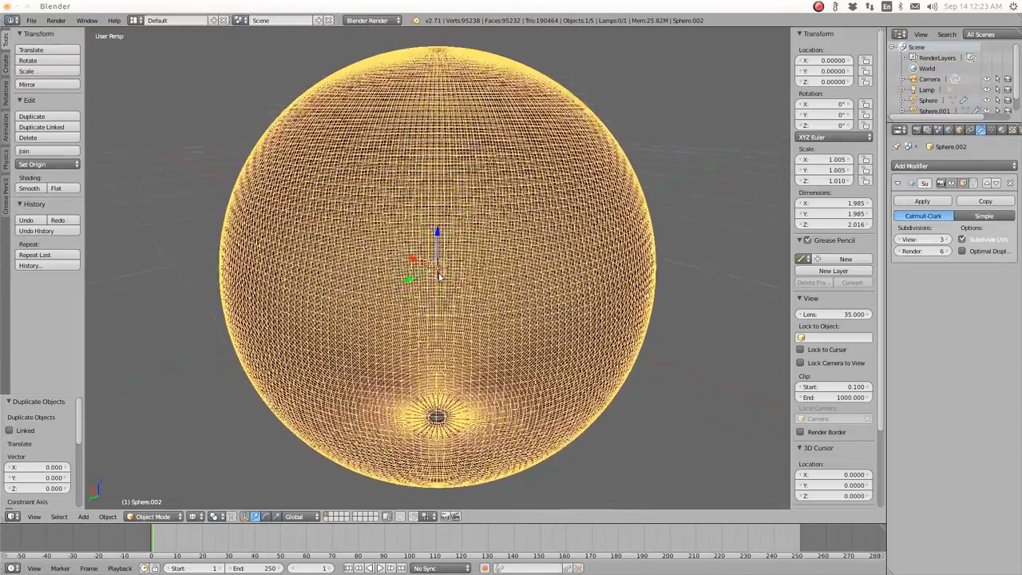
left_click(952, 185)
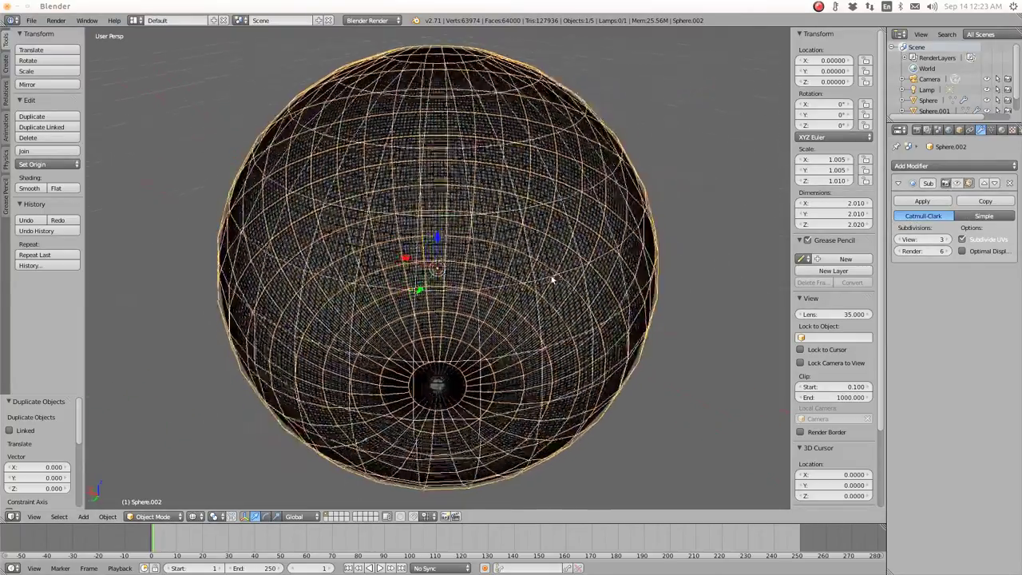
middle_click_drag(551, 280, 530, 283)
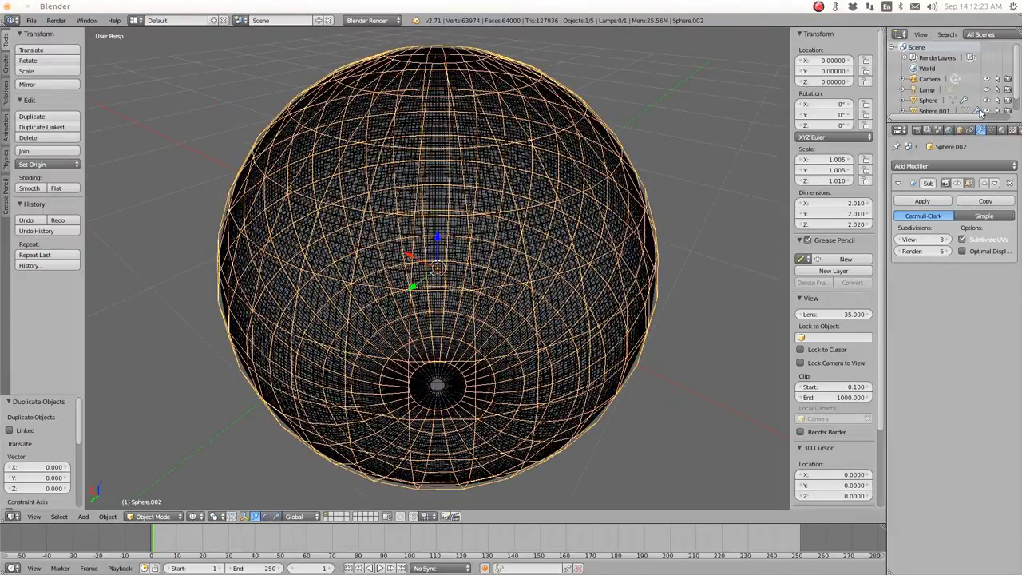
Step: Enlarge the outliner area and rename the outermost sphere, Sphere.002, to atmosphere.SPHERE
left_click_drag(979, 123, 978, 175)
double_click(935, 121)
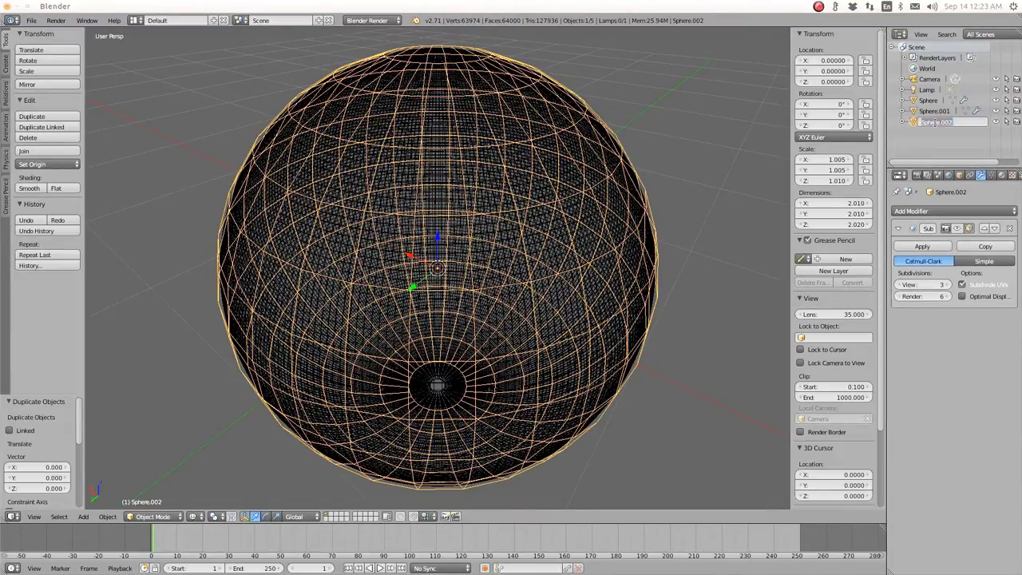
key("BackSpace")
type("atmosphere.SPHERE")
key("Return")
Step: Rename the middle sphere, Sphere.001, to clouds.SPHERE in the outliner
left_click(935, 112)
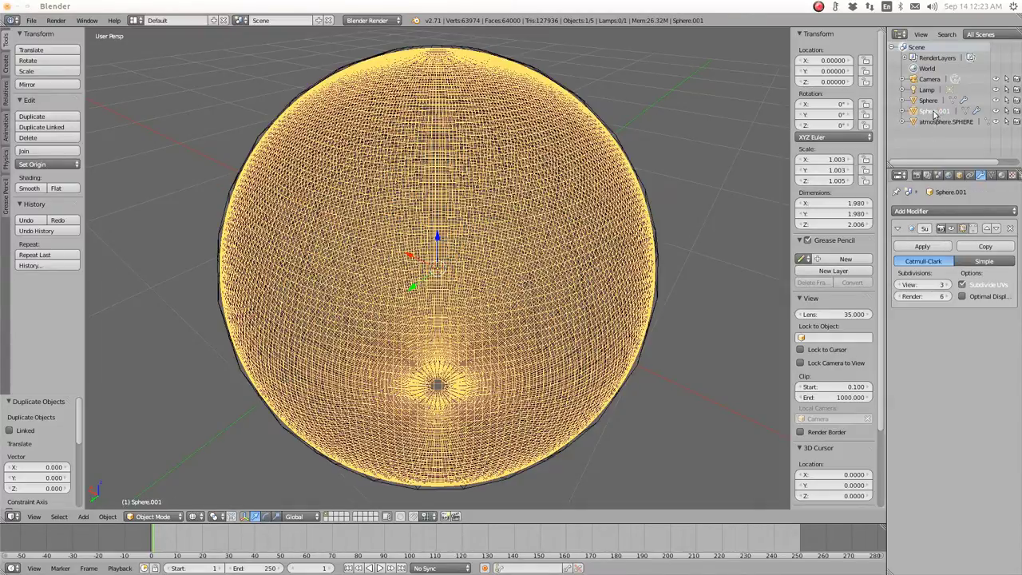
double_click(931, 112)
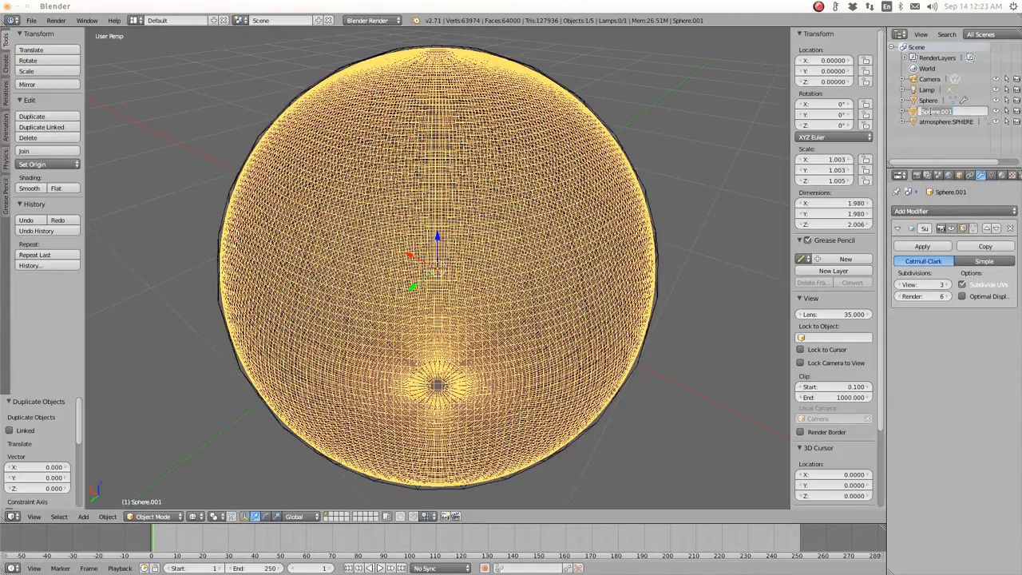
key("BackSpace")
type("clouds.SPHERE")
key("Return")
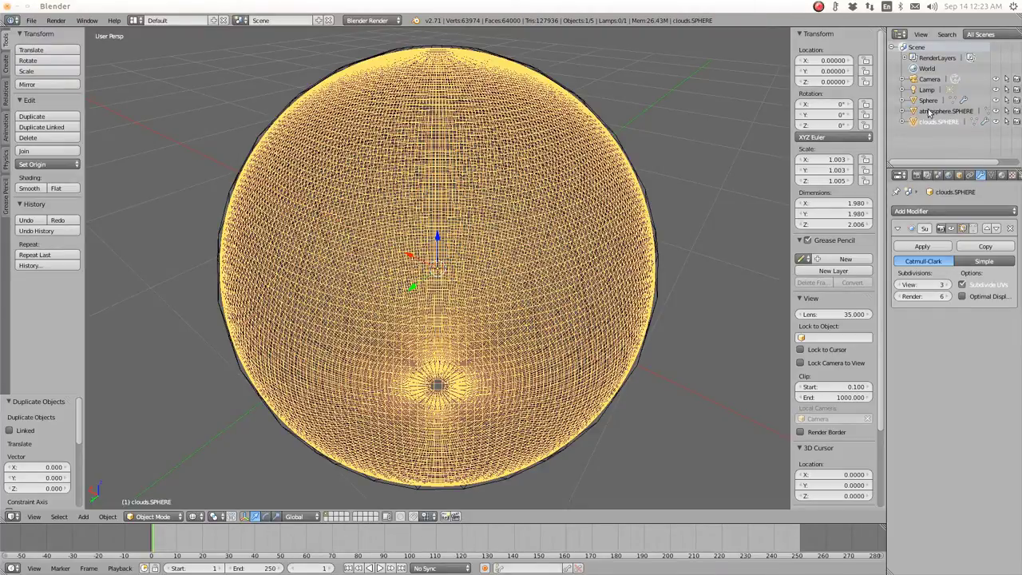
Step: Rename the original innermost sphere to earth.SPHERE in the outliner
left_click(929, 100)
double_click(929, 101)
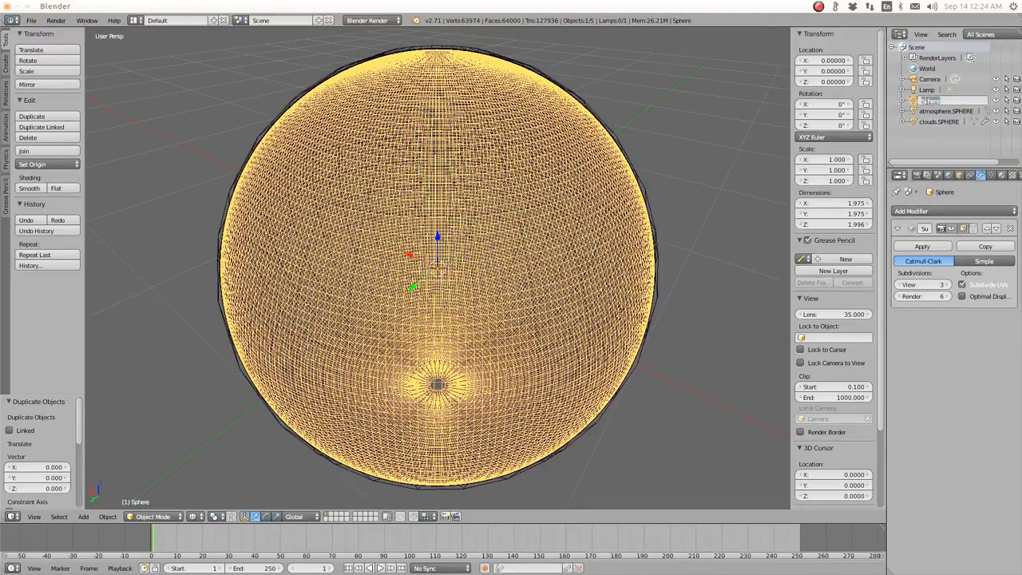
key("BackSpace")
key("Return")
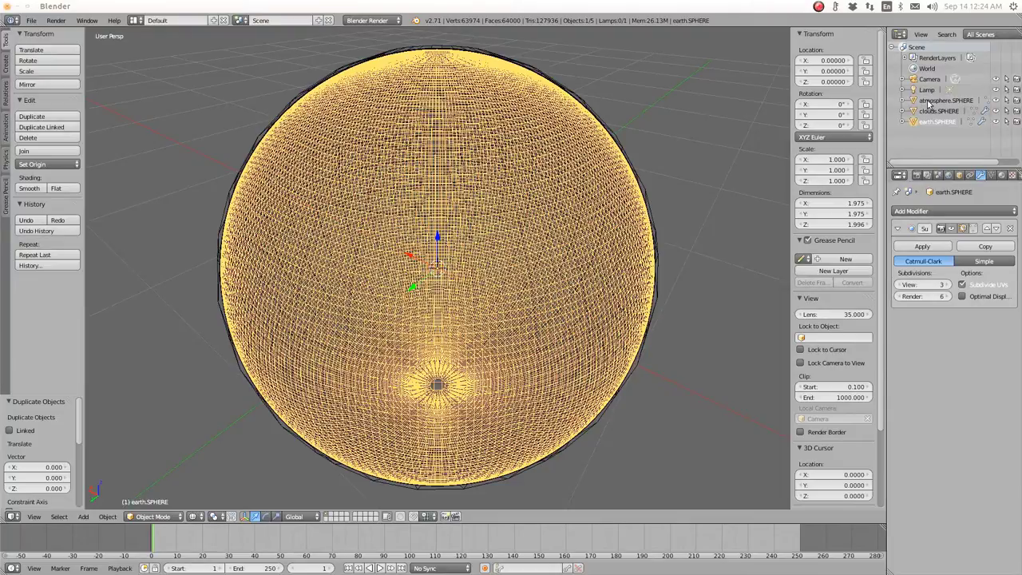
Step: Delete the lamp object from the scene
left_click(927, 91)
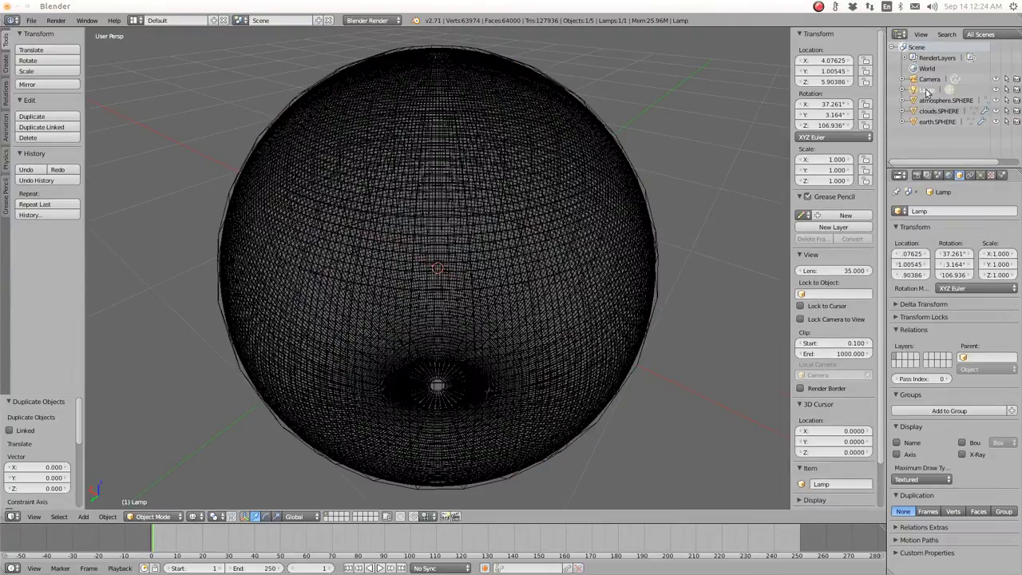
right_click(926, 91)
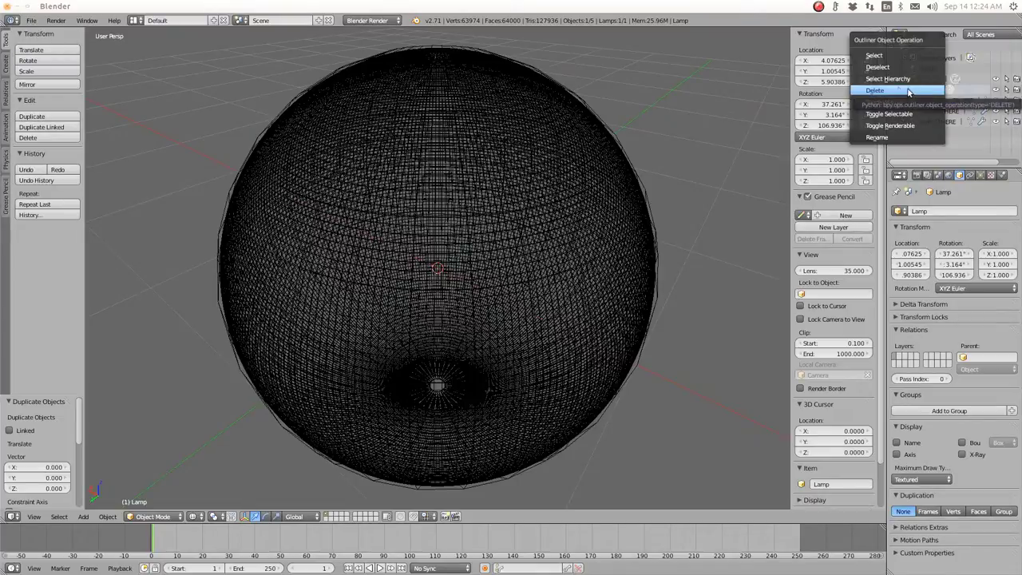
left_click(883, 91)
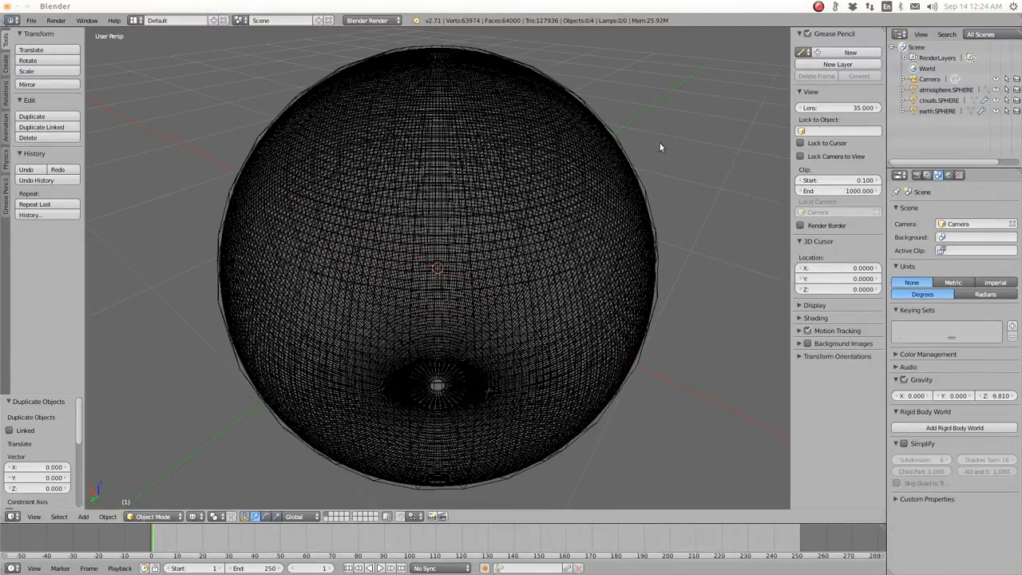
Step: Select atmosphere.SPHERE and turn its Subdivision Surface display back on in the viewport
scroll(578, 174, "down", 3)
middle_click_drag(481, 245, 499, 212)
left_click(942, 89)
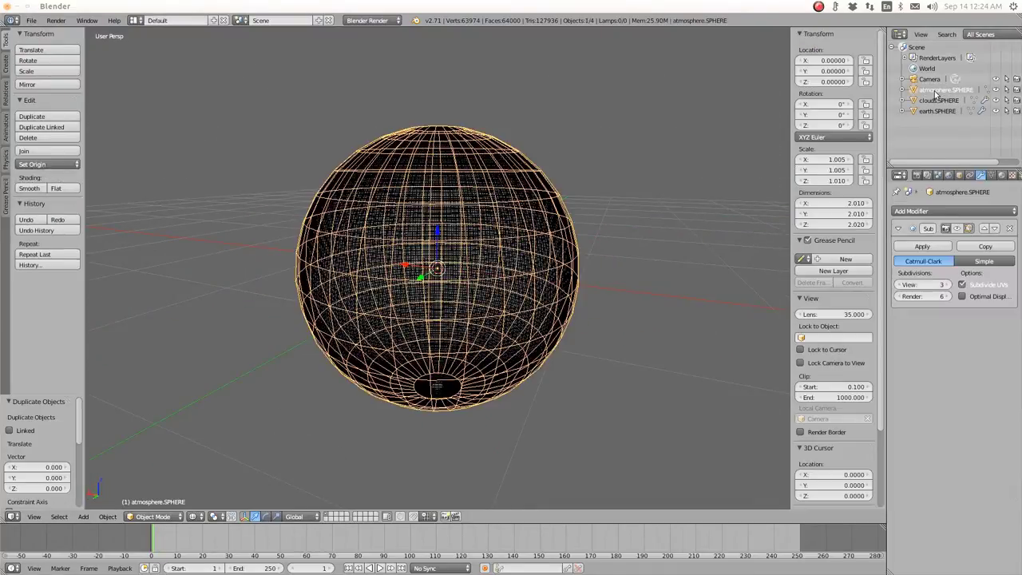
left_click(959, 229)
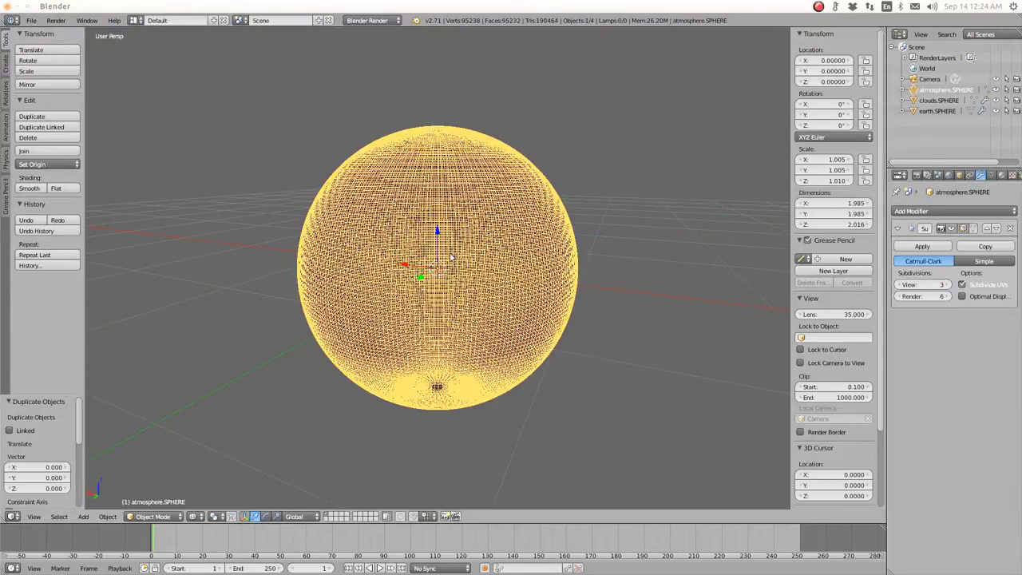
middle_click_drag(453, 259, 491, 258)
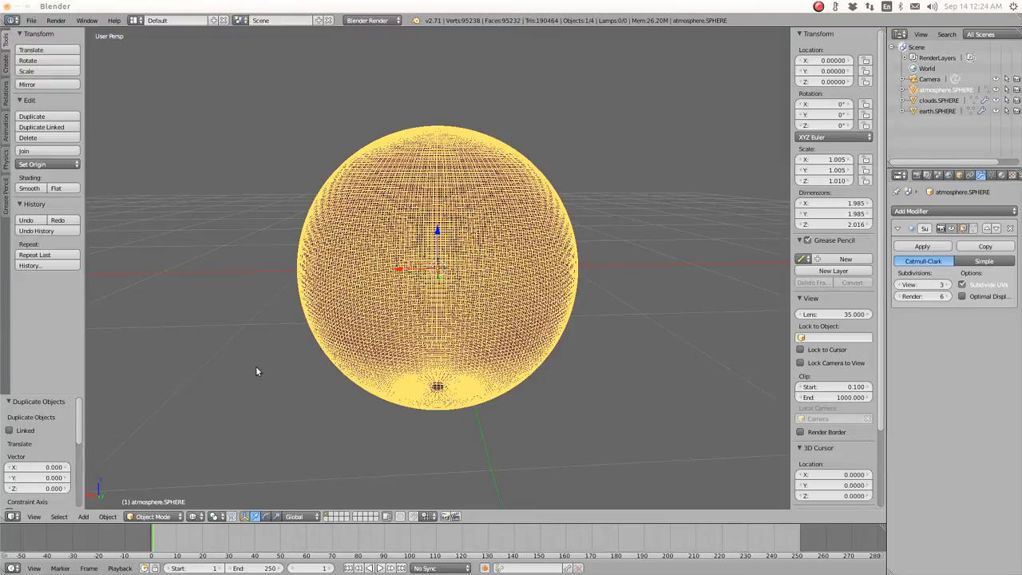
Step: Switch the viewport to solid shading and examine the spheres from several angles and distances
key("z")
middle_click_drag(297, 393, 392, 351)
scroll(392, 352, "down", 2)
middle_click_drag(339, 328, 406, 363)
scroll(383, 331, "down", 3)
scroll(383, 326, "up", 3)
middle_click_drag(492, 352, 397, 320)
scroll(425, 314, "down", 2)
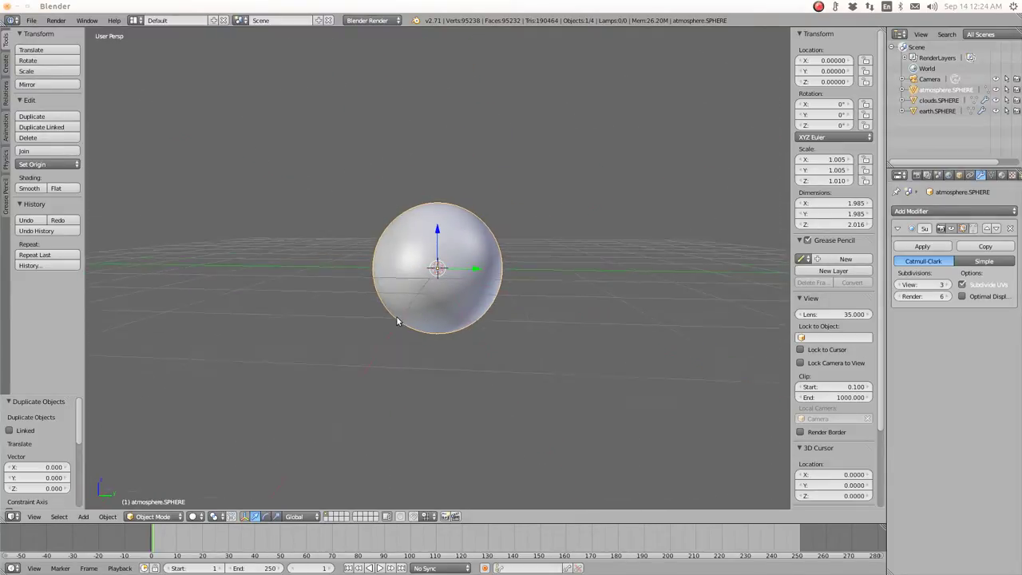
Step: In front view, add a plane at the origin and scale it up uniformly by about 3.663
key("KP_1")
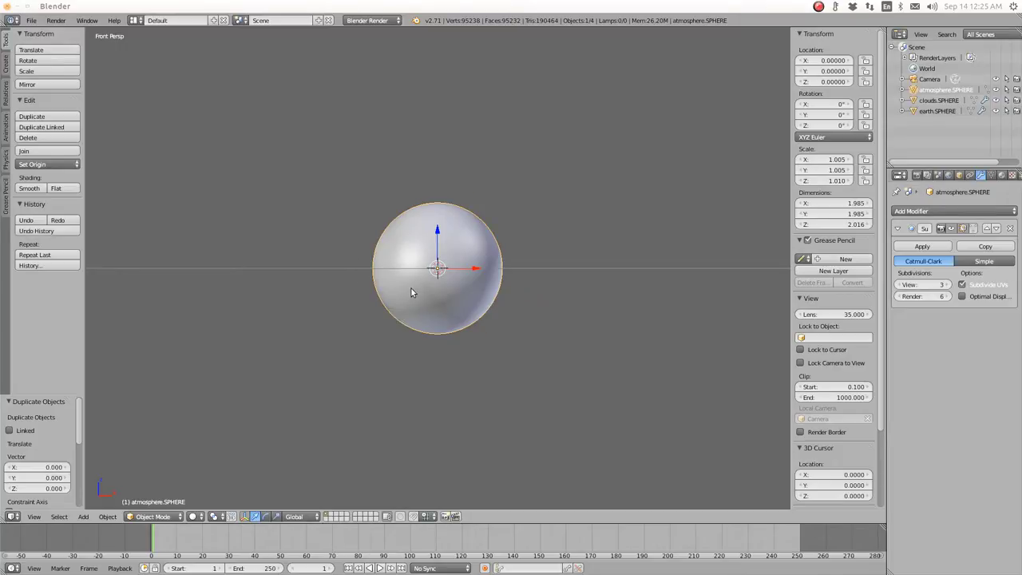
scroll(411, 288, "up", 4)
scroll(411, 288, "down", 3)
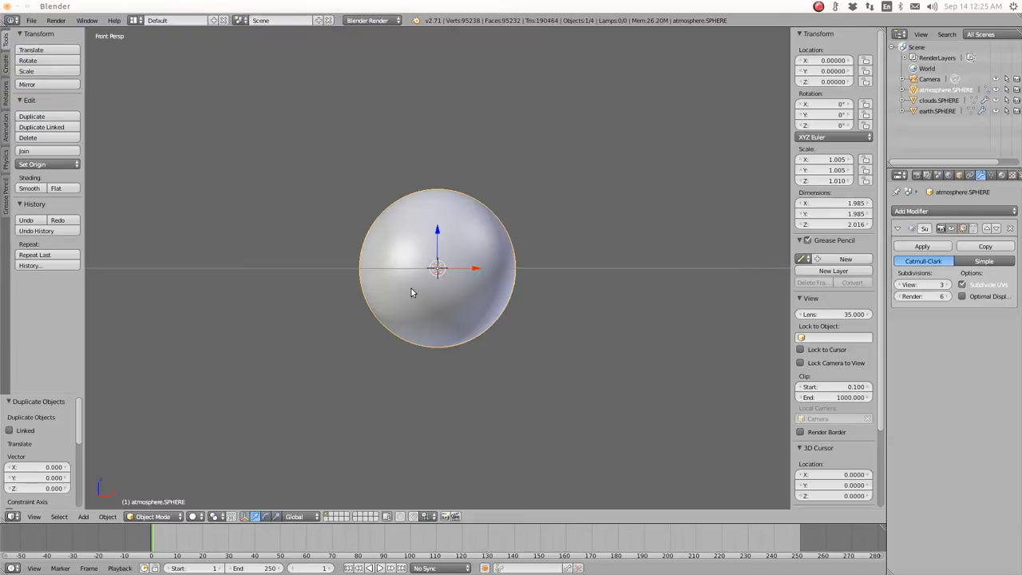
key("shift+a")
left_click(447, 289)
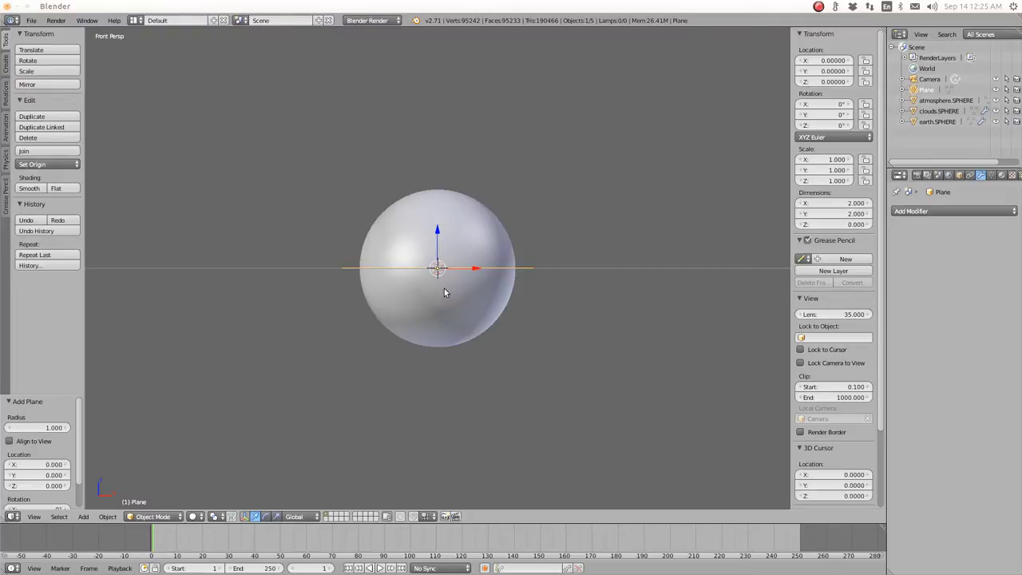
key("s")
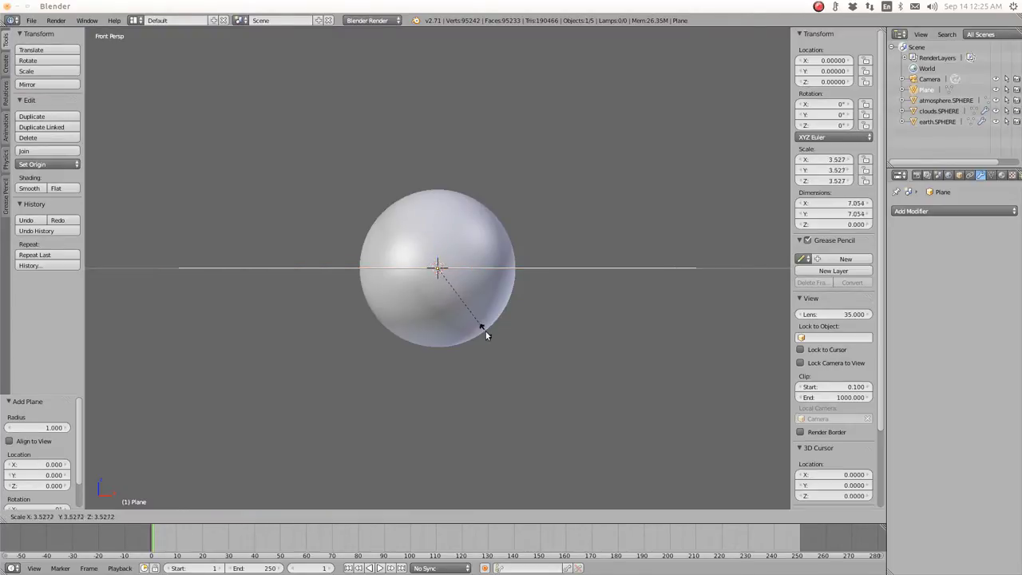
left_click(485, 333)
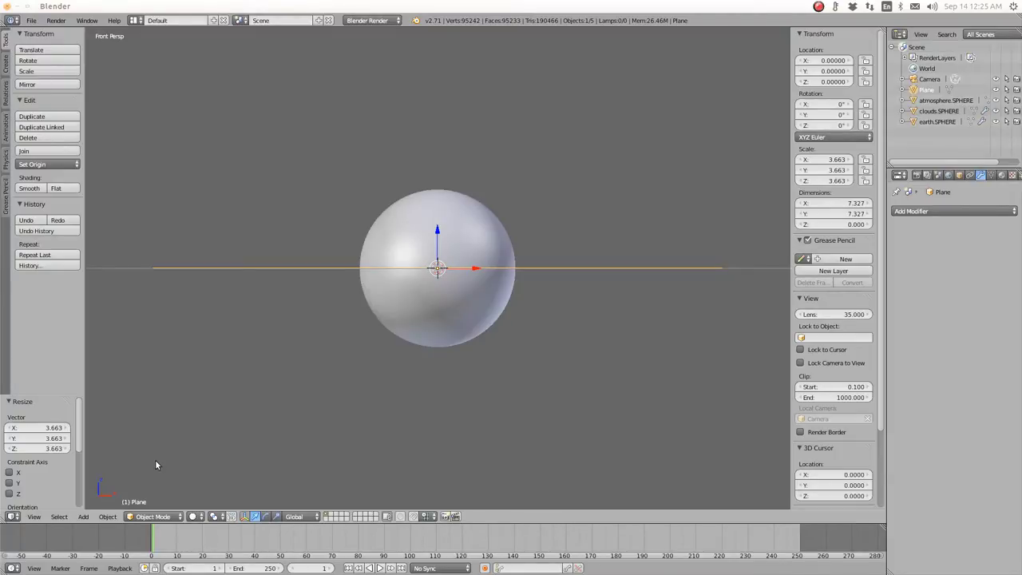
key("g")
key("x")
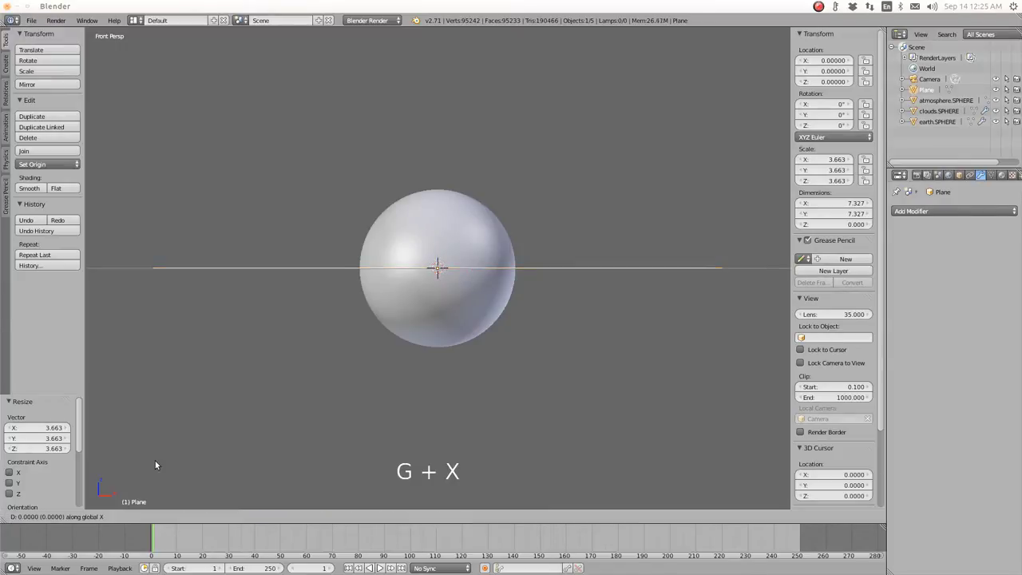
right_click(681, 456)
Step: Move the plane along the global X axis by about -7.933, away from the spheres
scroll(284, 407, "down", 3)
middle_click_drag(286, 409, 358, 365)
scroll(315, 415, "down", 3)
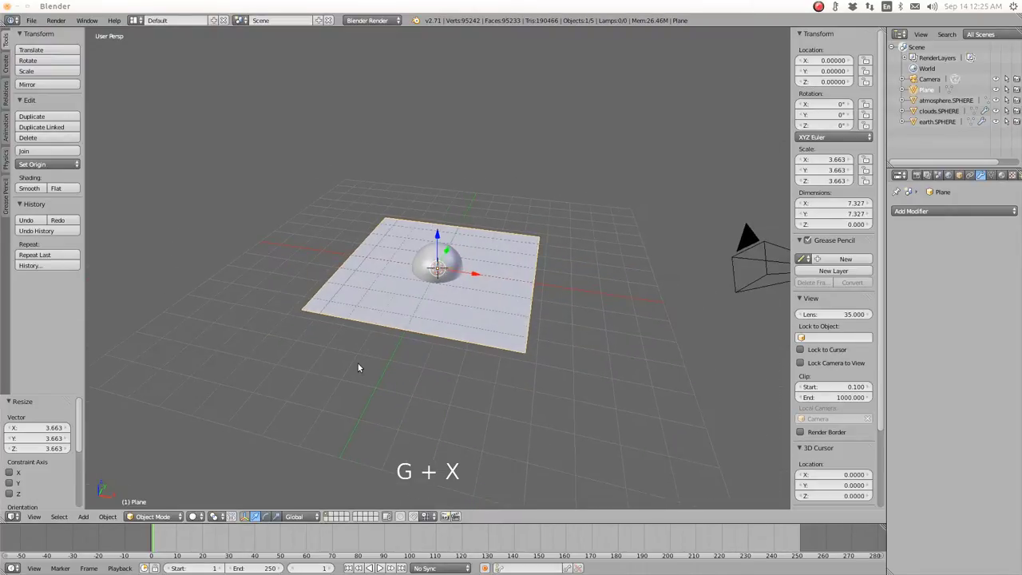
key("g")
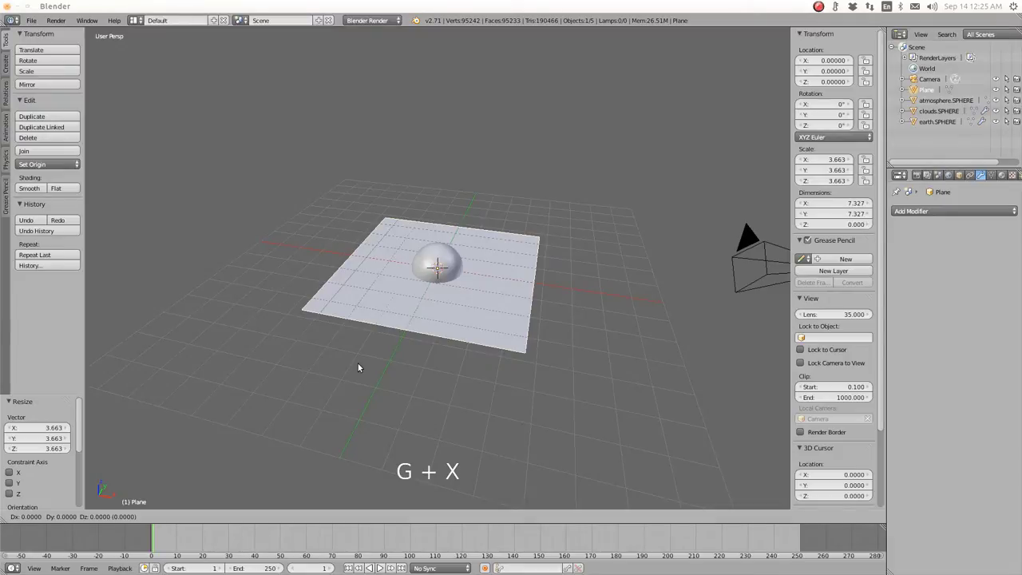
key("x")
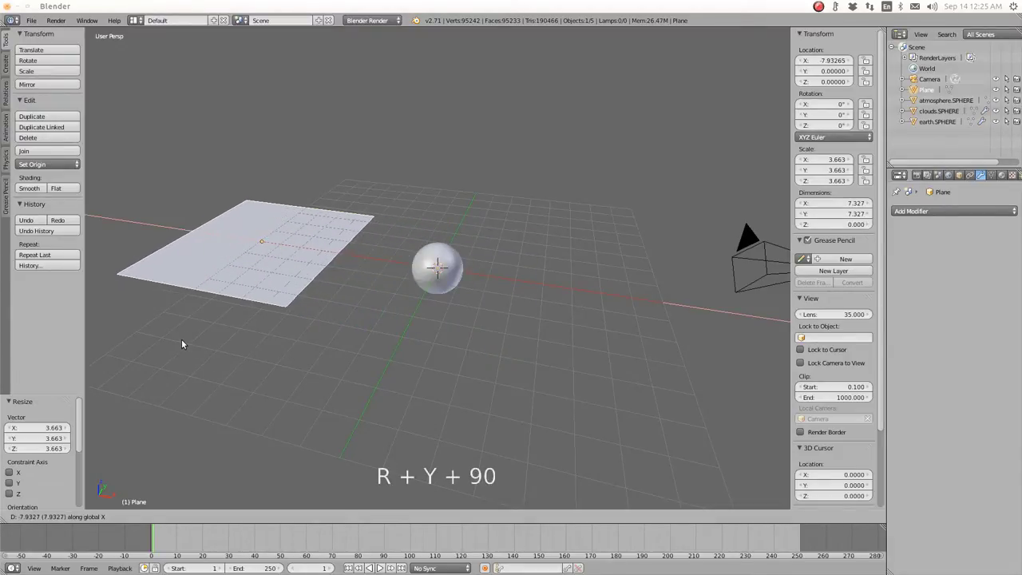
left_click(181, 338)
middle_click_drag(265, 352, 283, 340)
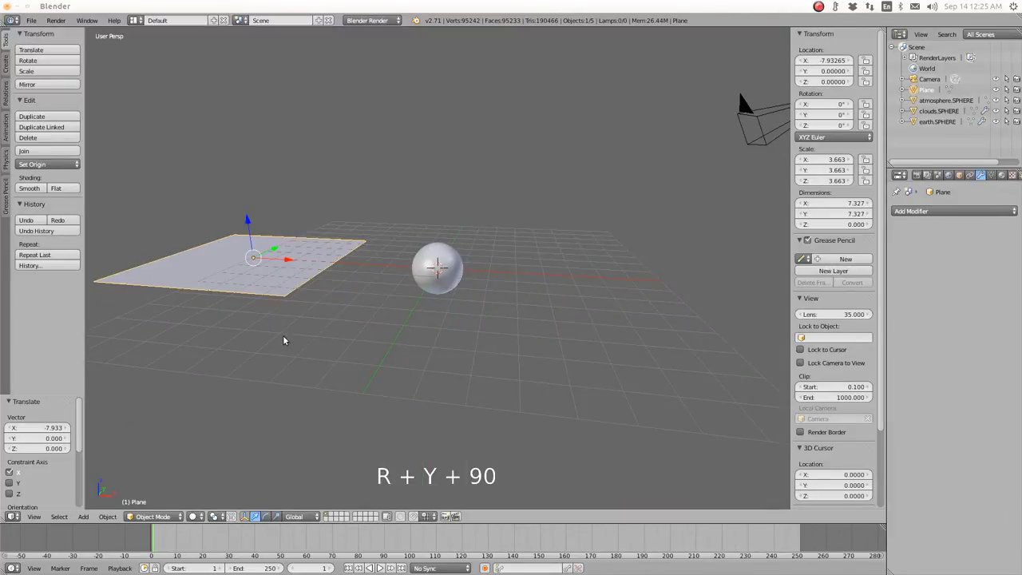
key("r")
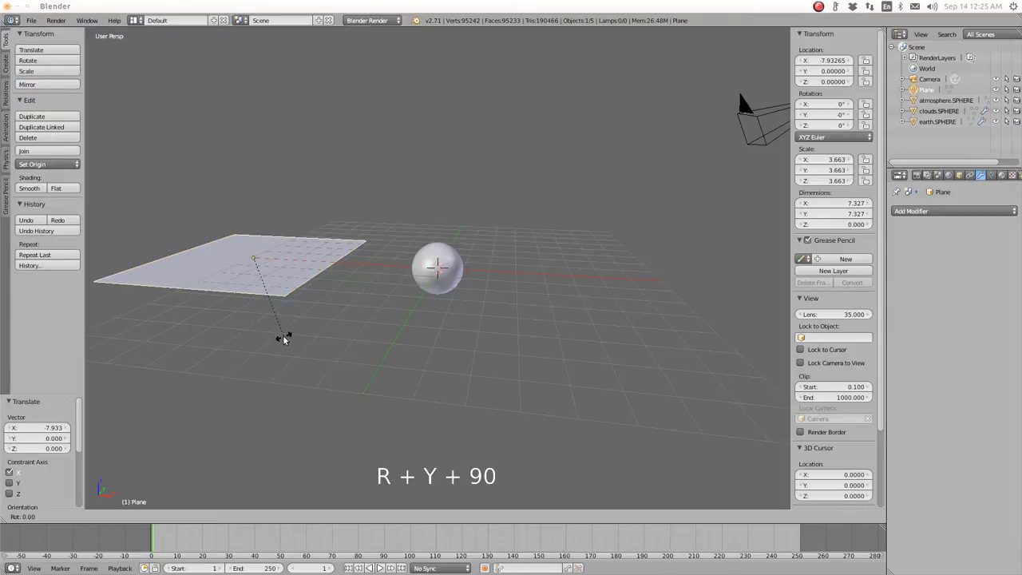
type("y90")
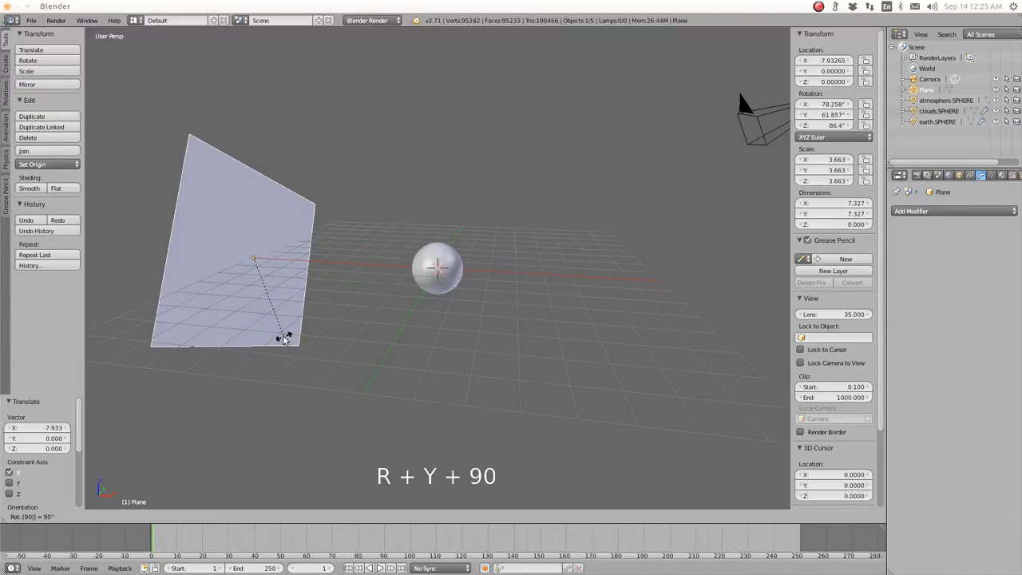
key("Escape")
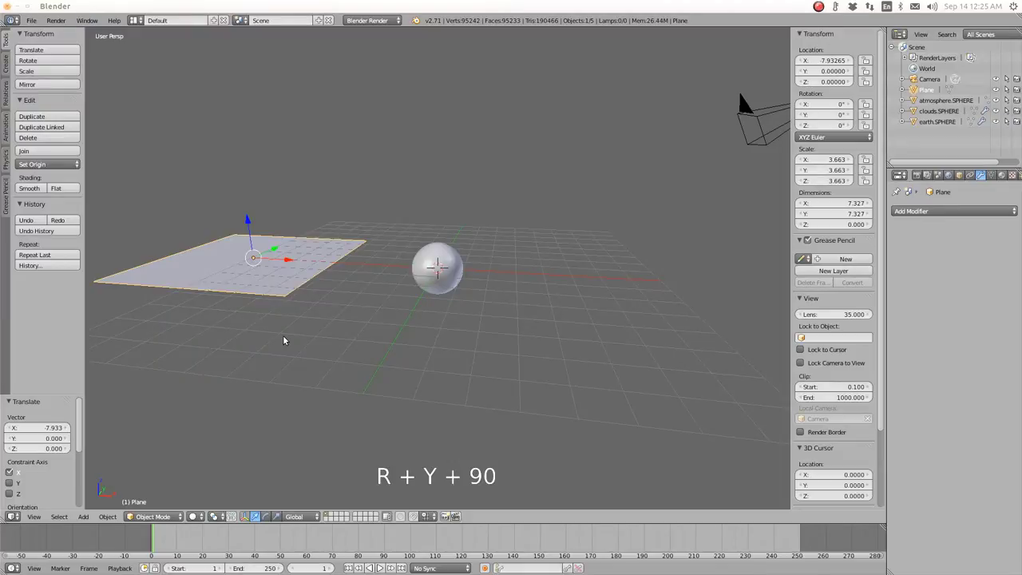
Step: Rotate the plane 90° about the Y axis so it stands upright facing the spheres
key("r")
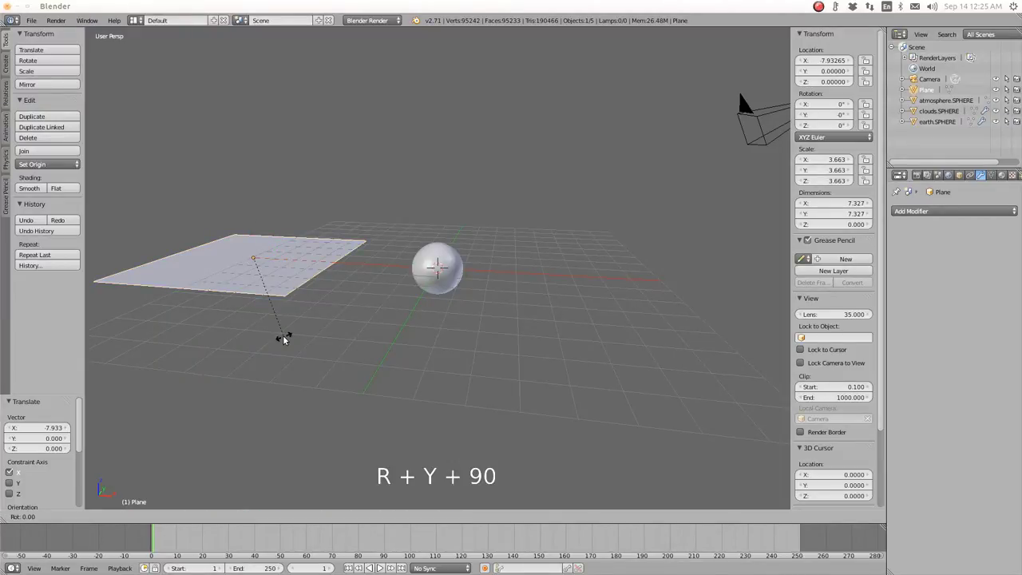
key("y")
type("90")
key("Return")
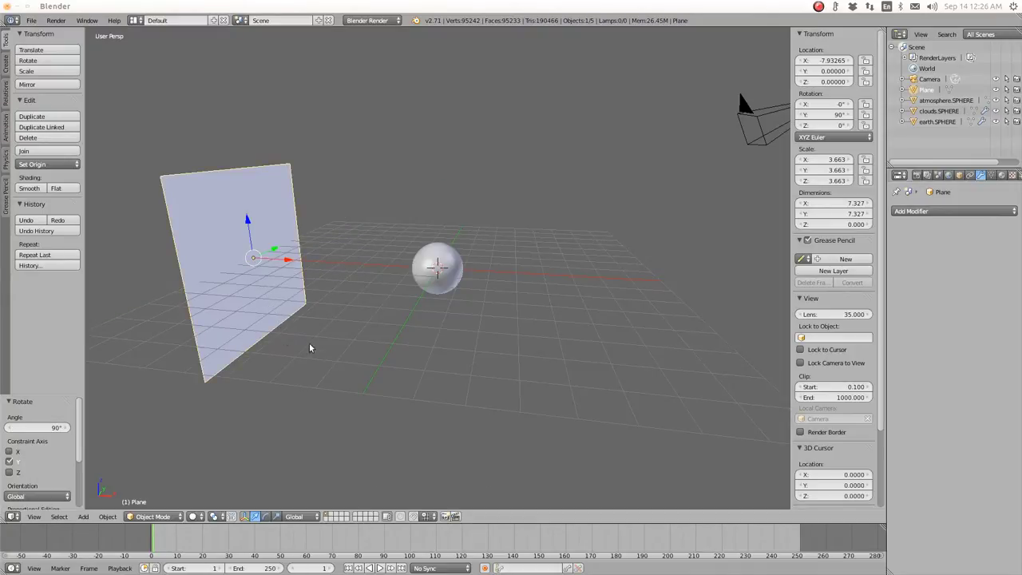
Step: Set a front view close to the sphere and align the active camera to that view
middle_click_drag(309, 342, 379, 306)
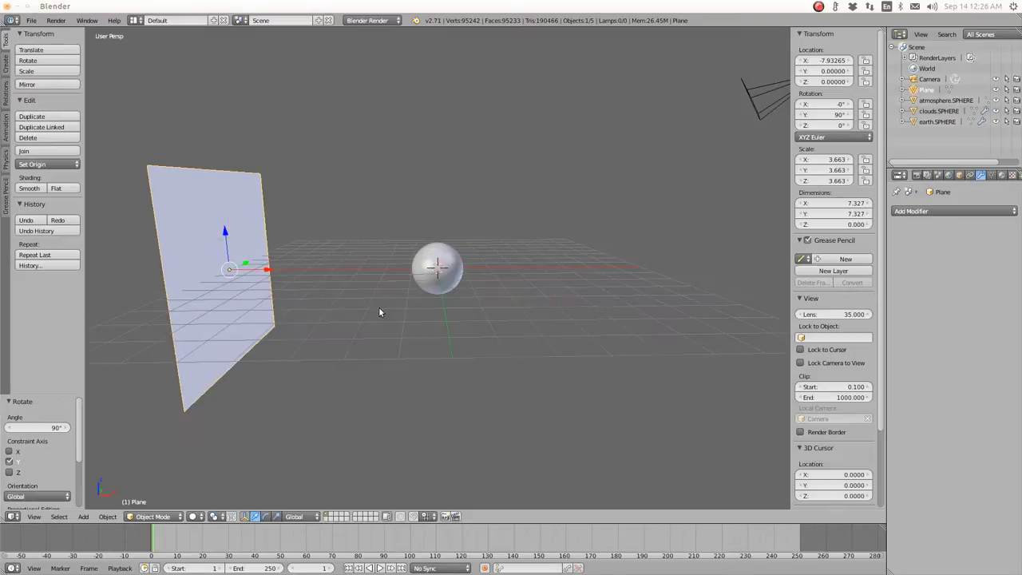
middle_click_drag(466, 296, 454, 329)
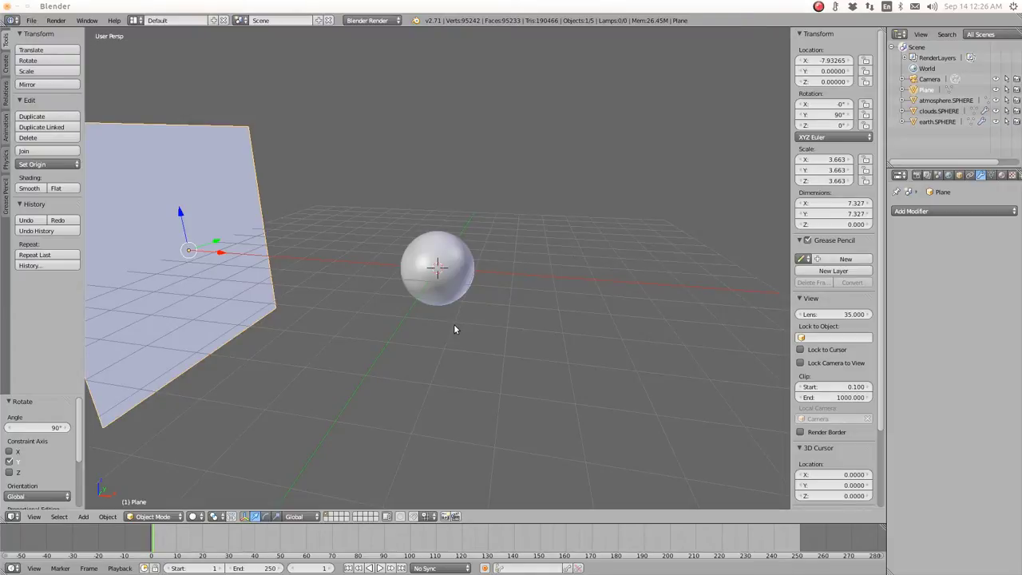
key("KP_1")
scroll(453, 324, "up", 7)
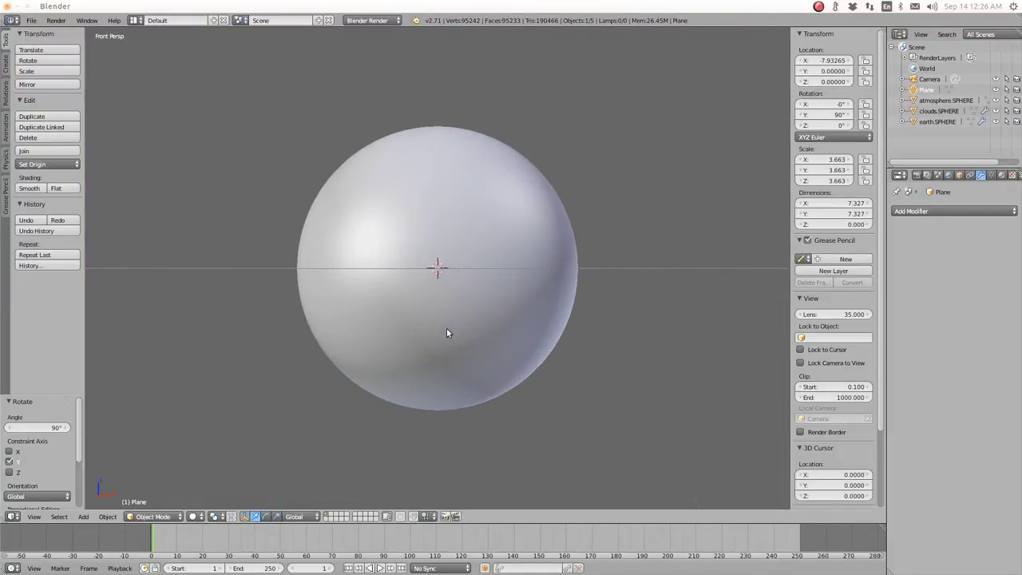
left_click(33, 517)
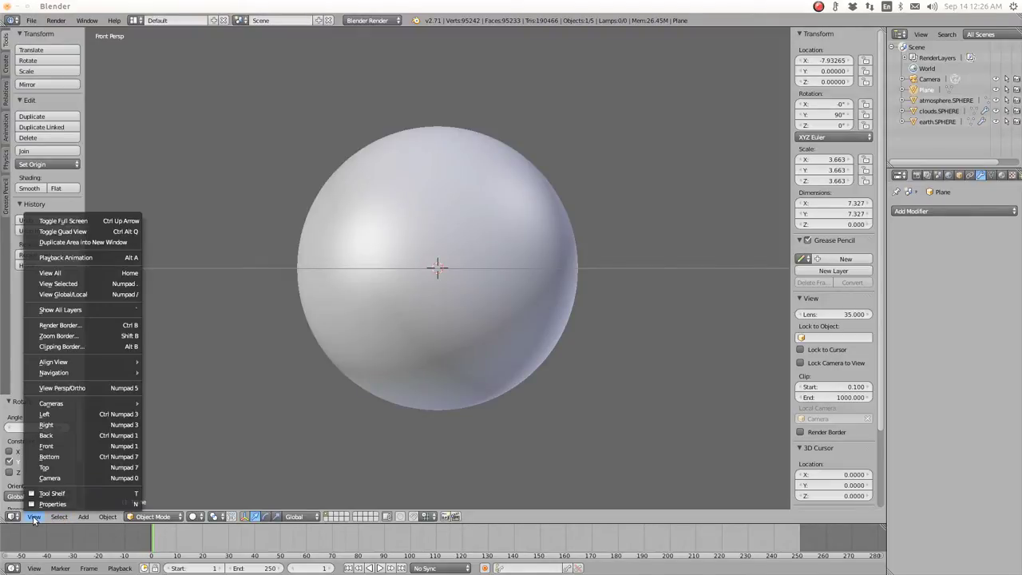
mouse_move(97, 362)
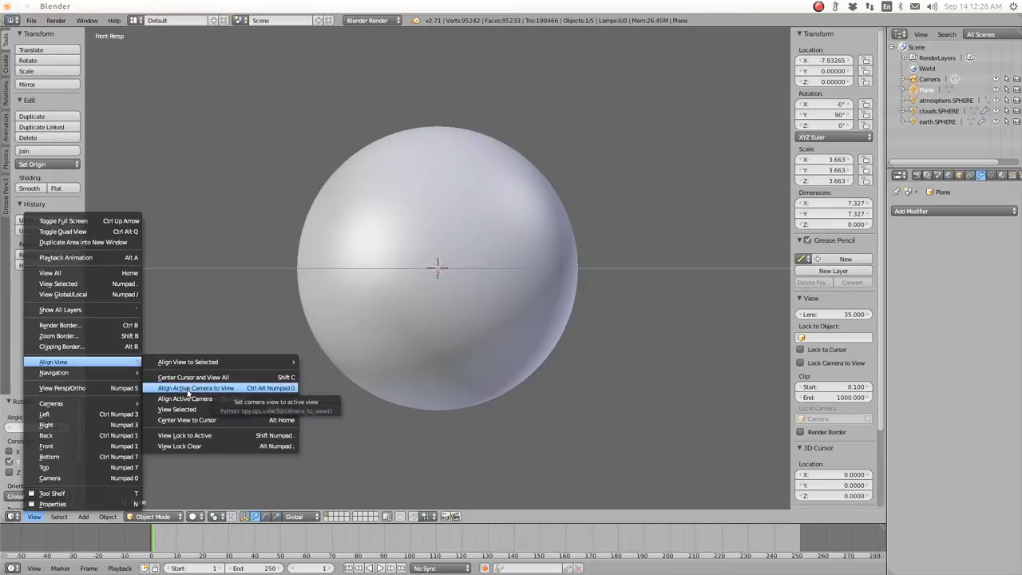
left_click(187, 391)
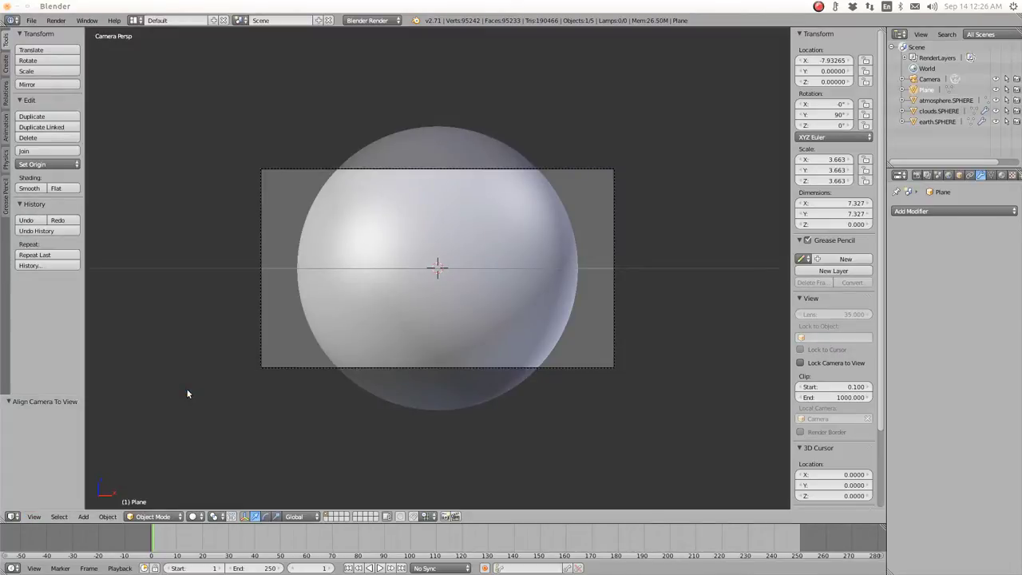
Step: Select the camera and move it back along its local Z axis by about 1.709, so the whole sphere fits the frame
right_click(580, 169)
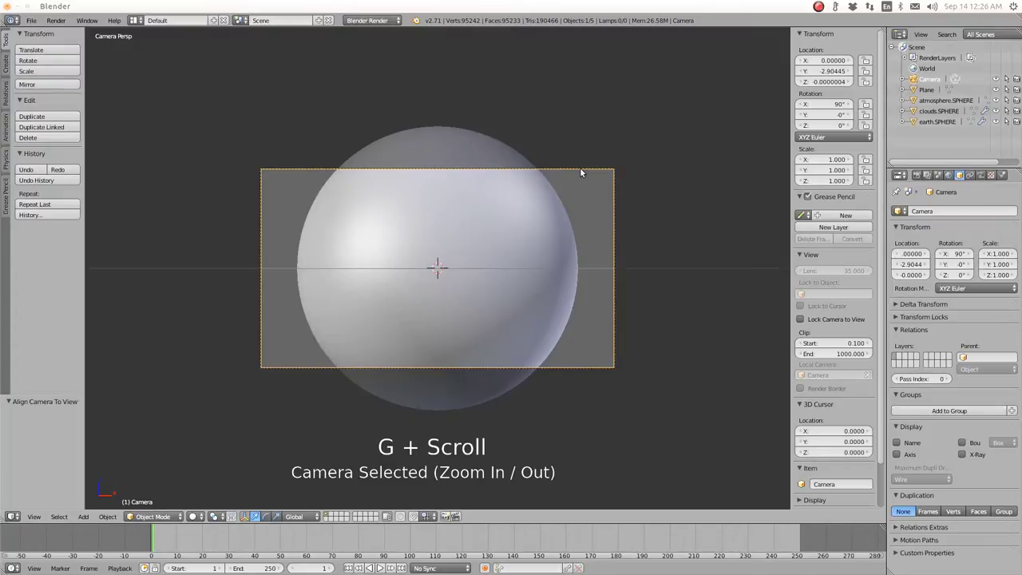
key("g")
scroll(580, 167, "down", 1)
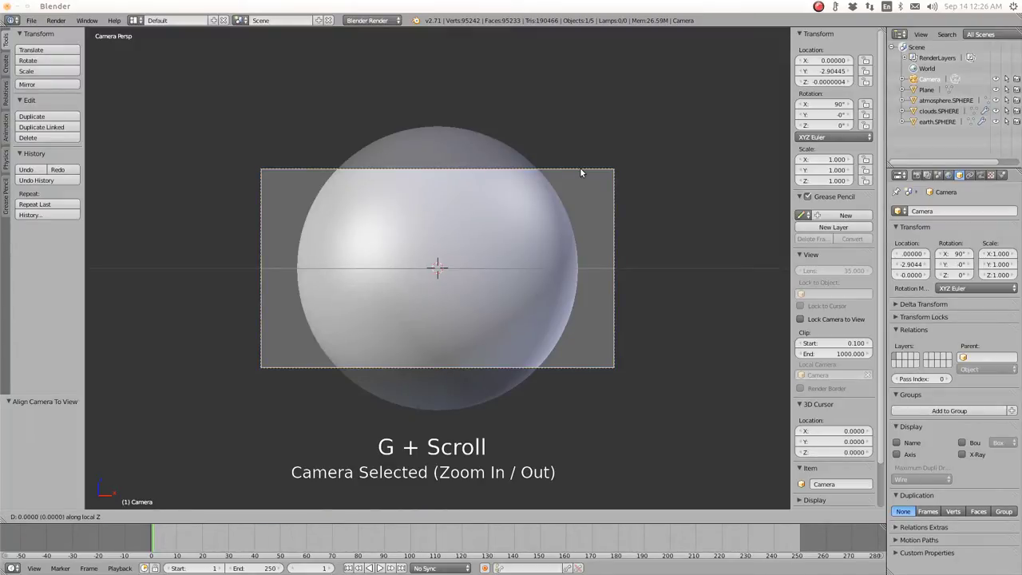
scroll(581, 179, "down", 5)
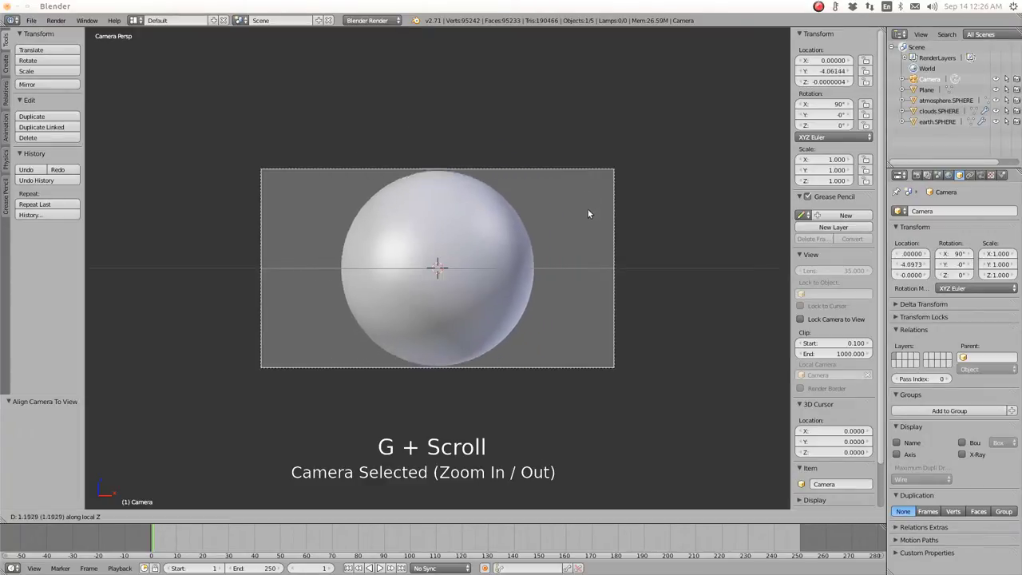
mouse_move(584, 197)
mouse_move(582, 179)
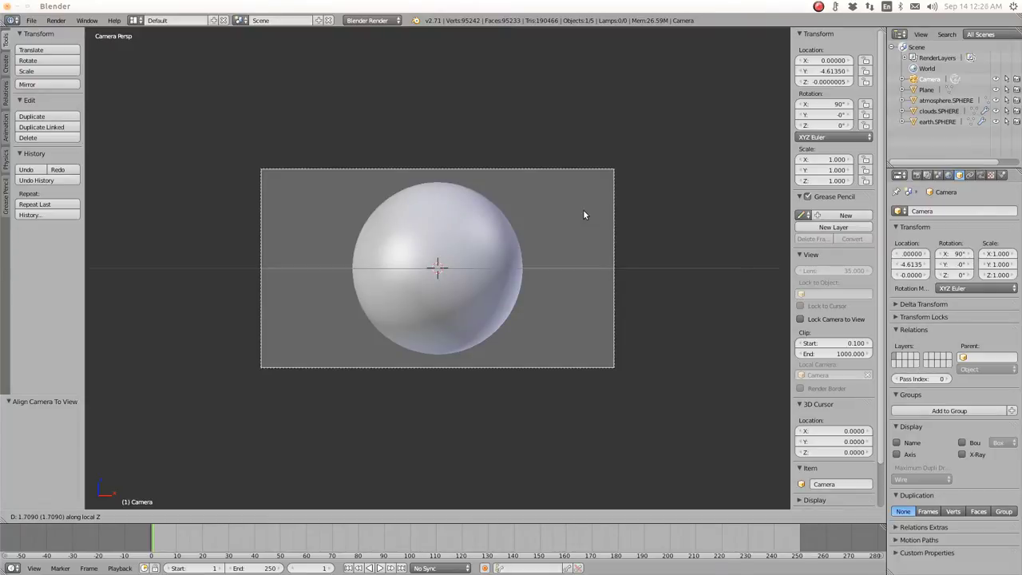
left_click(582, 210)
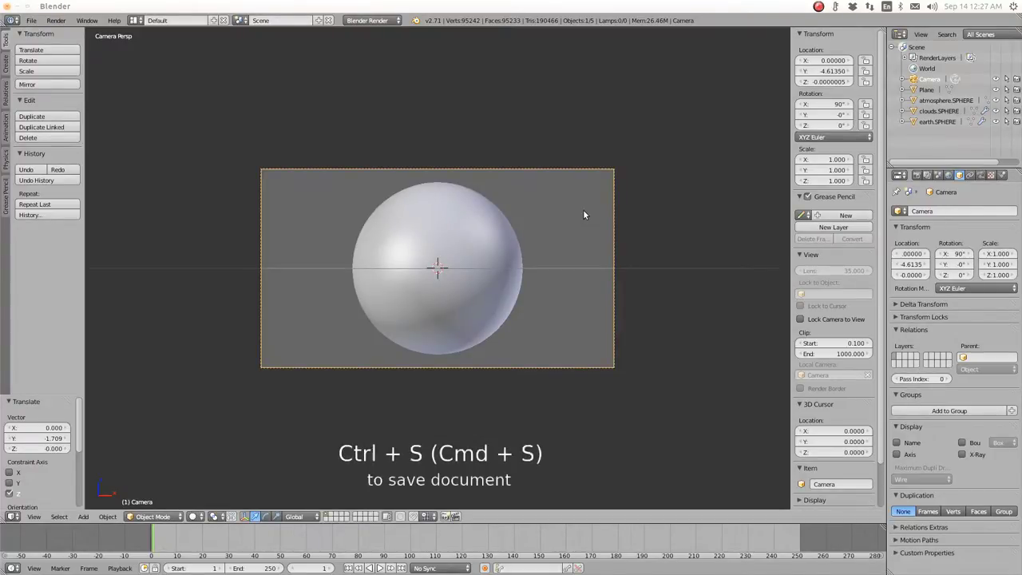
Step: Save the scene in the satos folder as earth-tutorial.blend
key("ctrl+s")
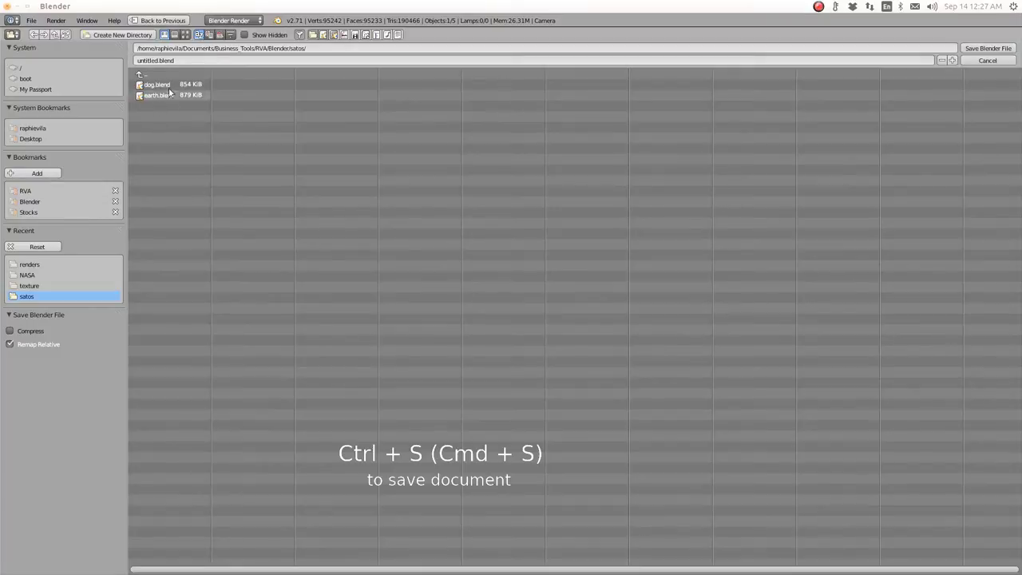
left_click(157, 61)
key("BackSpace")
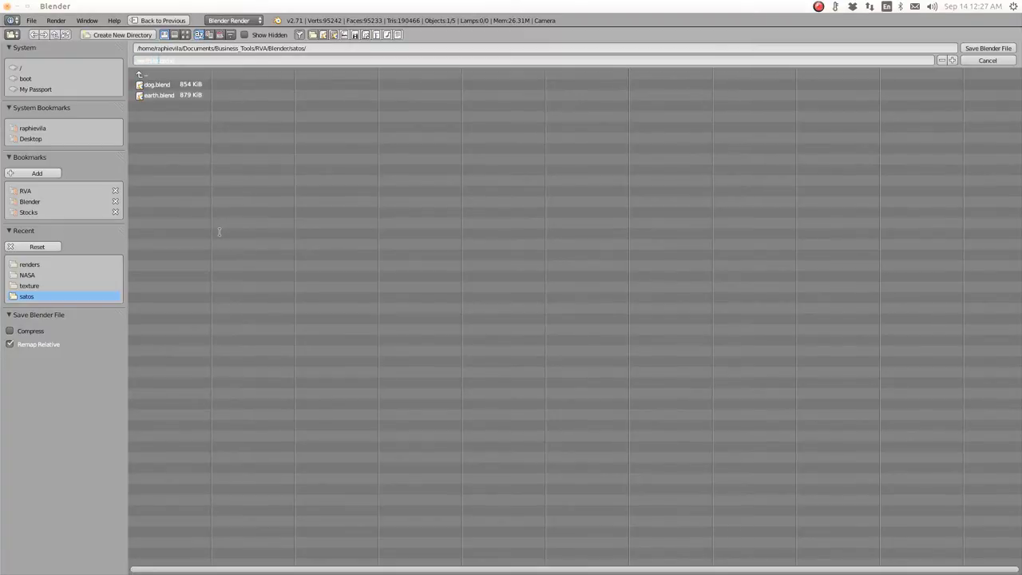
type(".blend")
left_click(998, 49)
left_click(998, 50)
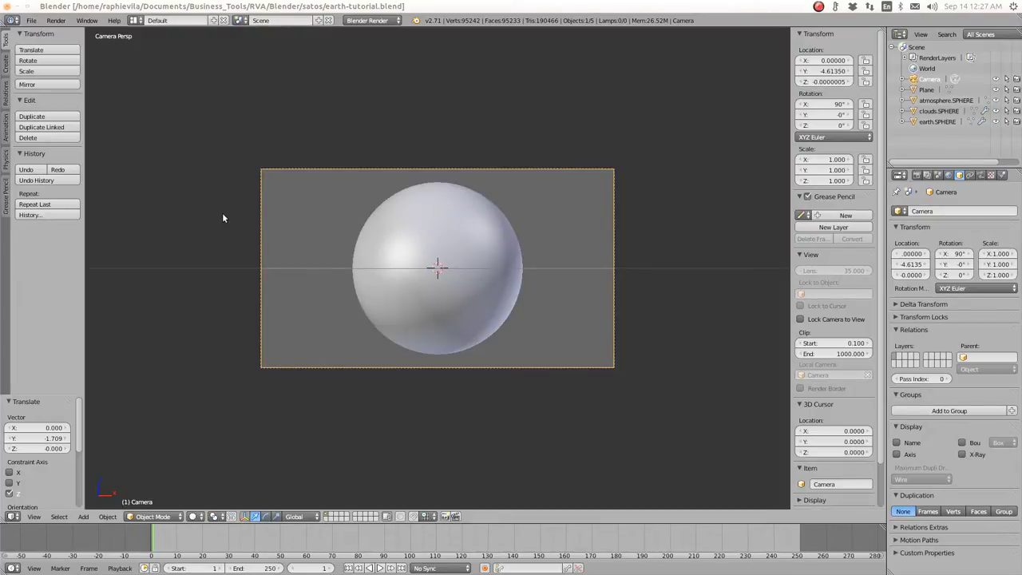
Step: Rename the Plane object to sun.LIGHT.PLANE
double_click(927, 89)
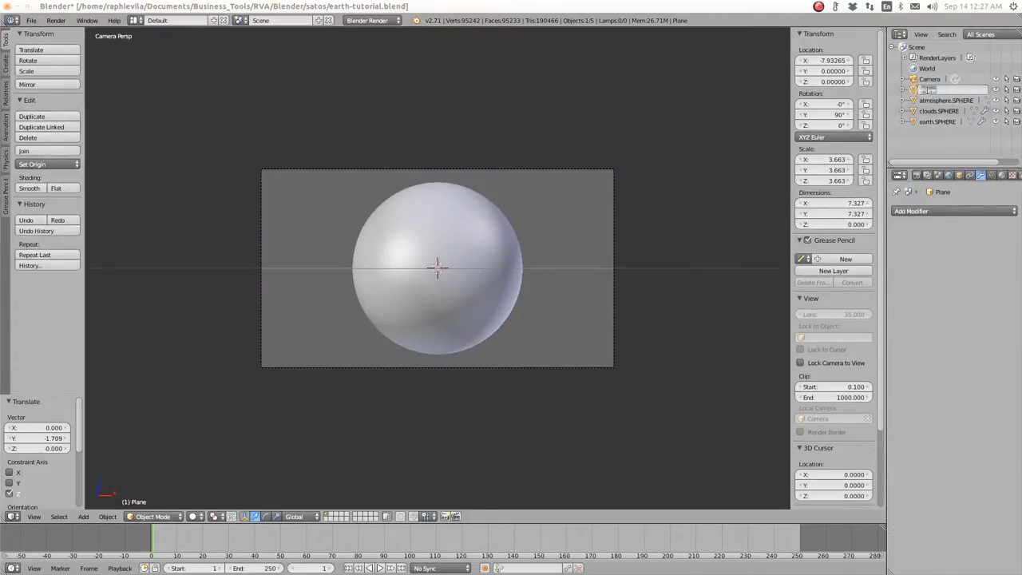
key("BackSpace")
type("sun.LIGHT.PLANE")
key("Return")
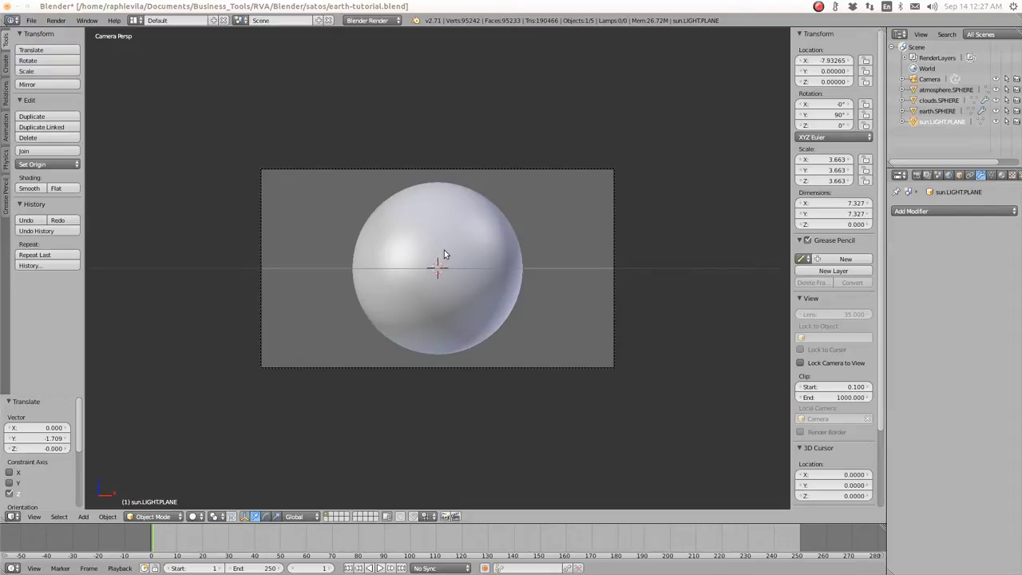
Step: Leave the camera view and examine the sphere, camera and sun.LIGHT.PLANE in orthographic view at several distances
key("KP_0")
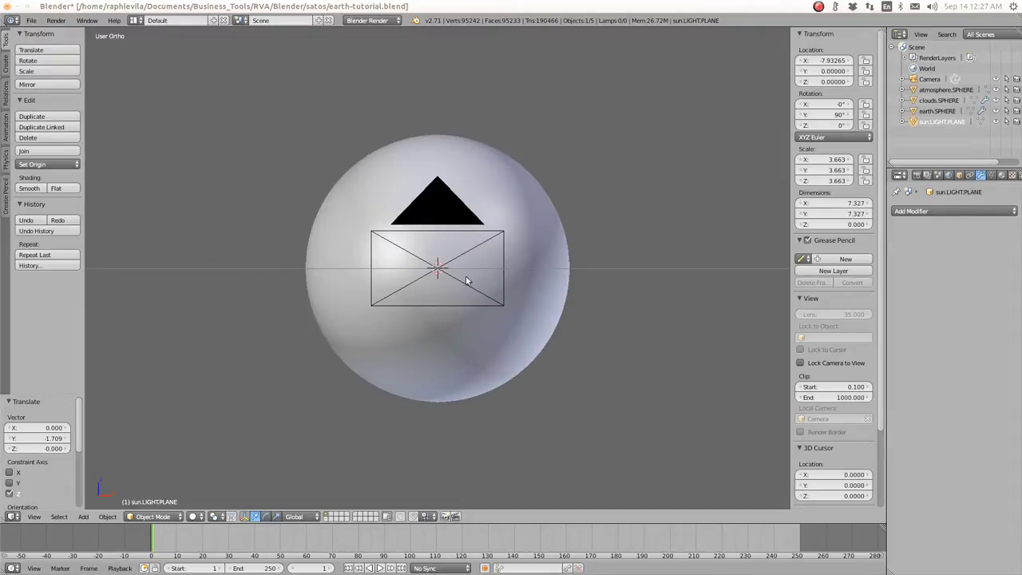
scroll(435, 232, "down", 6)
scroll(430, 232, "down", 3)
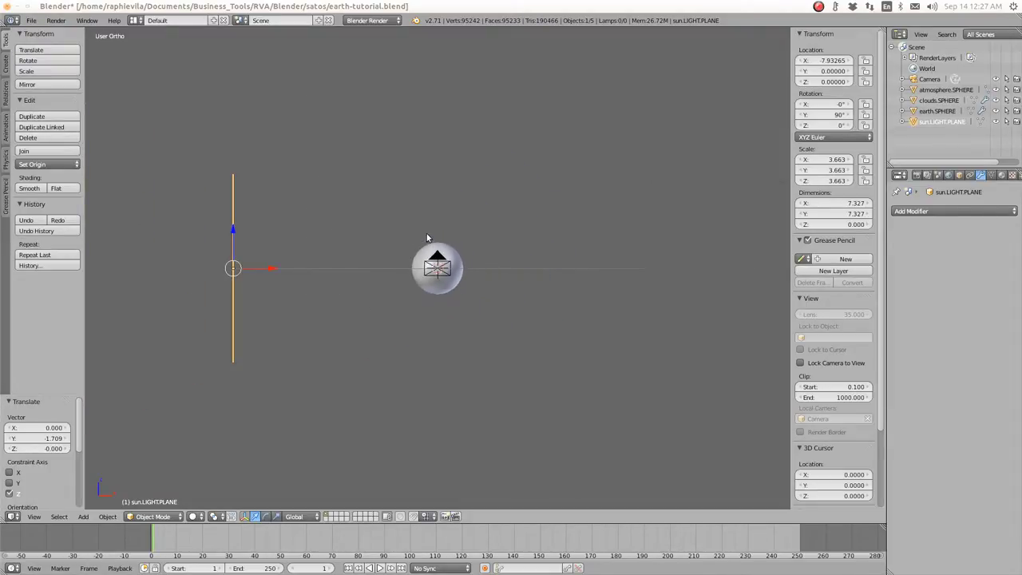
scroll(428, 240, "up", 2)
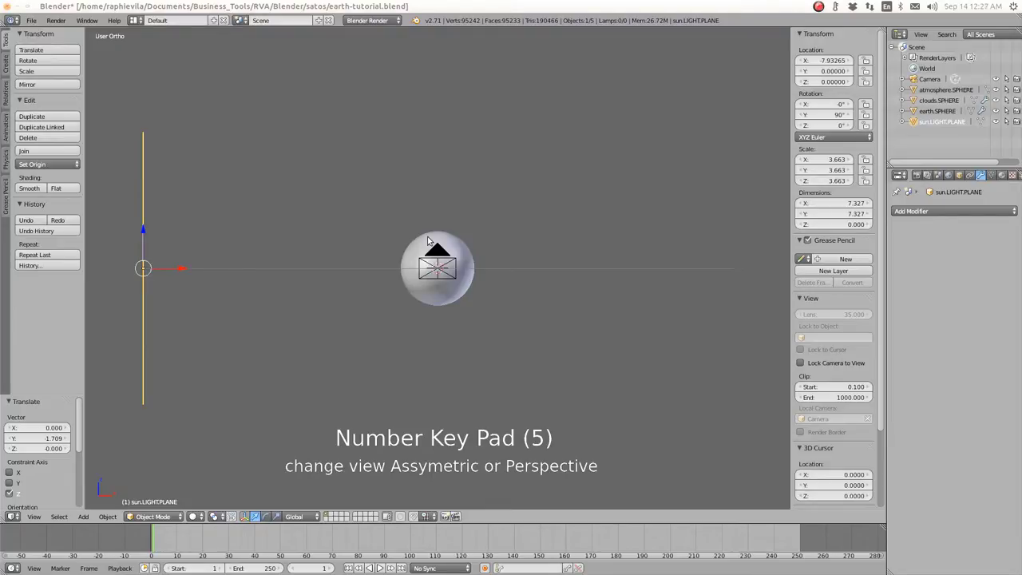
scroll(428, 239, "up", 5)
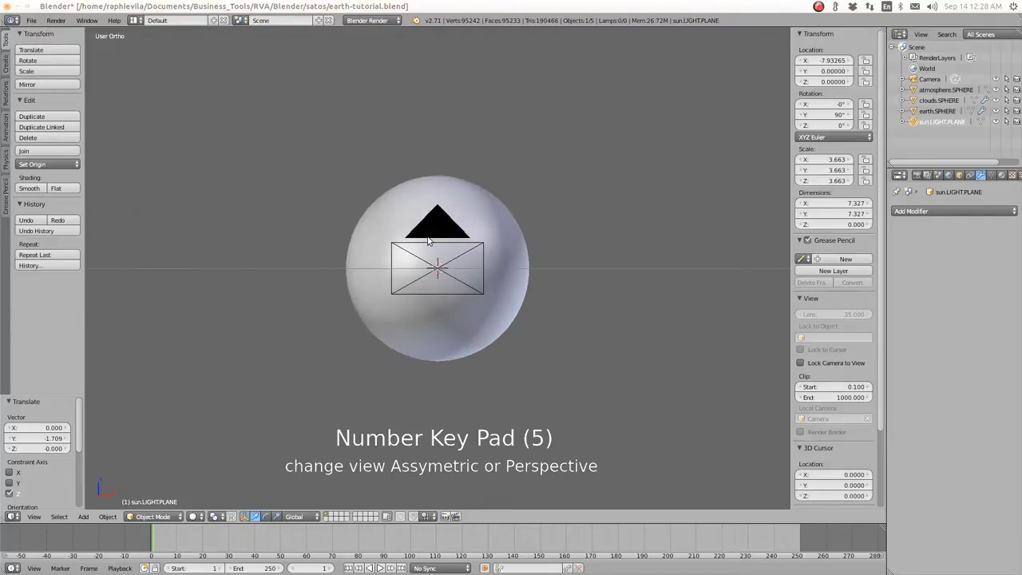
scroll(428, 239, "up", 2)
scroll(428, 241, "up", 2)
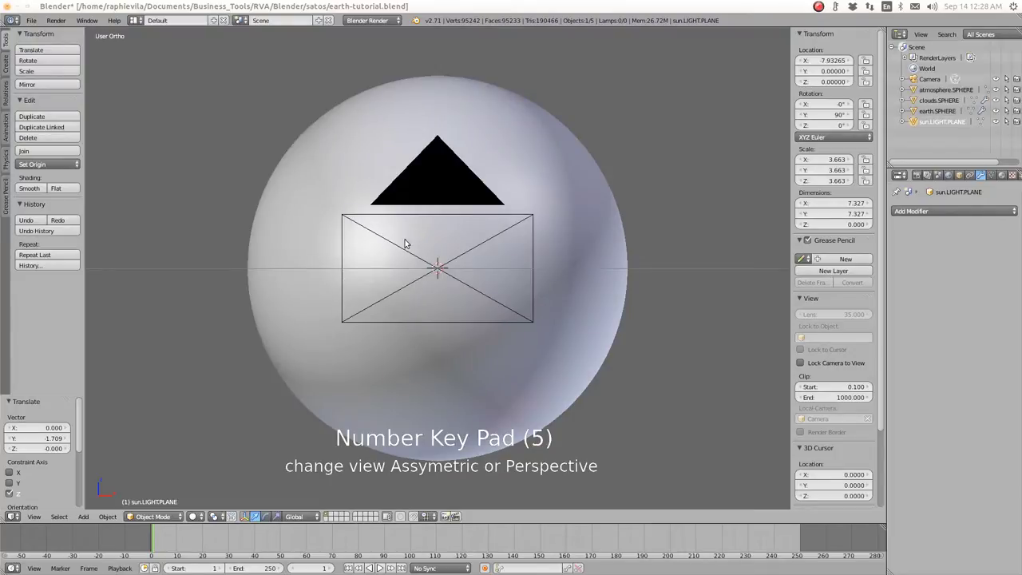
scroll(404, 240, "down", 8)
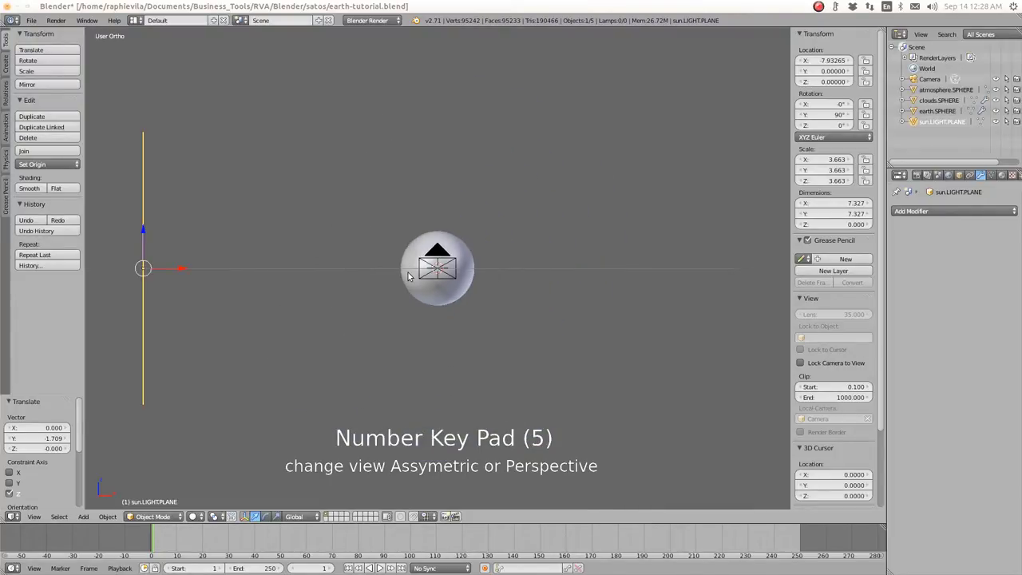
scroll(409, 276, "up", 2)
scroll(409, 276, "up", 7)
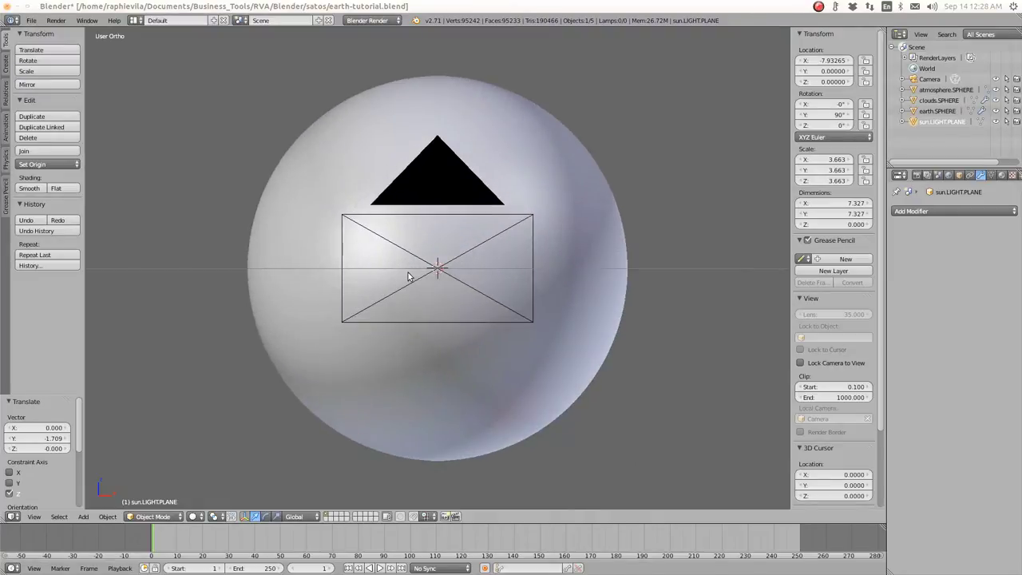
scroll(407, 276, "down", 1)
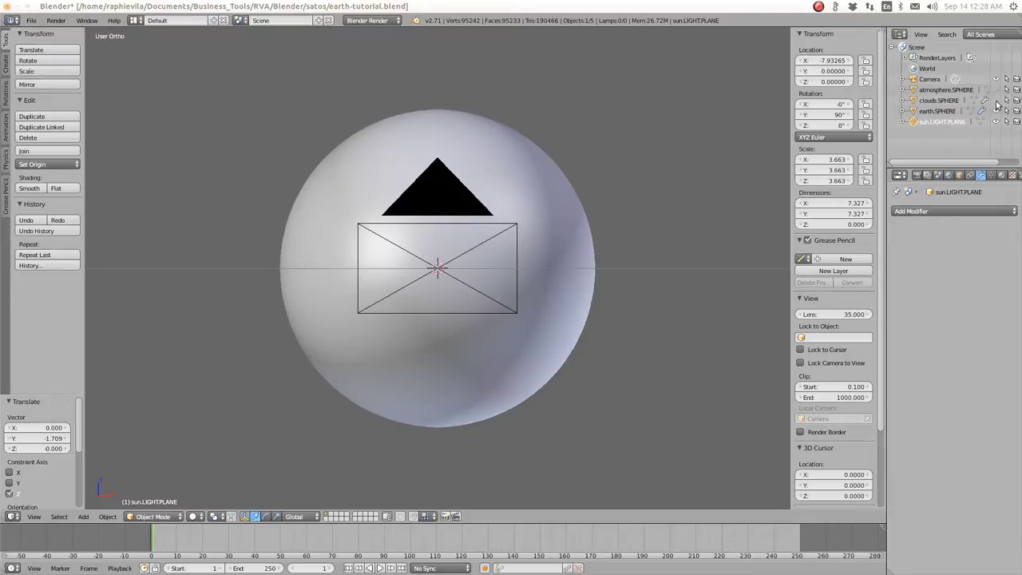
Step: Select earth.SPHERE, enter Edit Mode and unwrap the whole mesh with Cylinder Projection
right_click(497, 174)
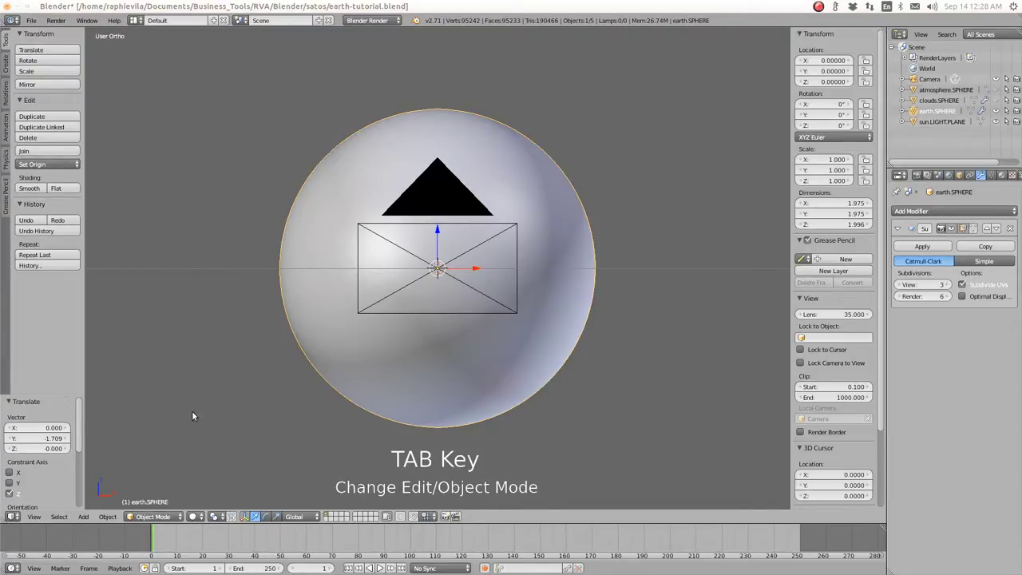
key("Tab")
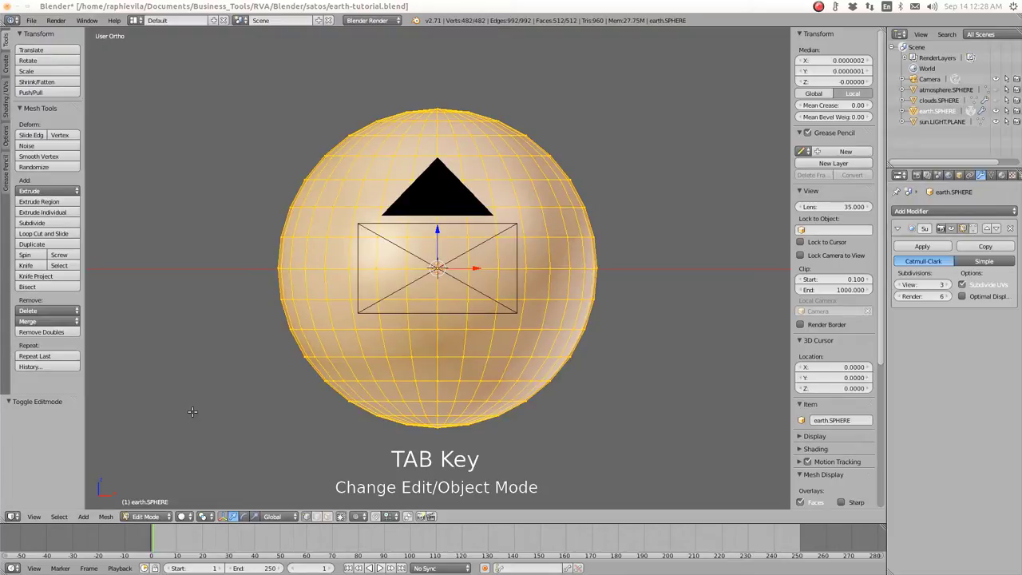
left_click(4, 106)
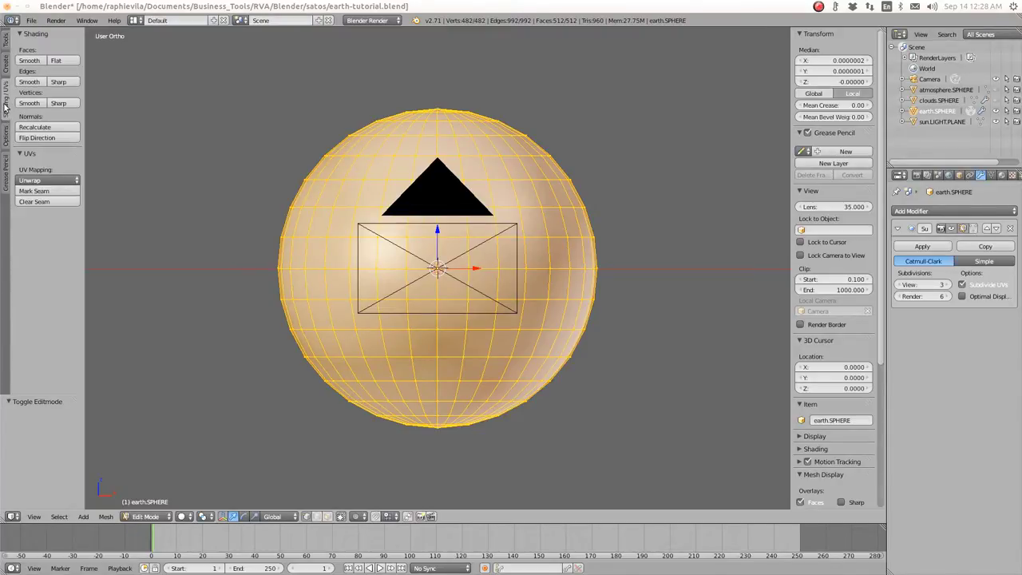
left_click(55, 180)
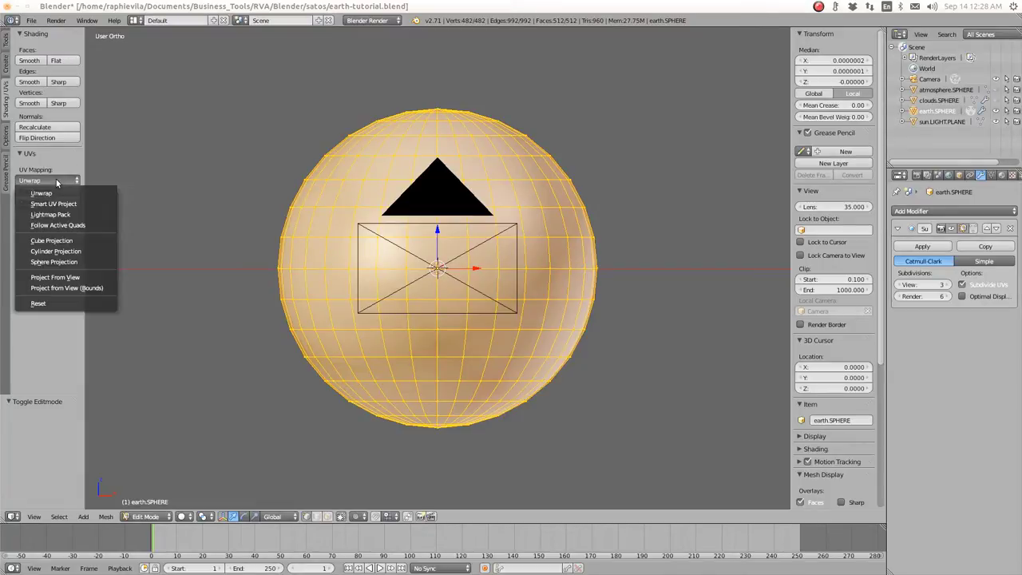
left_click(58, 252)
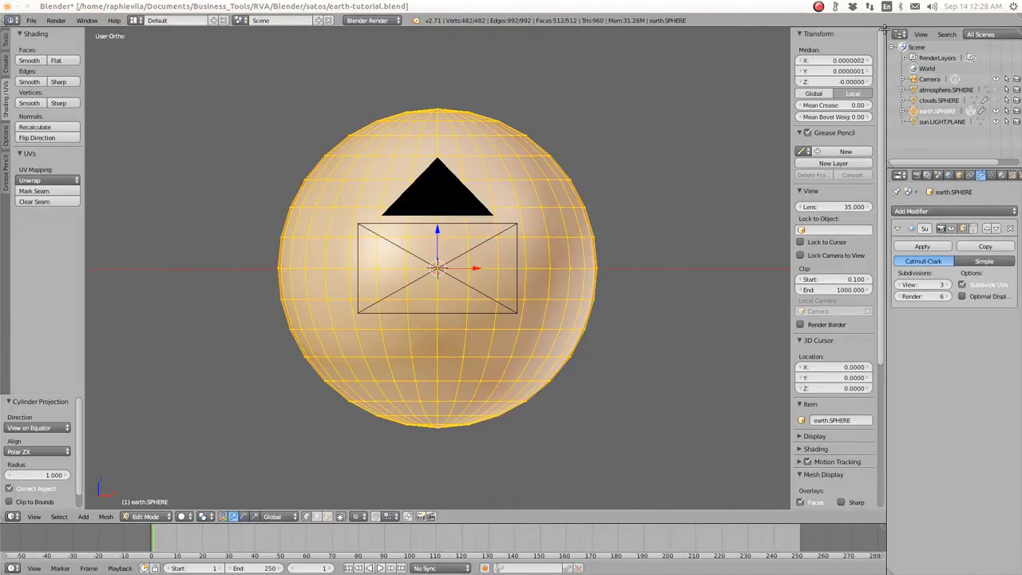
Step: Split the 3D view vertically in half, hide the new area's side panels and change that area to the UV/Image Editor
left_click_drag(885, 29, 440, 35)
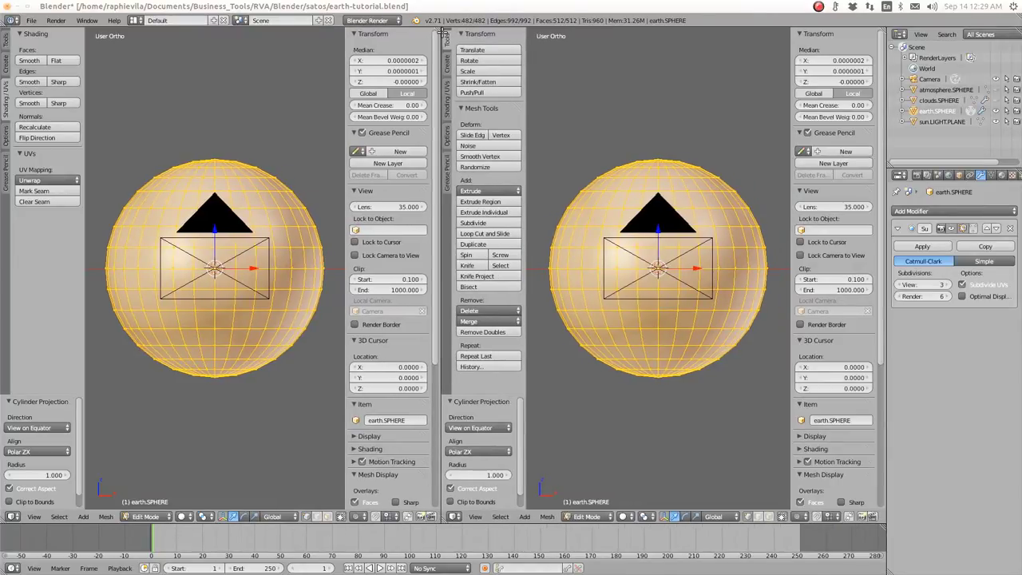
key("t")
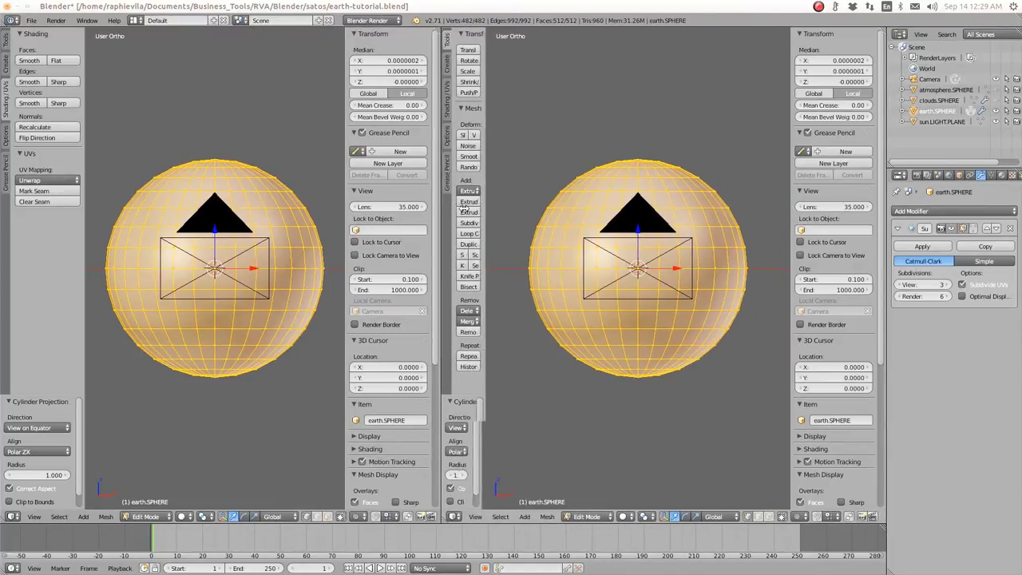
key("n")
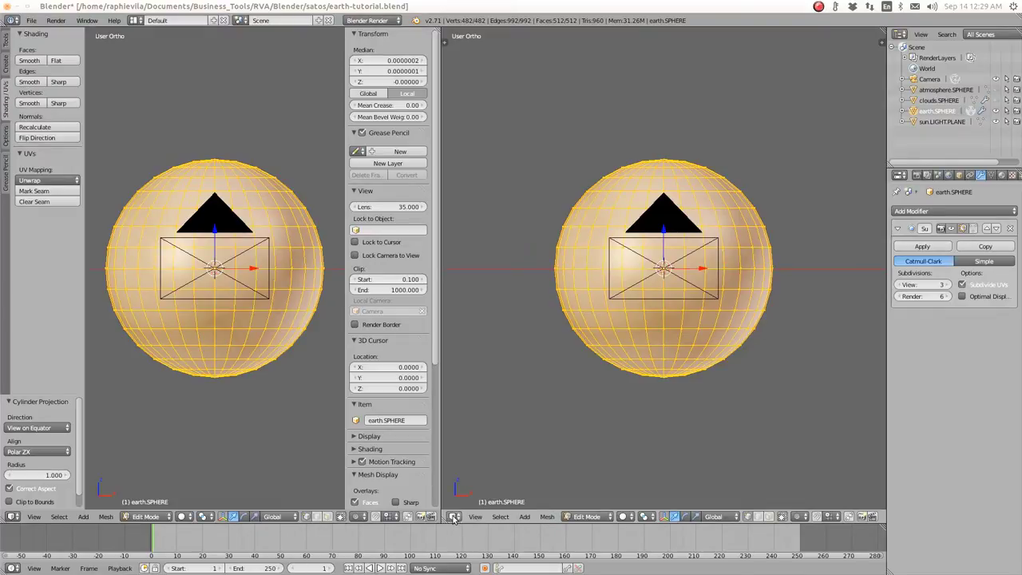
left_click(453, 518)
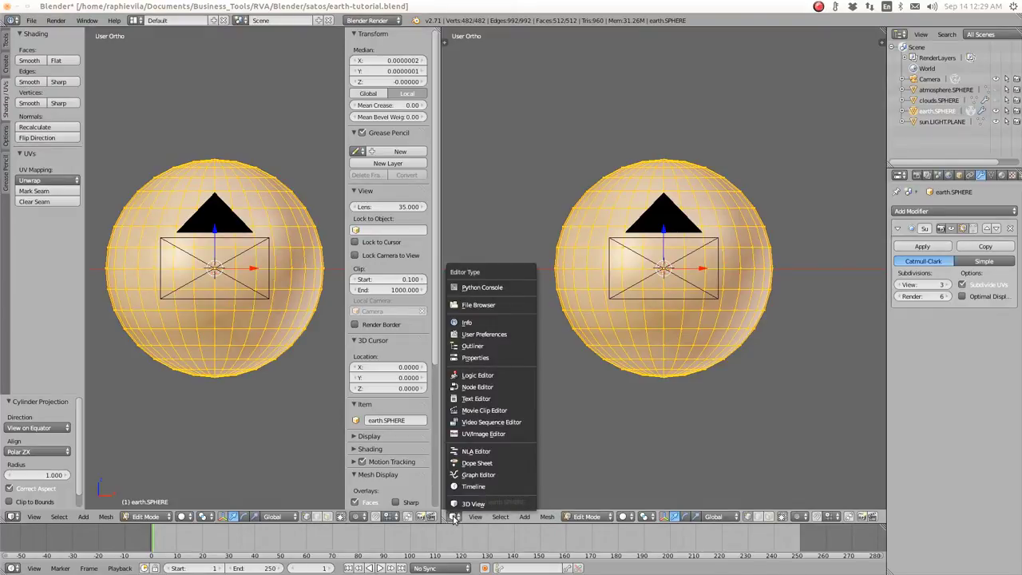
left_click(468, 436)
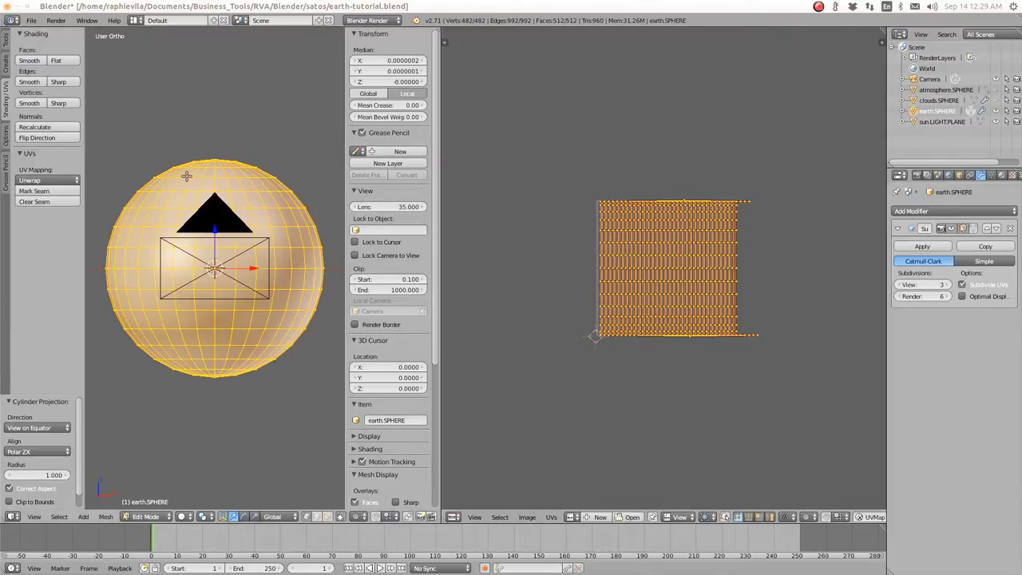
Step: Examine the cylinder-projected UV layout of earth.SPHERE, especially its upper edge and overall shape
scroll(703, 204, "up", 7)
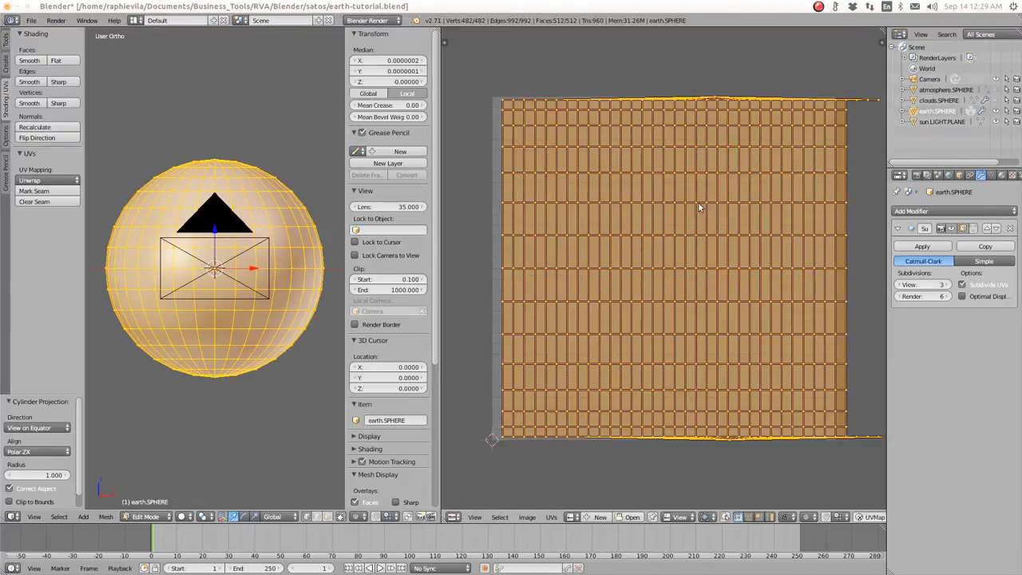
scroll(692, 179, "down", 4)
scroll(691, 185, "up", 4)
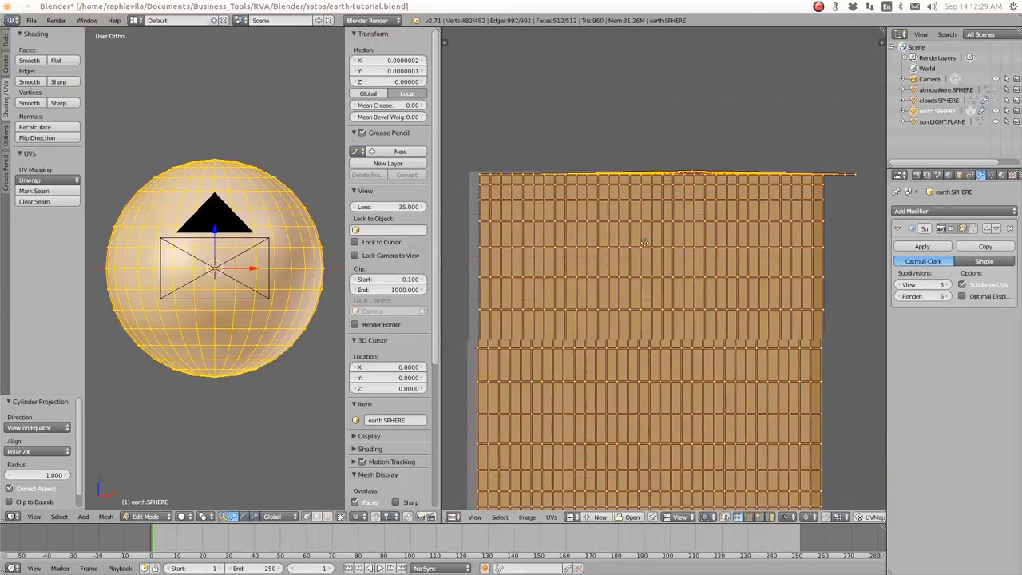
scroll(693, 184, "up", 2)
middle_click_drag(678, 124, 679, 195)
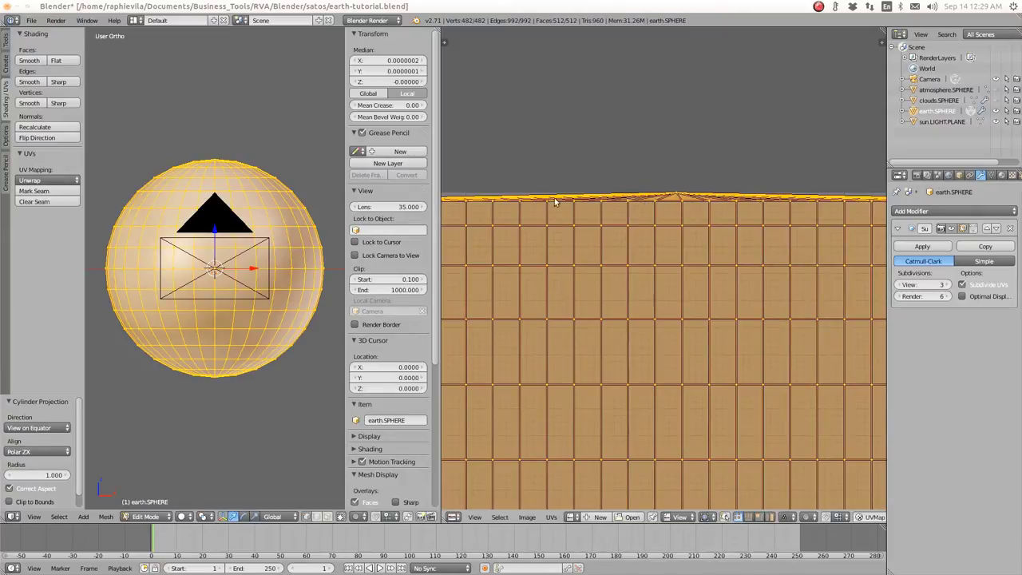
scroll(567, 204, "down", 5)
scroll(599, 236, "up", 3)
scroll(602, 242, "down", 3)
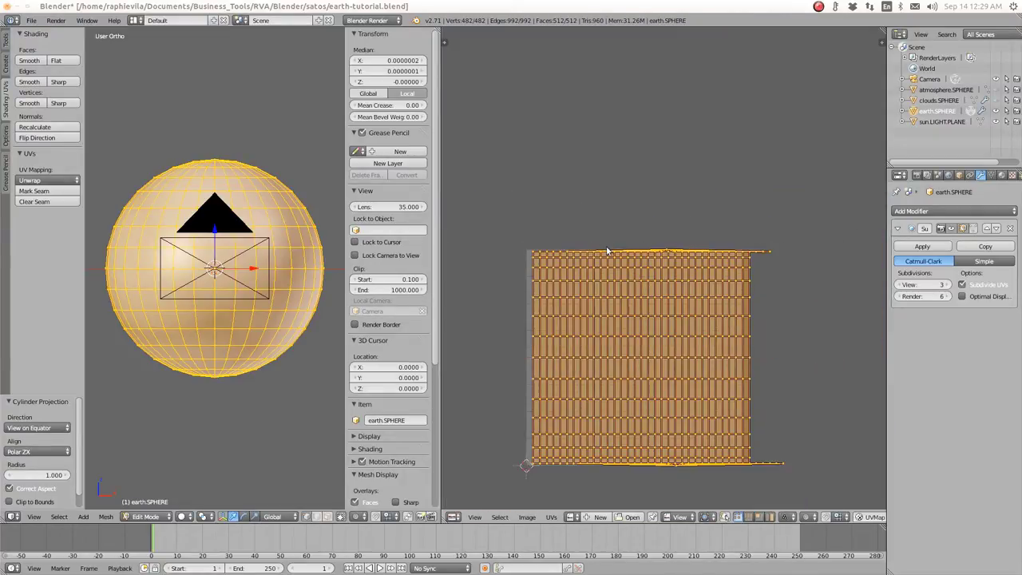
middle_click_drag(611, 295, 631, 225)
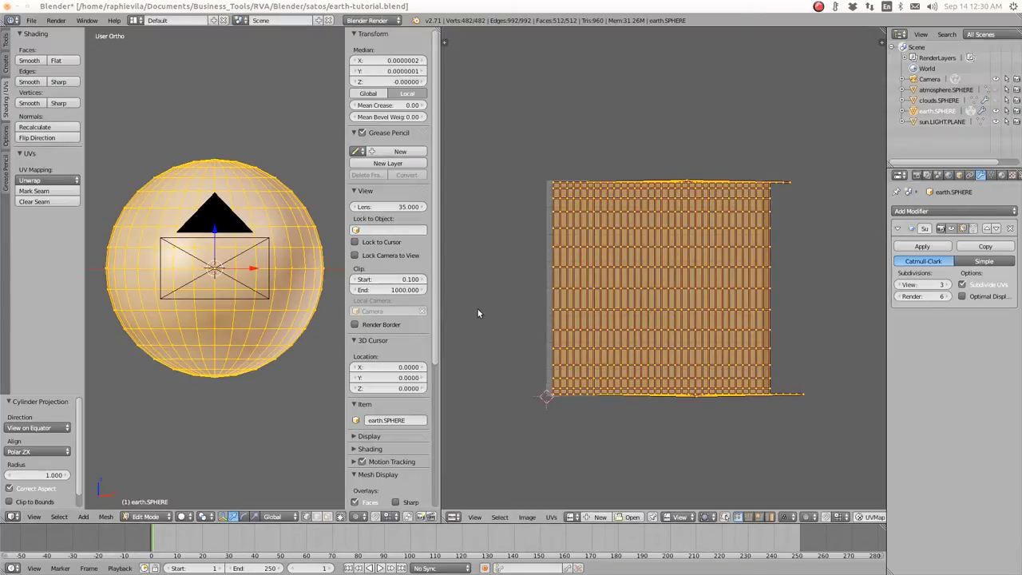
right_click(449, 241)
key("g")
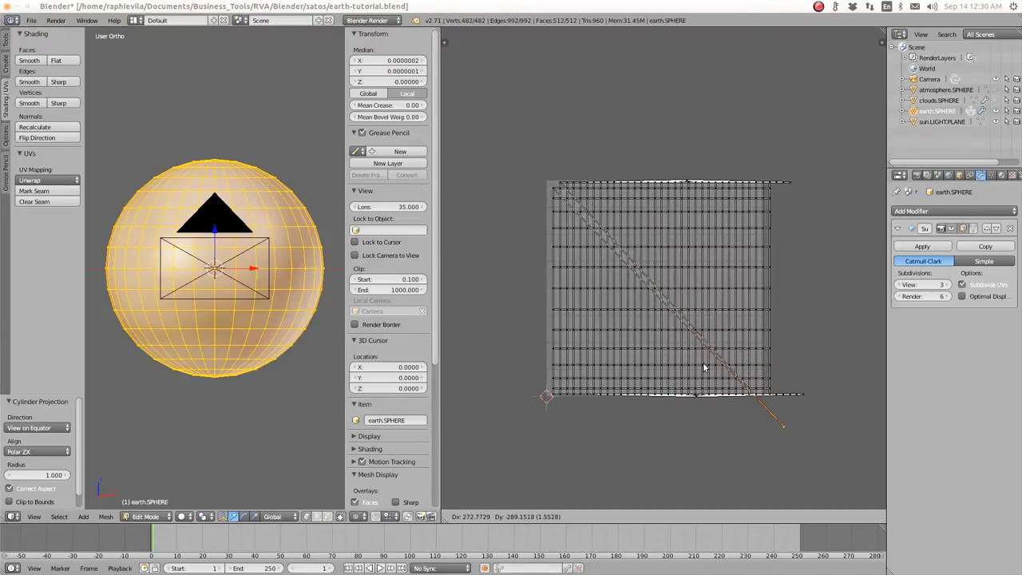
right_click(491, 276)
key("a")
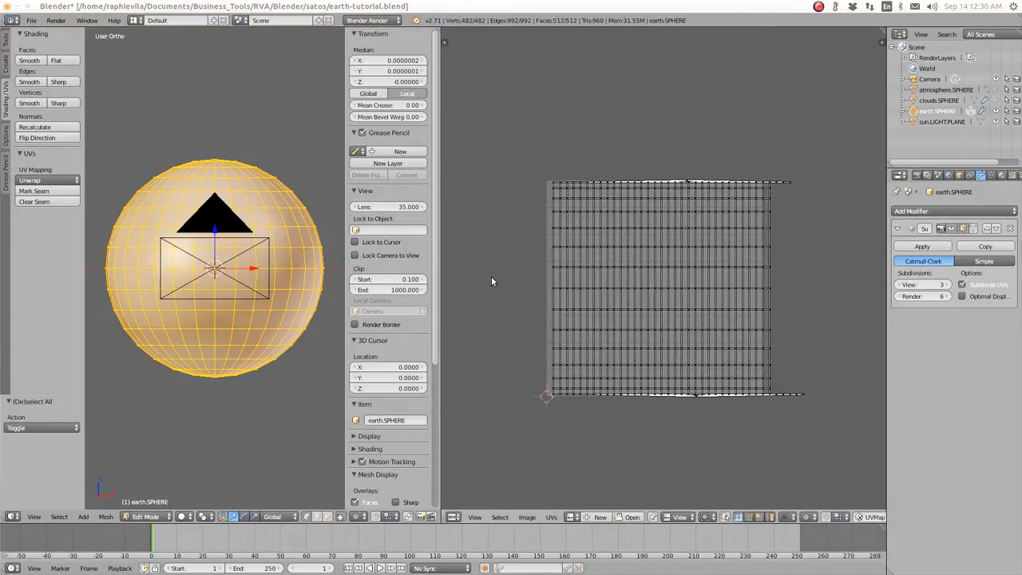
key("a")
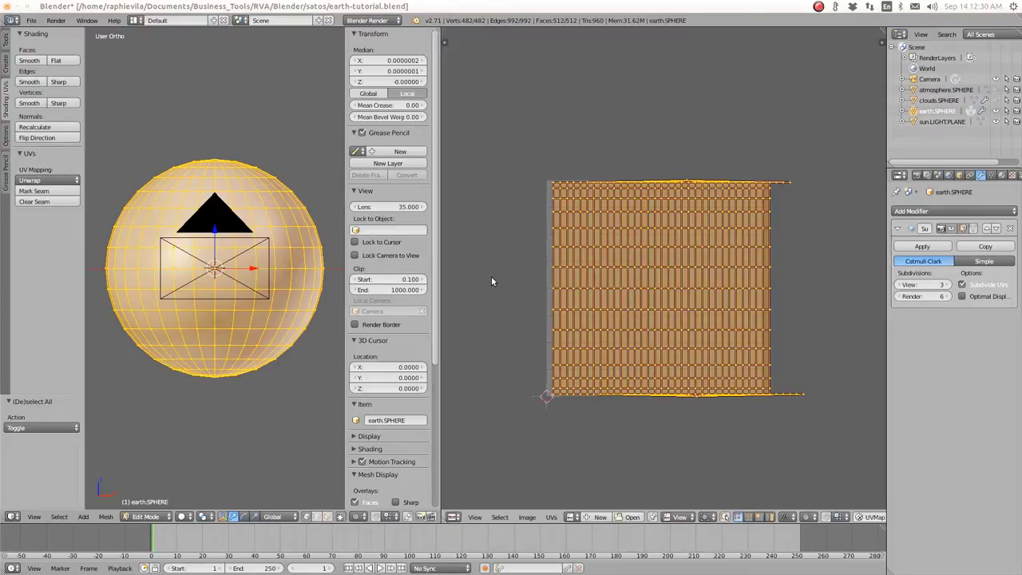
left_click(579, 269)
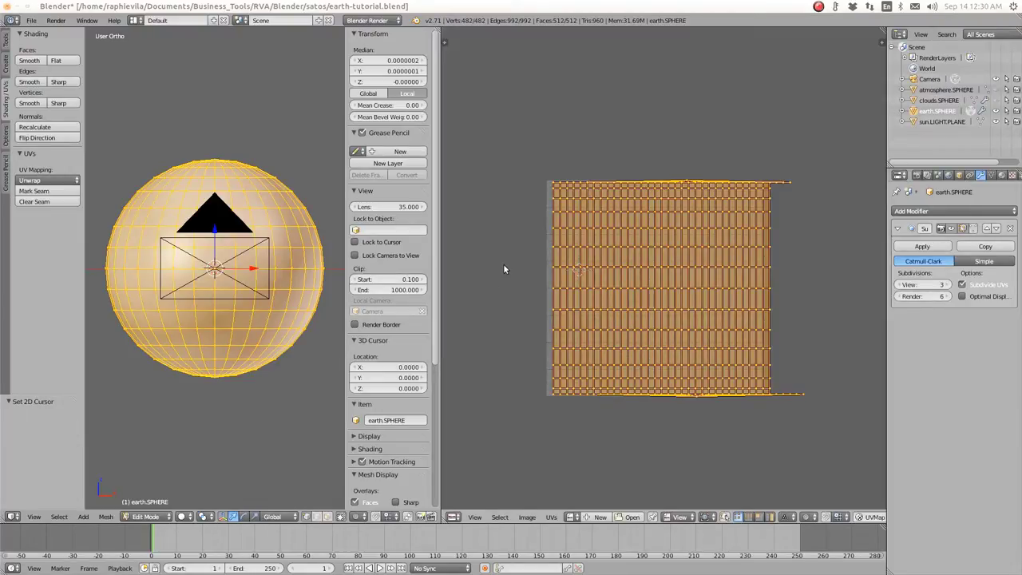
scroll(506, 344, "down", 3)
scroll(506, 344, "up", 4)
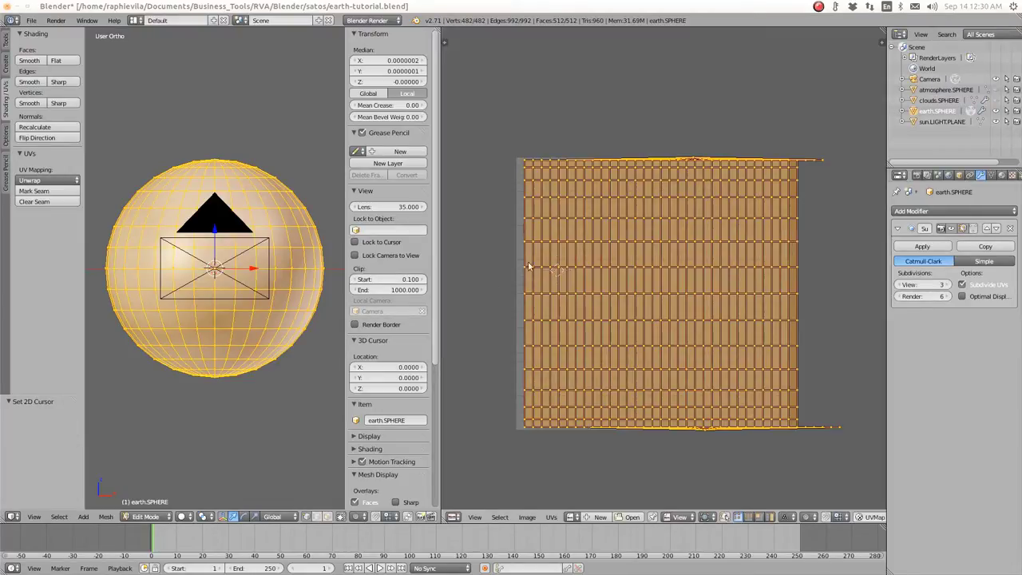
right_click(475, 118)
key("g")
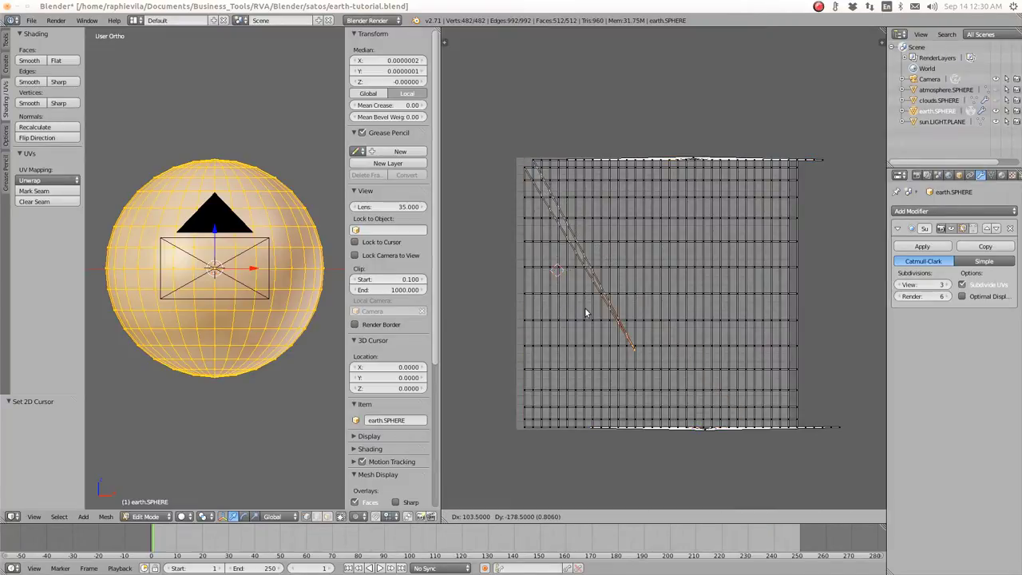
right_click(511, 200)
key("a")
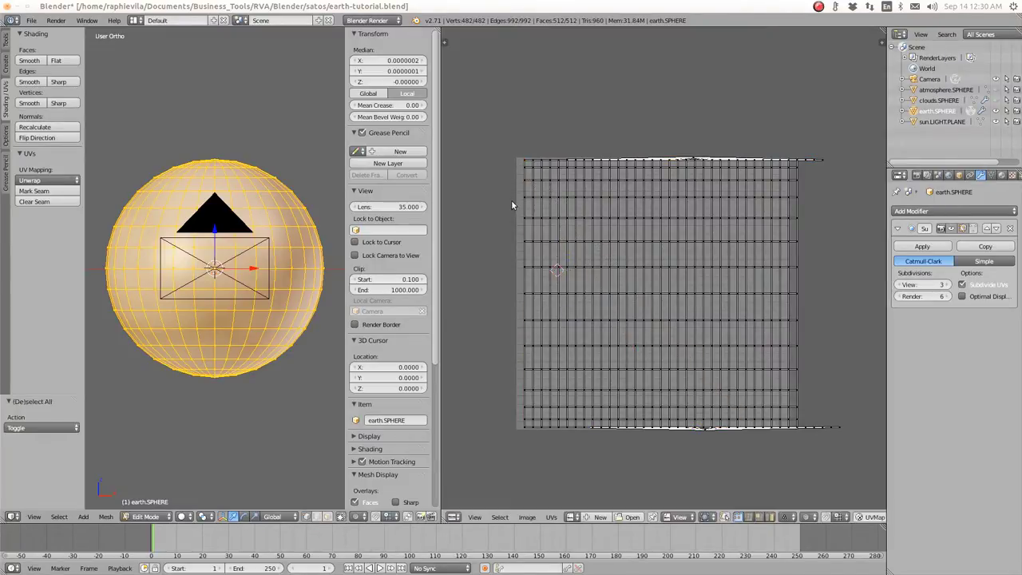
key("a")
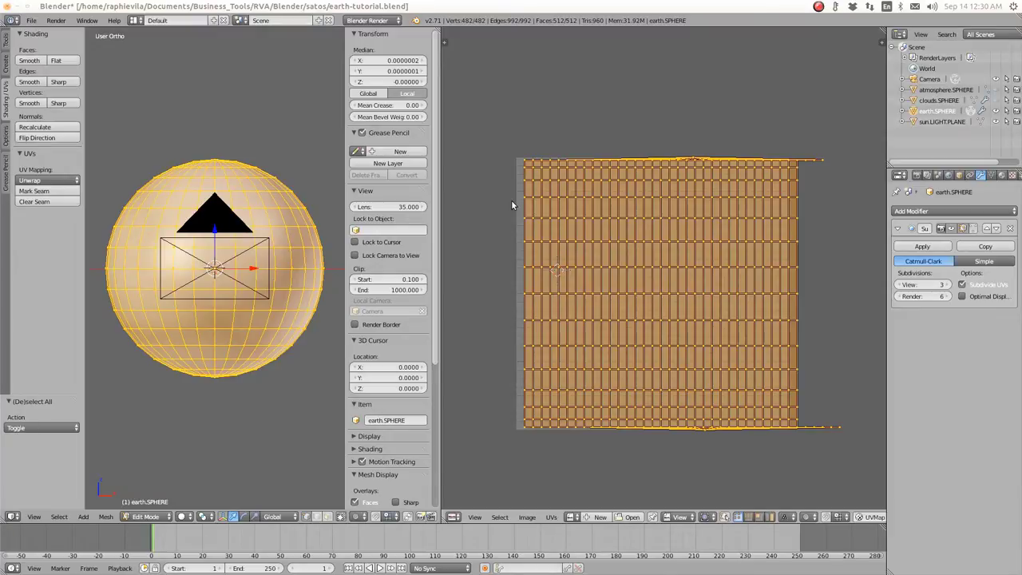
left_click(539, 206)
right_click(518, 245)
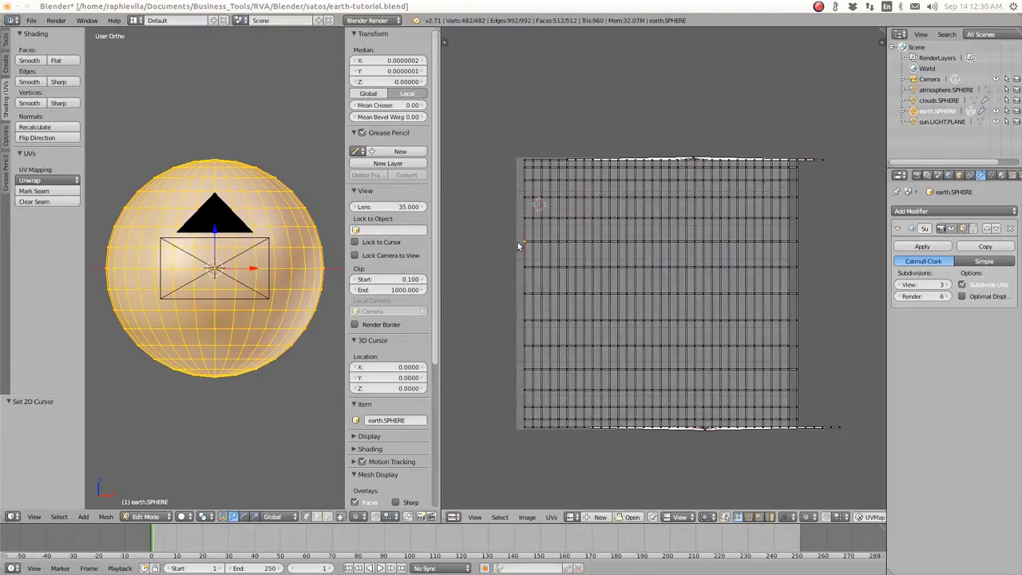
scroll(481, 301, "down", 2)
scroll(554, 301, "up", 5)
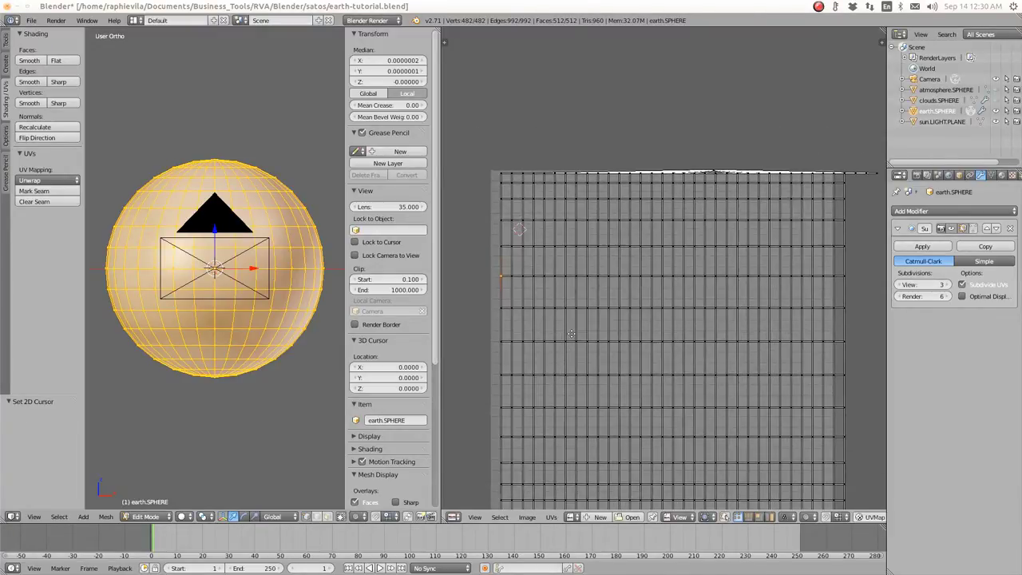
scroll(581, 287, "down", 6)
scroll(582, 287, "up", 3)
Step: Reset the UV mapping of earth.SPHERE and unwrap it with Cylinder Projection from an angled orthographic view
left_click(48, 180)
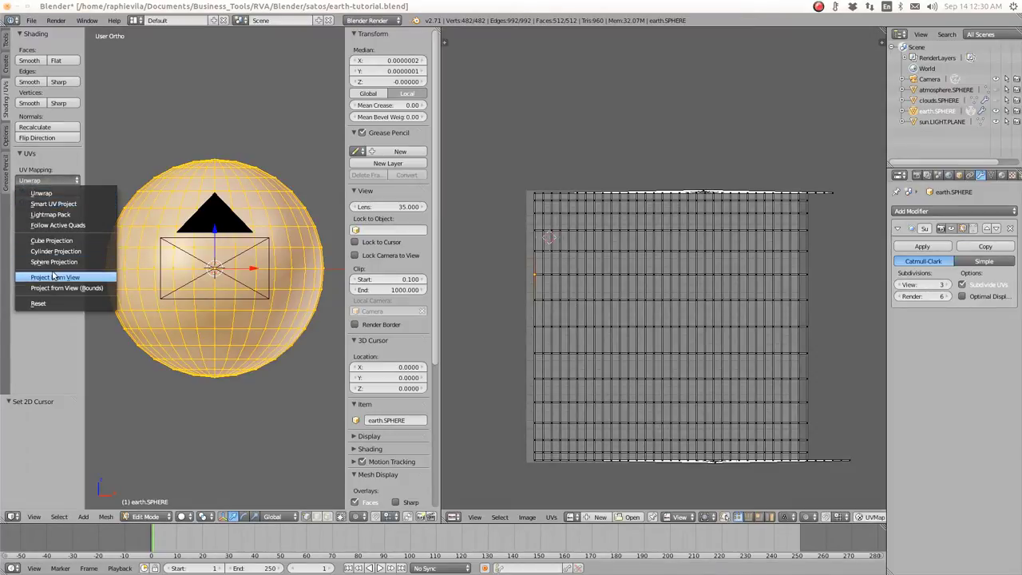
left_click(36, 304)
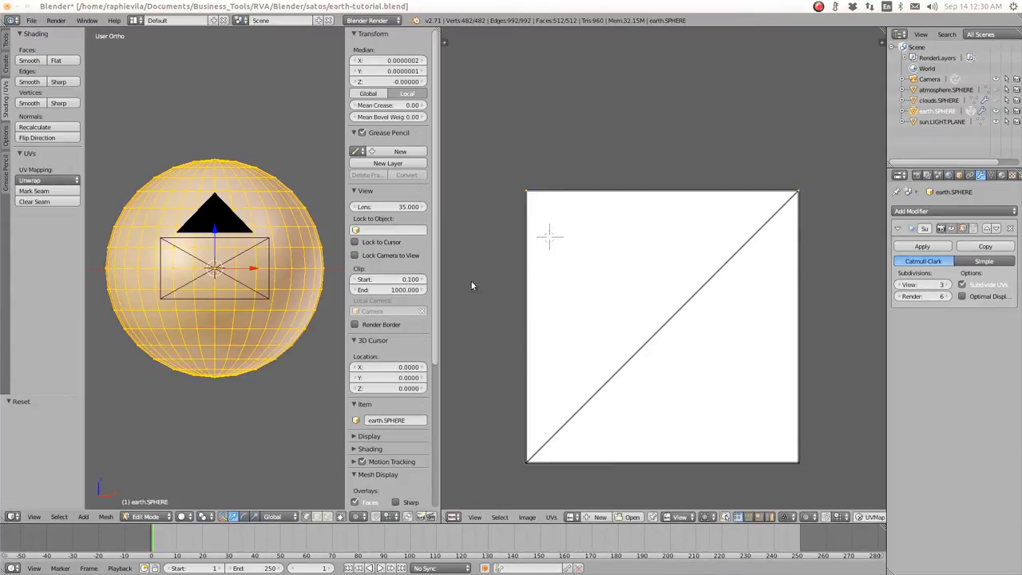
middle_click_drag(168, 258, 192, 275)
scroll(214, 297, "down", 3)
scroll(123, 248, "down", 2)
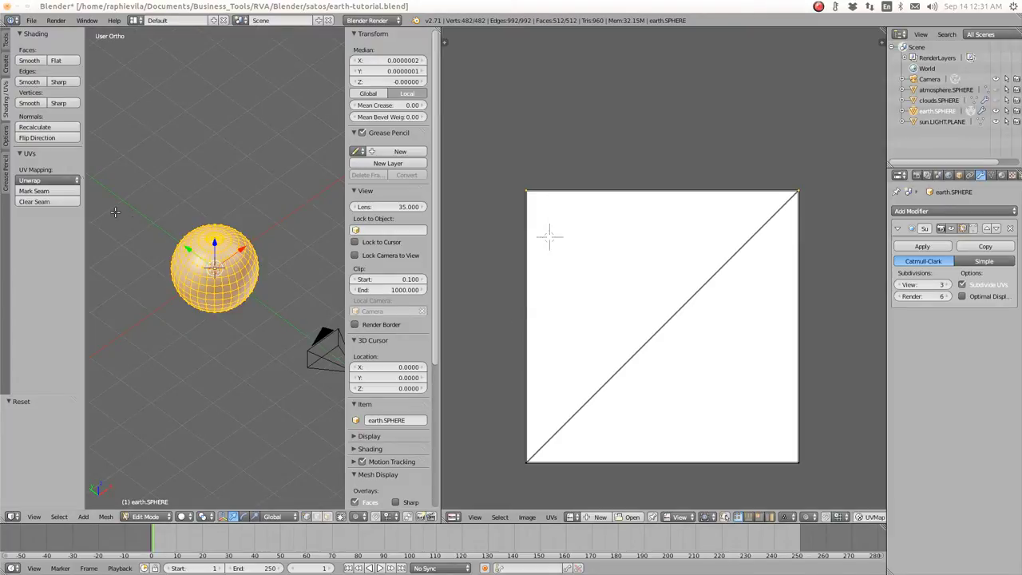
left_click(48, 181)
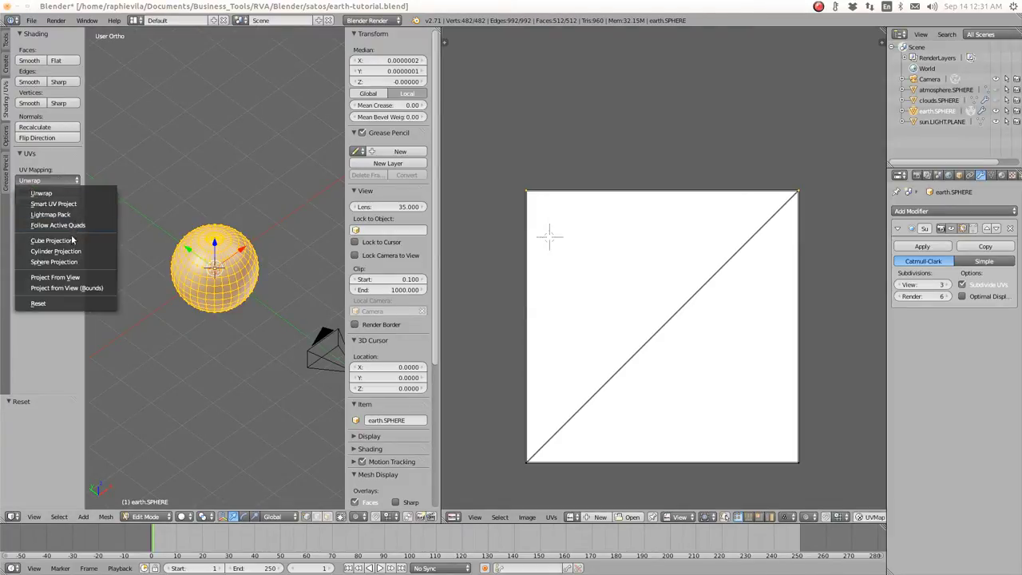
left_click(61, 252)
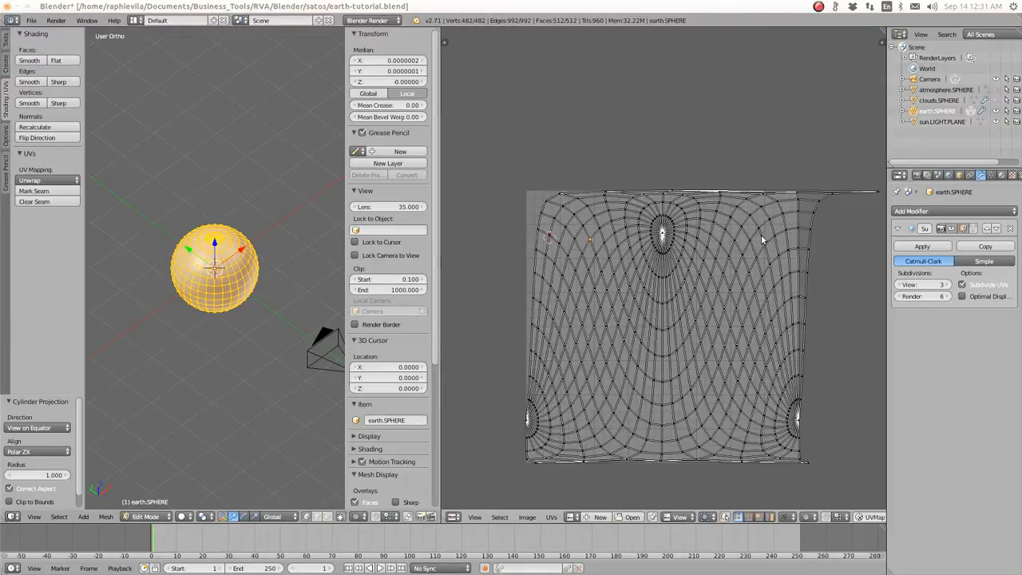
Step: Switch the 3D view to the top orthographic view and unwrap earth.SPHERE again with Cylinder Projection
middle_click_drag(212, 279, 206, 297)
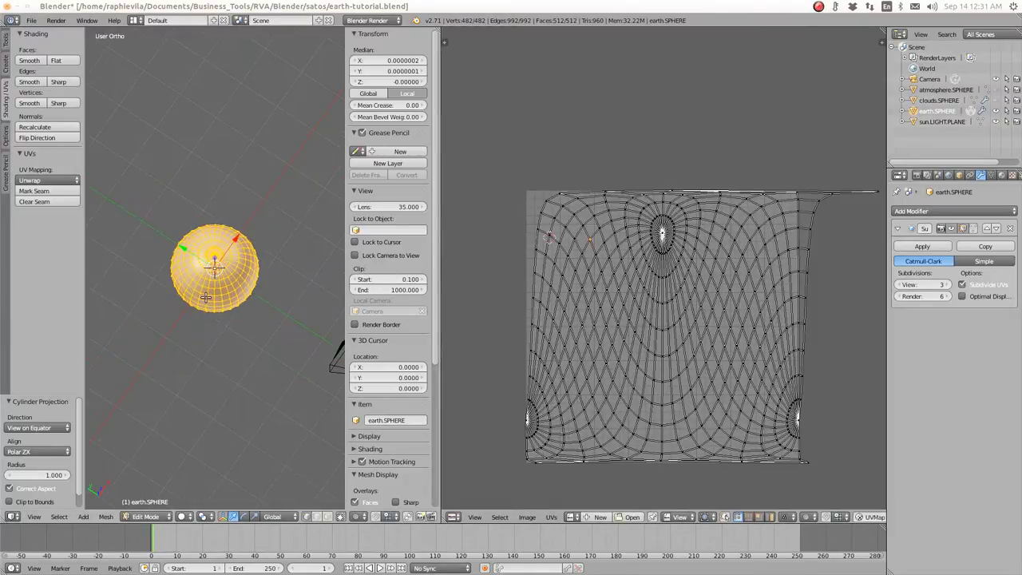
key("KP_7")
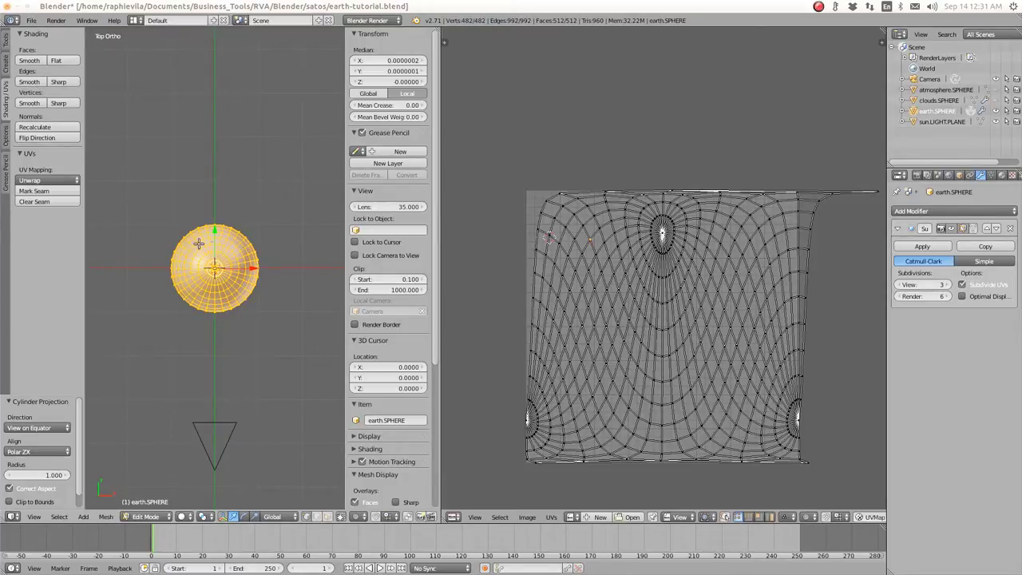
left_click(53, 191)
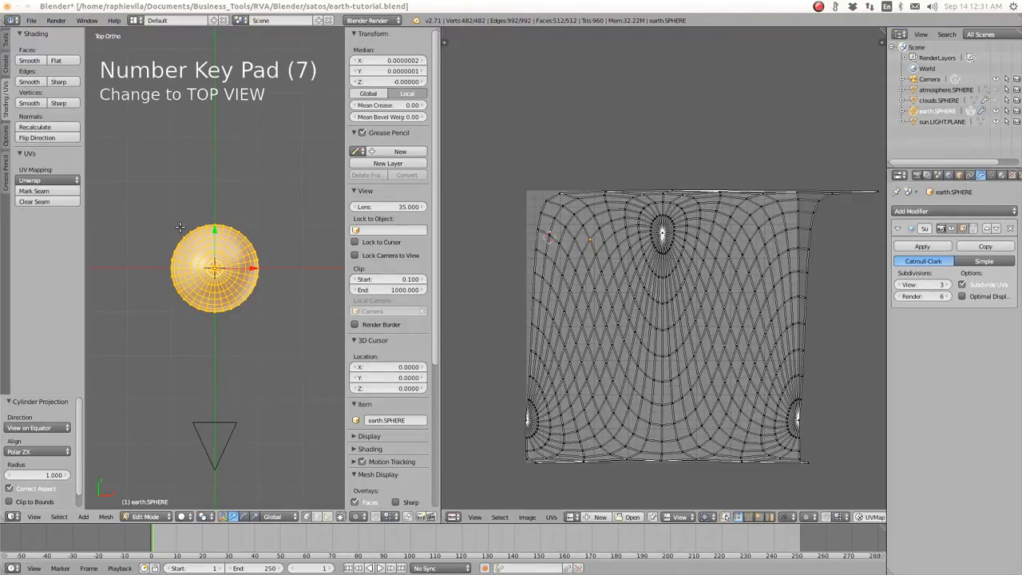
left_click(57, 180)
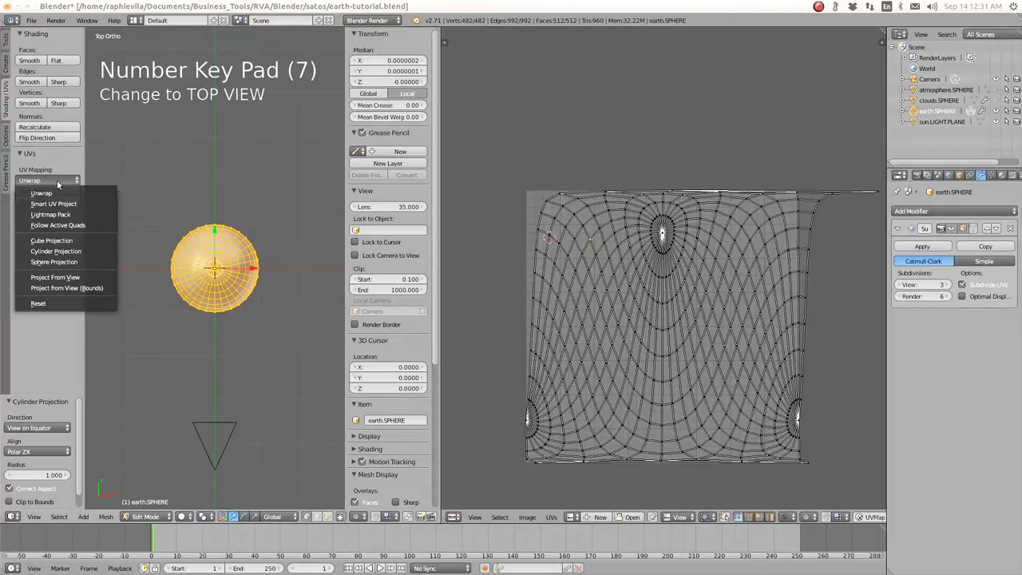
left_click(56, 251)
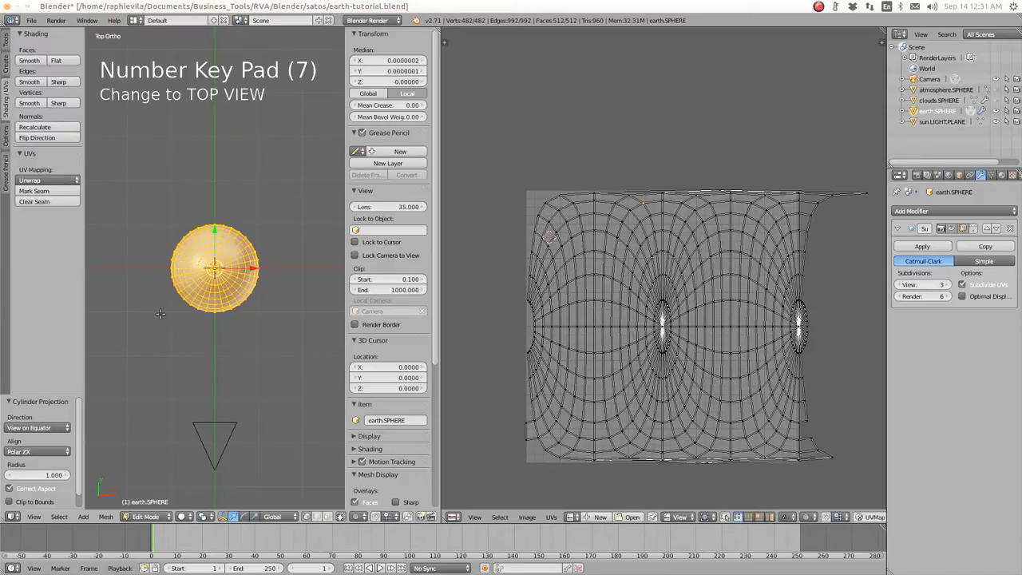
Step: Switch the 3D view to the front orthographic view and unwrap earth.SPHERE with Cylinder Projection
key("KP_1")
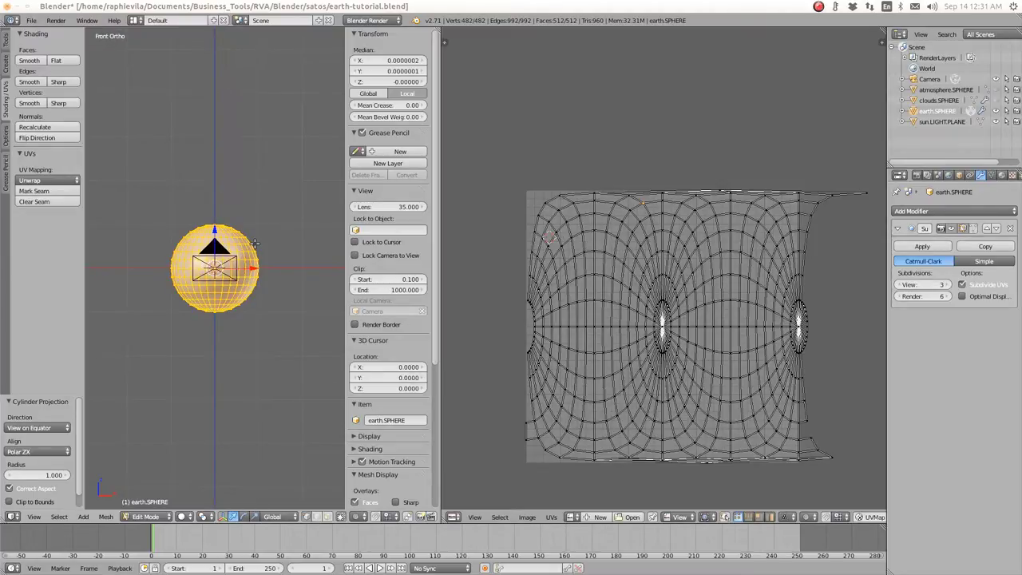
left_click(31, 181)
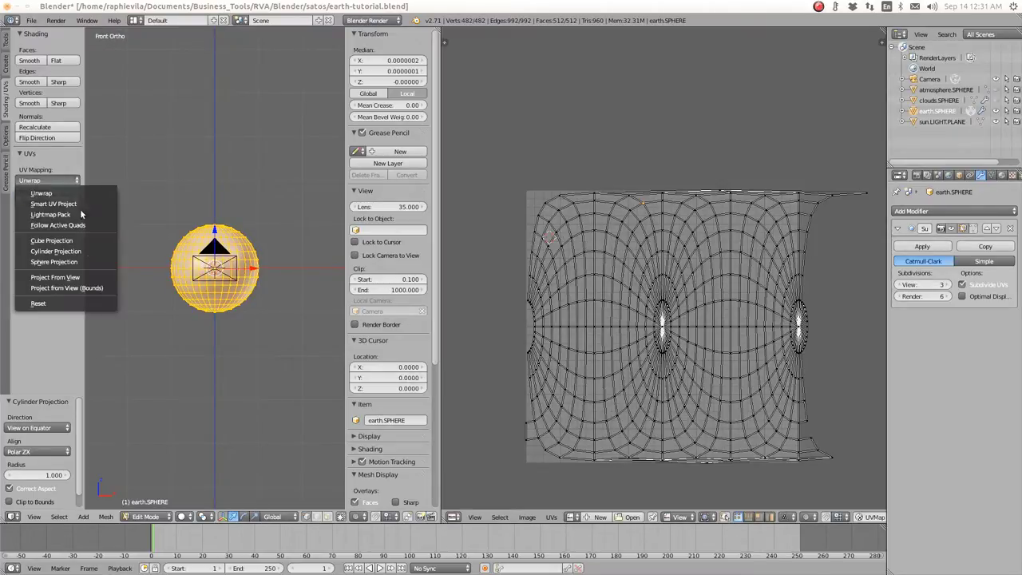
left_click(64, 252)
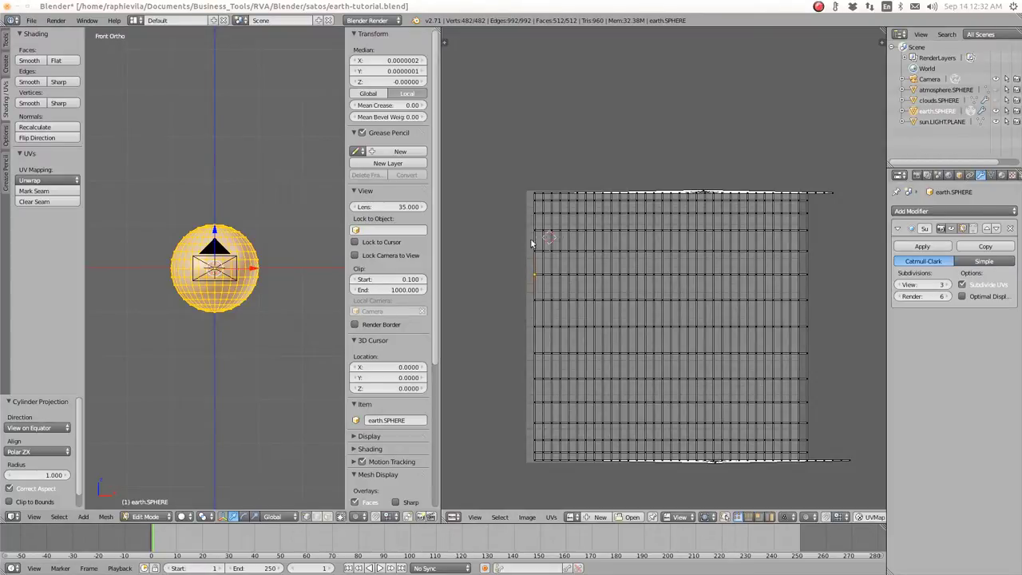
Step: Select only the topmost row of UV points and flatten it by scaling to 0 along Y
key("a")
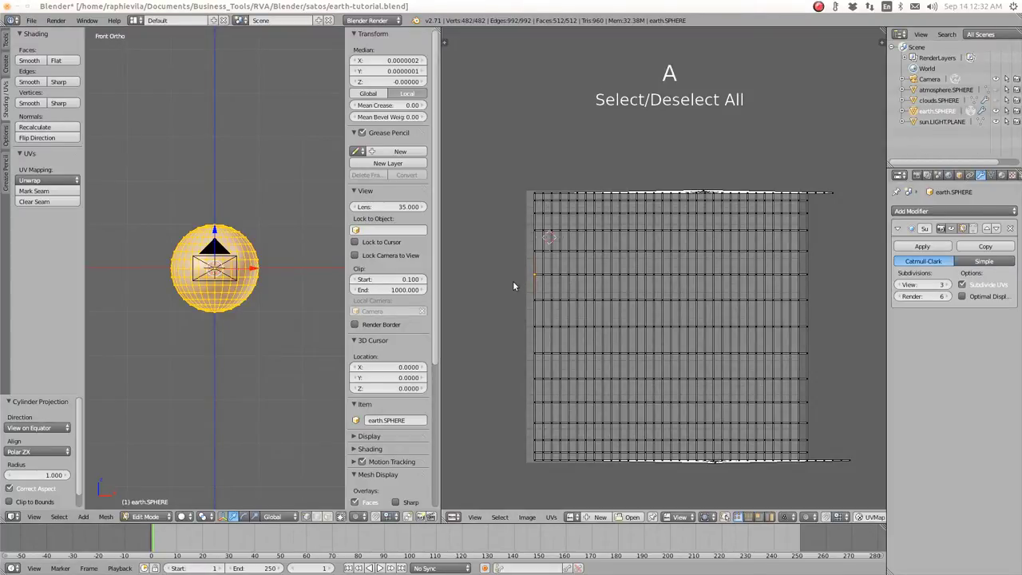
key("a")
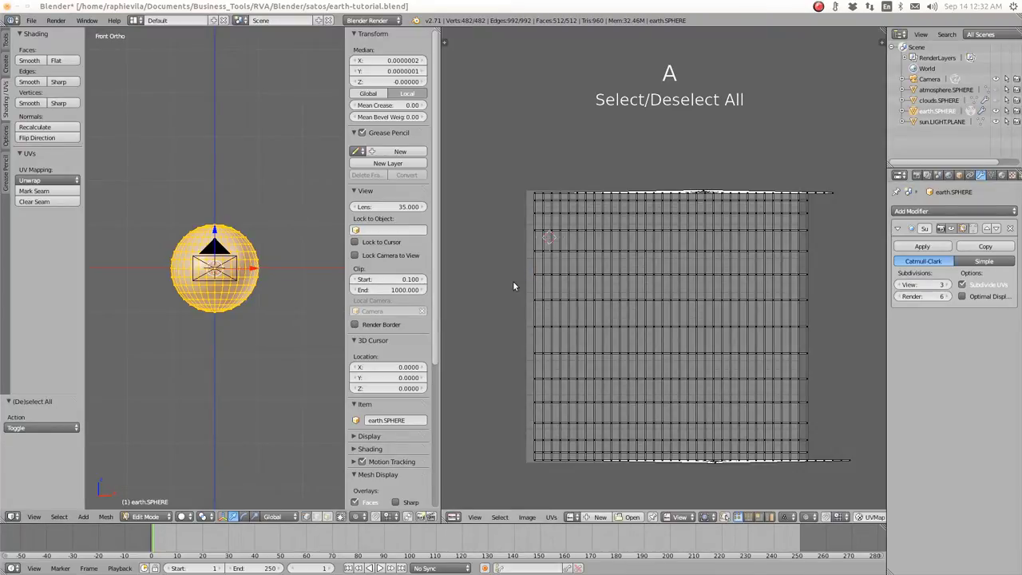
key("b")
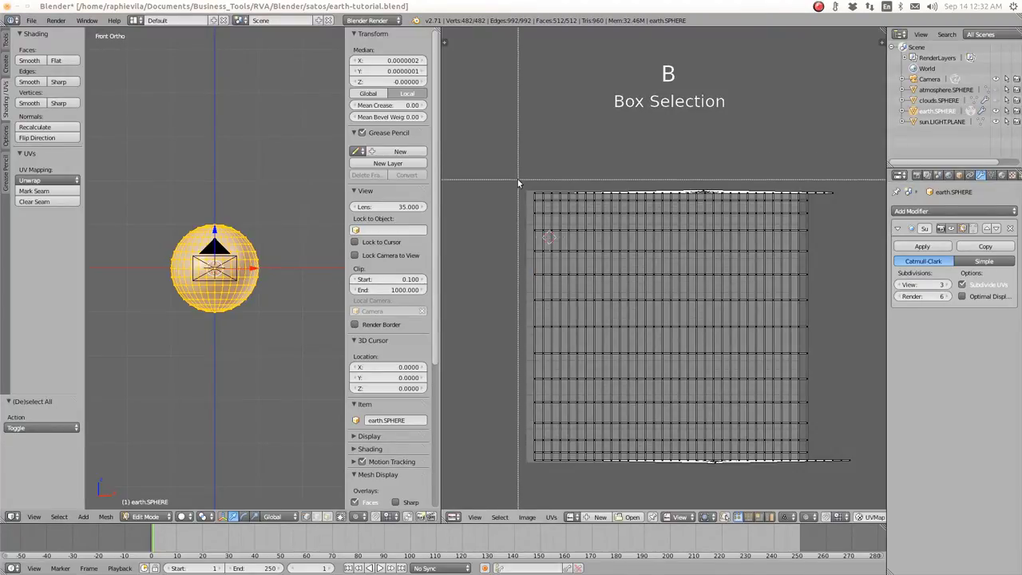
left_click_drag(518, 184, 845, 194)
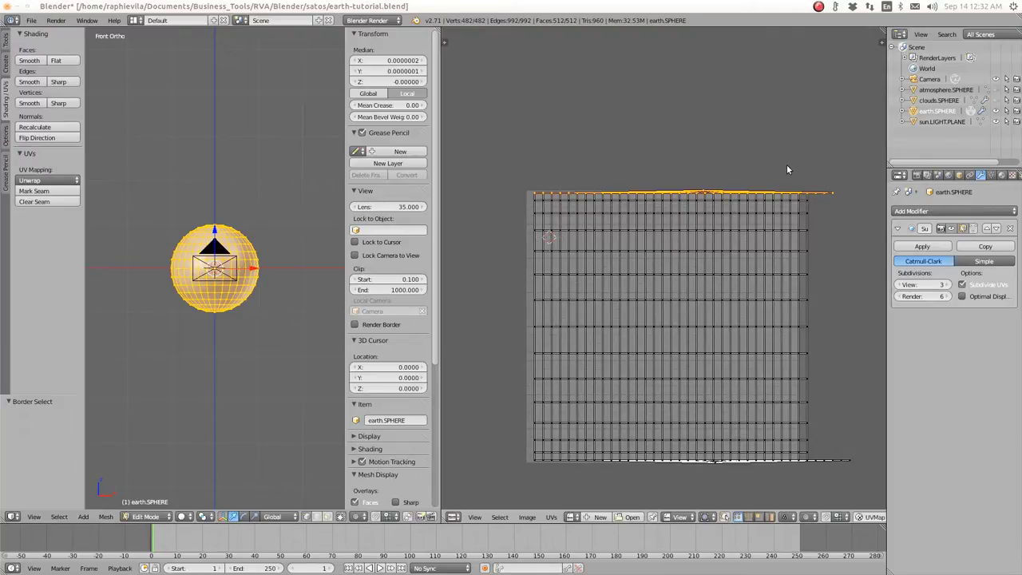
key("s")
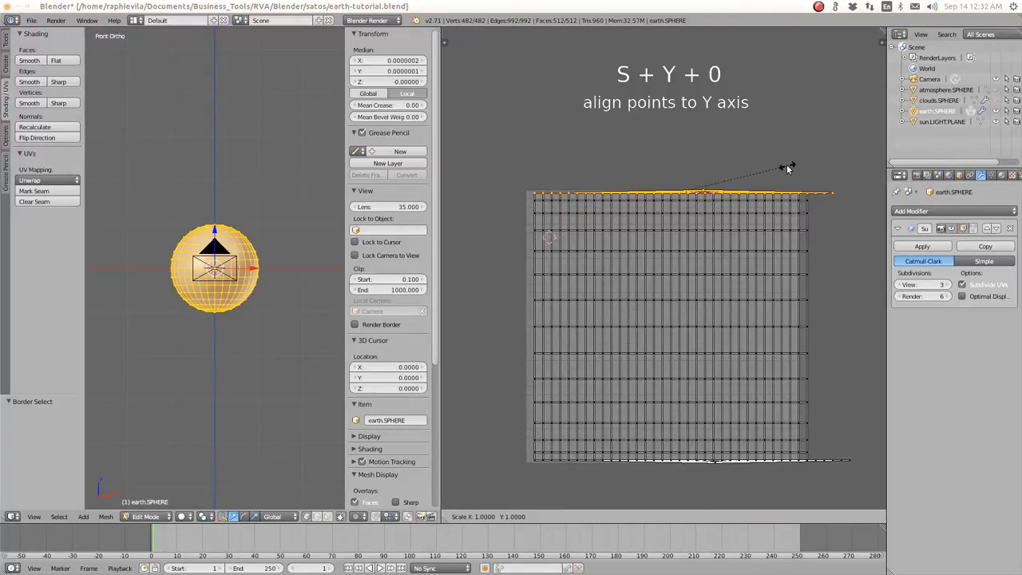
key("y")
key("0")
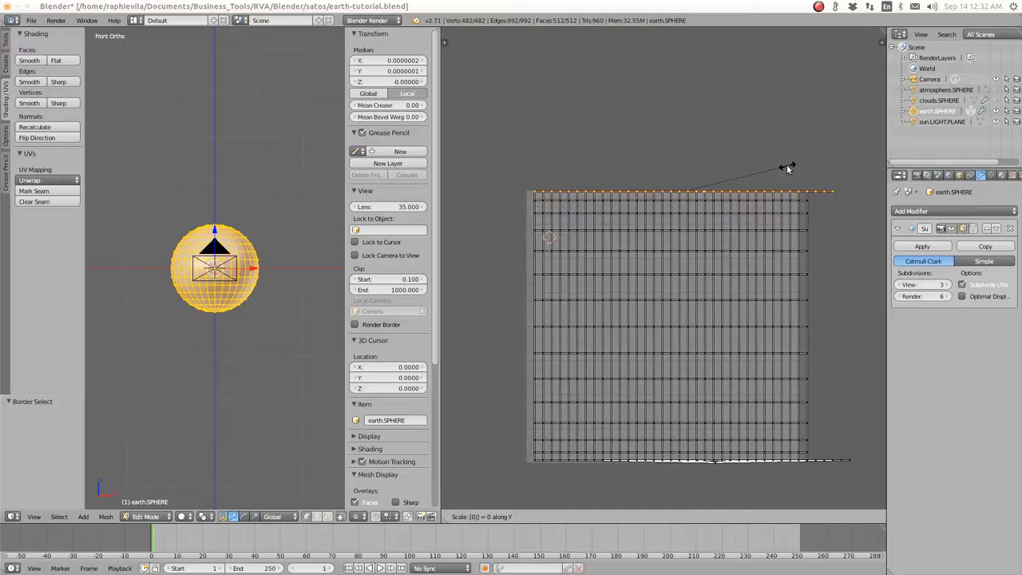
key("Return")
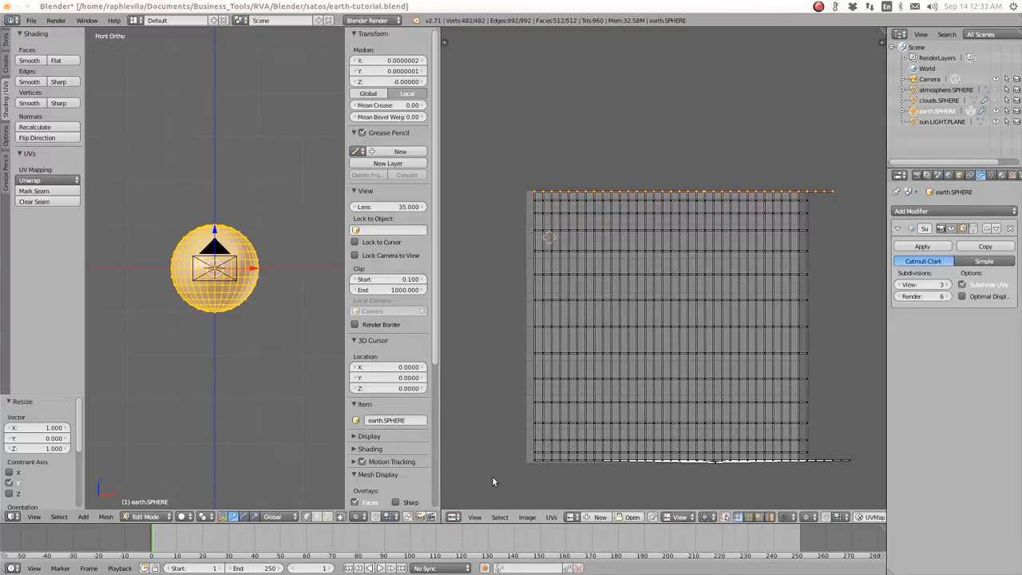
Step: Select only the bottommost row of UV points and flatten it by scaling to 0 along Y
key("a")
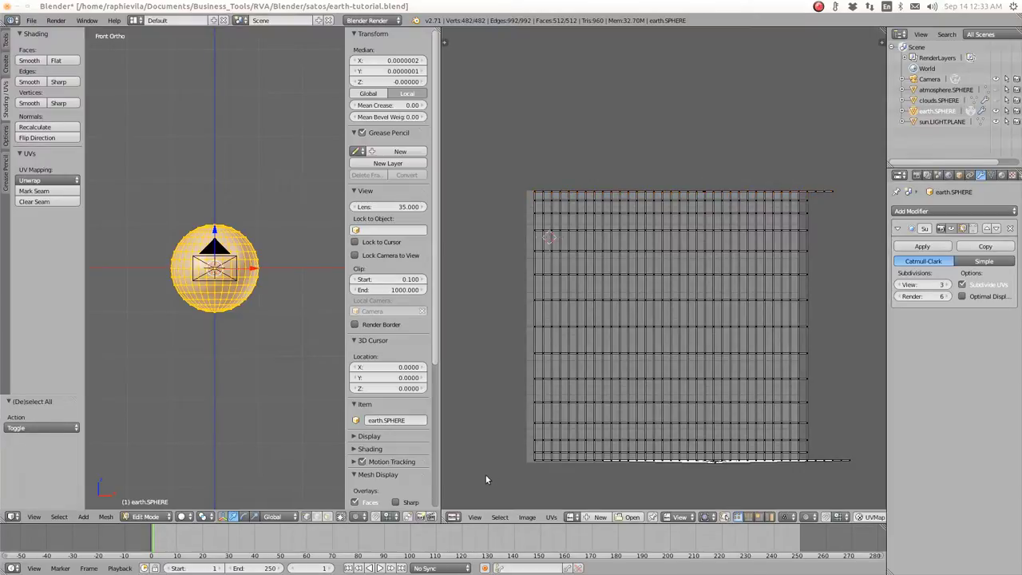
key("b")
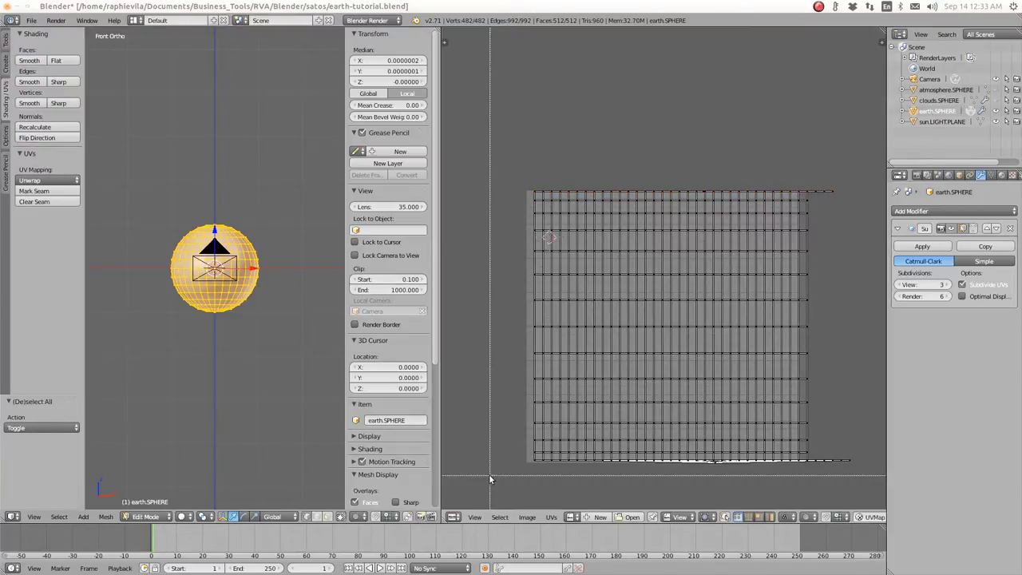
left_click_drag(501, 476, 846, 463)
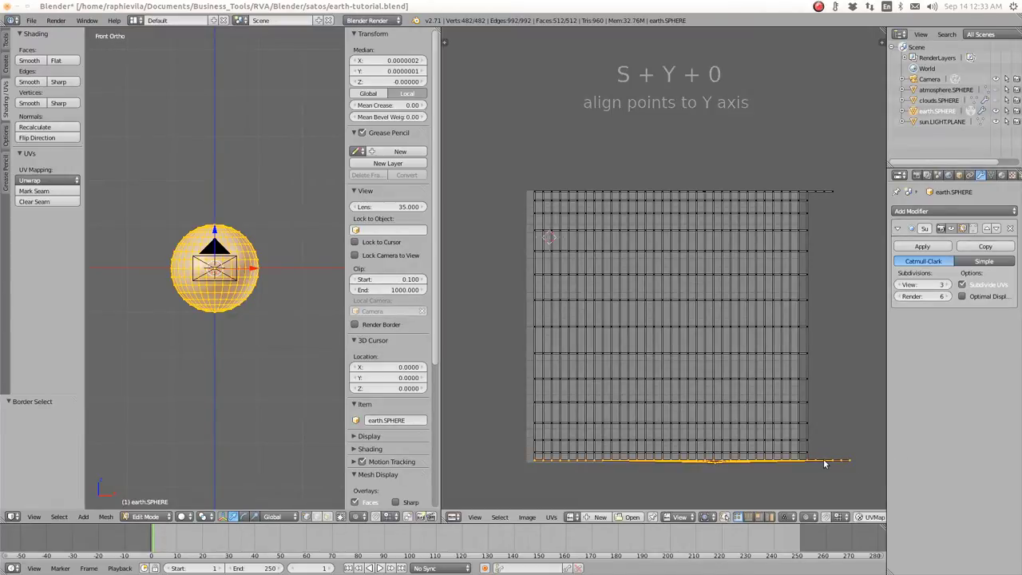
key("s")
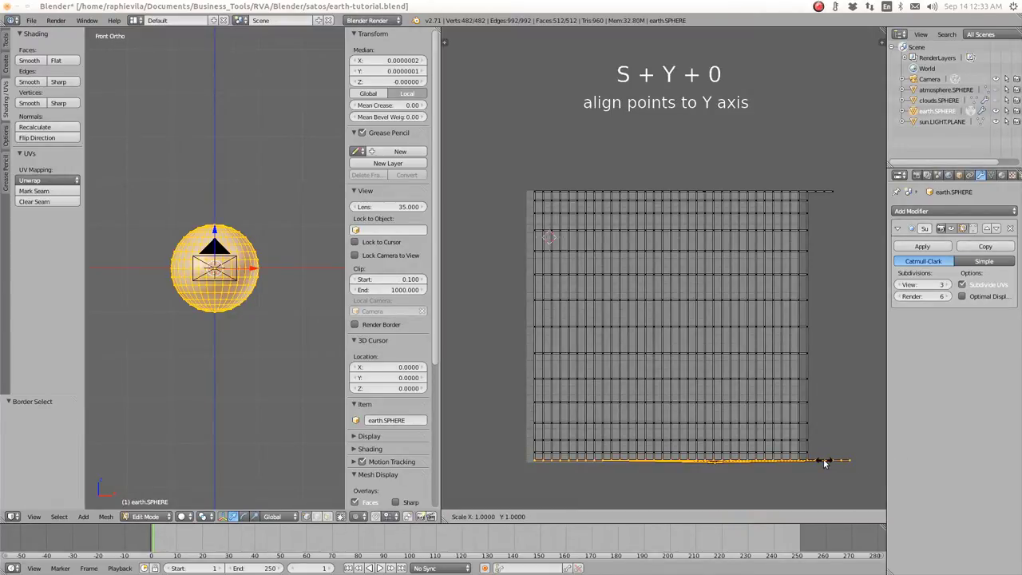
key("y")
key("0")
key("Return")
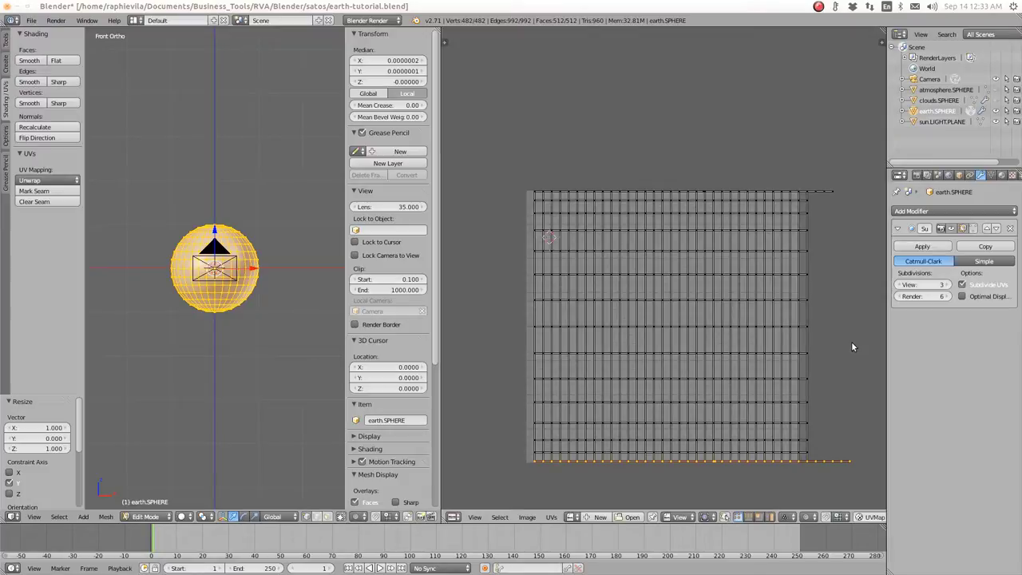
Step: Select the UV layout's rightmost column with its protruding corner points and align them by scaling to 0 along X
key("a")
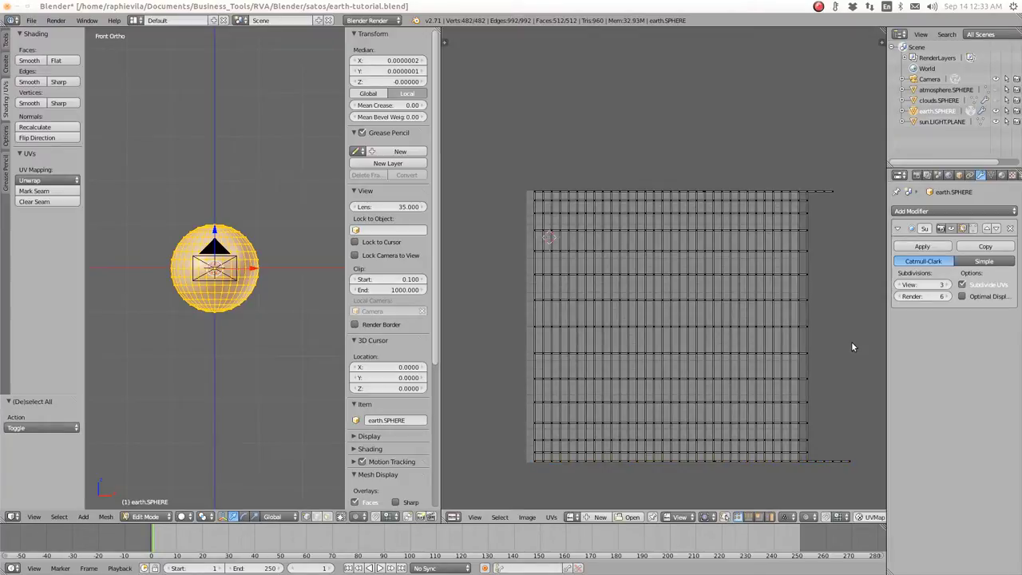
key("b")
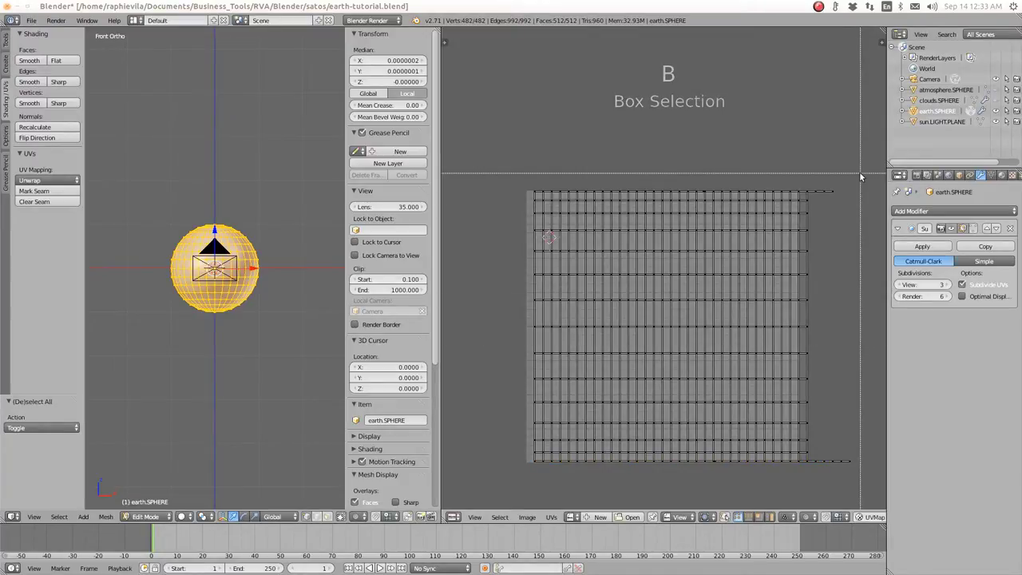
left_click_drag(860, 174, 803, 501)
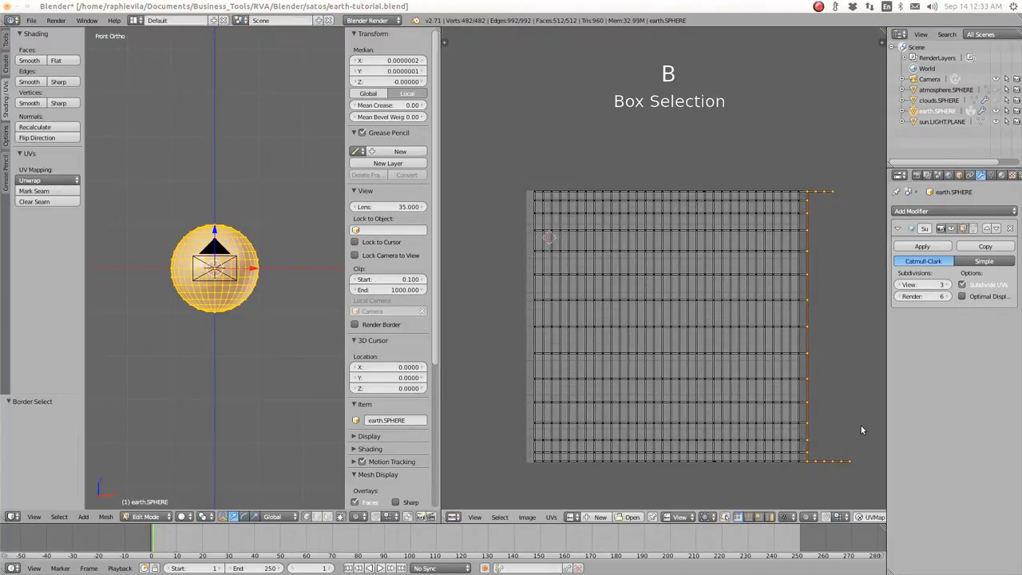
key("s")
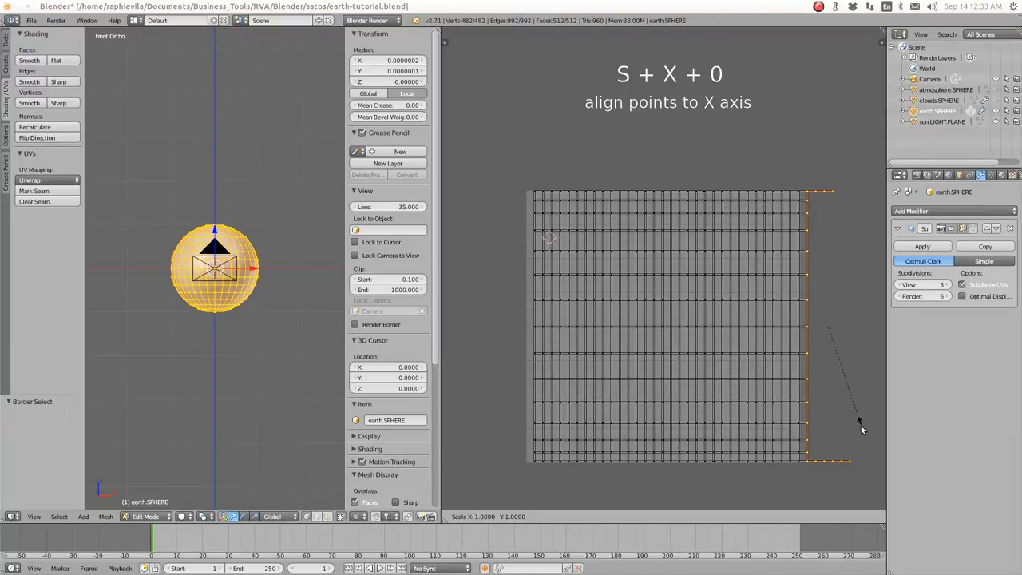
key("x")
key("0")
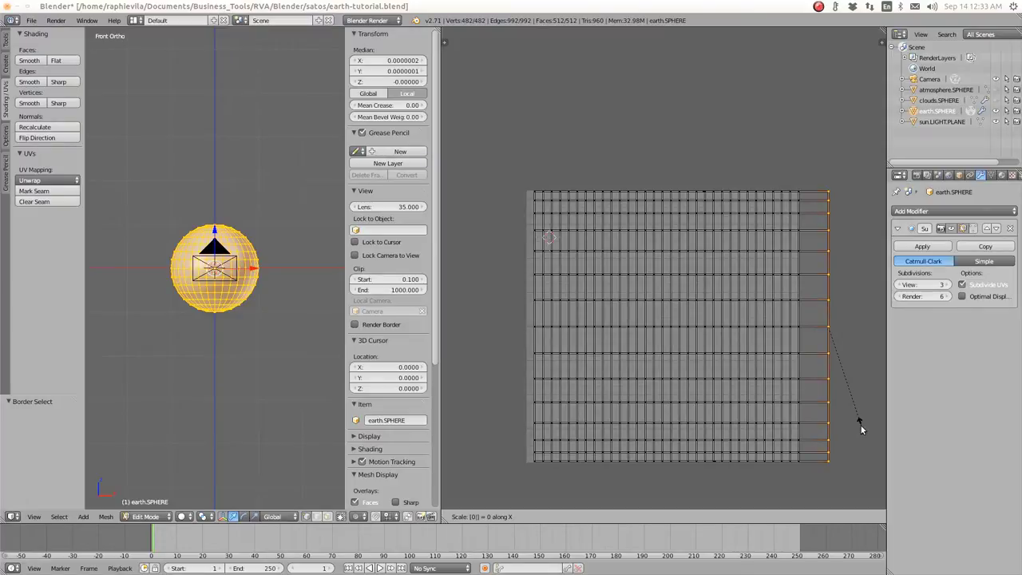
key("Return")
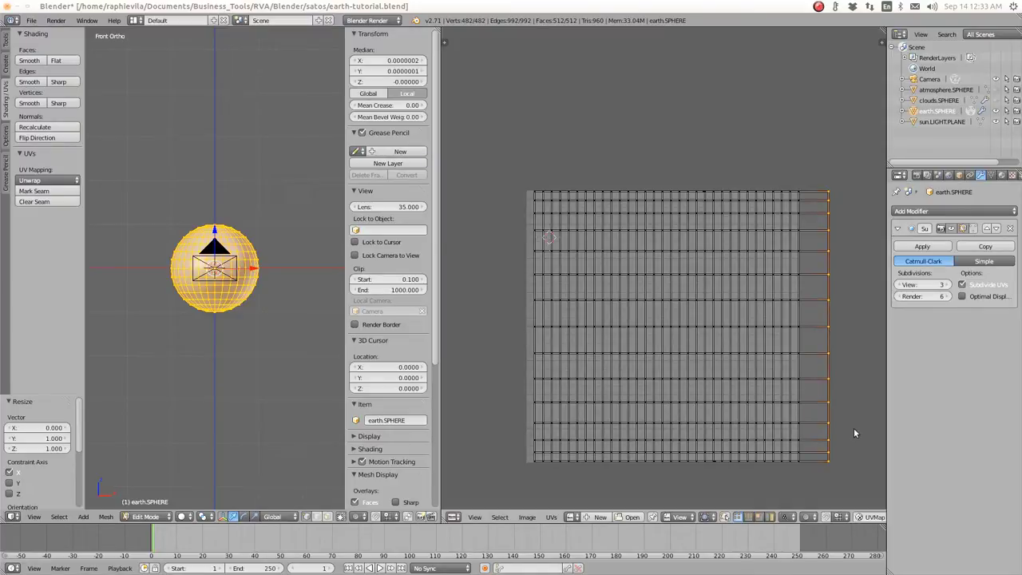
Step: Move the aligned rightmost UV column about -0.080 along X, back toward the rest of the grid
key("g")
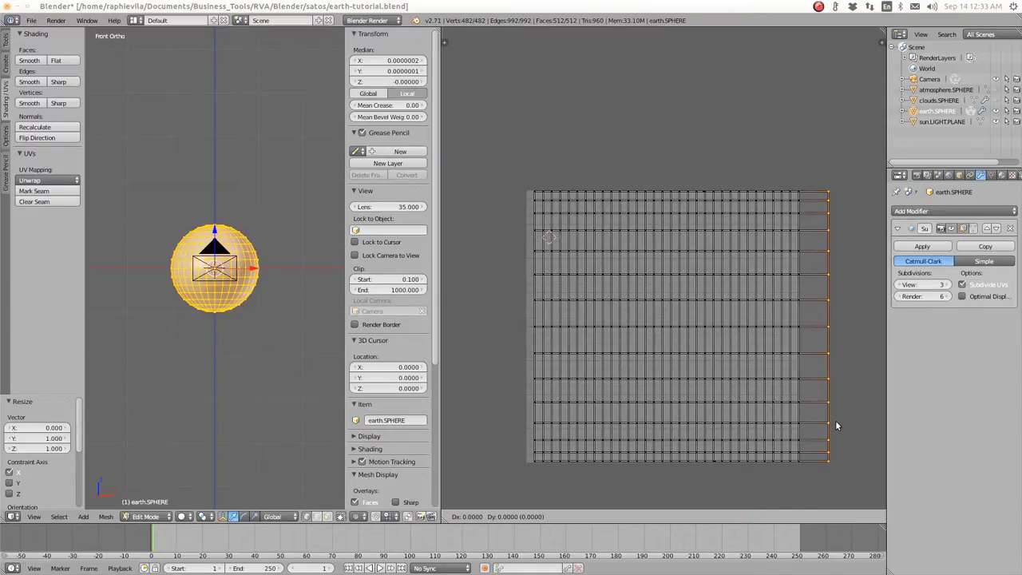
key("x")
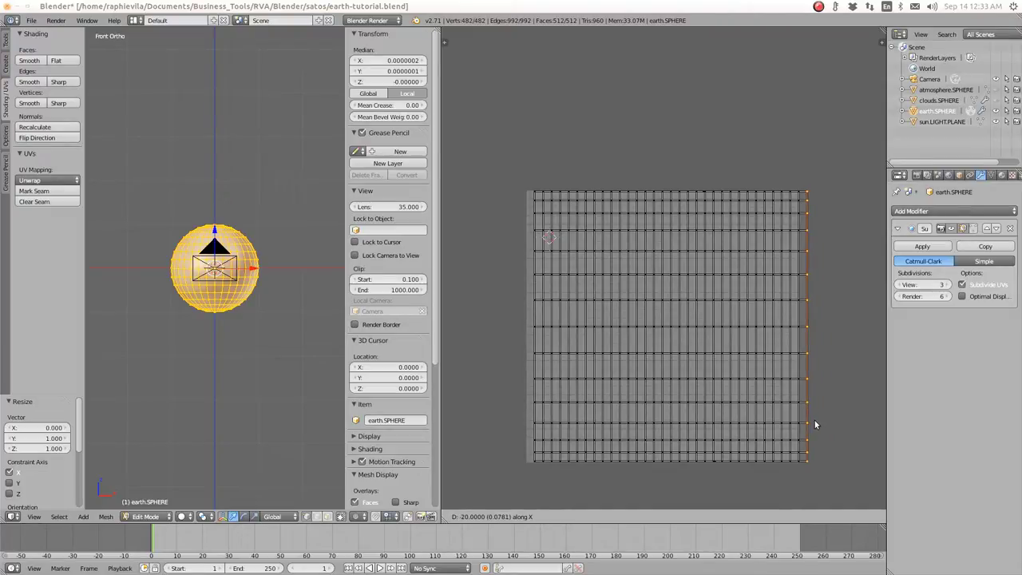
key("Return")
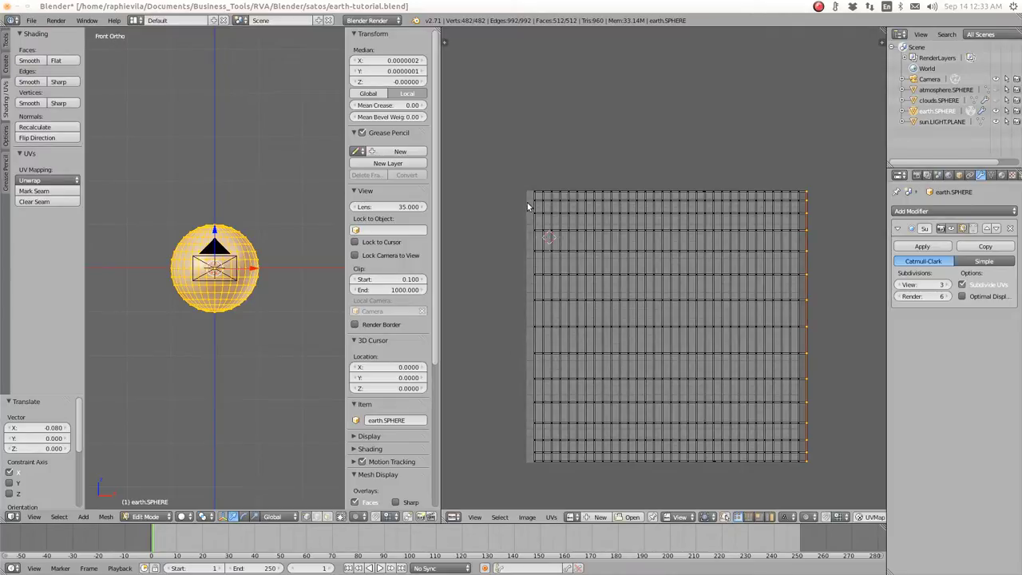
Step: Select the whole UV layout, move it about -0.027 along X to the image's left border, and clear the selection
key("a")
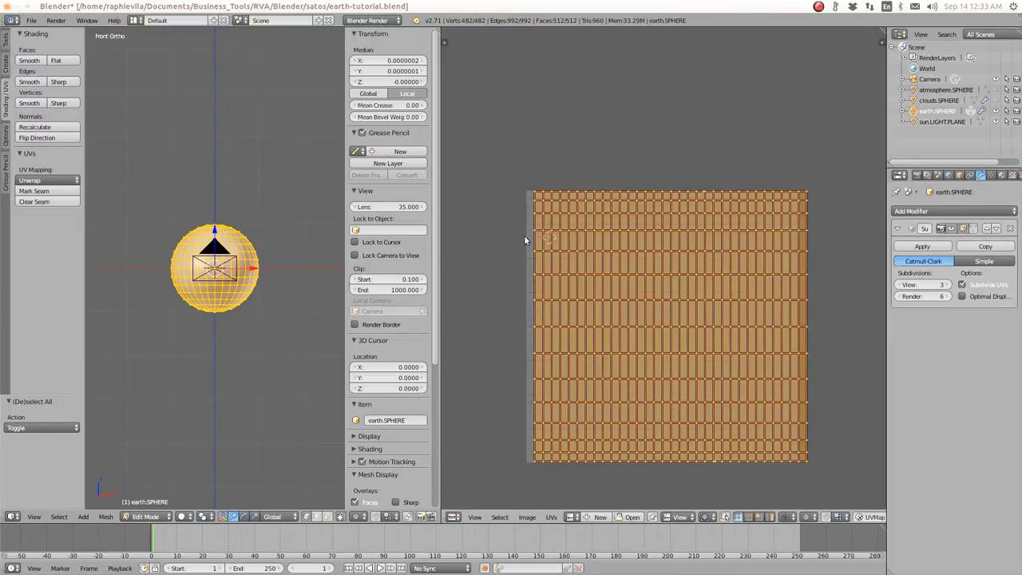
key("g")
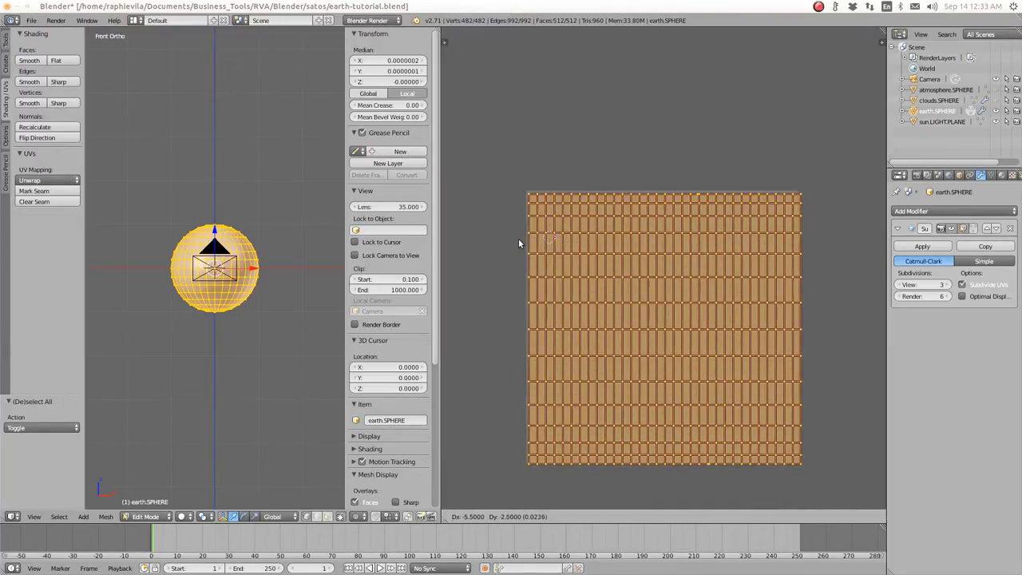
key("x")
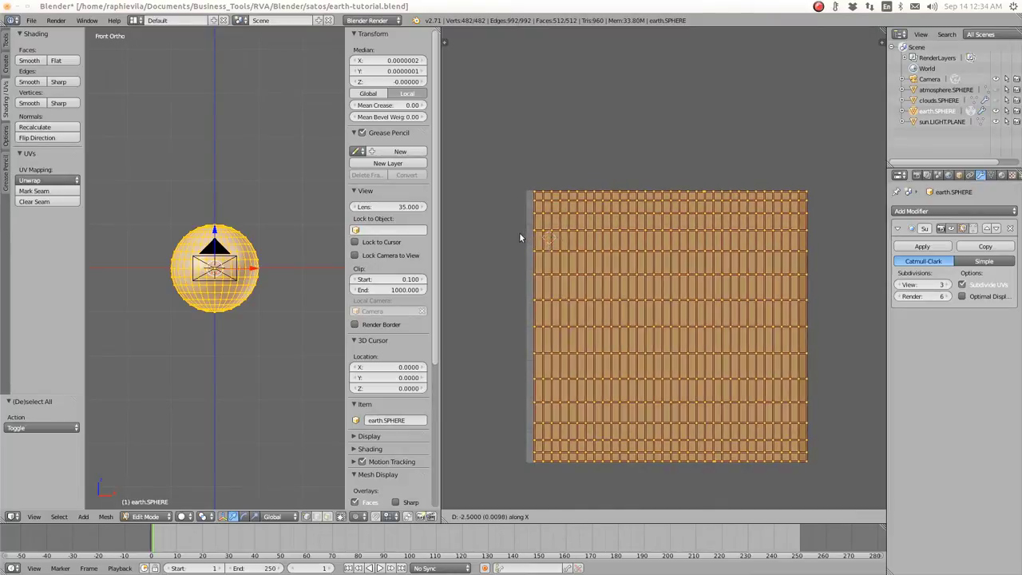
left_click(517, 233)
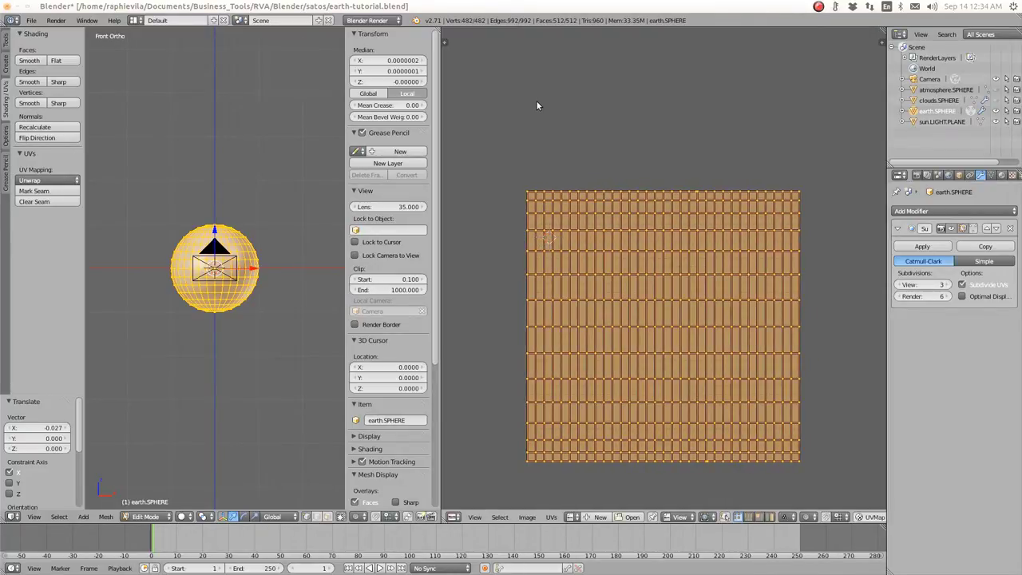
key("a")
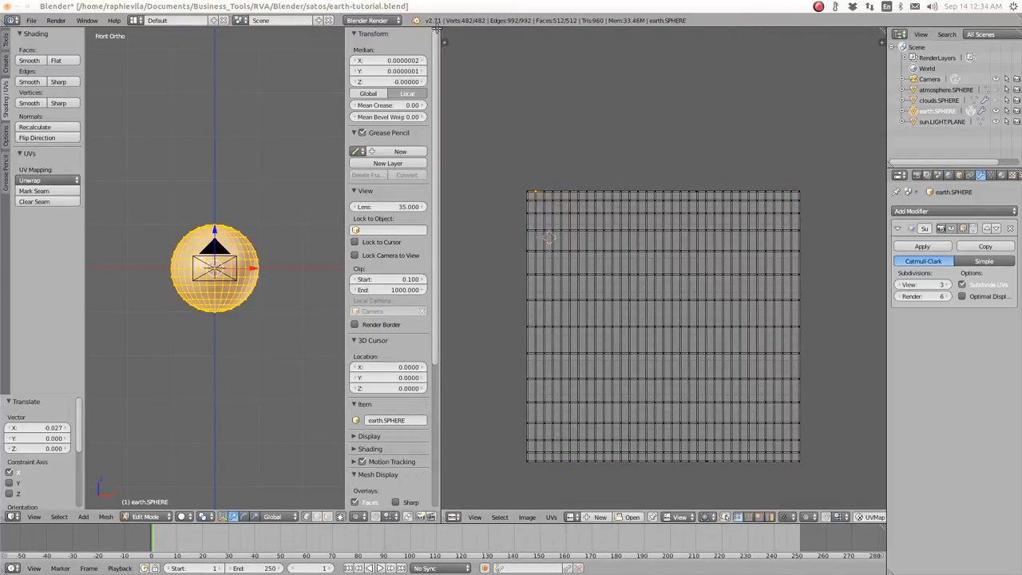
Step: Merge the UV/Image Editor area into the 3D view, and split and rejoin that view once
left_click_drag(437, 29, 487, 35)
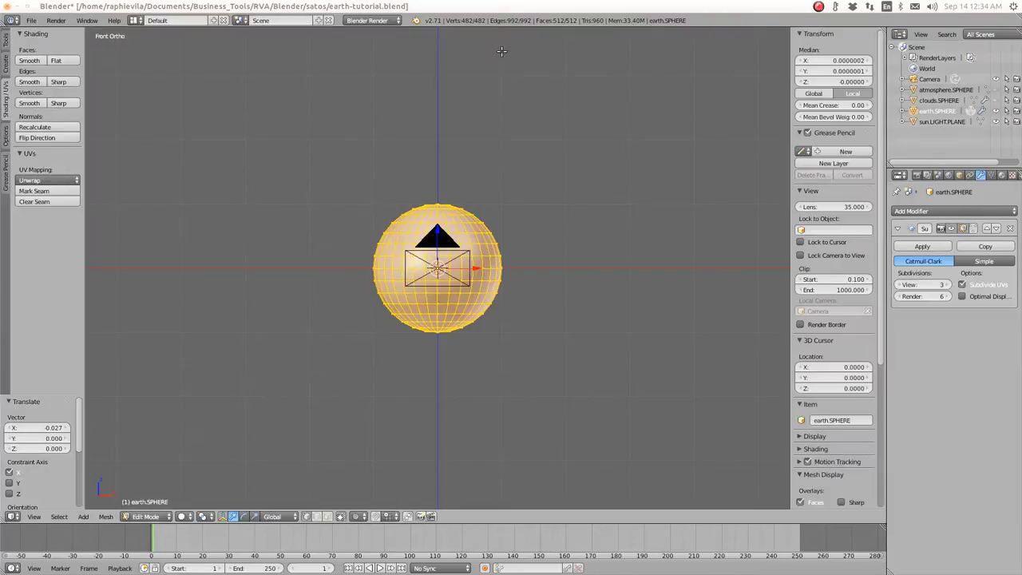
left_click_drag(884, 29, 543, 31)
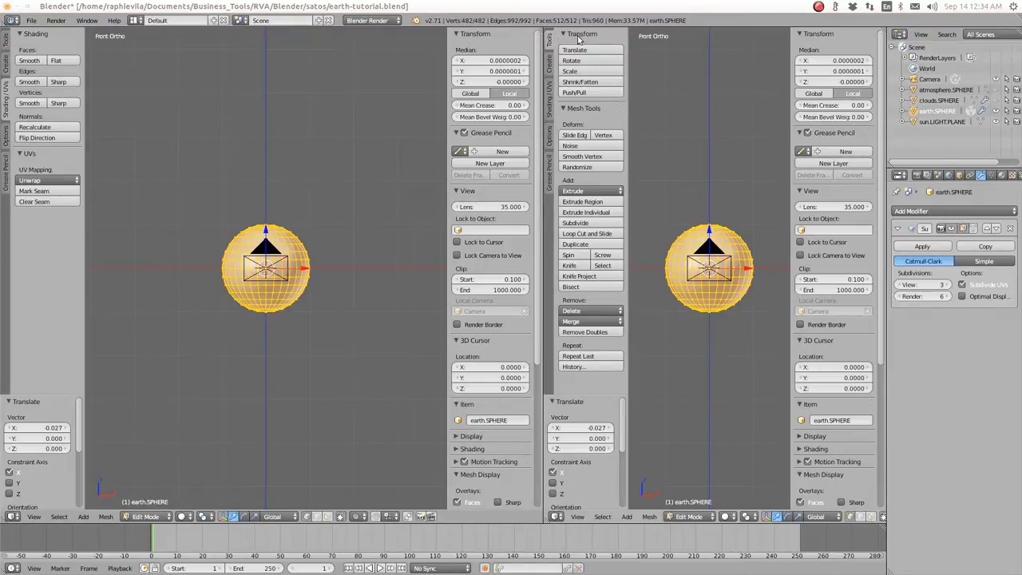
left_click_drag(542, 29, 673, 48)
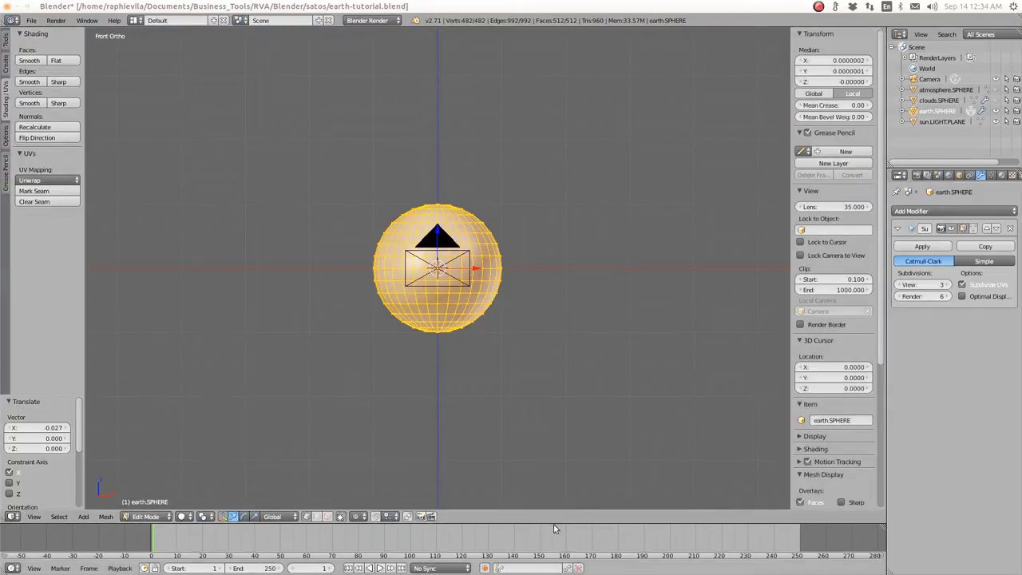
Step: Enlarge the timeline area upward and change it to the Node Editor
left_click_drag(550, 524, 571, 376)
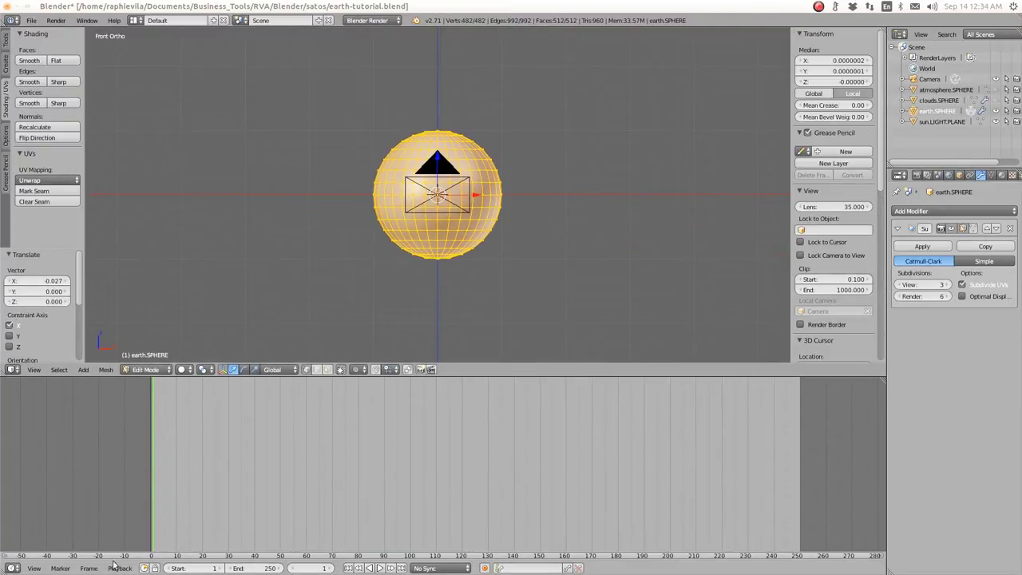
left_click(13, 568)
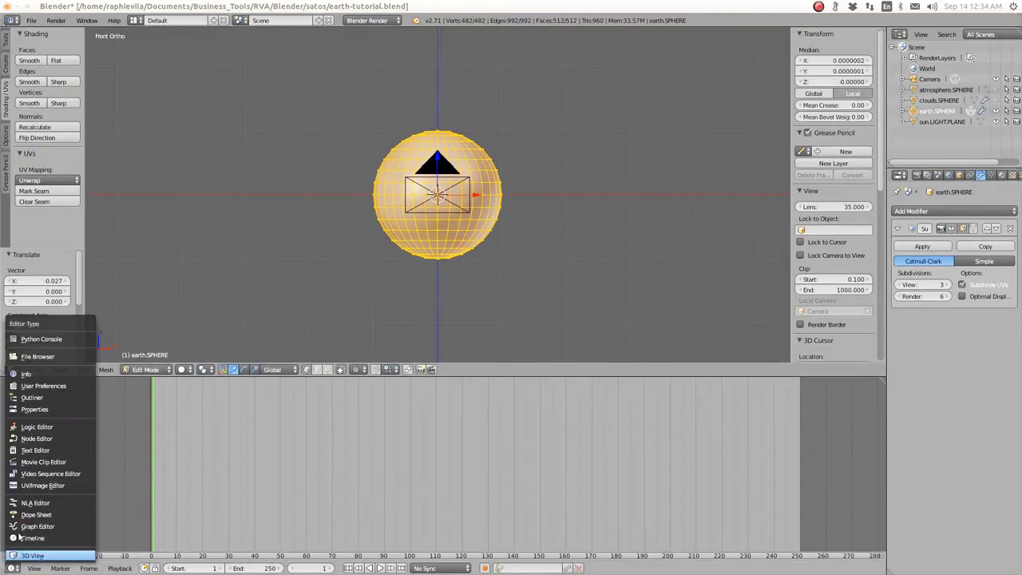
left_click(32, 438)
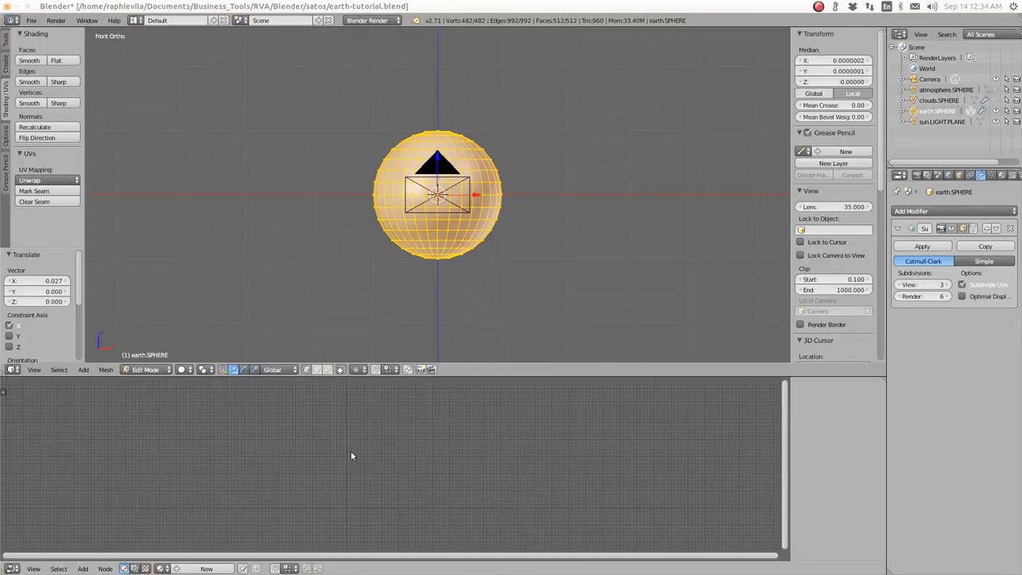
Step: Switch the render engine to Cycles Render and return the 3D view to the front orthographic view
left_click(372, 20)
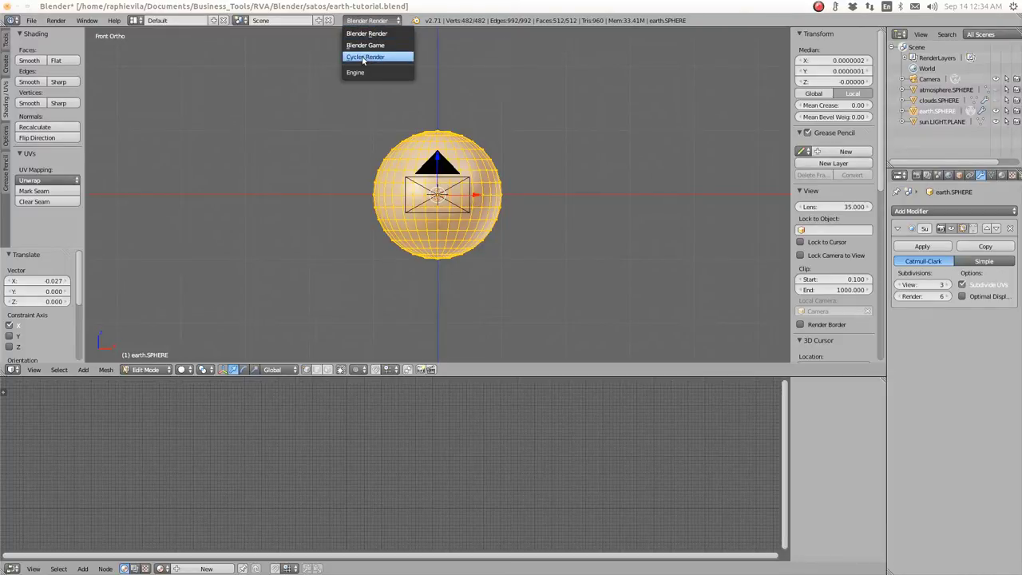
left_click(361, 57)
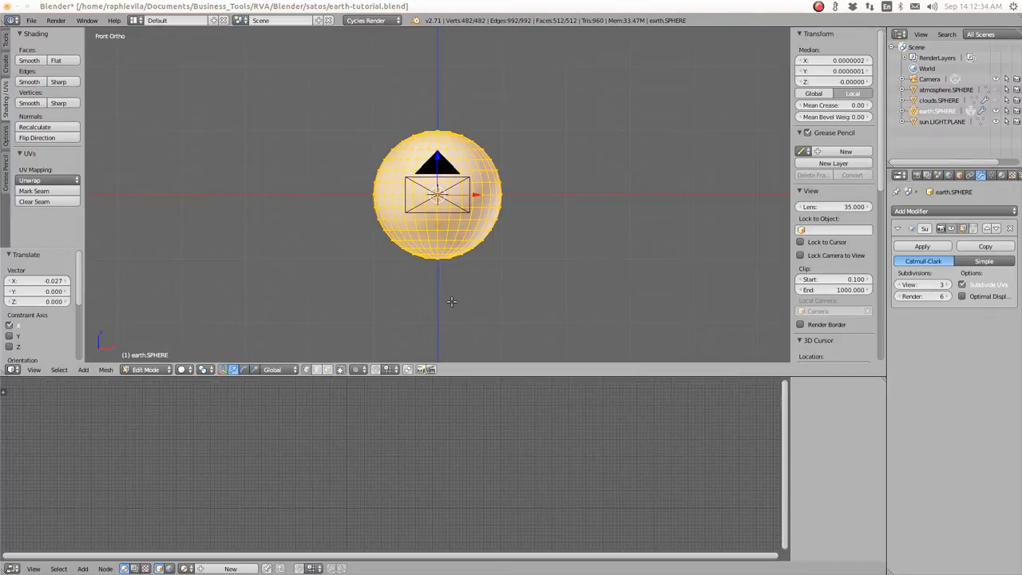
mouse_move(304, 254)
middle_mouse_down()
mouse_move(272, 254)
mouse_move(306, 260)
middle_mouse_up()
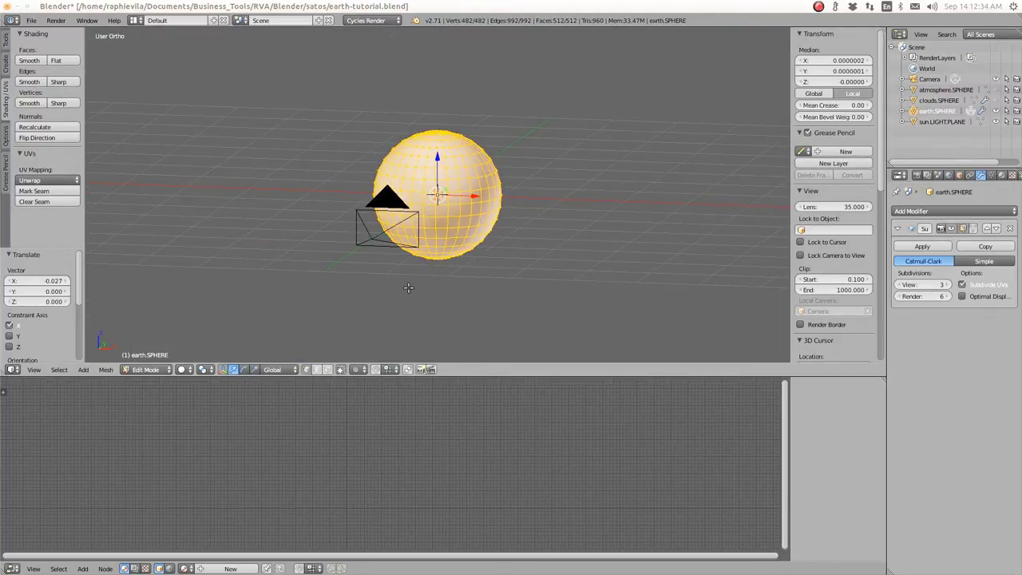
key("KP_1")
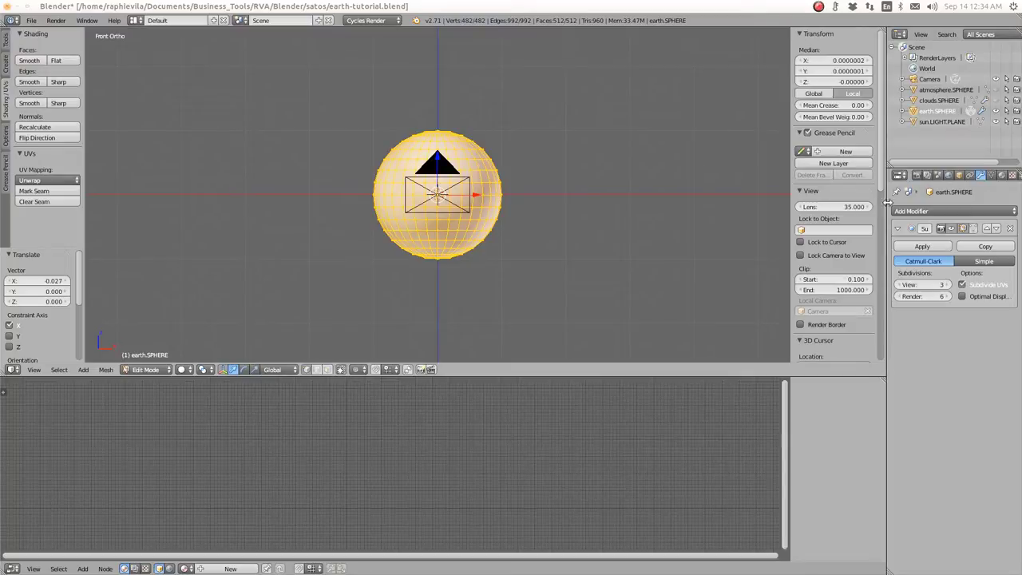
Step: Widen the properties area, add a new material to the earth sphere and name it earth.GROUND
left_click_drag(887, 202, 864, 205)
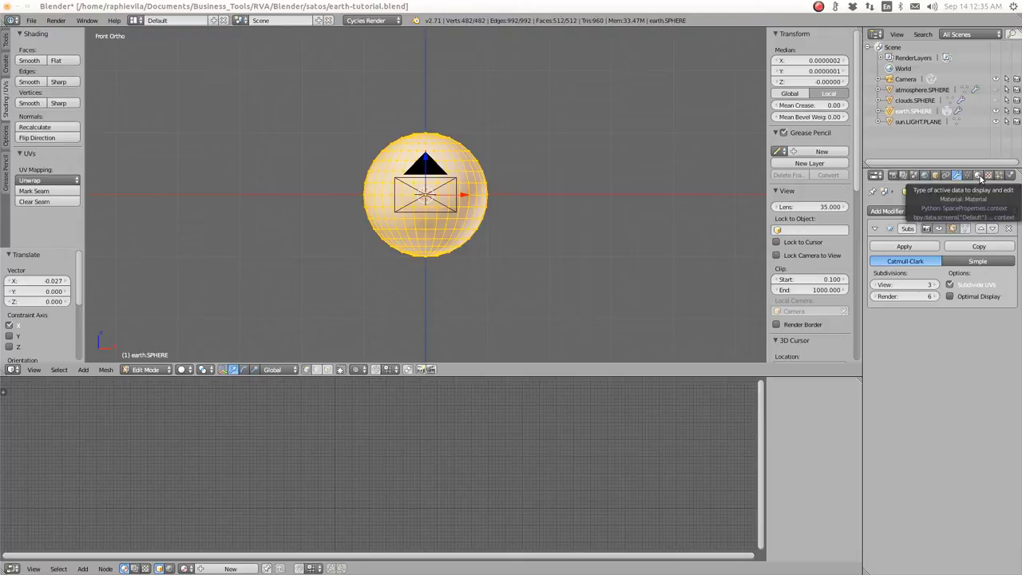
left_click(981, 177)
left_click(910, 263)
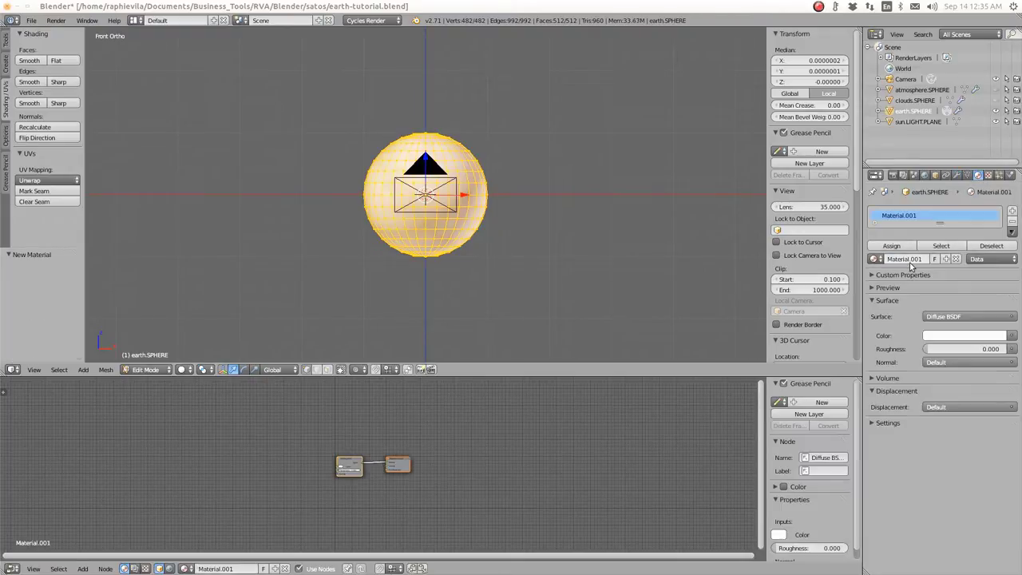
left_click(906, 260)
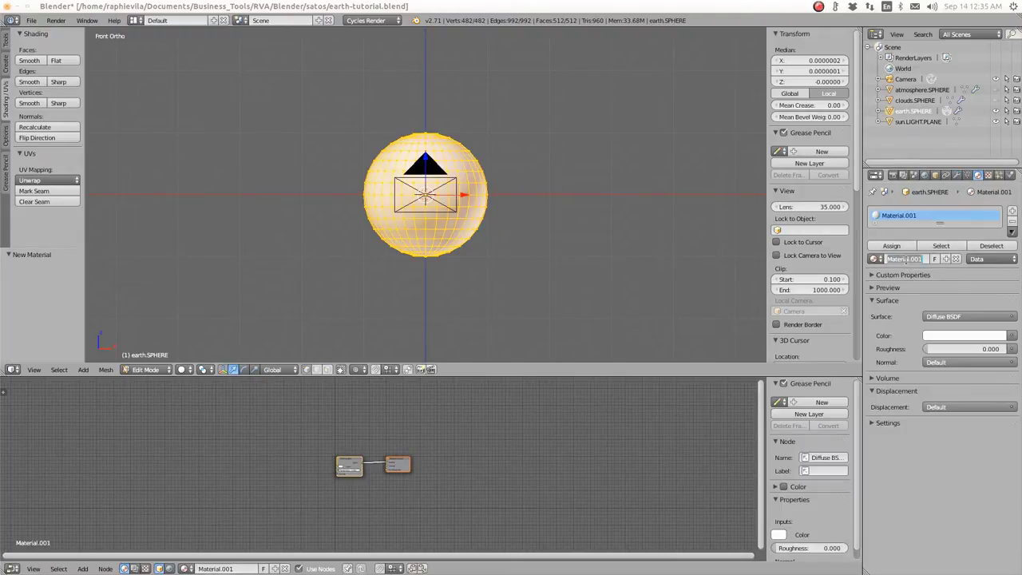
key("BackSpace")
type("earth.GROUND")
key("Return")
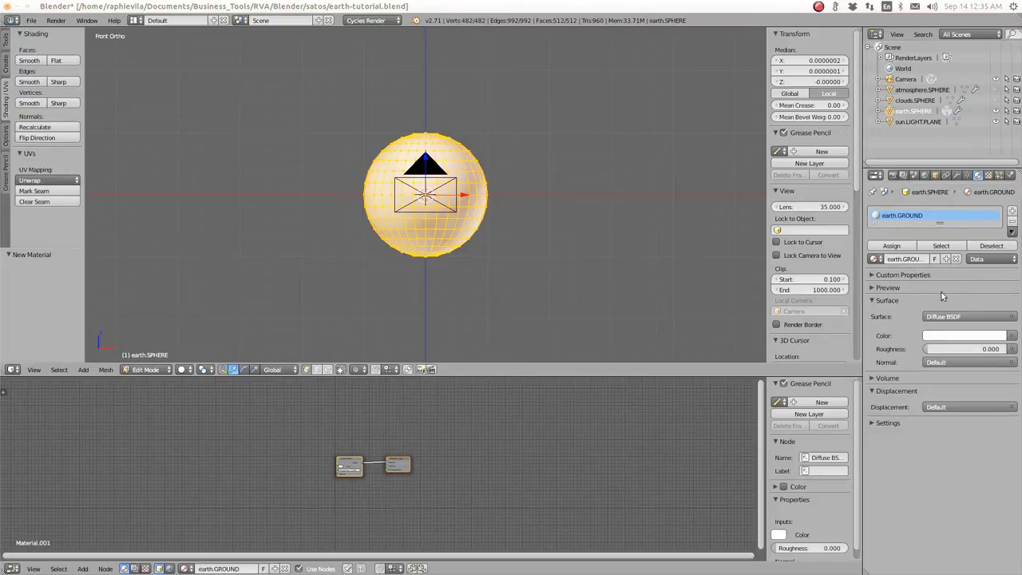
Step: Move the Diffuse BSDF node closer to the Material Output node in the Node Editor
scroll(383, 463, "up", 5)
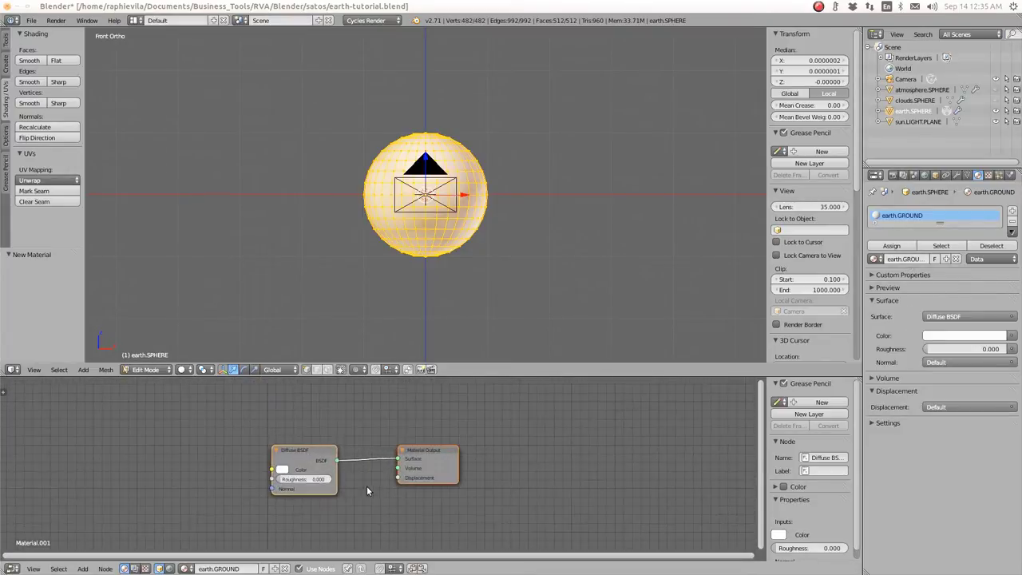
scroll(357, 493, "up", 3)
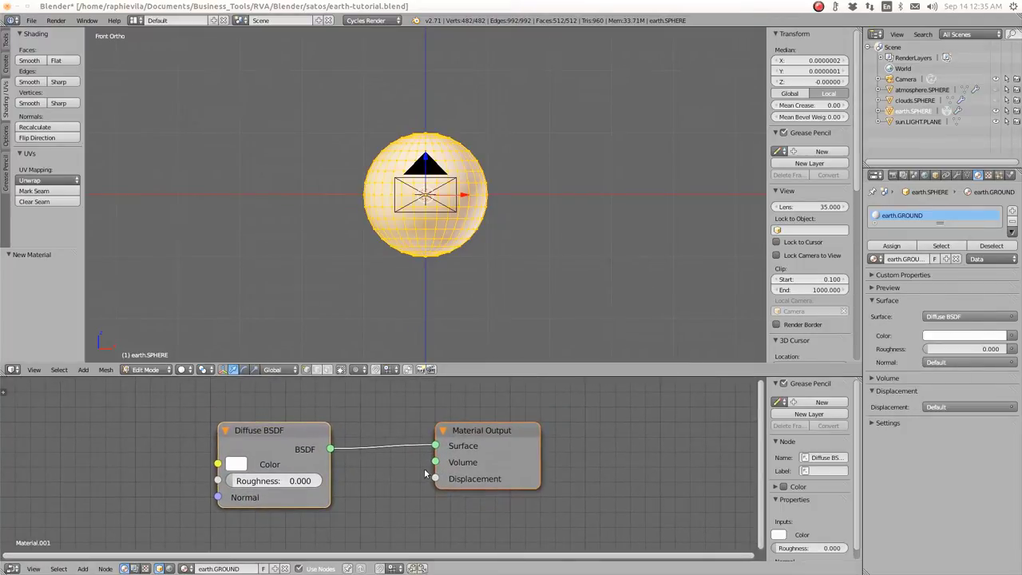
scroll(356, 465, "down", 2)
scroll(356, 465, "down", 4)
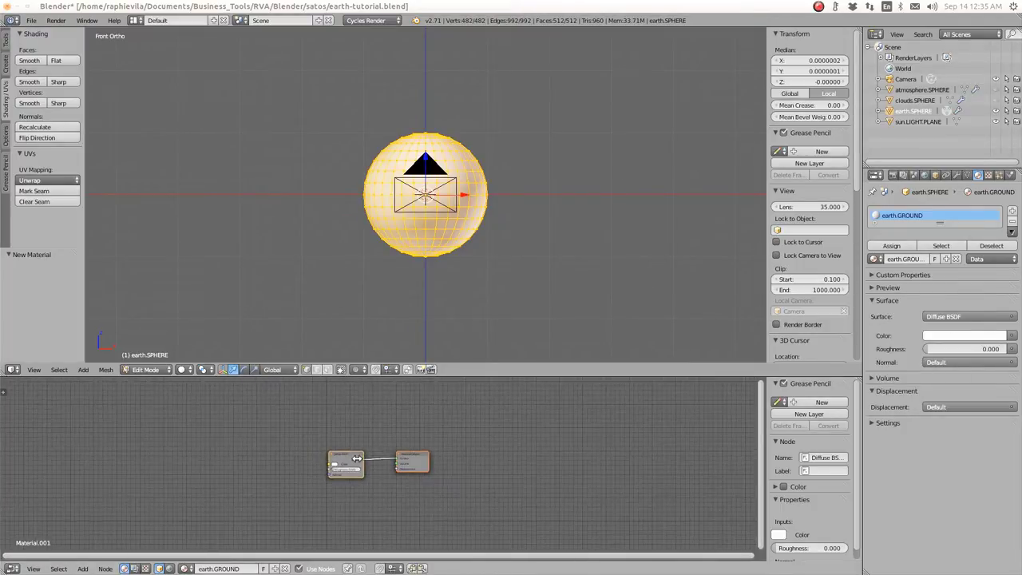
left_click_drag(336, 458, 362, 454)
scroll(377, 476, "up", 1)
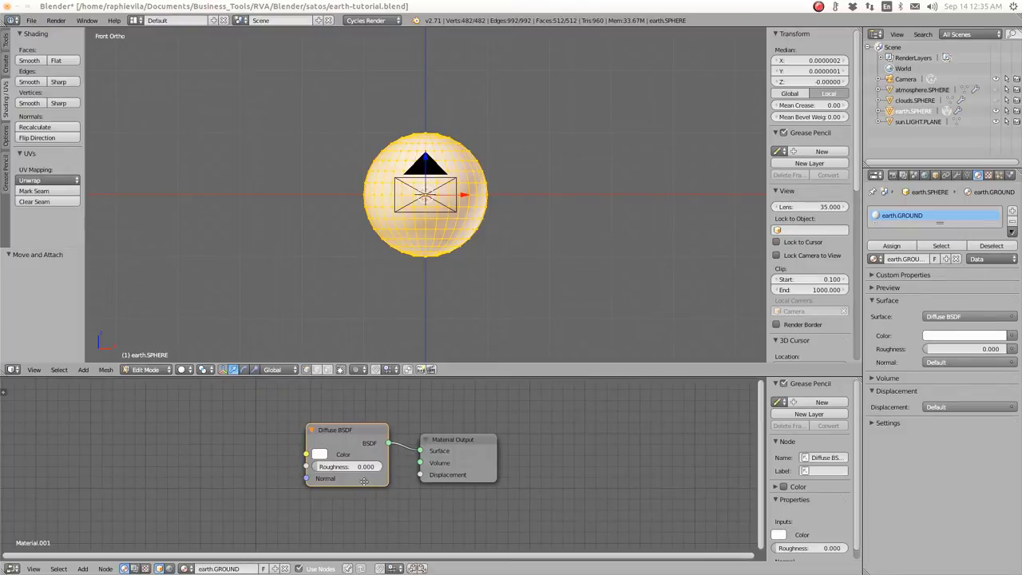
left_click_drag(365, 483, 422, 490)
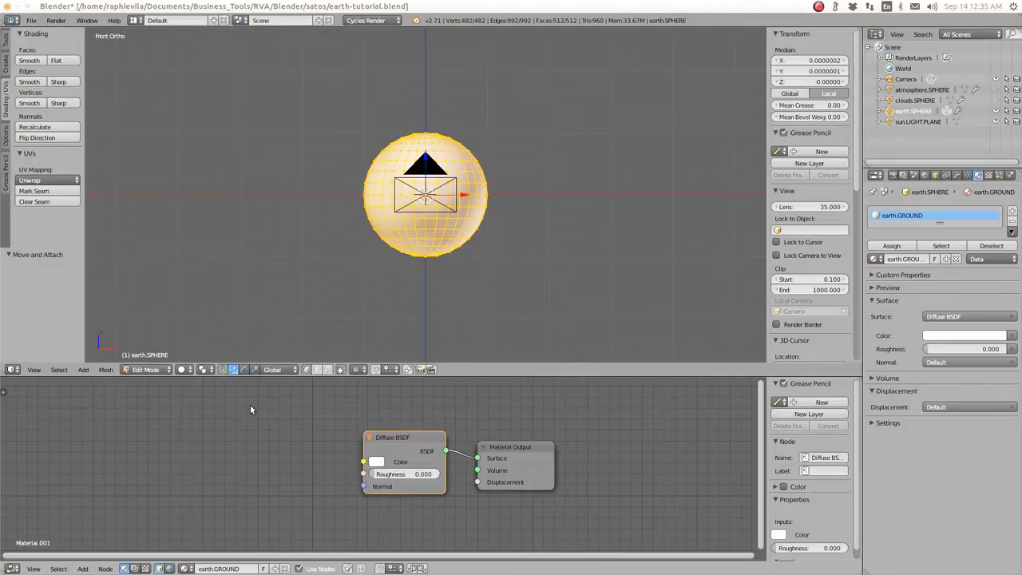
Step: Switch to Firefox and open The Blue Marble collection from the NASA Visible Earth home page
key("alt+Tab")
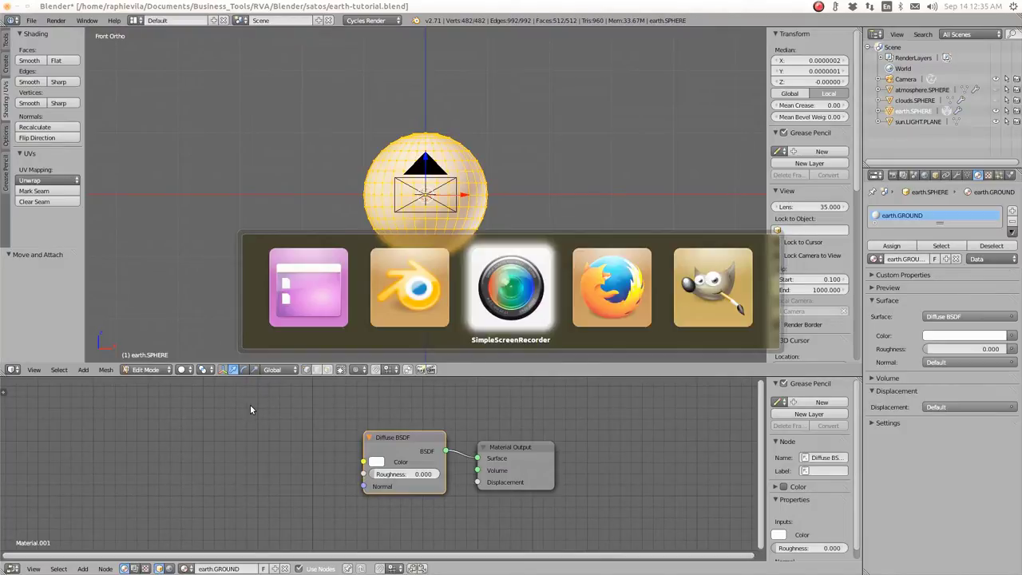
key("alt+Tab")
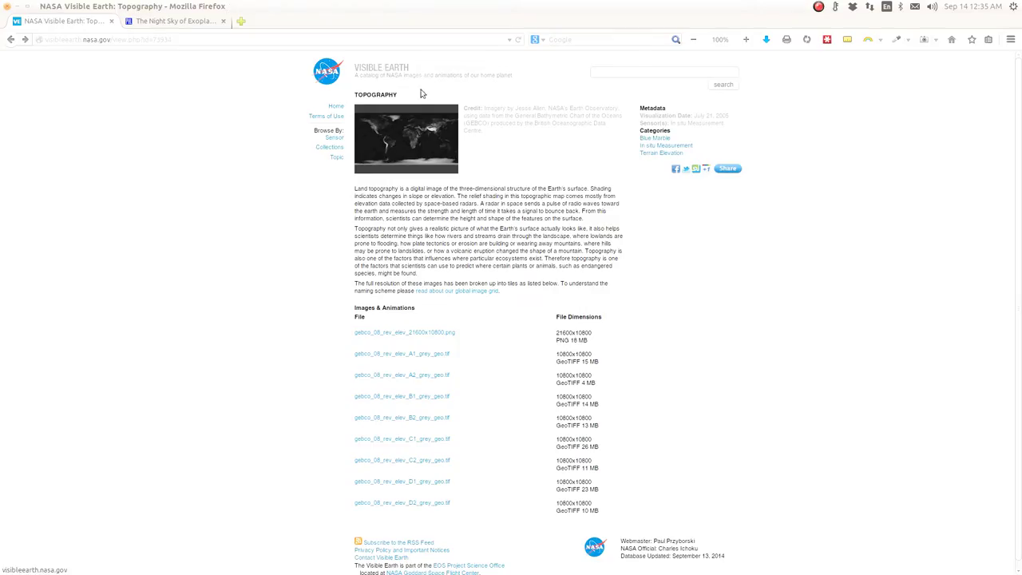
left_click(335, 106)
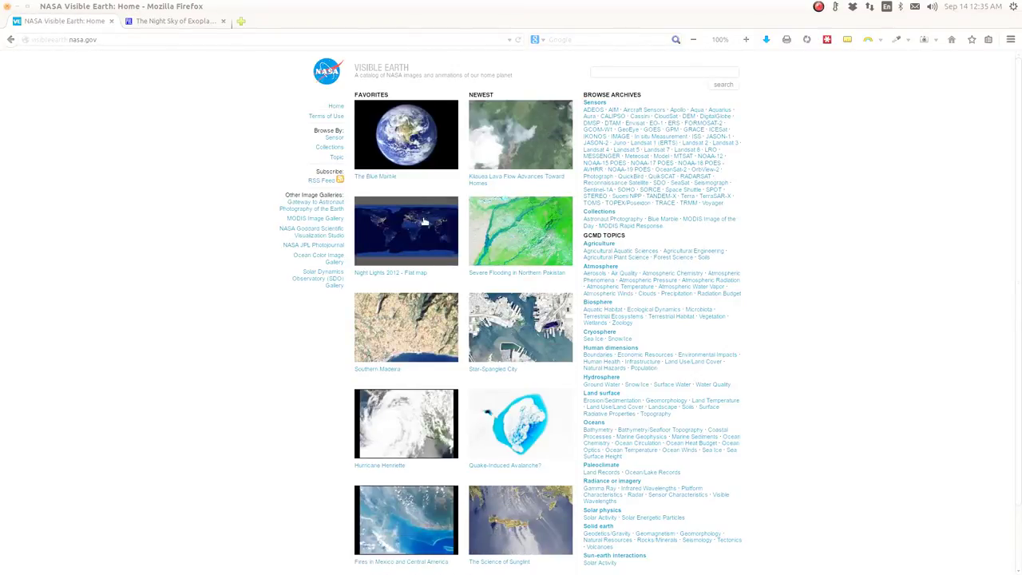
scroll(525, 302, "down", 2)
scroll(407, 251, "up", 2)
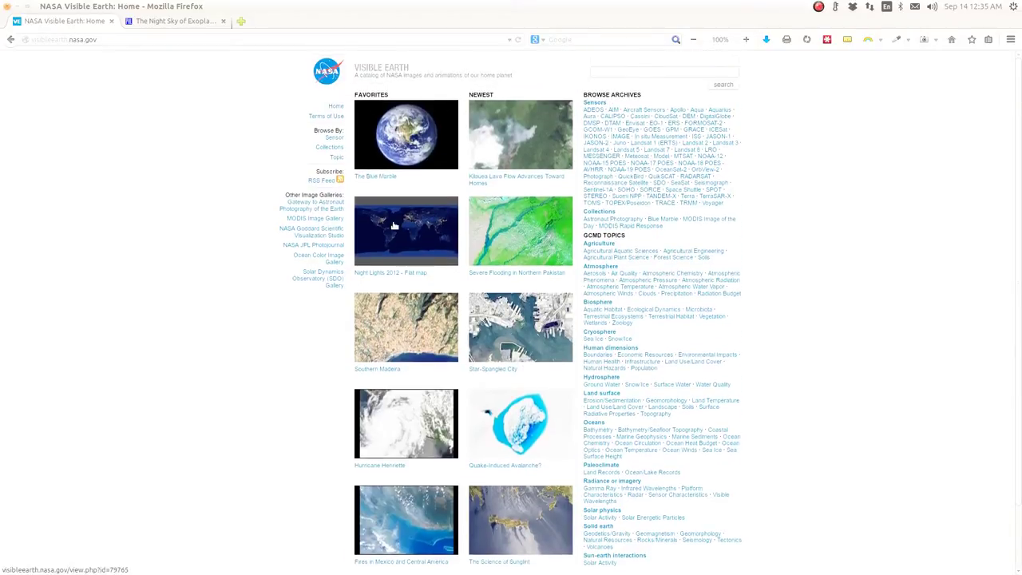
scroll(499, 328, "down", 2)
scroll(499, 329, "up", 3)
left_click(411, 142)
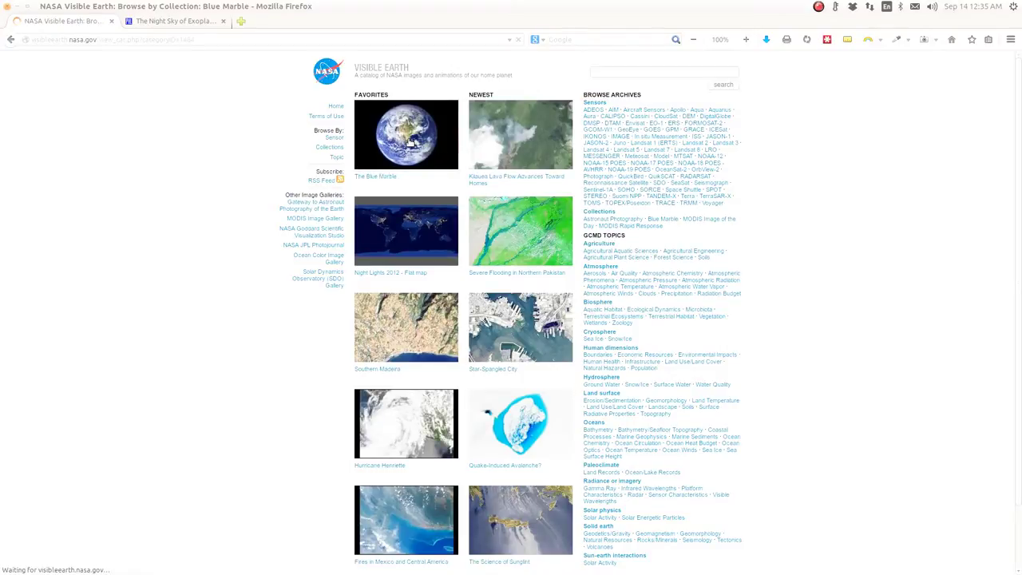
Step: Examine the first page of the Blue Marble collection for the monthly Earth maps on offer
scroll(630, 291, "down", 5)
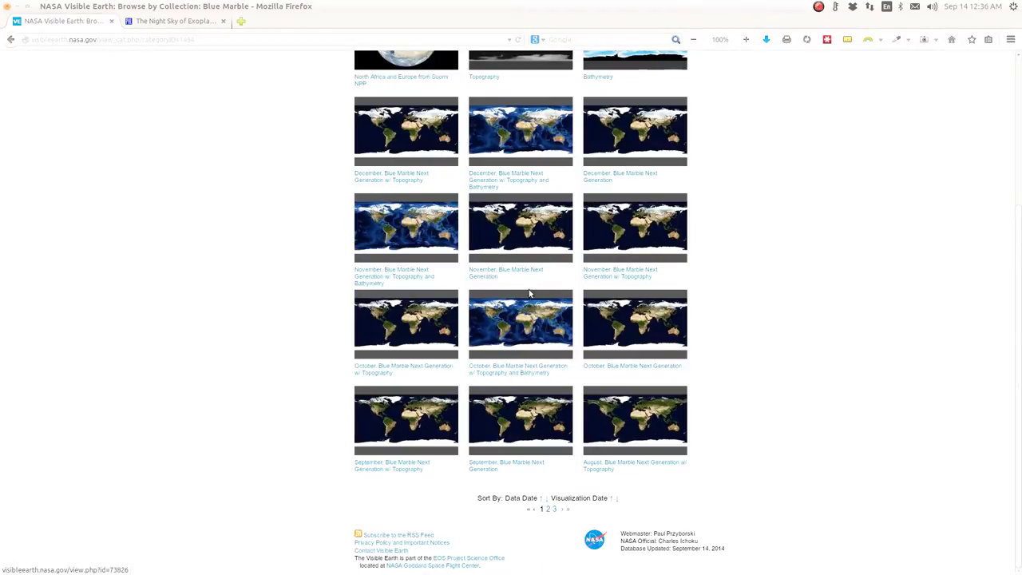
scroll(547, 366, "up", 5)
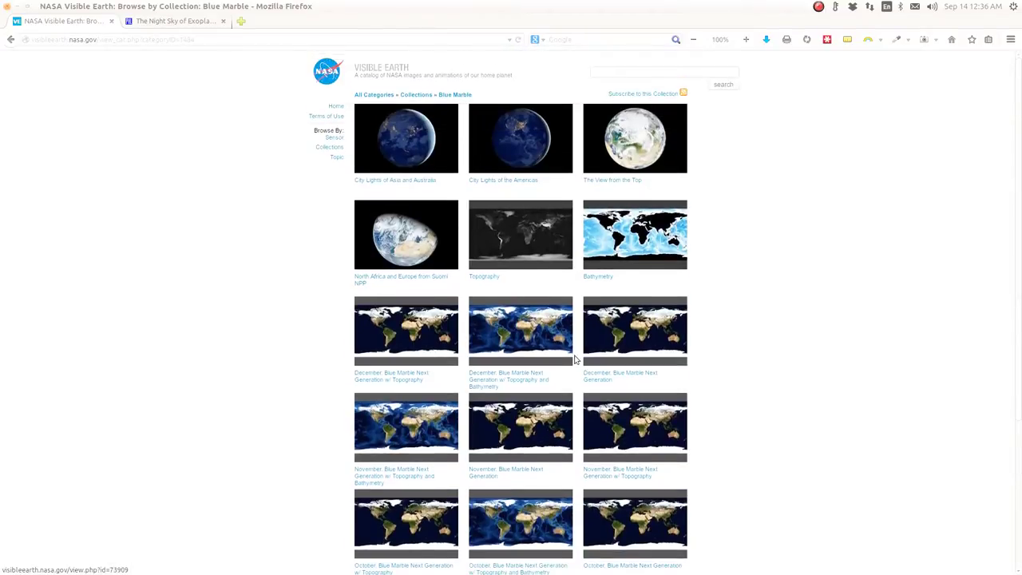
scroll(528, 332, "down", 3)
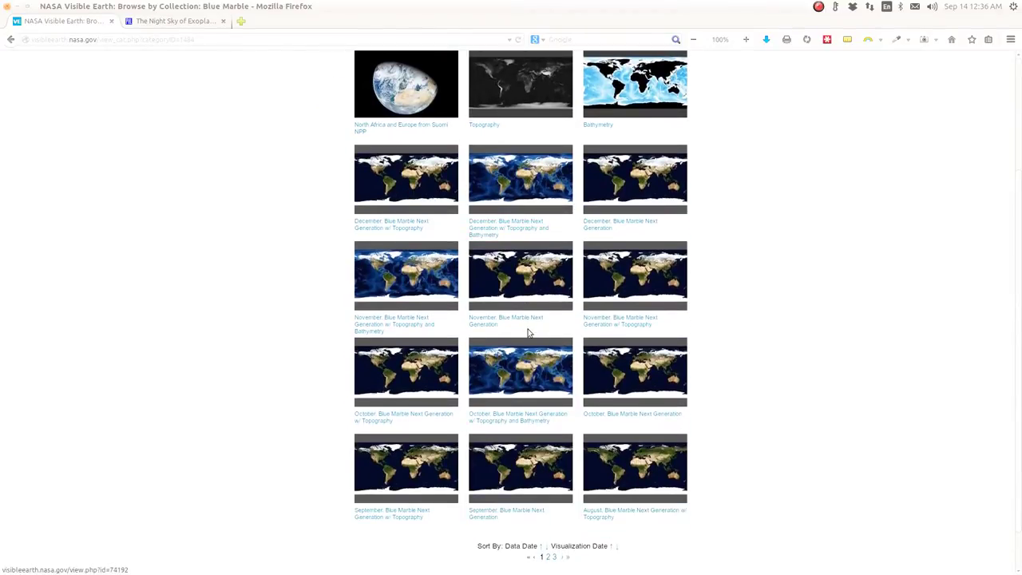
scroll(528, 332, "up", 3)
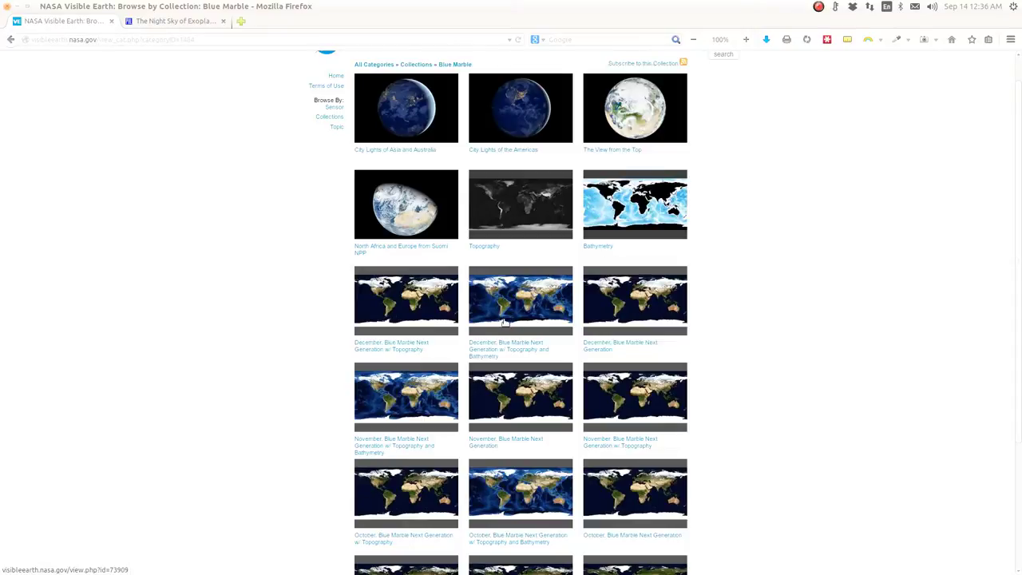
scroll(508, 322, "down", 2)
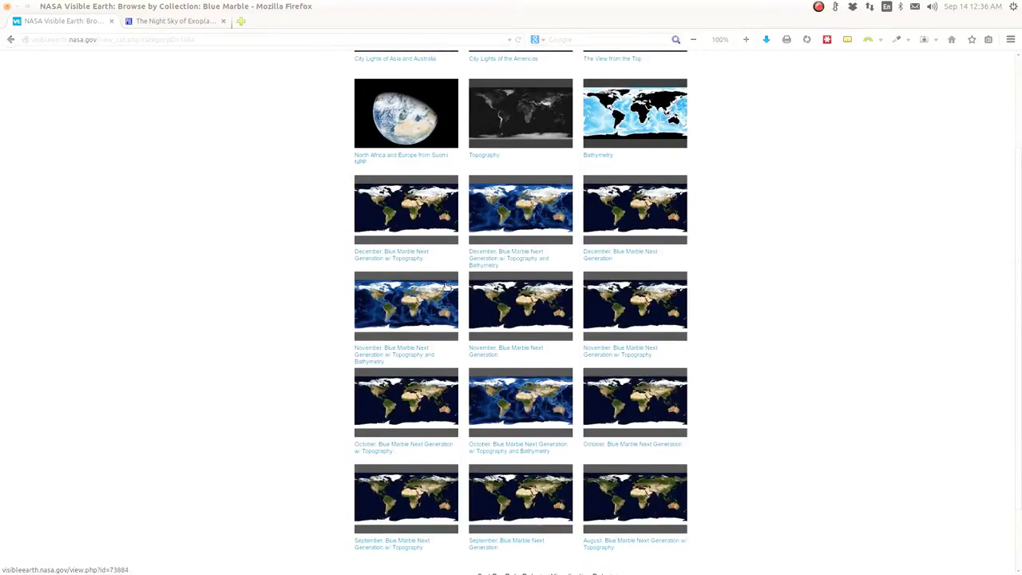
scroll(456, 288, "down", 2)
scroll(470, 211, "up", 2)
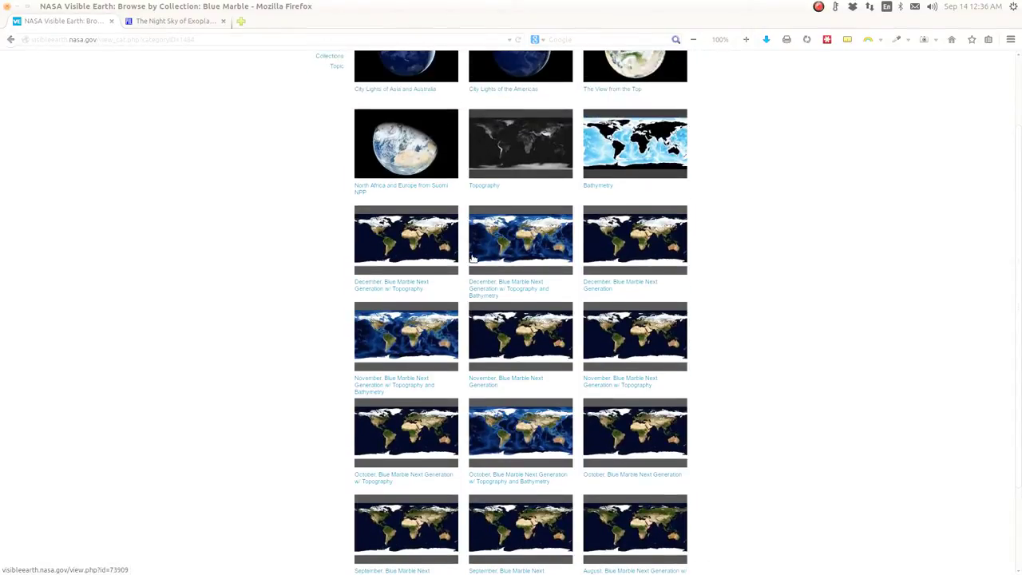
scroll(494, 382, "down", 2)
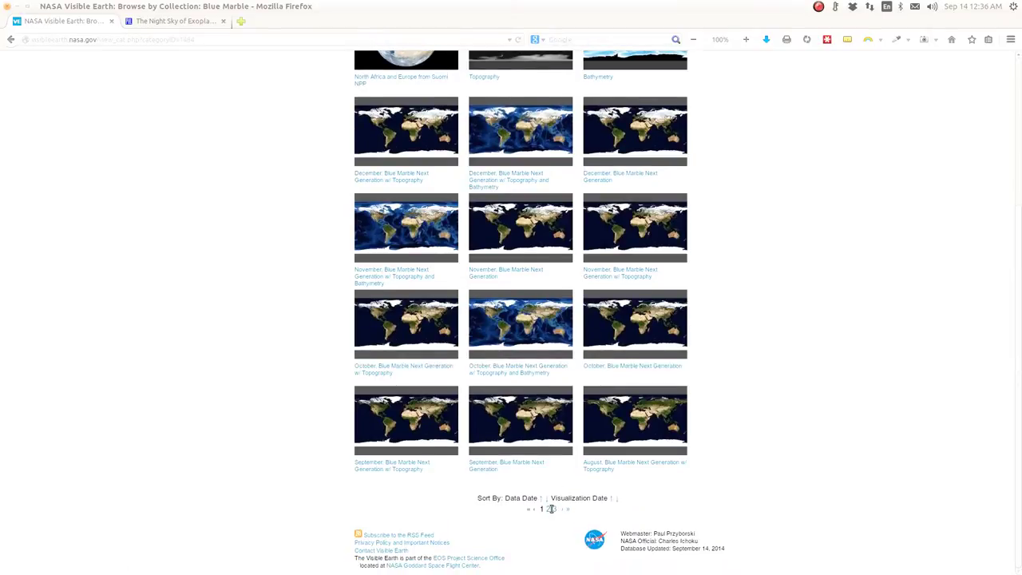
Step: Open the July Blue Marble Next Generation w/ Topography and Bathymetry entry on the collection's second page and review its file list
left_click(550, 510)
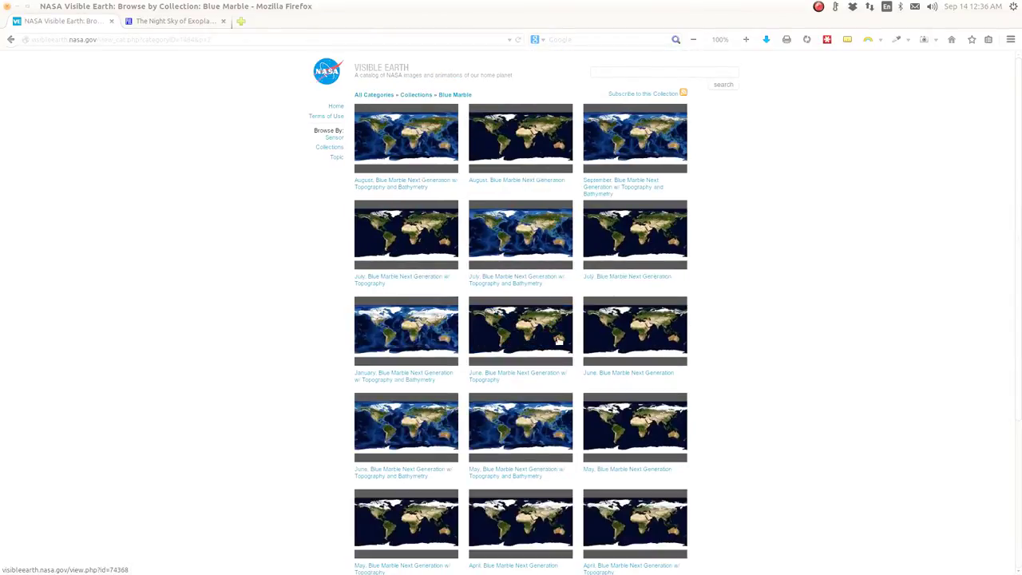
scroll(558, 341, "down", 2)
scroll(559, 341, "down", 5)
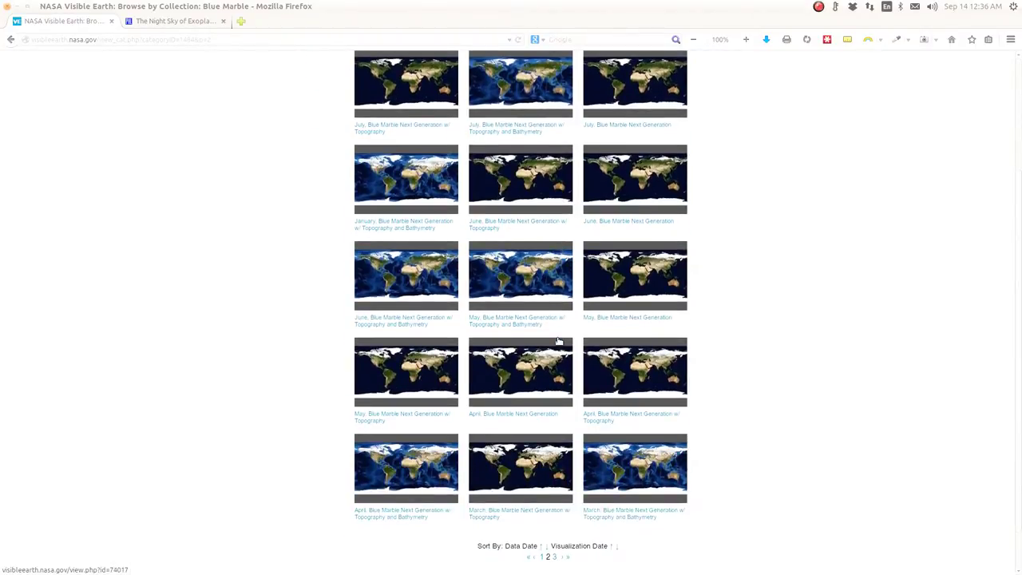
scroll(543, 328, "up", 6)
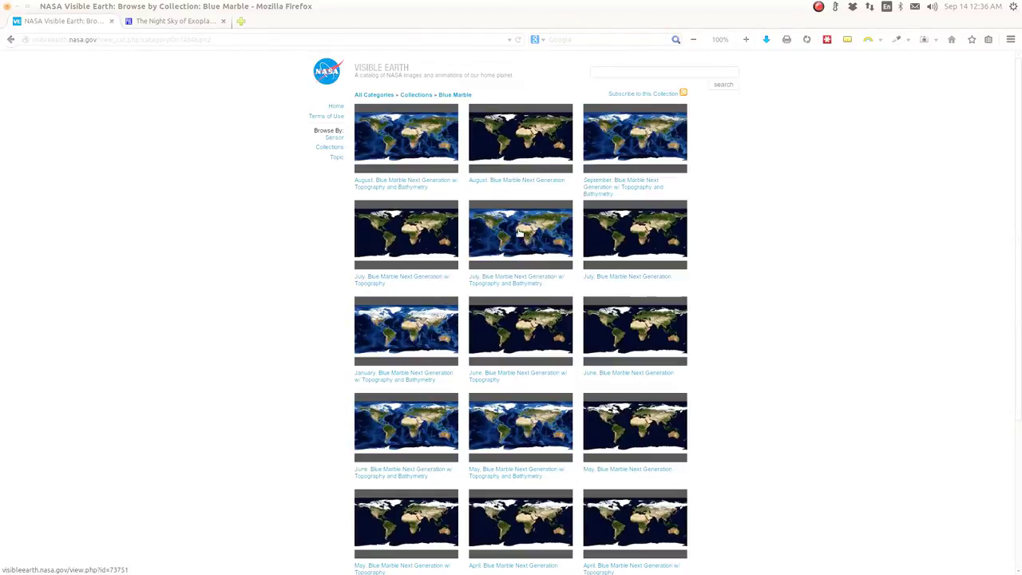
left_click(519, 232)
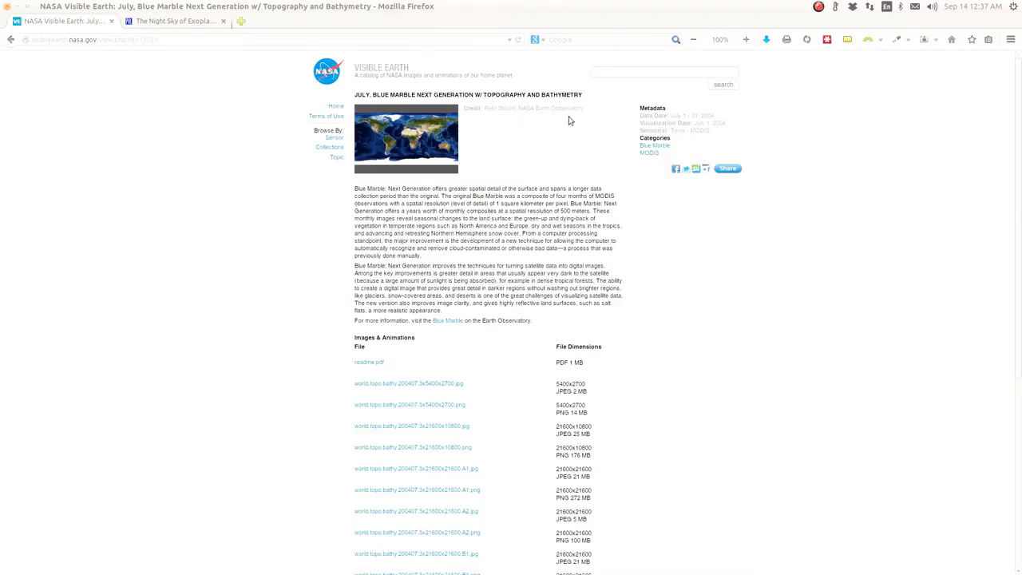
scroll(479, 335, "down", 6)
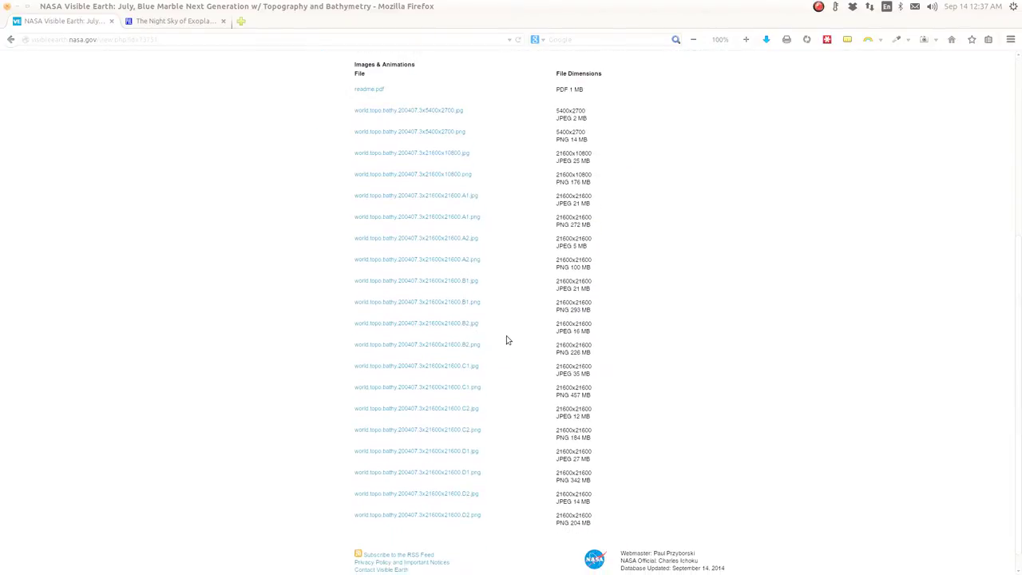
scroll(507, 340, "up", 4)
scroll(506, 340, "up", 3)
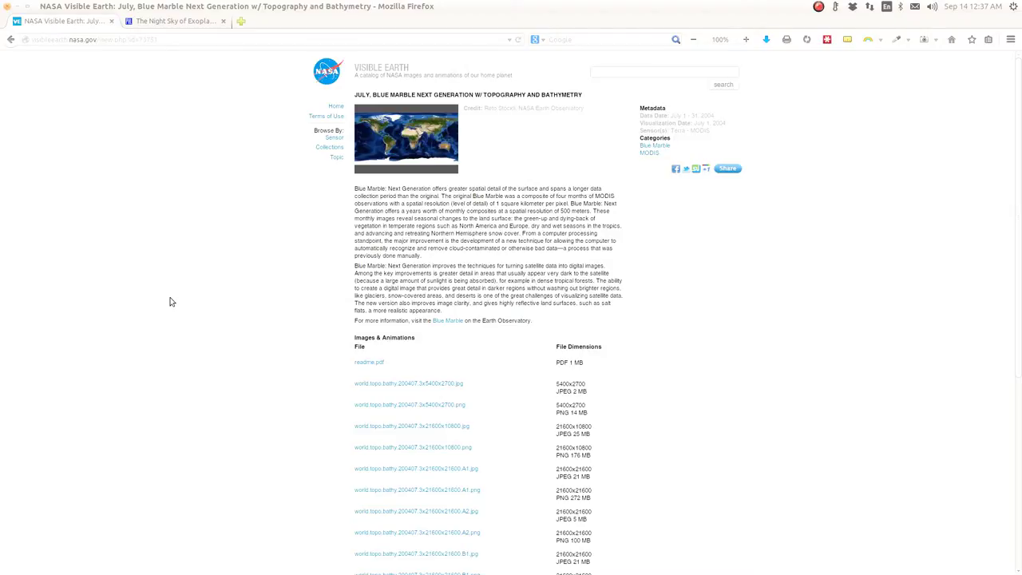
Step: Switch back to Blender, enlarge the Node Editor upward and reposition the Diffuse BSDF and Material Output nodes close together
key("alt+Tab")
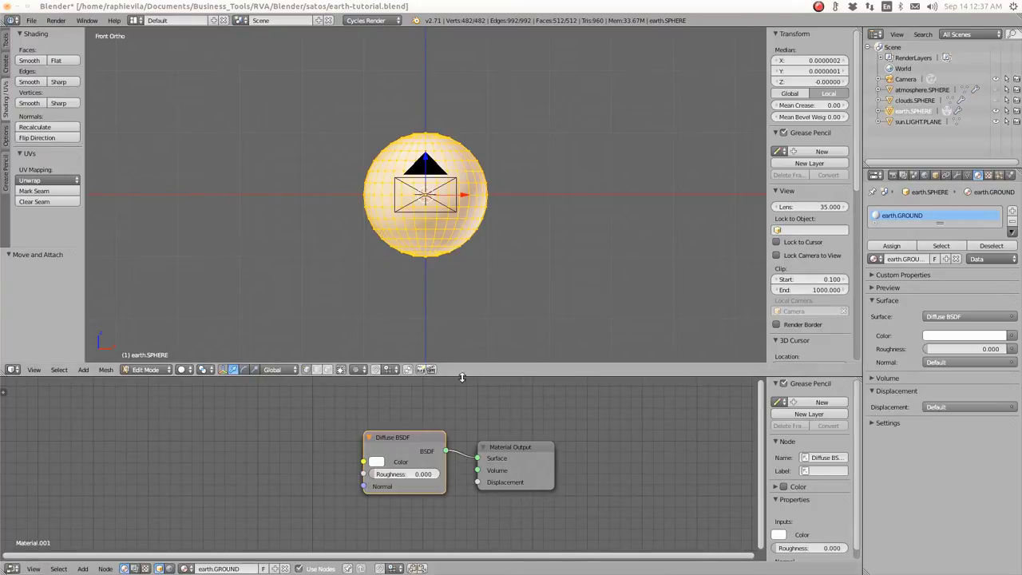
left_click_drag(461, 377, 467, 275)
left_click_drag(404, 385, 413, 373)
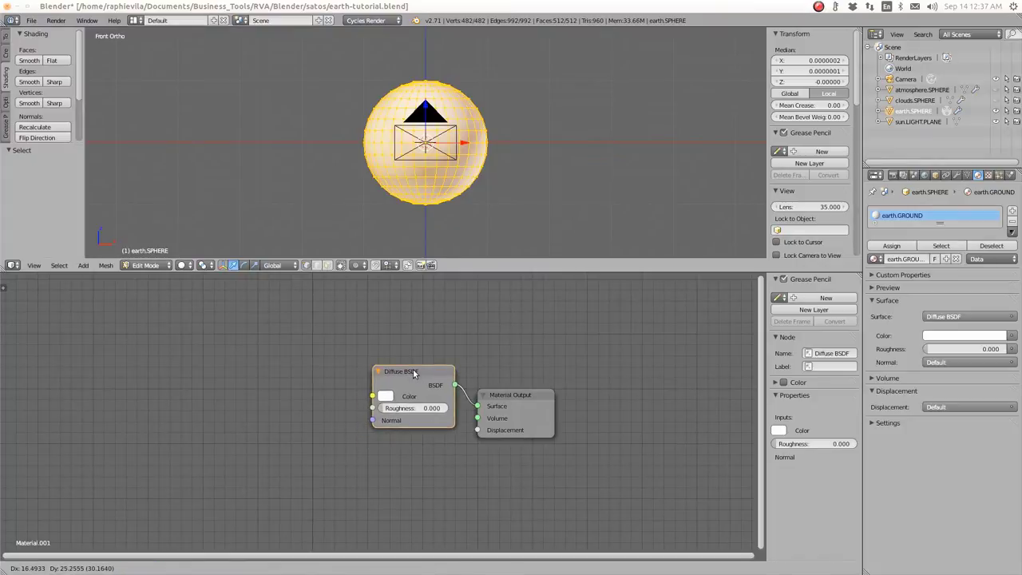
left_click_drag(484, 397, 510, 377)
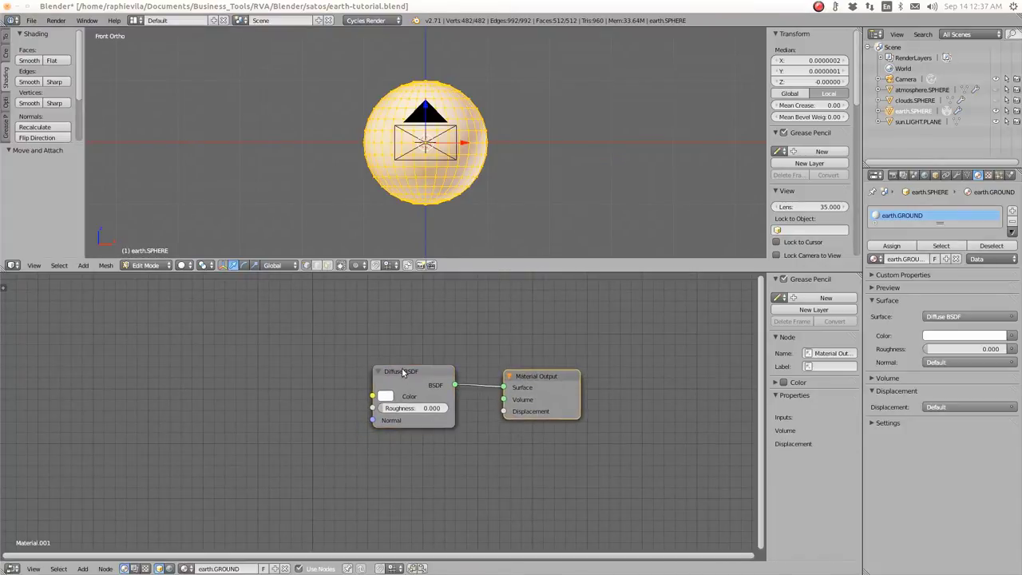
left_click_drag(403, 372, 435, 371)
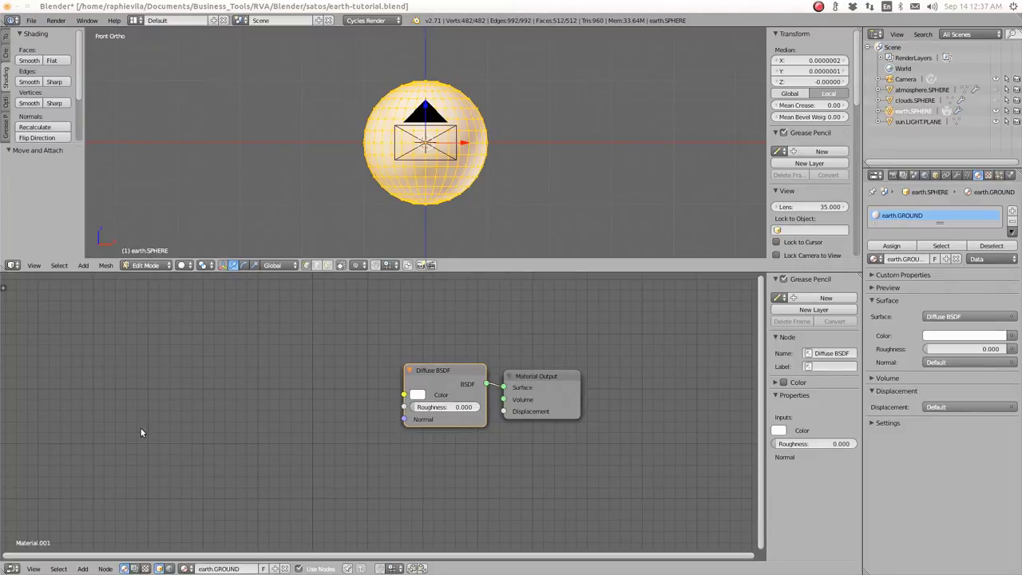
Step: Add a Texture Coordinate node to the earth.GROUND material, well ahead of the Diffuse BSDF node
key("shift+a")
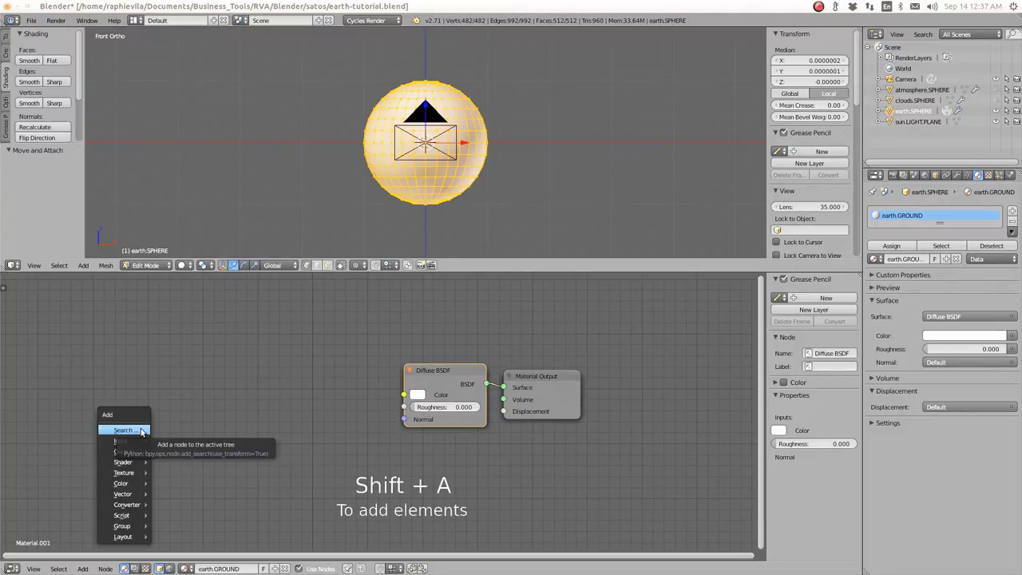
mouse_move(132, 441)
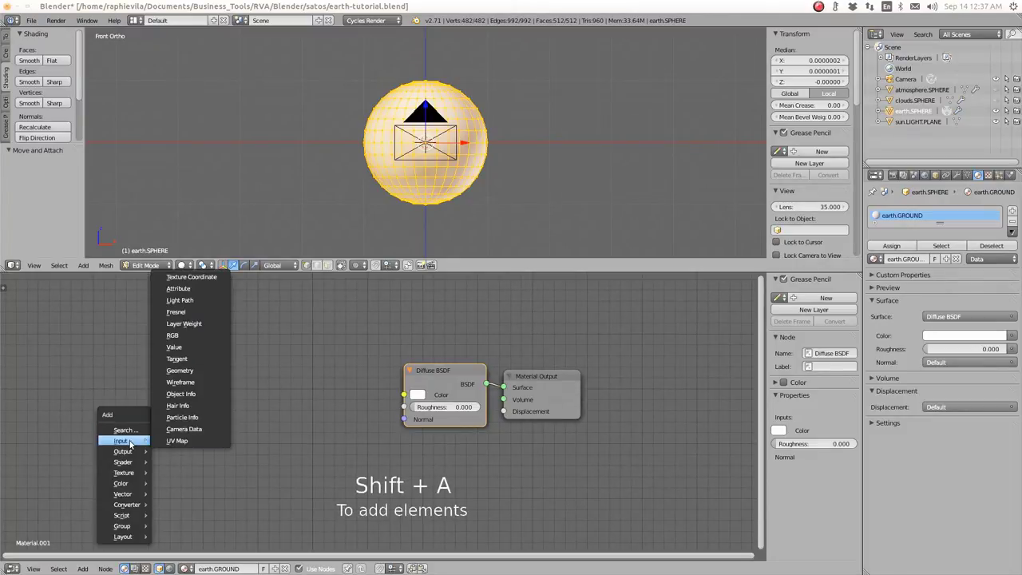
left_click(203, 277)
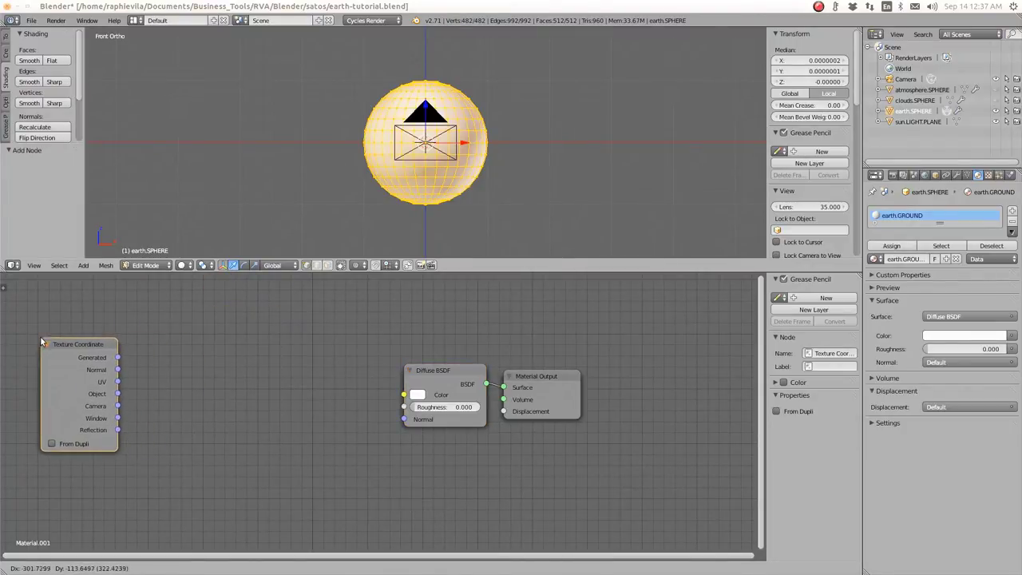
left_click(42, 341)
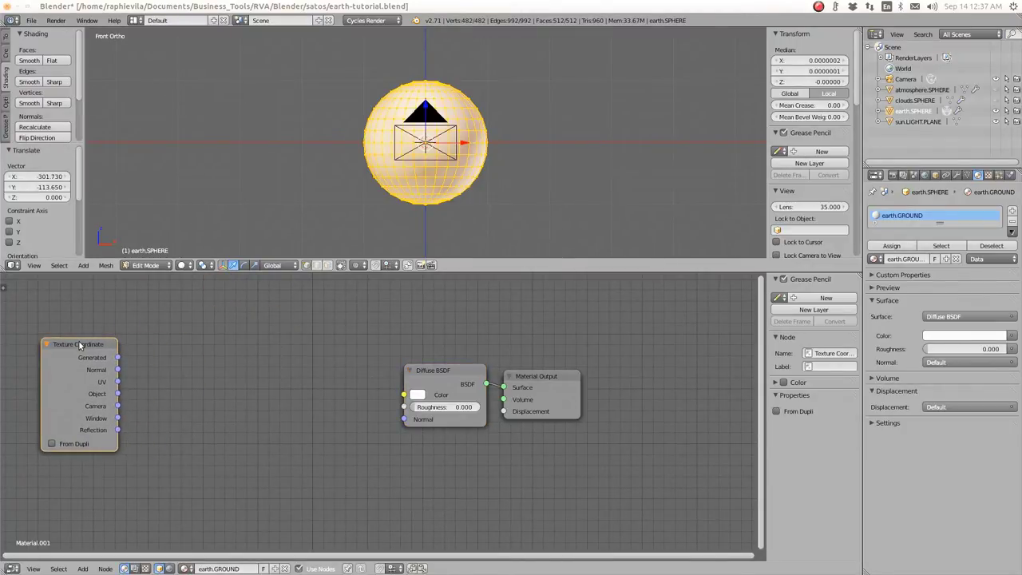
key("g")
left_click(146, 425)
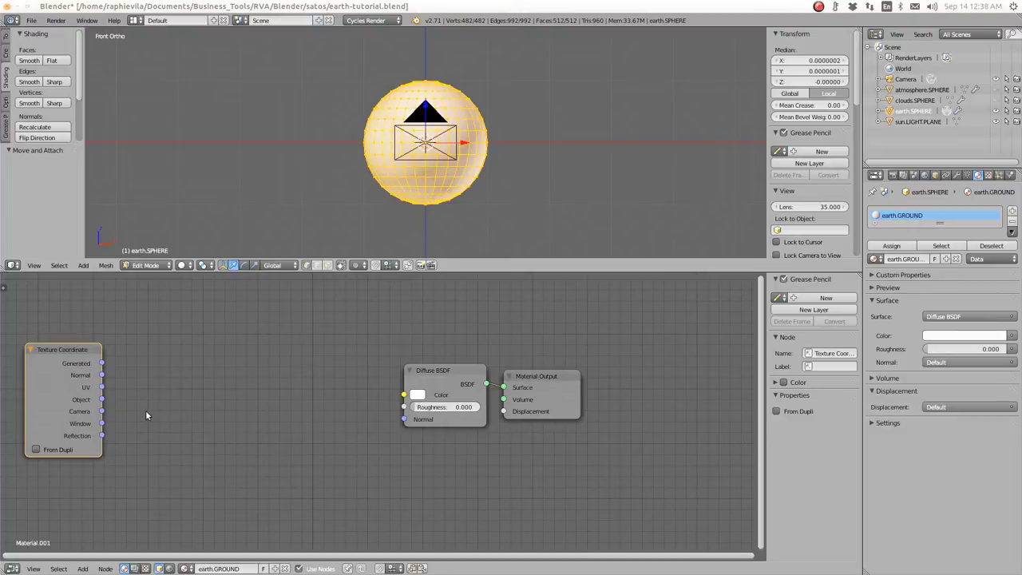
Step: Add a Mapping node beside the Texture Coordinate node and shift the Texture Coordinate node slightly away from it
key("Tab")
key("shift+a")
mouse_move(147, 413)
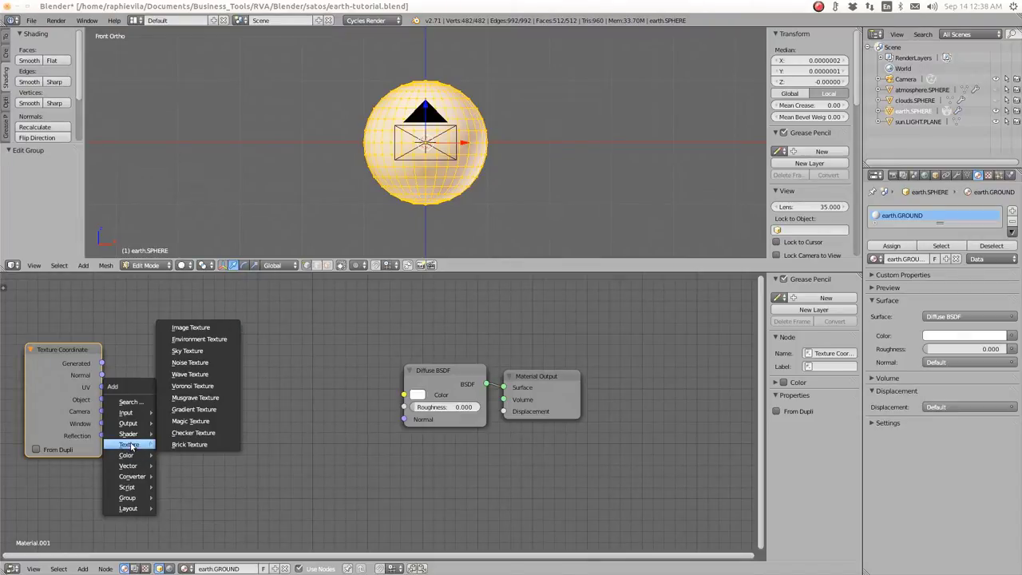
mouse_move(135, 464)
left_click(190, 468)
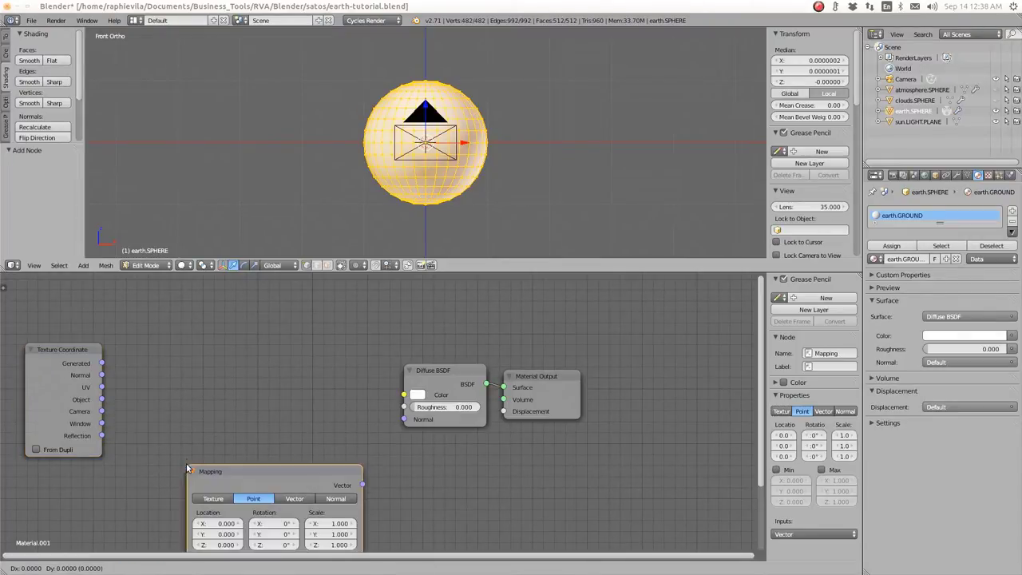
left_click(96, 307)
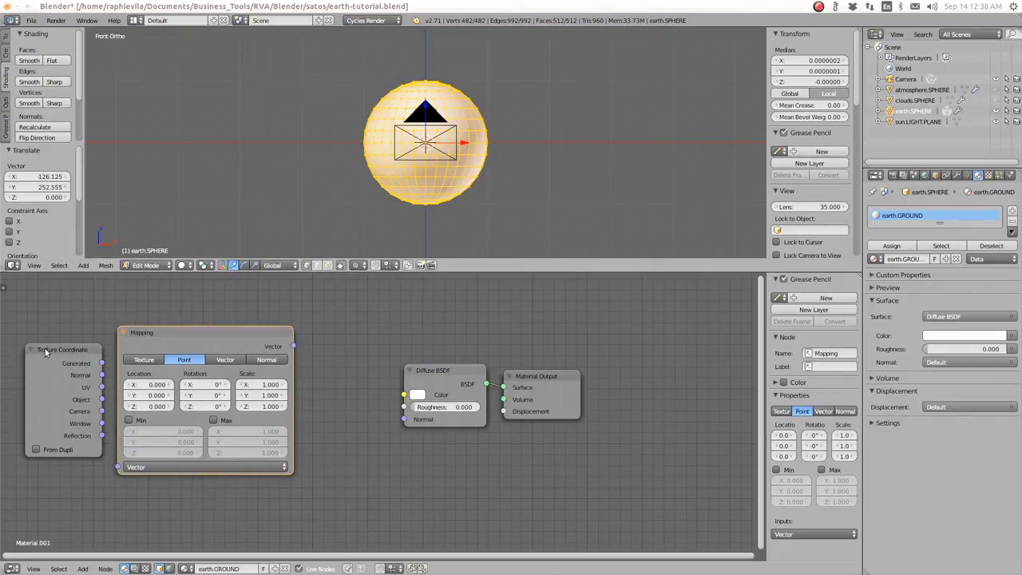
left_click_drag(51, 350, 42, 350)
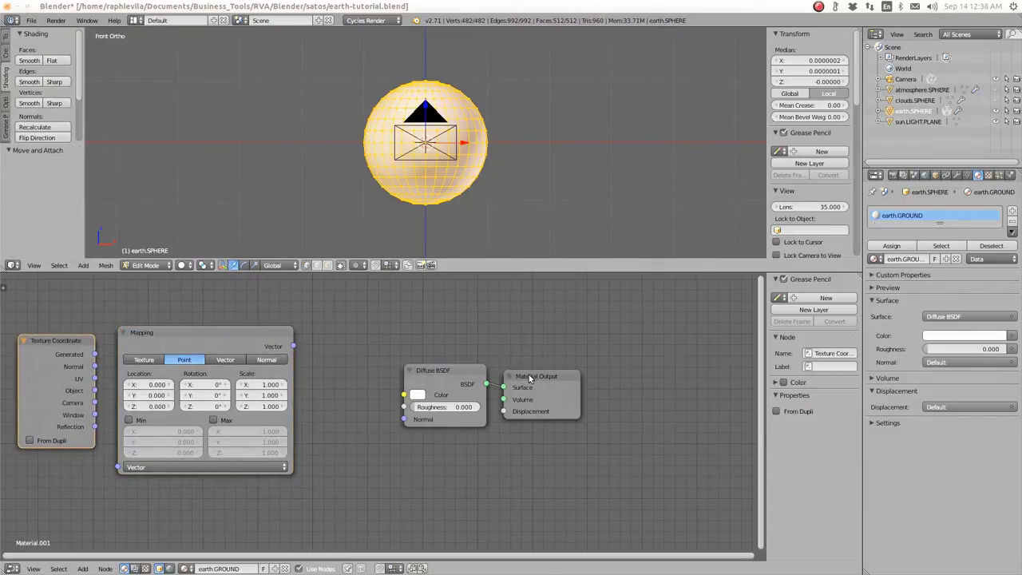
Step: Move the Material Output and Diffuse BSDF nodes away from Mapping and place a new Image Texture node in the gap
left_click_drag(532, 375, 582, 380)
left_click_drag(432, 372, 540, 375)
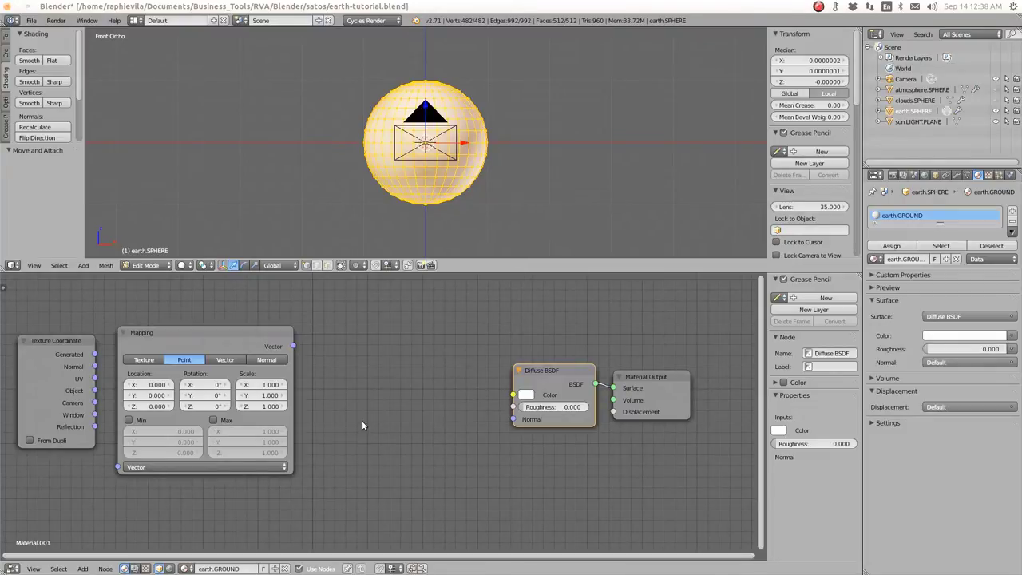
key("shift+a")
mouse_move(363, 423)
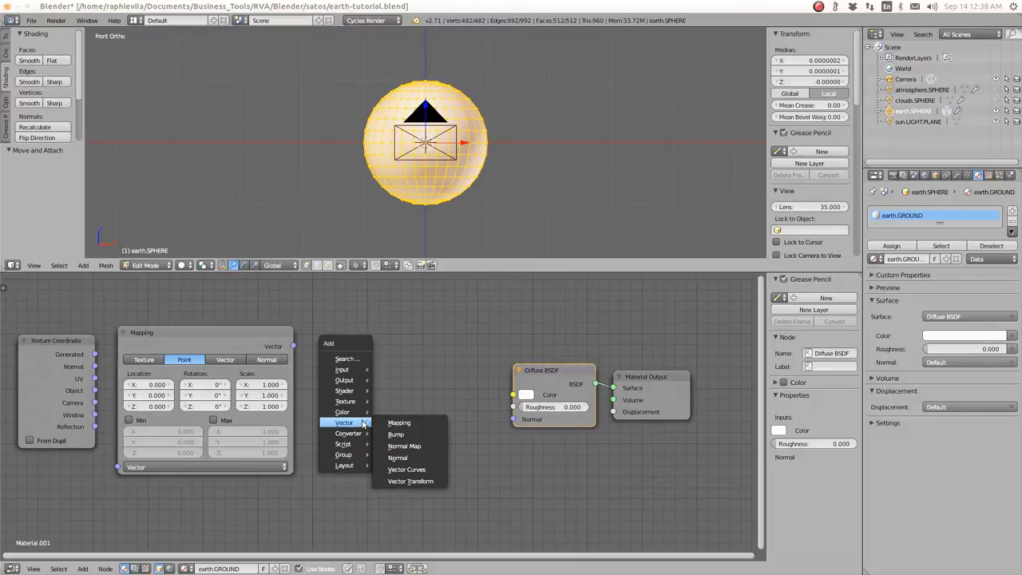
mouse_move(347, 391)
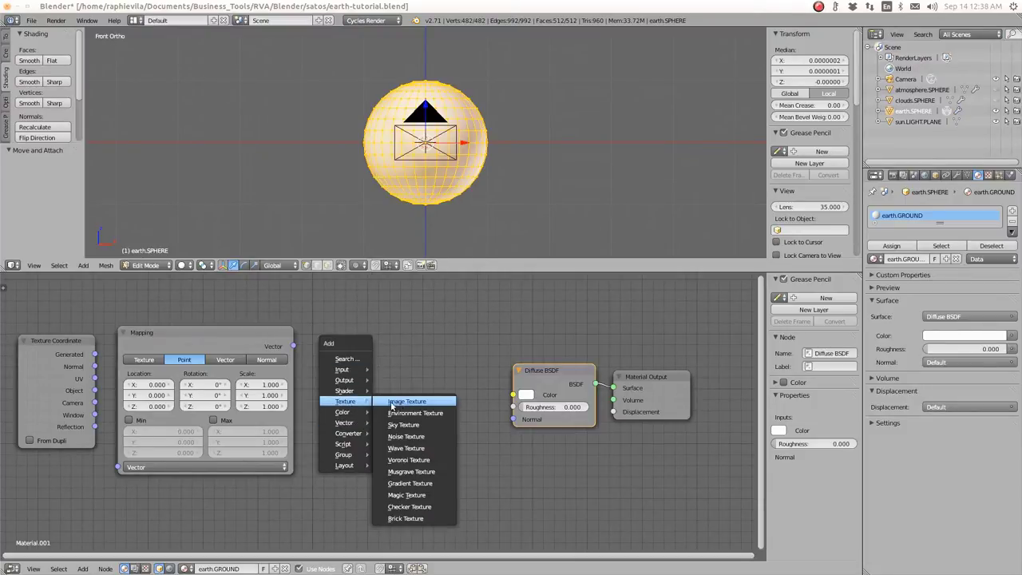
left_click(402, 402)
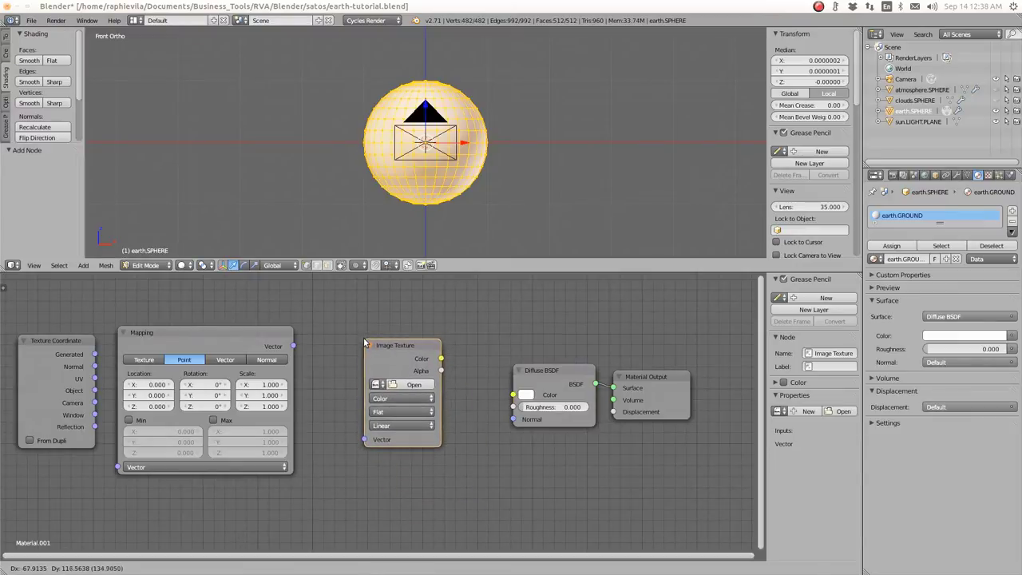
left_click(371, 372)
Step: Load world.topo.bathy.200407.3x2048.jpg from the Blender/texture folder into the Image Texture node
left_click(408, 385)
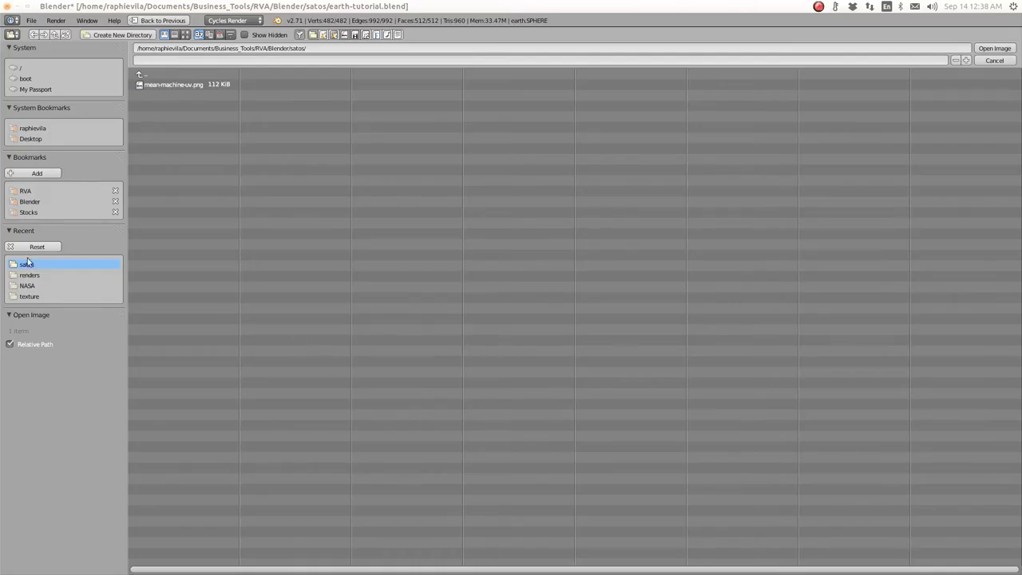
left_click(30, 201)
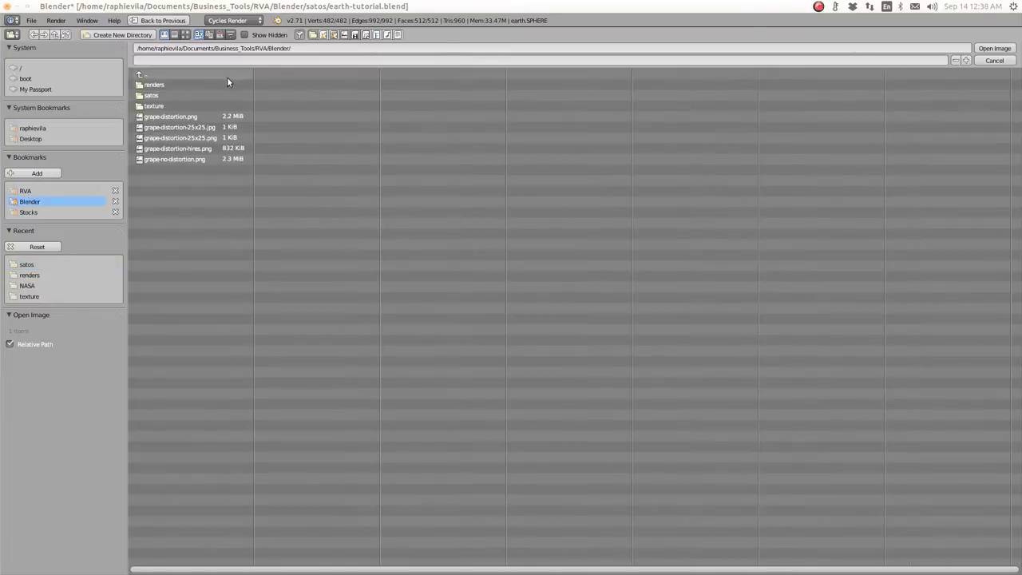
left_click(146, 109)
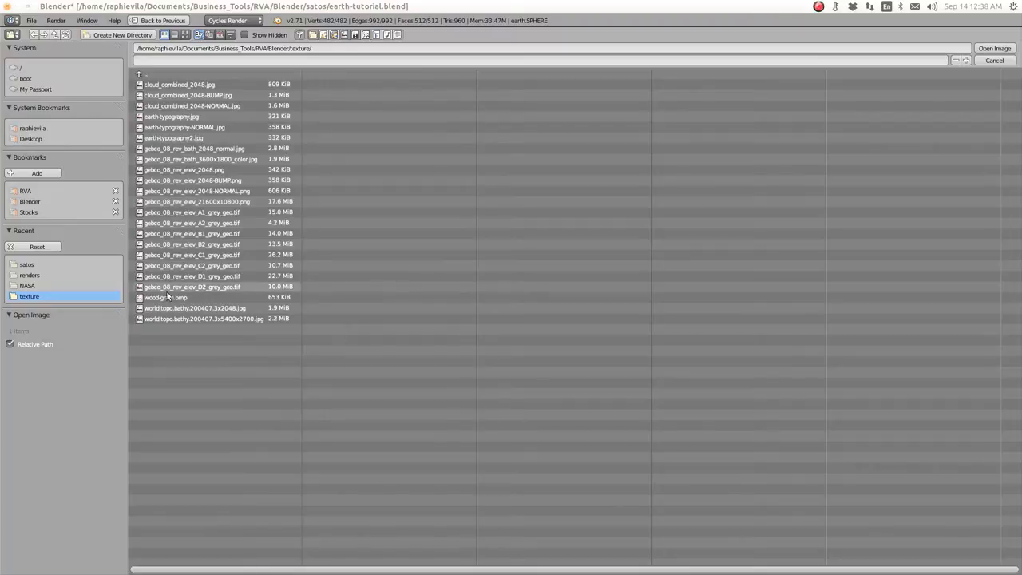
left_click(186, 36)
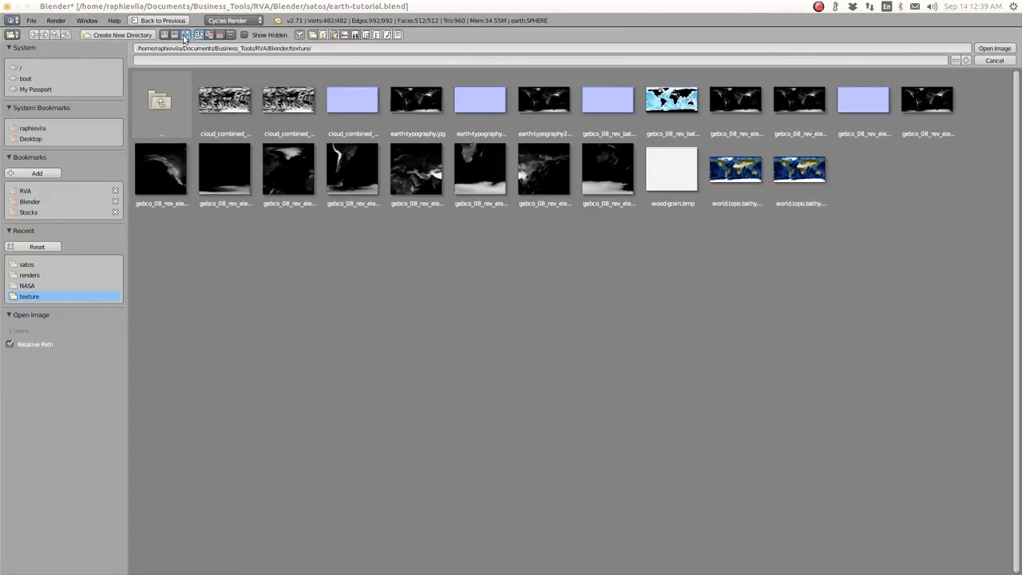
left_click(165, 35)
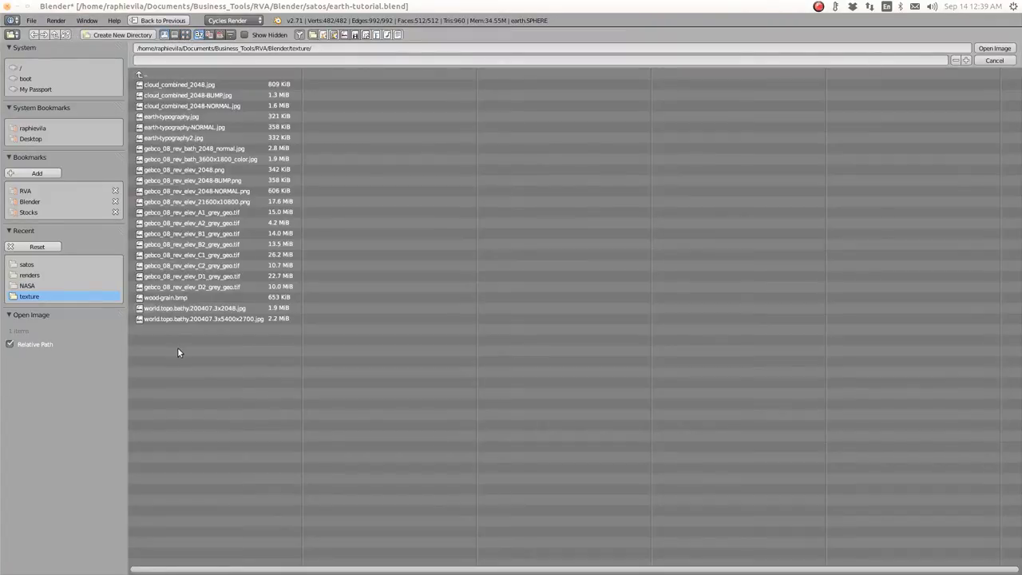
left_click(220, 311)
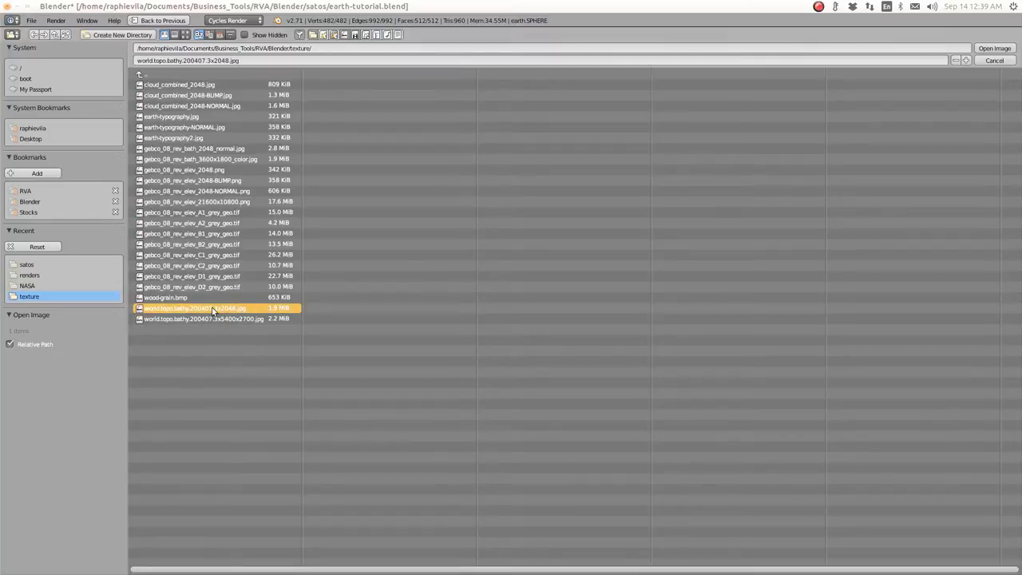
double_click(212, 311)
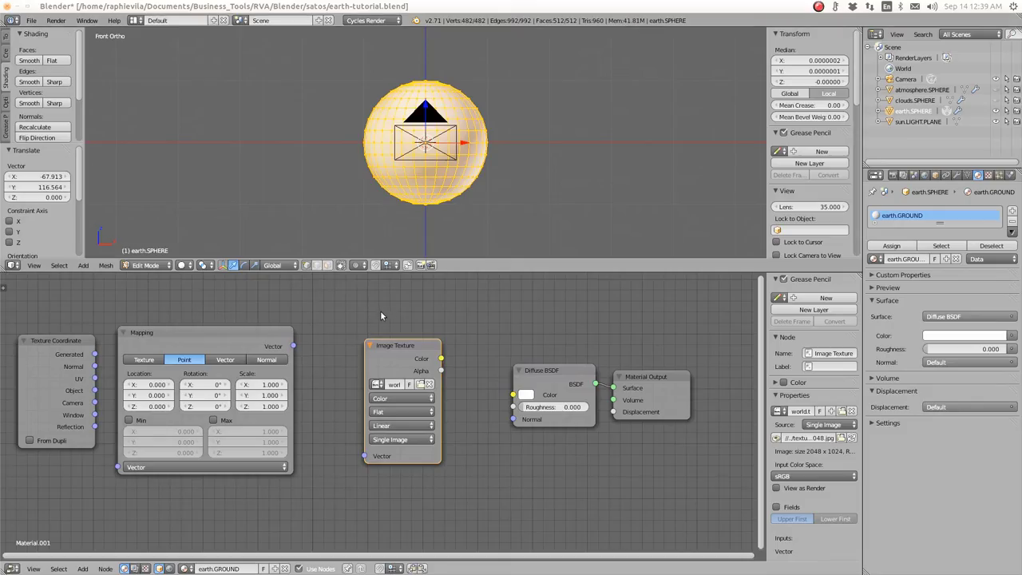
Step: Link the UV output through Mapping and Image Texture into the Diffuse BSDF Color, and show the texture on the sphere in the 3D viewport
left_click_drag(293, 345, 364, 456)
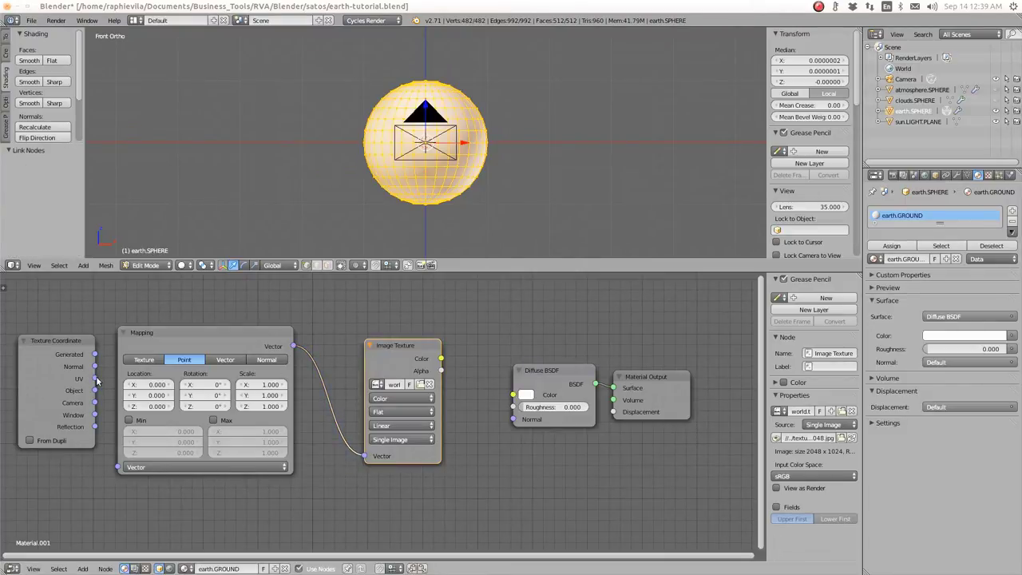
left_click_drag(96, 380, 116, 468)
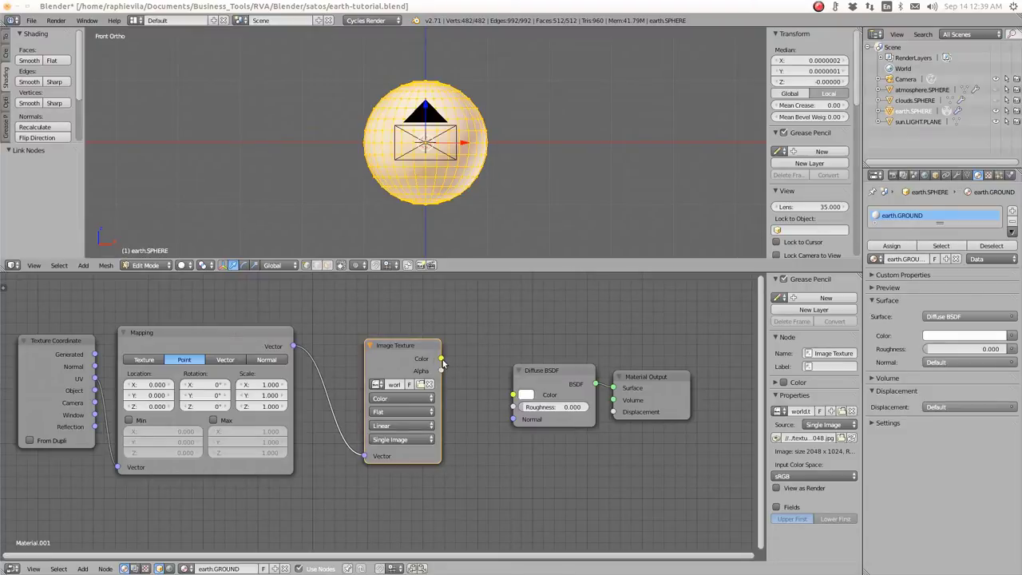
left_click_drag(442, 361, 512, 395)
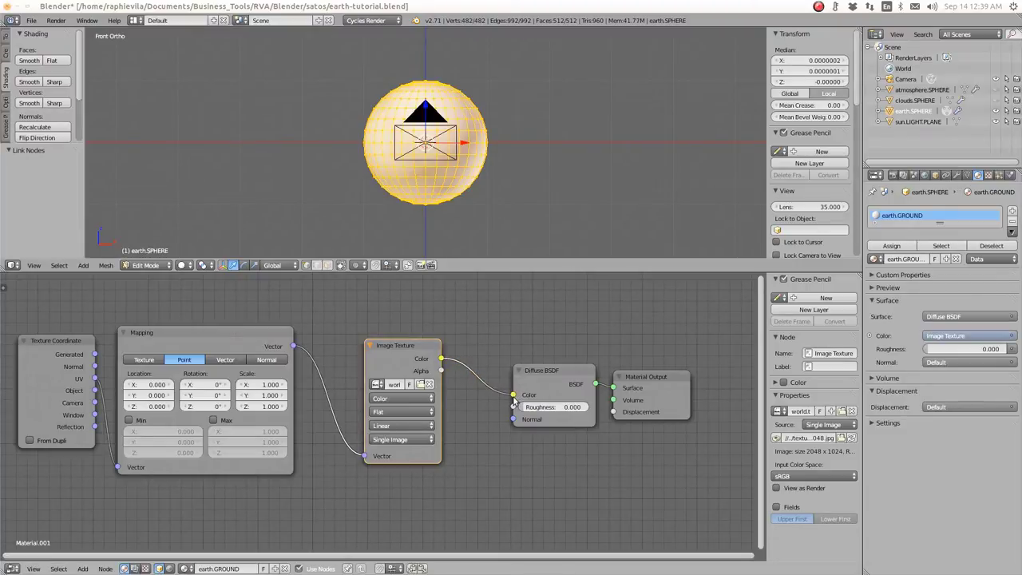
left_click(181, 266)
left_click(189, 216)
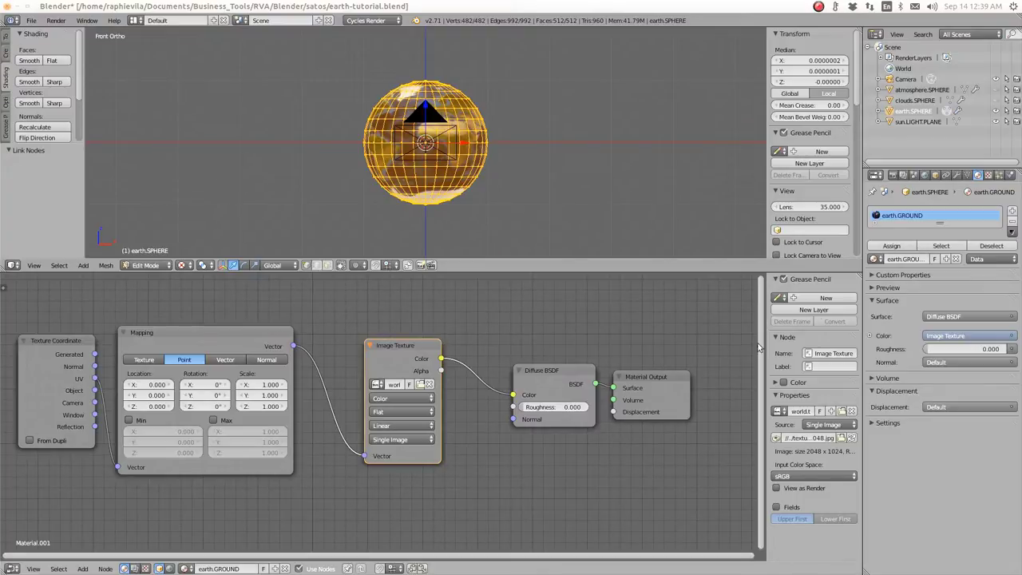
Step: Split the Node Editor into two side-by-side areas without sidebars and turn the second one into a UV/Image Editor
left_click_drag(859, 275, 395, 308)
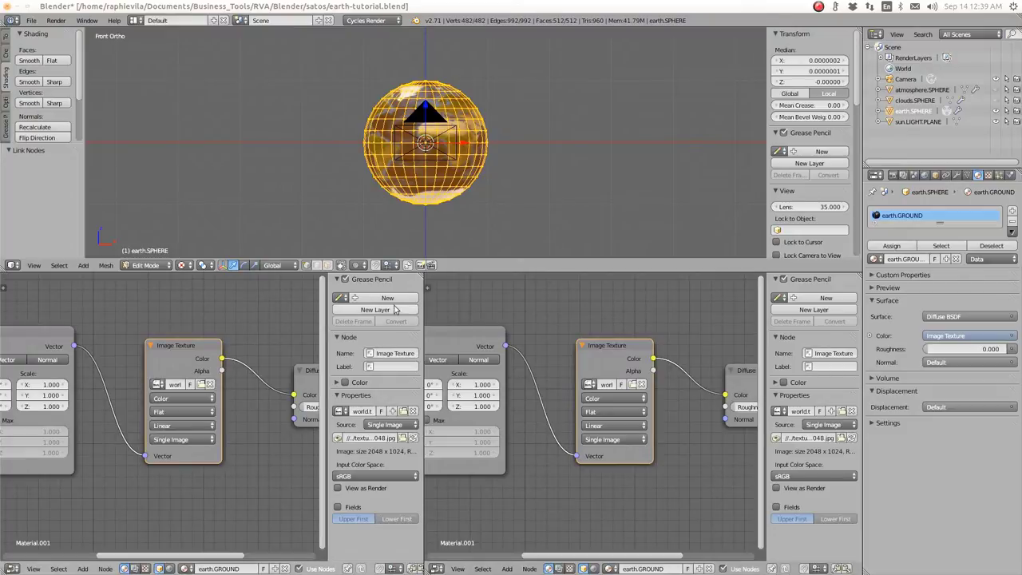
left_click_drag(327, 312, 509, 324)
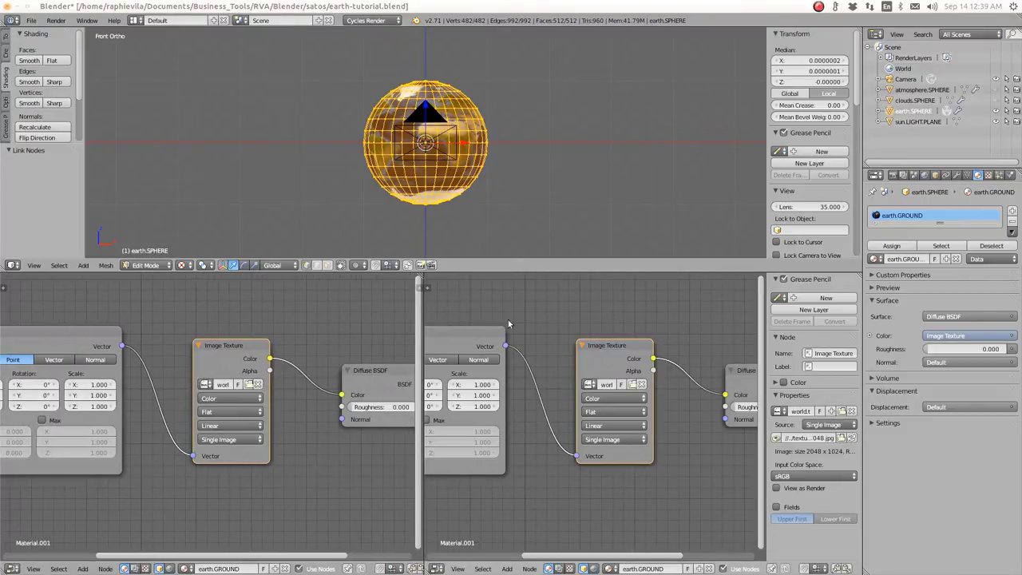
left_click_drag(765, 337, 856, 340)
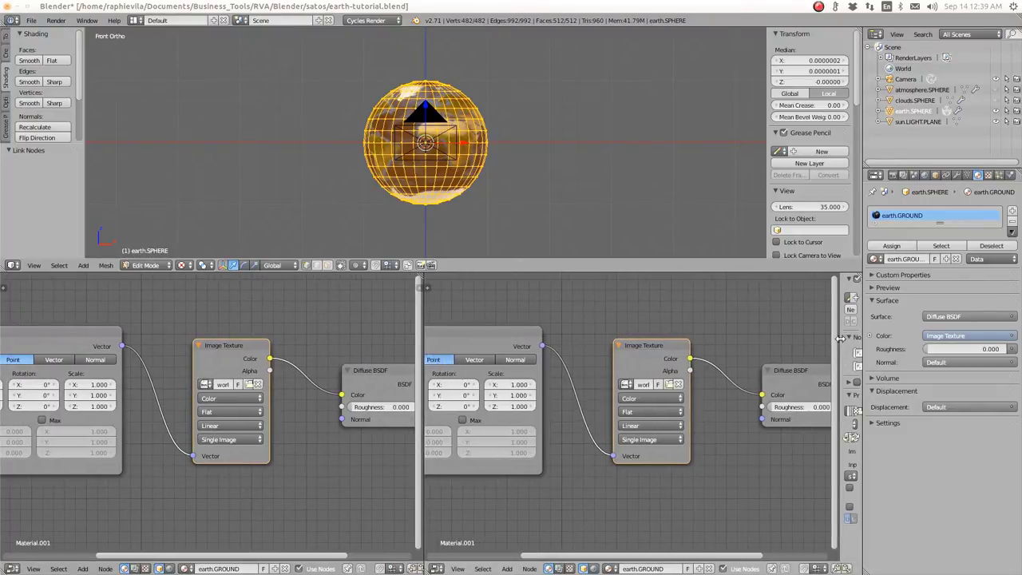
left_click(437, 569)
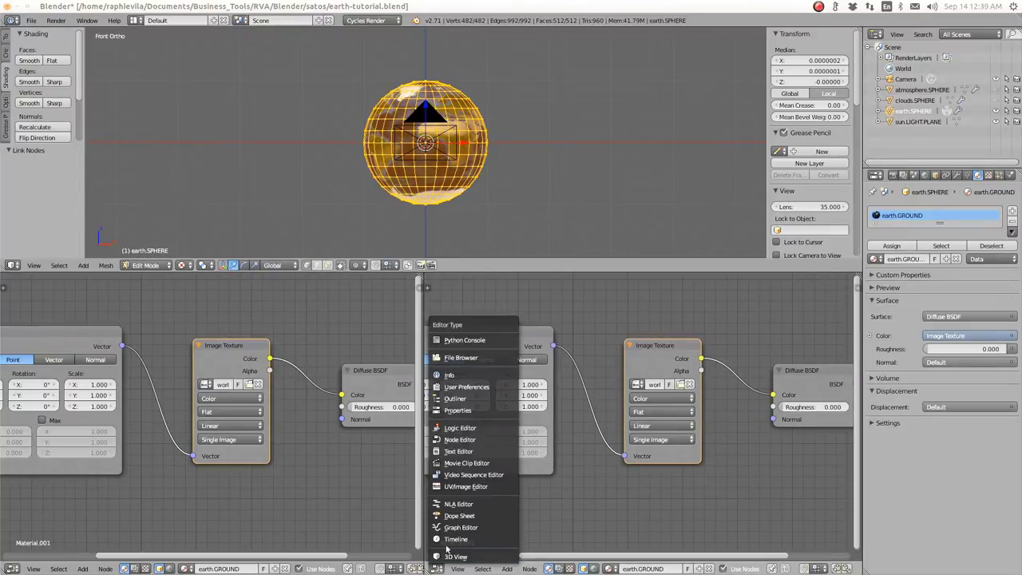
left_click(453, 487)
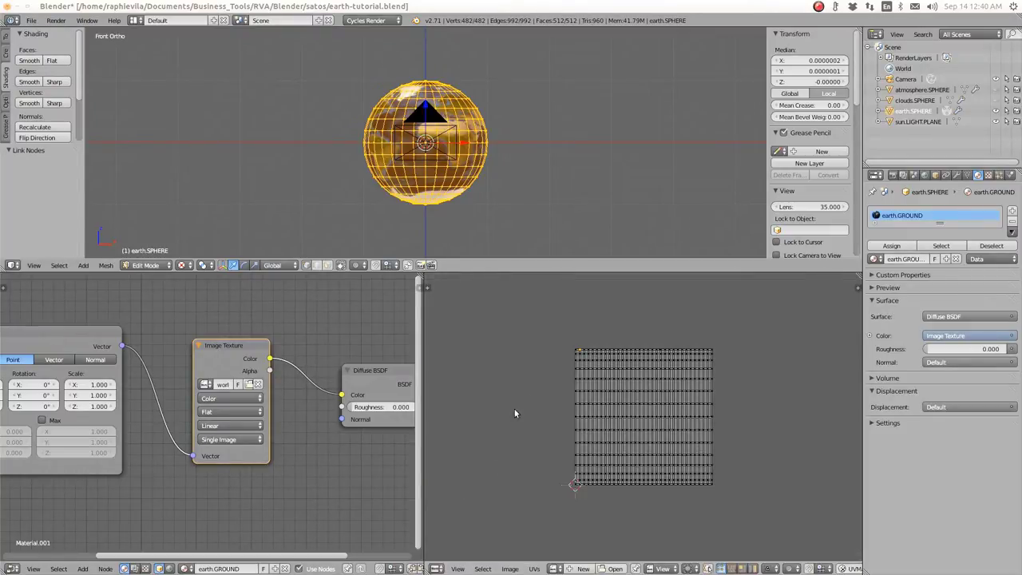
Step: Display world.topo.bathy.200407.3x2048.jpg behind the earth sphere's UV layout in the UV/Image Editor, with the whole map in view
scroll(531, 386, "up", 3)
scroll(532, 386, "down", 2)
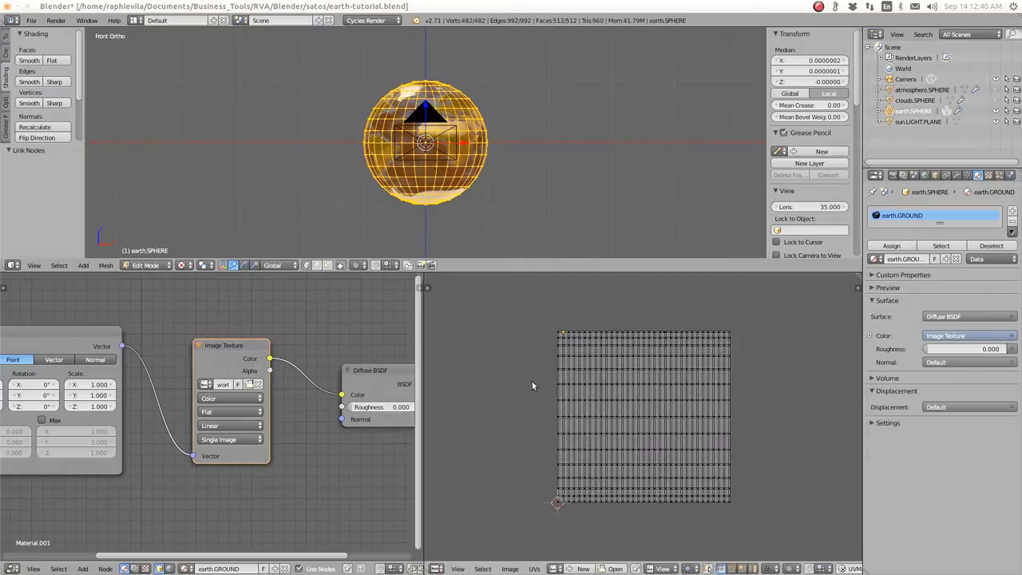
left_click(552, 568)
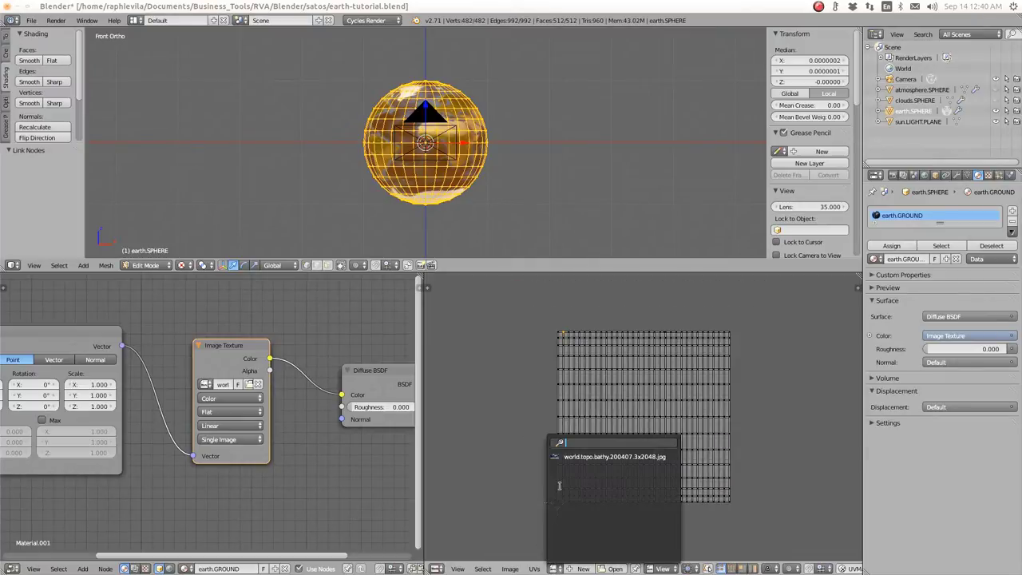
left_click(585, 458)
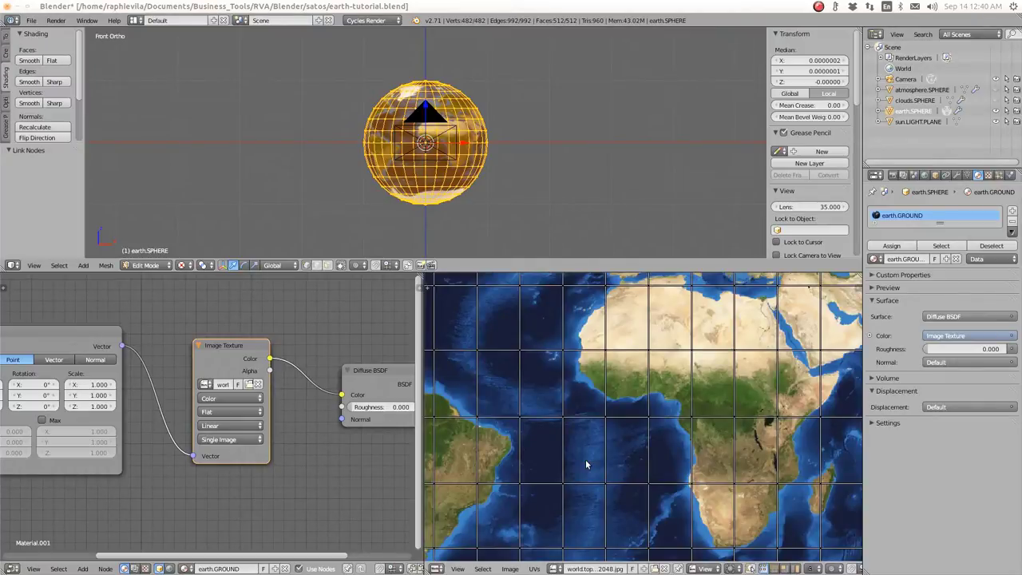
scroll(669, 447, "down", 7)
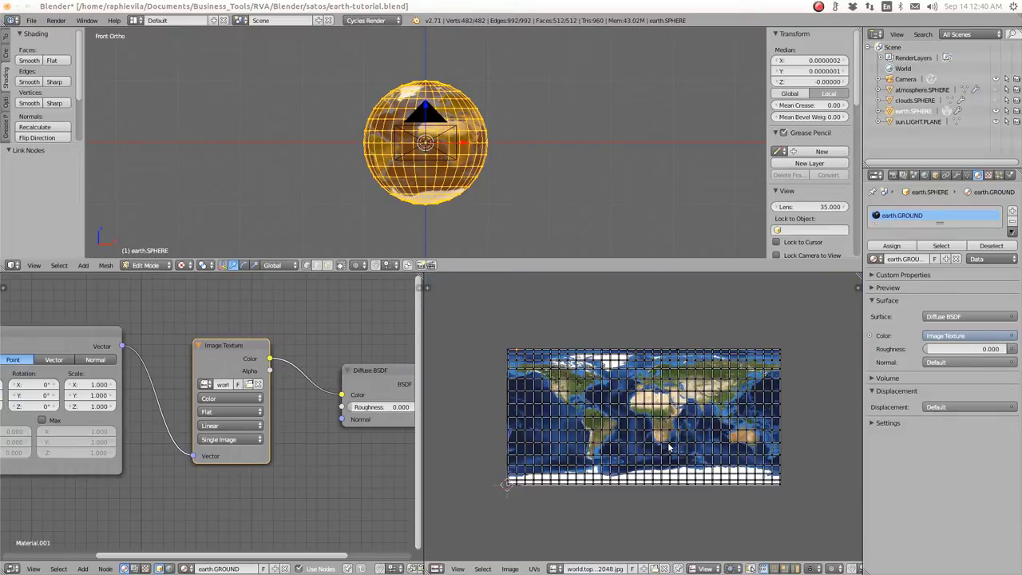
scroll(592, 424, "up", 2)
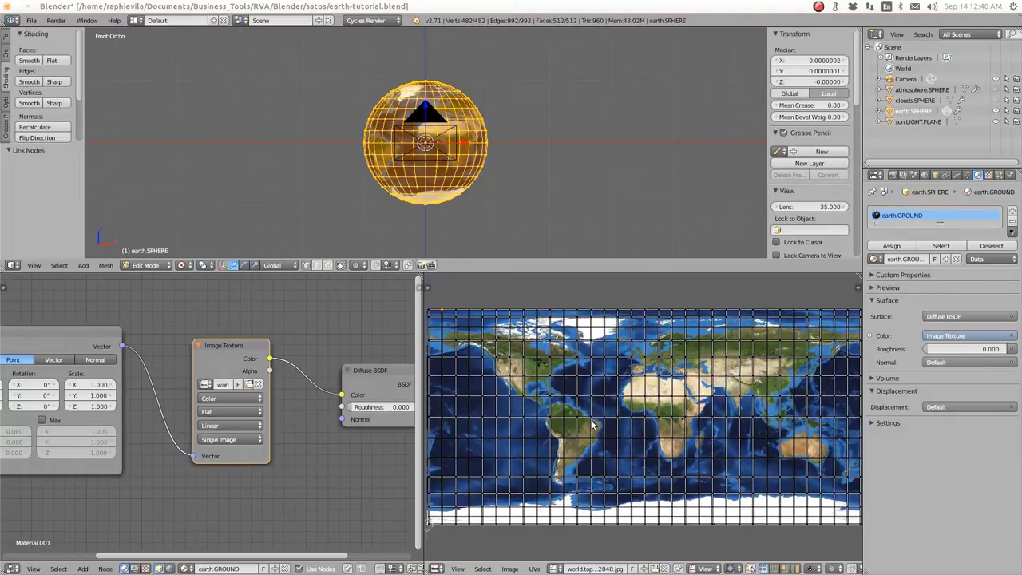
scroll(592, 425, "down", 1)
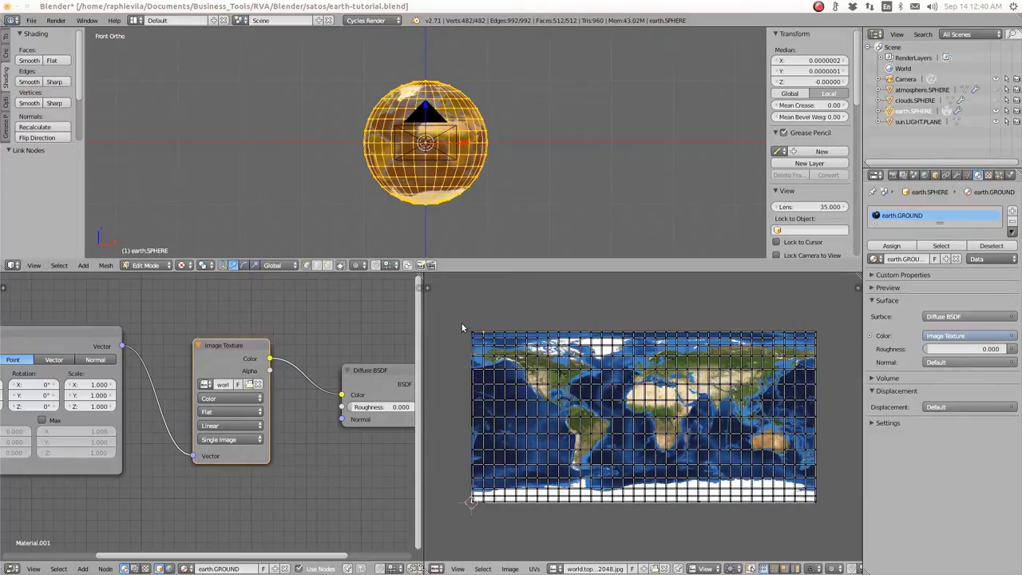
Step: Select the earth sphere's whole UV layout, shift it along X by about -0.006, and save the file over the existing one
scroll(198, 446, "down", 3)
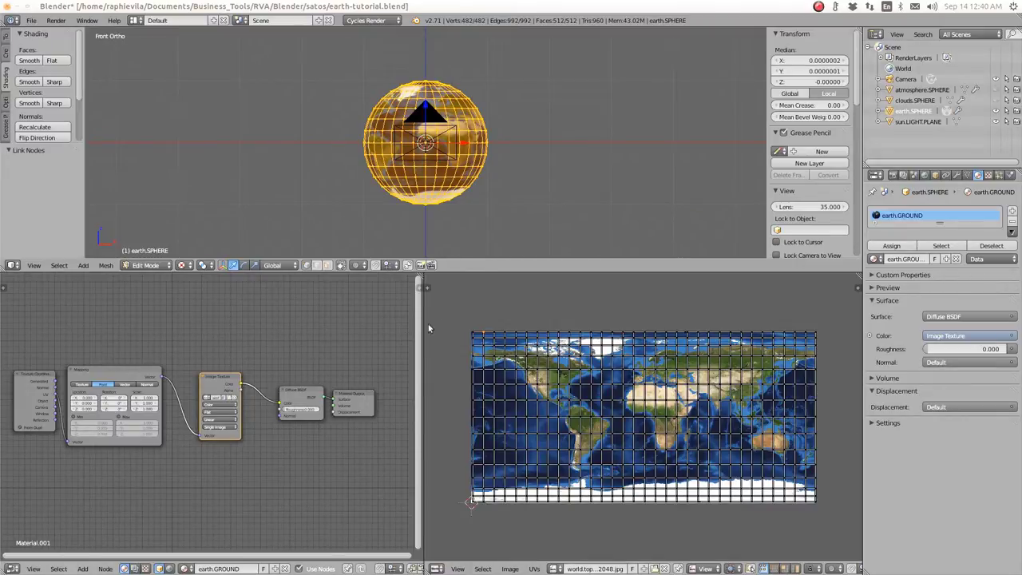
key("a")
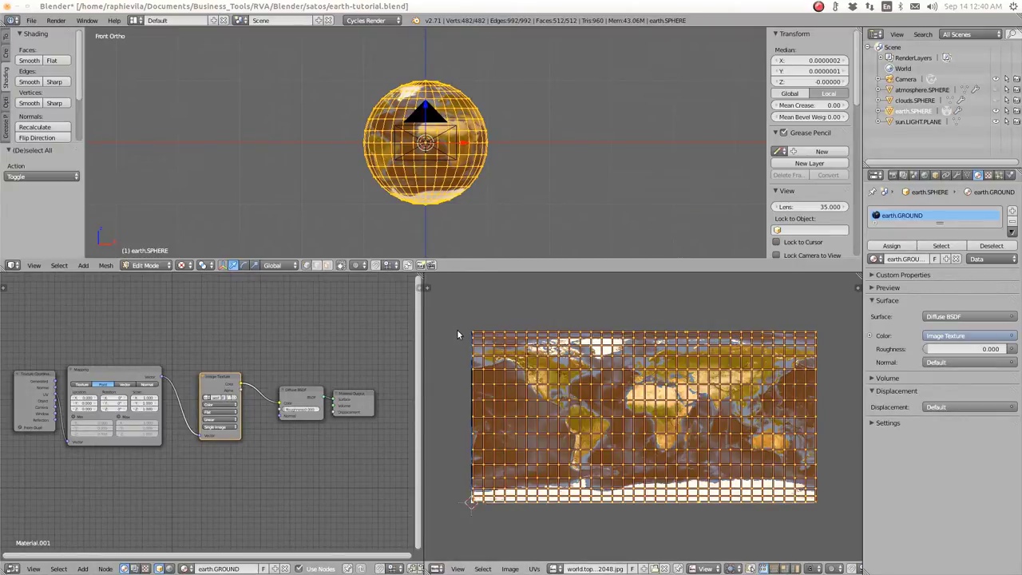
key("g")
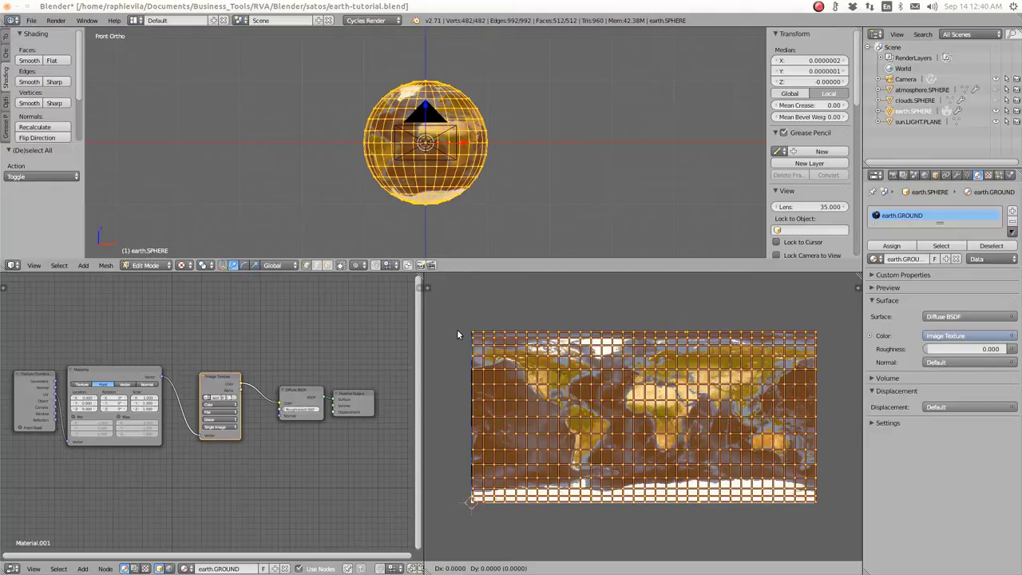
key("x")
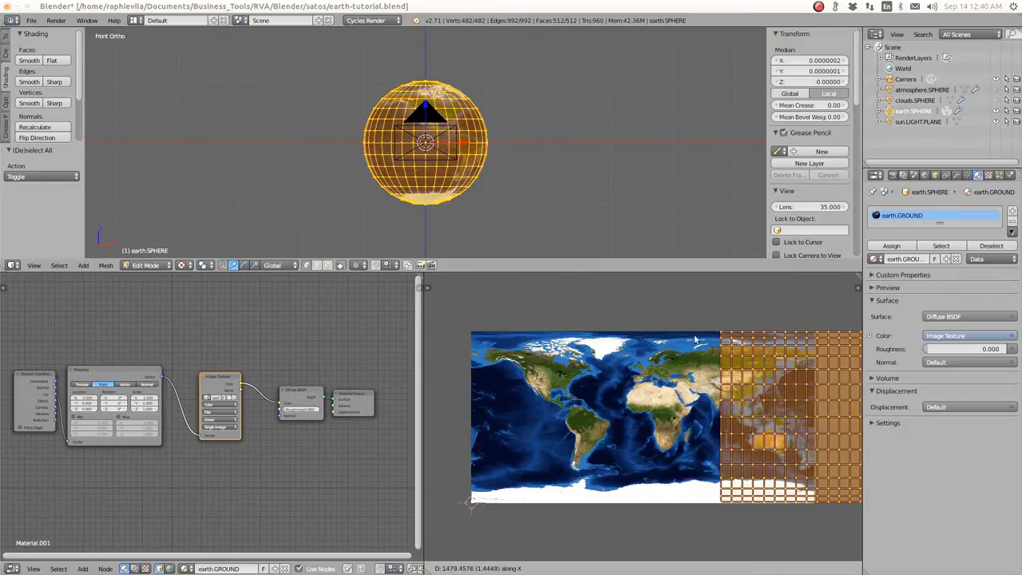
left_click(456, 335)
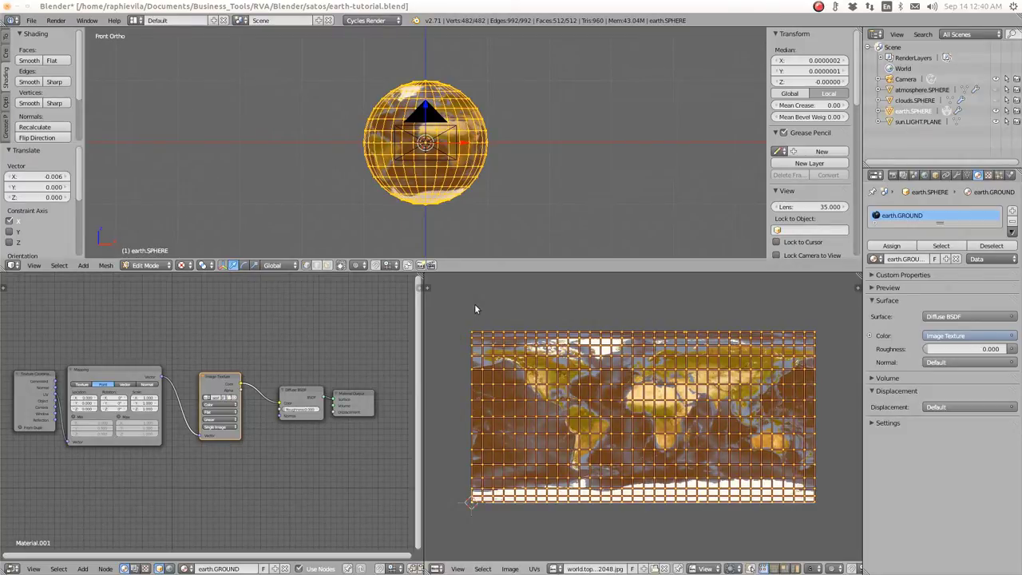
key("ctrl+s")
left_click(474, 304)
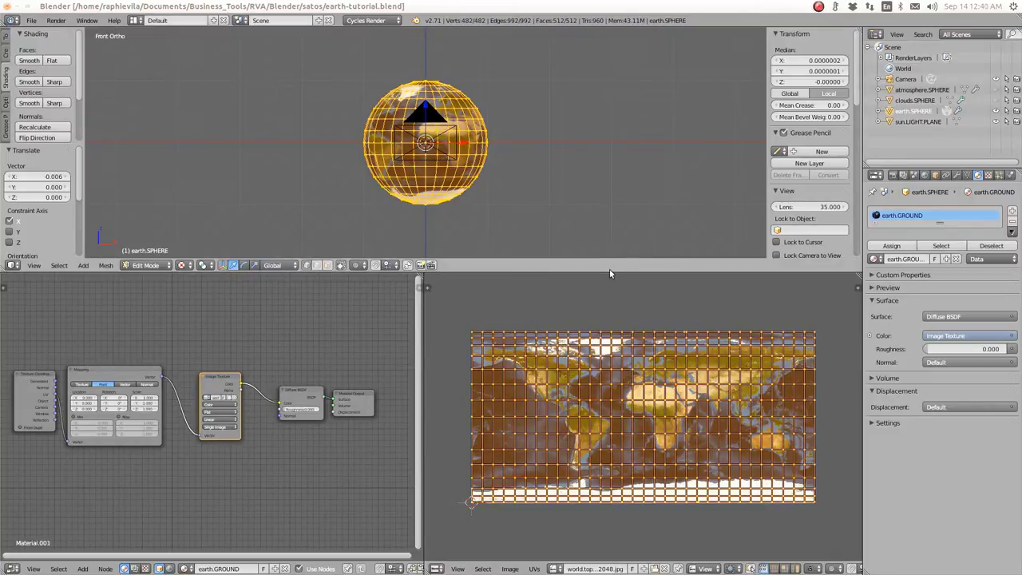
Step: Inspect the map texture on the earth sphere around the pole and Africa, and return to the front view
mouse_move(601, 272)
left_mouse_down()
mouse_move(596, 373)
mouse_move(600, 275)
left_mouse_up()
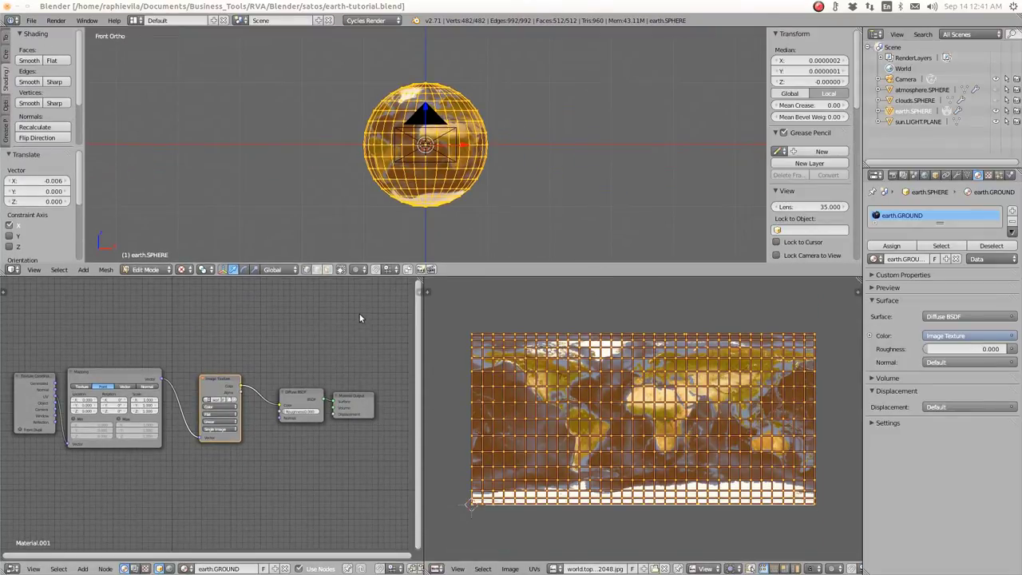
scroll(386, 162, "up", 5)
middle_click_drag(387, 162, 472, 127)
scroll(443, 138, "up", 3)
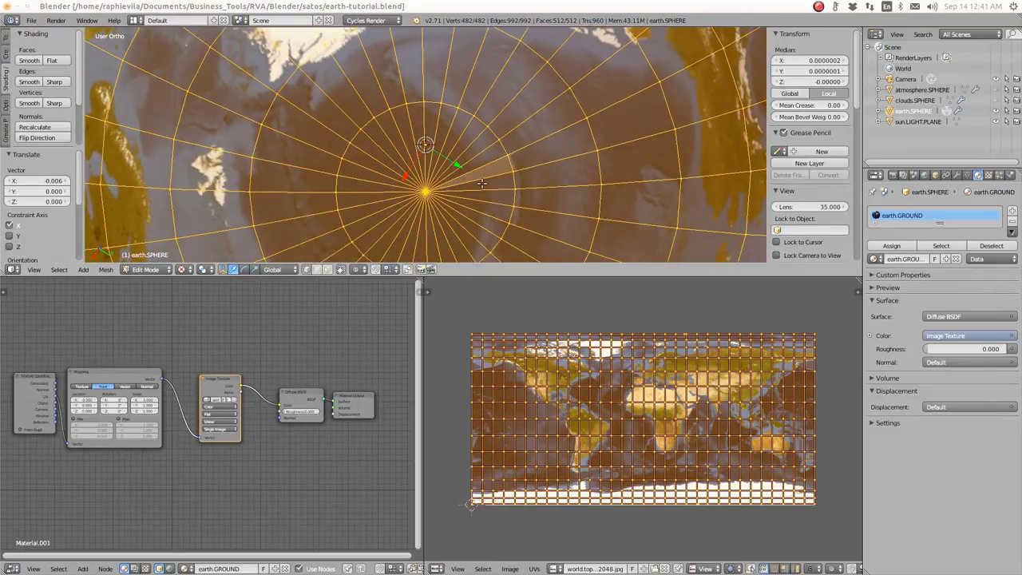
middle_click_drag(479, 184, 447, 159)
scroll(447, 191, "down", 5)
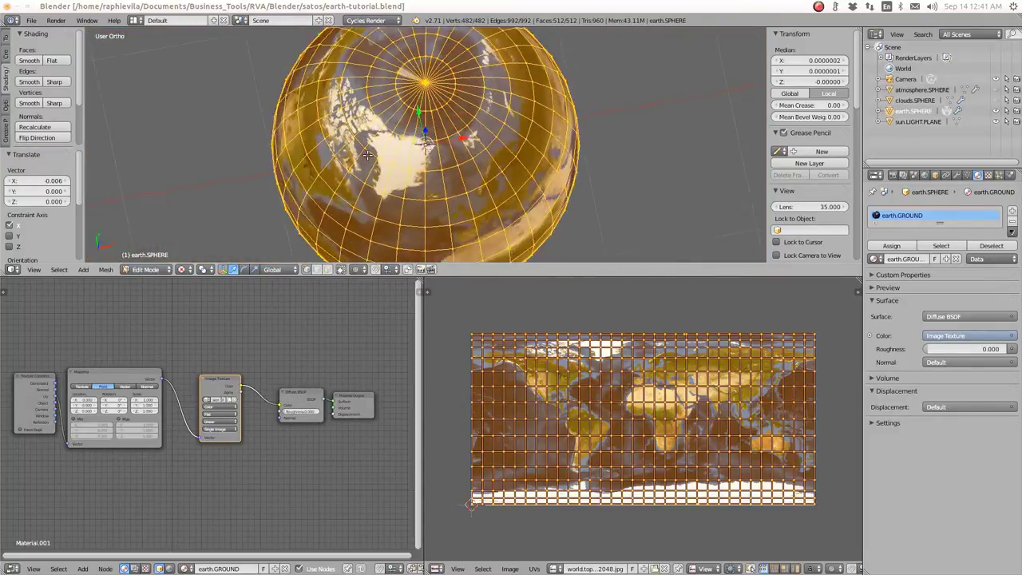
middle_click_drag(375, 184, 343, 131)
scroll(343, 131, "down", 2)
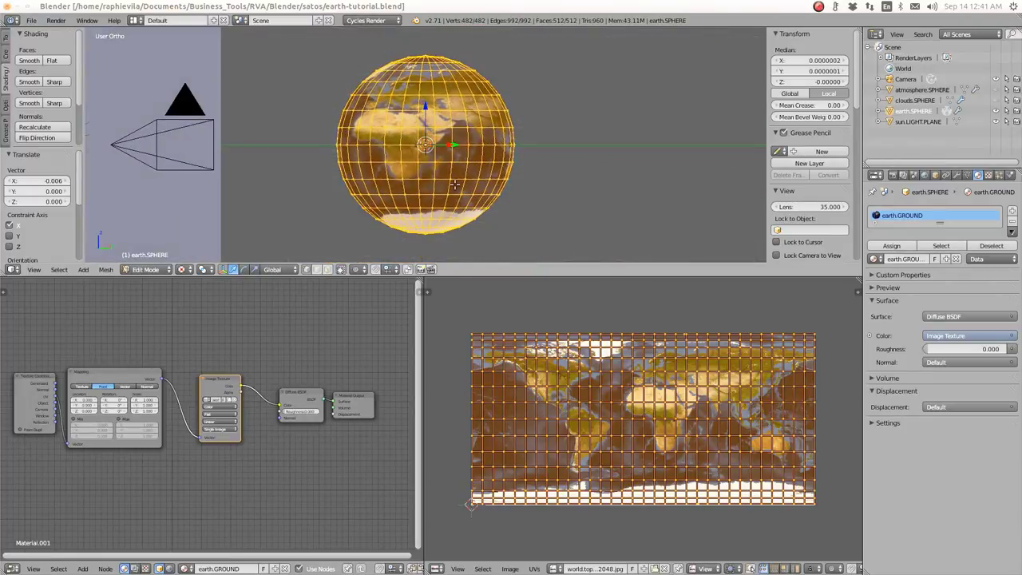
scroll(454, 184, "up", 6)
scroll(311, 176, "down", 2)
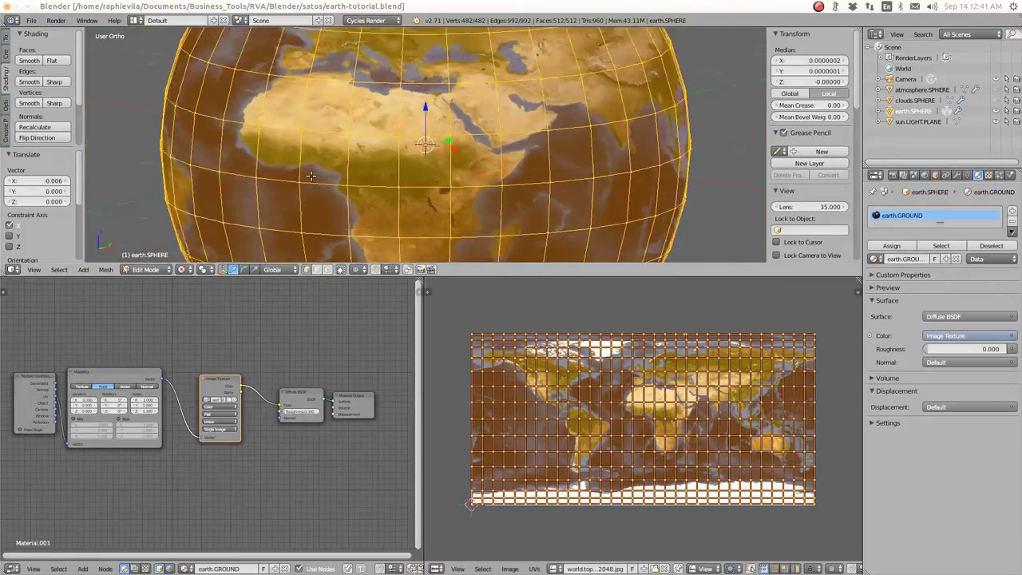
middle_click_drag(310, 175, 401, 174)
scroll(296, 162, "down", 2)
scroll(375, 172, "down", 3)
scroll(375, 173, "up", 1)
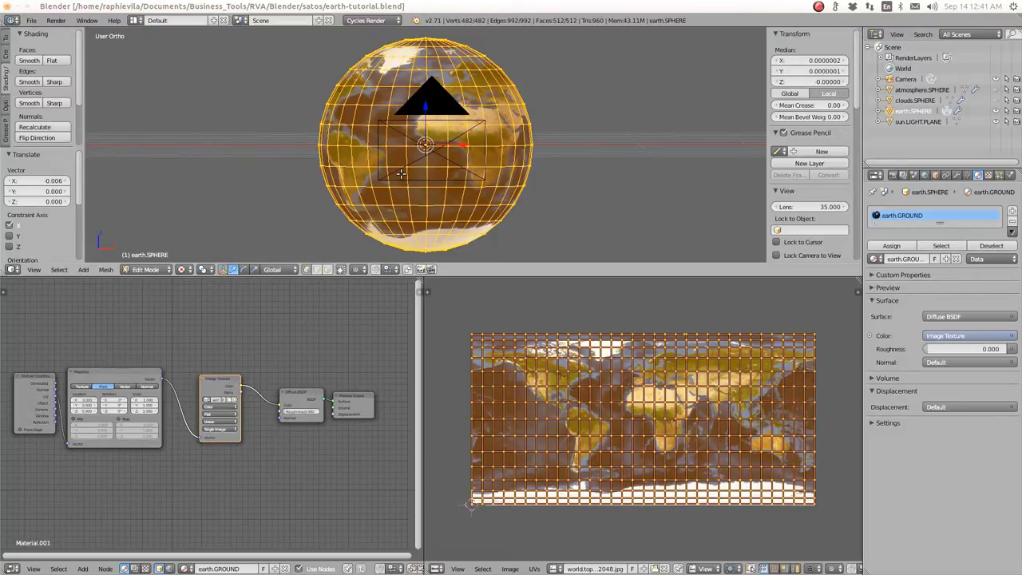
key("KP_1")
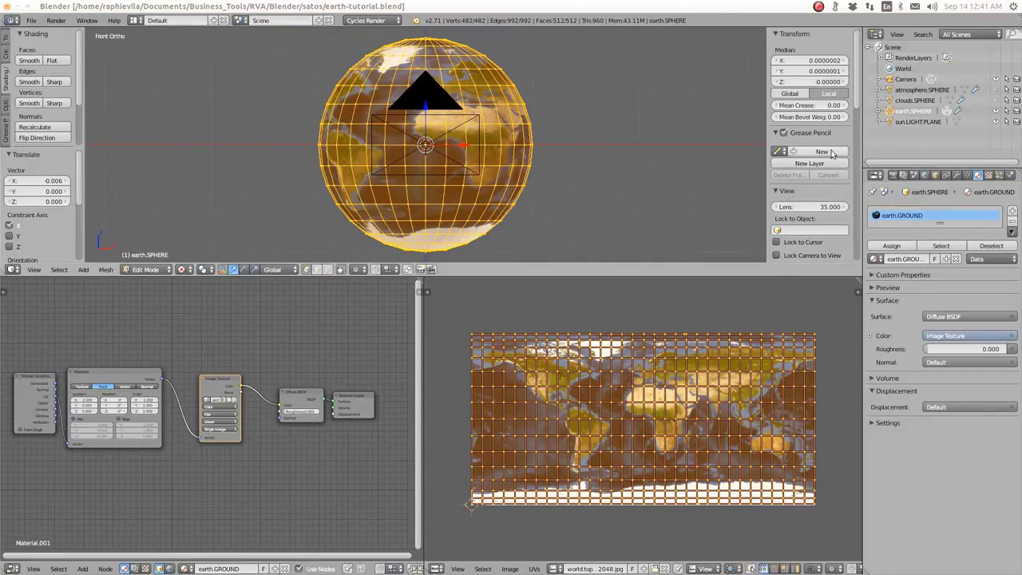
scroll(814, 162, "down", 3)
scroll(816, 162, "up", 3)
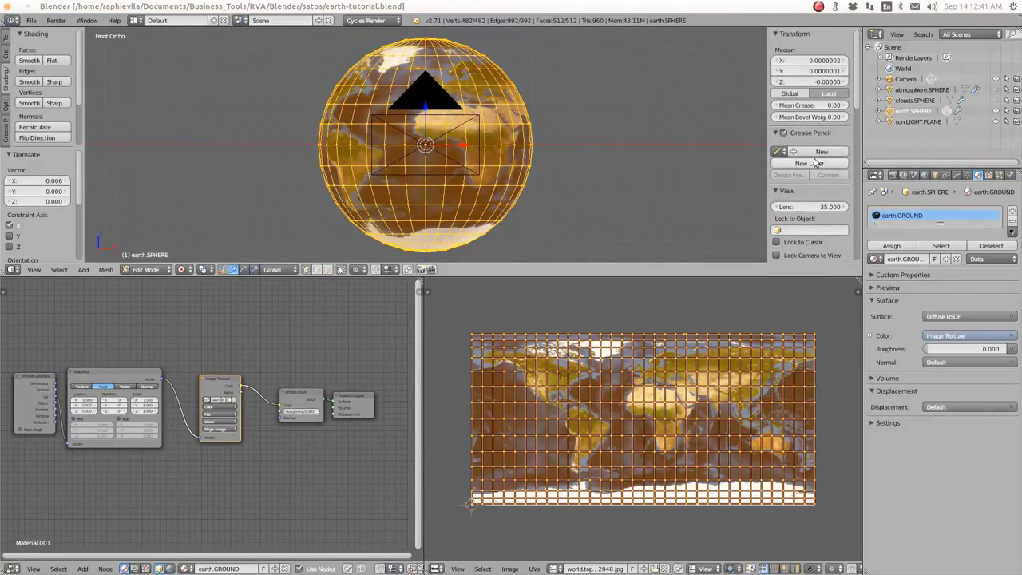
Step: Put the earth sphere in Object Mode, try spinning it around Z, and reset its Z rotation to 0°
left_click(140, 270)
left_click(147, 256)
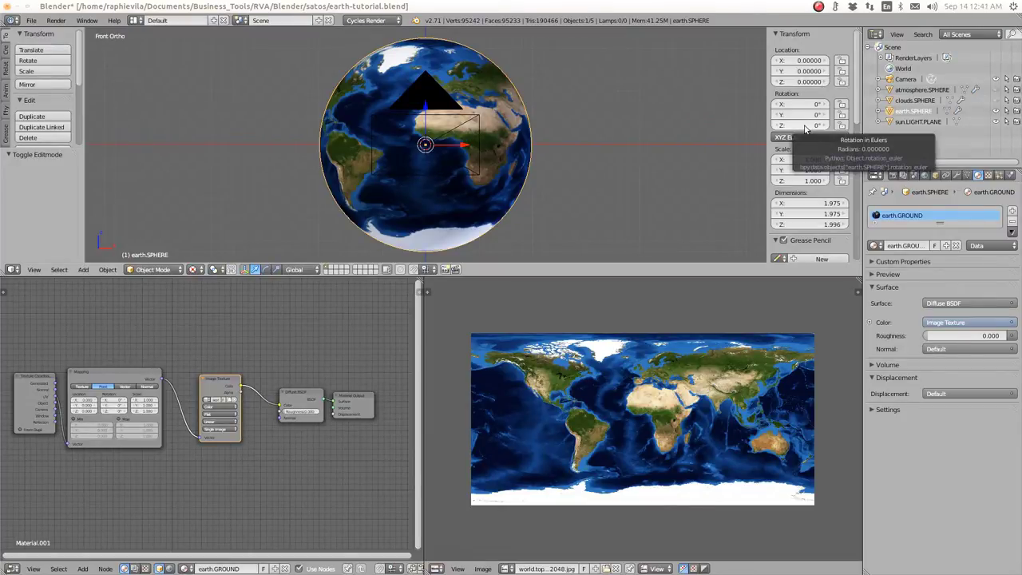
left_click_drag(798, 125, 523, 125)
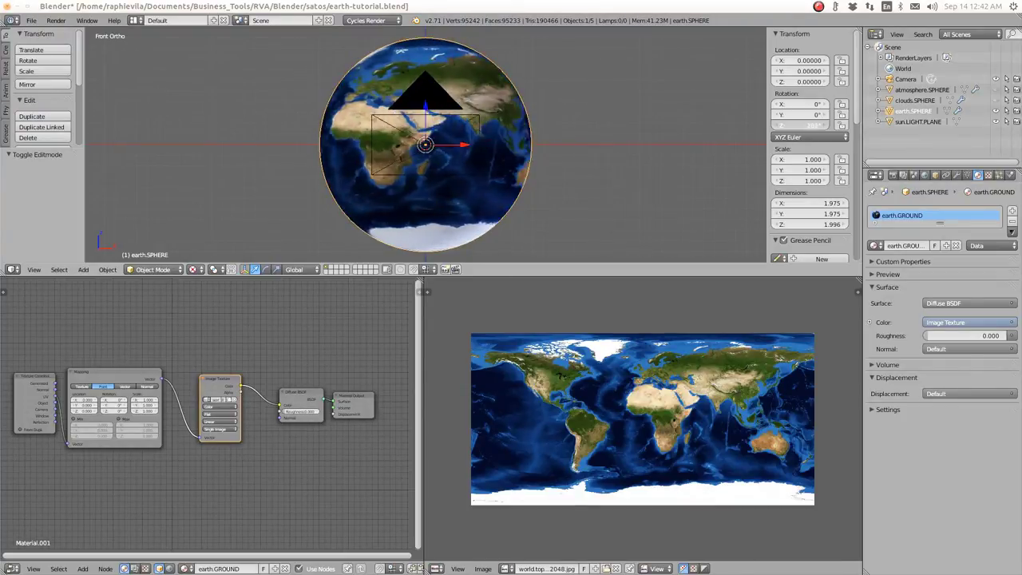
left_click(805, 126)
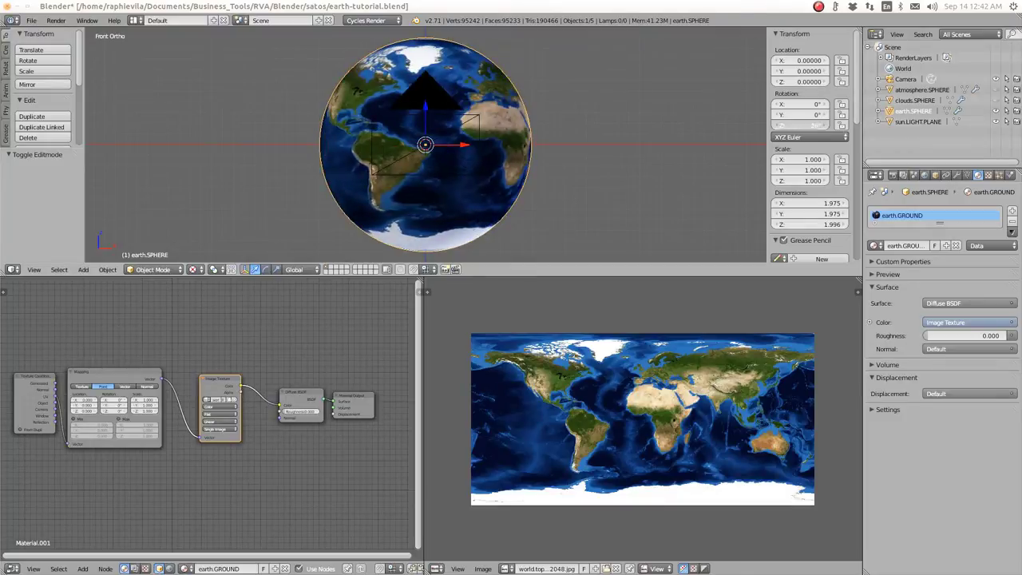
type("0")
key("Return")
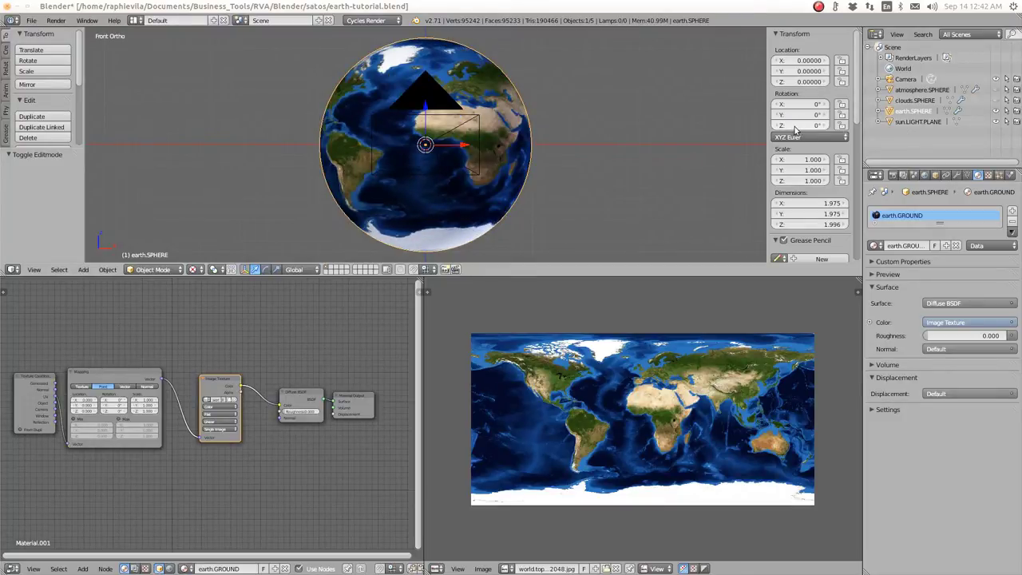
Step: Enter an 80° Z rotation for the earth sphere and reduce it to 43° so South America faces the camera
left_click(817, 125)
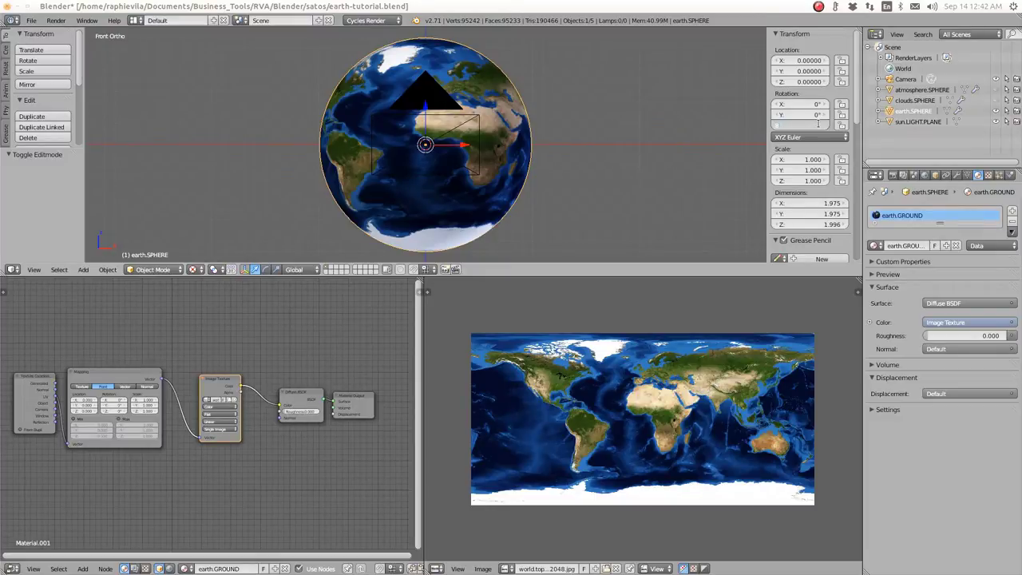
type("80")
key("Return")
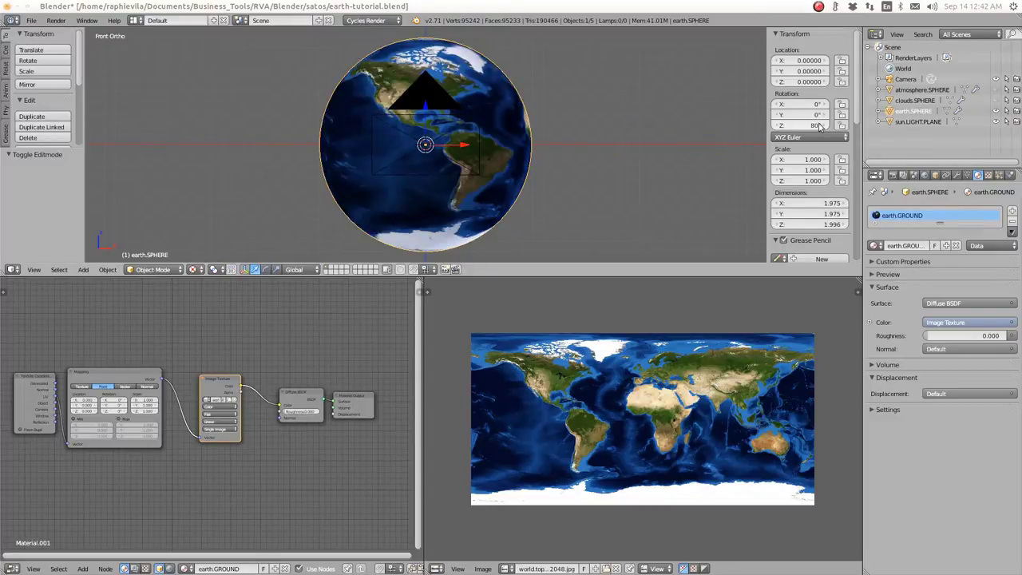
mouse_move(819, 125)
left_mouse_down()
mouse_move(754, 124)
mouse_move(770, 124)
left_mouse_up()
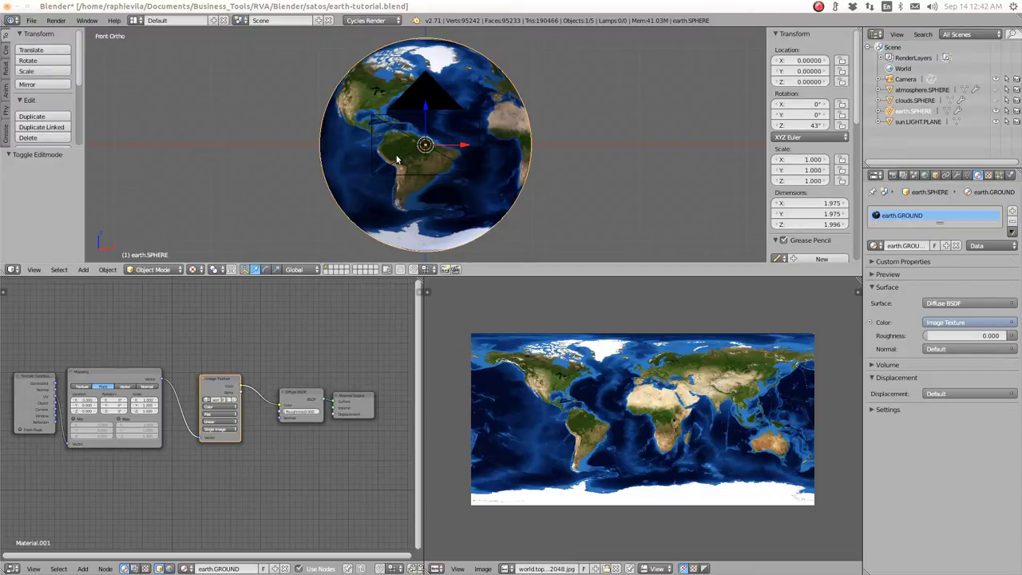
Step: Move the Texture Coordinate, Mapping and Image Texture nodes higher and shift Diffuse BSDF slightly towards Material Output to make room
left_click_drag(14, 381, 16, 332)
left_click_drag(95, 375, 90, 327)
left_click_drag(214, 386, 177, 334)
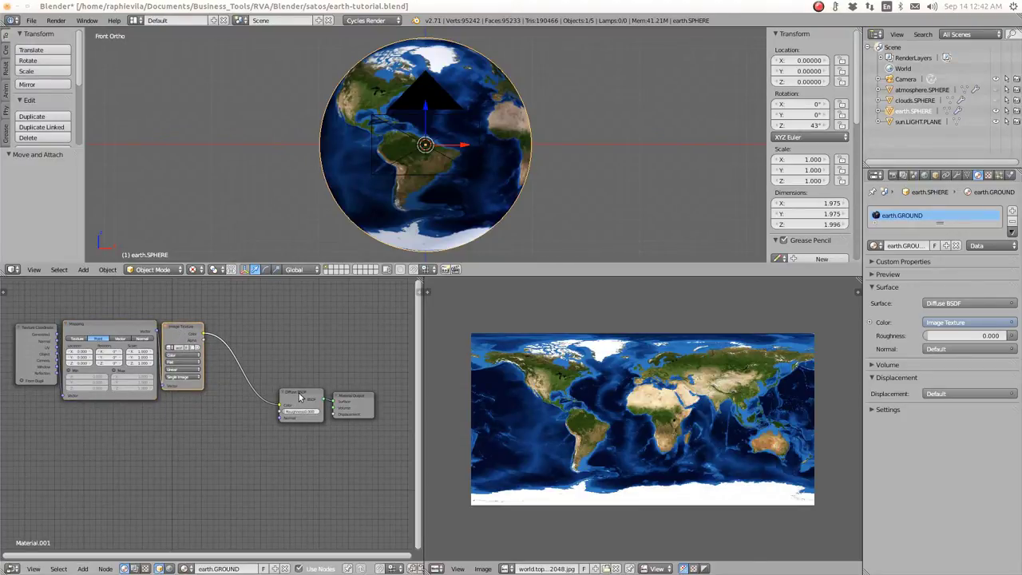
mouse_move(299, 397)
left_mouse_down()
mouse_move(287, 396)
mouse_move(305, 397)
left_mouse_up()
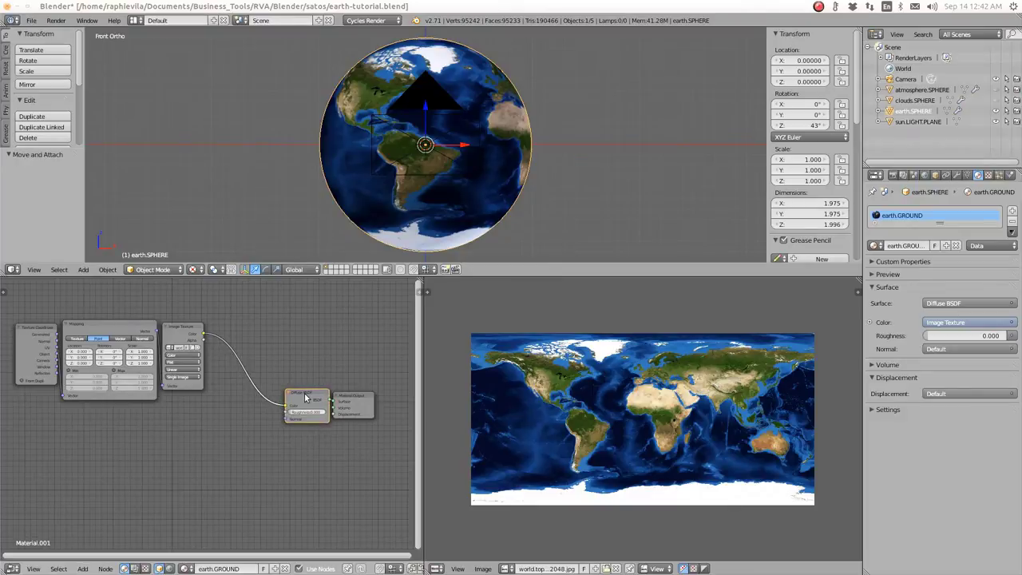
left_click_drag(171, 332, 180, 341)
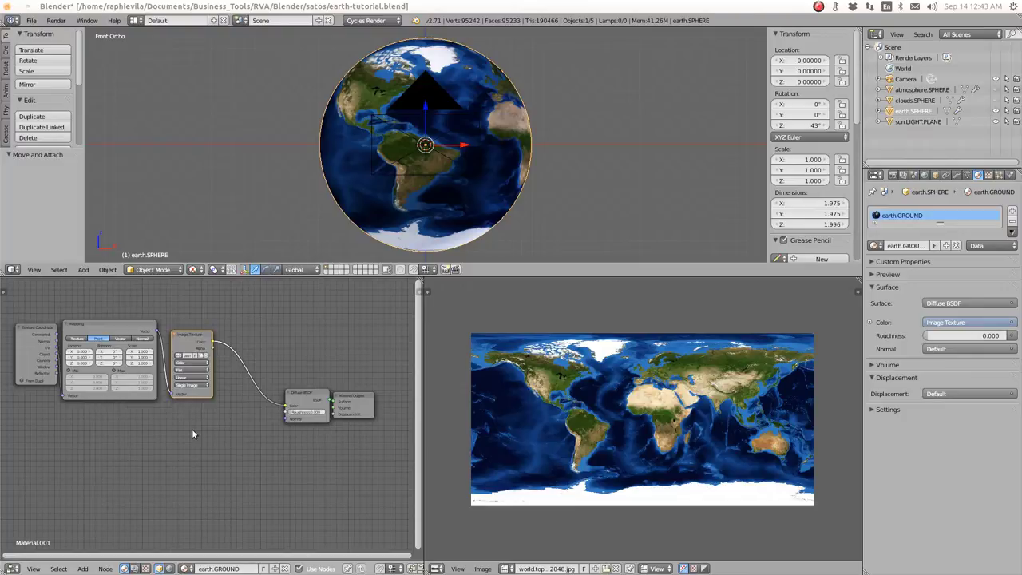
Step: Switch to GIMP and save the open earth.xcf composition
key("alt+Tab")
key("alt+Tab")
key("alt+Tab")
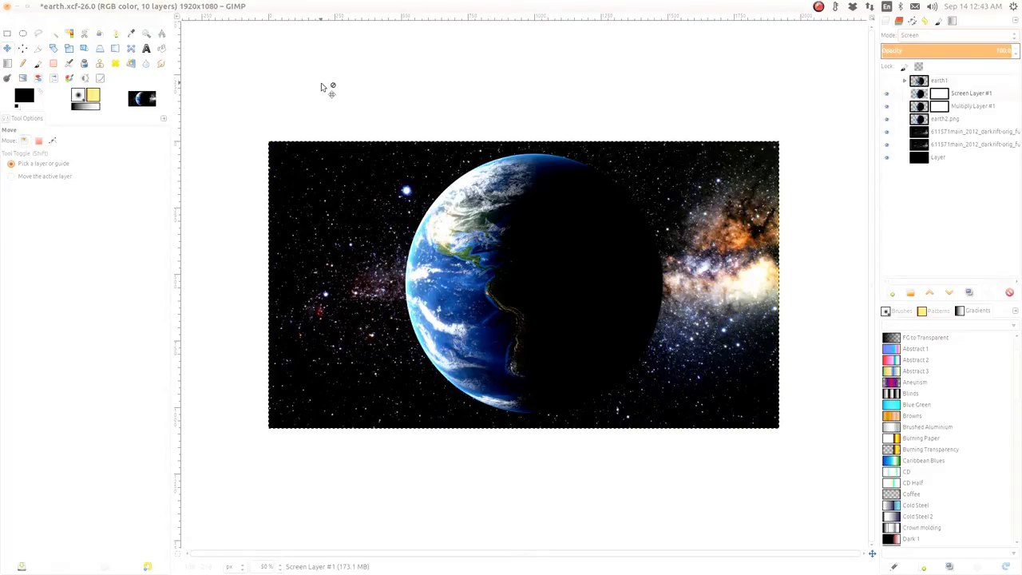
key("ctrl+s")
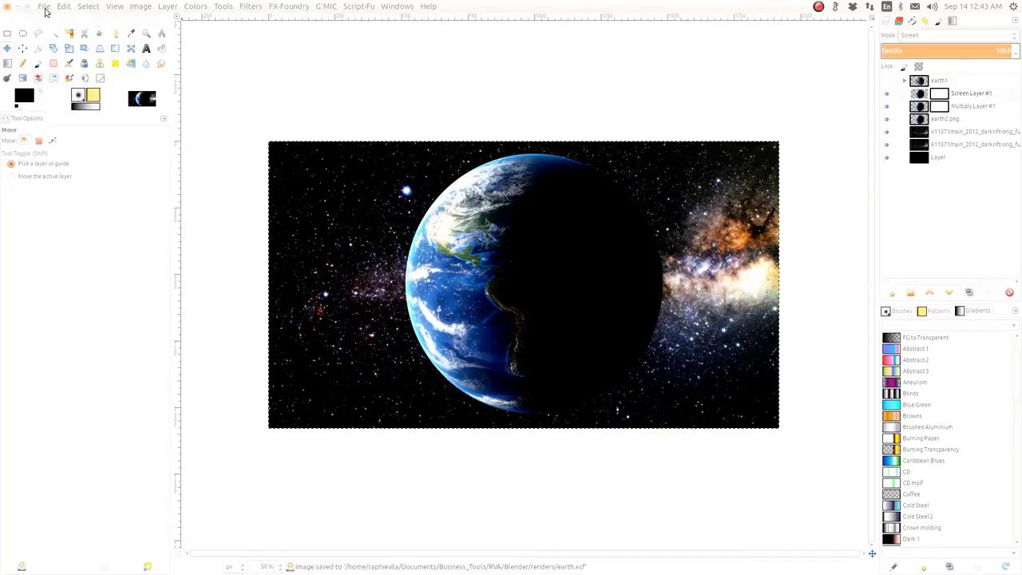
Step: Open the elevation map gebco_08_rev_elev_2048.png from the Blender/texture folder
left_click(44, 6)
left_click(56, 40)
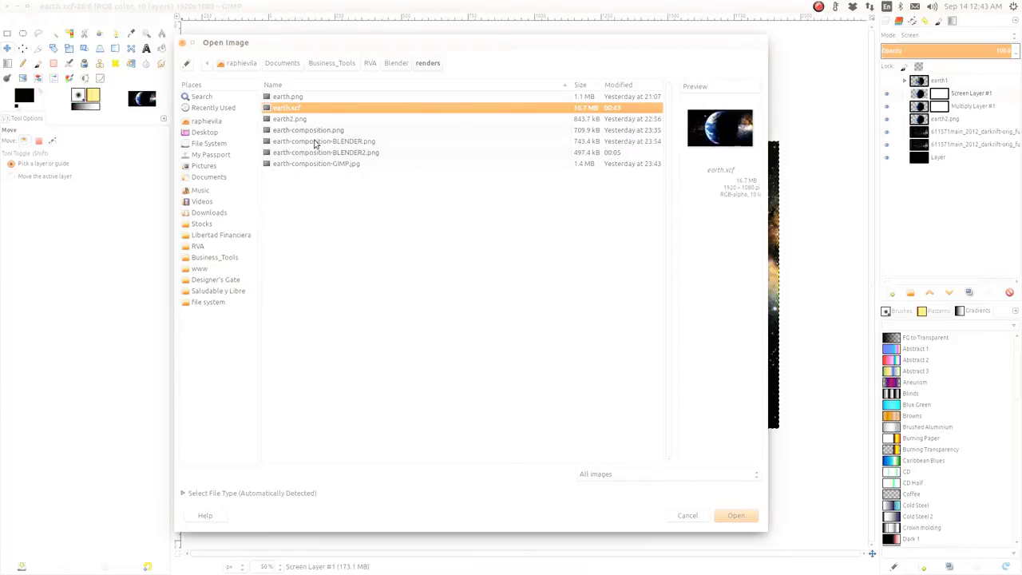
left_click(398, 64)
double_click(284, 119)
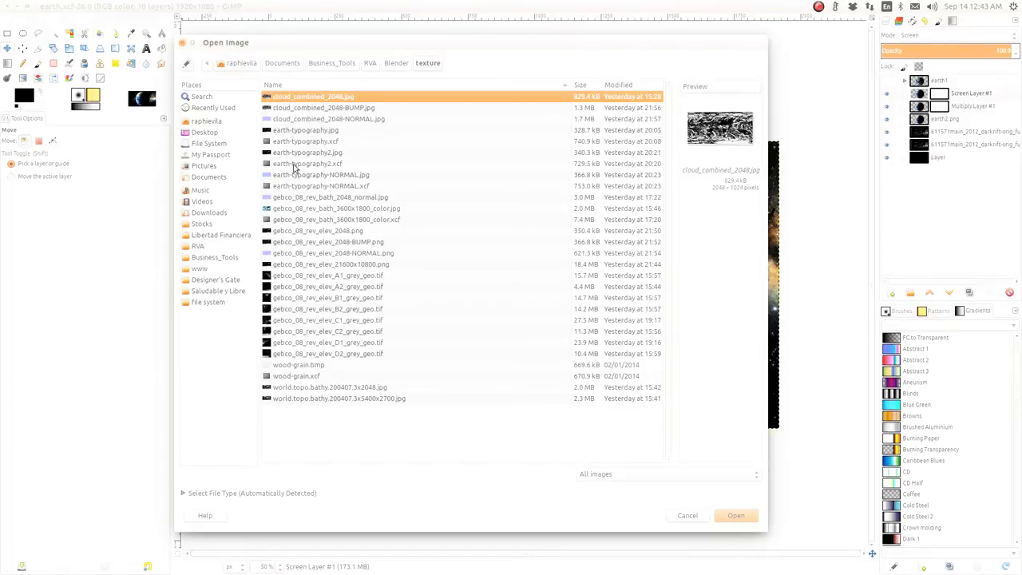
left_click(300, 231)
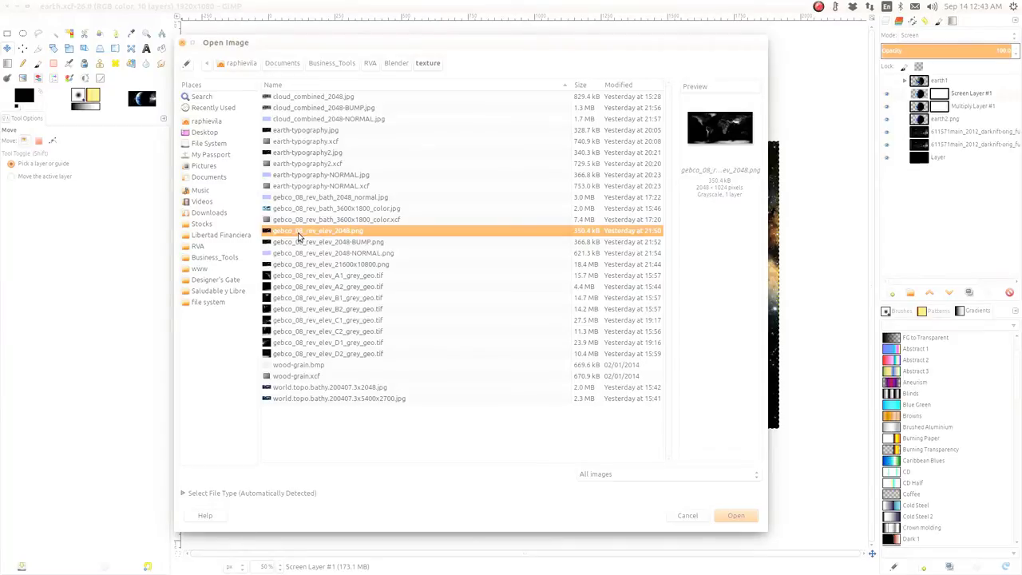
left_click(736, 516)
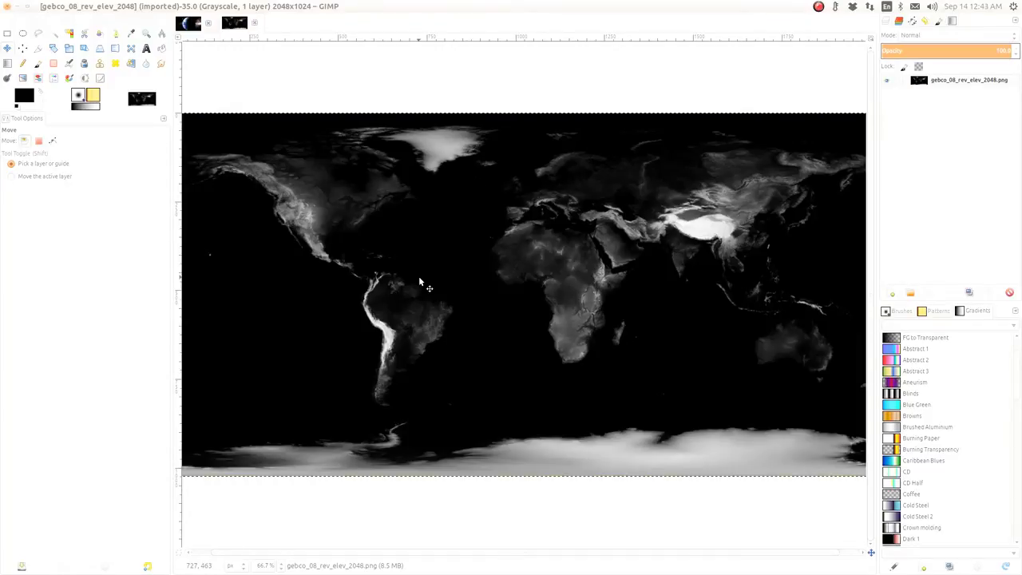
Step: Check the elevation map's pixel dimensions in Scale Image without rescaling, and examine the relief of western North America up close
key("alt+i")
key("s")
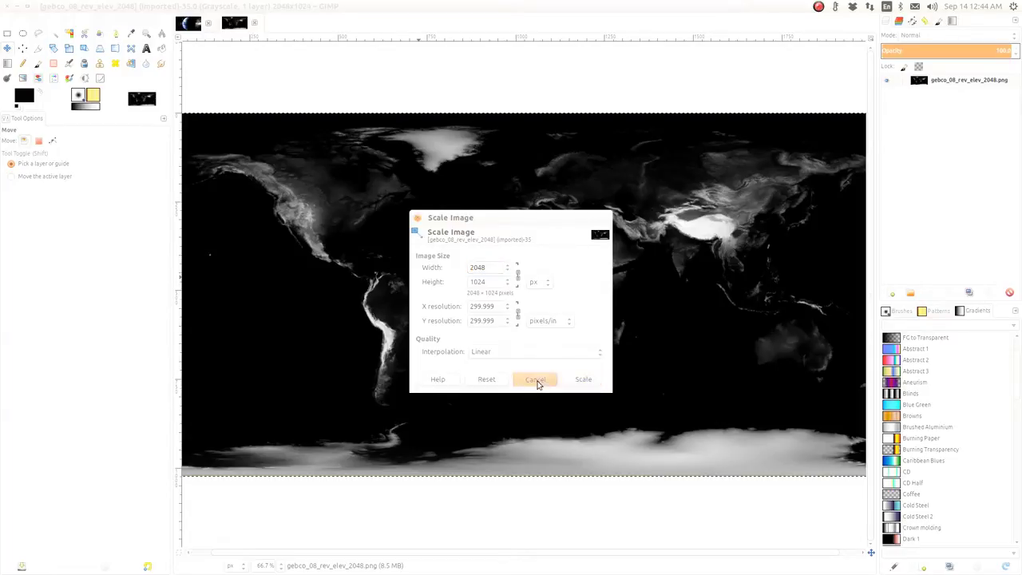
left_click(536, 381)
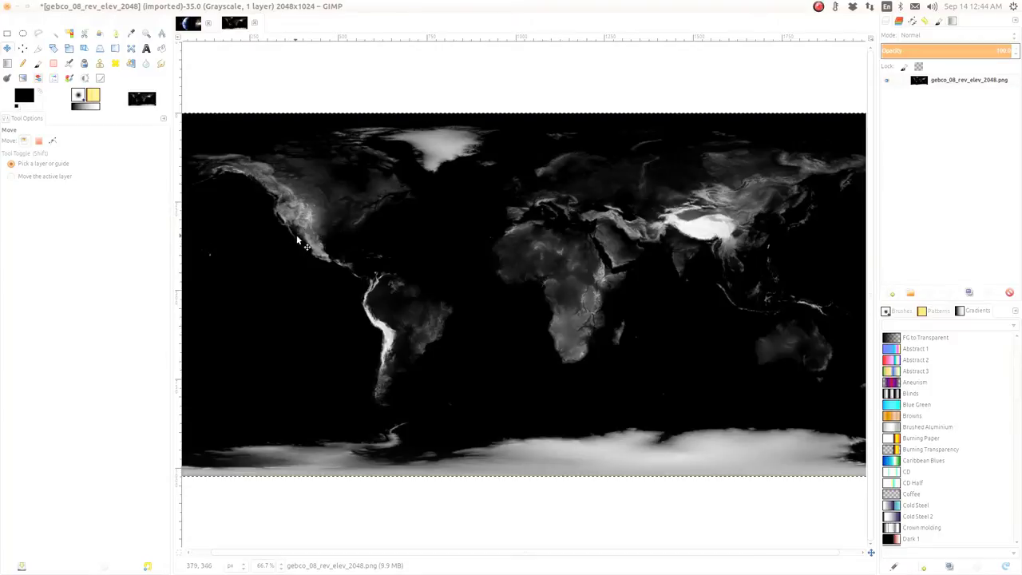
scroll(302, 244, "up", 6, "ctrl")
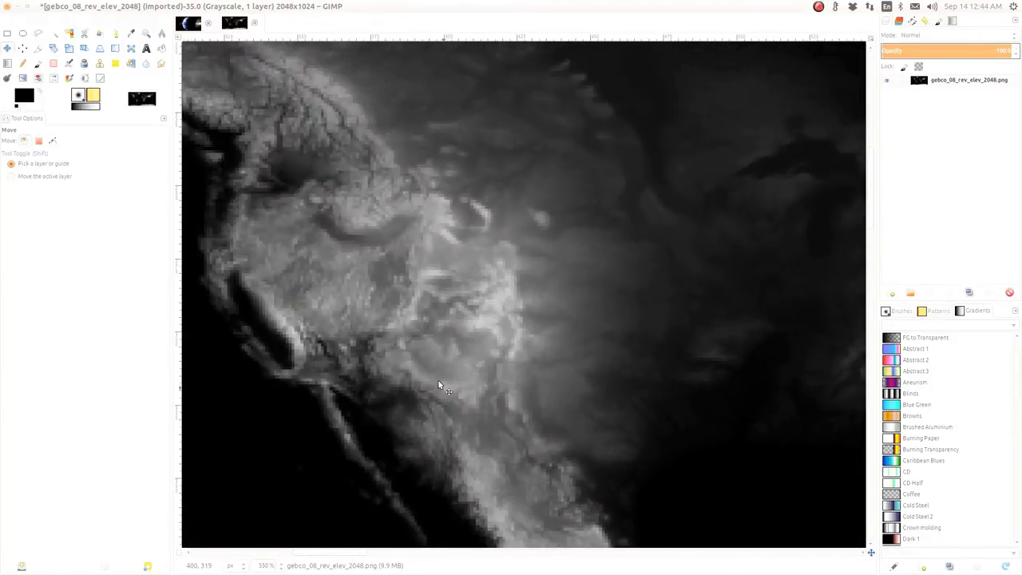
Step: Examine the terrain of western North America on the grayscale elevation map at different magnifications
scroll(437, 385, "down", 5, "ctrl")
scroll(399, 319, "up", 3, "ctrl")
middle_click_drag(395, 286, 637, 361)
scroll(415, 339, "down", 3, "ctrl")
scroll(408, 338, "up", 3, "ctrl")
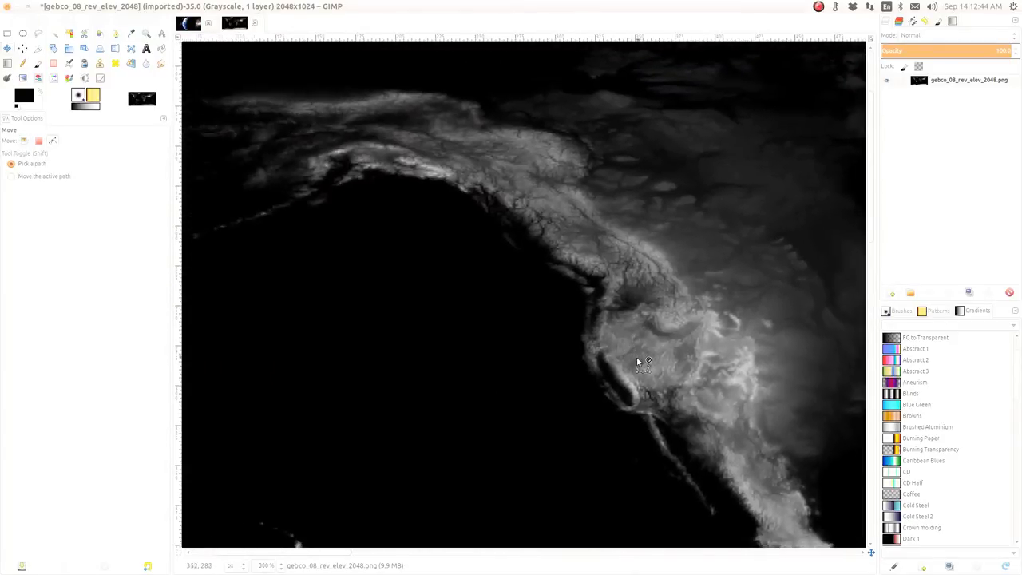
scroll(433, 358, "down", 4, "ctrl")
middle_click_drag(490, 359, 490, 210)
scroll(432, 432, "up", 4, "ctrl")
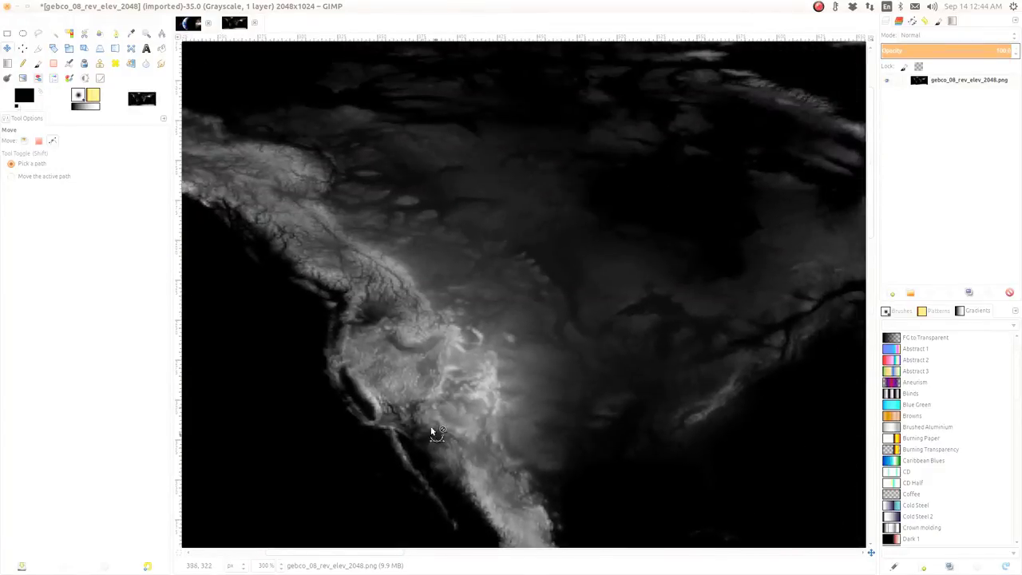
scroll(432, 432, "down", 4, "ctrl")
scroll(399, 404, "up", 4, "ctrl")
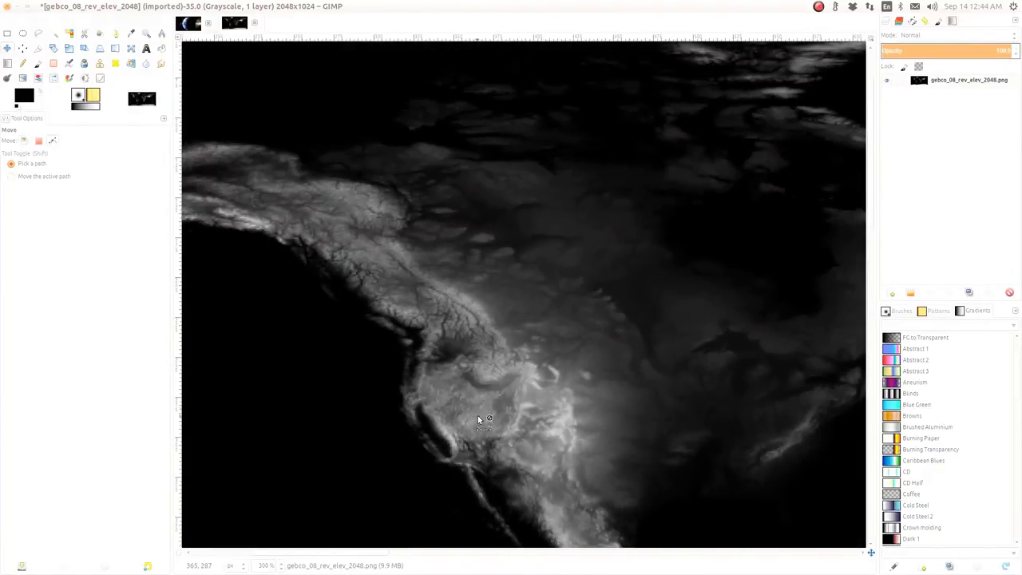
scroll(478, 419, "down", 4, "ctrl")
scroll(461, 397, "up", 6, "ctrl")
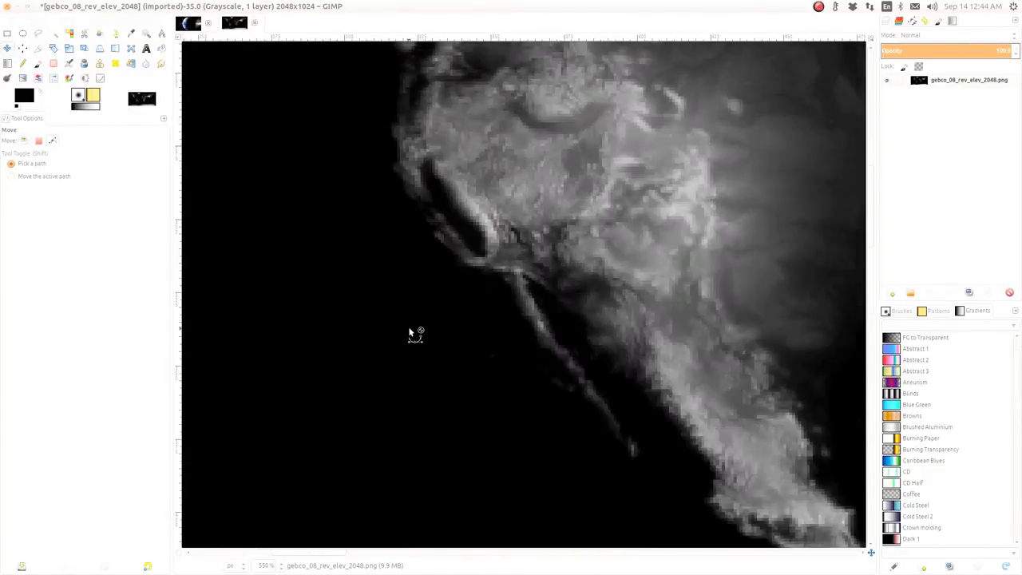
scroll(410, 333, "down", 3, "ctrl")
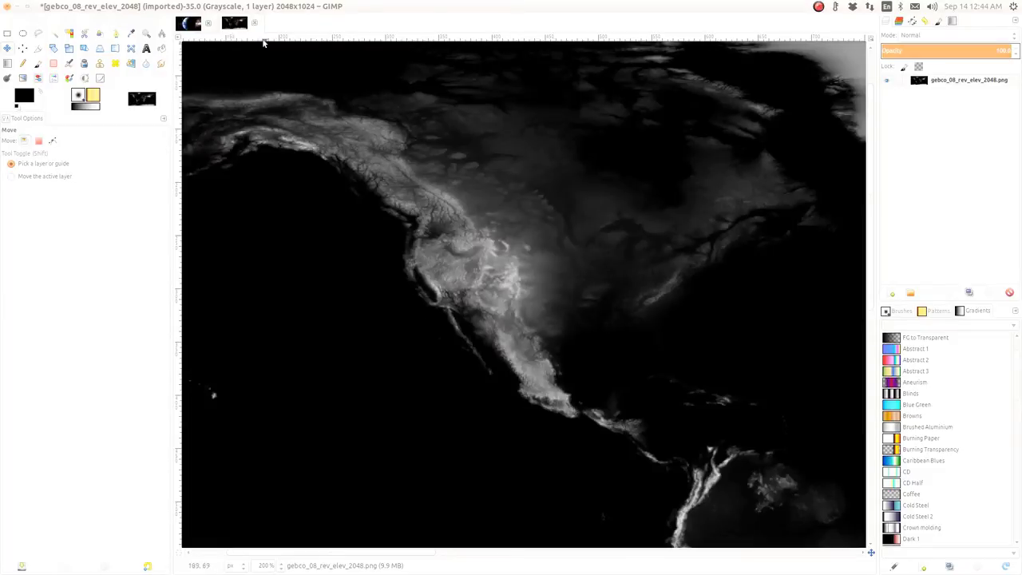
Step: Convert the gebco_08_rev_elev_2048 elevation image from grayscale to RGB mode
mouse_move(194, 8)
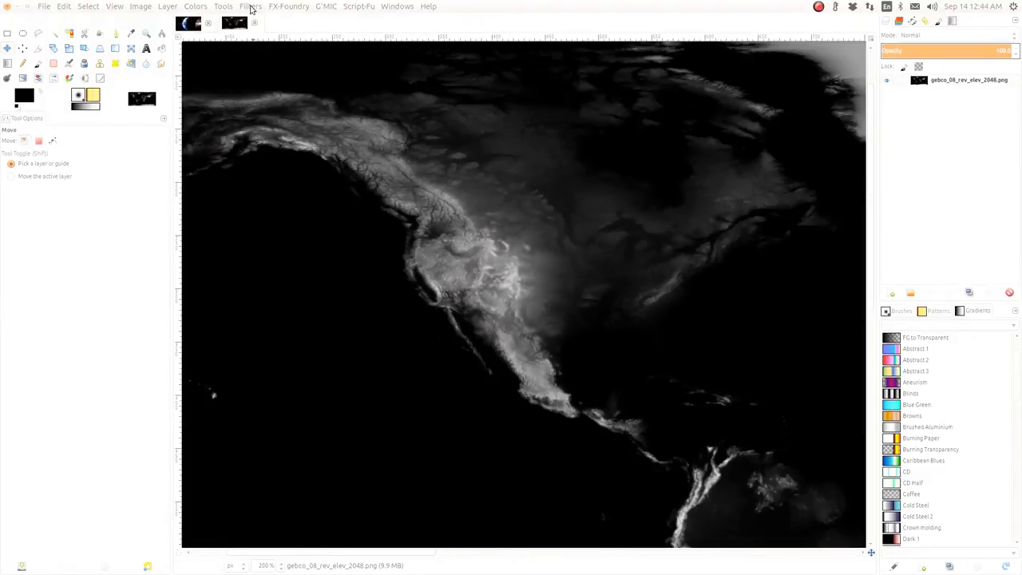
left_click(251, 7)
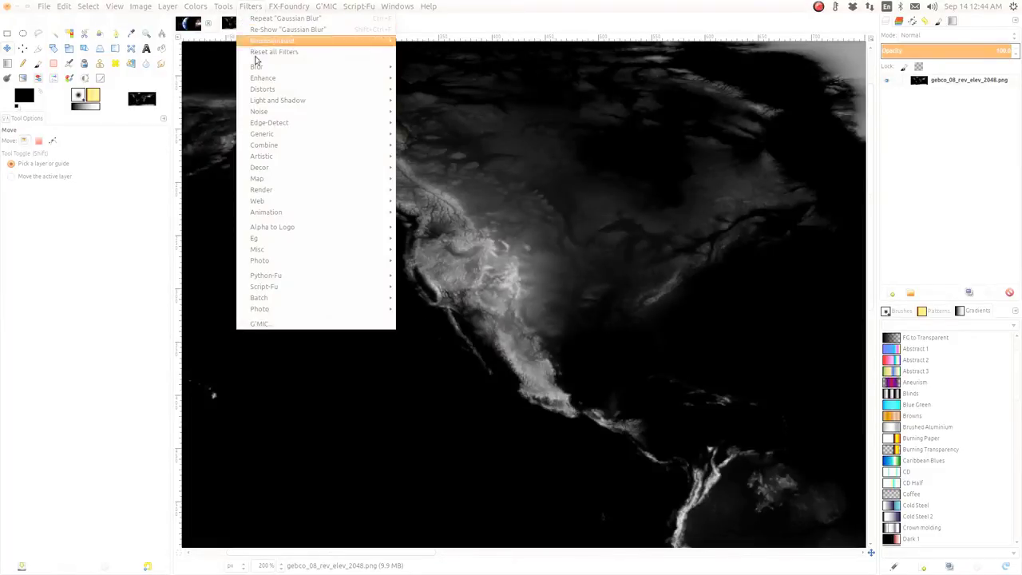
mouse_move(288, 183)
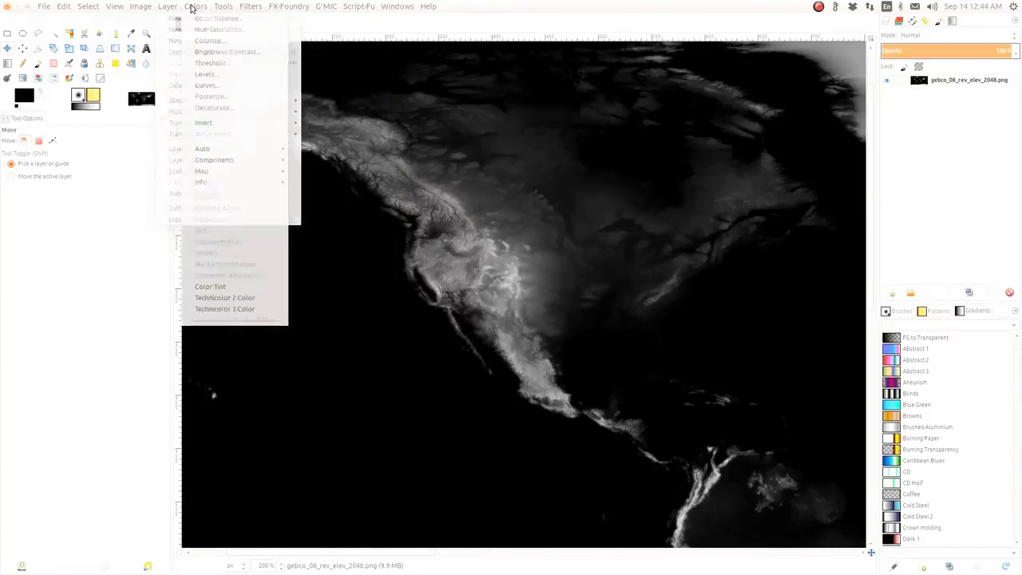
mouse_move(123, 8)
left_click(137, 8)
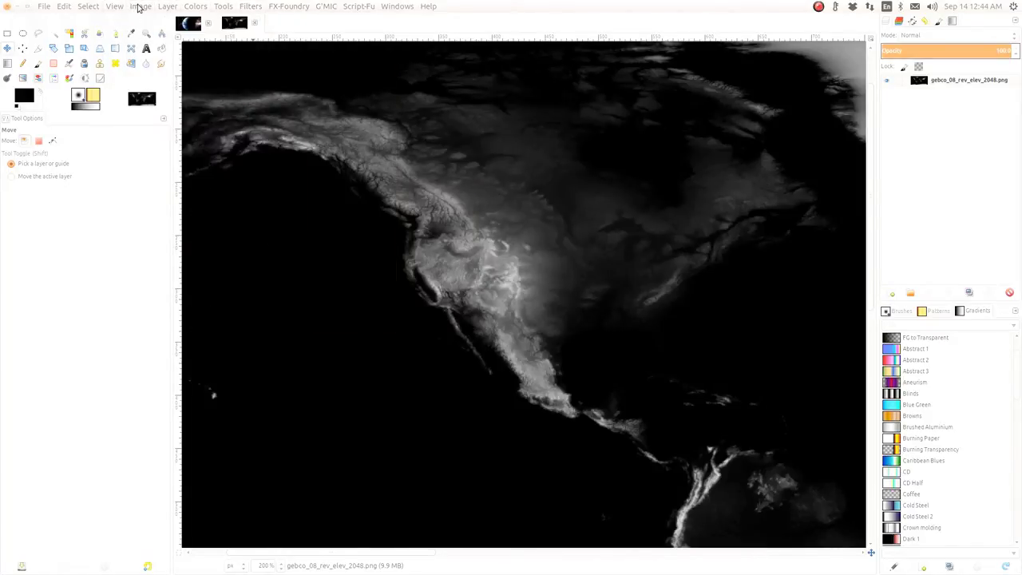
left_click(140, 6)
mouse_move(152, 29)
left_click(281, 36)
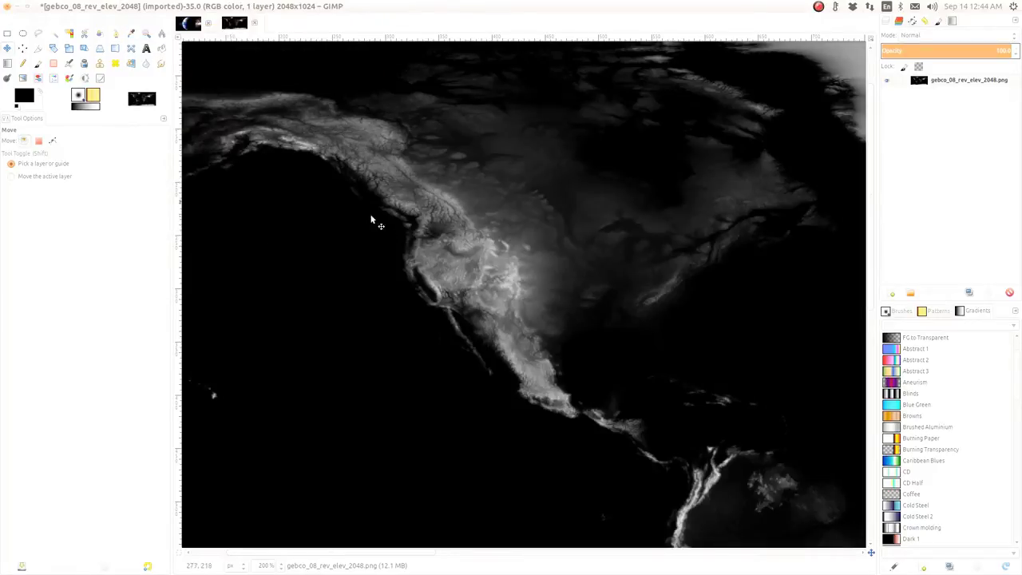
Step: Apply the Bump Map filter to the elevation image with its existing settings, previewing the effect on western North America
left_click(250, 7)
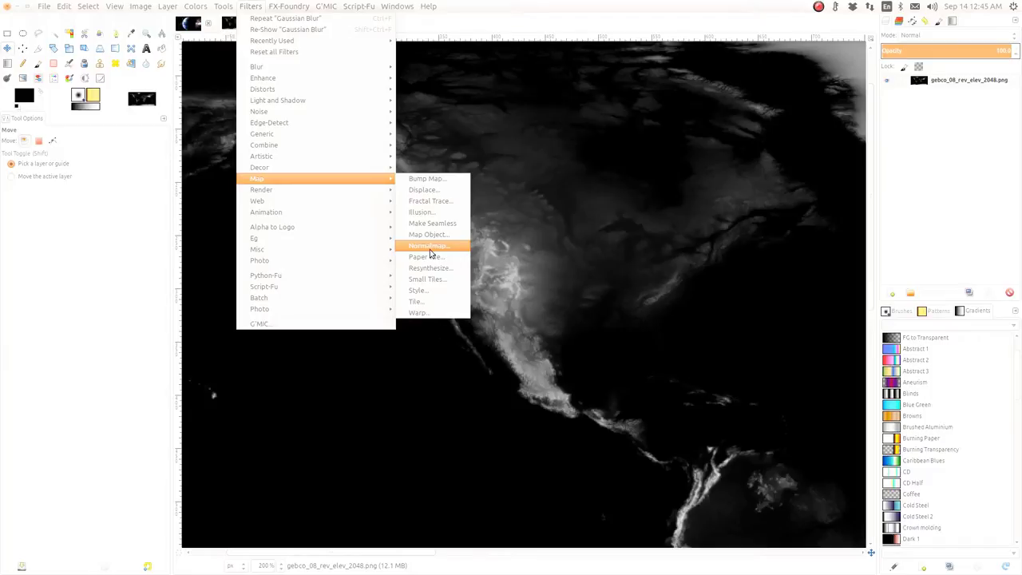
left_click(419, 180)
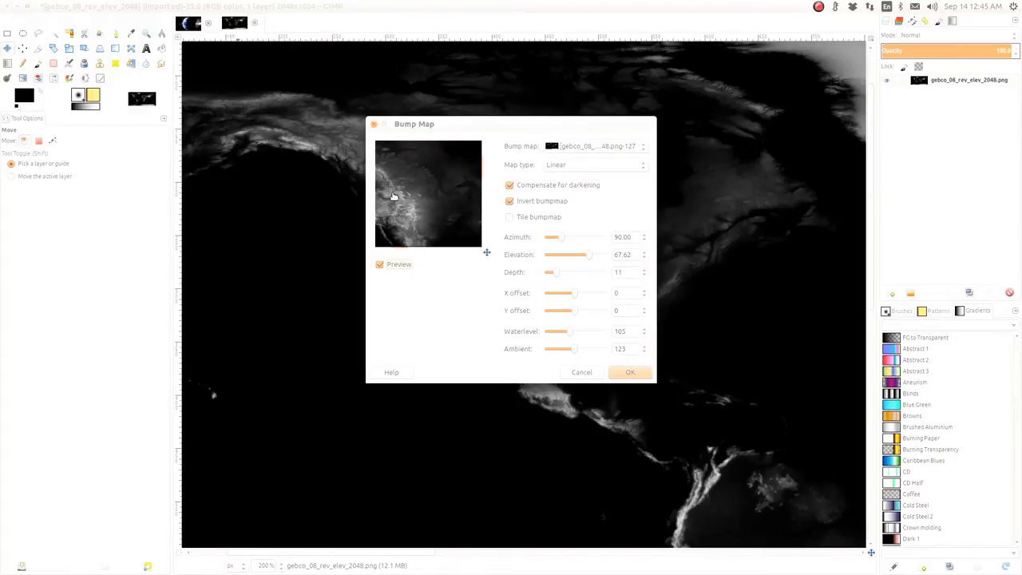
left_click_drag(393, 196, 434, 228)
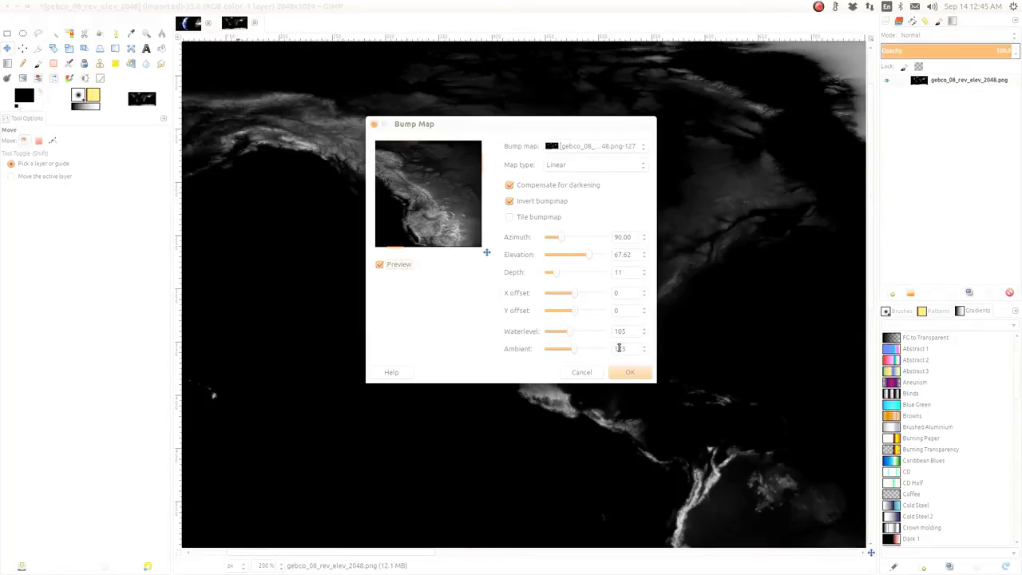
left_click(633, 375)
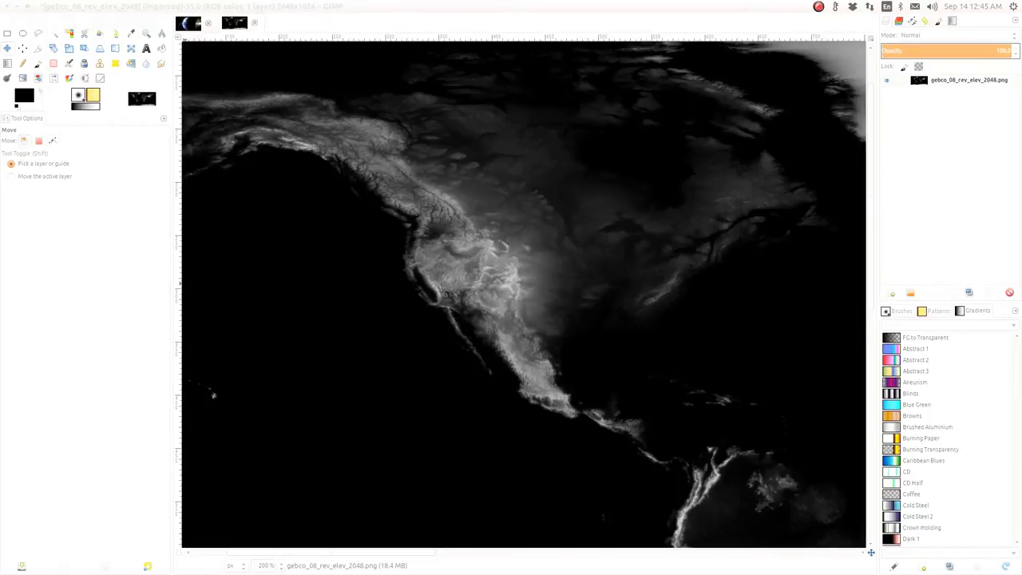
key("ctrl+s")
left_click(446, 67)
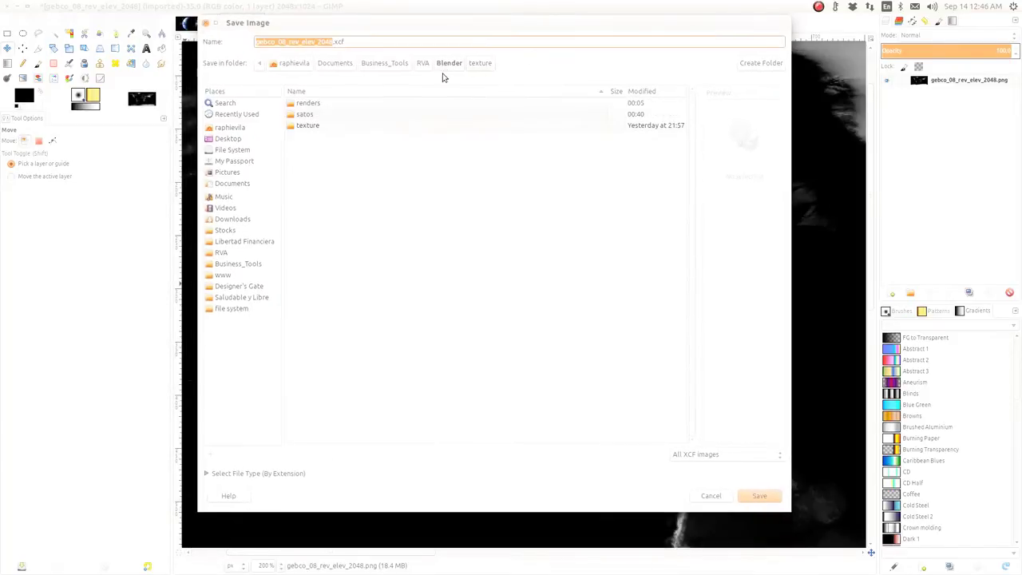
left_click(301, 128)
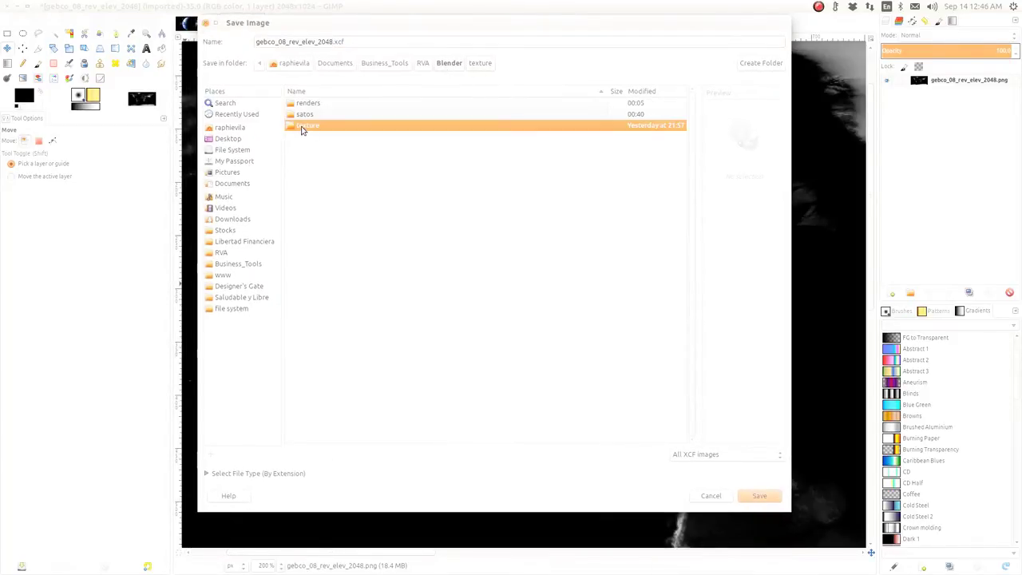
double_click(302, 127)
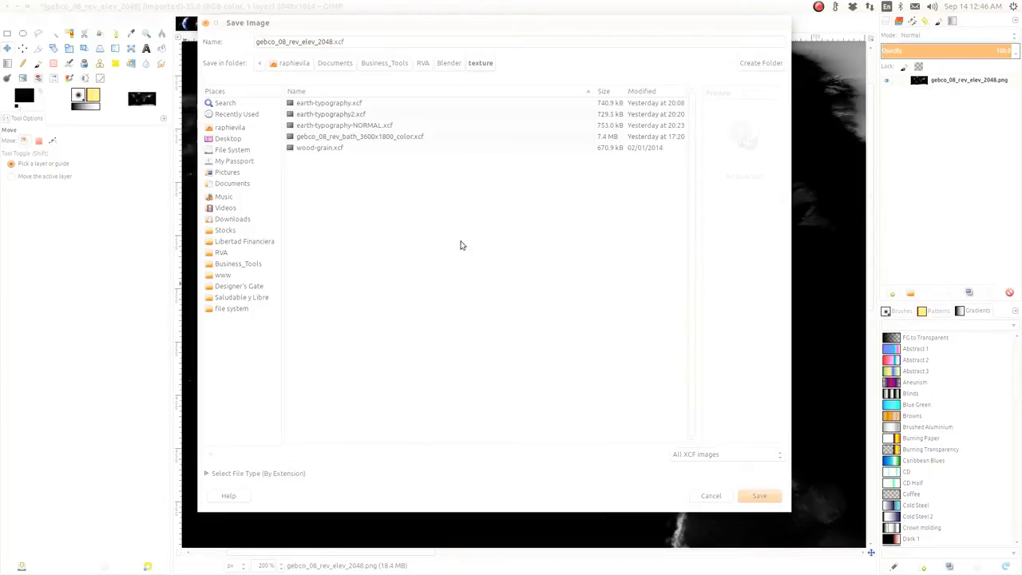
left_click(721, 499)
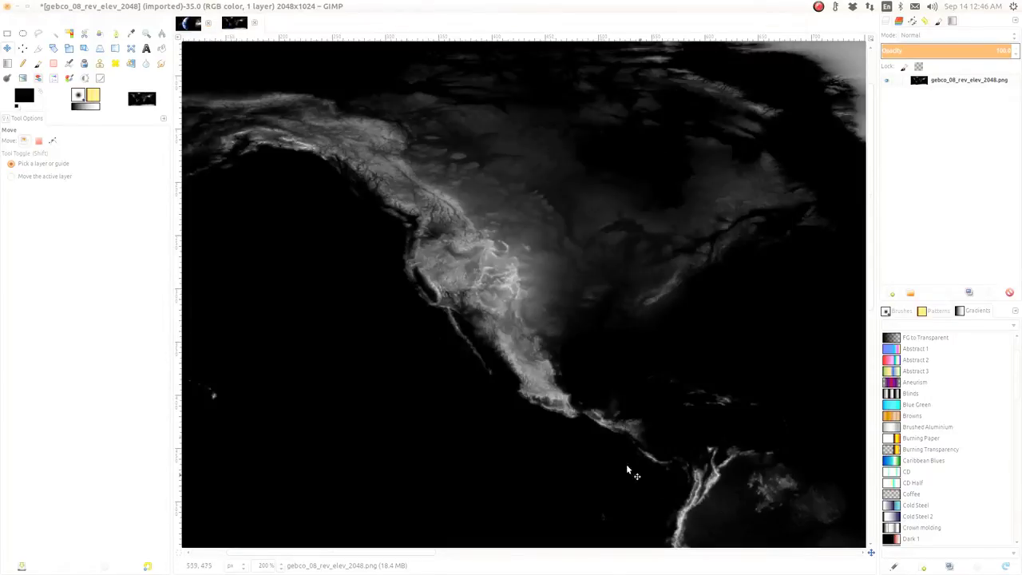
left_click(44, 6)
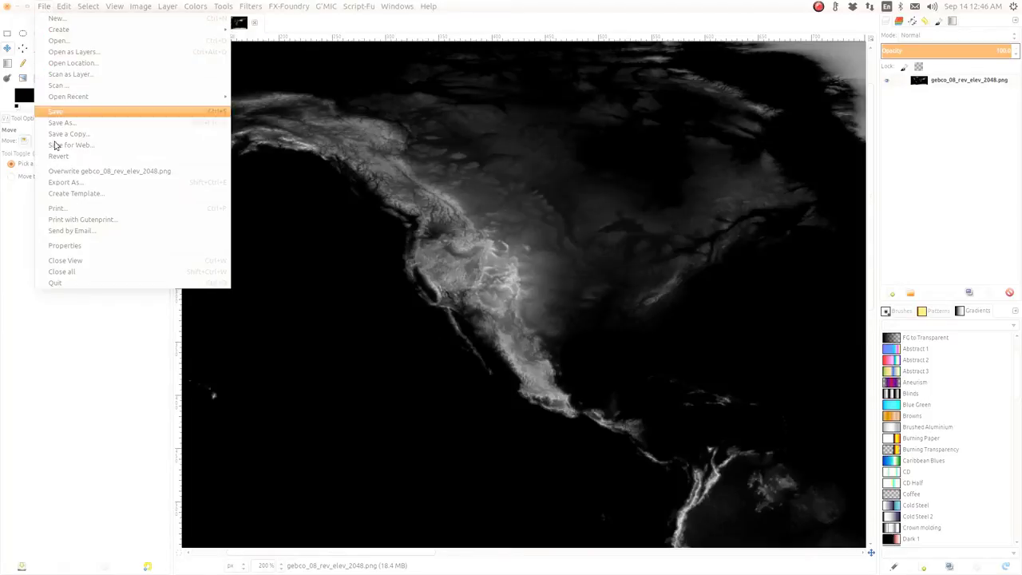
left_click(64, 184)
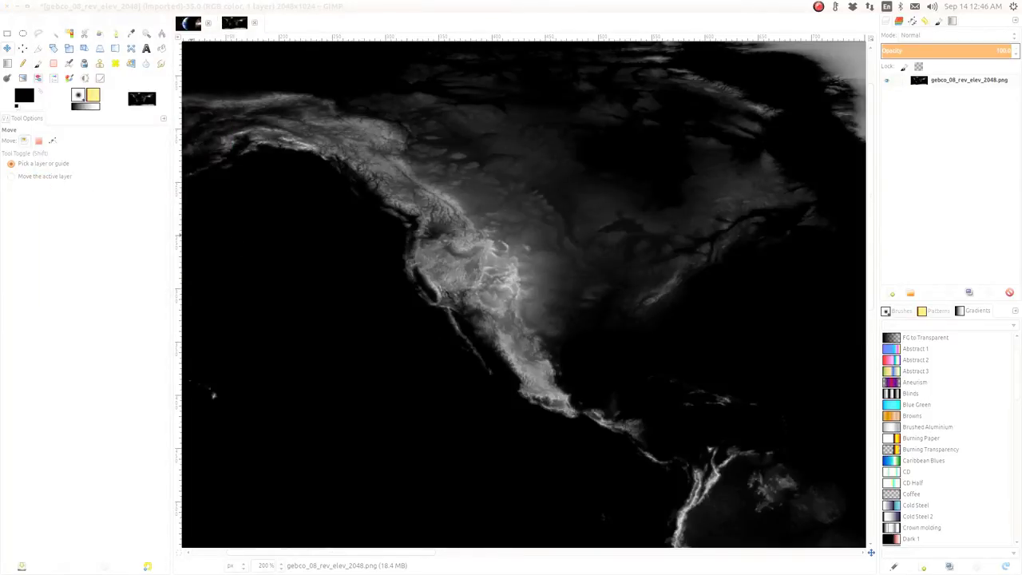
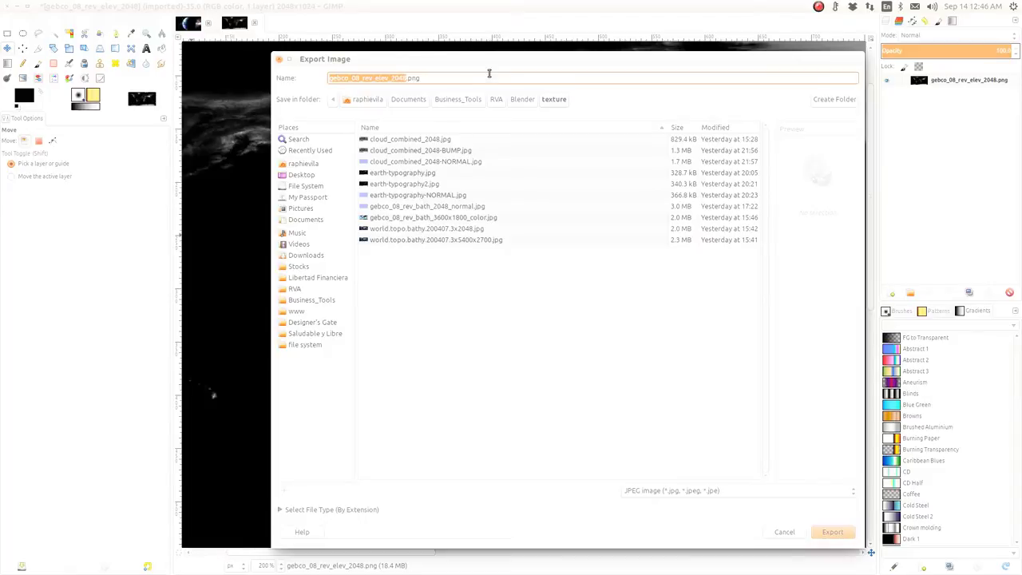
left_click_drag(510, 64, 444, 62)
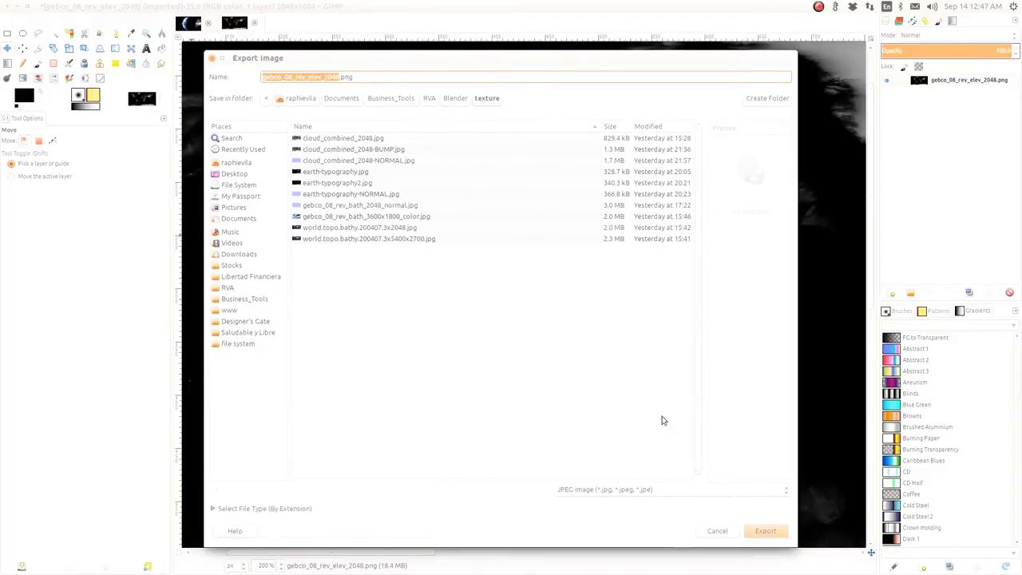
left_click(717, 530)
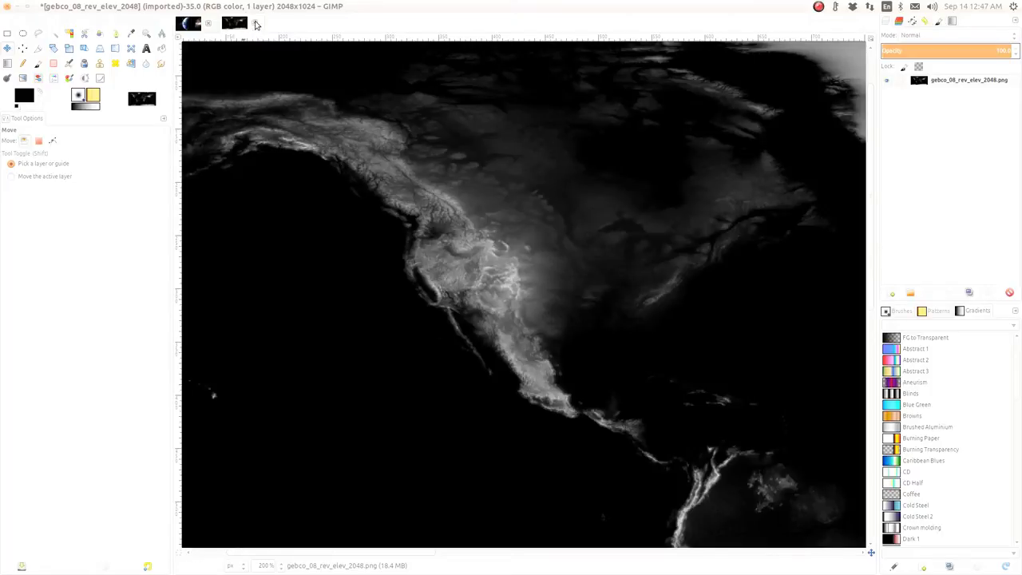
Step: Close the elevation image, discarding its changes, and switch to Blender
left_click(256, 25)
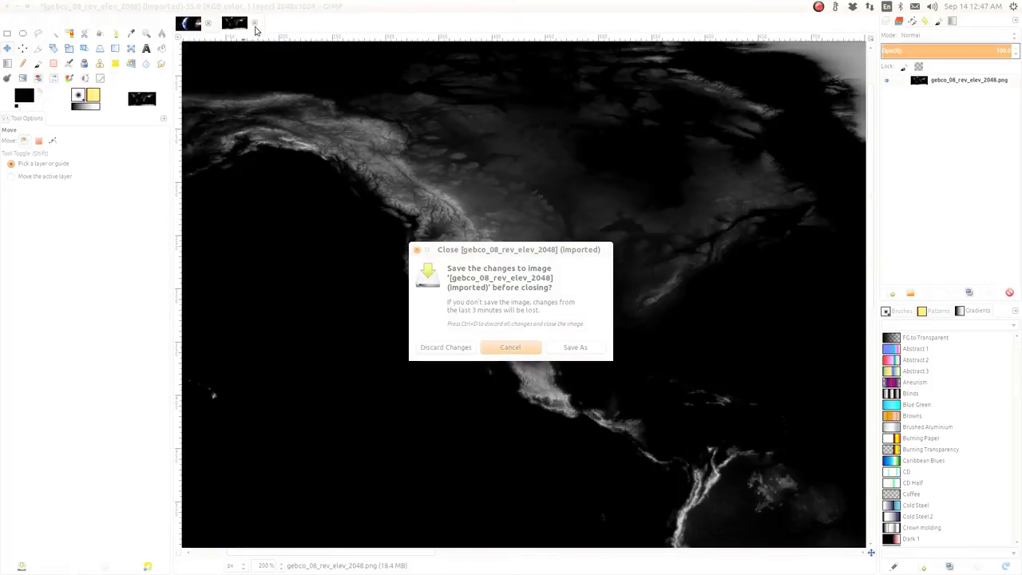
left_click(444, 349)
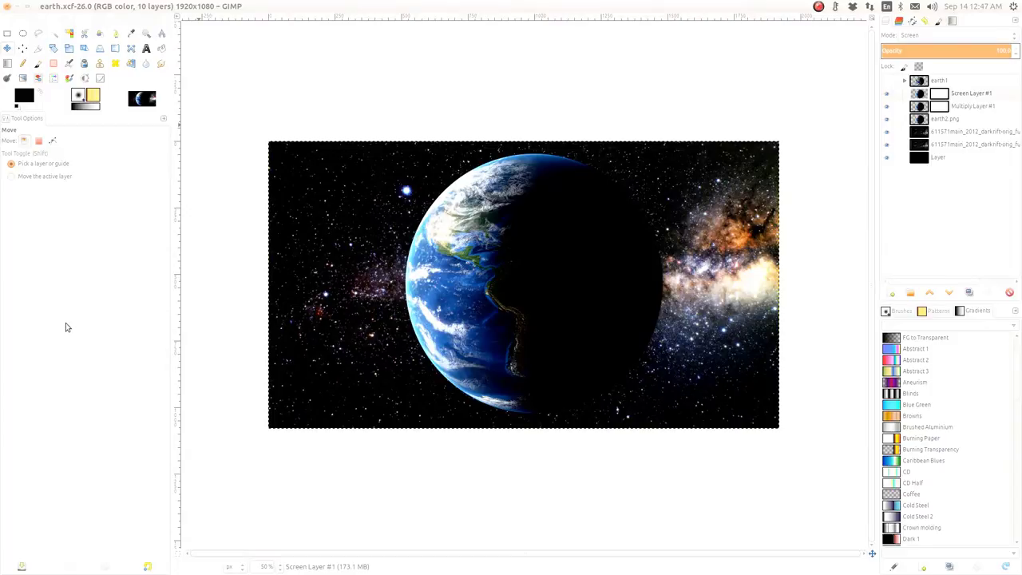
key("alt")
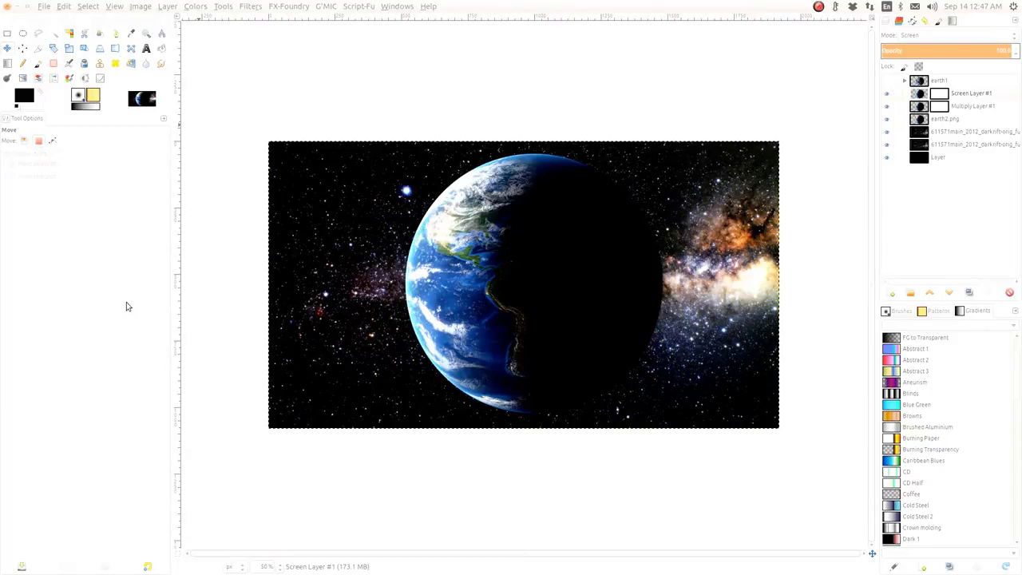
key("alt+Tab")
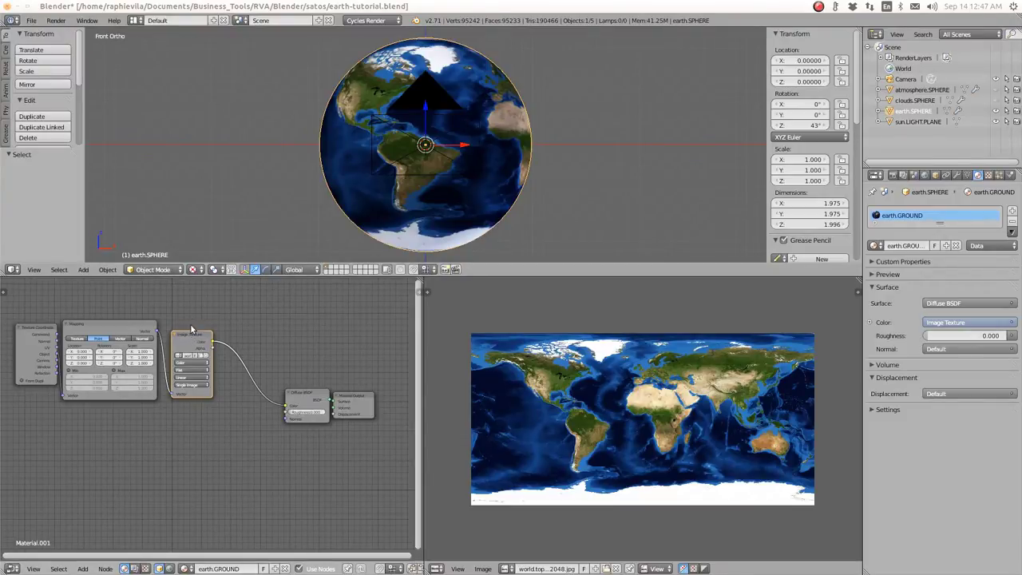
Step: Move the earth material's Image Texture node slightly higher and merge the image editor area into the node editor
left_click_drag(192, 335, 197, 309)
scroll(383, 112, "up", 5)
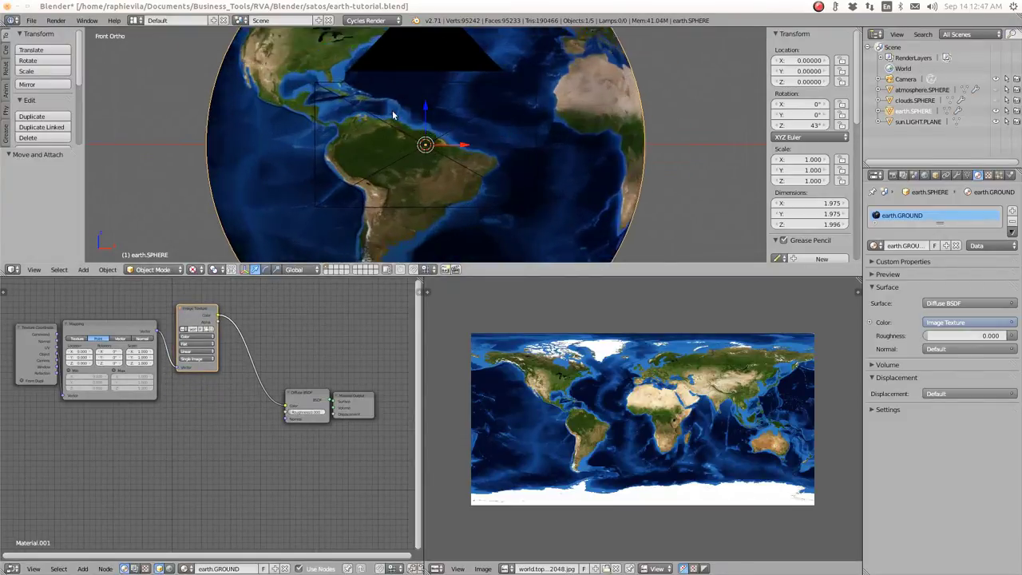
middle_click_drag(377, 174, 391, 191)
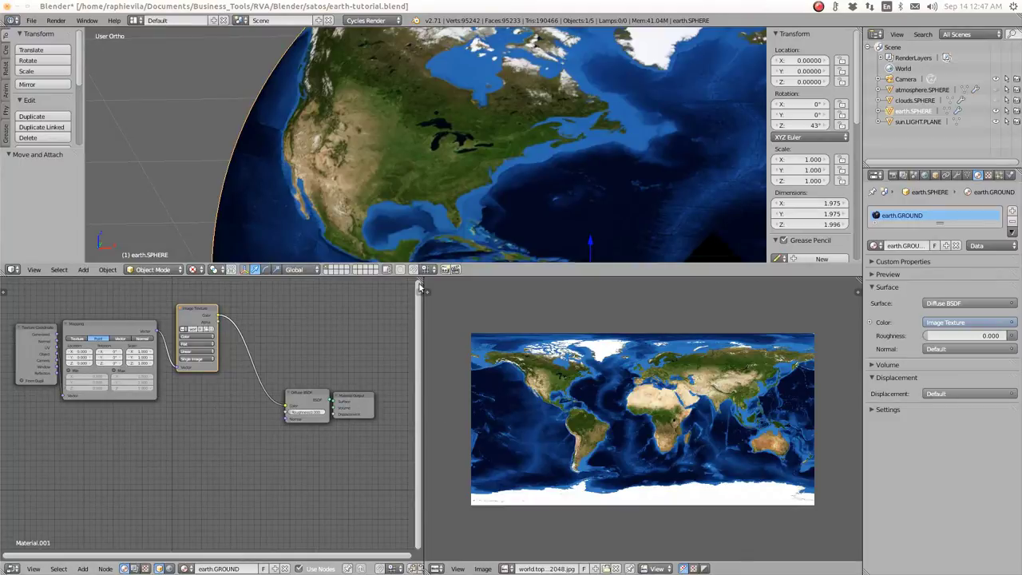
left_click_drag(421, 277, 432, 319)
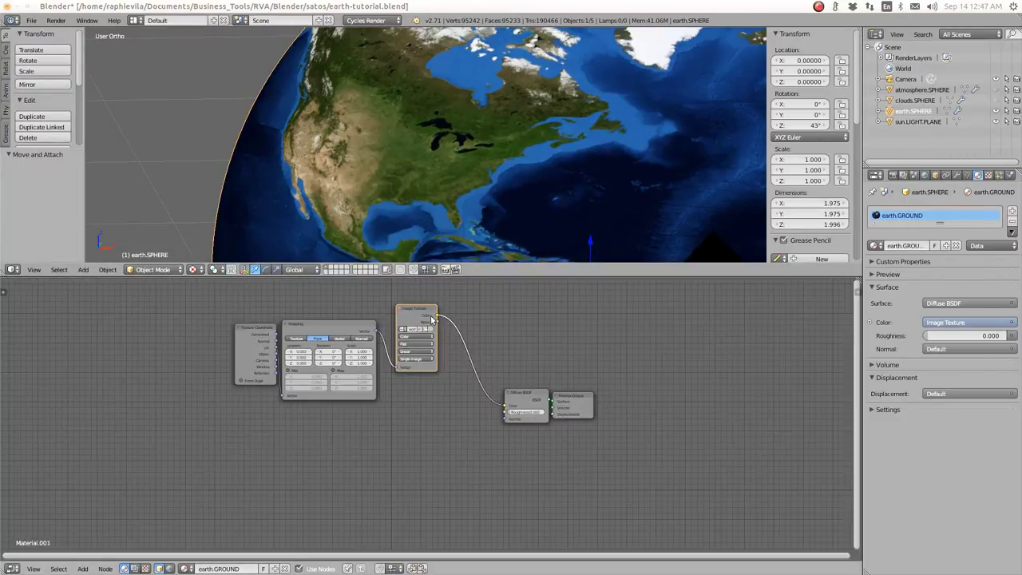
Step: Add a second Image Texture node directly below the existing one in the earth.GROUND material
scroll(394, 447, "up", 2)
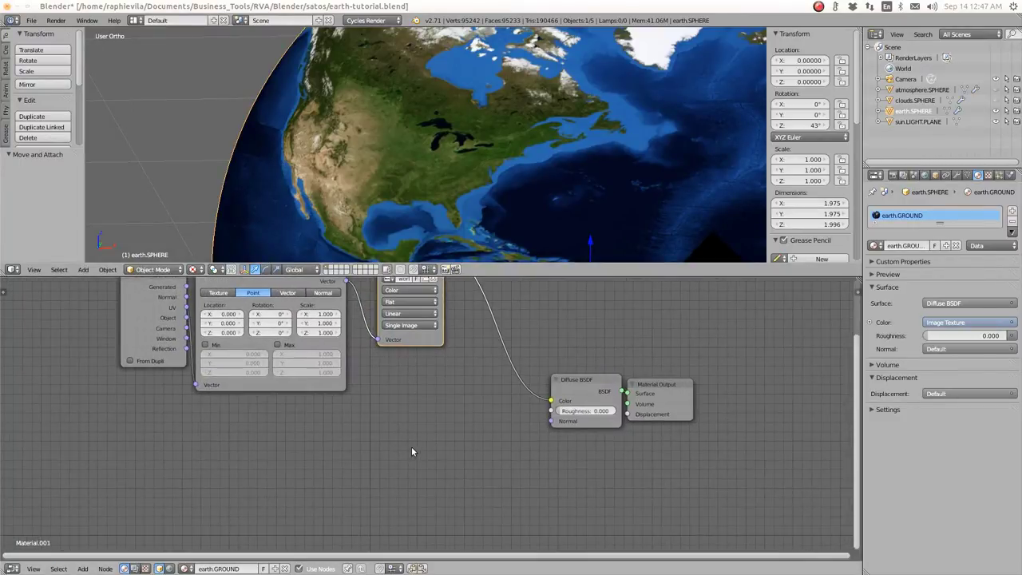
key("shift+a")
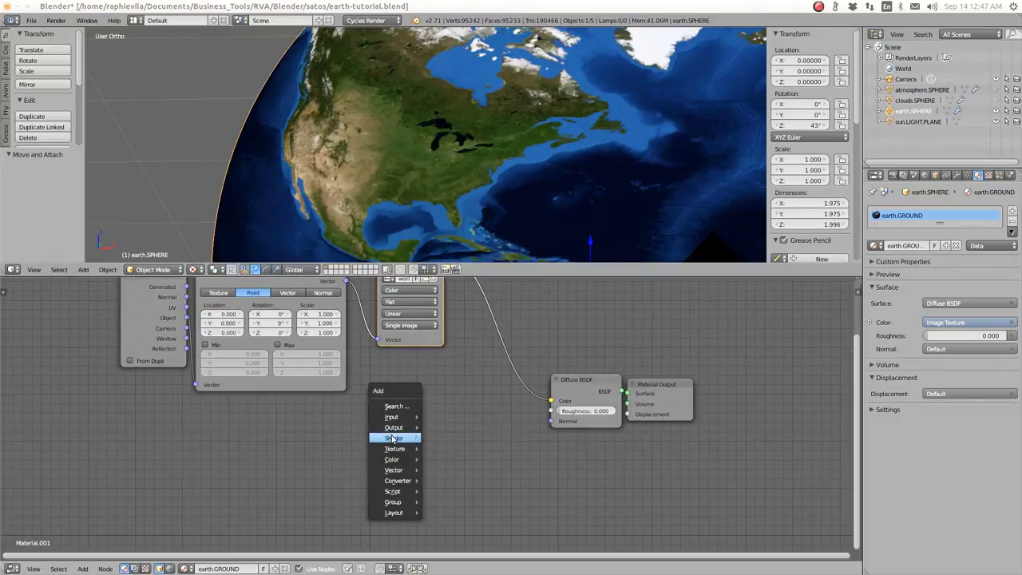
mouse_move(392, 416)
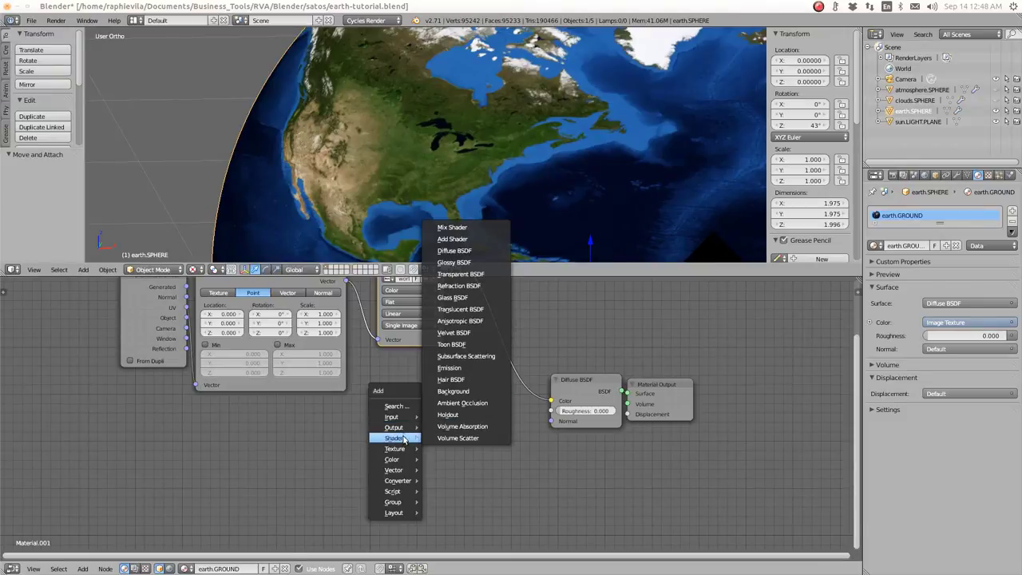
mouse_move(407, 448)
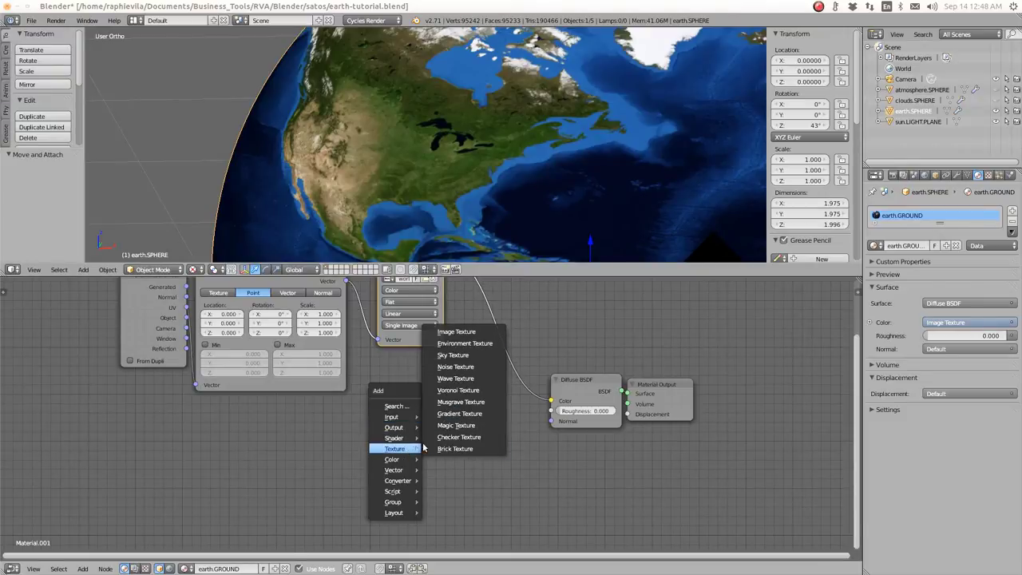
left_click(451, 331)
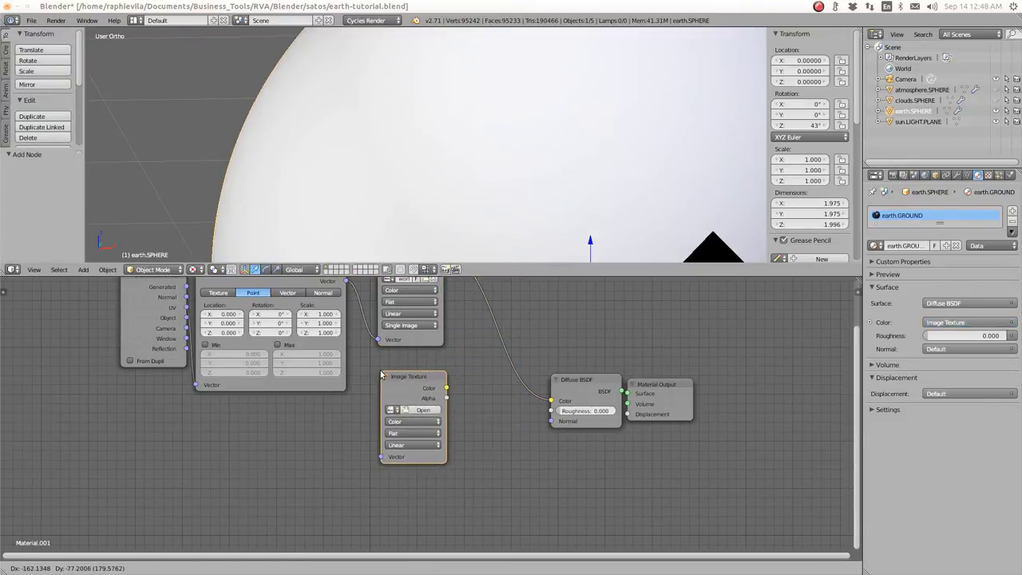
left_click(384, 369)
Step: Link the Mapping node's Vector output to the new Image Texture's Vector input and place that node slightly lower
middle_click_drag(461, 443, 421, 493)
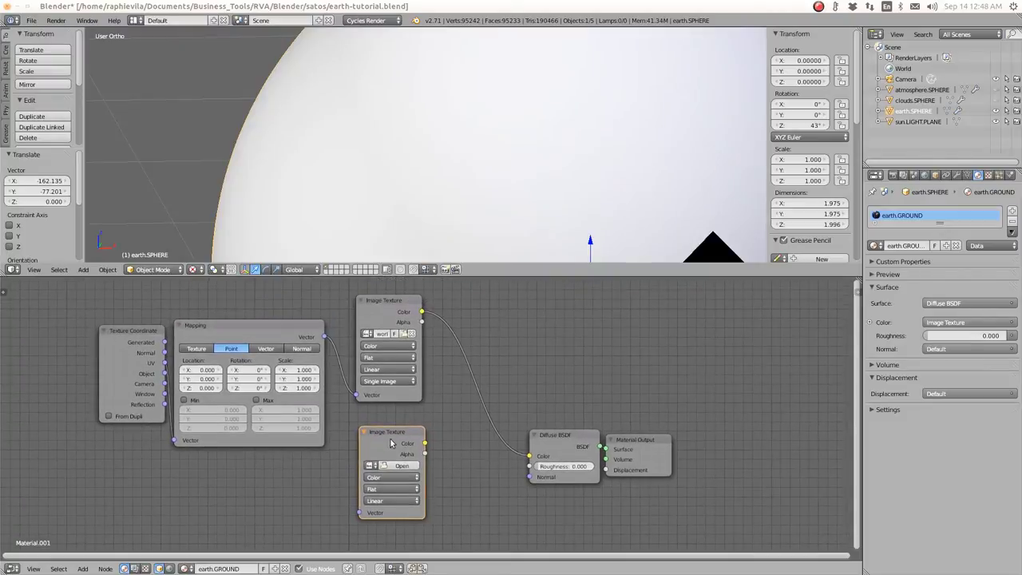
left_click_drag(388, 434, 404, 433)
left_click_drag(324, 336, 375, 512)
left_click_drag(401, 432, 381, 451)
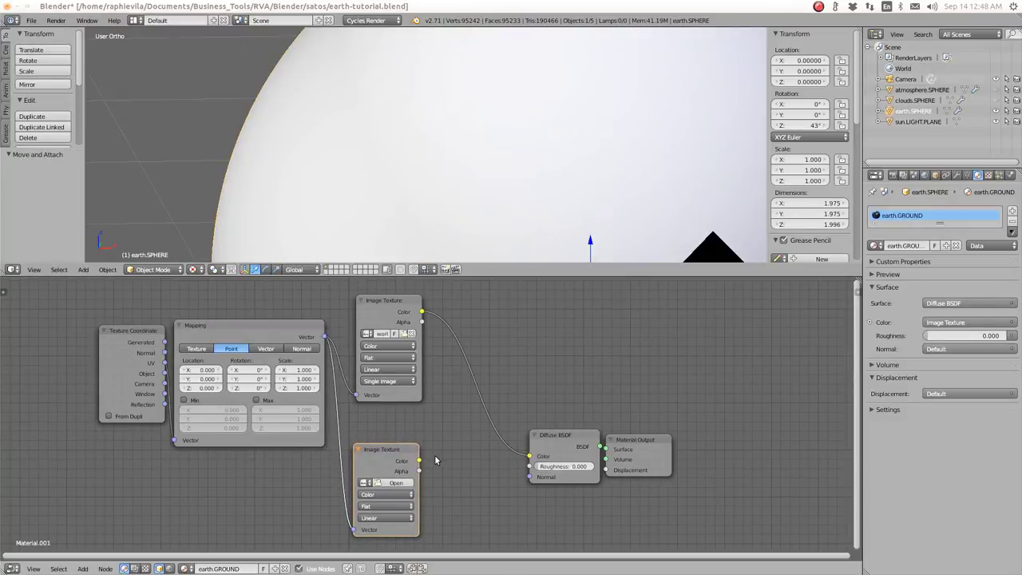
Step: Add a Bump node between the new Image Texture node and the Diffuse BSDF node
key("shift+a")
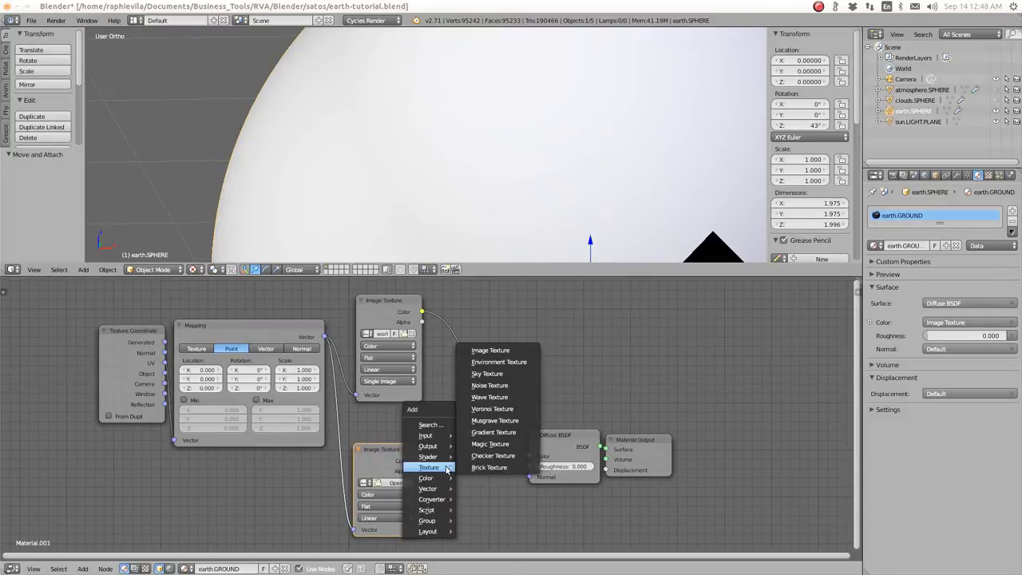
mouse_move(437, 489)
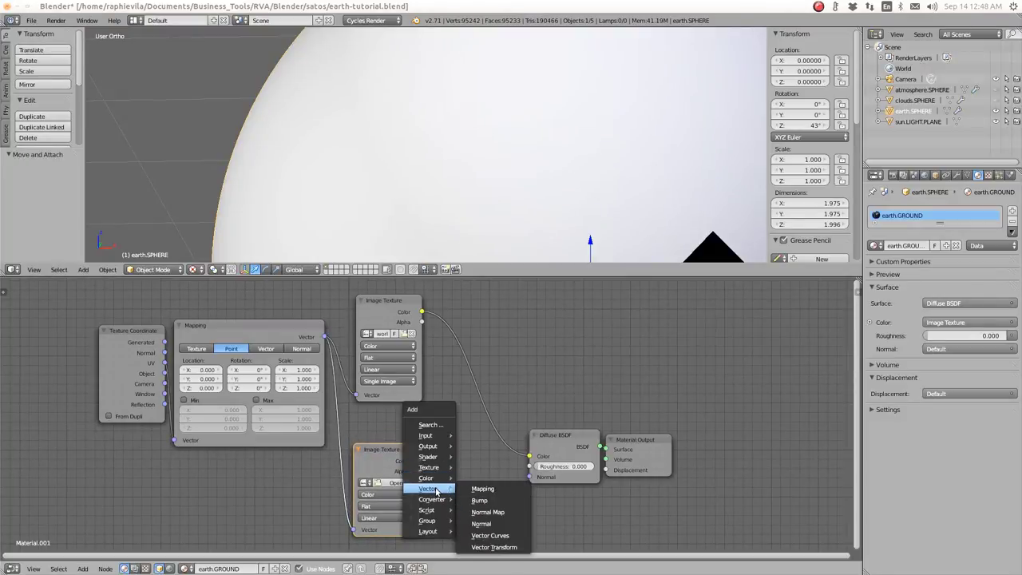
left_click(475, 500)
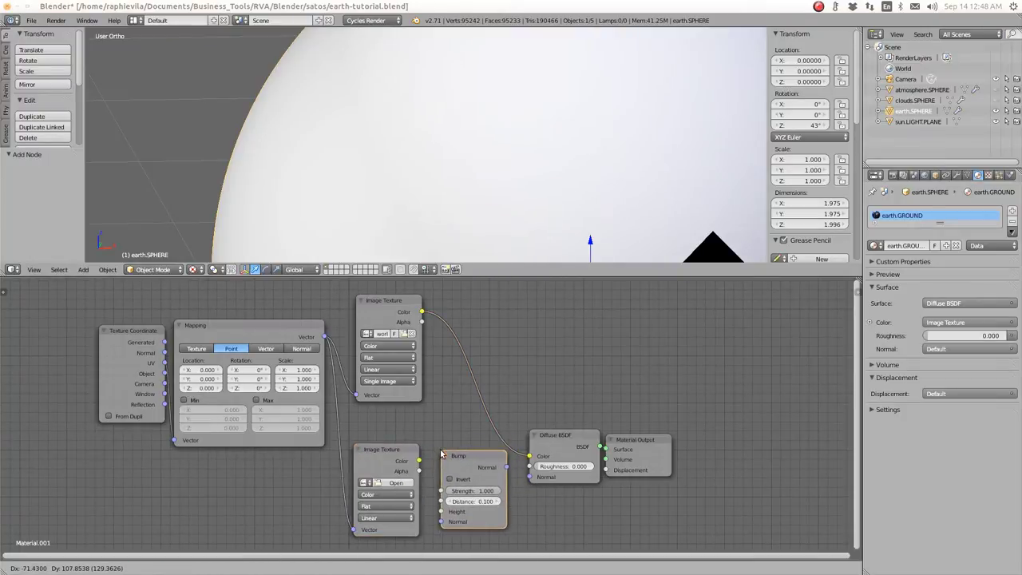
left_click(438, 457)
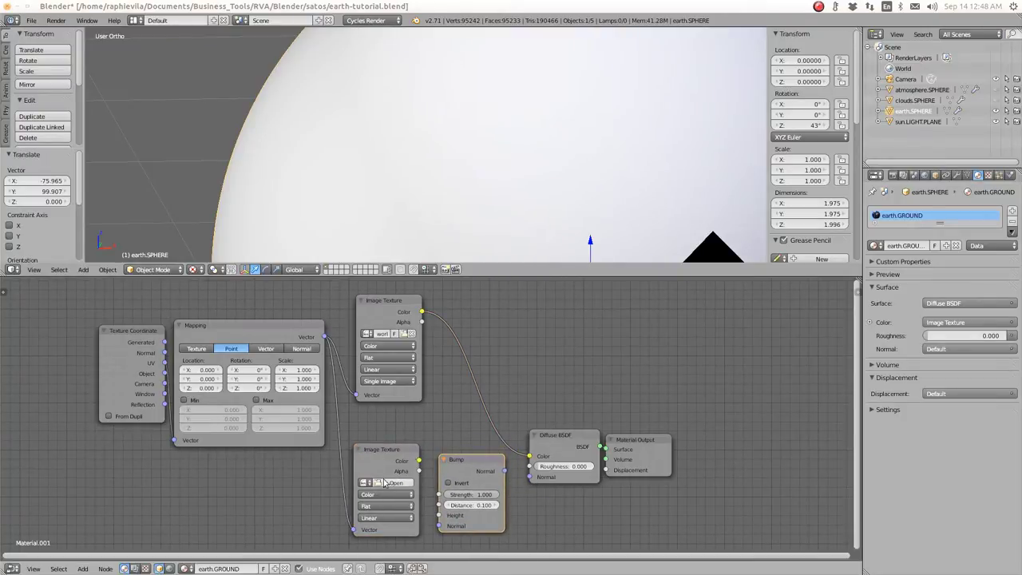
Step: Load gebco_08_rev_elev_2048-BUMP.png from the Blender texture folder into the new Image Texture node
left_click(388, 483)
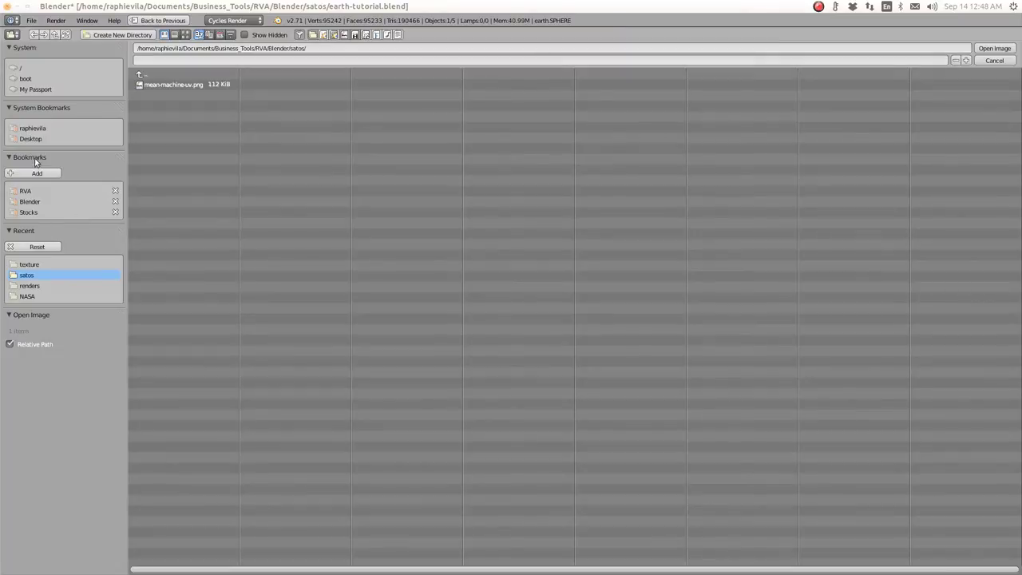
left_click(29, 201)
left_click(160, 107)
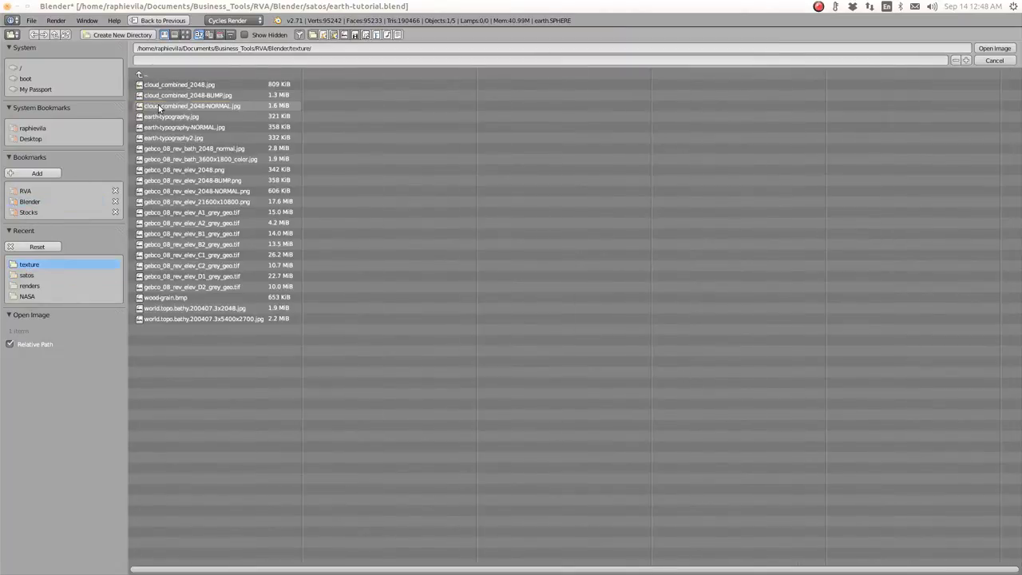
left_click(159, 107)
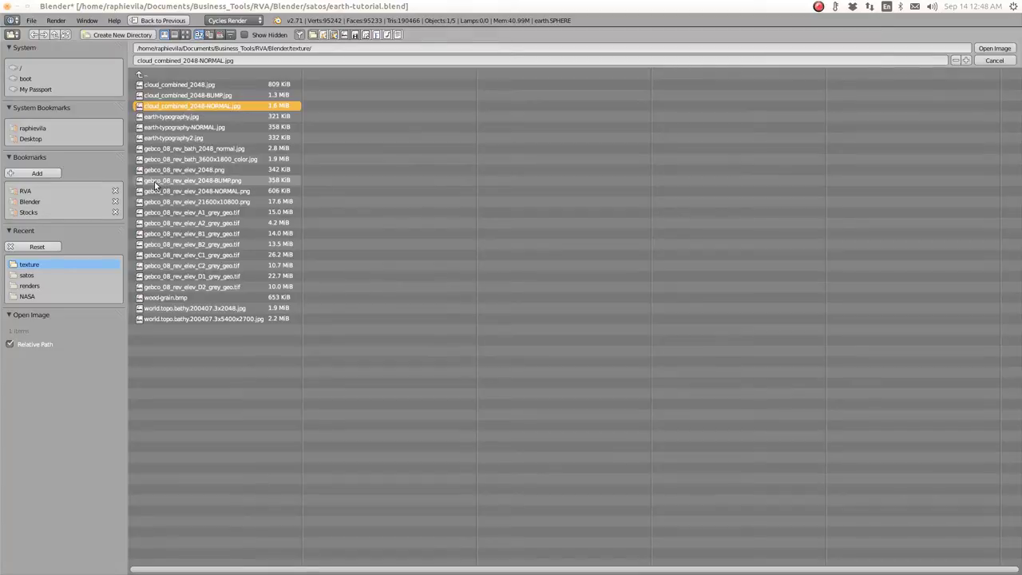
left_click(193, 183)
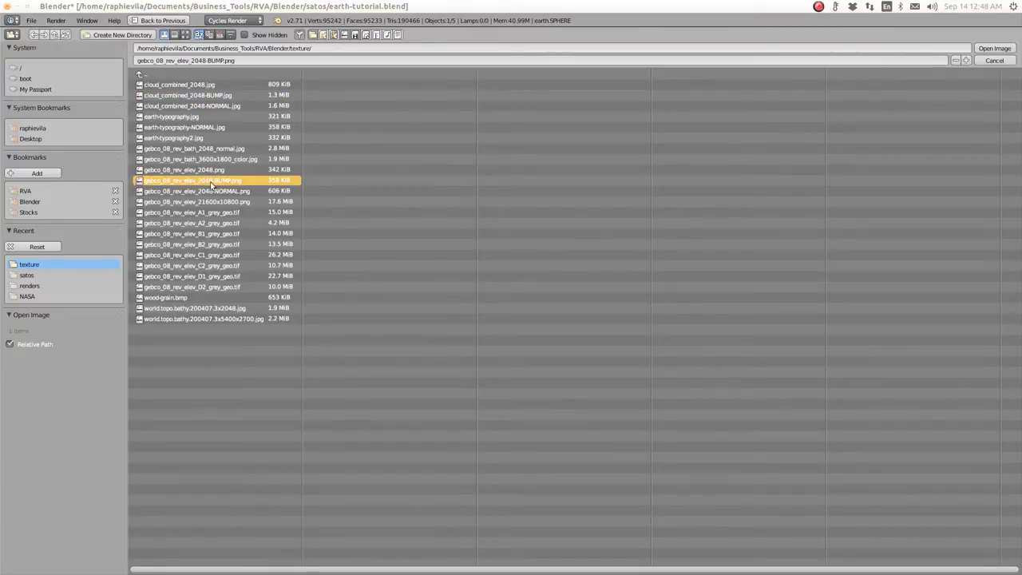
double_click(204, 181)
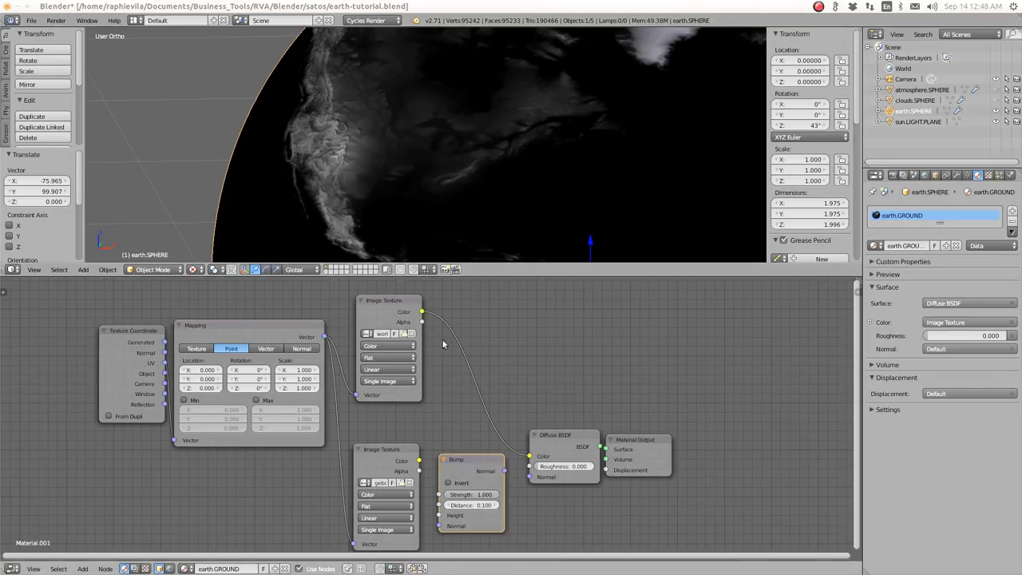
Step: Connect the elevation texture's Color to the Bump node's Height, and the Bump Normal output to the Diffuse BSDF's Normal
left_click_drag(378, 447, 439, 515)
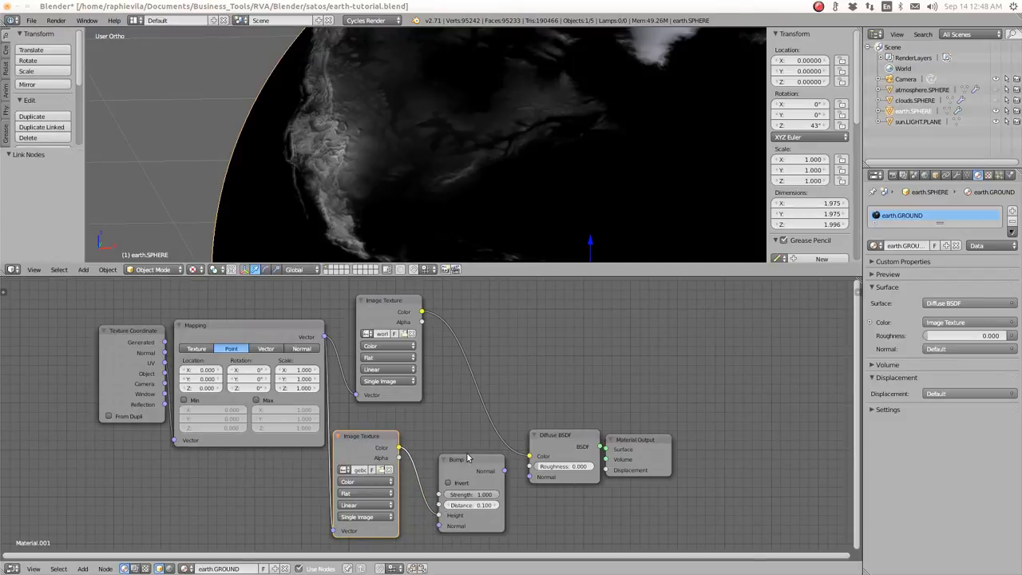
left_click_drag(460, 466, 537, 477)
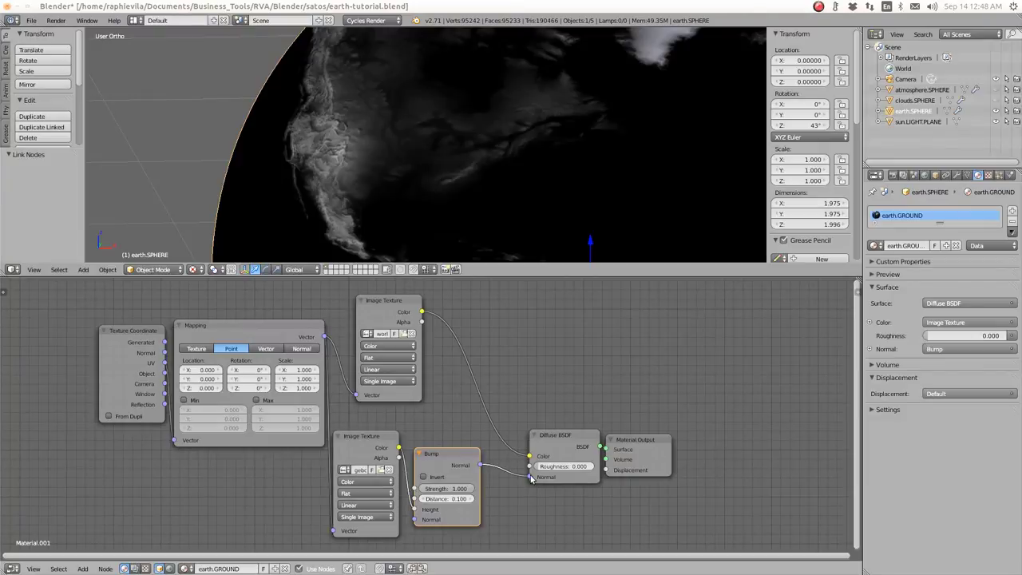
Step: Display the earth in Material viewport shading and view western North America
left_click(192, 270)
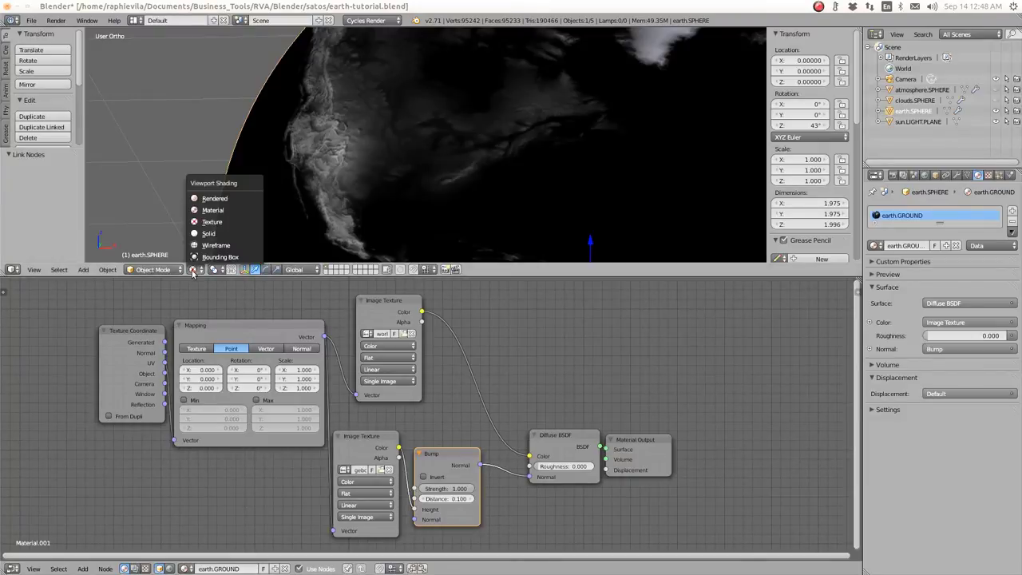
left_click(206, 211)
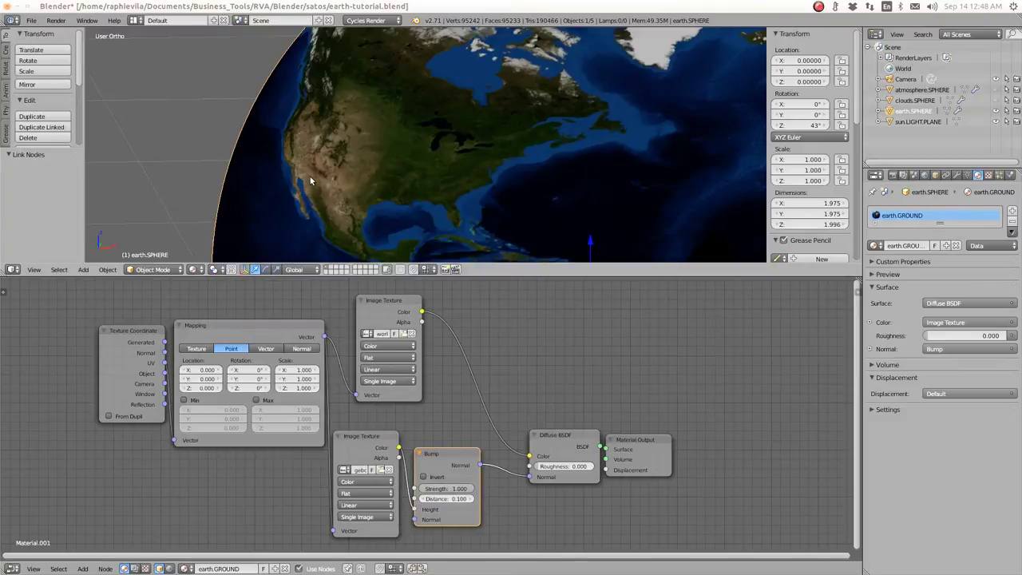
middle_click_drag(311, 181, 346, 189)
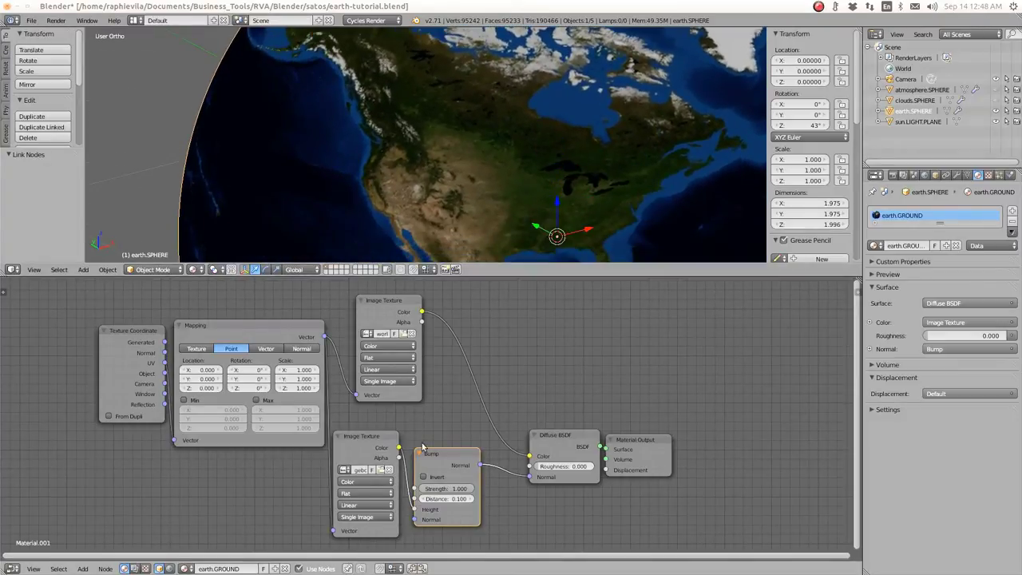
Step: Set the Bump node's strength to 0.436 and switch the viewport shading to Rendered
left_click(434, 489)
type("0.723")
key("Return")
left_click_drag(444, 489, 444, 489)
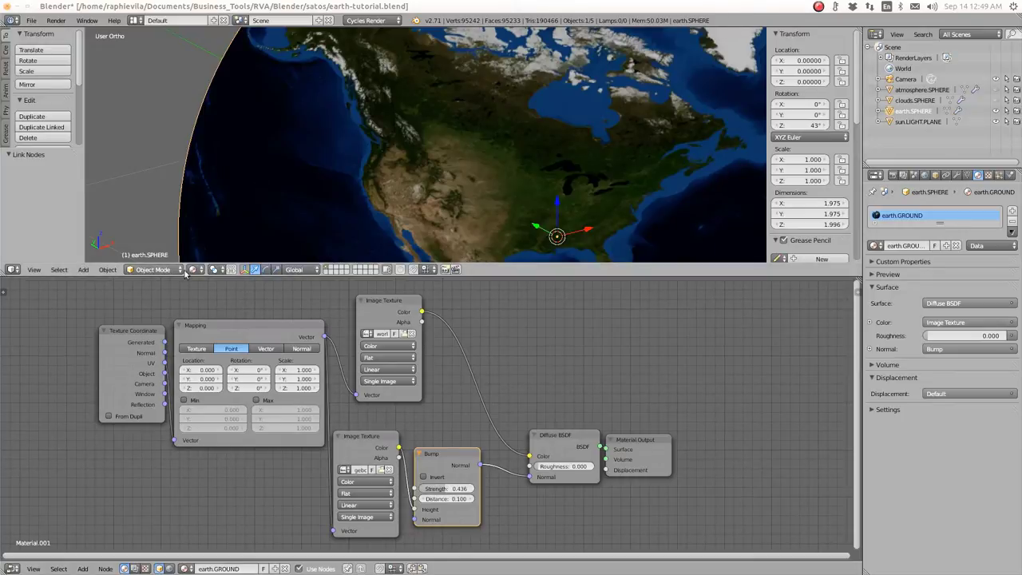
left_click(192, 269)
left_click(209, 199)
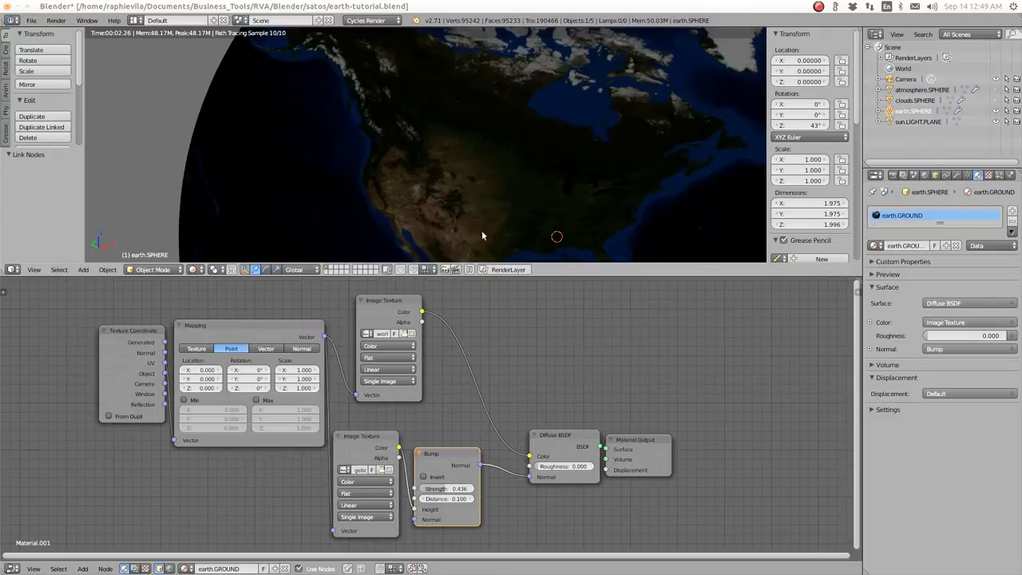
Step: Create a new material for sun.LIGHT.PLANE and name it sun.LIGHT
left_click(916, 122)
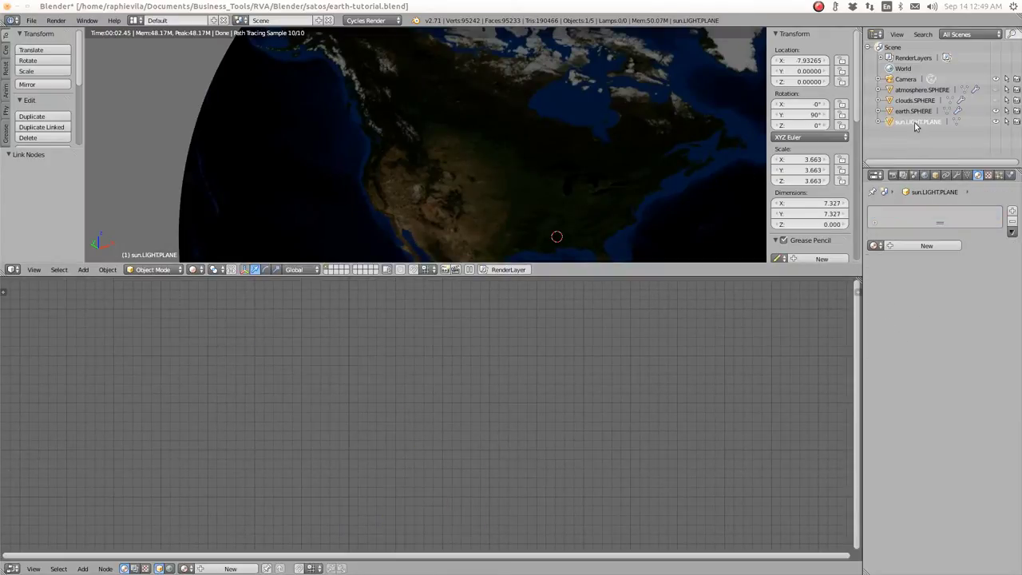
left_click(906, 245)
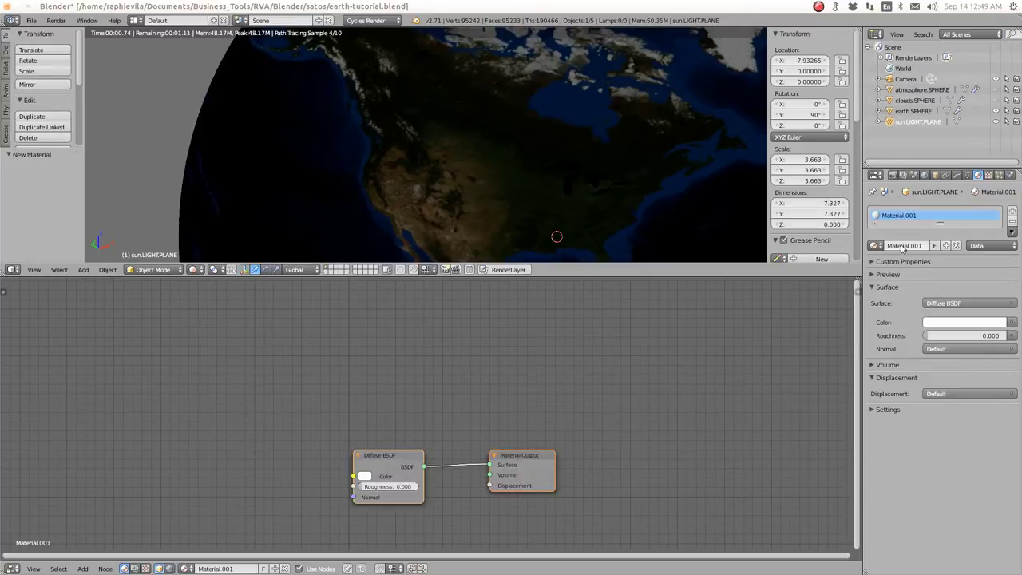
left_click(901, 246)
key("BackSpace")
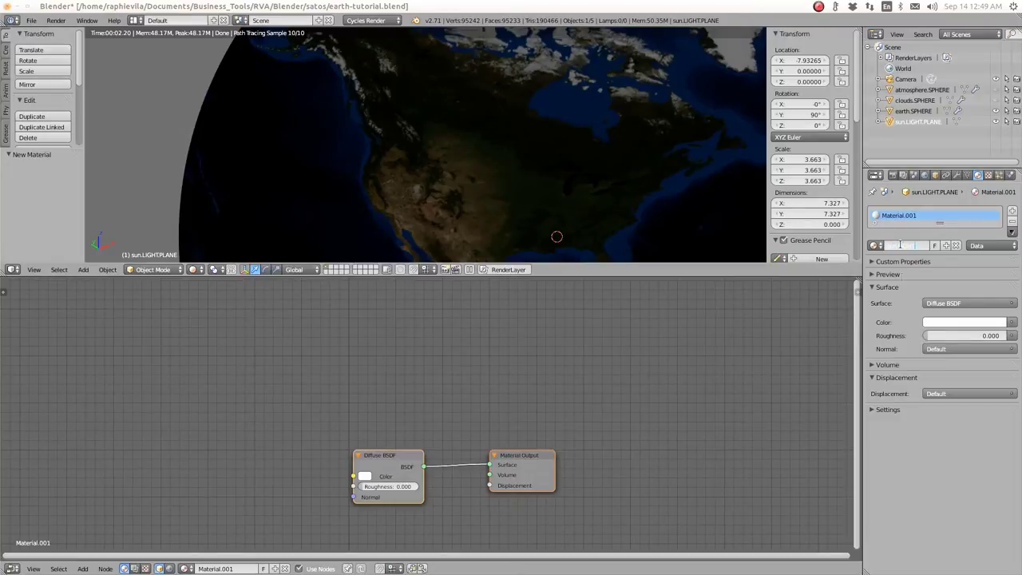
key("Return")
Step: Change the sun.LIGHT material's surface shader to Emission with a strength of 30
left_click(950, 304)
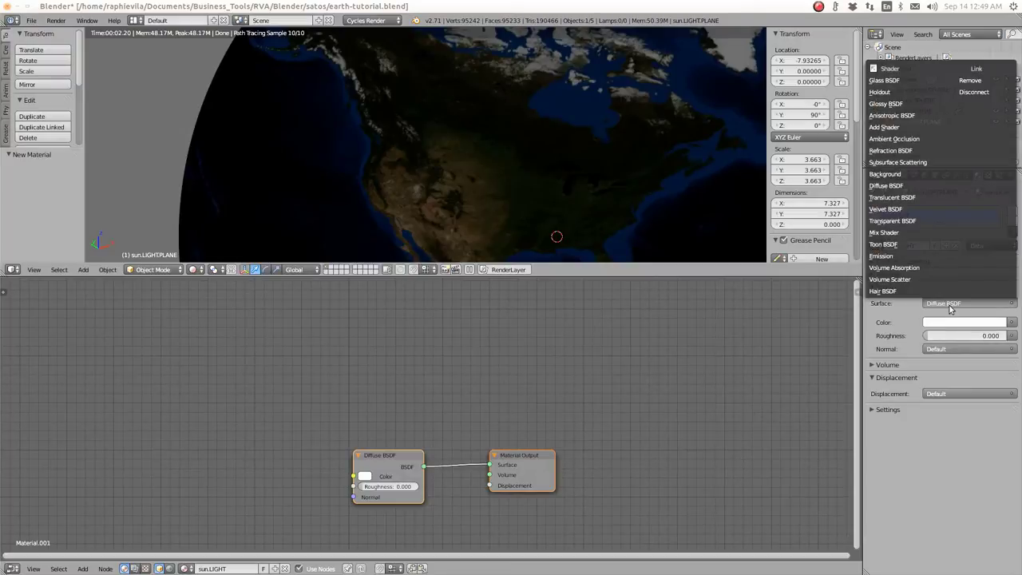
left_click(885, 256)
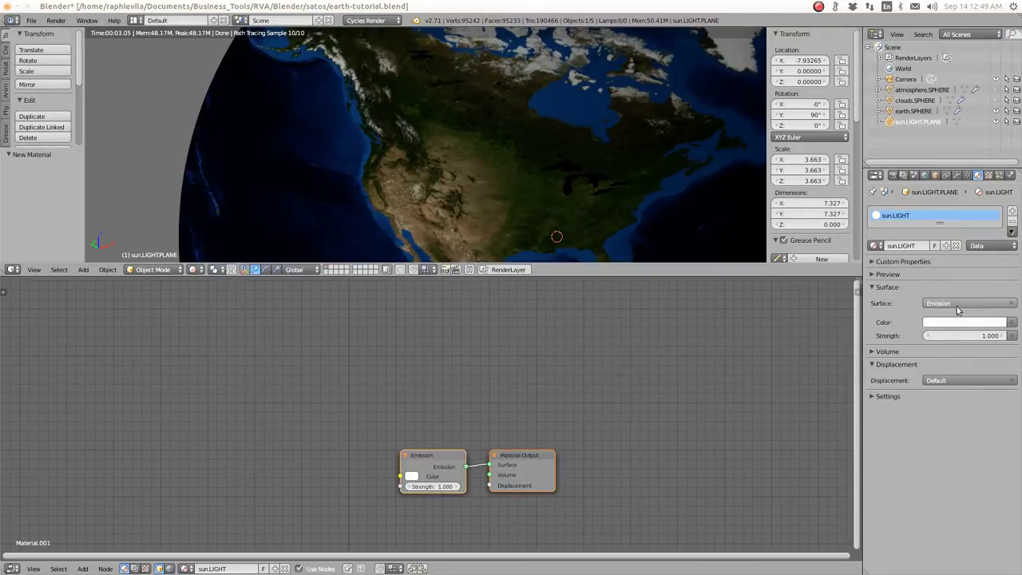
left_click(986, 335)
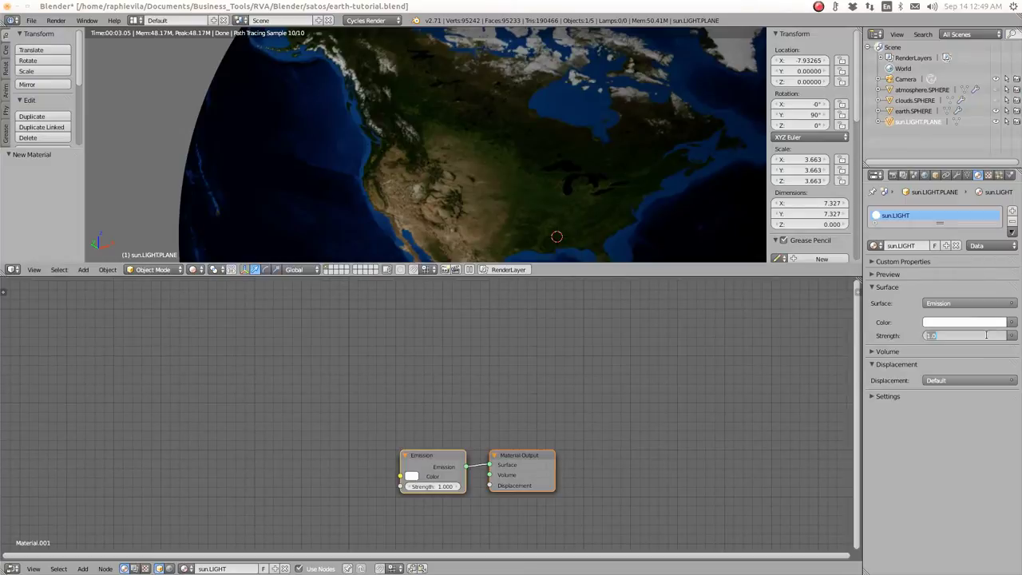
type("30")
key("Return")
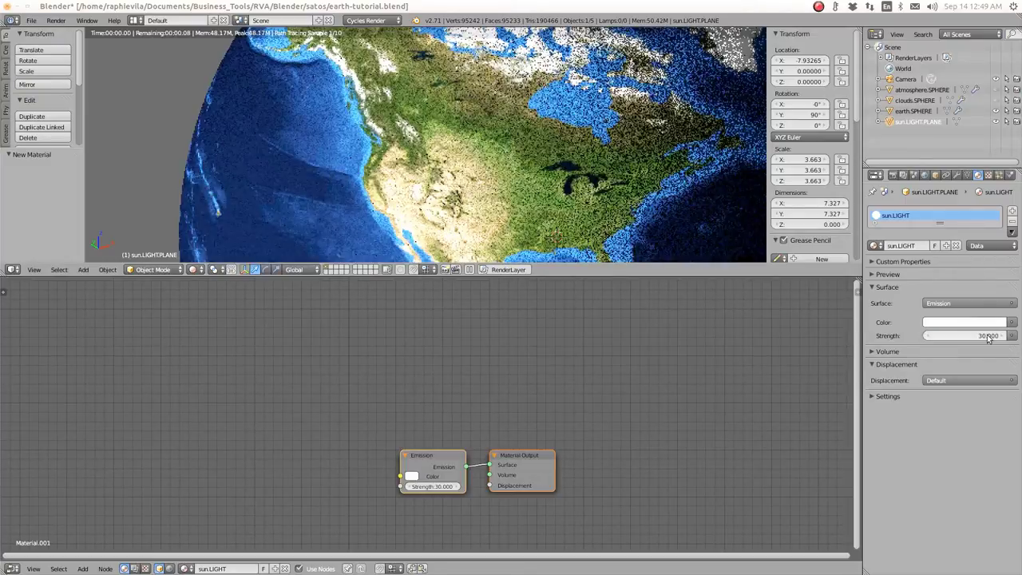
Step: Set the sun.LIGHT emission strength to 10 and inspect the rendered relief along western South America
left_click(980, 335)
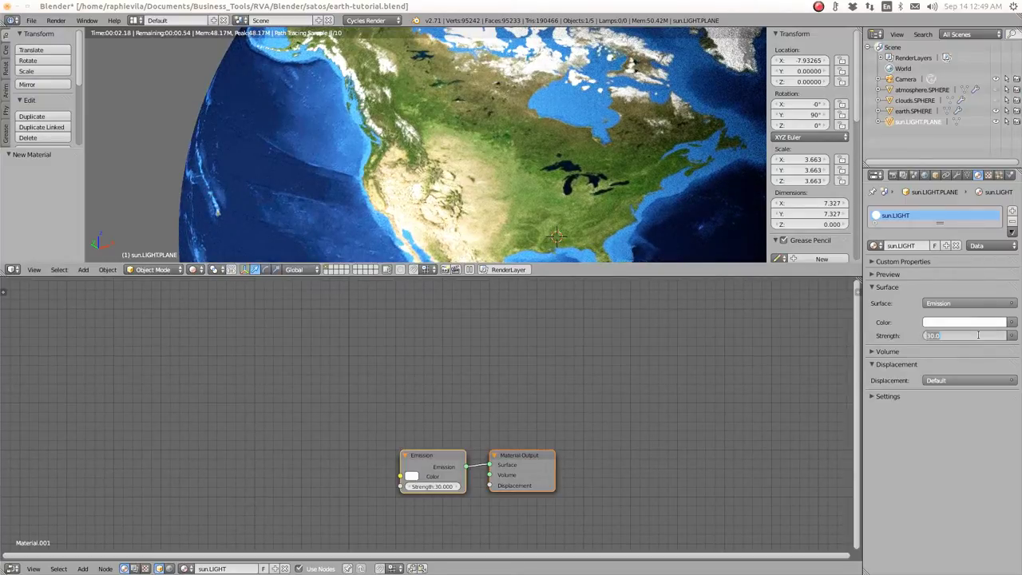
type("10")
key("Return")
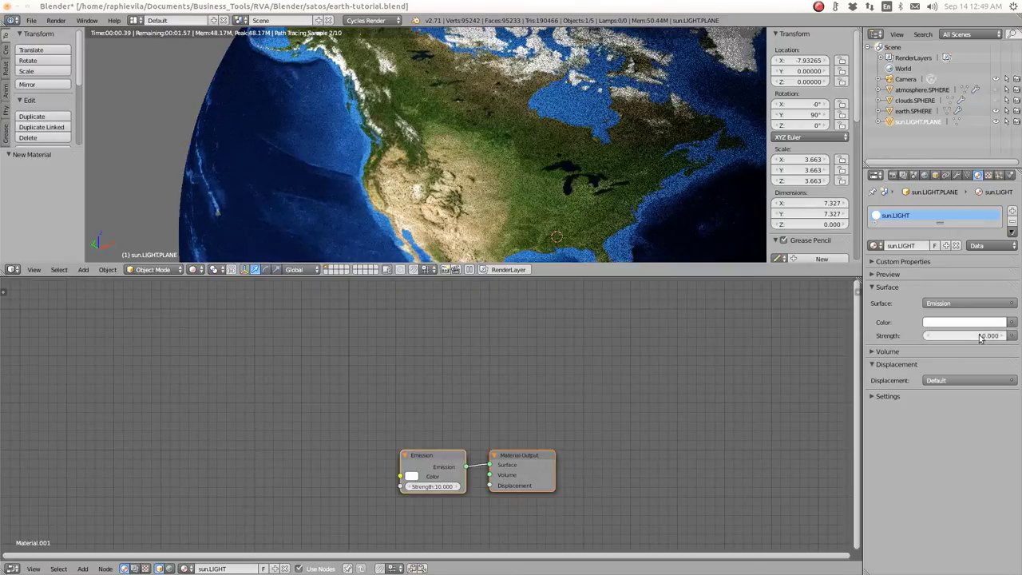
middle_click_drag(381, 216, 333, 176)
scroll(334, 177, "down", 5)
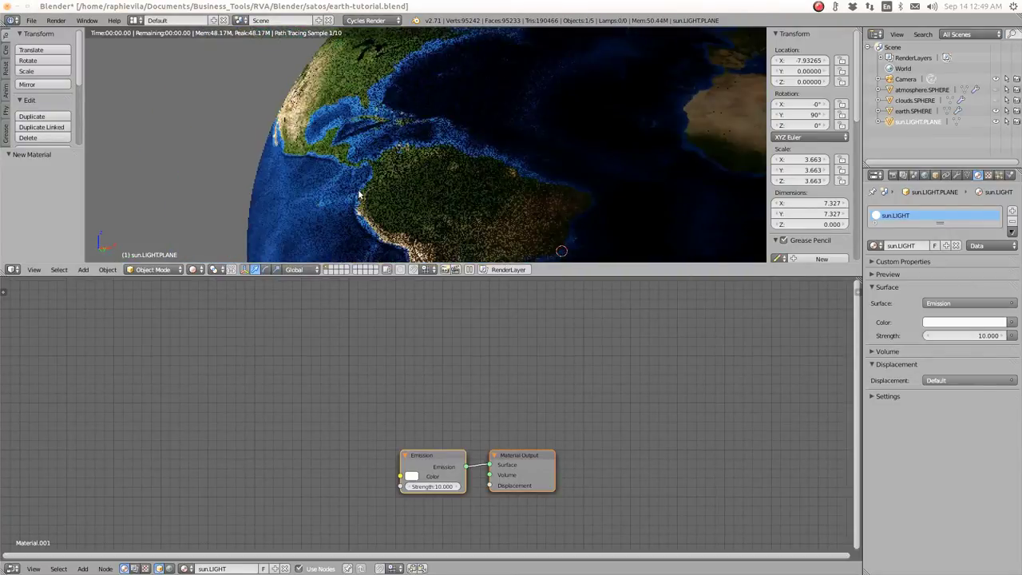
scroll(419, 227, "up", 5)
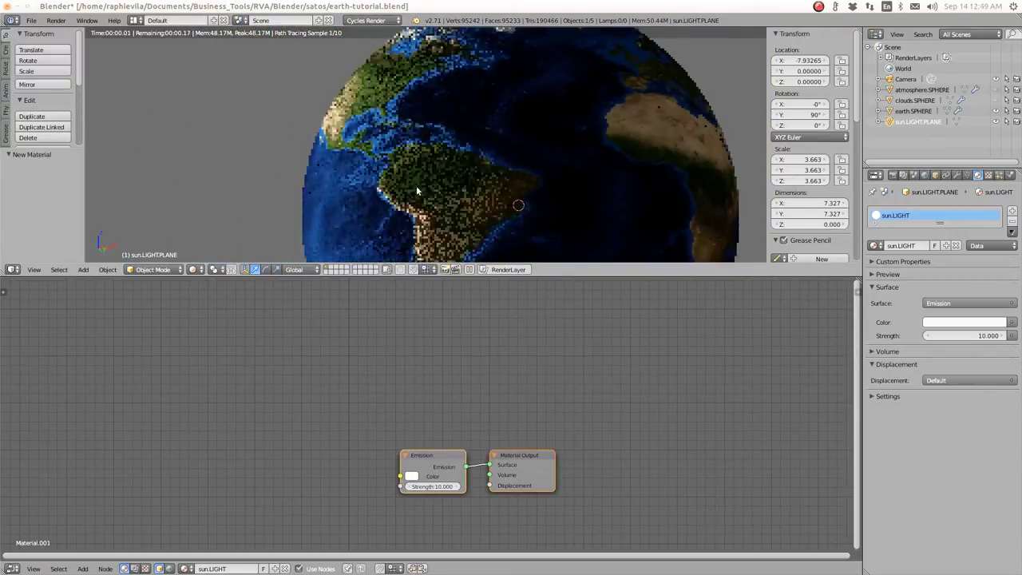
middle_click_drag(401, 216, 391, 125)
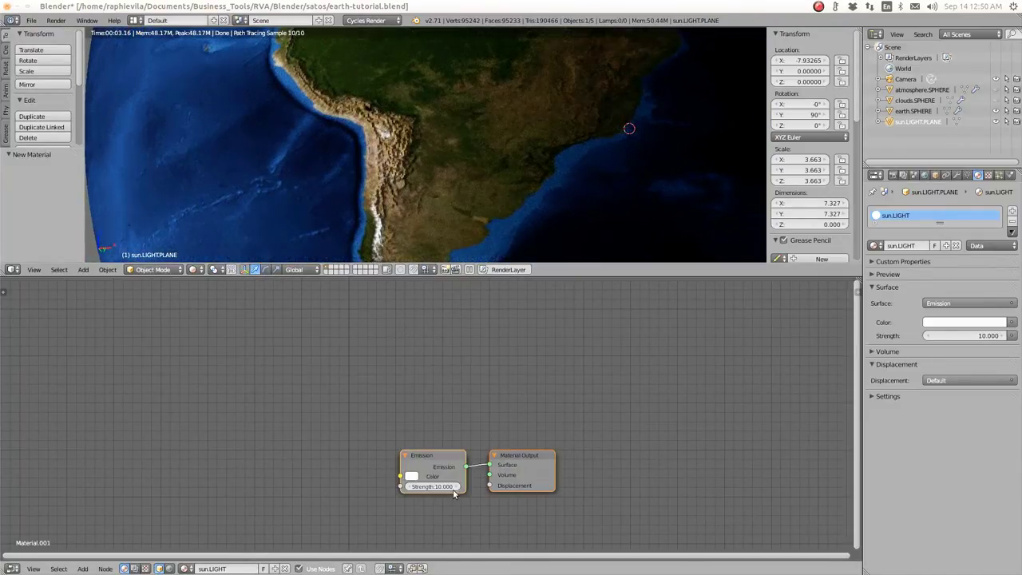
Step: Select earth.SPHERE and compare the rendered relief with the Bump node's Invert option on and off, leaving it off
left_click(907, 113)
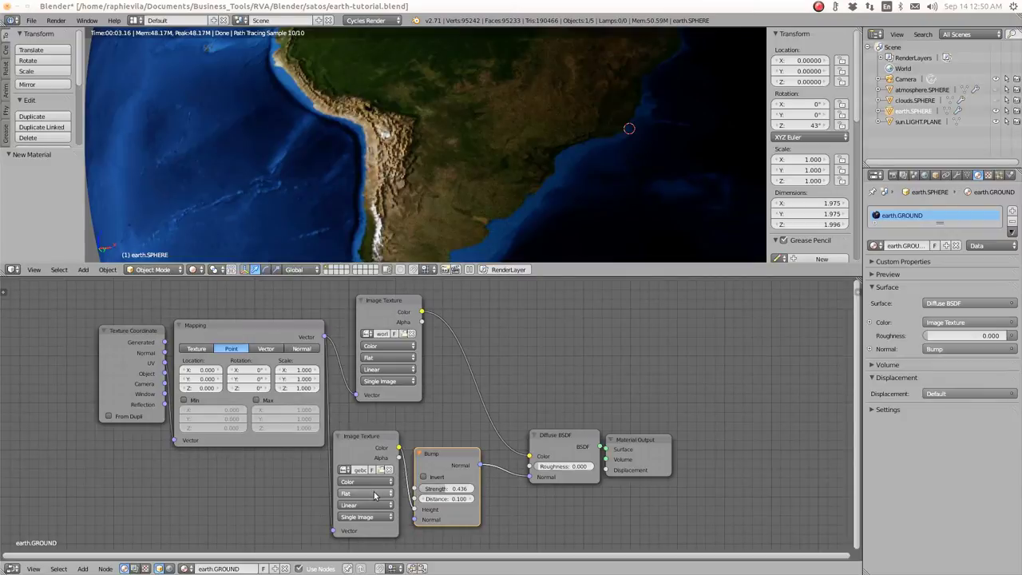
left_click(424, 477)
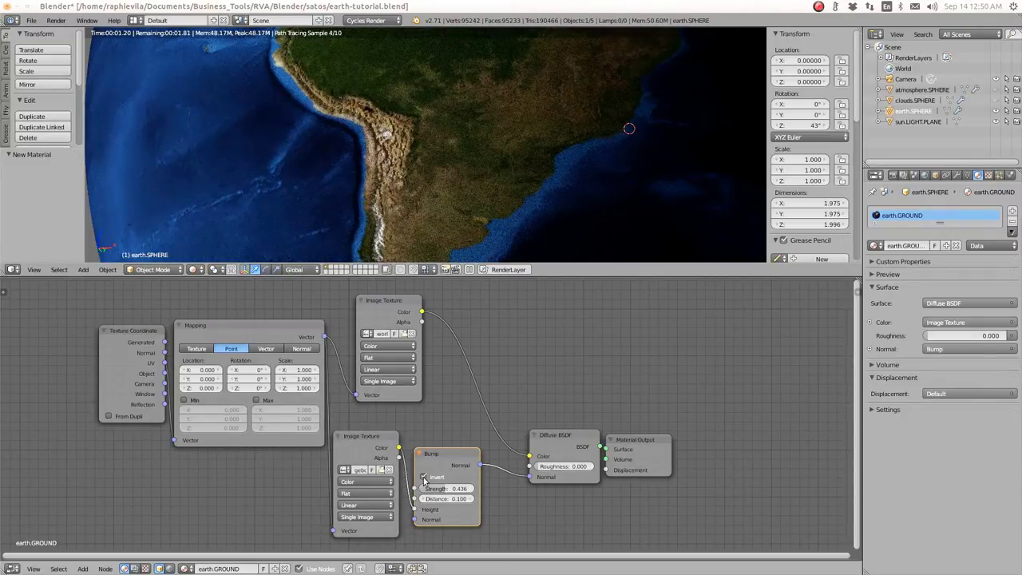
left_click(423, 477)
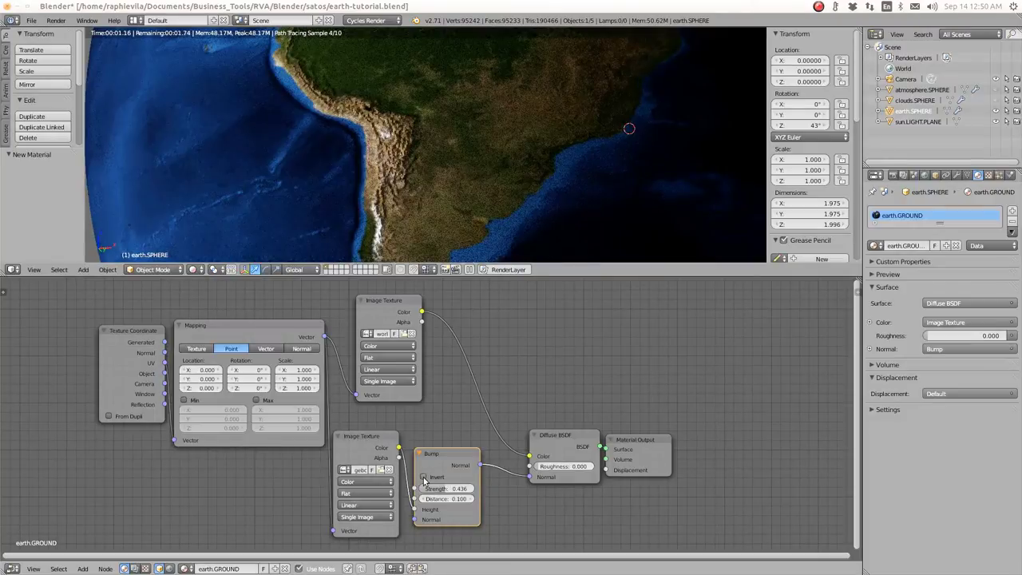
left_click(424, 477)
left_click(424, 477)
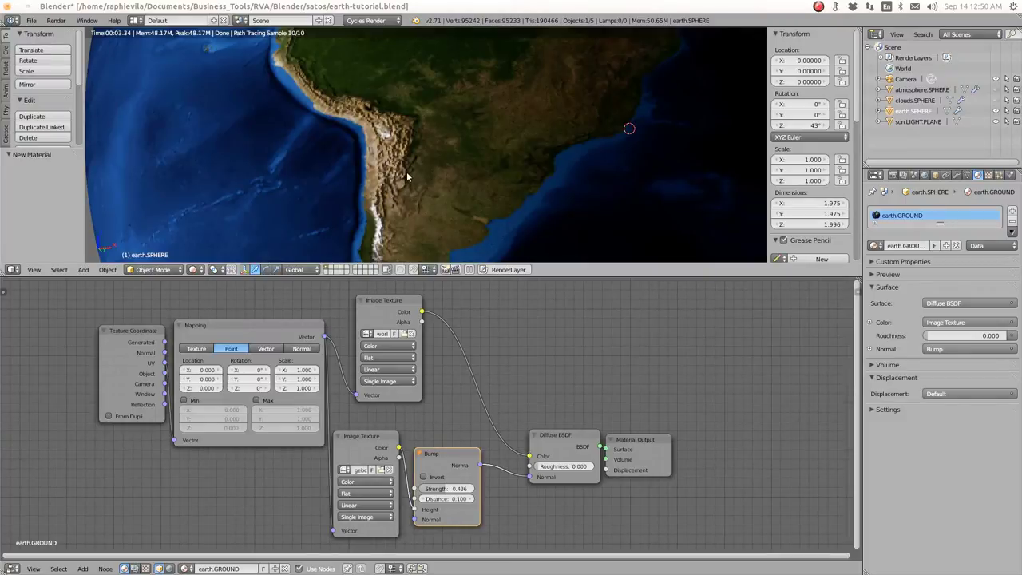
Step: Enable nodes for the World, set its background color to black, and check the rendered globe
scroll(396, 163, "down", 3)
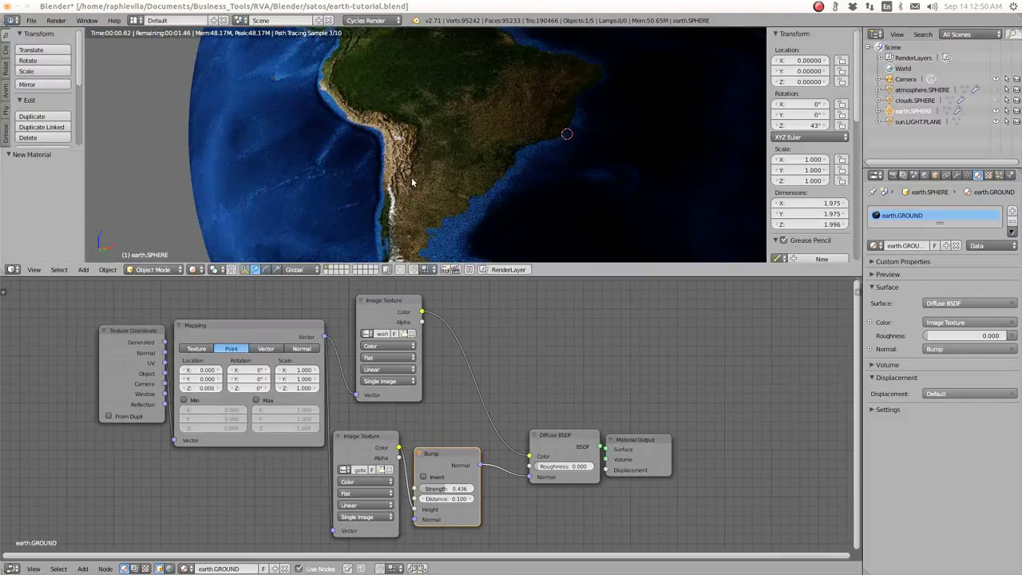
middle_click_drag(331, 92, 406, 198)
scroll(405, 198, "down", 4)
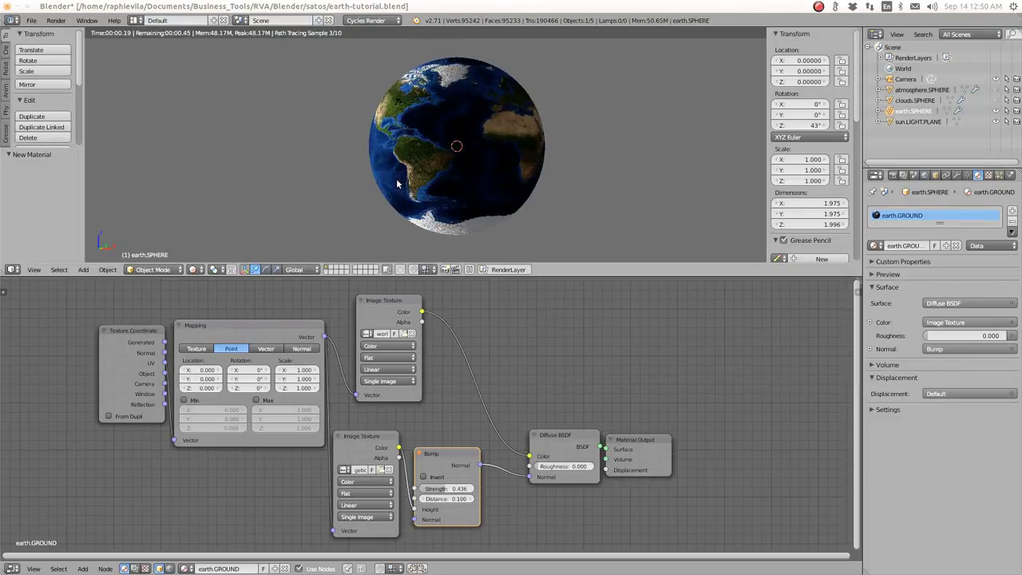
scroll(423, 199, "up", 2)
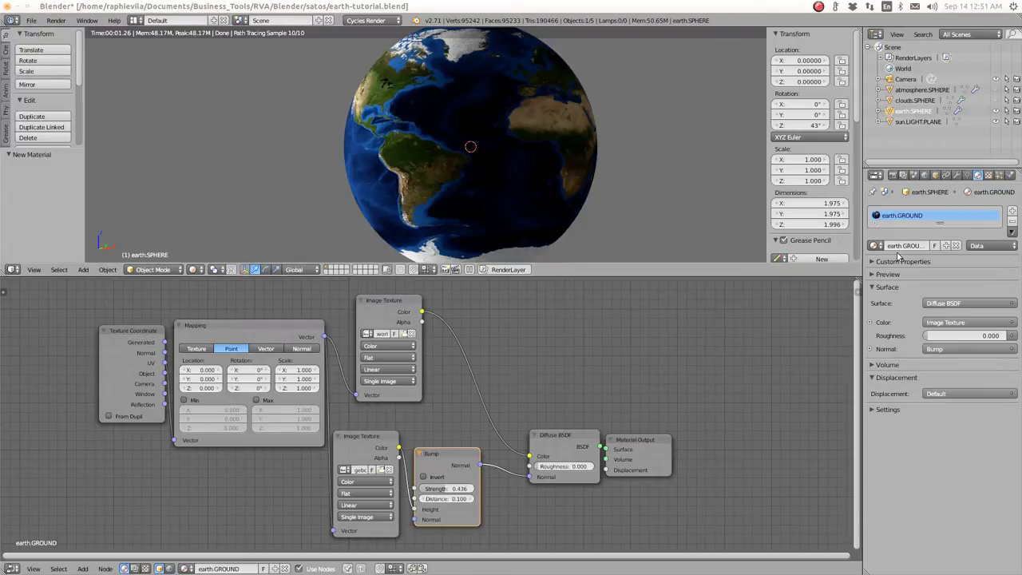
left_click(924, 175)
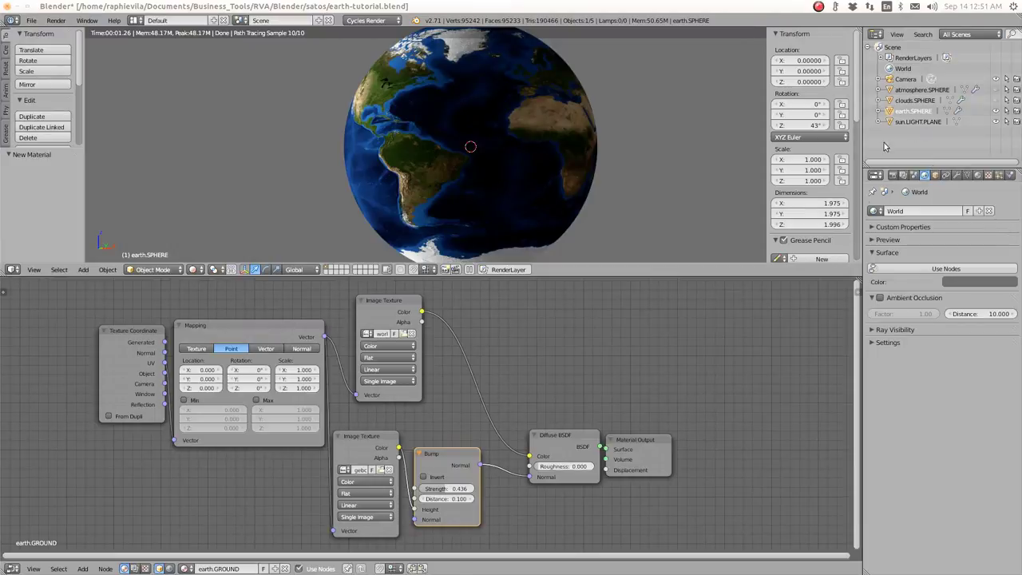
left_click(933, 271)
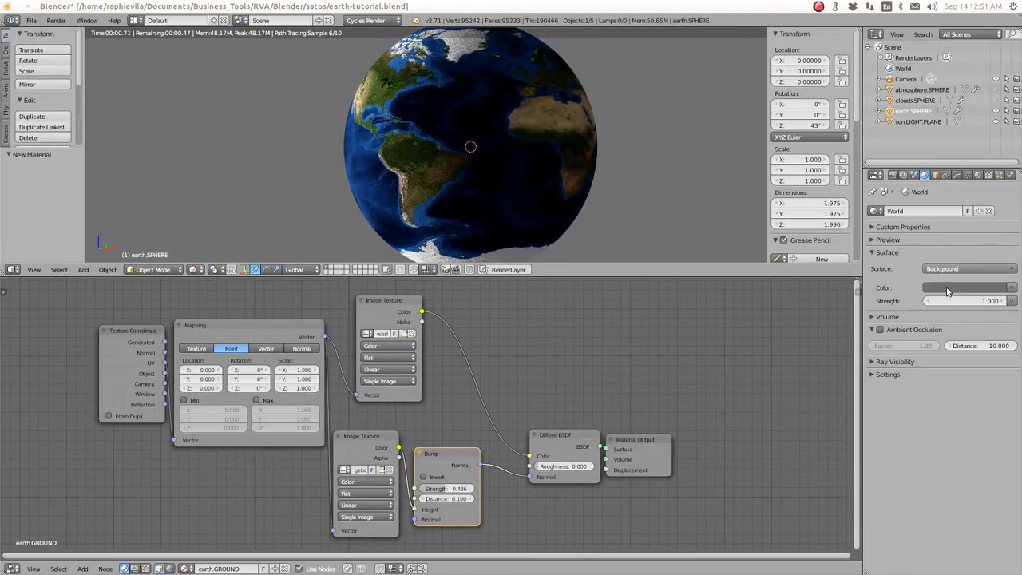
left_click(946, 289)
left_click_drag(997, 195, 997, 203)
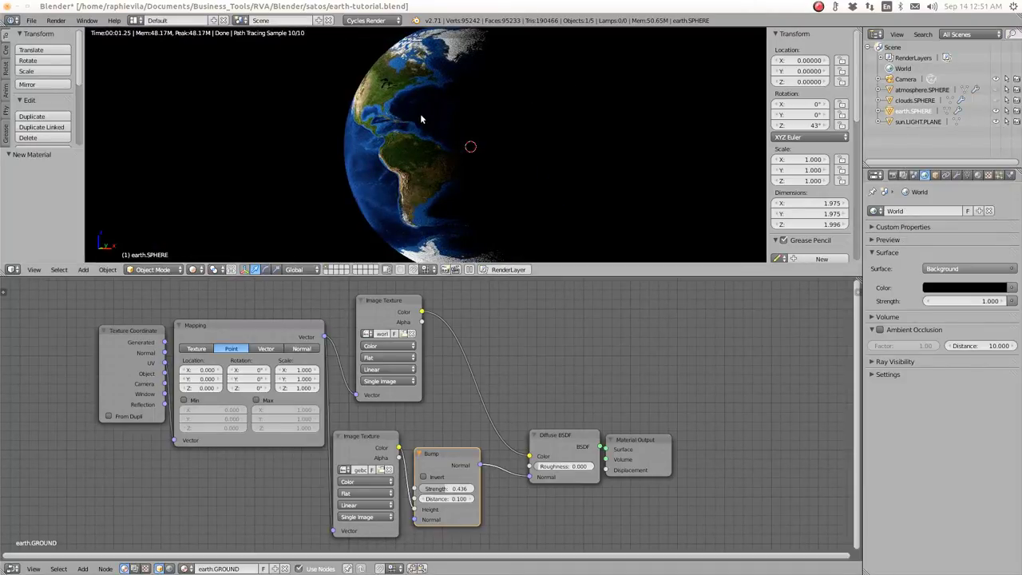
scroll(419, 201, "down", 2)
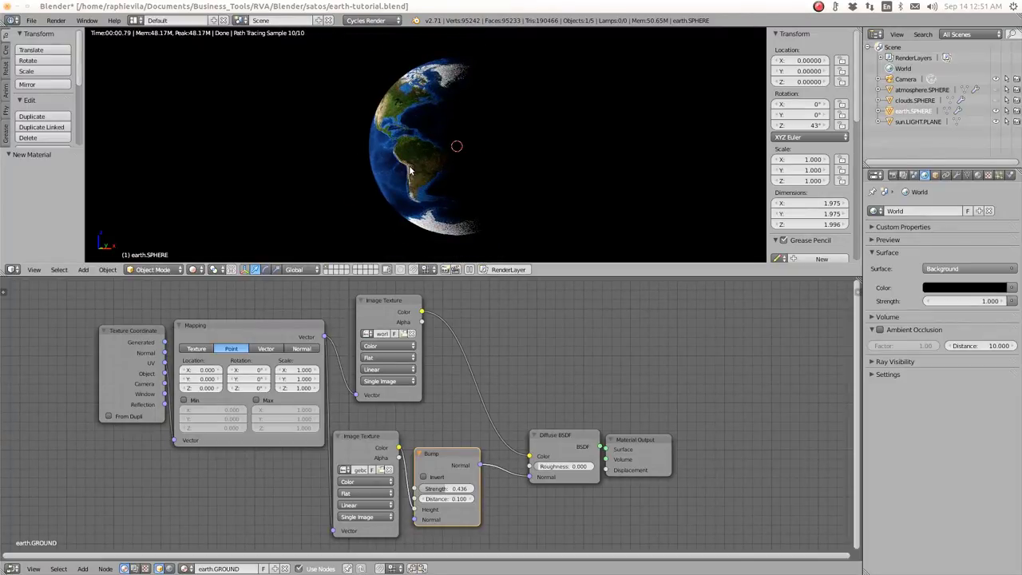
scroll(408, 169, "up", 3)
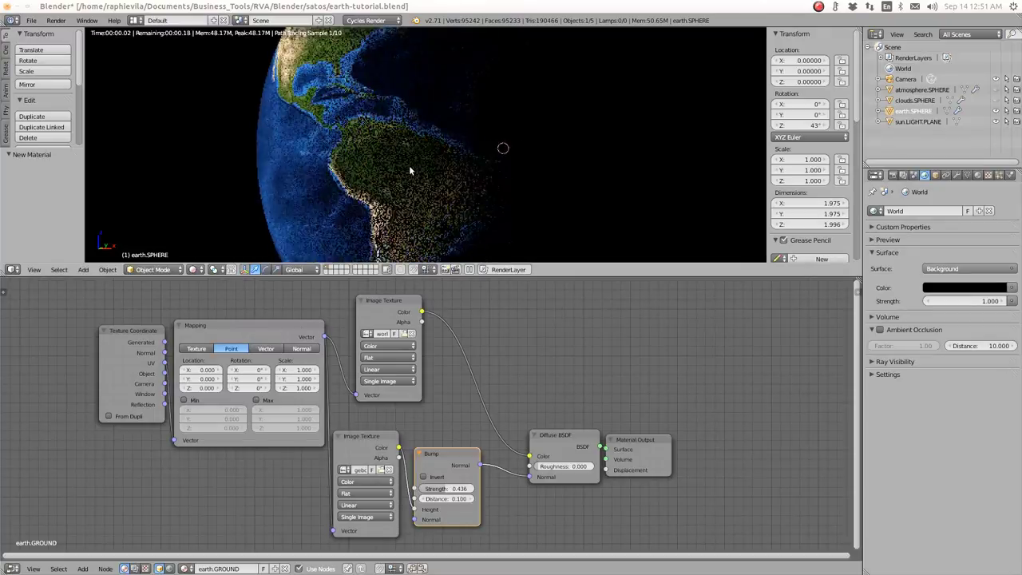
scroll(409, 170, "down", 2)
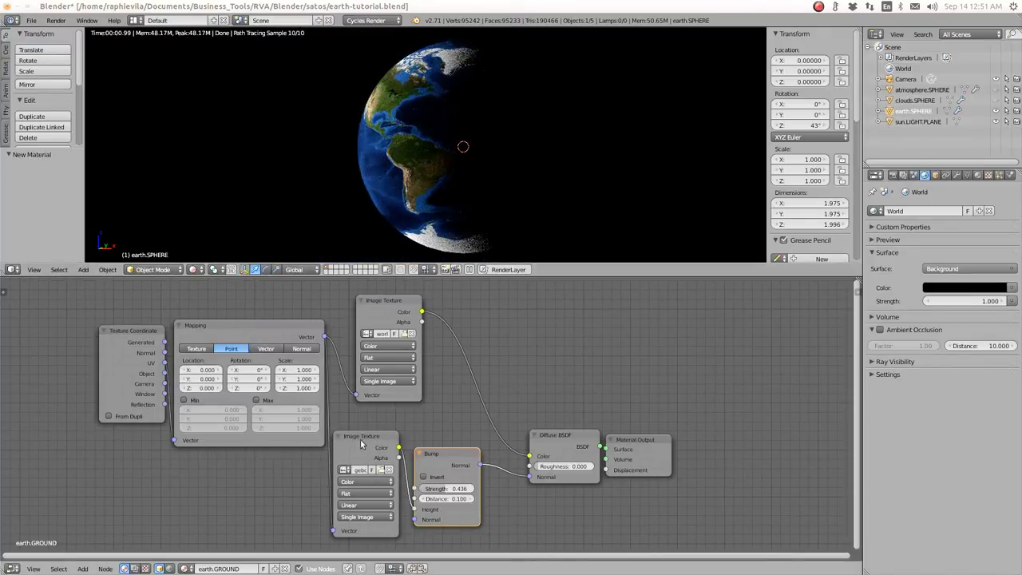
Step: Rearrange the earth.GROUND nodes, aligning the elevation Image Texture under the color one and spacing out Bump, Diffuse BSDF and Material Output
left_click_drag(361, 437, 382, 423)
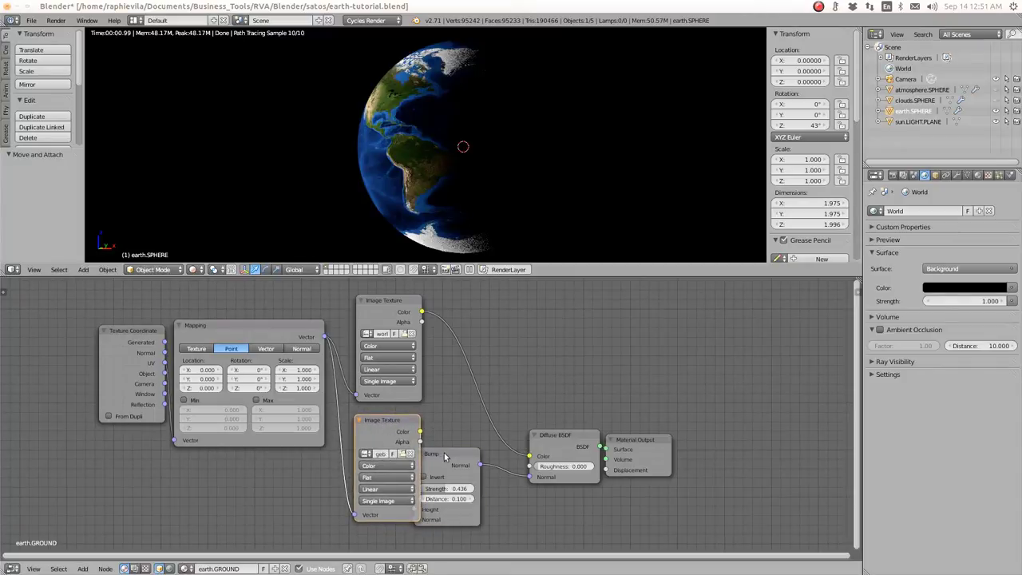
left_click_drag(439, 454, 455, 435)
left_click_drag(565, 438, 567, 337)
left_click_drag(633, 443, 672, 365)
left_click_drag(458, 436, 481, 408)
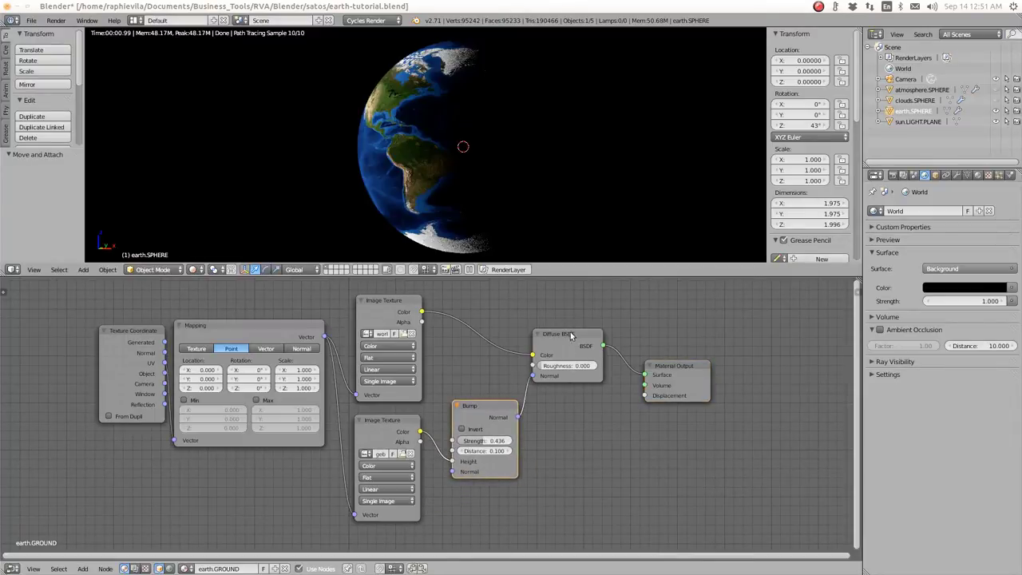
left_click_drag(553, 344, 566, 344)
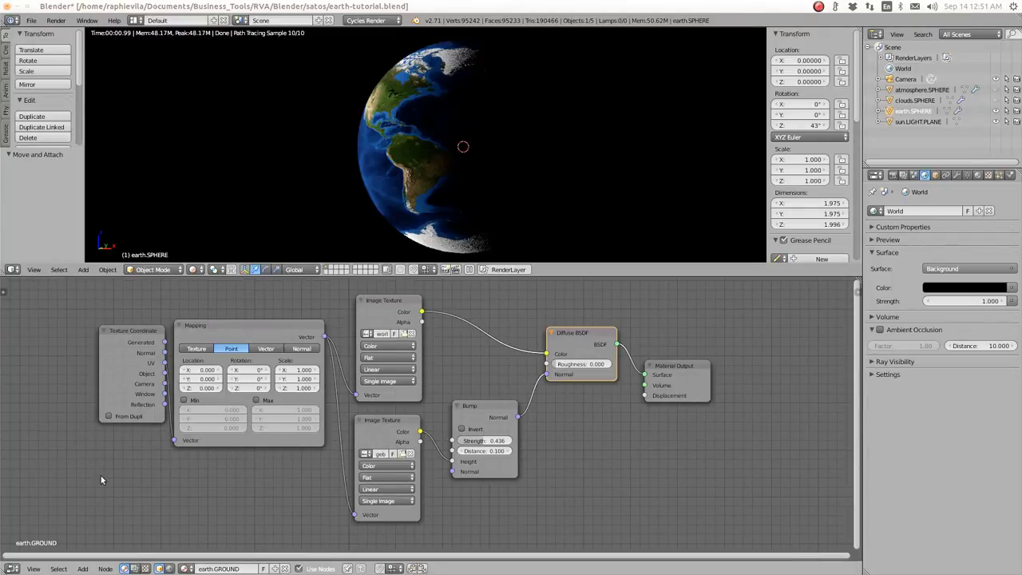
Step: Switch to Firefox and go back to the first page of NASA Visible Earth's Blue Marble collection to review the available maps
key("alt+Tab")
key("alt+Tab")
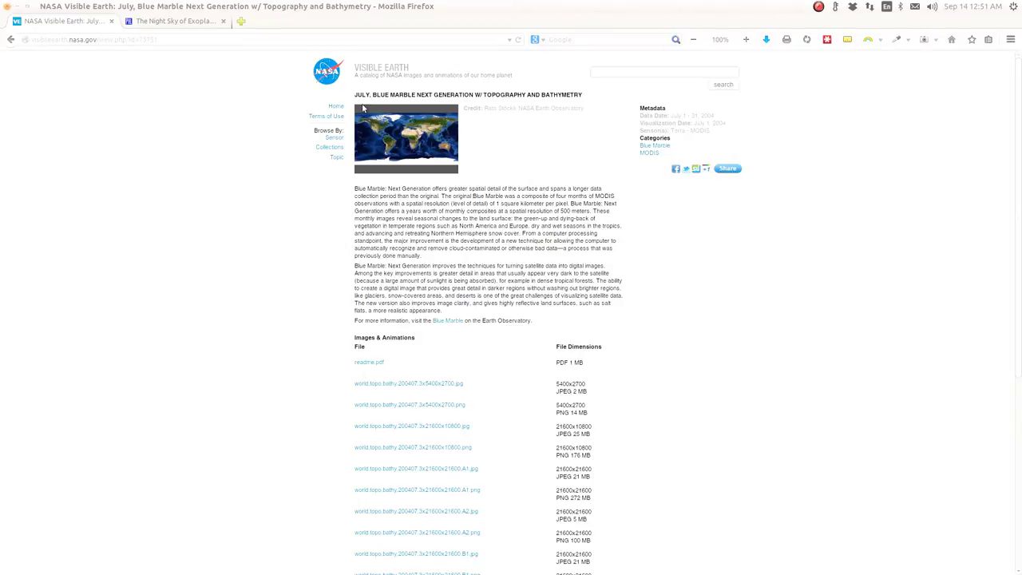
left_click(10, 40)
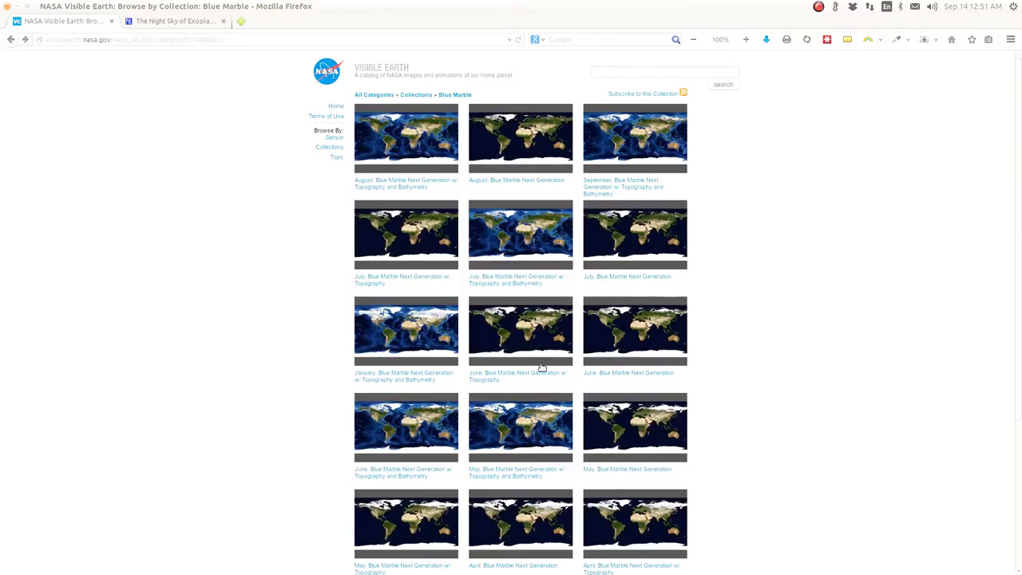
left_click(9, 39)
scroll(165, 200, "down", 10)
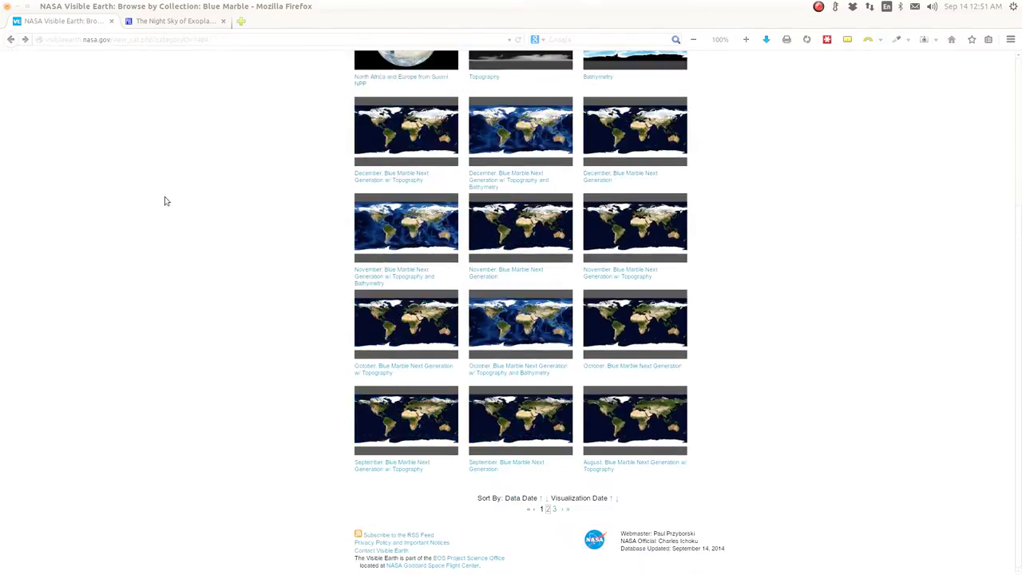
scroll(487, 425, "up", 1)
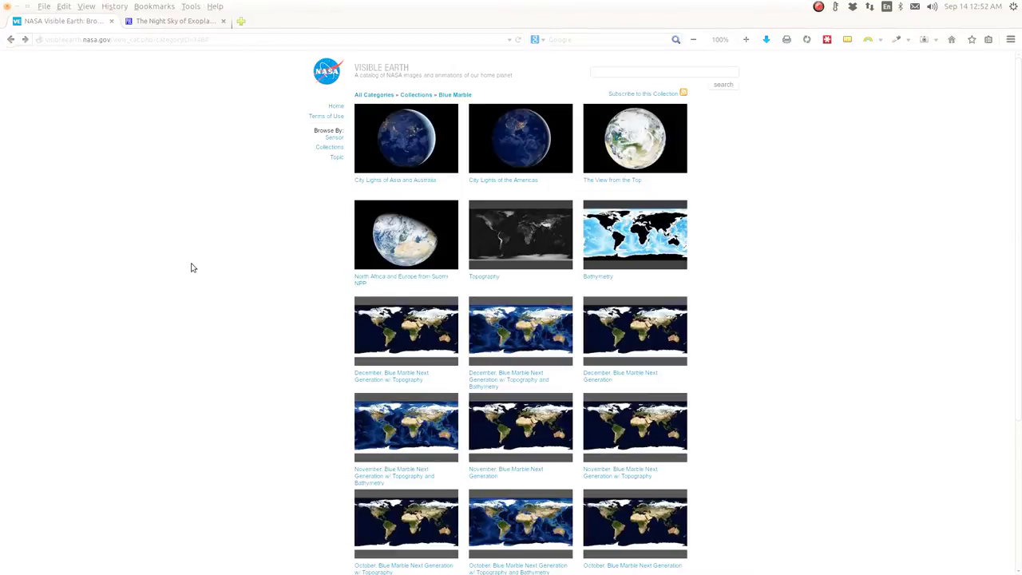
Step: Switch back to Blender and inspect the rendered relief across North and South America
key("alt+Tab")
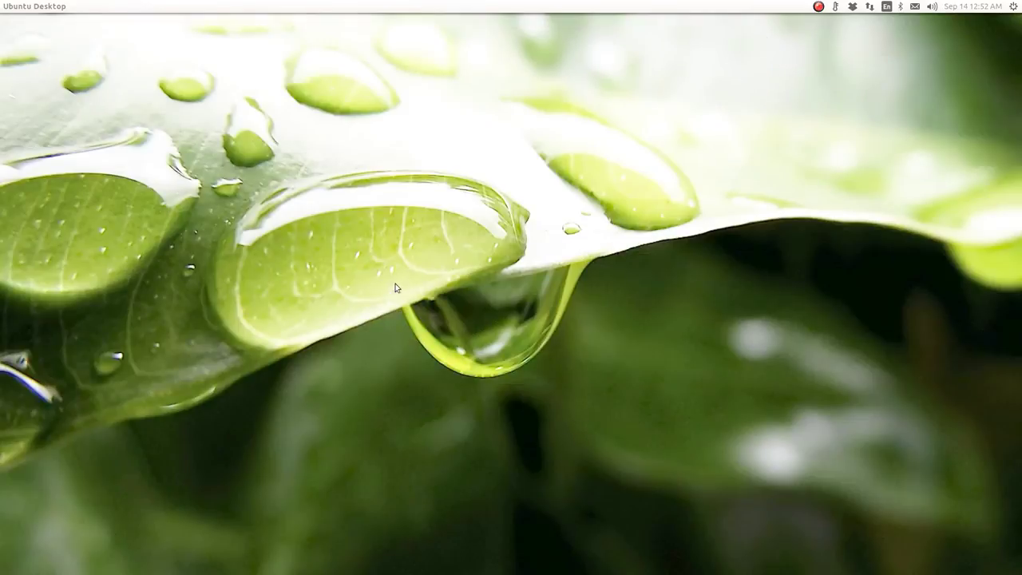
key("alt+Tab")
key("alt+Tab")
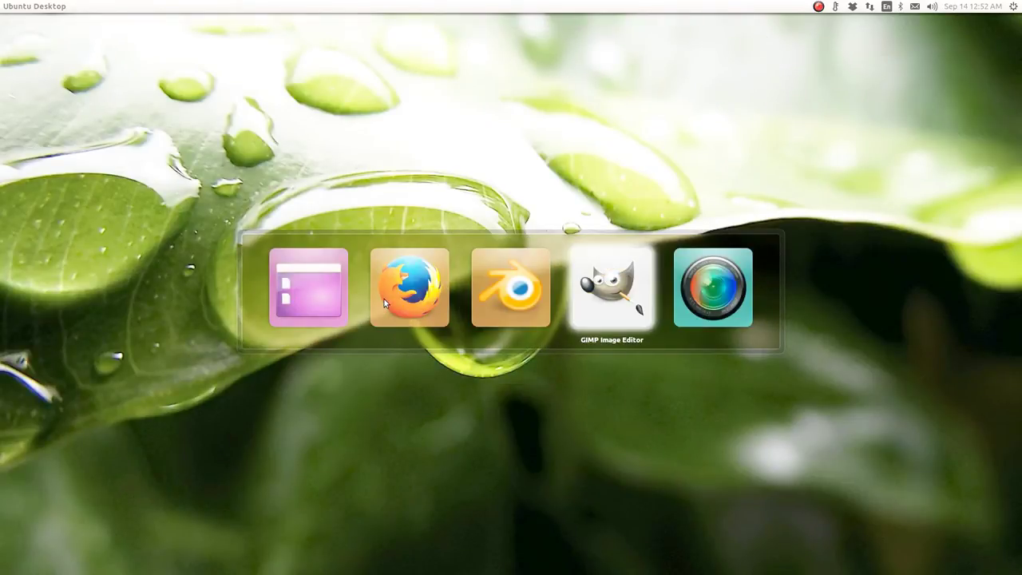
key("alt+Tab")
key("alt+Tab")
key("alt+Tab")
key("alt+Tab")
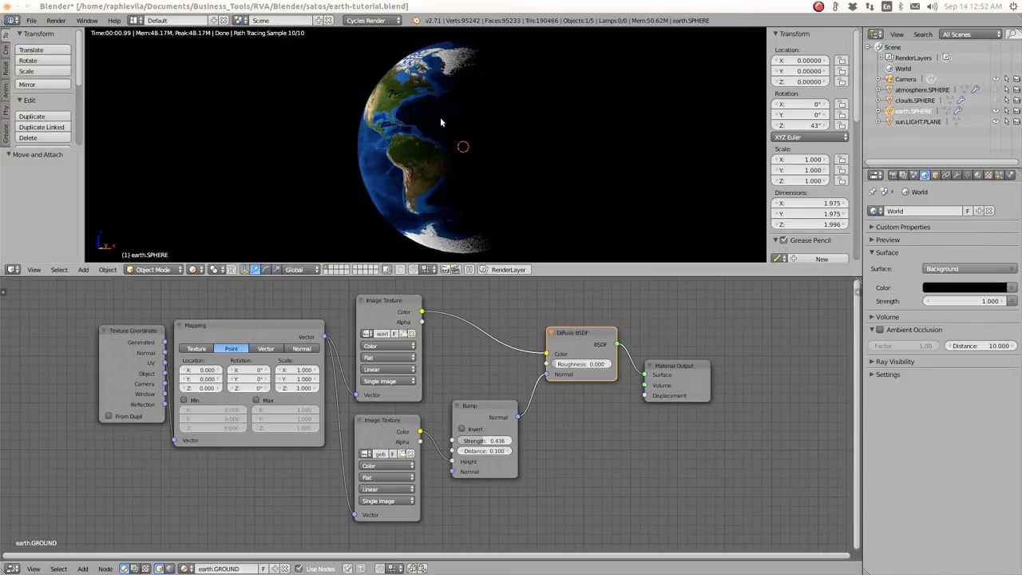
scroll(430, 158, "up", 5)
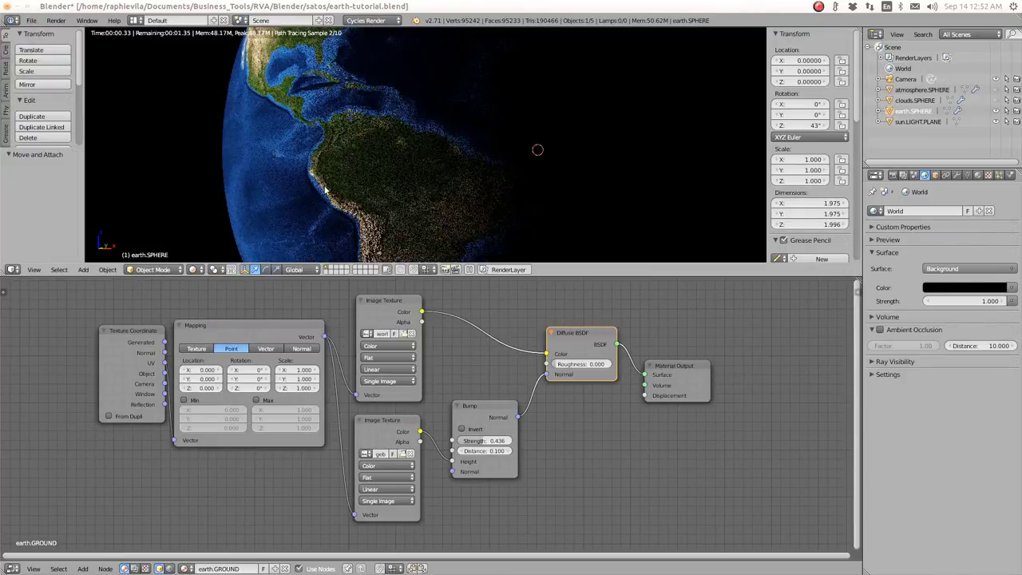
middle_click_drag(329, 192, 425, 202)
scroll(426, 201, "down", 5)
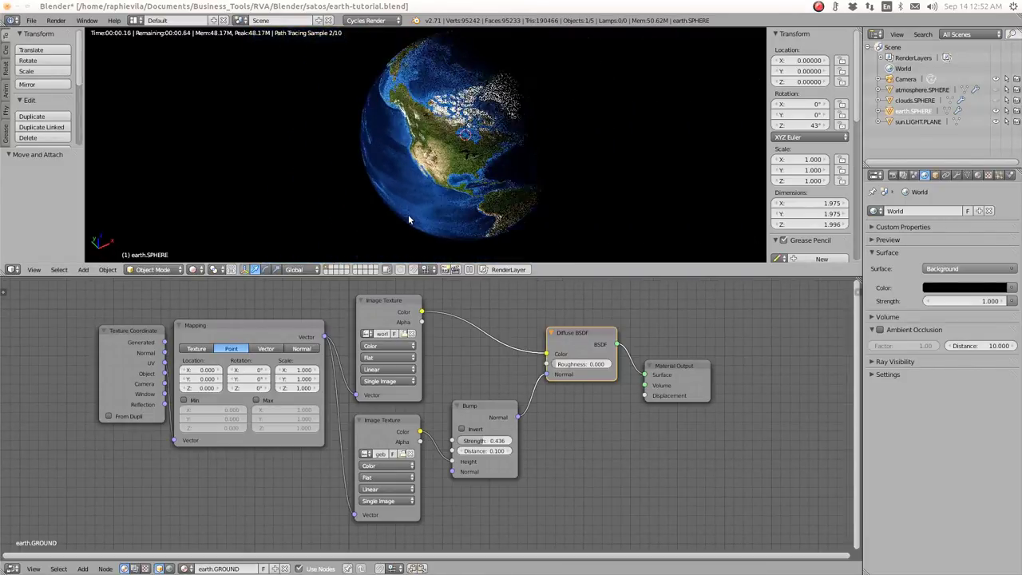
scroll(429, 214, "up", 3)
middle_click_drag(423, 204, 399, 163)
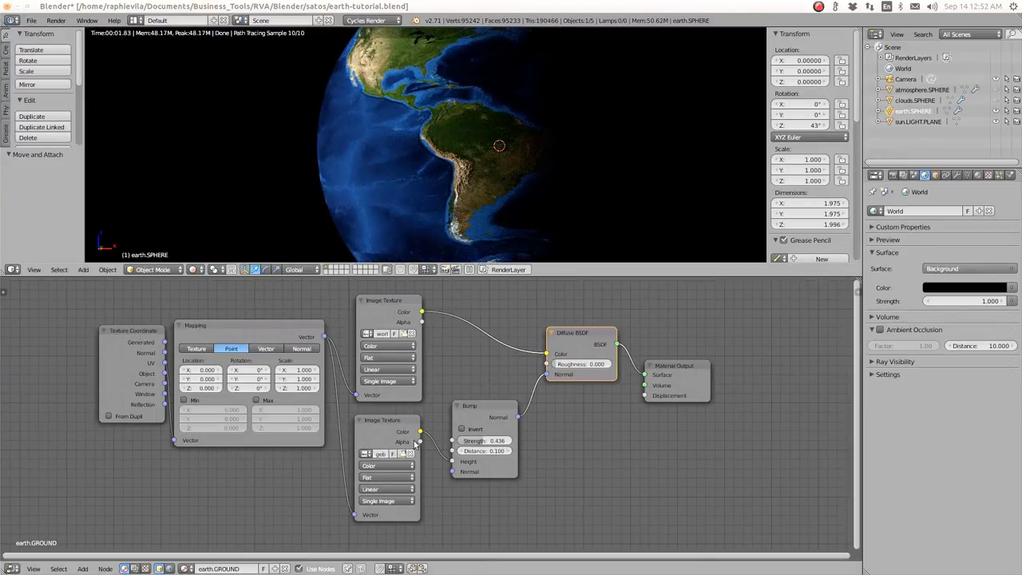
Step: Add a third Image Texture node to earth.GROUND and place it below the elevation Image Texture
scroll(415, 444, "down", 3)
middle_click_drag(457, 495, 459, 449)
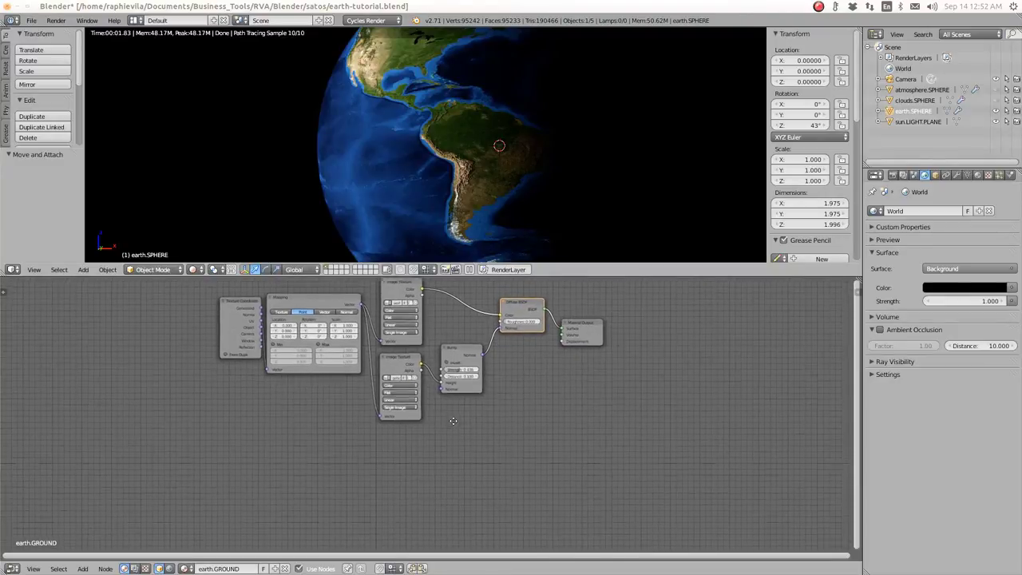
scroll(442, 456, "up", 2)
scroll(441, 455, "up", 3)
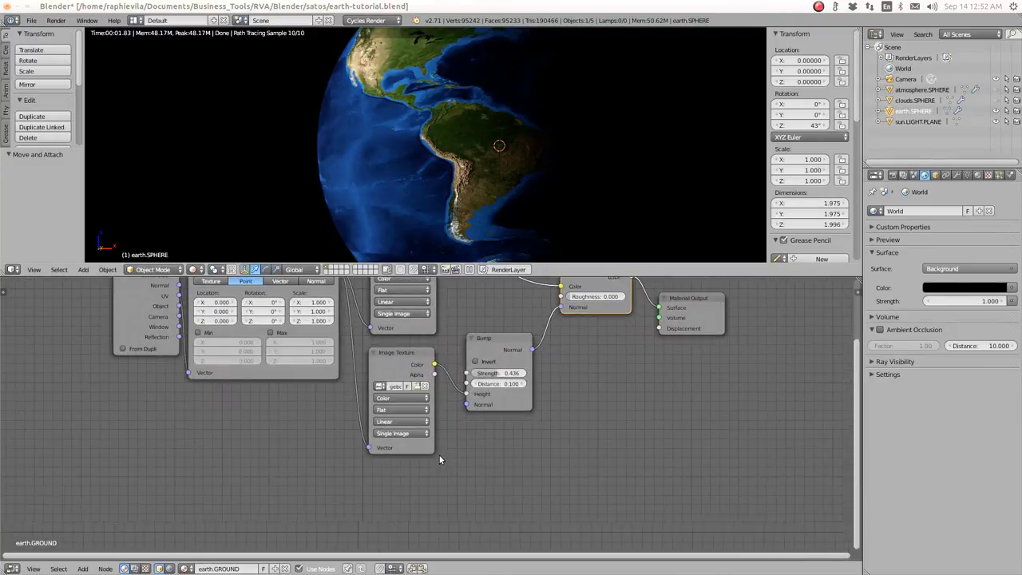
middle_click_drag(481, 461, 465, 438)
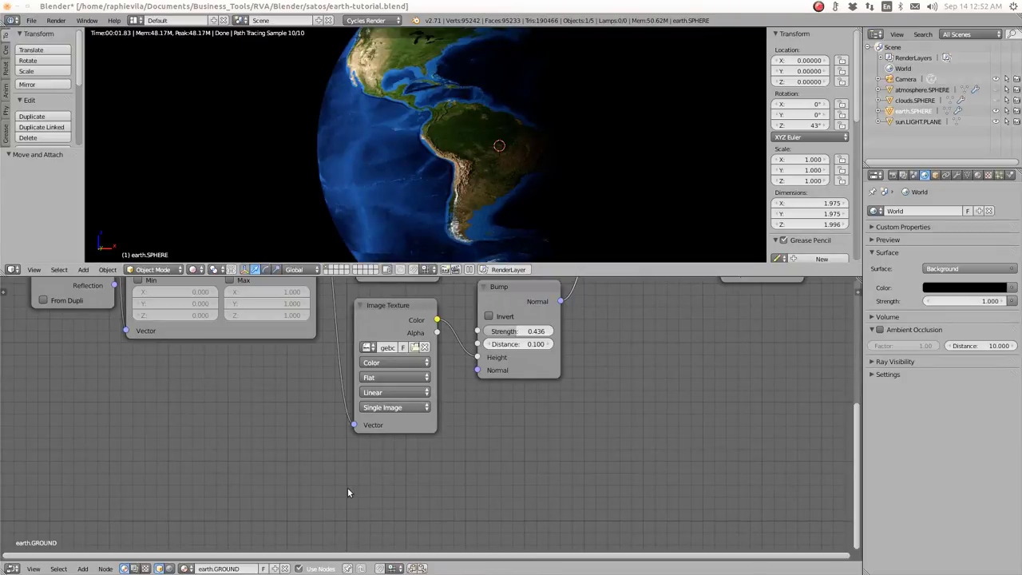
key("shift+a")
mouse_move(348, 469)
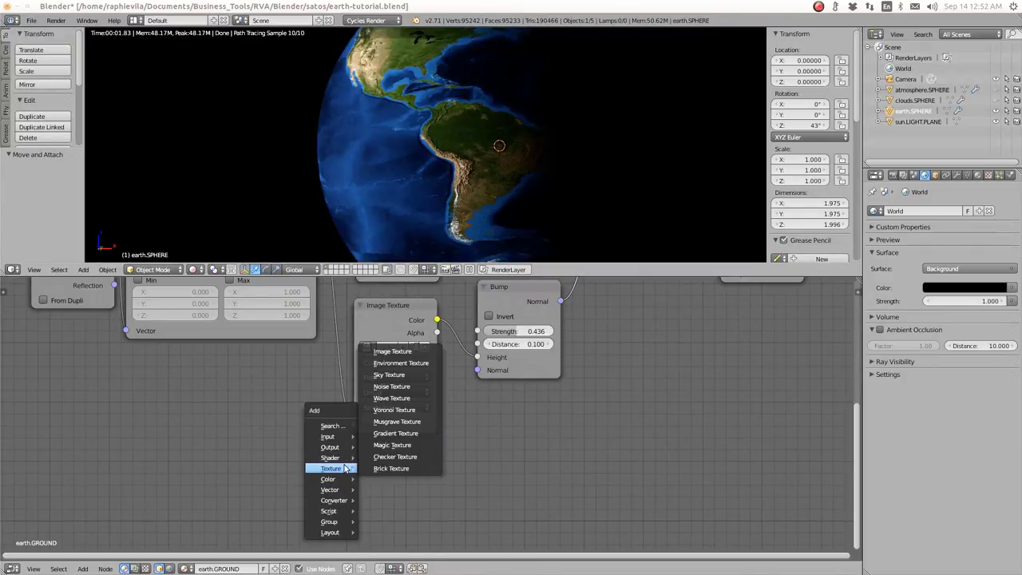
left_click(392, 351)
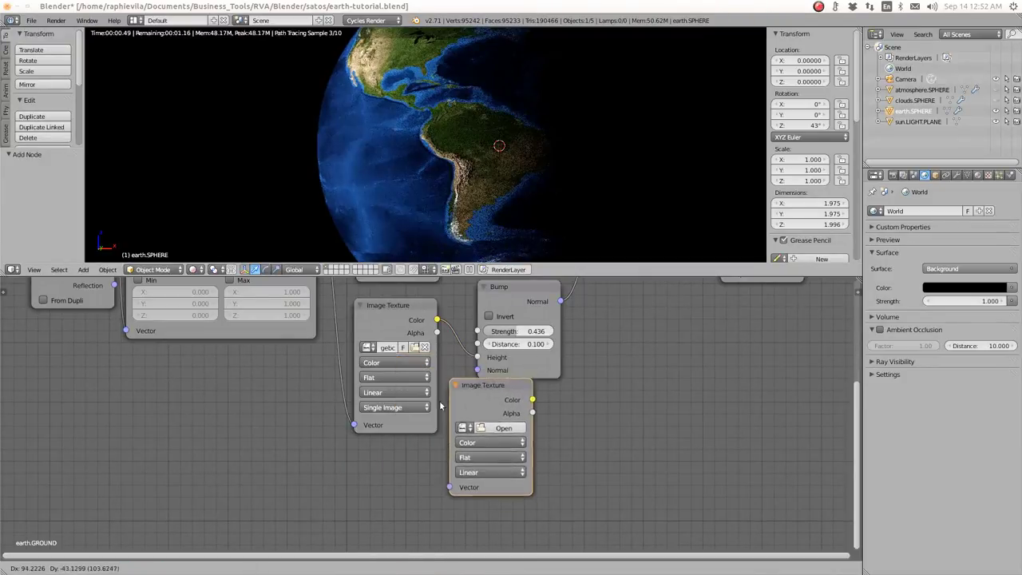
left_click(361, 446)
Step: Link the Mapping node's Vector output to the third Image Texture node and align that node under the elevation Image Texture
scroll(368, 443, "down", 3)
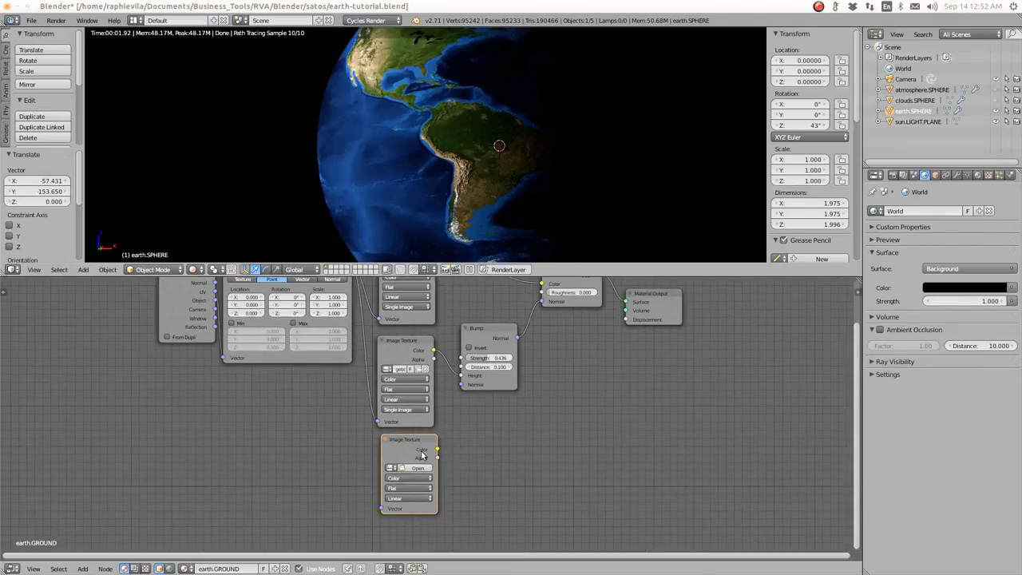
left_click_drag(367, 302, 396, 487)
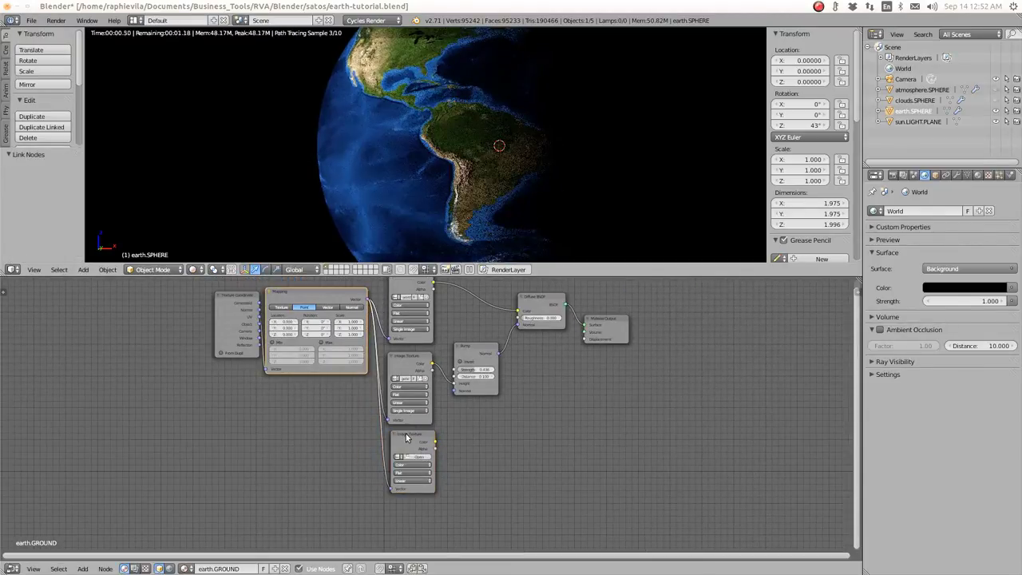
left_click_drag(406, 436, 403, 441)
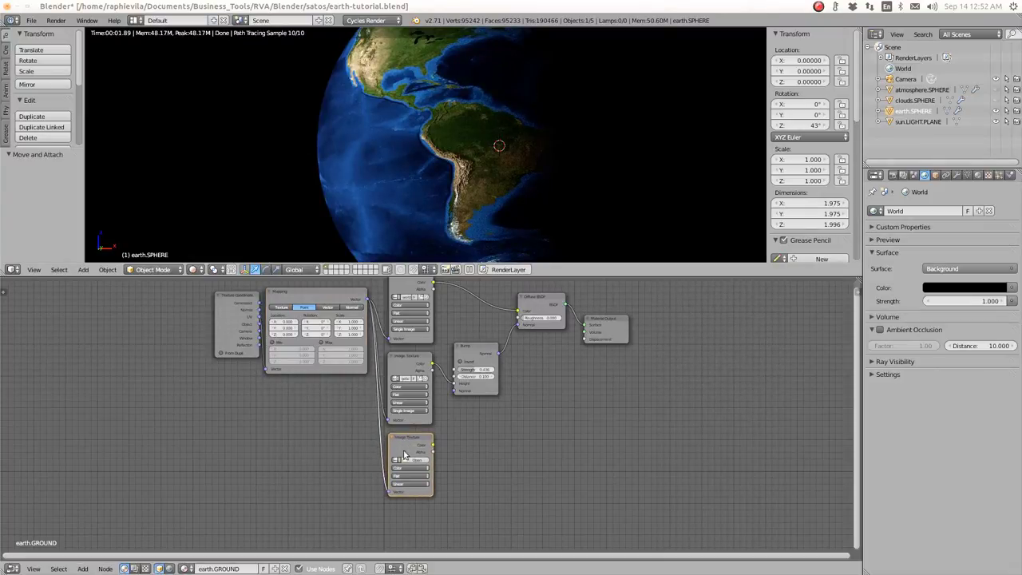
Step: Load world.topo.bathy.200407.3x2048.jpg from the Blender texture folder into the third Image Texture node
left_click(411, 461)
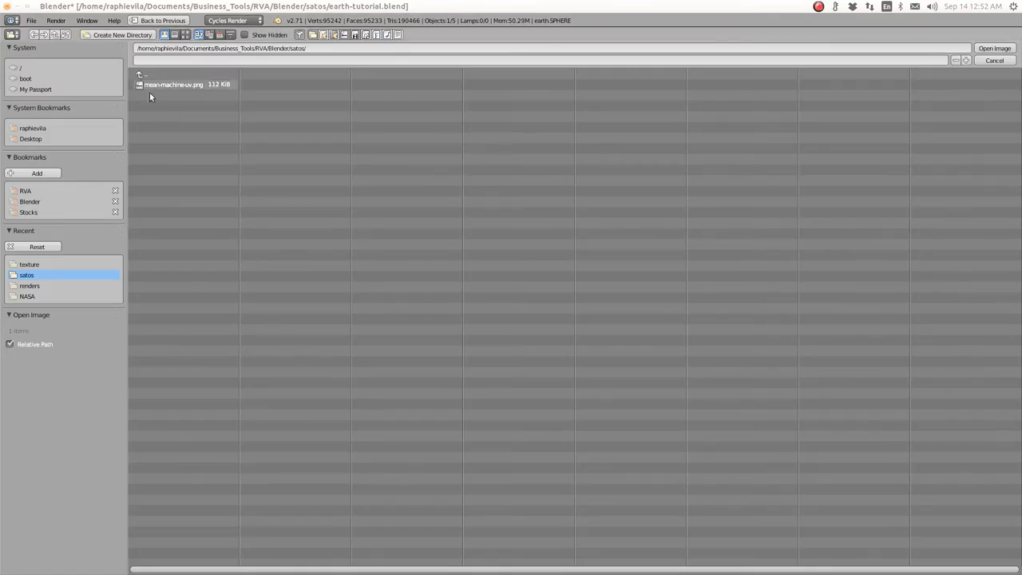
left_click(30, 201)
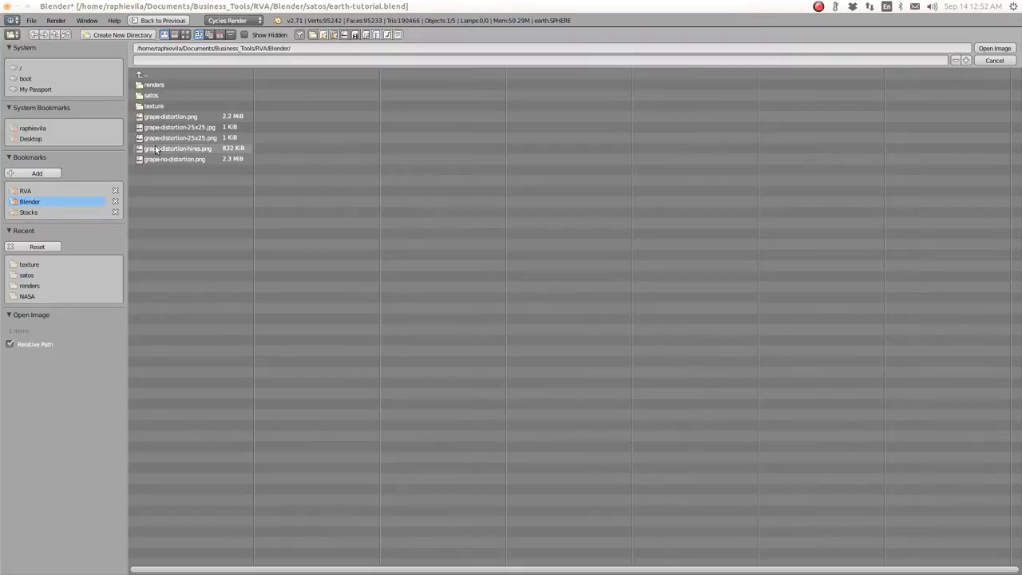
left_click(151, 105)
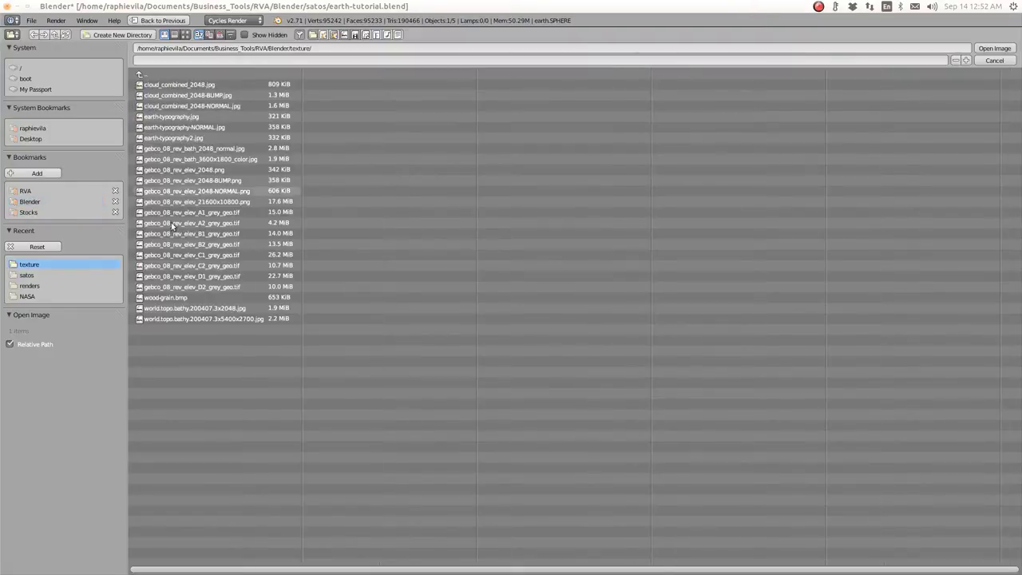
double_click(210, 309)
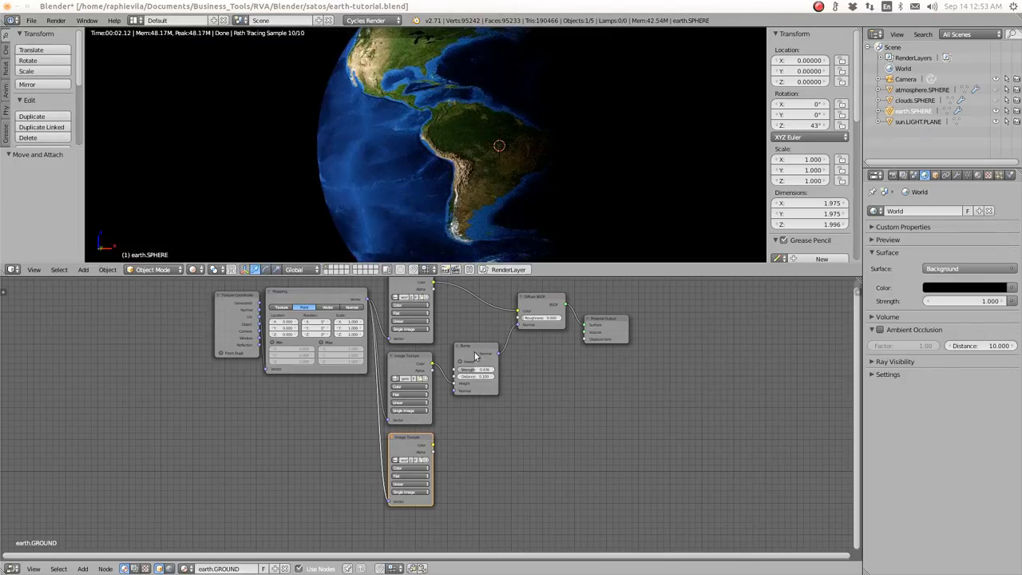
Step: Add a second Bump node with Invert enabled below the first and feed its Height from the third Image Texture's Color
left_click_drag(476, 355, 466, 378)
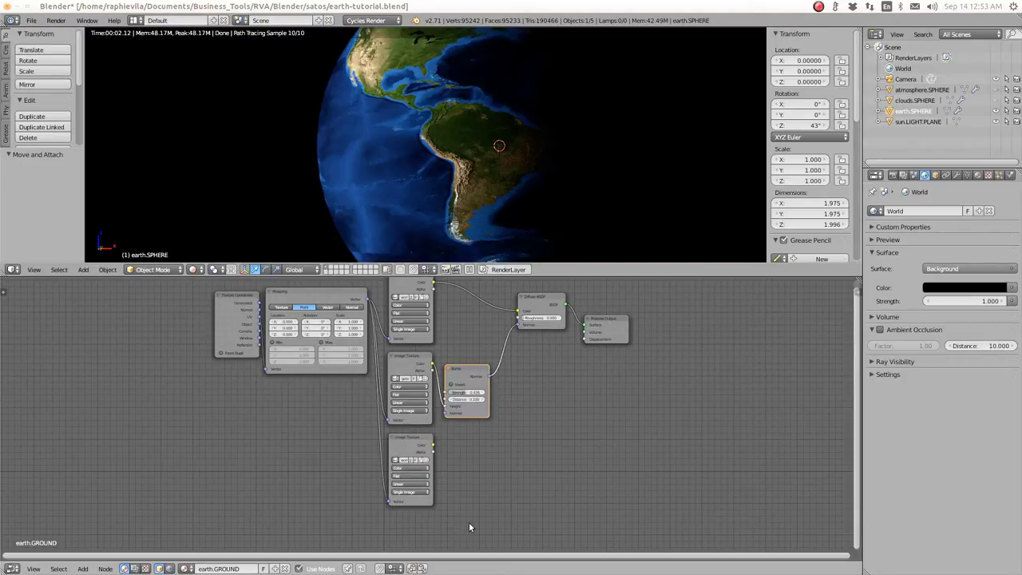
key("shift+a")
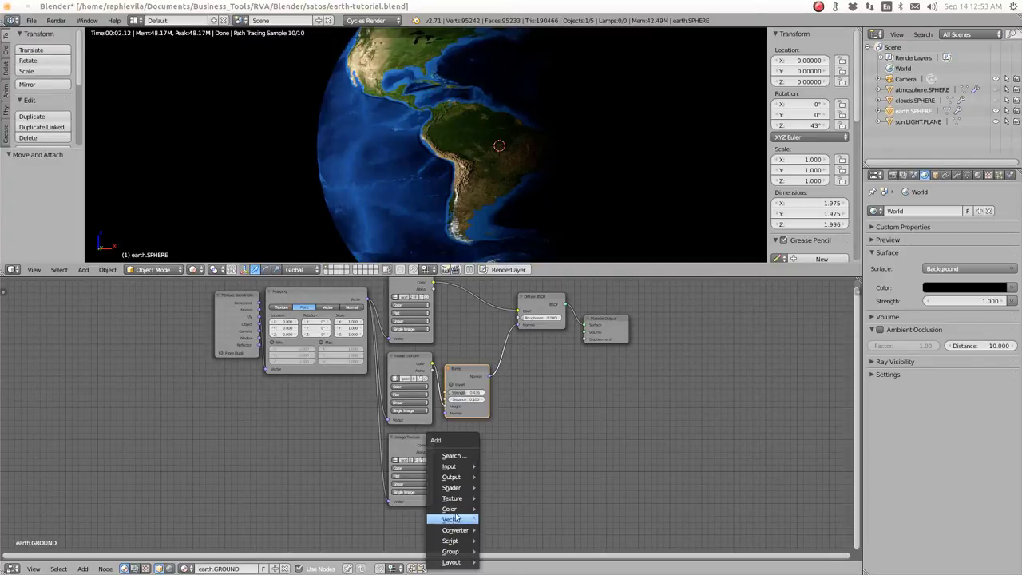
mouse_move(457, 519)
left_click(503, 473)
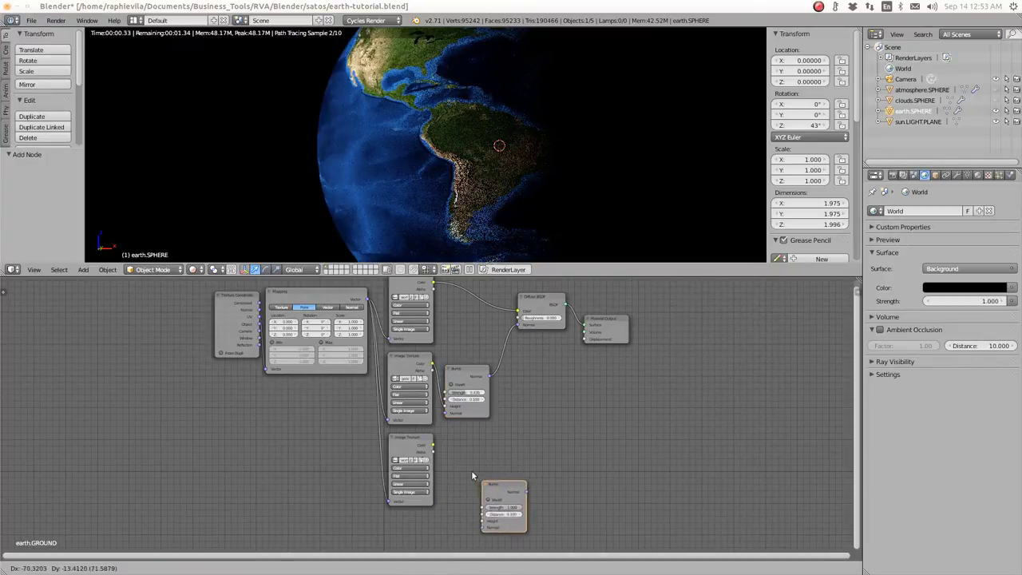
left_click(448, 444)
left_click(453, 460)
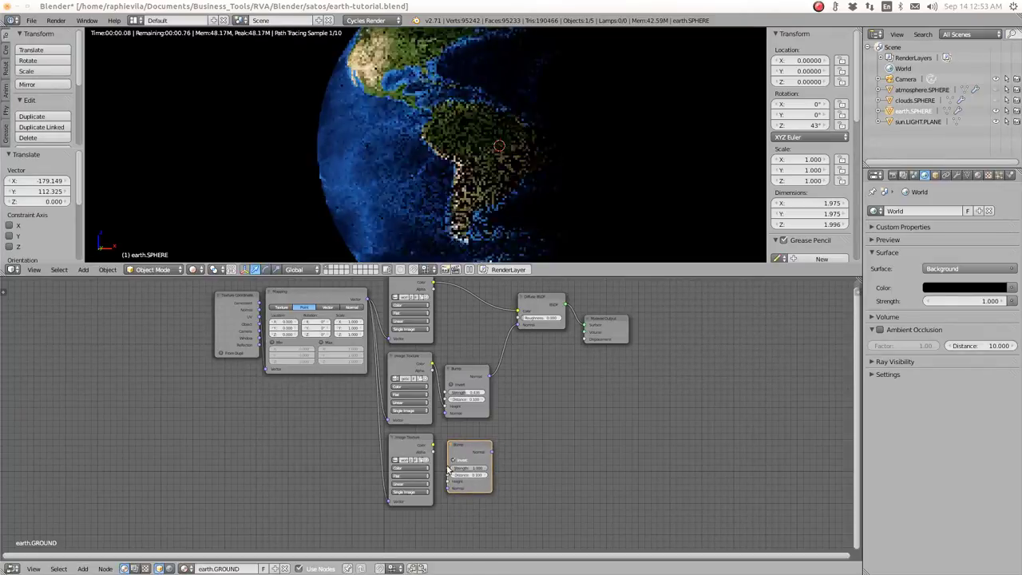
left_click_drag(433, 444, 468, 444)
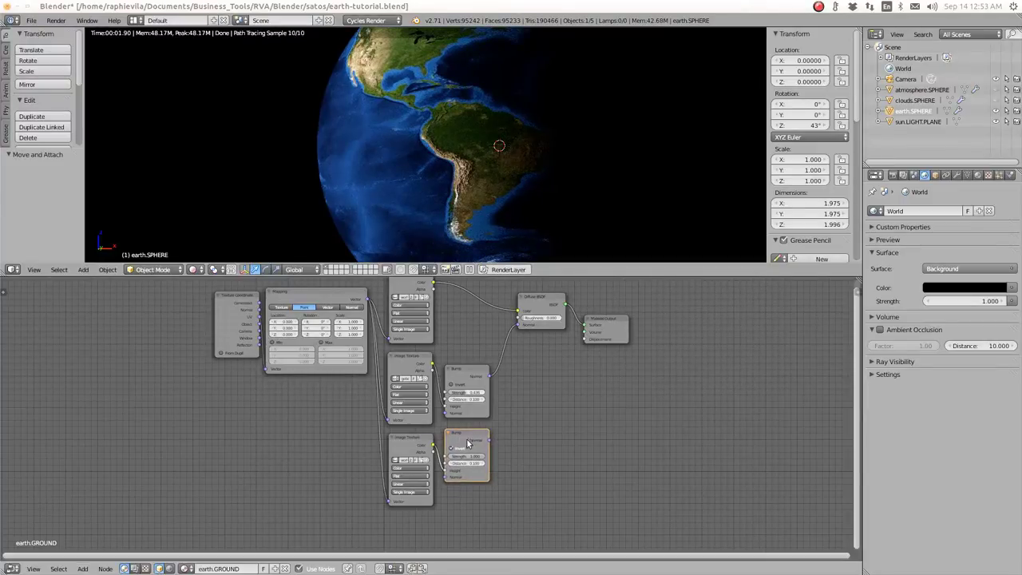
Step: Add a Math node set to Add and place it beside the two Bump nodes
key("shift+a")
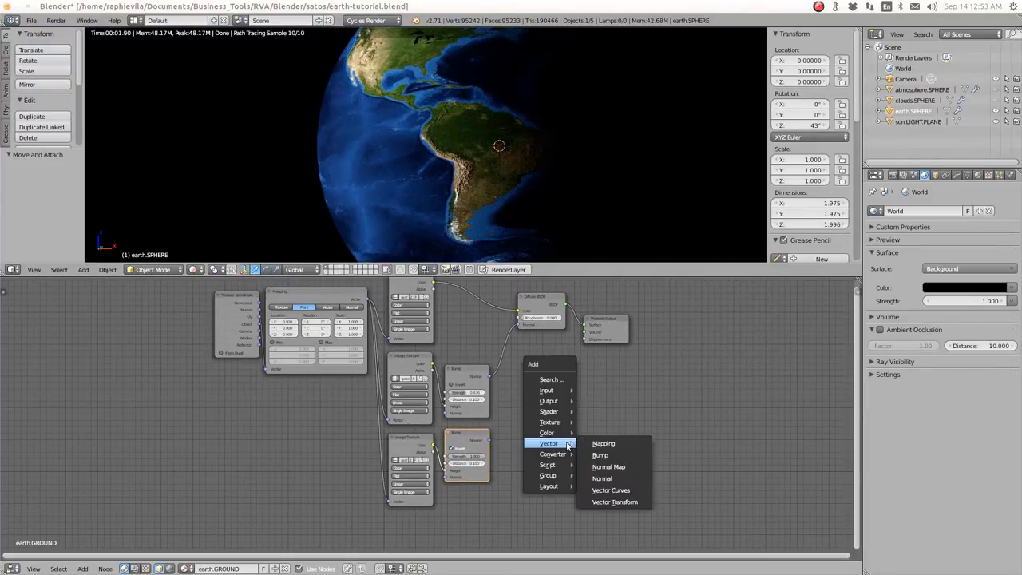
mouse_move(553, 453)
left_click(597, 349)
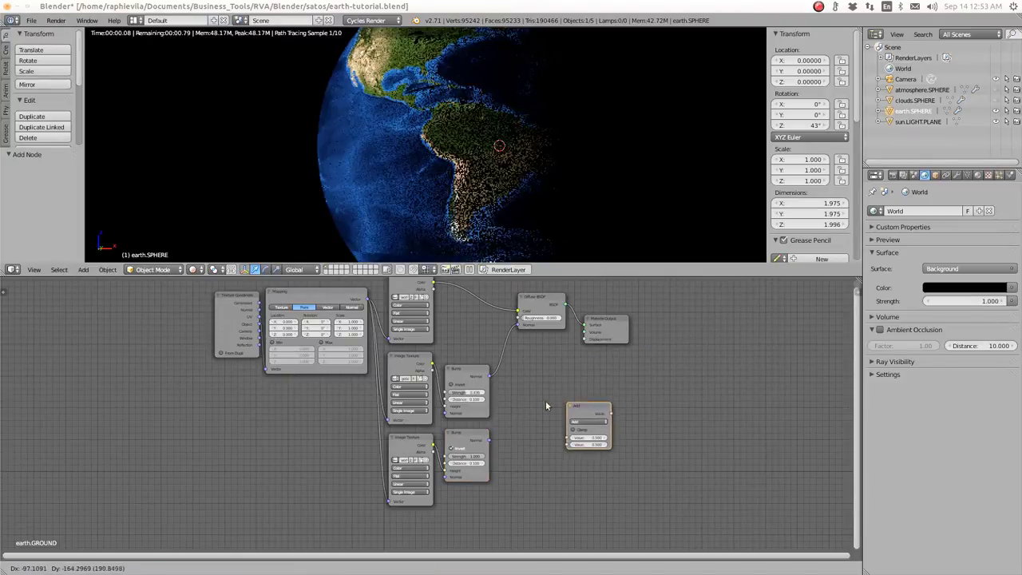
left_click(490, 391)
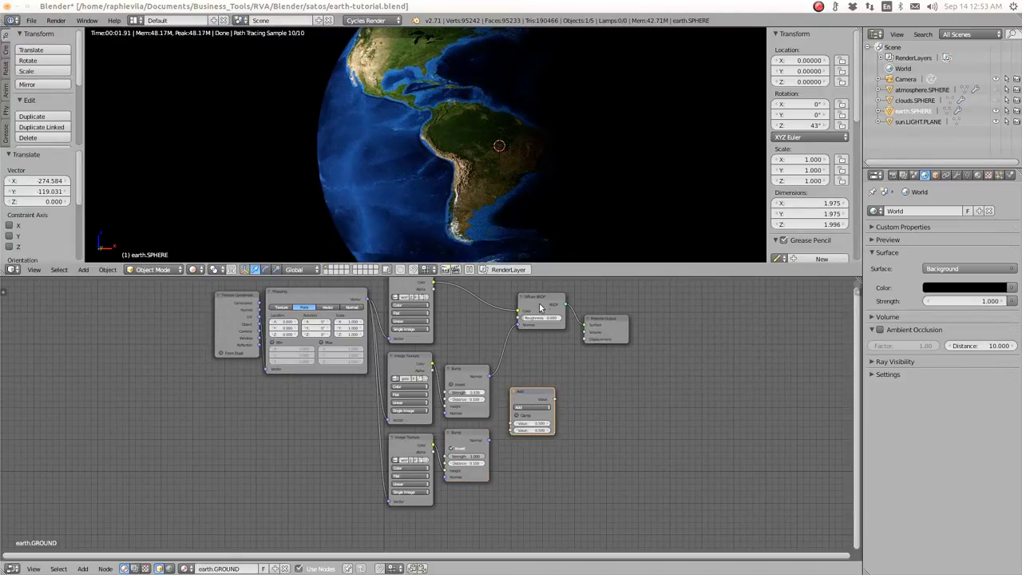
Step: Make room before Material Output, link both Bump normals into the Add node, and connect its Value to the Diffuse BSDF Normal
left_click_drag(605, 322, 685, 322)
left_click_drag(532, 301, 511, 431)
left_click_drag(553, 400, 604, 337)
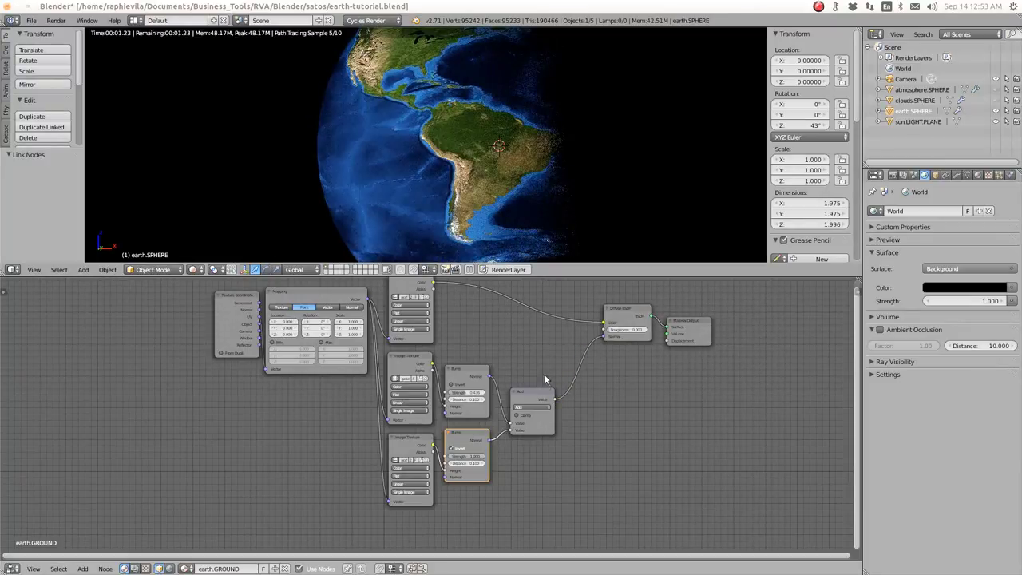
Step: Examine the combined relief over South America up close, toggling the lower Bump node's Invert option and leaving it enabled
scroll(468, 191, "up", 5)
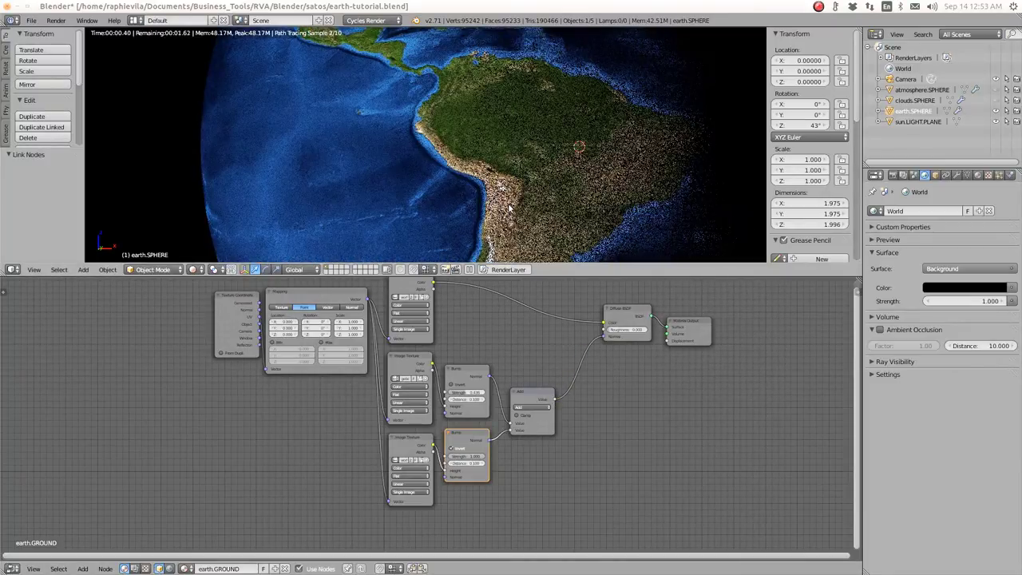
middle_click_drag(469, 192, 369, 205)
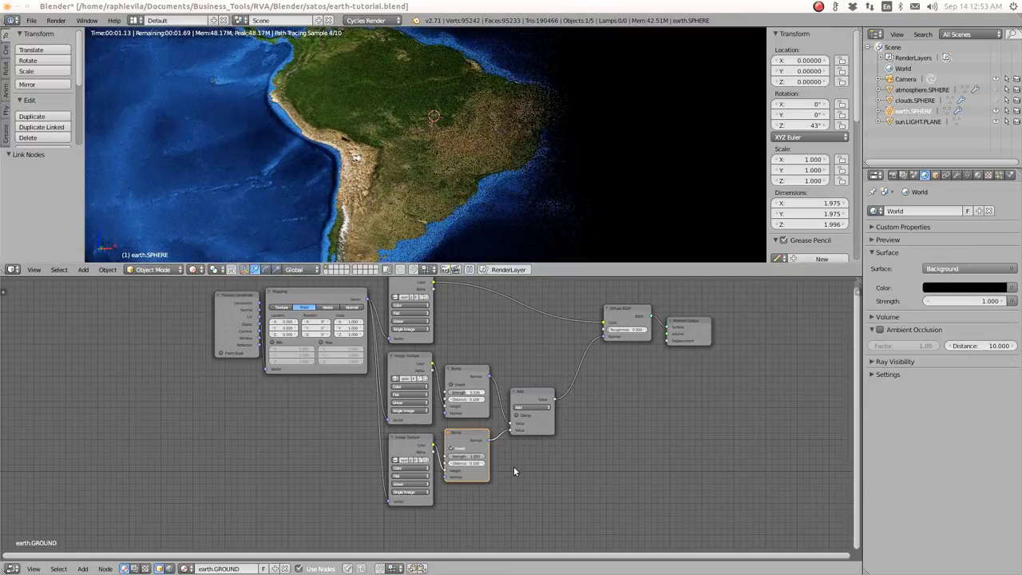
left_click(516, 417)
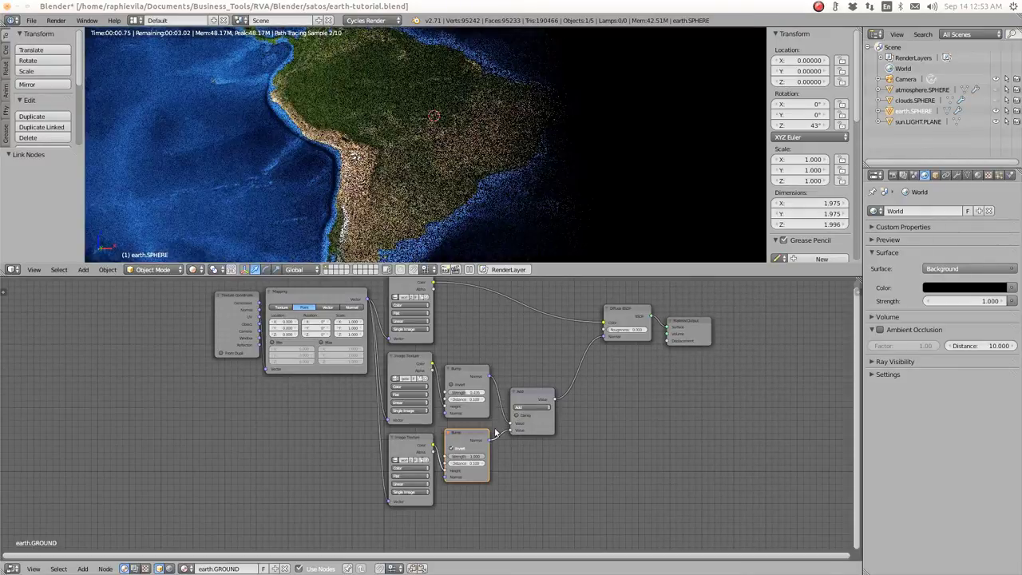
left_click(451, 449)
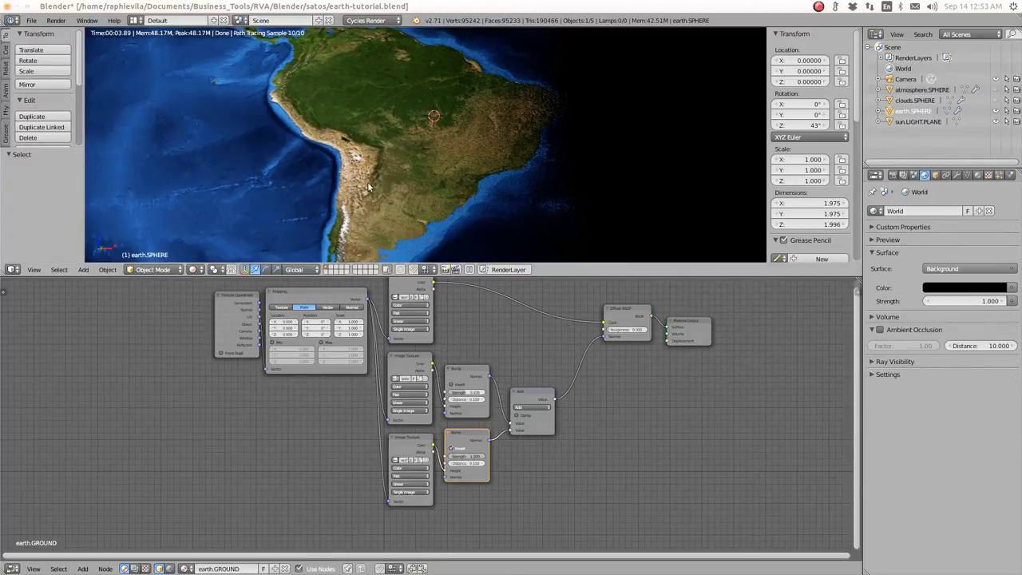
middle_click_drag(357, 165, 324, 228)
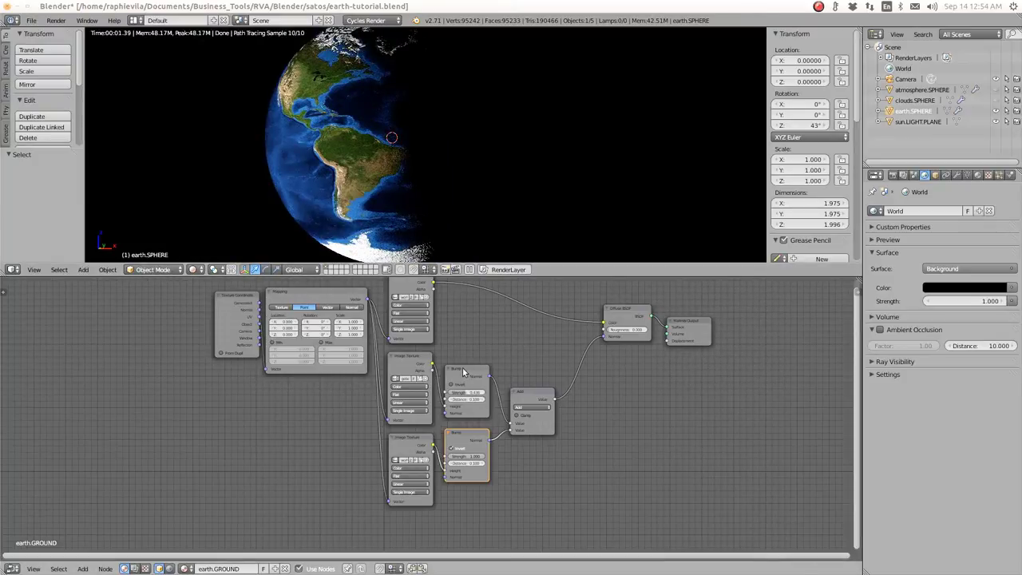
Step: Tidy the earth.GROUND nodes by repositioning the upper Bump and Add nodes and bringing Diffuse BSDF and Material Output closer
left_click_drag(463, 371, 468, 366)
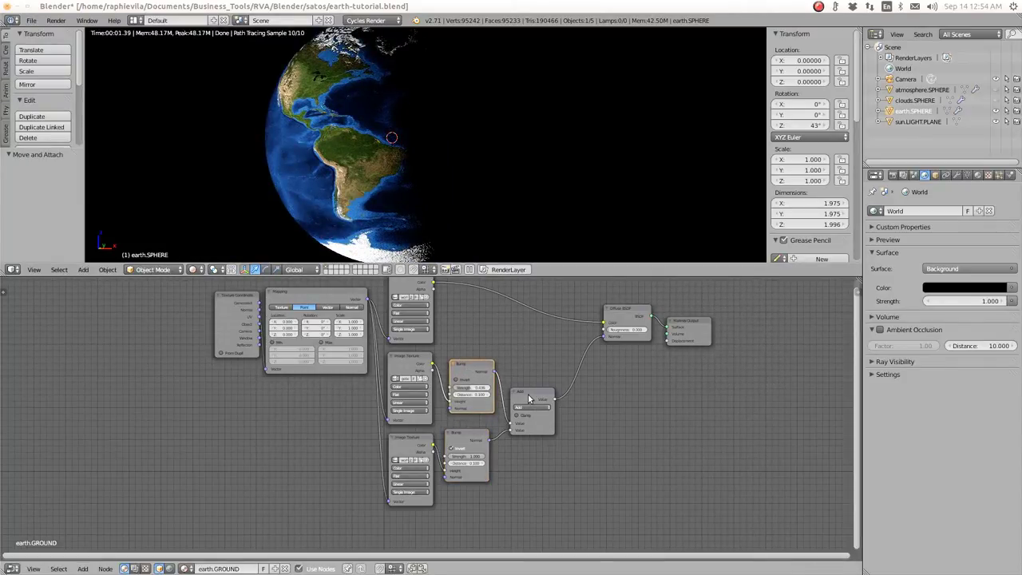
left_click_drag(527, 398, 532, 389)
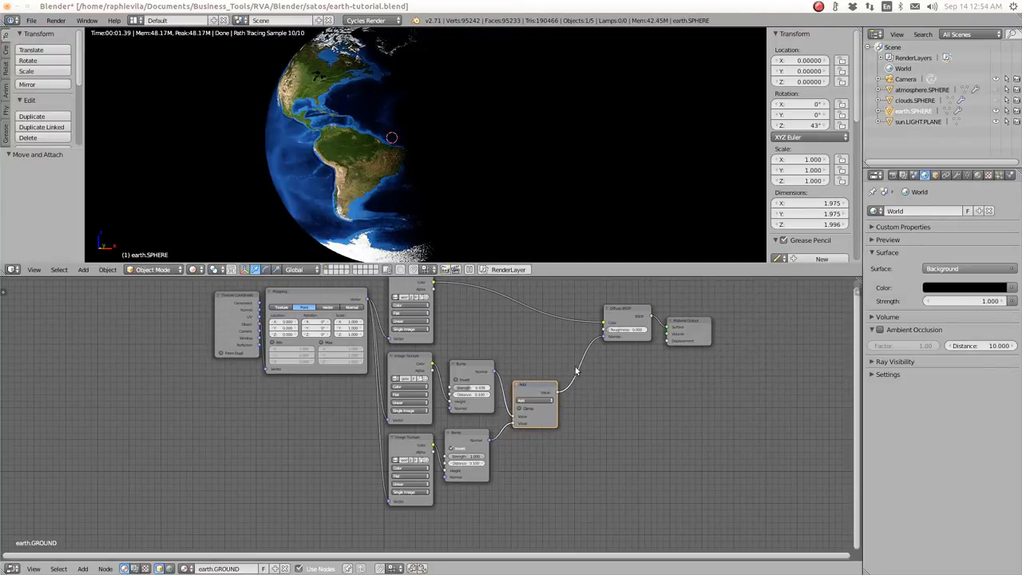
left_click_drag(629, 312, 595, 327)
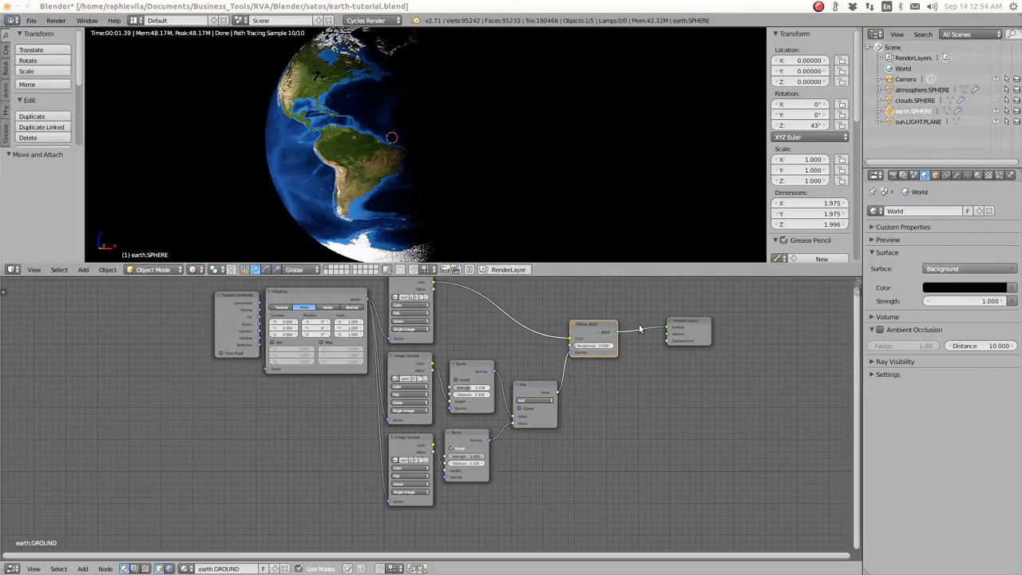
left_click_drag(687, 325, 669, 326)
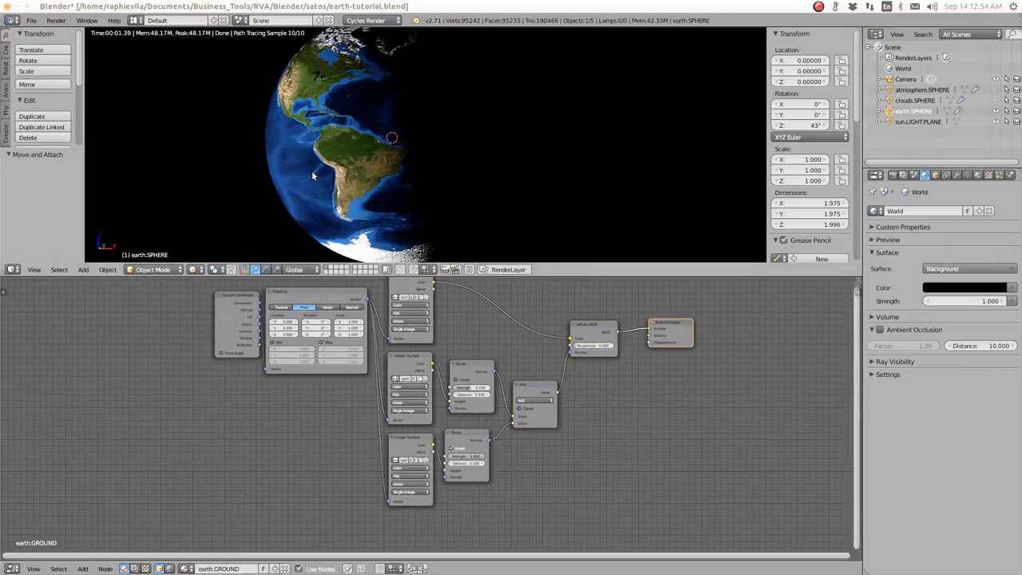
Step: Select clouds.SPHERE and make it visible in the rendered viewport
scroll(313, 176, "up", 3)
scroll(313, 176, "down", 4)
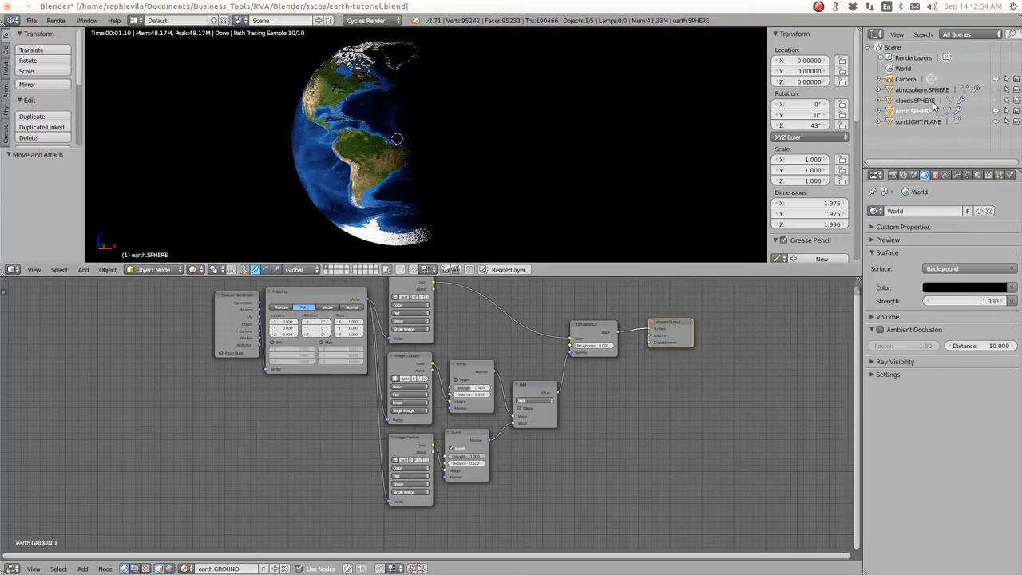
left_click(915, 101)
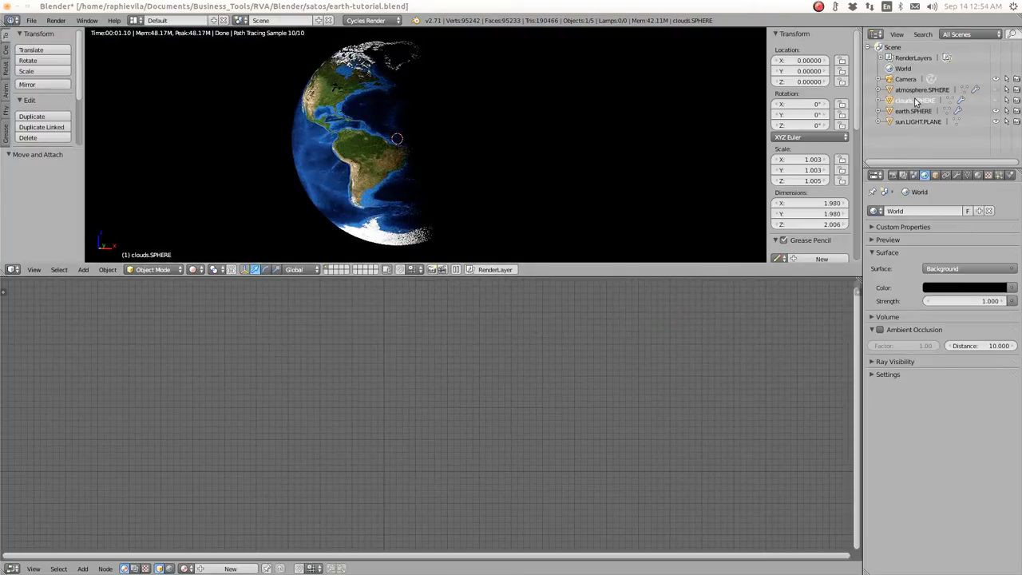
left_click(995, 102)
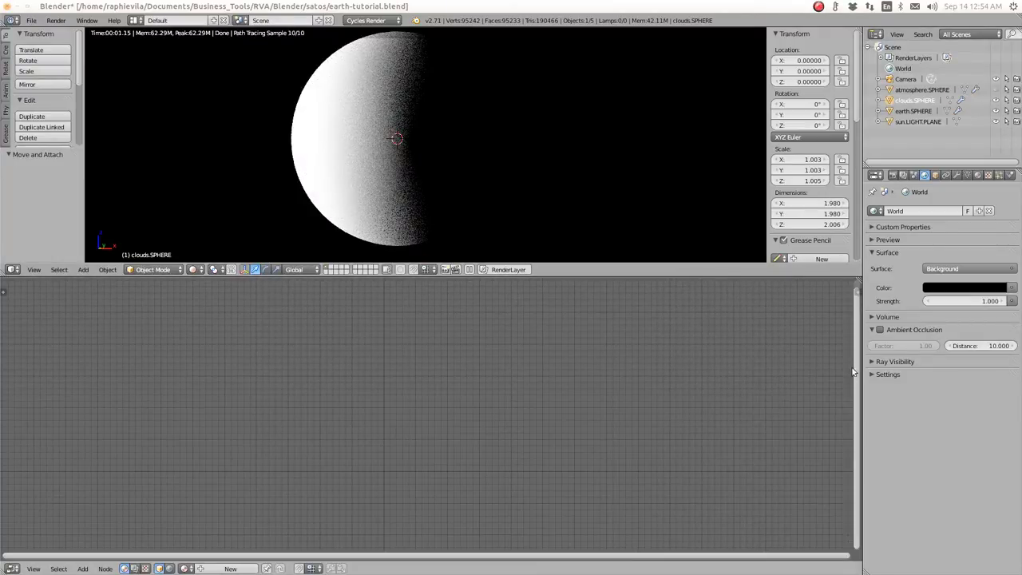
Step: Create a new material on clouds.SPHERE and name it cloud.LAYER
left_click(978, 176)
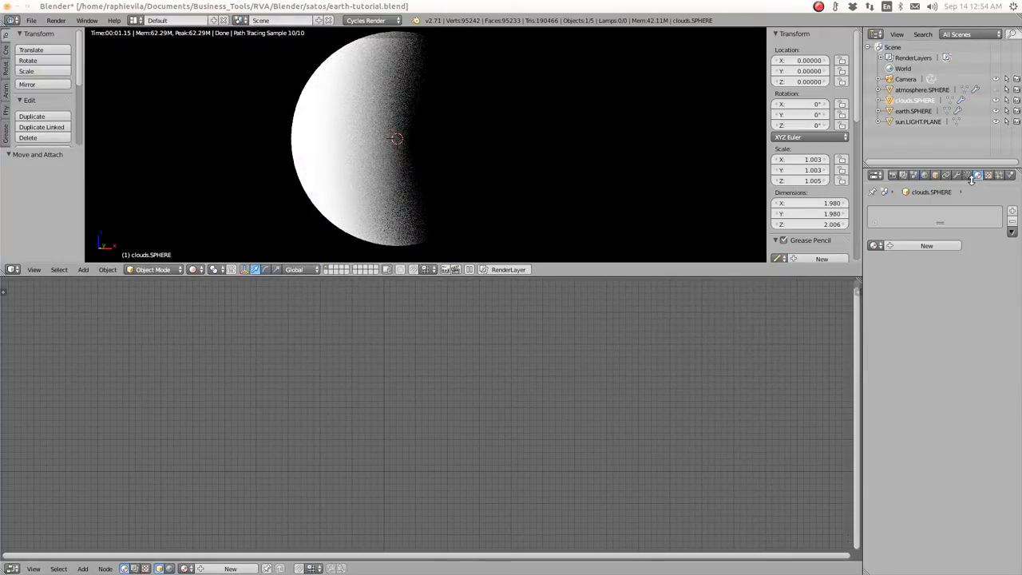
left_click(905, 248)
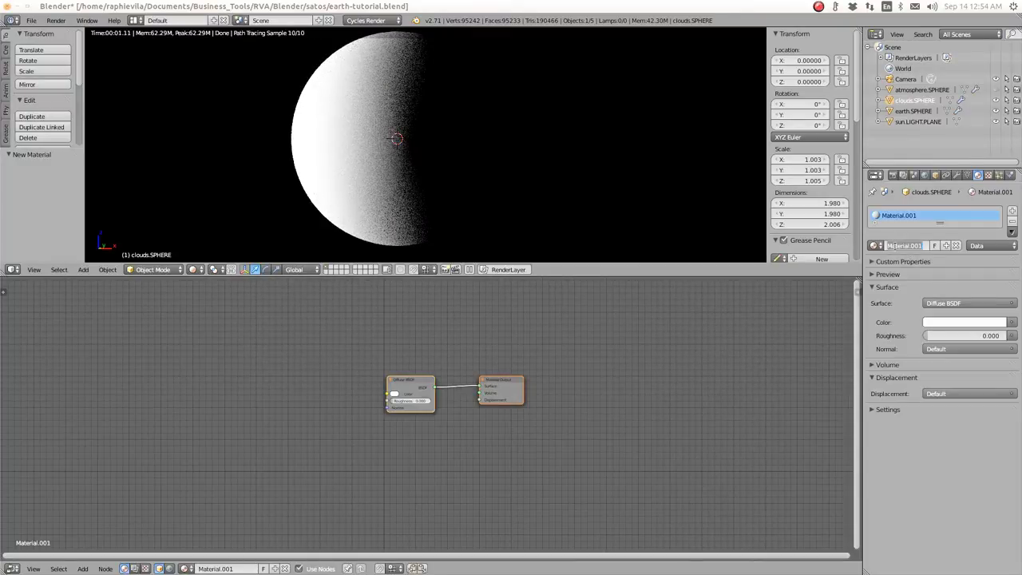
key("BackSpace")
key("Return")
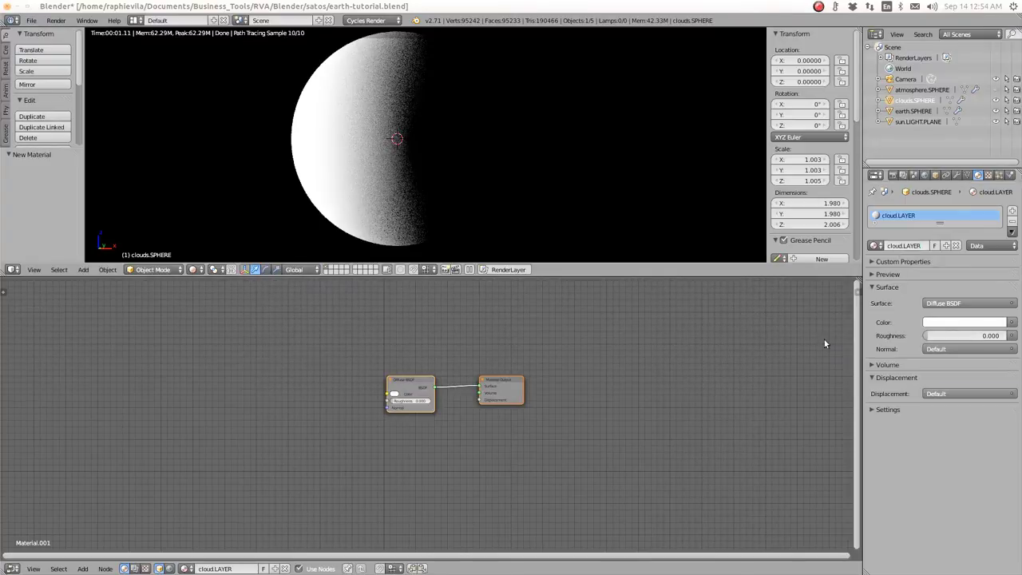
Step: Reposition the Diffuse BSDF and Material Output nodes of cloud.LAYER side by side, leaving space before them for more nodes
left_click_drag(413, 385, 370, 340)
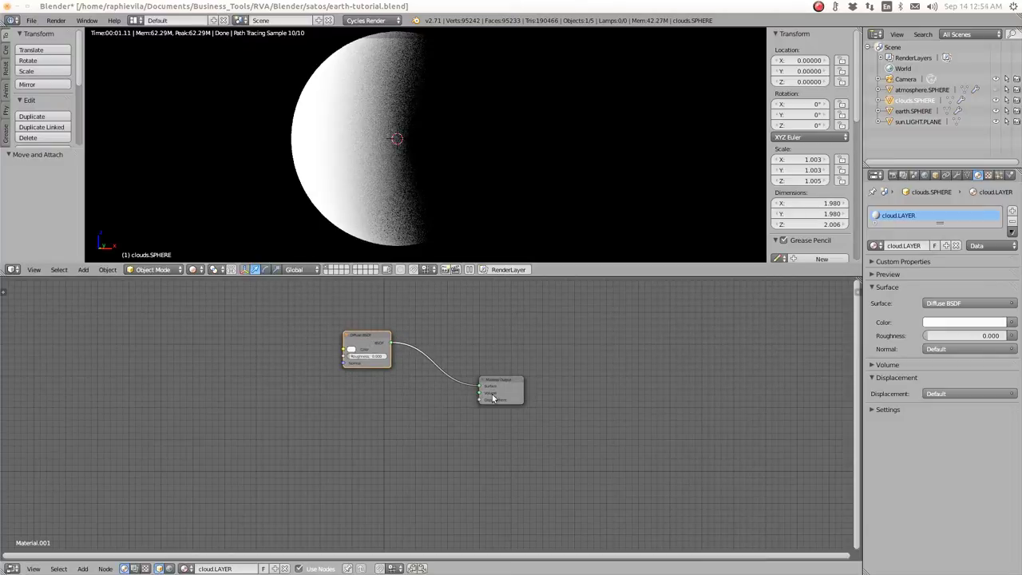
left_click_drag(493, 384, 537, 393)
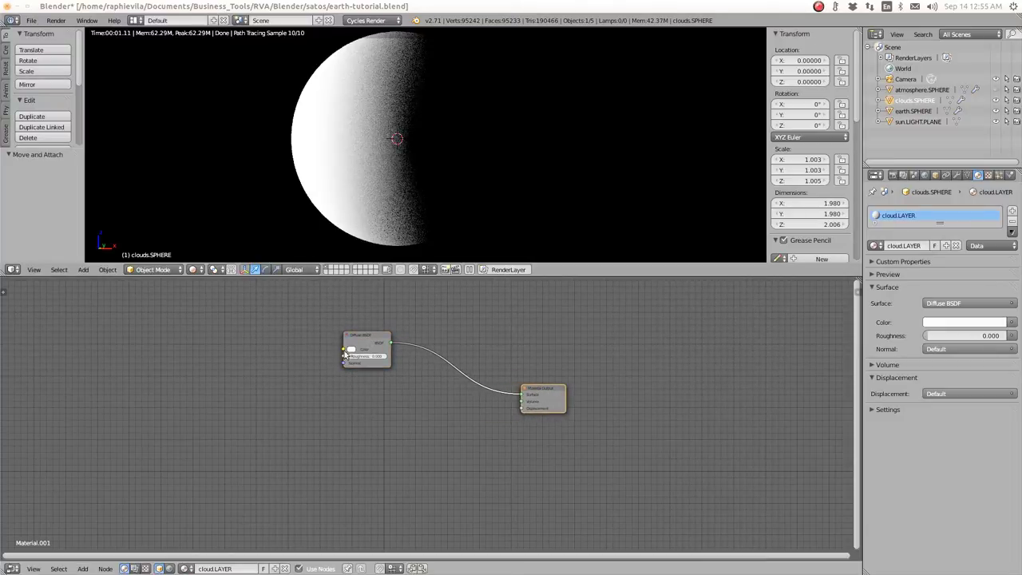
left_click_drag(361, 340, 436, 386)
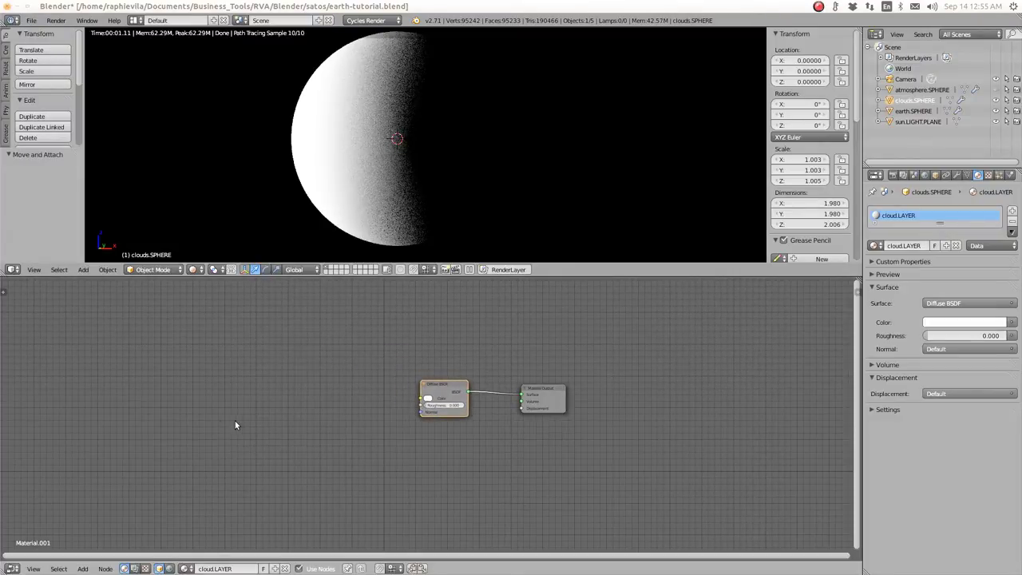
Step: Add an Image Texture node before the Diffuse BSDF in cloud.LAYER, and a Mapping node before the Image Texture
key("shift+a")
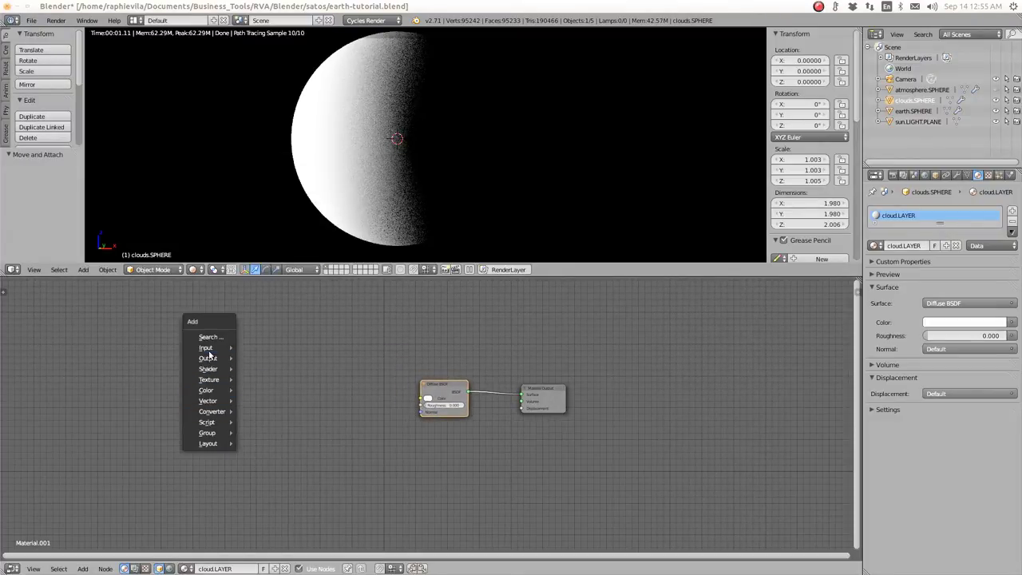
mouse_move(209, 381)
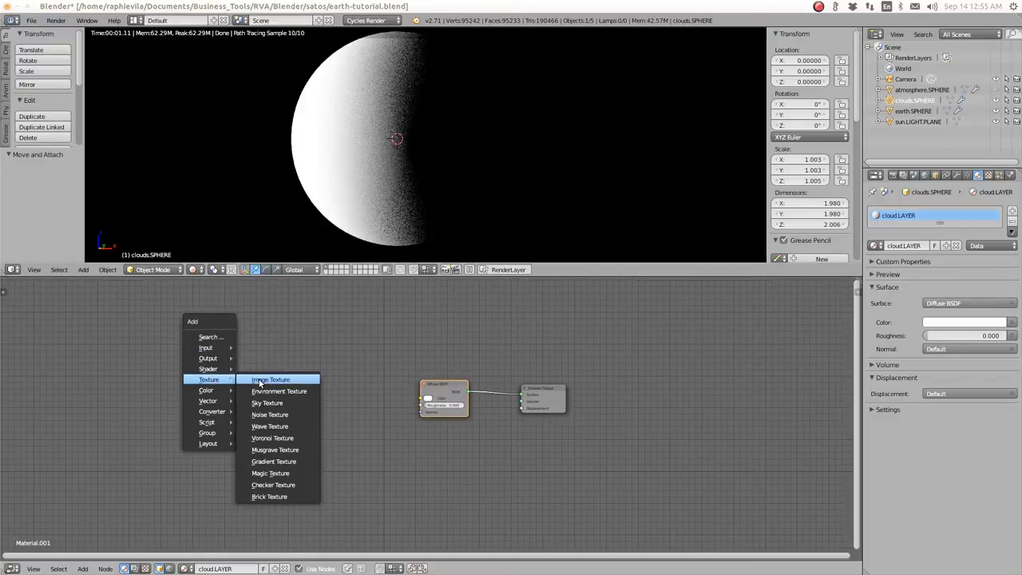
left_click(259, 384)
left_click(381, 377)
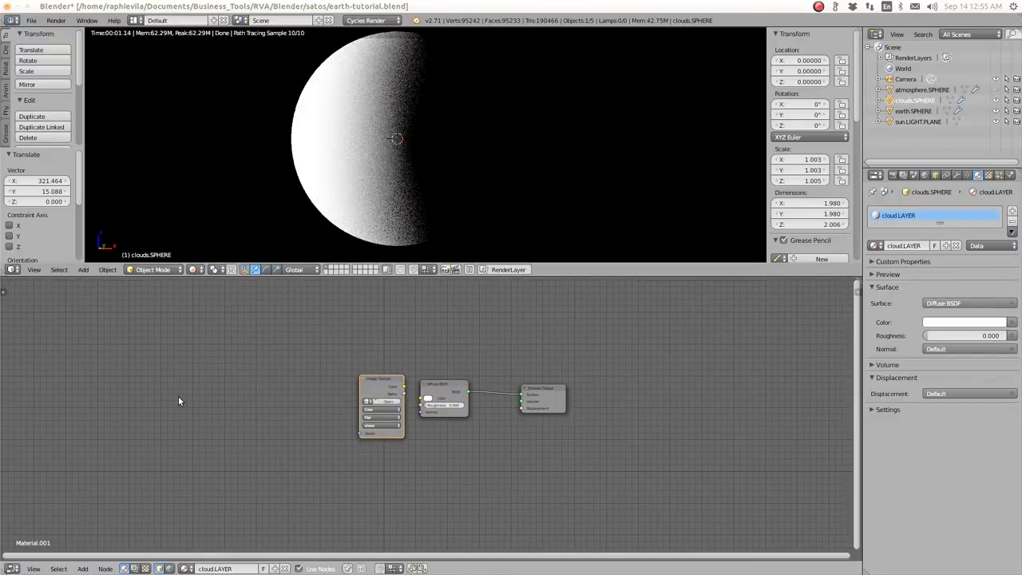
key("shift+a")
mouse_move(169, 421)
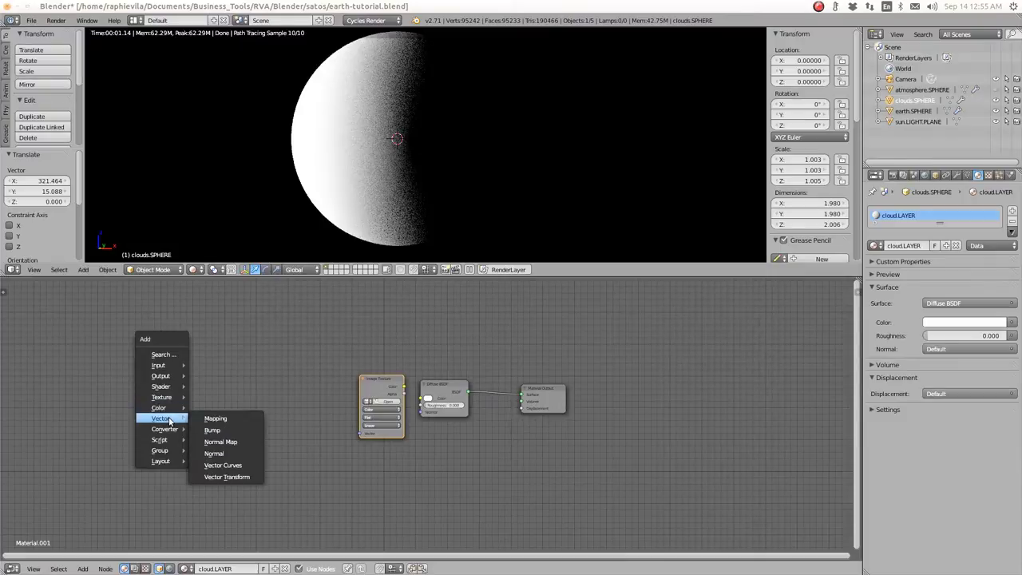
left_click(218, 418)
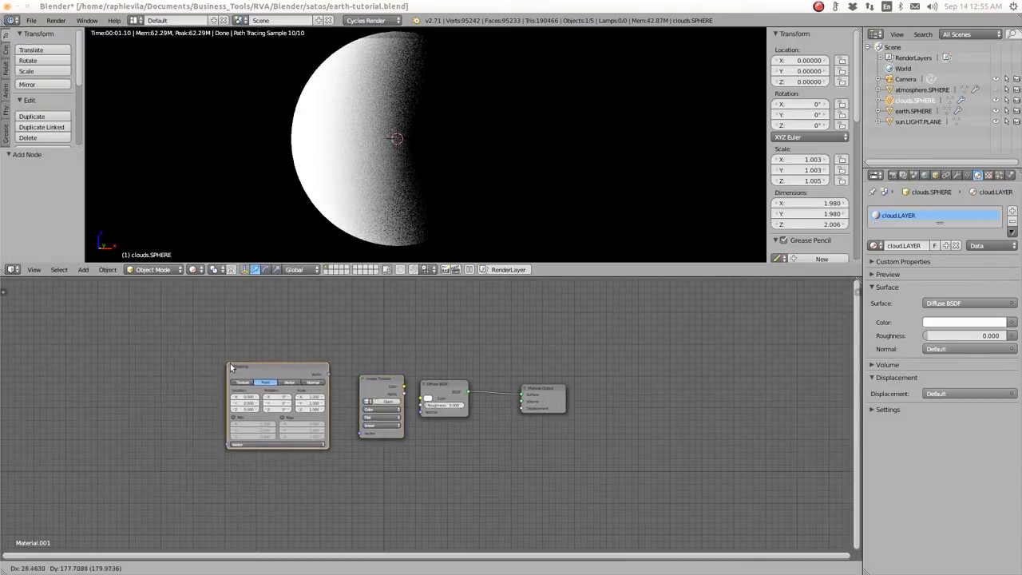
left_click(238, 373)
Step: Add a Texture Coordinate node and place it before the Mapping node
key("shift+a")
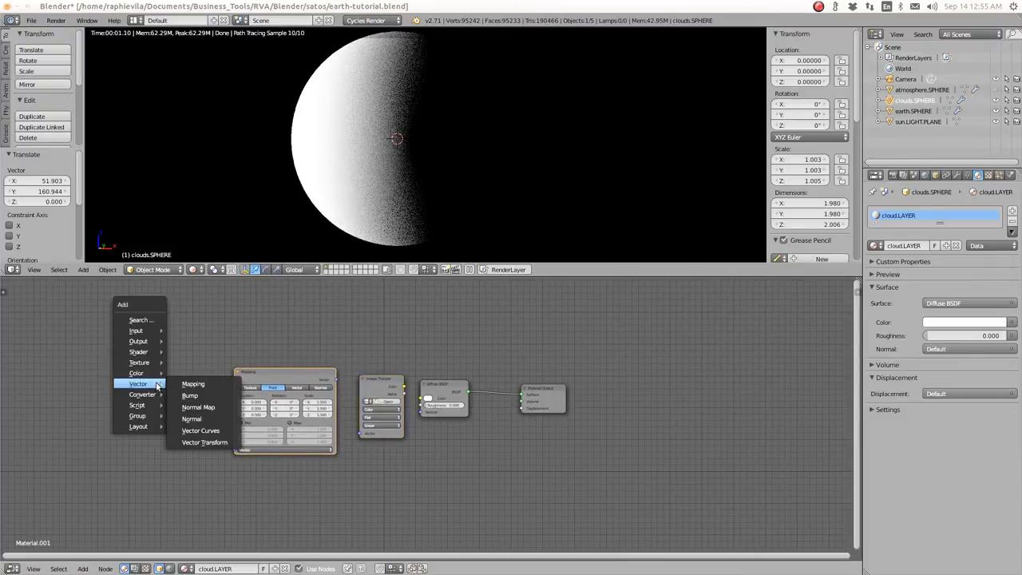
mouse_move(137, 350)
mouse_move(142, 332)
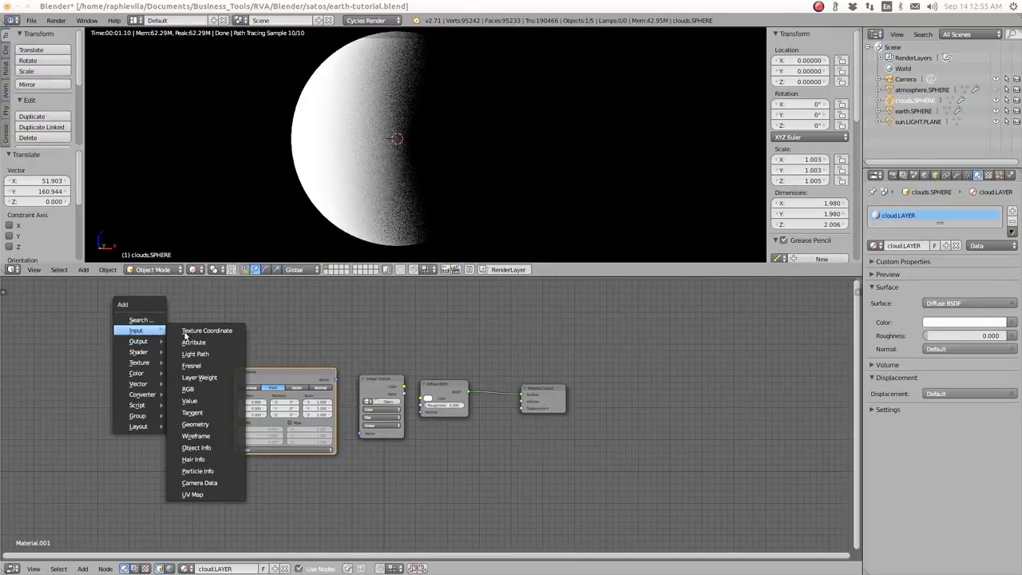
left_click(195, 334)
left_click(141, 373)
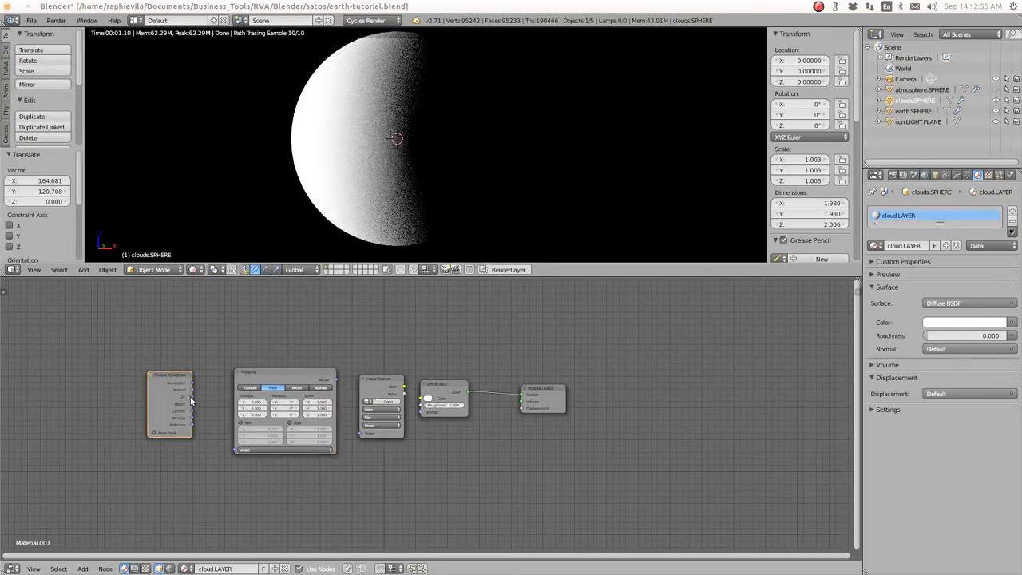
Step: Link Texture Coordinate UV to the Mapping vector, Mapping to the Image Texture vector, and Image Texture color to the Diffuse BSDF color
left_click_drag(193, 397, 235, 449)
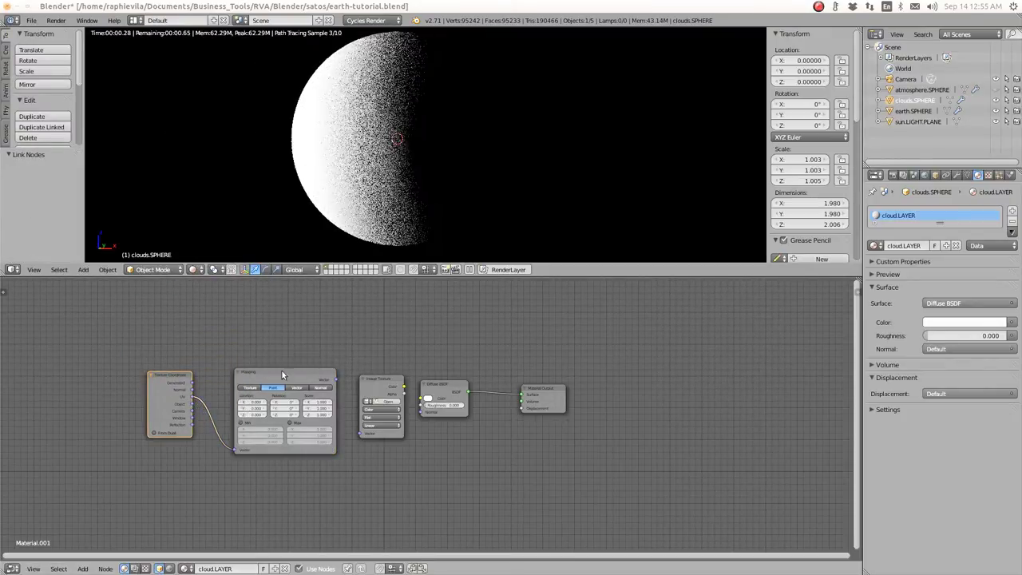
left_click_drag(336, 378, 360, 434)
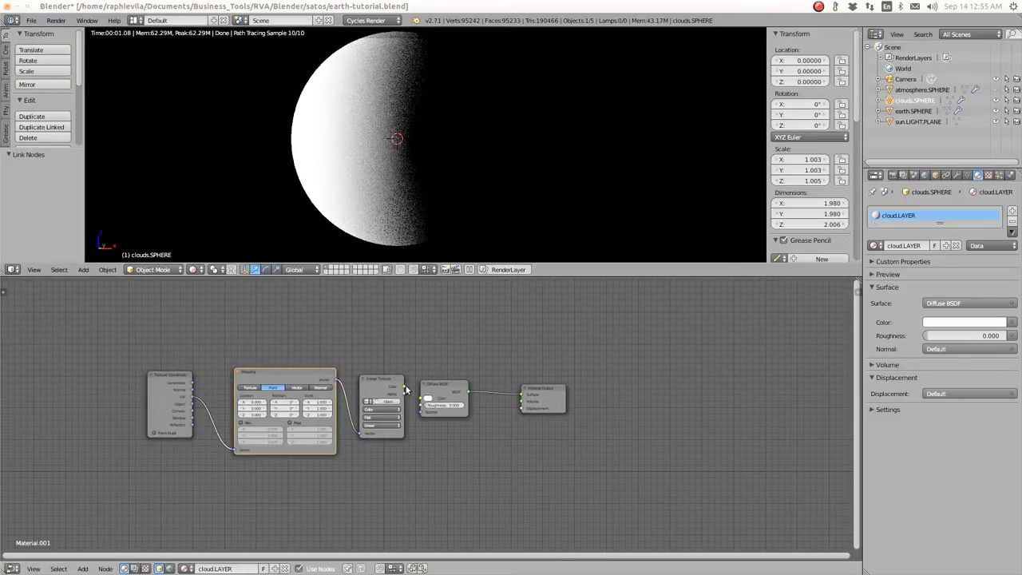
left_click_drag(404, 387, 415, 395)
left_click_drag(426, 402, 422, 398)
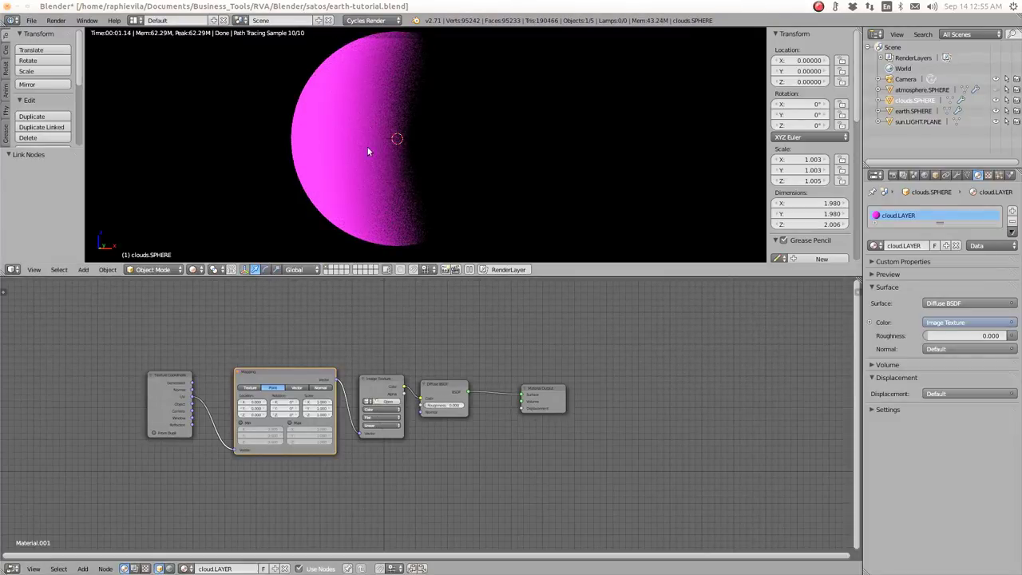
Step: Load cloud_combined_2048.jpg from the Blender texture folder into the Image Texture node
left_click(383, 400)
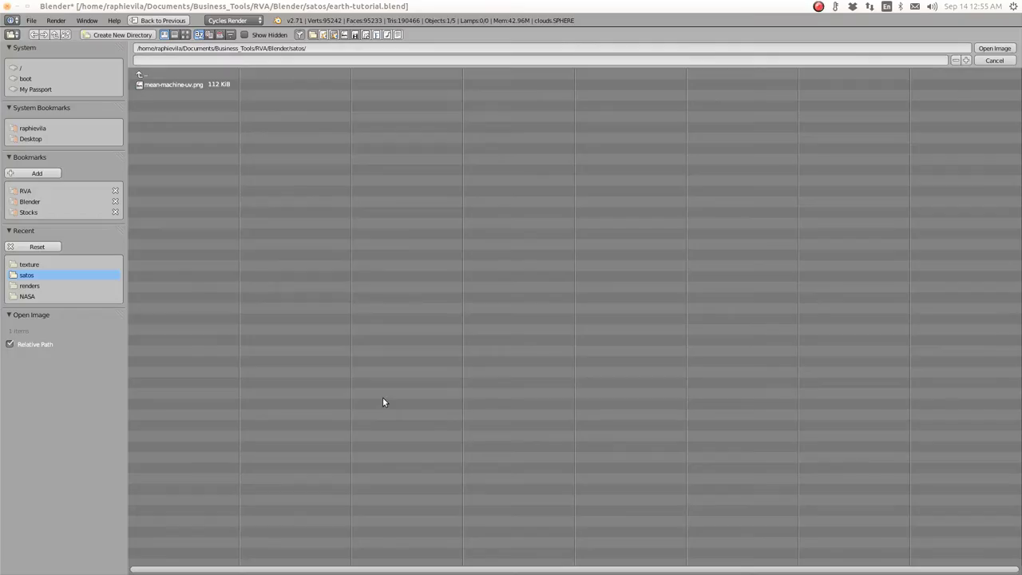
left_click(28, 202)
left_click(152, 106)
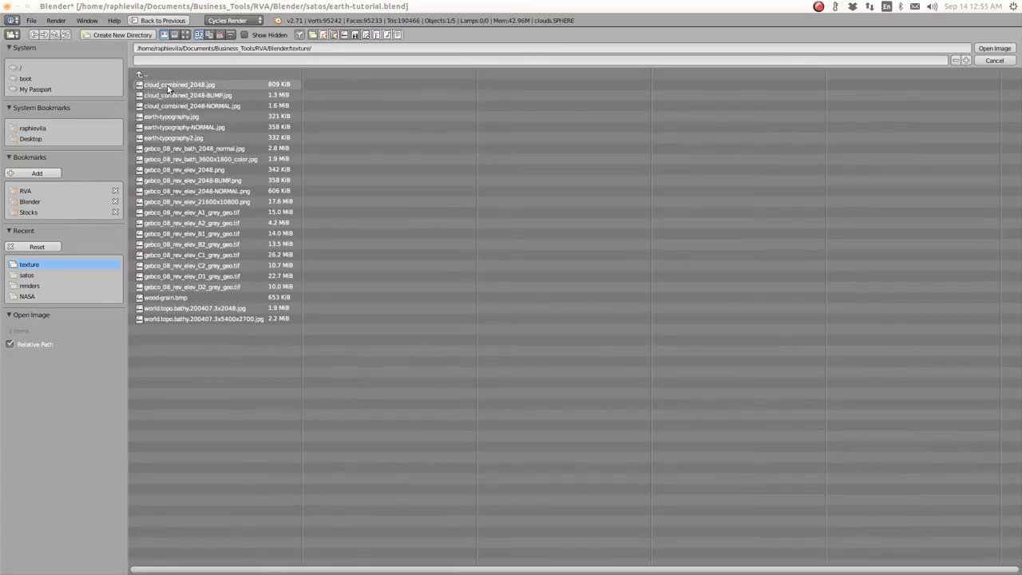
left_click(177, 85)
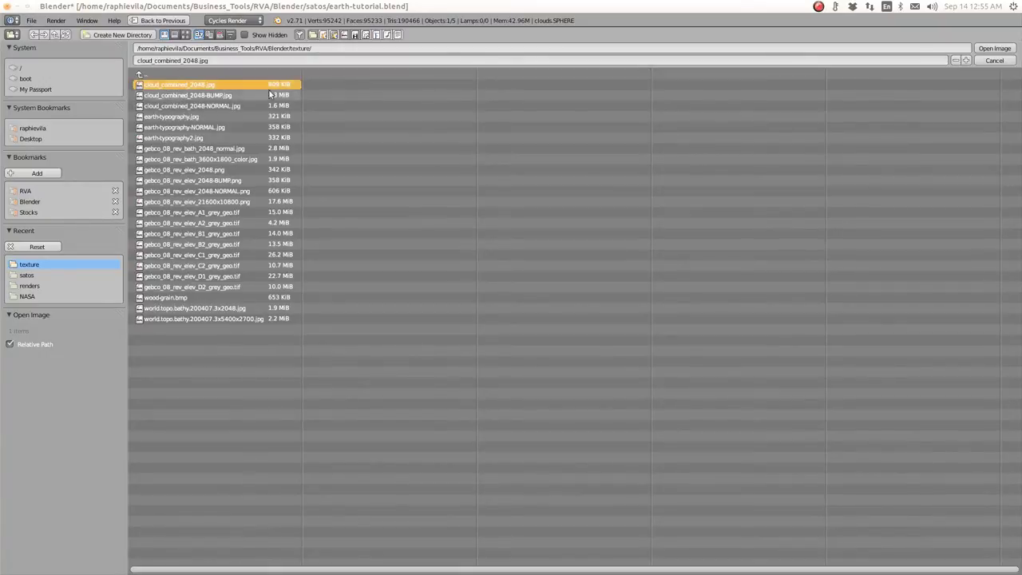
left_click(991, 48)
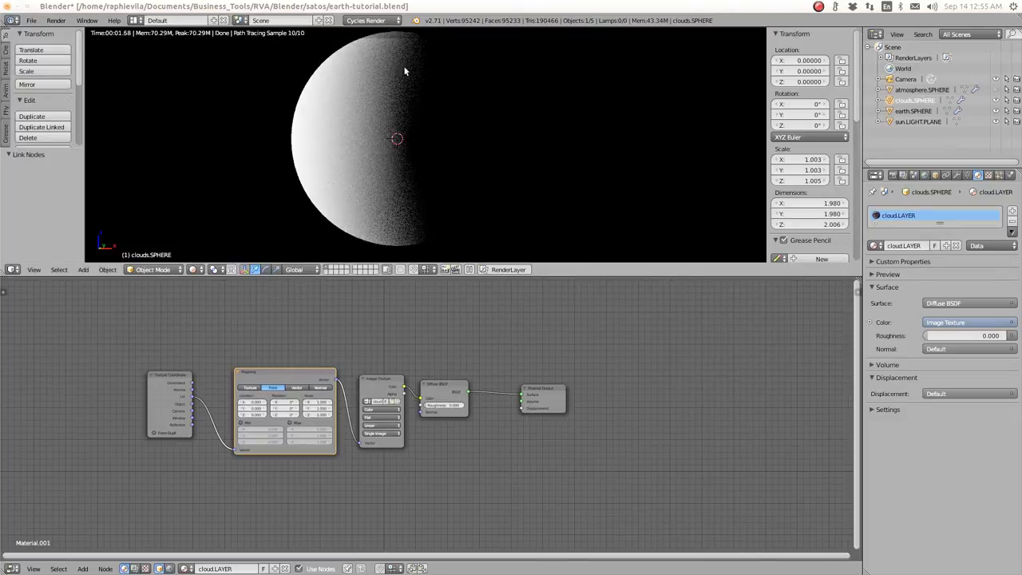
Step: Space out the cloud.LAYER nodes, moving Material Output and Diffuse BSDF away from the Image Texture and realigning Image Texture and Mapping
left_click_drag(535, 395, 570, 378)
left_click_drag(429, 387, 475, 379)
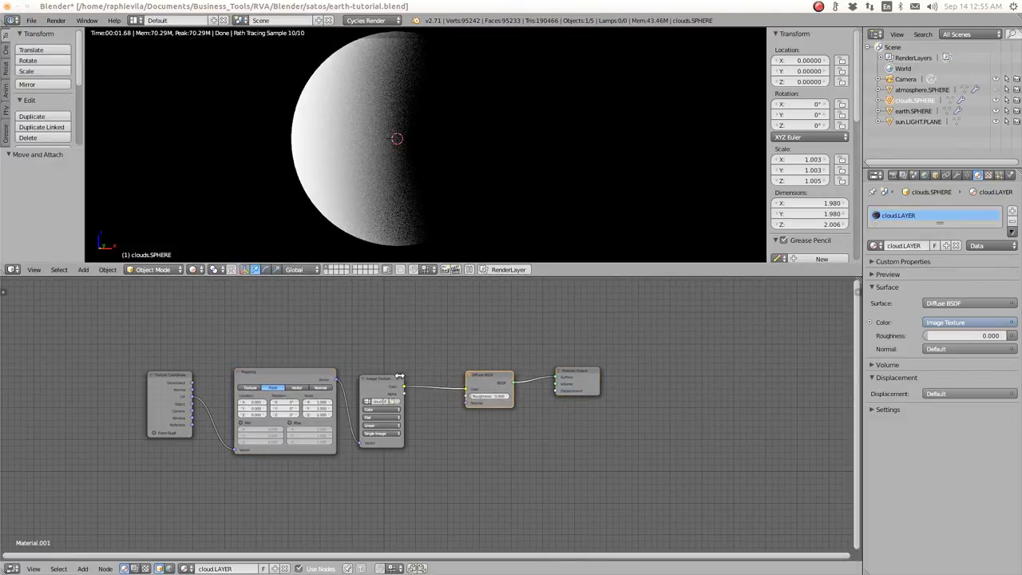
left_click(380, 381)
left_click_drag(273, 372, 255, 375)
mouse_move(375, 387)
left_mouse_down()
mouse_move(365, 377)
mouse_move(377, 384)
left_mouse_up()
left_click_drag(244, 379, 256, 375)
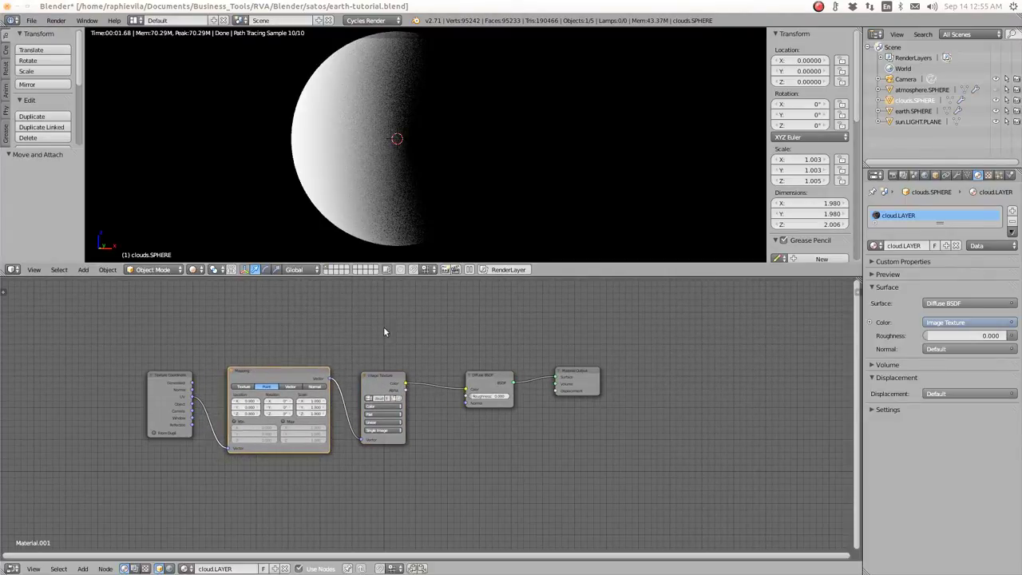
Step: Show clouds.SPHERE in solid shading from the front view and enter Edit Mode
scroll(417, 183, "down", 2)
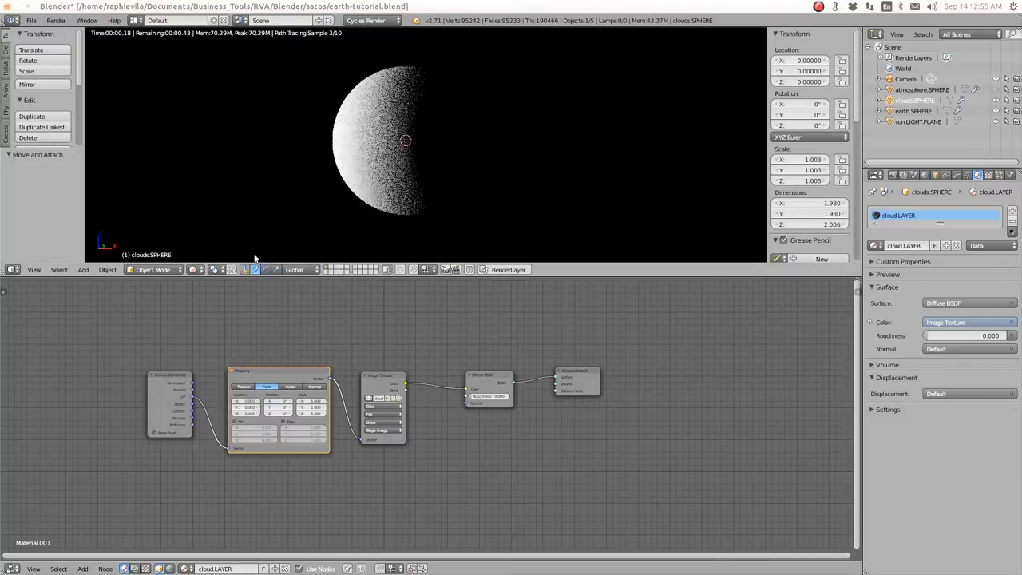
left_click(193, 270)
left_click(197, 234)
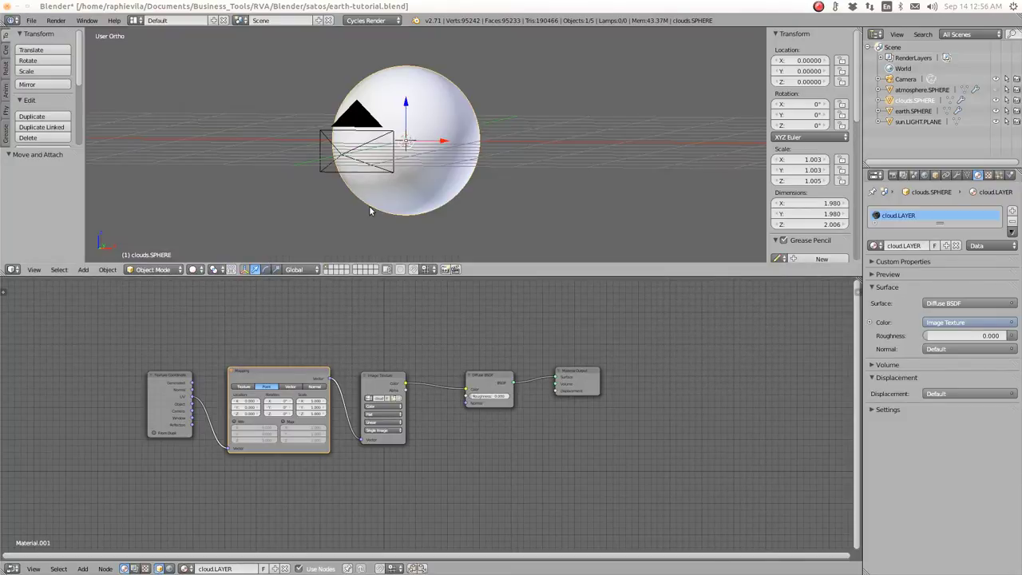
key("KP_1")
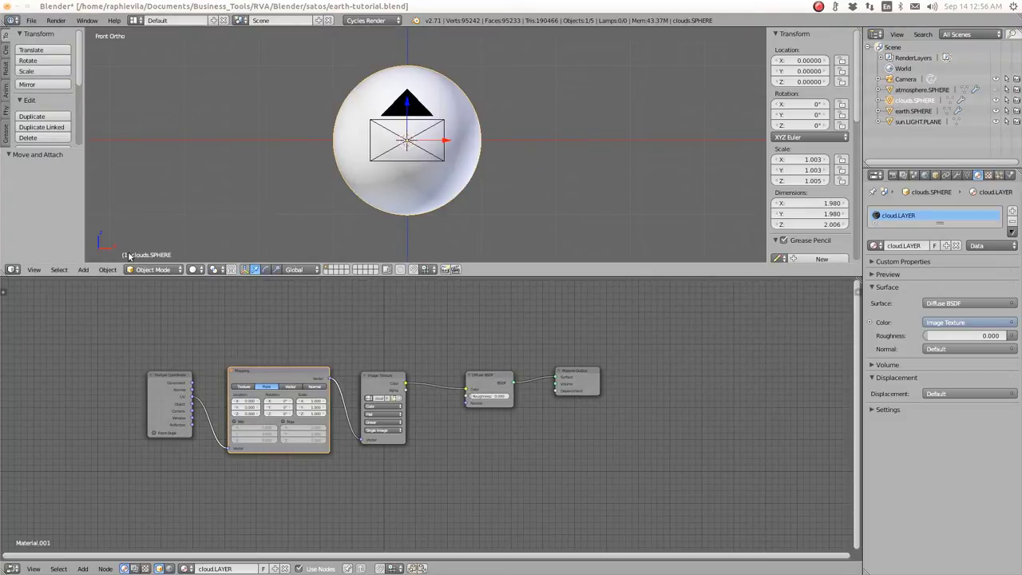
key("Tab")
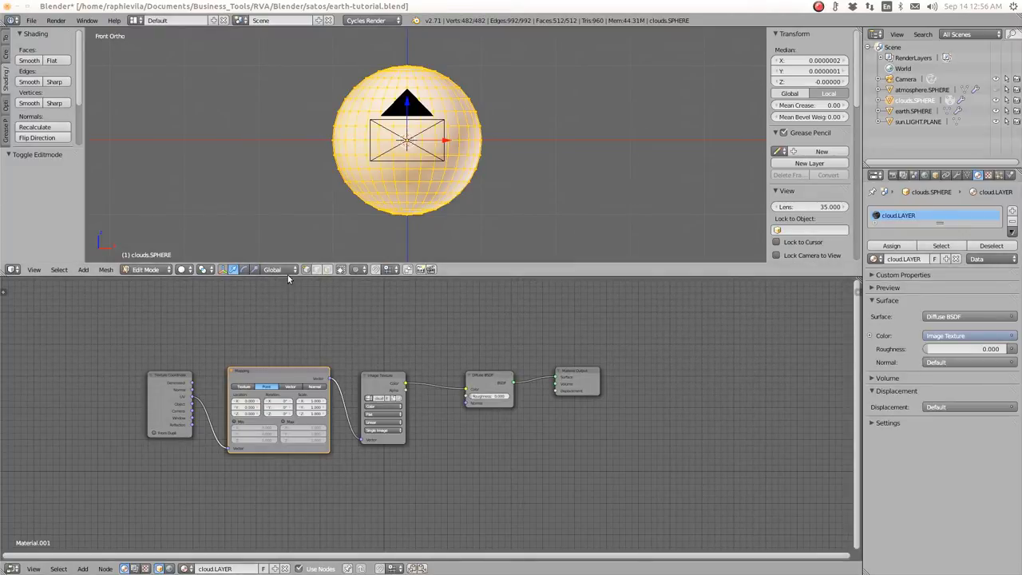
Step: Enlarge the 3D viewport and unwrap the whole cloud sphere with Cylinder Projection
left_click_drag(288, 279, 288, 384)
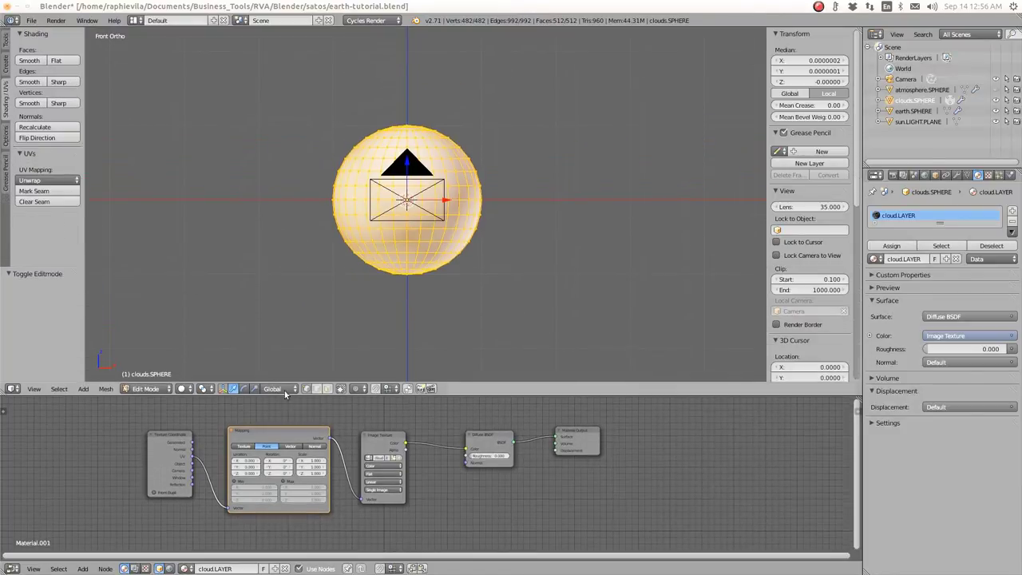
left_click(60, 182)
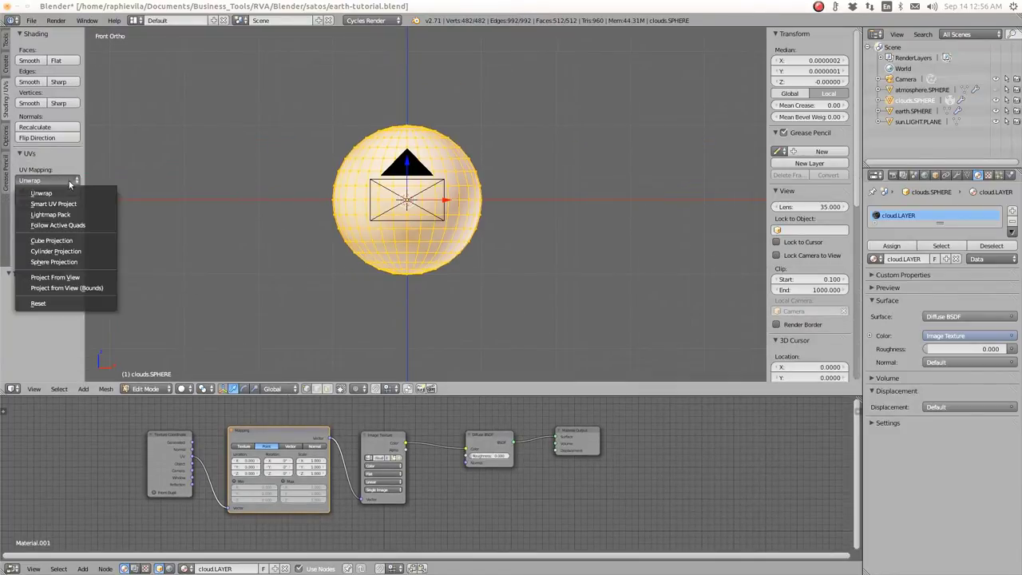
left_click(61, 251)
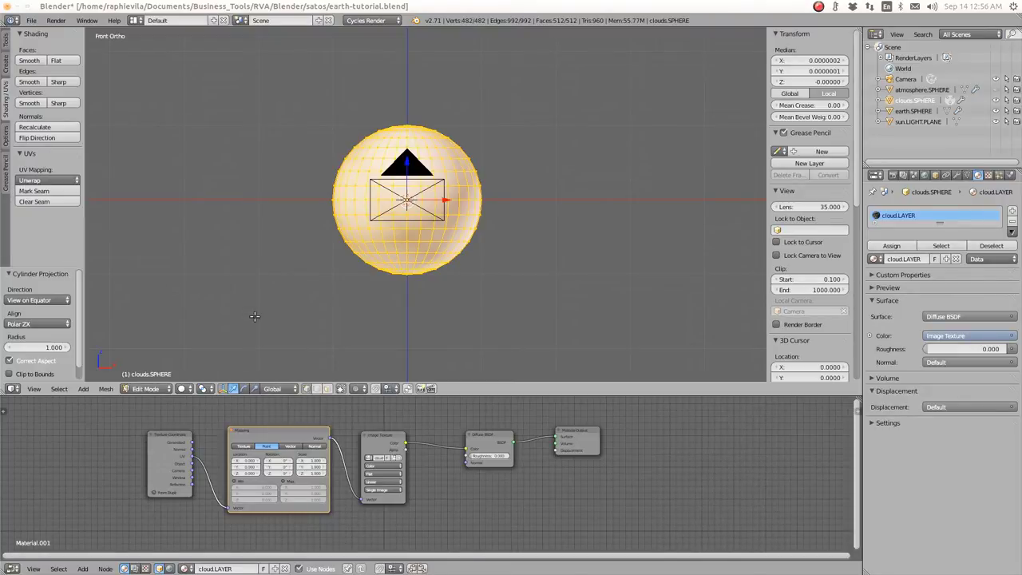
Step: Split the node editor area in two, turn one half into a UV/Image Editor and enlarge it around the UV layout
left_click_drag(860, 398, 438, 431)
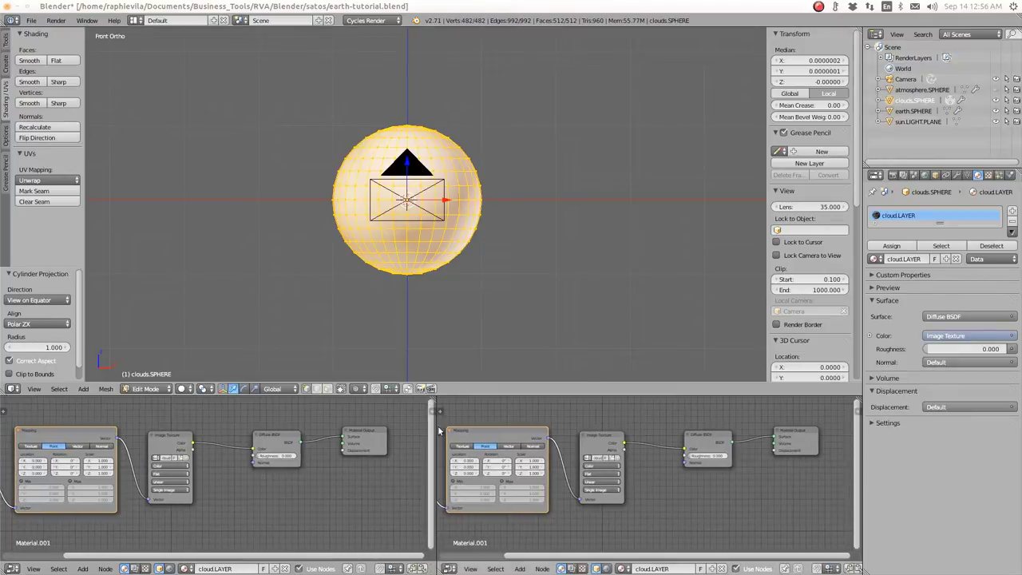
left_click(449, 568)
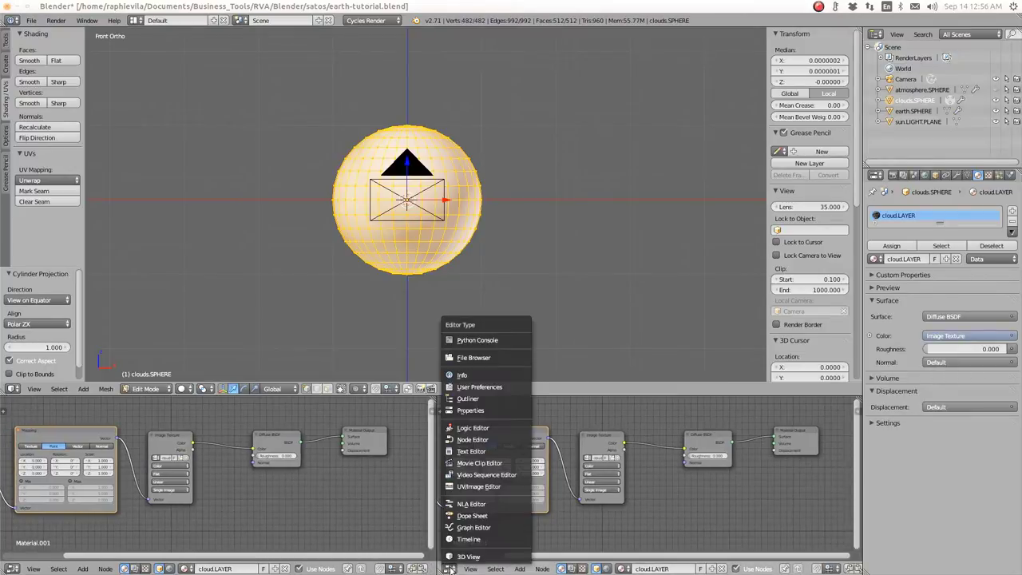
left_click(471, 487)
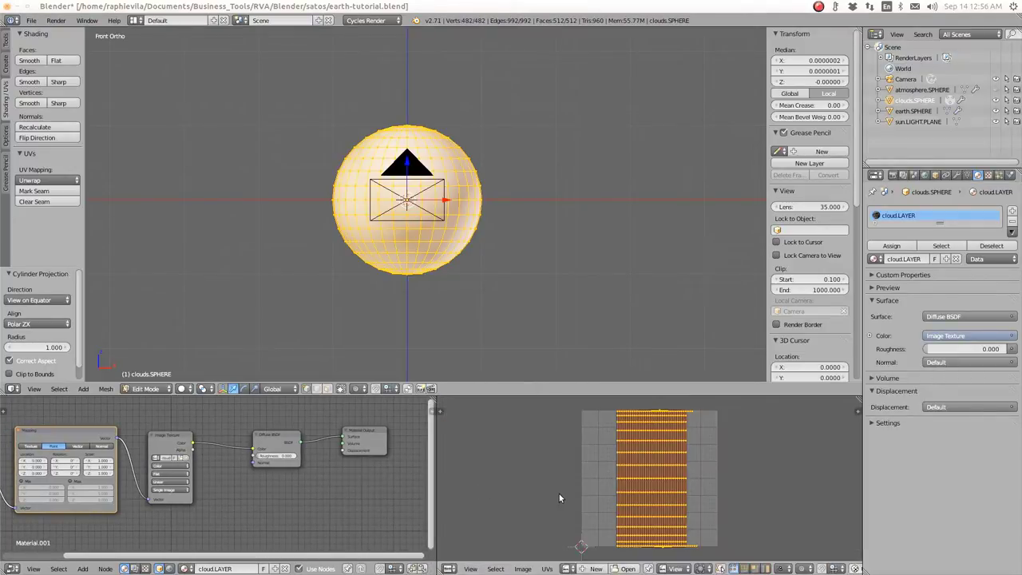
scroll(559, 493, "up", 1)
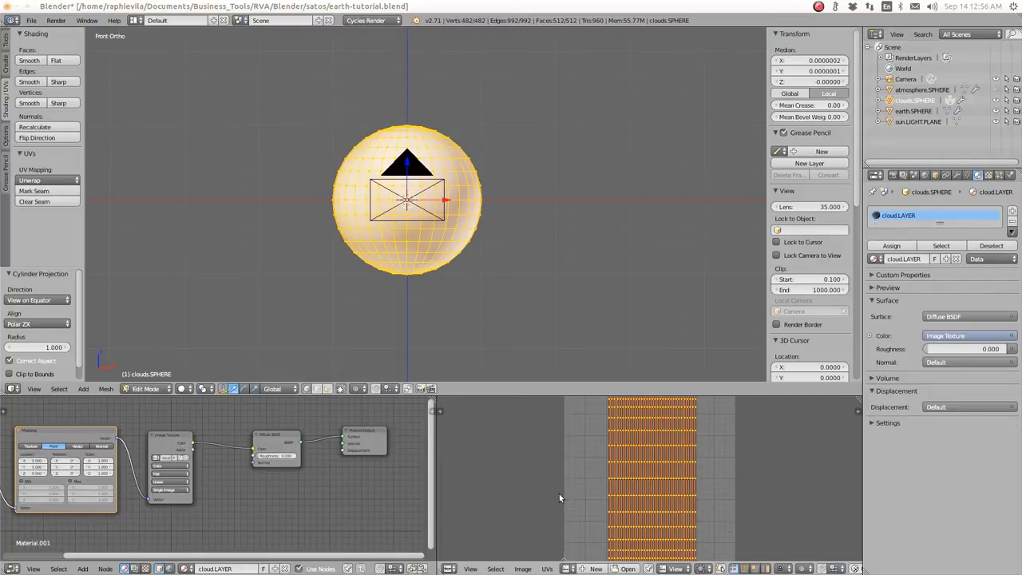
scroll(559, 493, "down", 2)
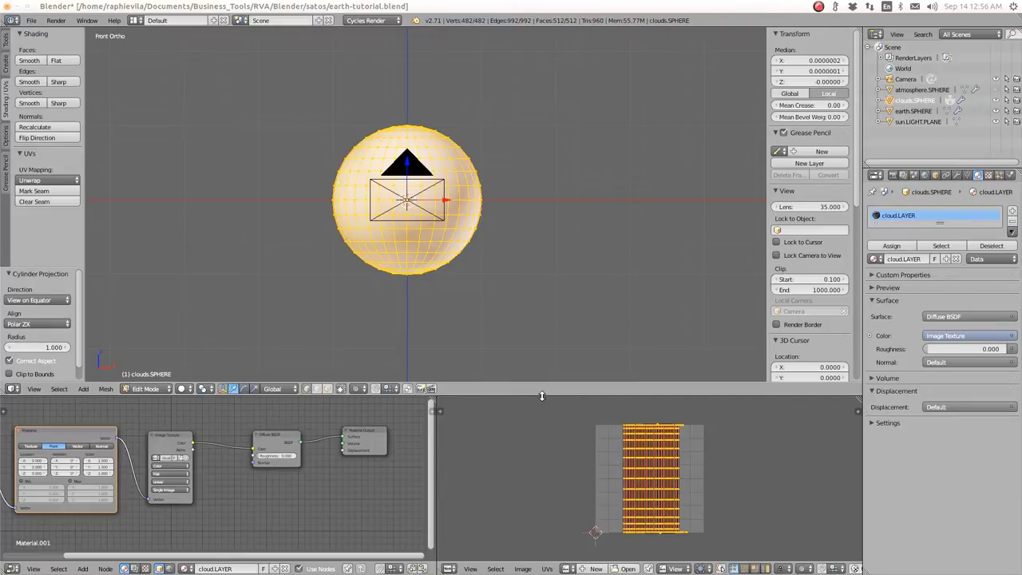
left_click_drag(540, 393, 548, 143)
scroll(641, 367, "up", 4)
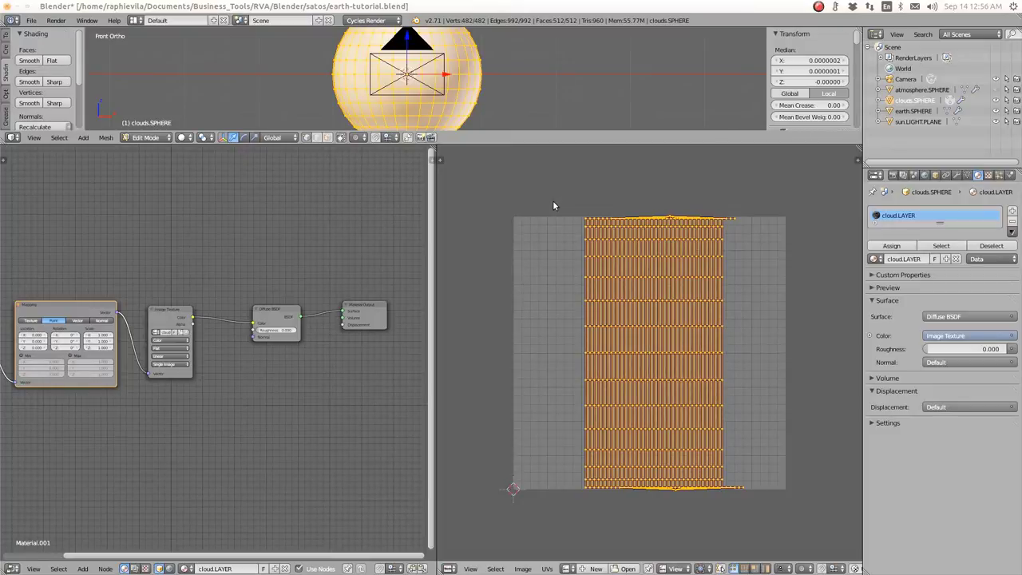
Step: Flatten the uppermost row of UV vertices into a straight line by scaling it to 0 along Y
key("a")
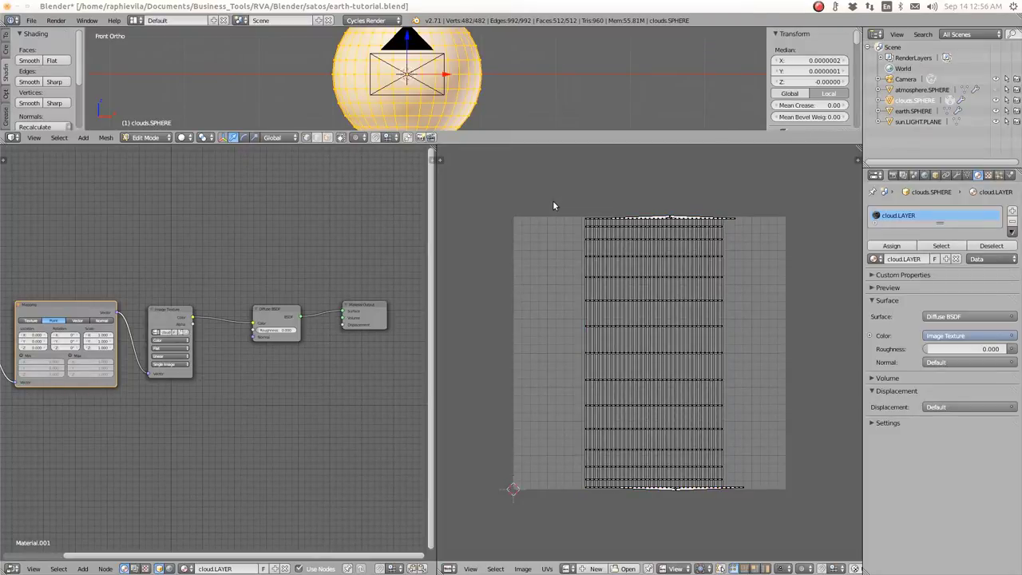
key("b")
left_click_drag(552, 201, 756, 224)
key("s")
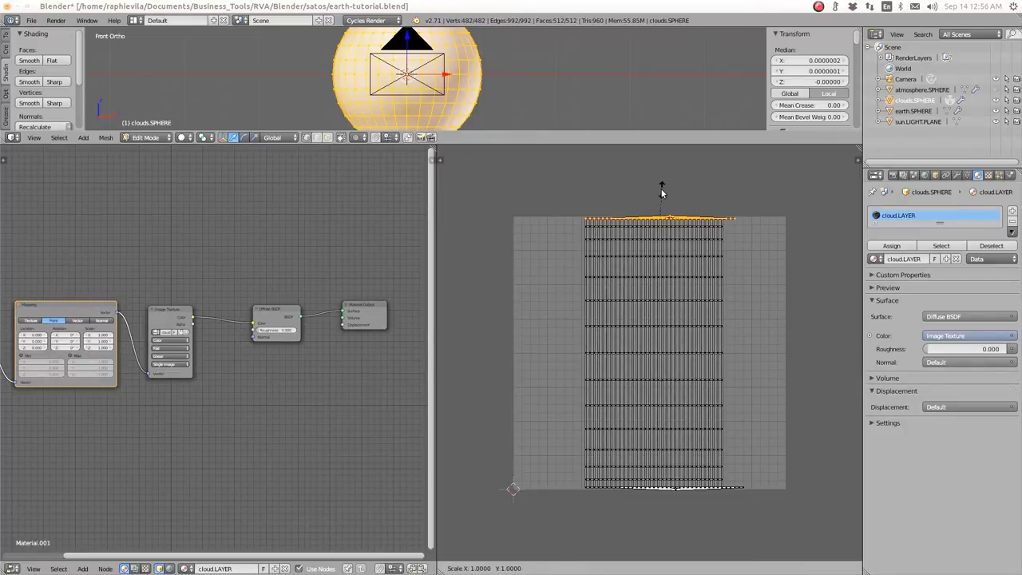
type("y")
type("0")
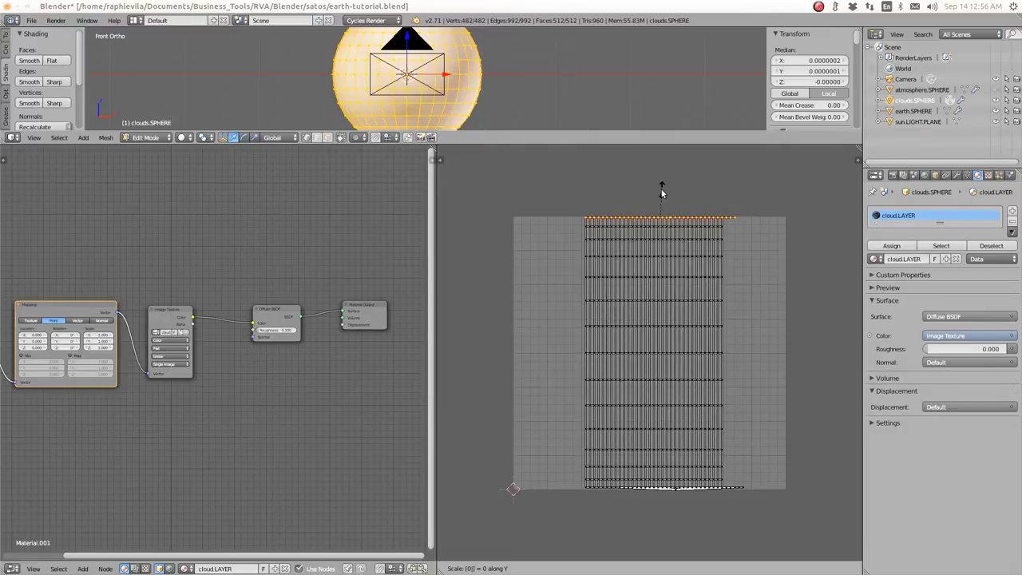
key("Return")
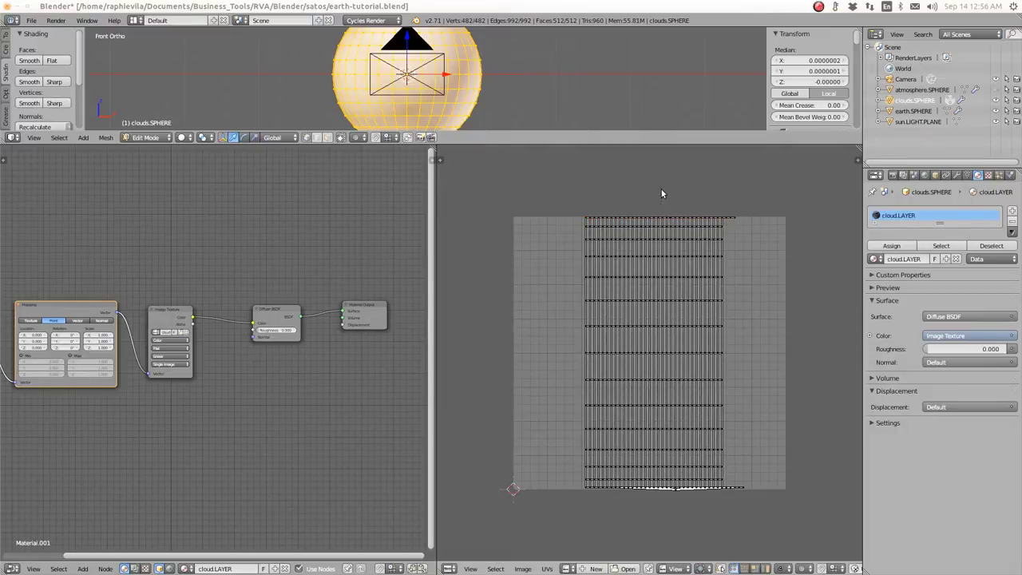
Step: Flatten the lowest row of UV vertices into a straight line by scaling it to 0 along Y
key("b")
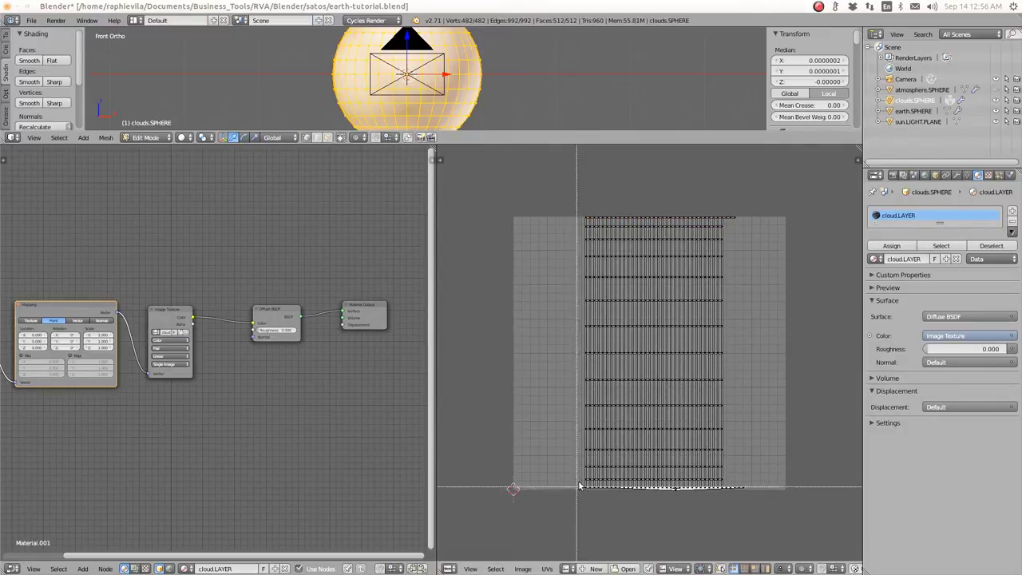
left_click_drag(579, 485, 785, 498)
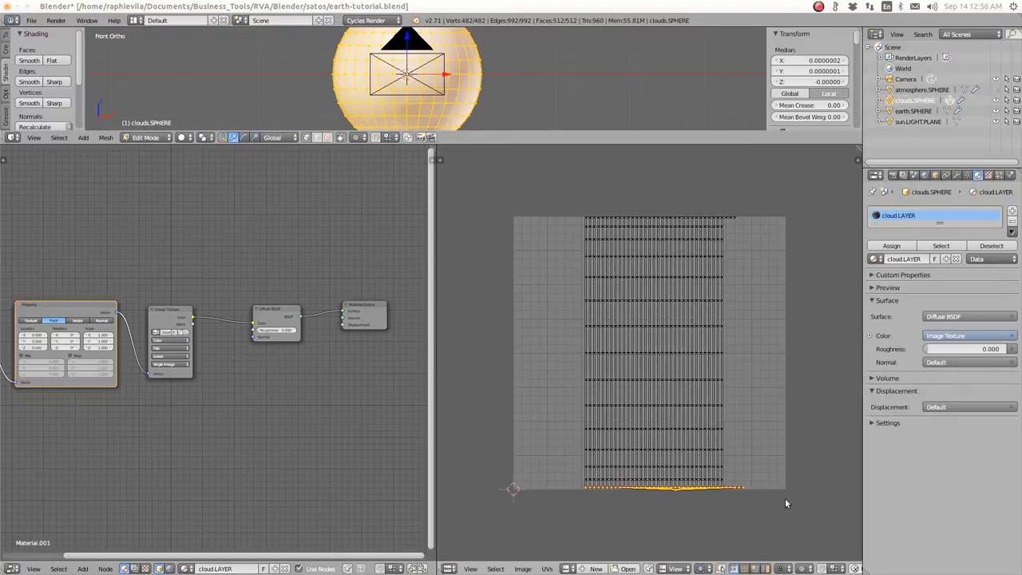
key("s")
type("y")
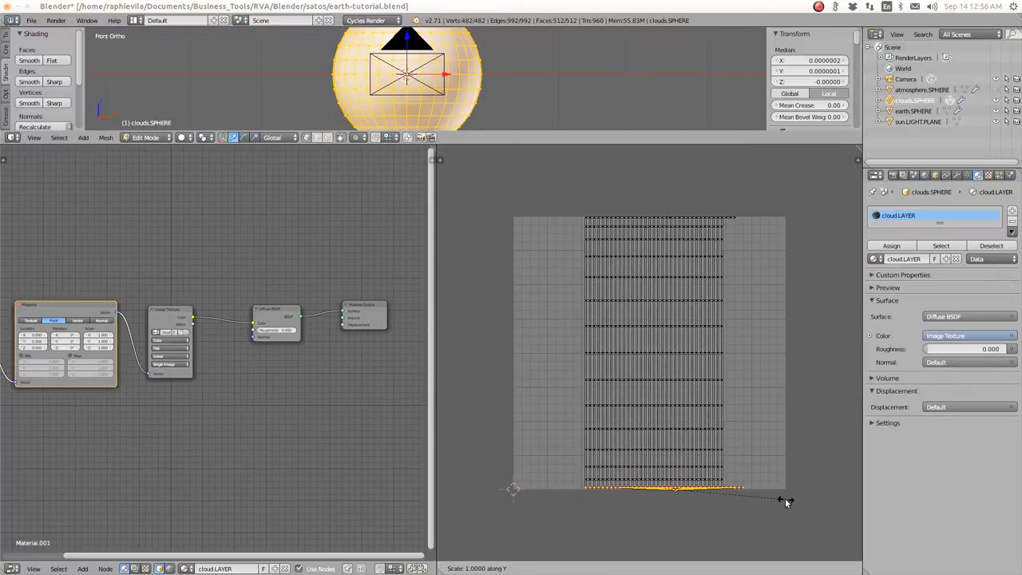
type("0")
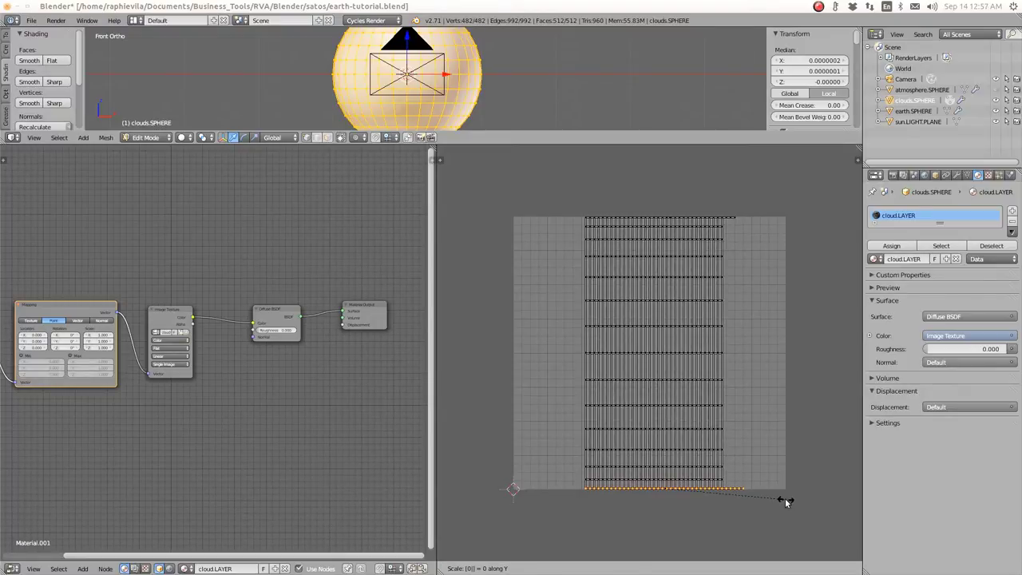
key("Return")
key("a")
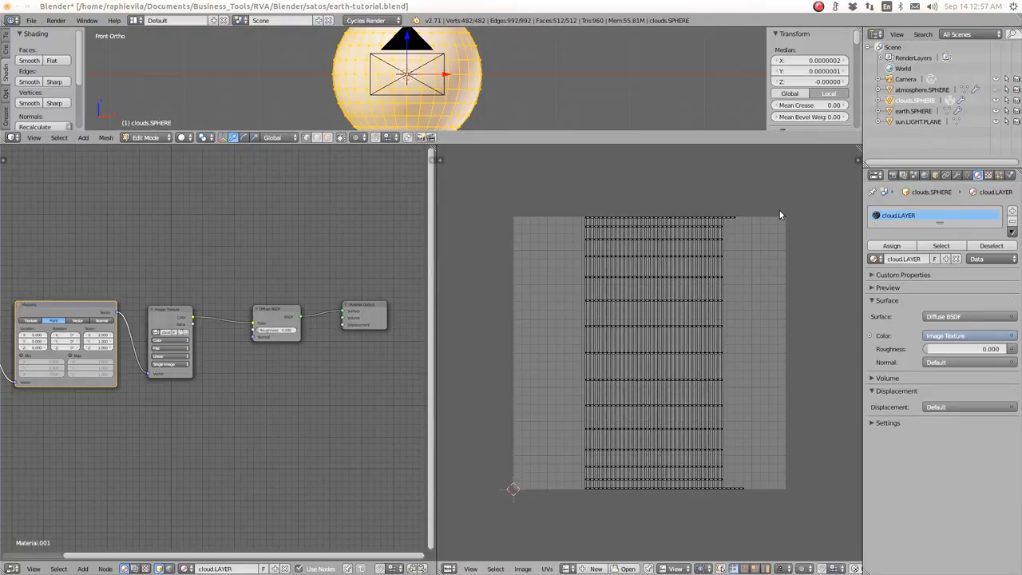
Step: Align the rightmost column of UV vertices, including the protruding corner points, by scaling it to 0 along X
key("a")
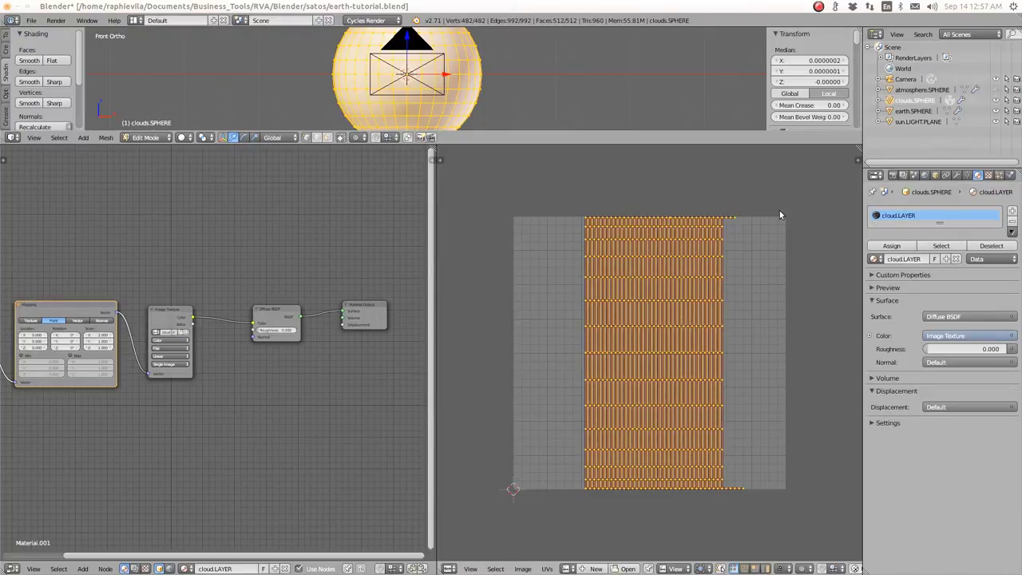
key("a")
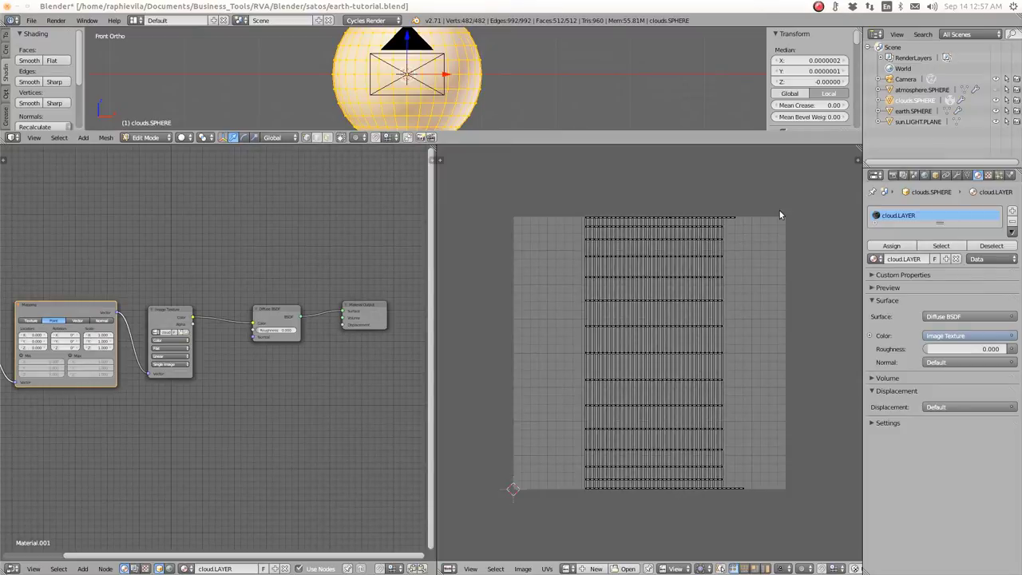
key("b")
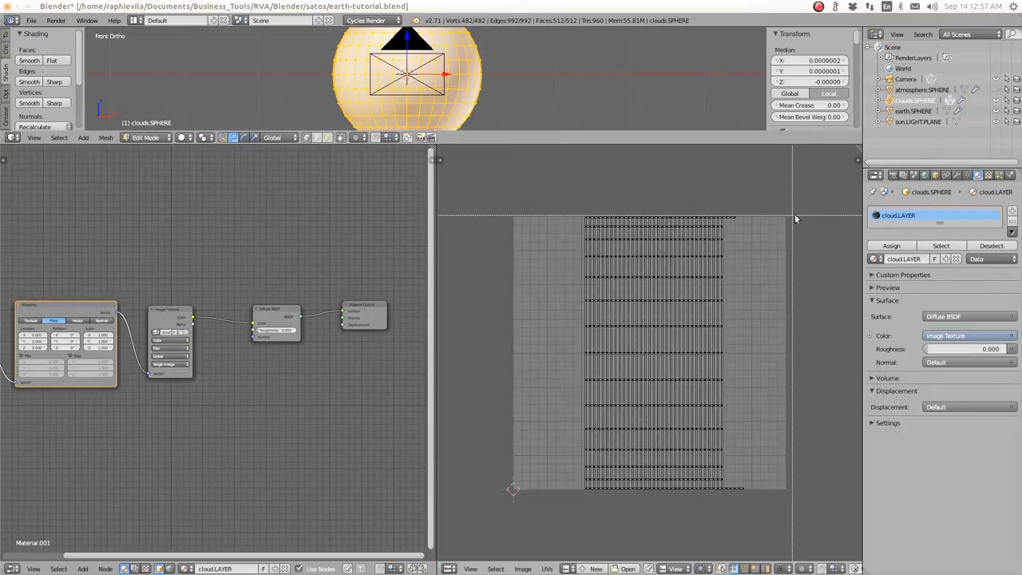
left_click_drag(799, 209, 720, 505)
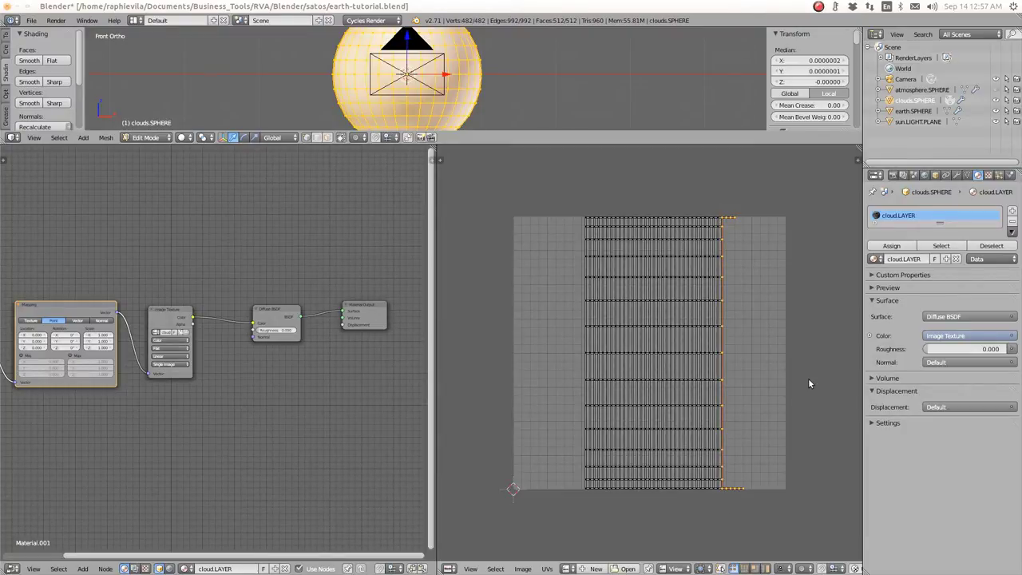
key("s")
key("x")
key("0")
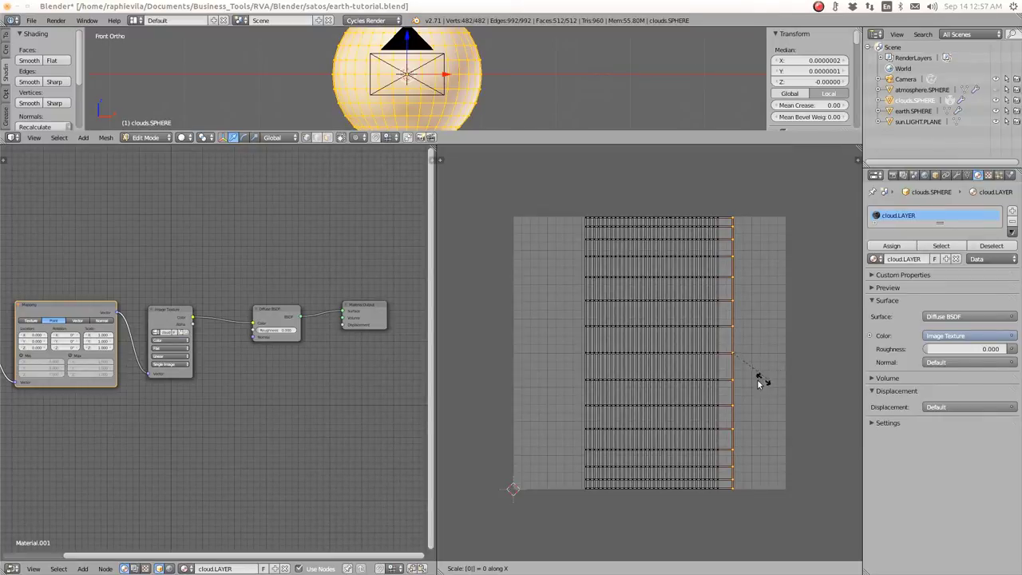
key("Return")
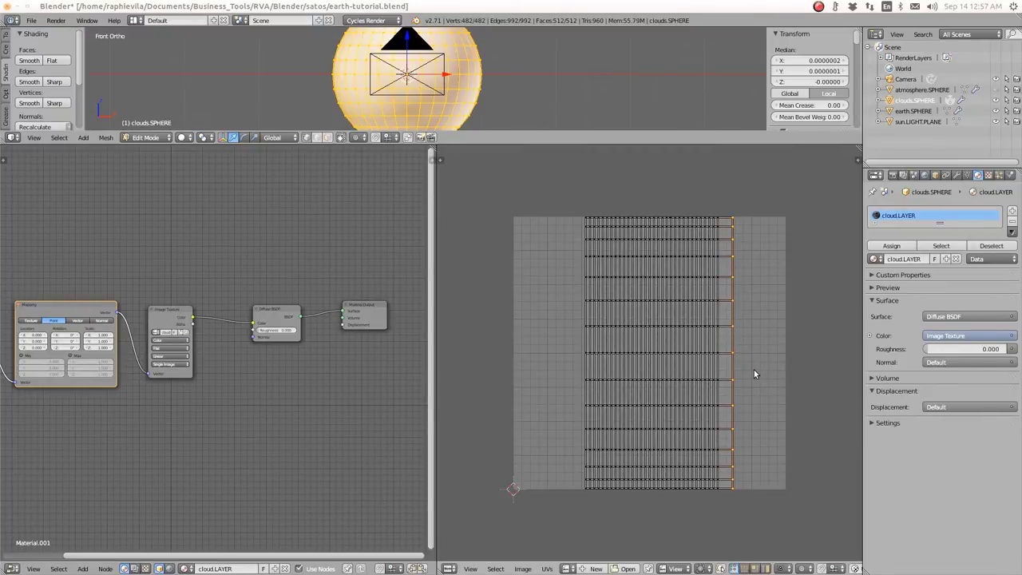
Step: Move the straightened UV column inward along X until its spacing matches the neighbouring columns
key("g")
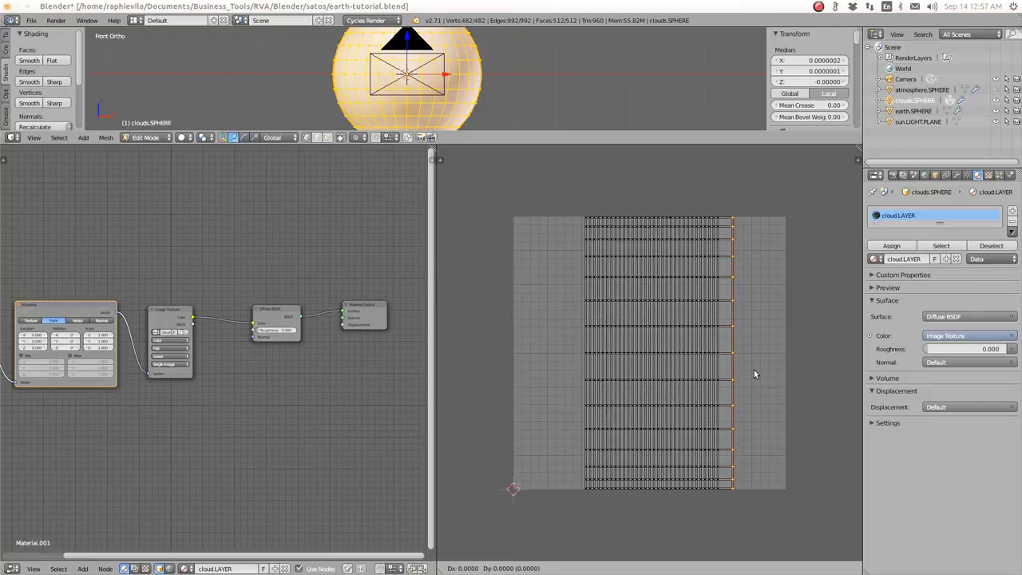
key("x")
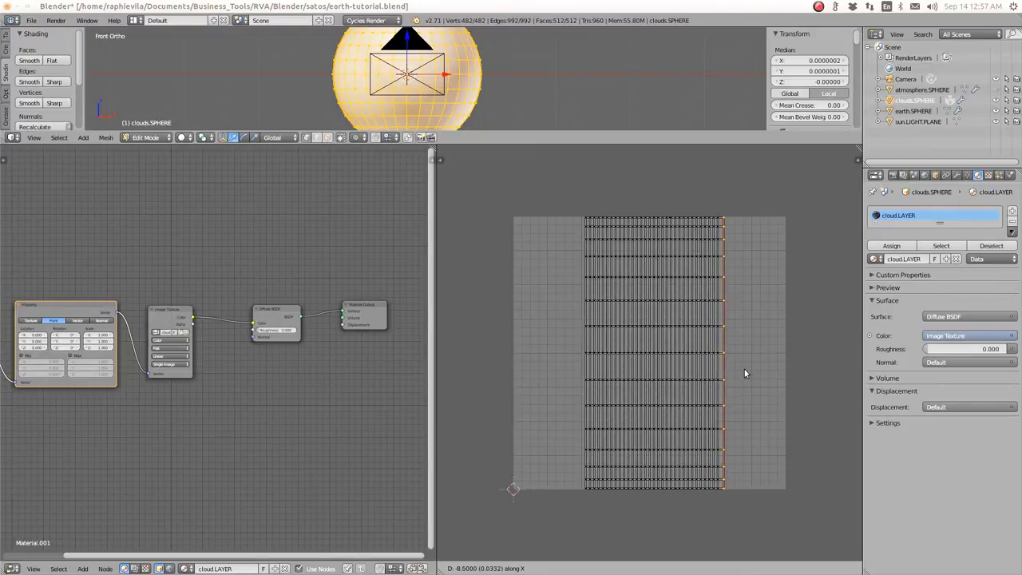
left_click(743, 372)
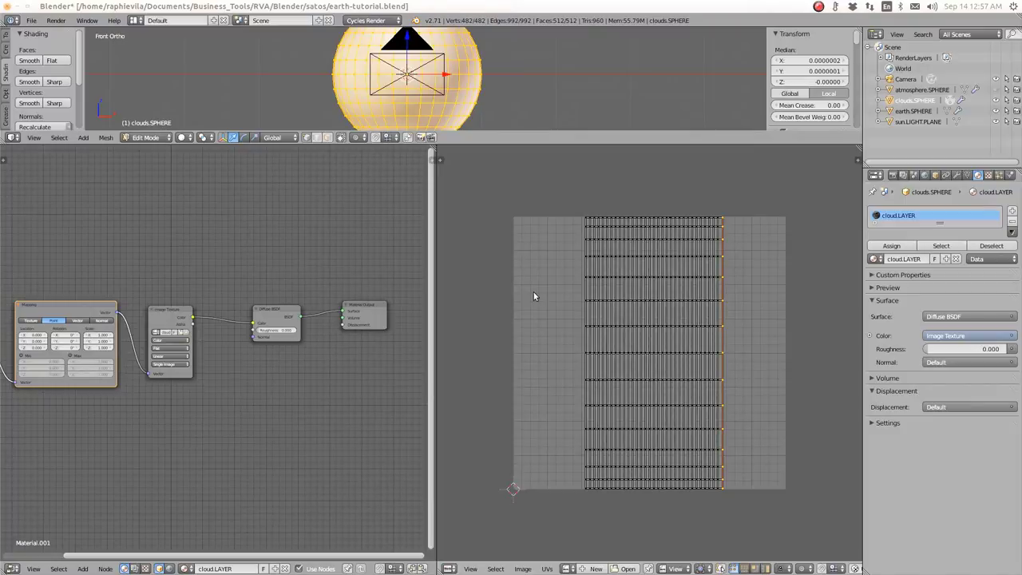
Step: Scale and shift the whole UV layout along X to fill the full width of the UV square, and save the file
key("a")
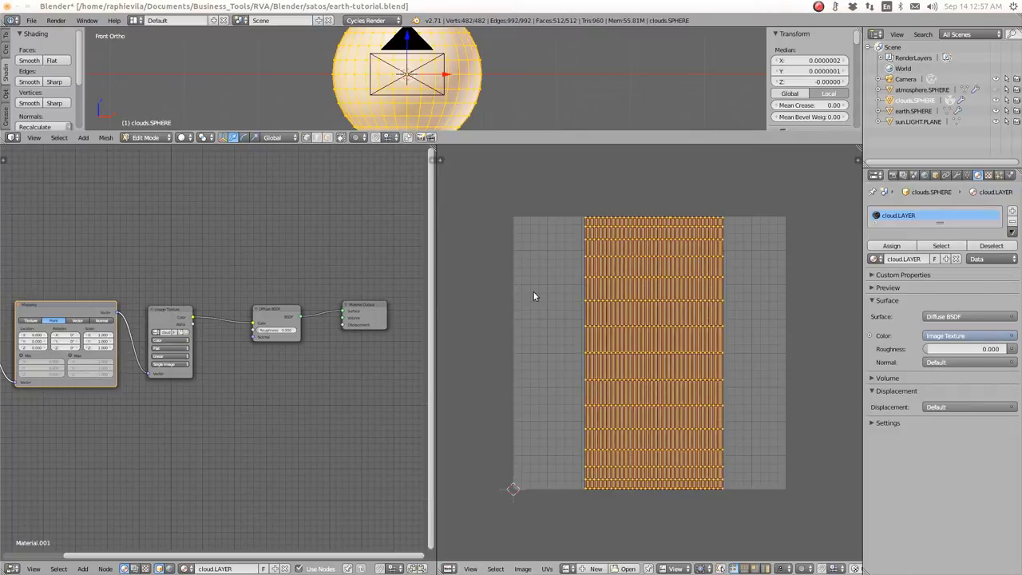
key("s")
key("x")
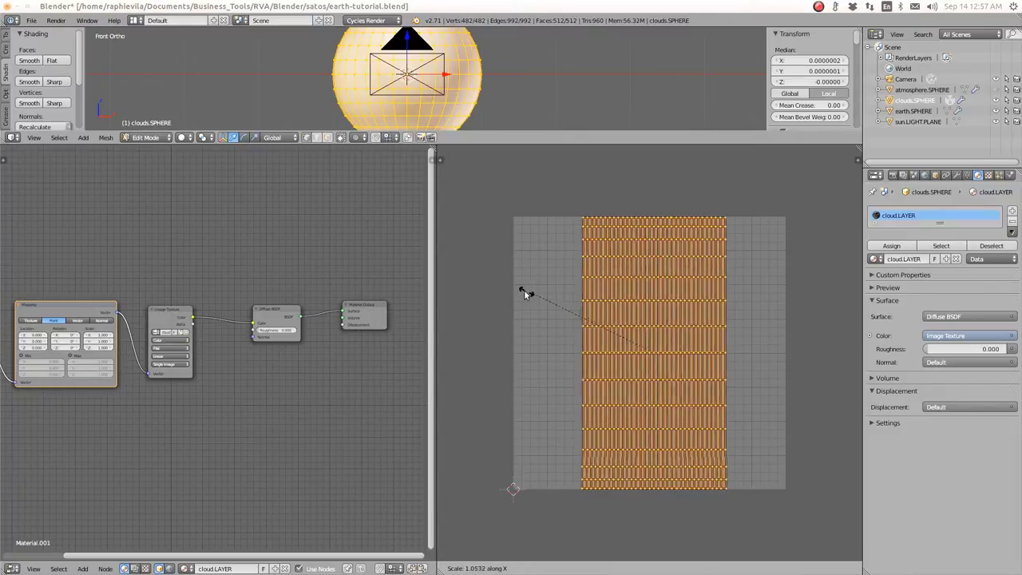
left_click(826, 292)
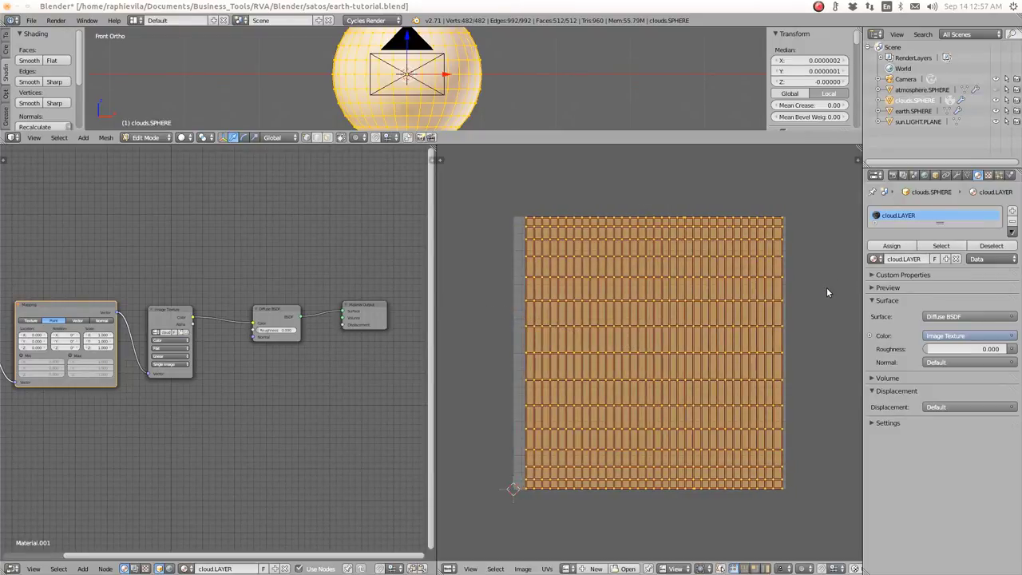
key("g")
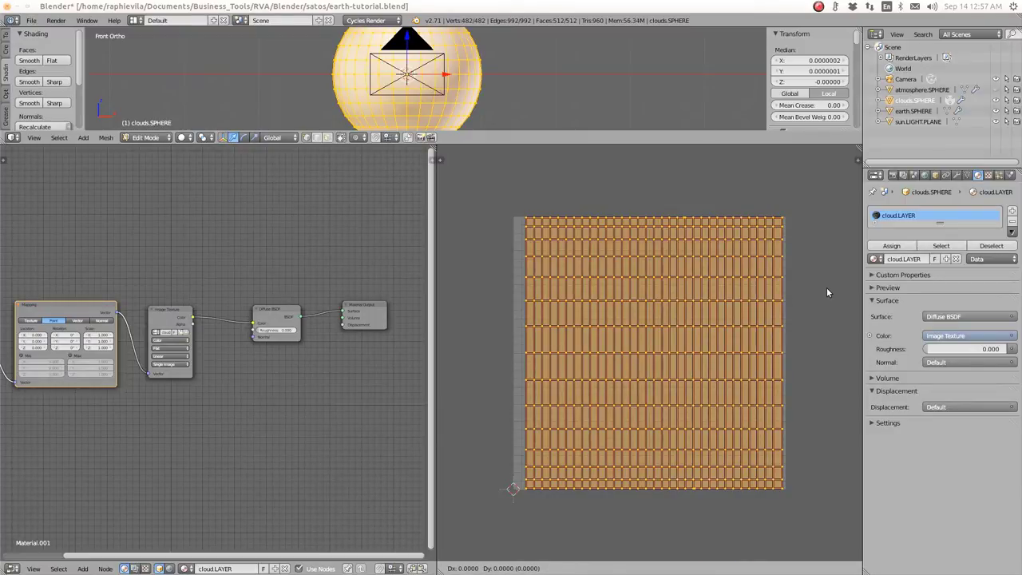
key("x")
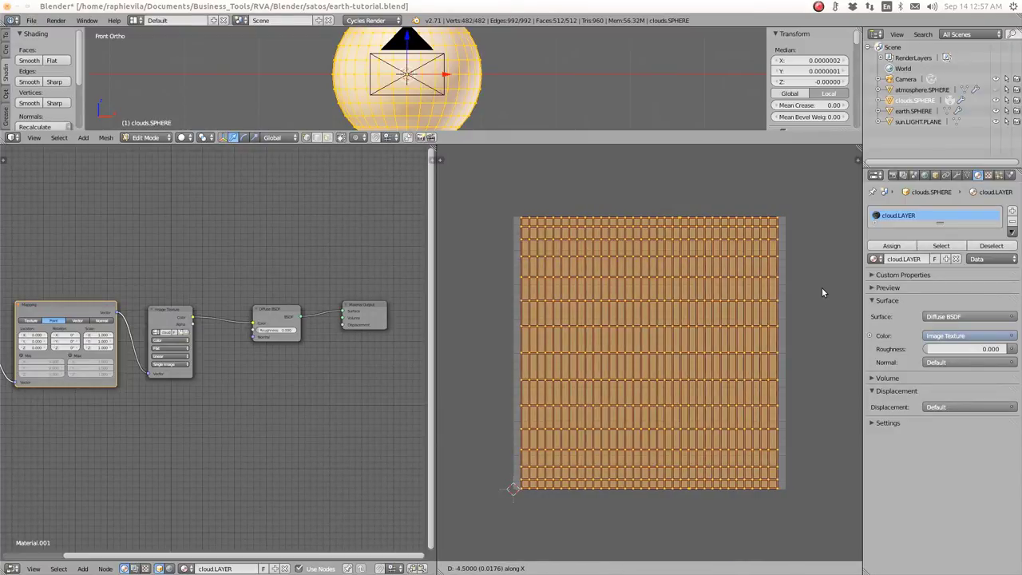
left_click(822, 292)
key("s")
key("x")
left_click(825, 301)
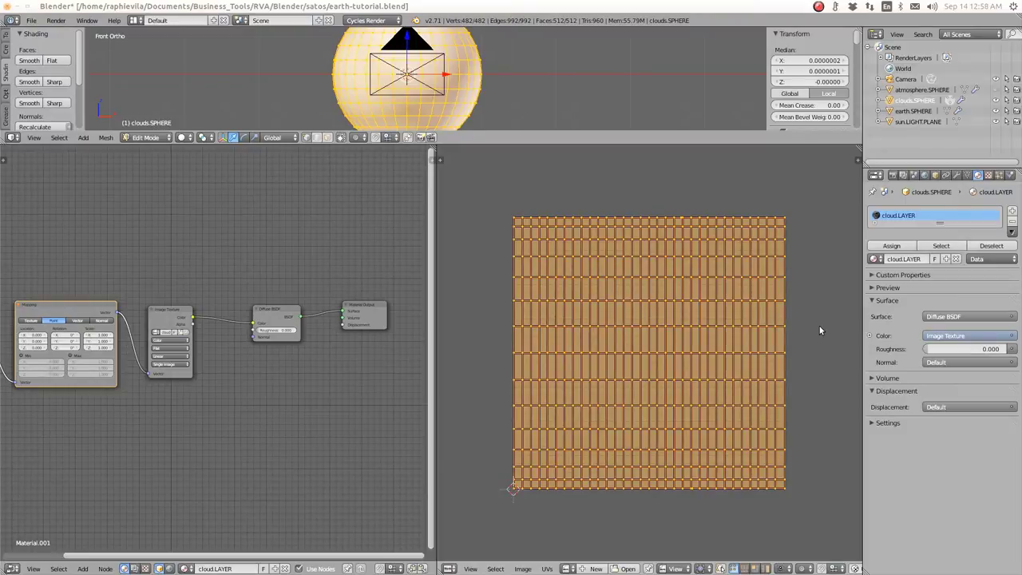
key("ctrl+s")
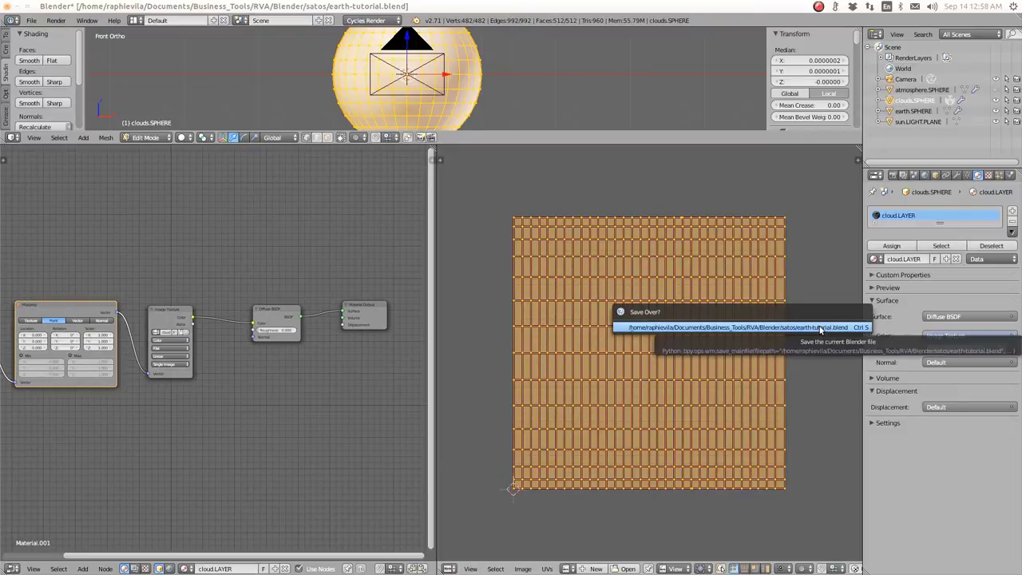
left_click(819, 326)
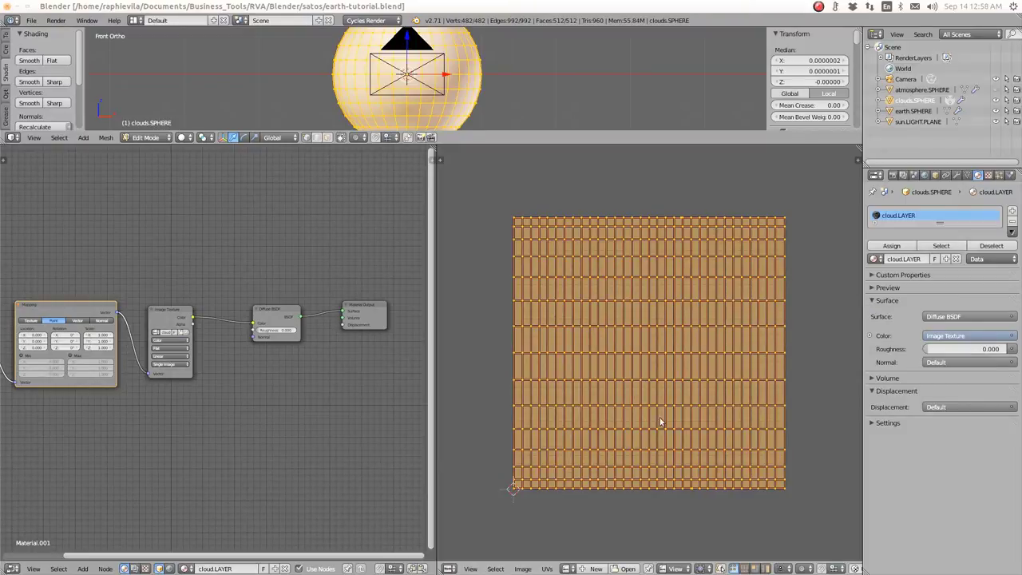
Step: Load cloud_combined_2048.jpg as the image behind the UV layout and save the file again
left_click(569, 568)
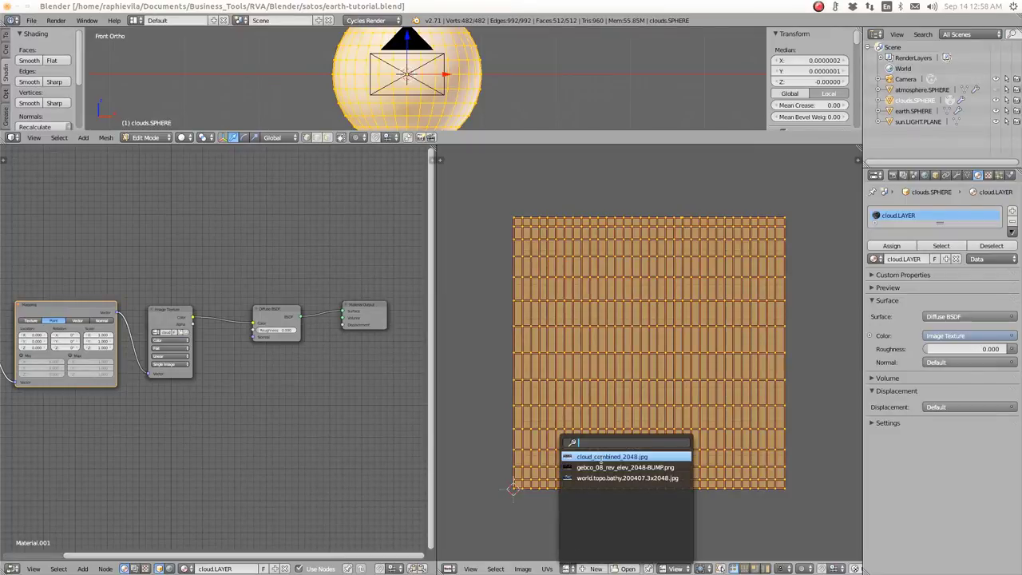
left_click(603, 460)
scroll(687, 356, "down", 6)
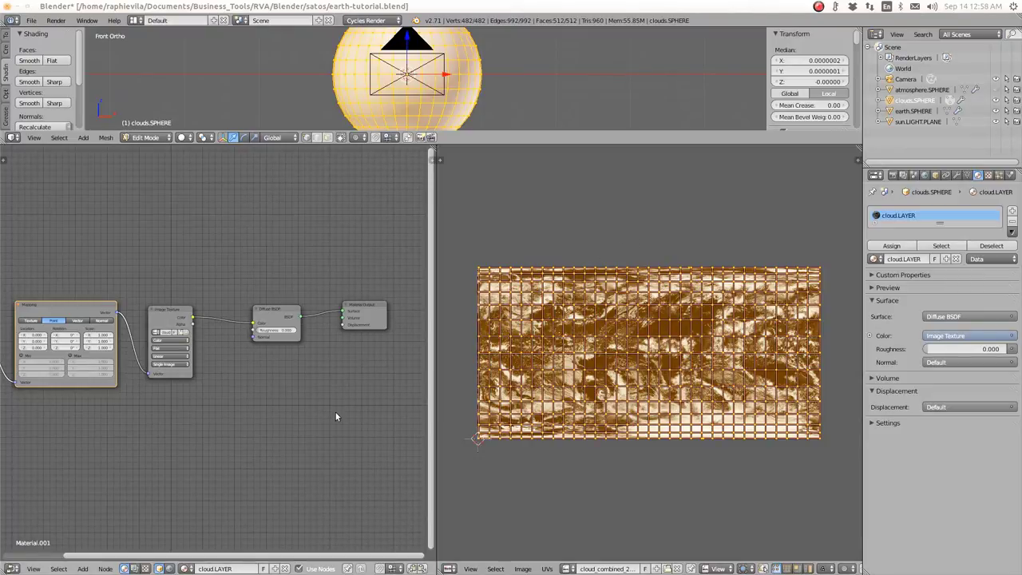
key("ctrl+s")
left_click(301, 410)
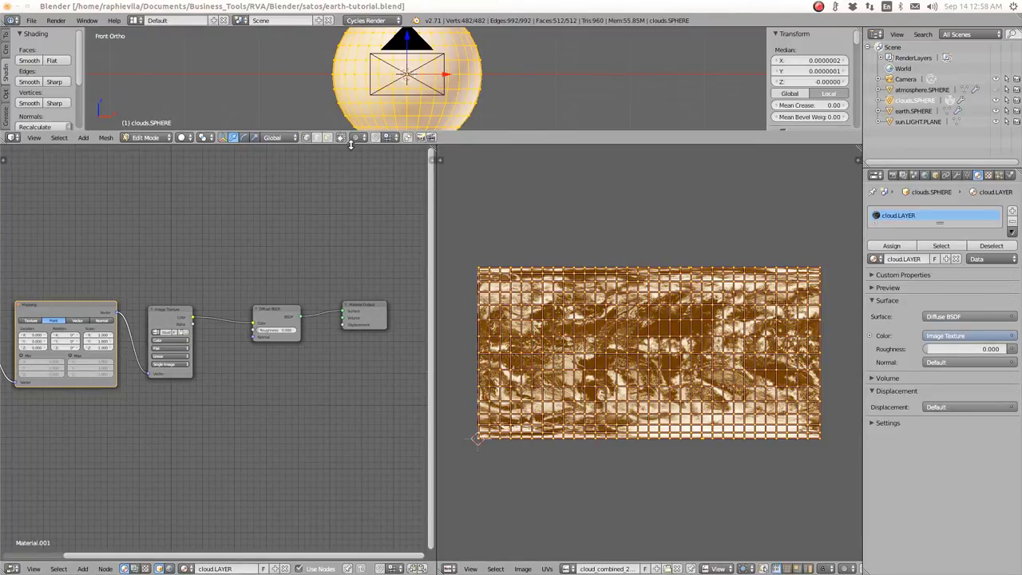
Step: Enlarge the 3D viewport, show the cloud sphere in Material shading and leave Edit Mode
left_click_drag(351, 146, 348, 324)
left_click(182, 318)
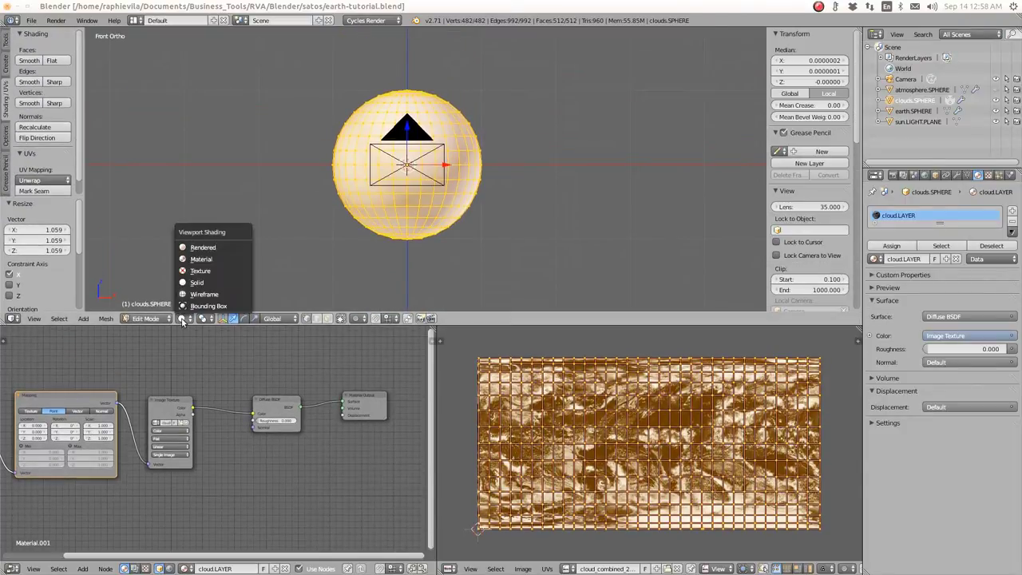
left_click(193, 261)
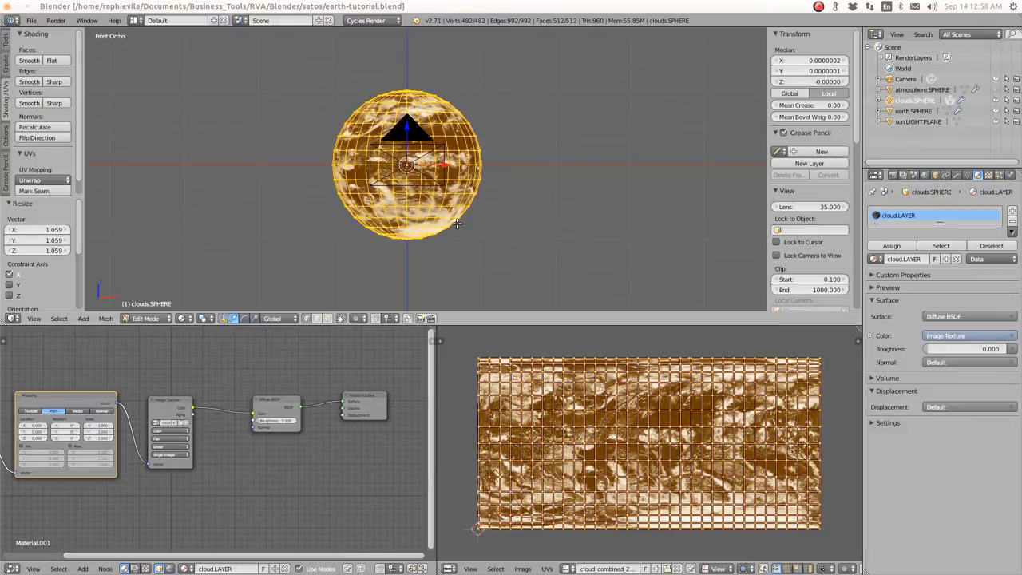
scroll(456, 224, "up", 6)
scroll(454, 215, "down", 3)
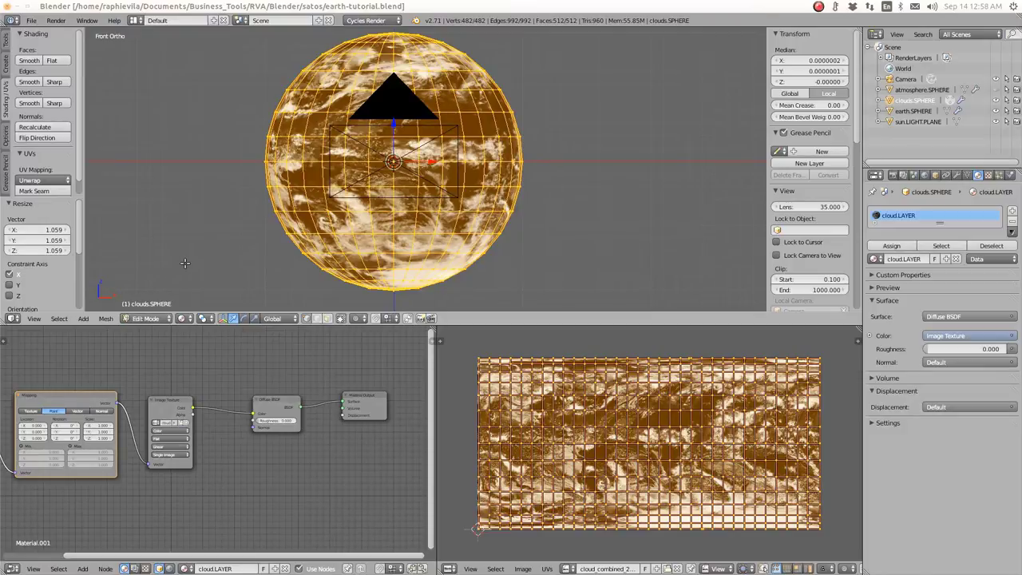
key("Tab")
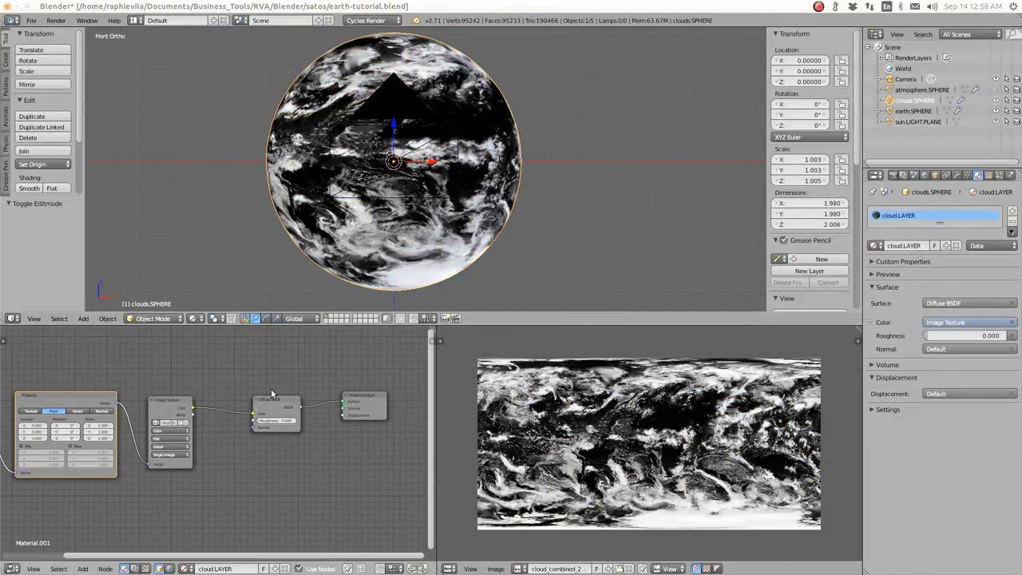
Step: Reposition the Diffuse BSDF and Material Output nodes to free space for another shader node
left_click_drag(271, 401, 242, 359)
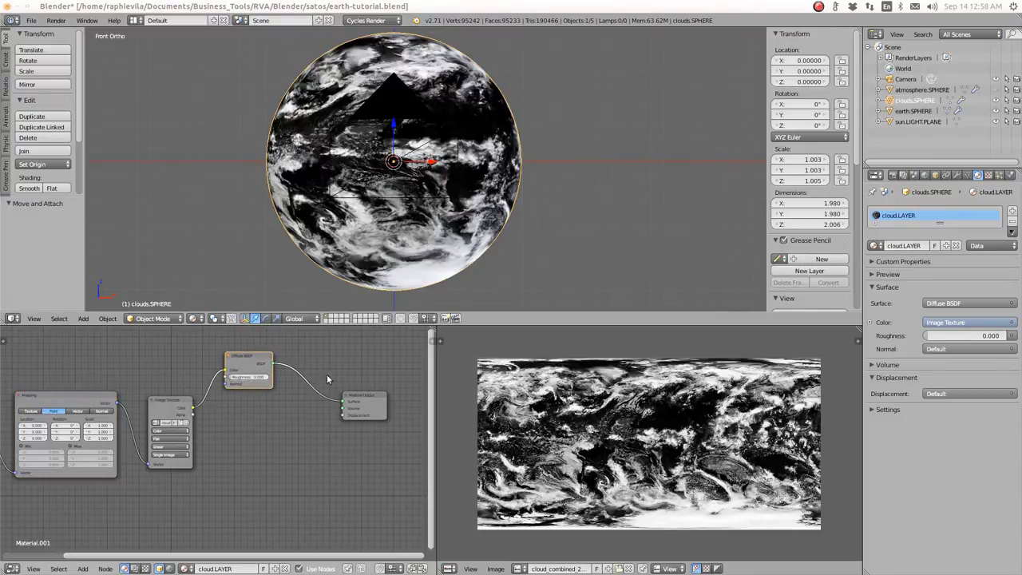
left_click_drag(360, 392, 368, 402)
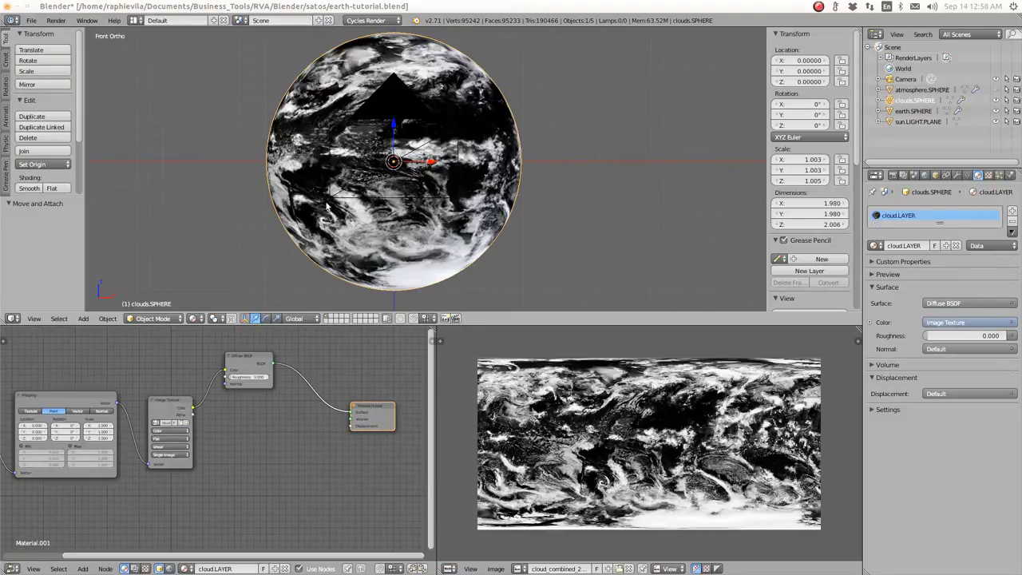
left_click_drag(243, 359, 266, 374)
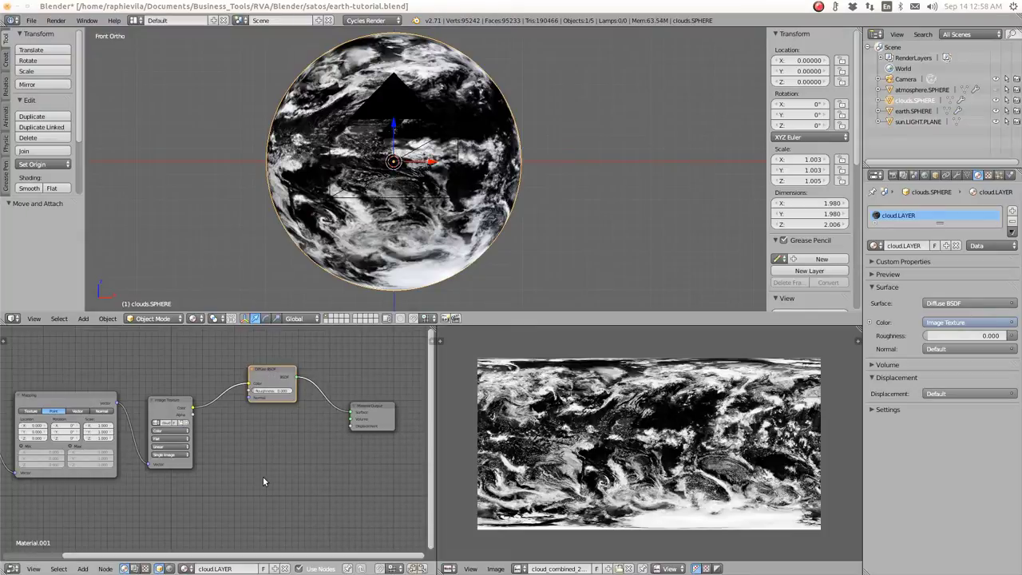
Step: Add a Transparent BSDF shader node and place it below the Diffuse BSDF node
key("shift+a")
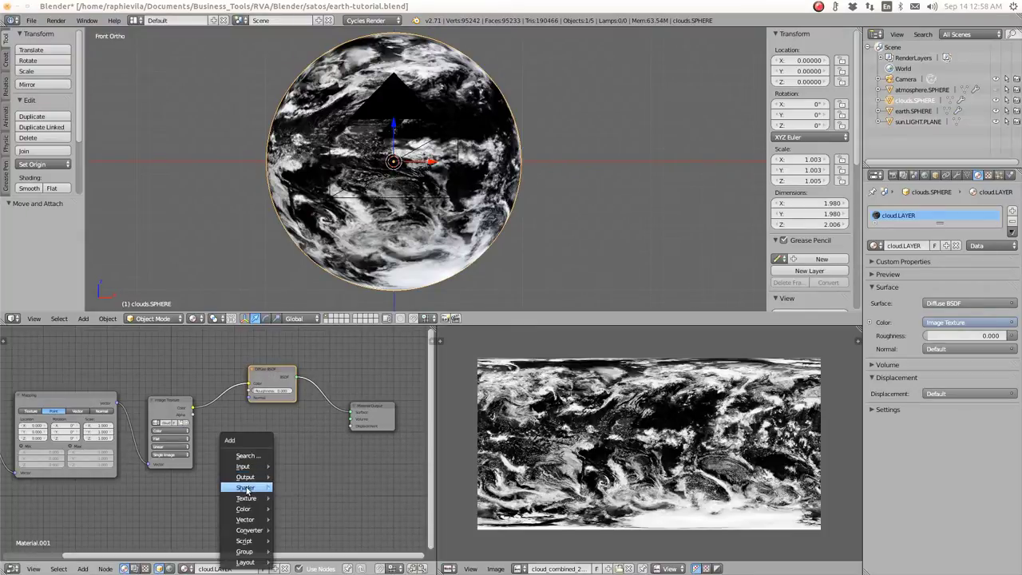
mouse_move(259, 487)
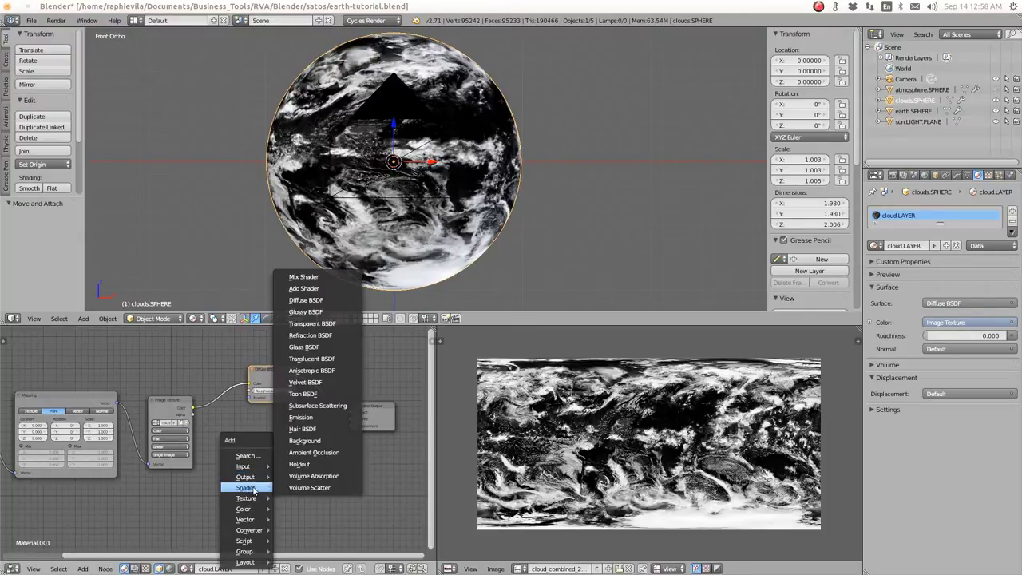
left_click(311, 323)
left_click(288, 445)
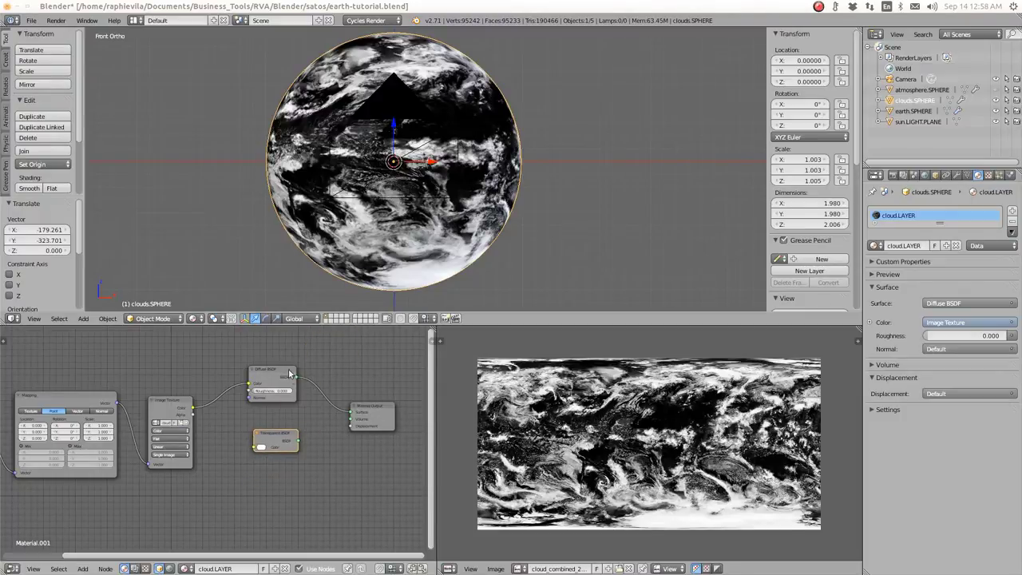
Step: Tidy the shader and output nodes, and insert an Add Shader node between the Diffuse BSDF and Material Output
left_click_drag(285, 376, 283, 386)
left_click_drag(279, 434, 275, 422)
left_click_drag(357, 416, 375, 414)
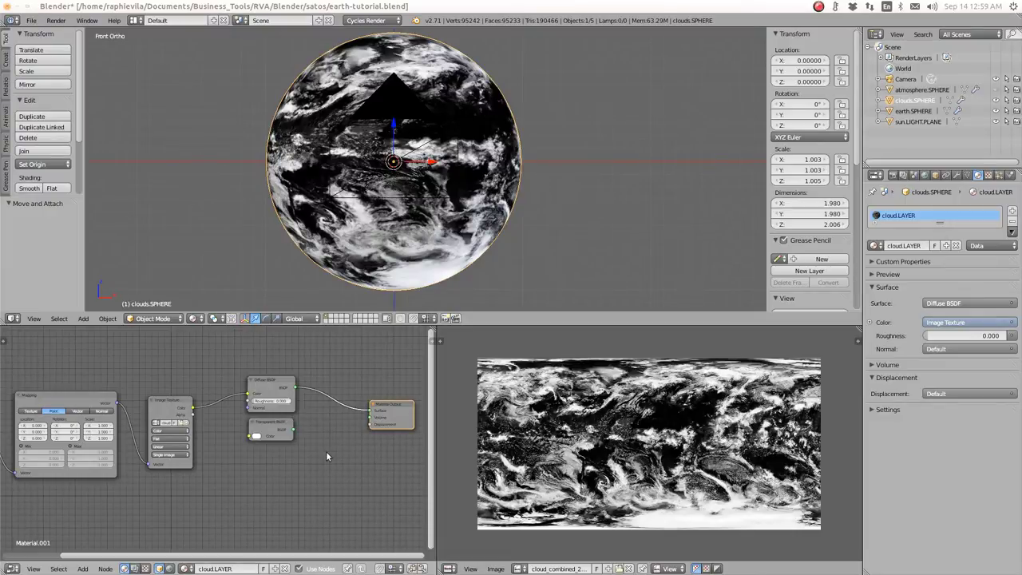
key("shift+a")
mouse_move(327, 453)
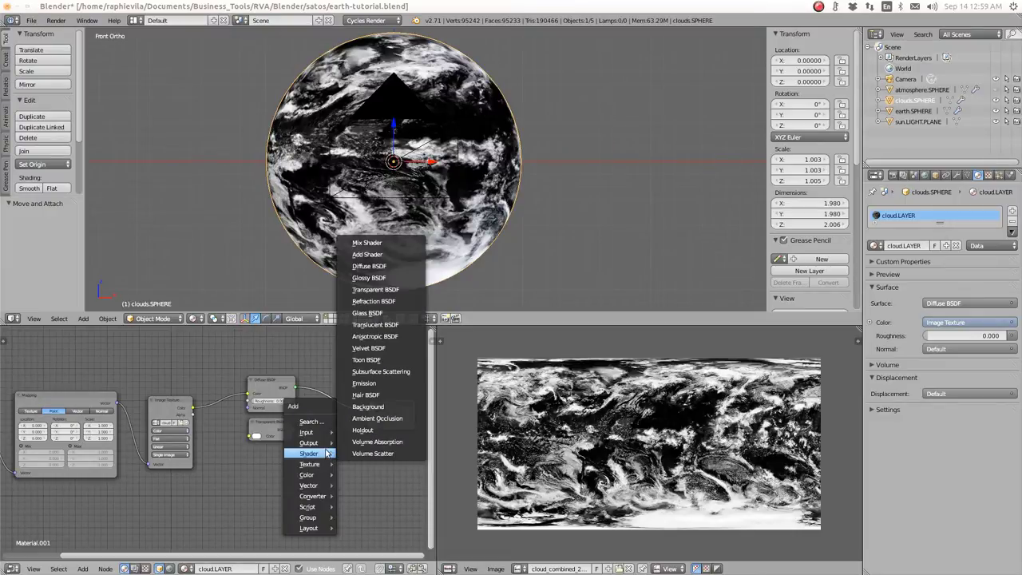
left_click(366, 254)
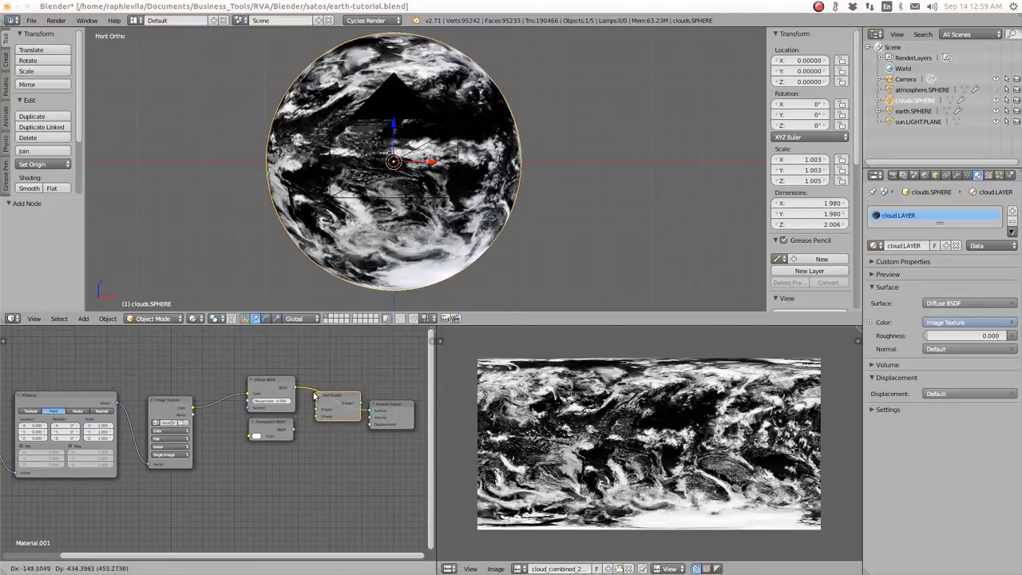
left_click(314, 401)
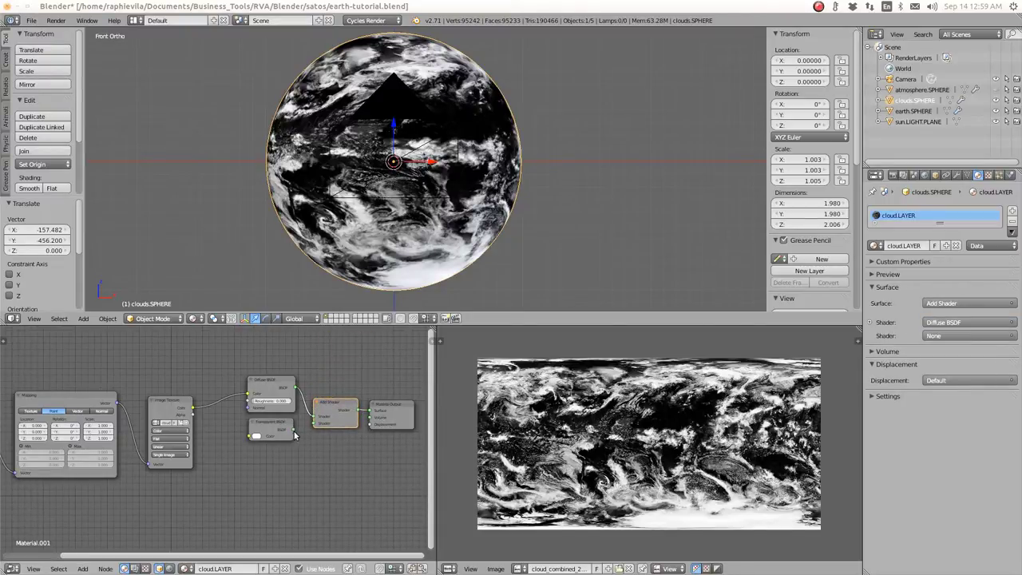
Step: Link the Transparent BSDF into the Add Shader's second input and the Image Texture's Alpha into the Transparent BSDF's Color
left_click_drag(293, 431, 314, 423)
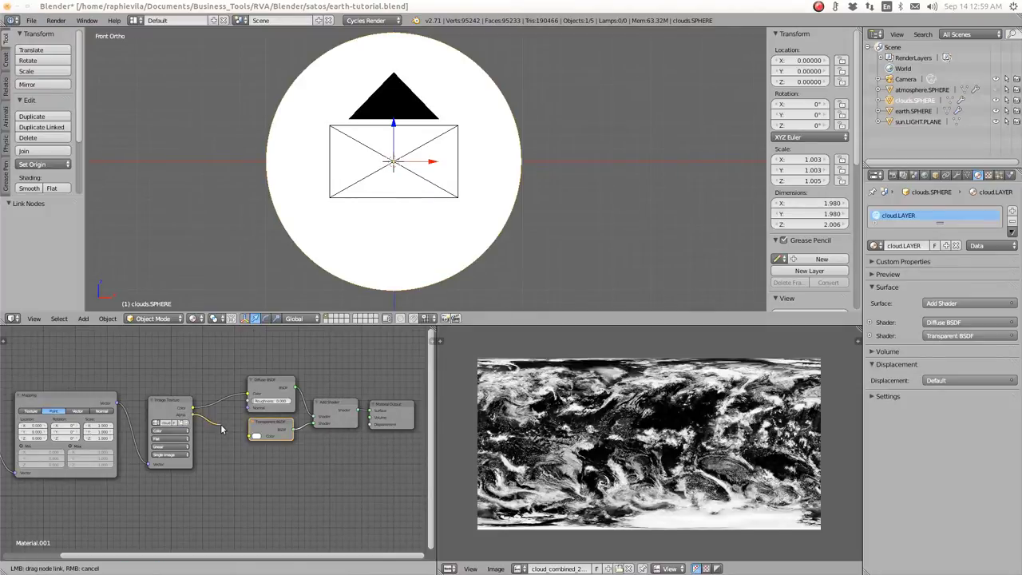
left_click_drag(193, 414, 260, 433)
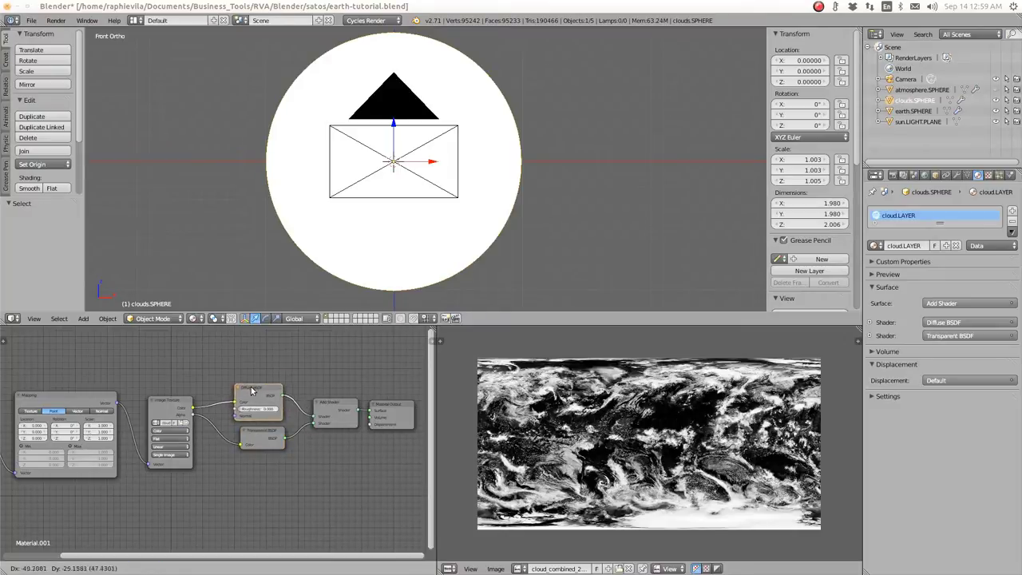
left_click_drag(266, 384, 257, 388)
Step: Preview the cloud sphere in Texture shading, then switch the 3D viewport to Rendered shading
left_click(193, 318)
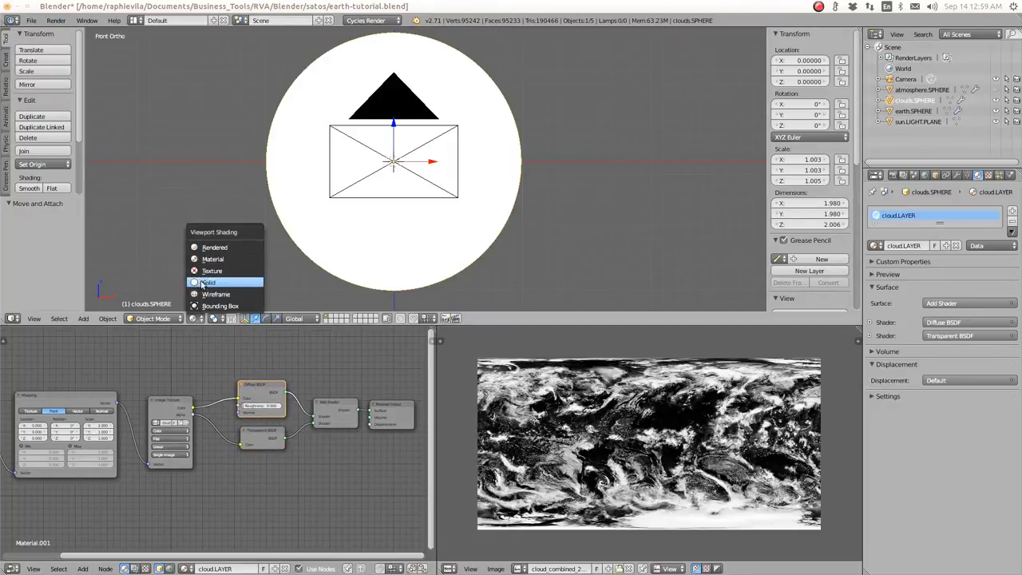
left_click(210, 272)
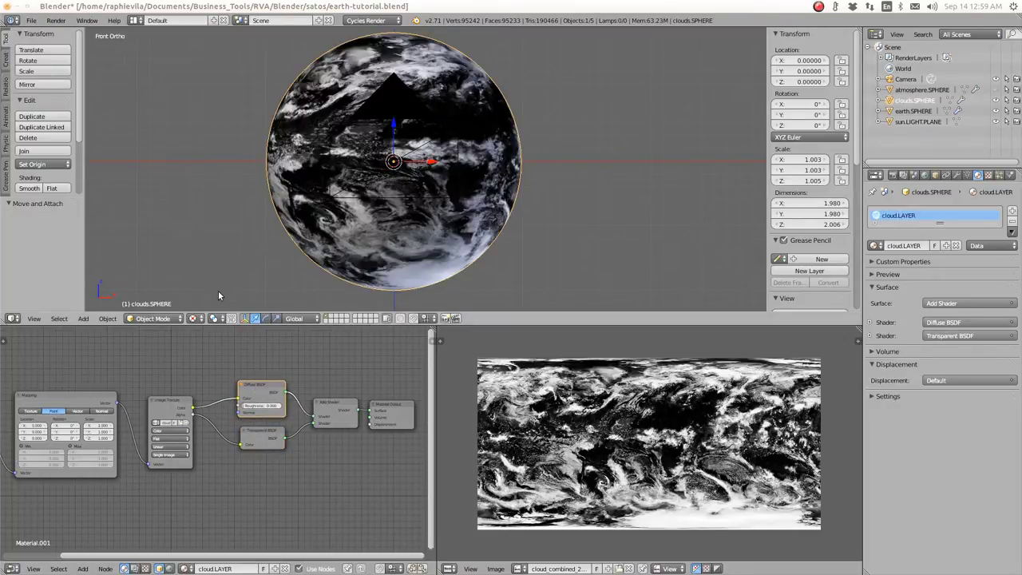
left_click(192, 318)
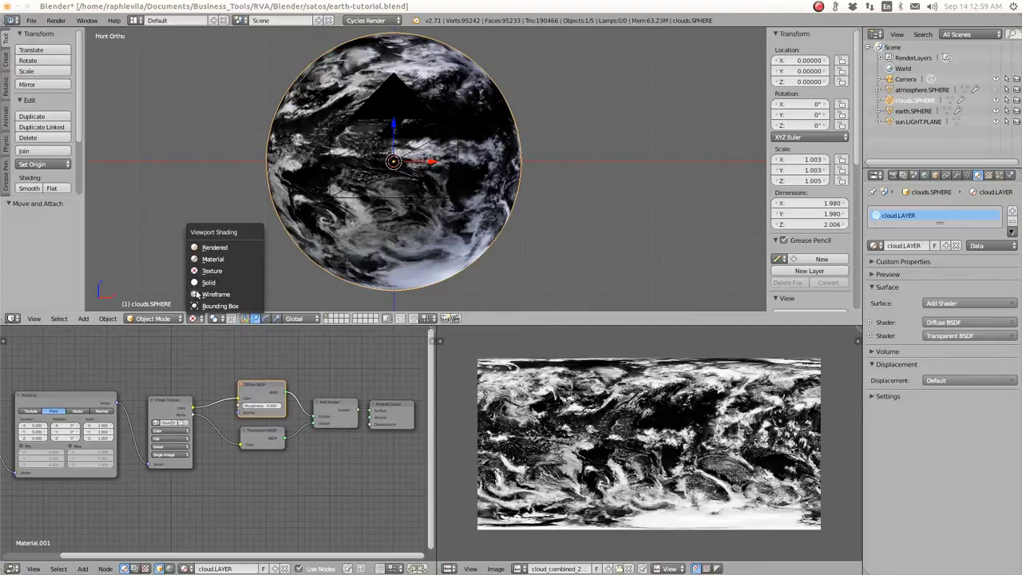
left_click(209, 248)
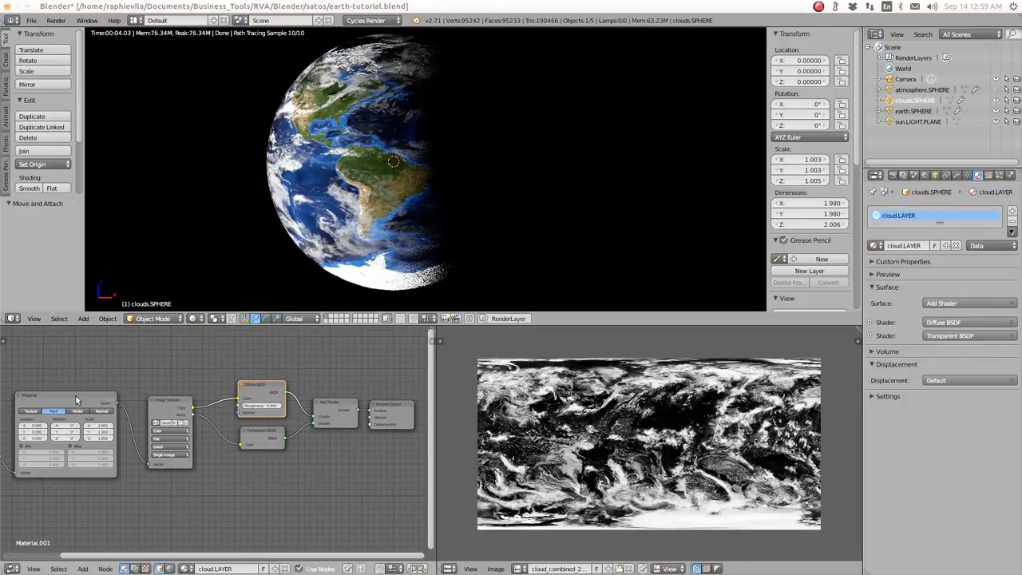
Step: Move the Mapping, shader and Image Texture nodes upward to free space beneath the Image Texture node
left_click_drag(77, 399, 70, 367)
left_click_drag(260, 388, 258, 412)
left_click_drag(162, 400, 152, 376)
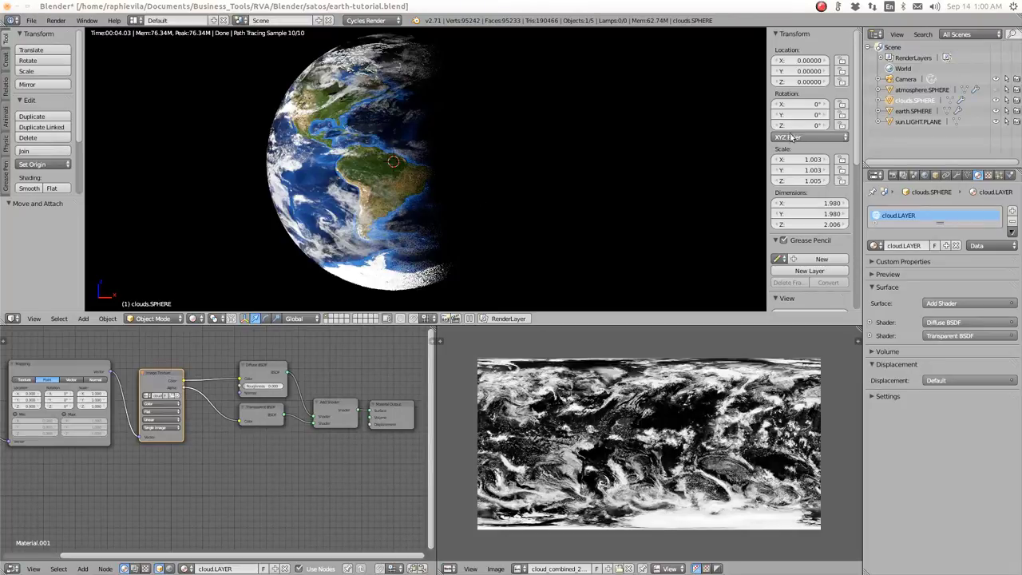
Step: Try rotating the cloud sphere to 235° about Z, and return its Z rotation to 0°
left_click_drag(798, 125, 754, 125)
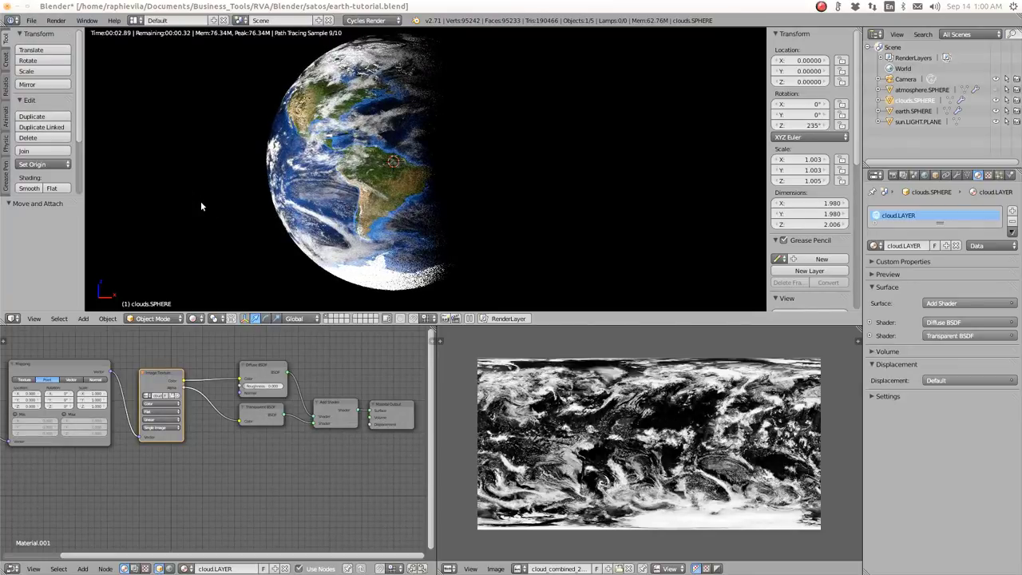
left_click(810, 125)
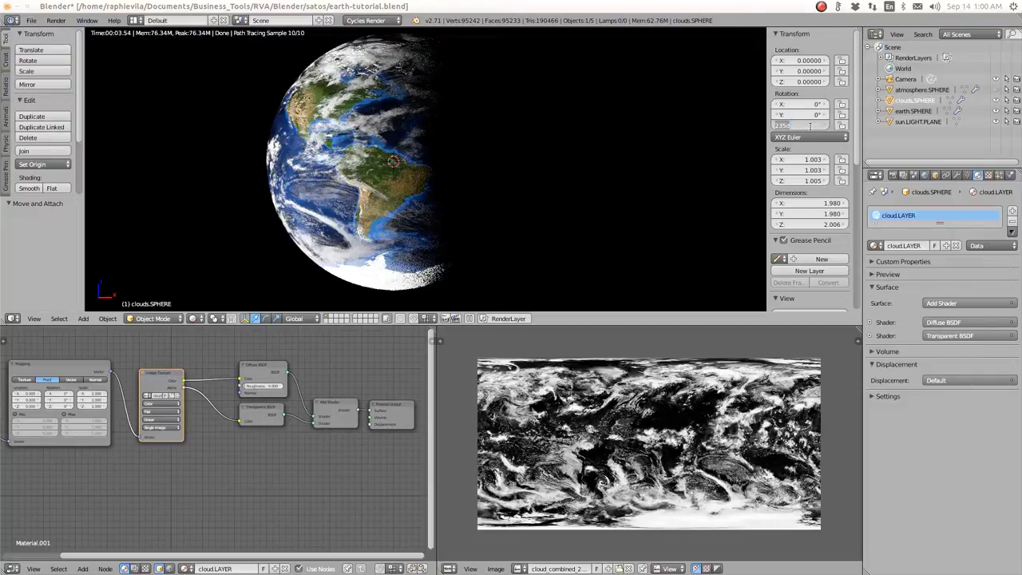
type("0")
key("Return")
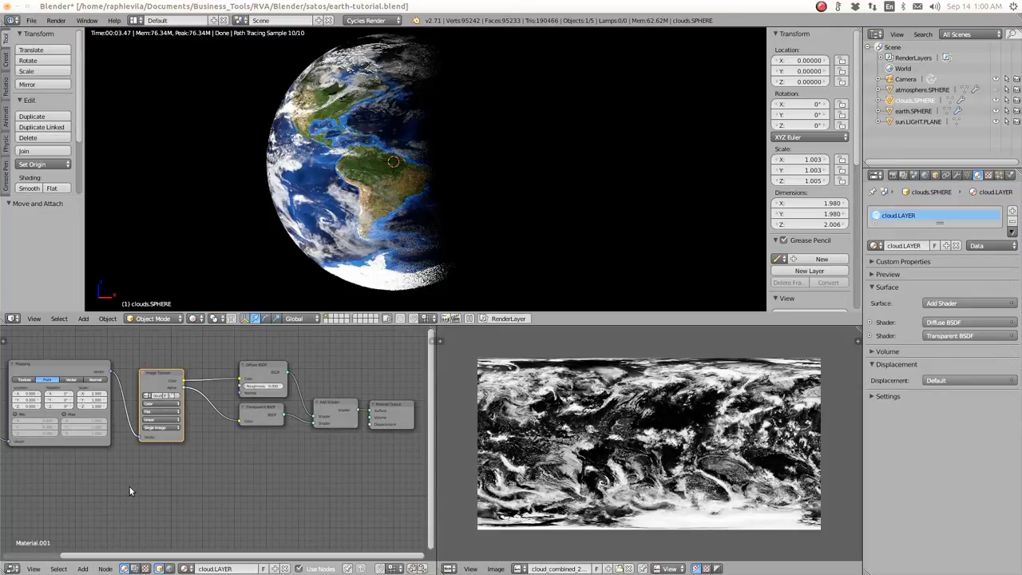
Step: Add a second Image Texture node directly below the existing one in the cloud material
key("shift+a")
mouse_move(145, 503)
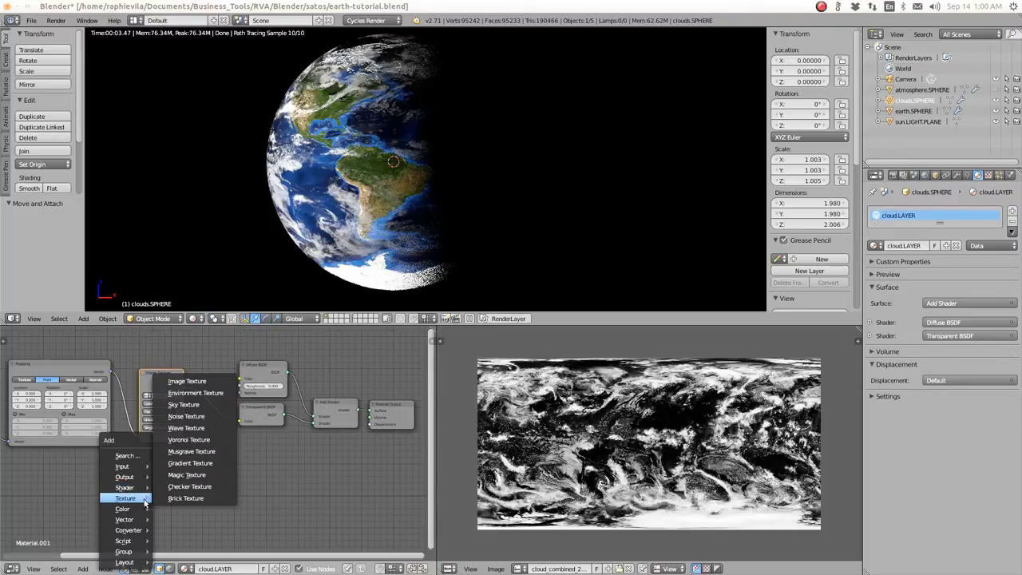
left_click(187, 381)
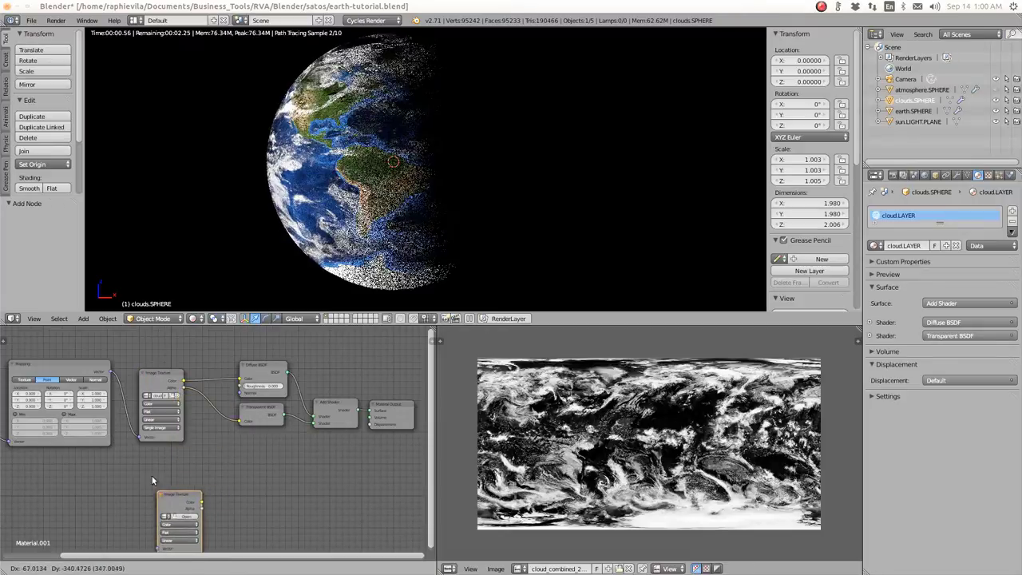
left_click(135, 442)
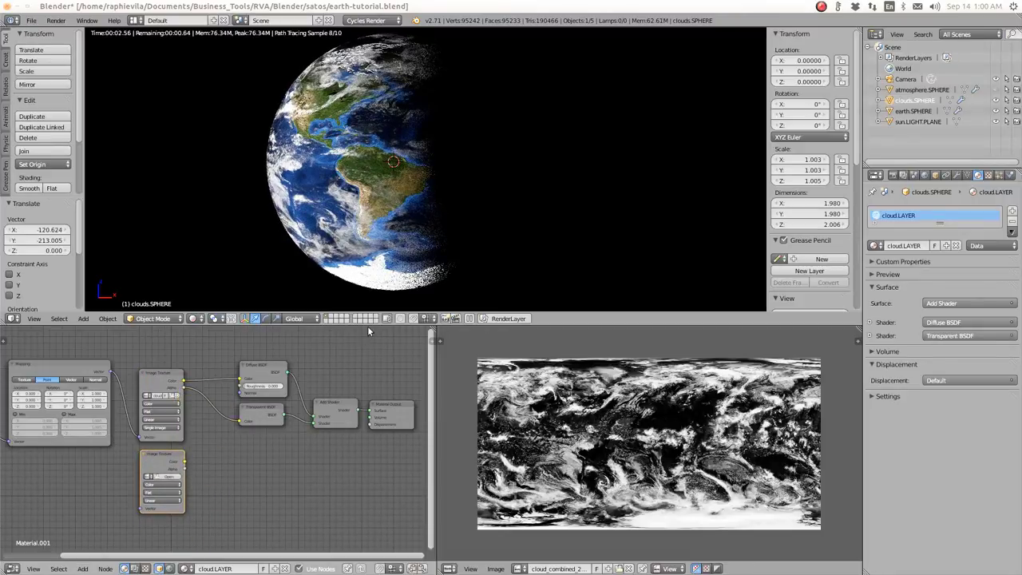
Step: Enlarge the node editor by shrinking the 3D viewport and merging the image editor's area into it
left_click_drag(367, 326, 383, 182)
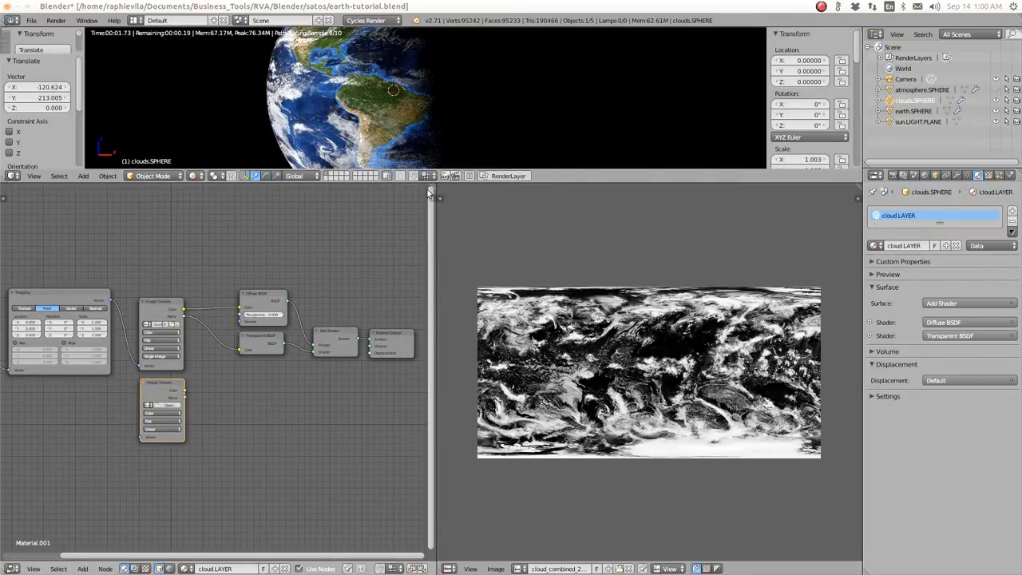
left_click_drag(428, 192, 621, 353)
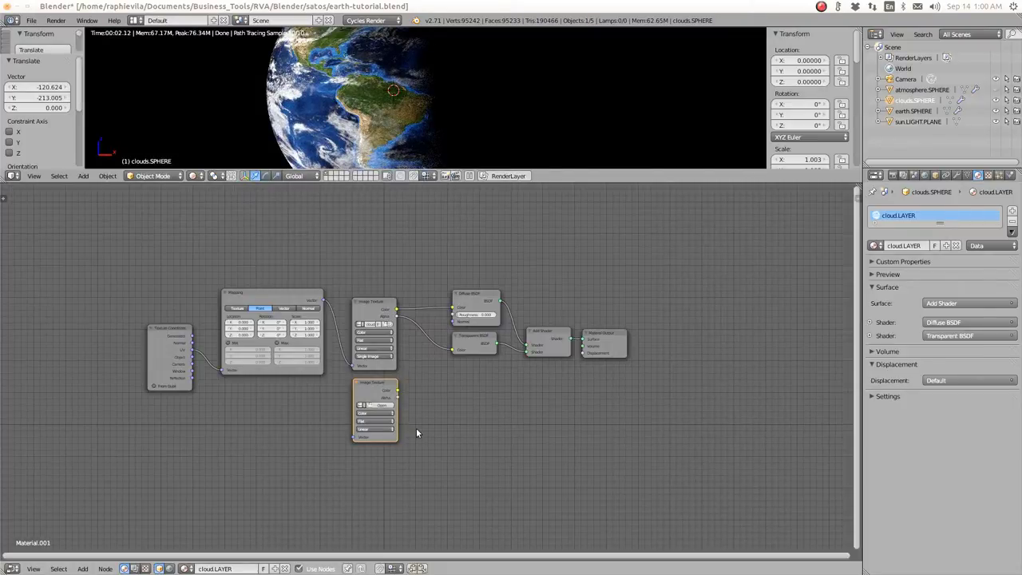
scroll(416, 428, "up", 3)
scroll(416, 428, "down", 1)
middle_click_drag(416, 428, 446, 399)
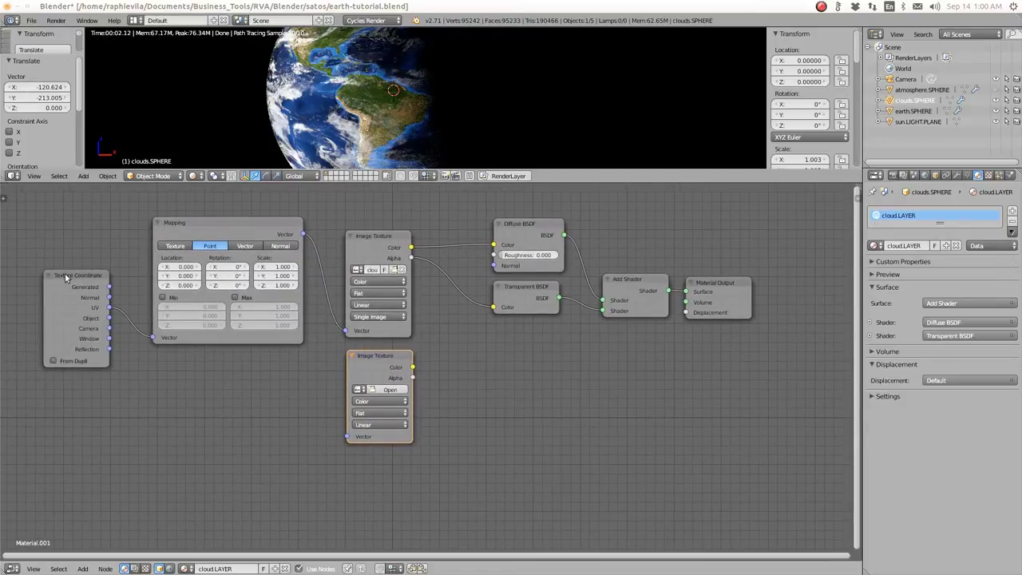
Step: Reposition the Texture Coordinate and Mapping nodes and link Mapping's Vector output to the second Image Texture's Vector input
left_click_drag(67, 277, 72, 288)
left_click_drag(211, 223, 195, 240)
left_click_drag(288, 252, 346, 437)
left_click(387, 390)
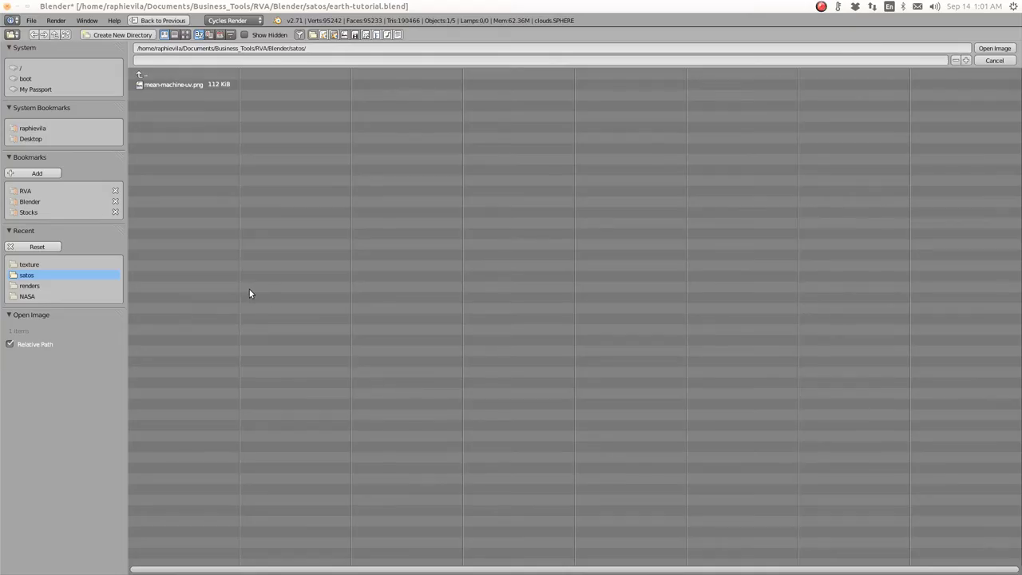
left_click(994, 60)
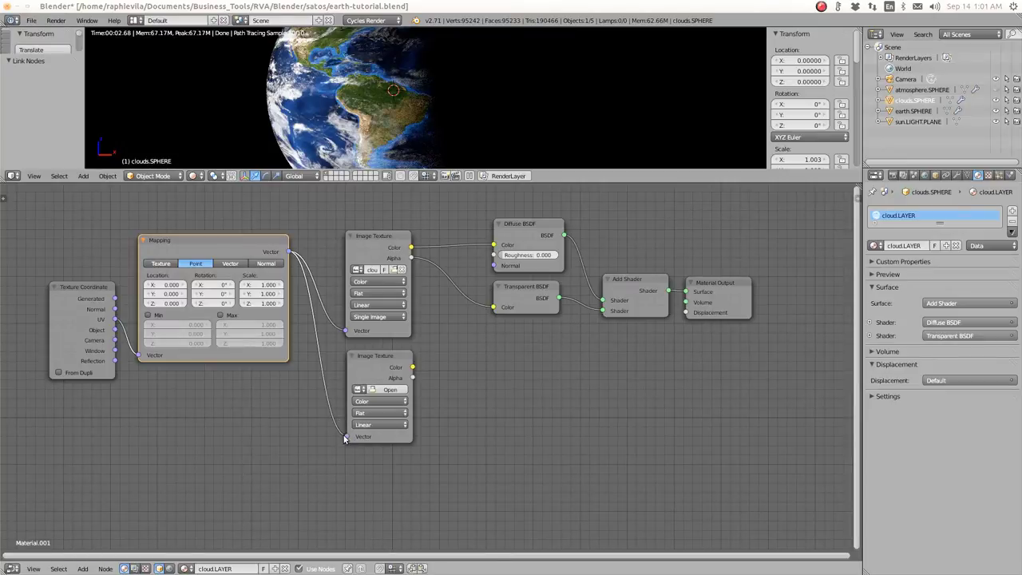
left_click_drag(346, 436, 367, 381)
left_click(369, 360)
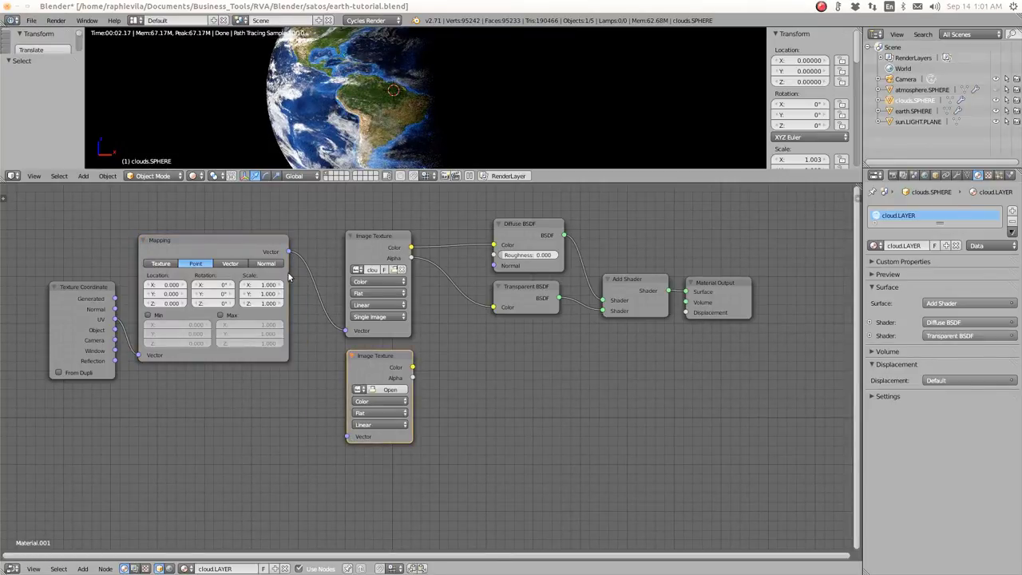
left_click_drag(288, 251, 347, 436)
Step: Load cloud_combined_2048-BUMP.jpg from the texture folder into the second Image Texture node
left_click(387, 389)
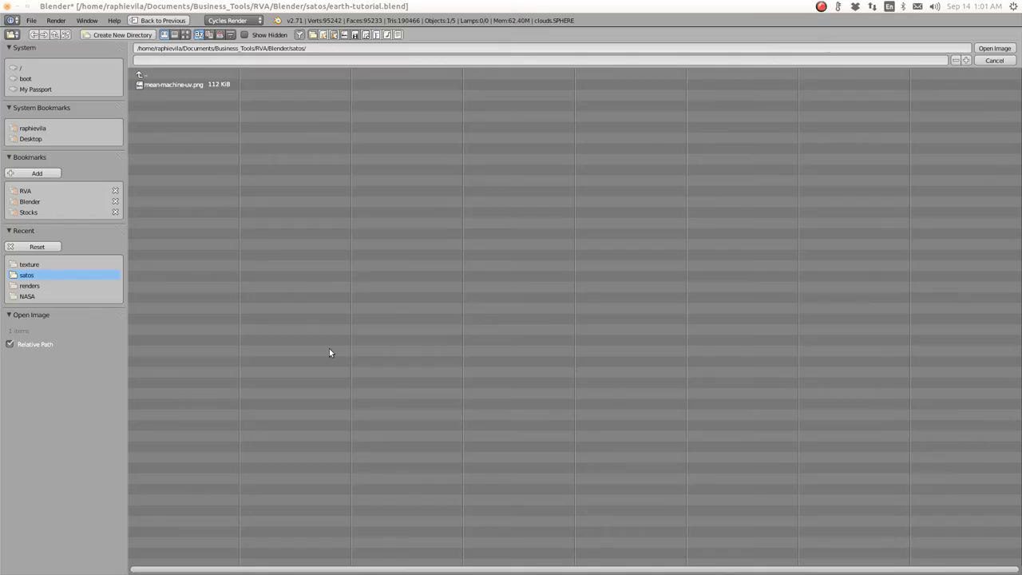
left_click(29, 201)
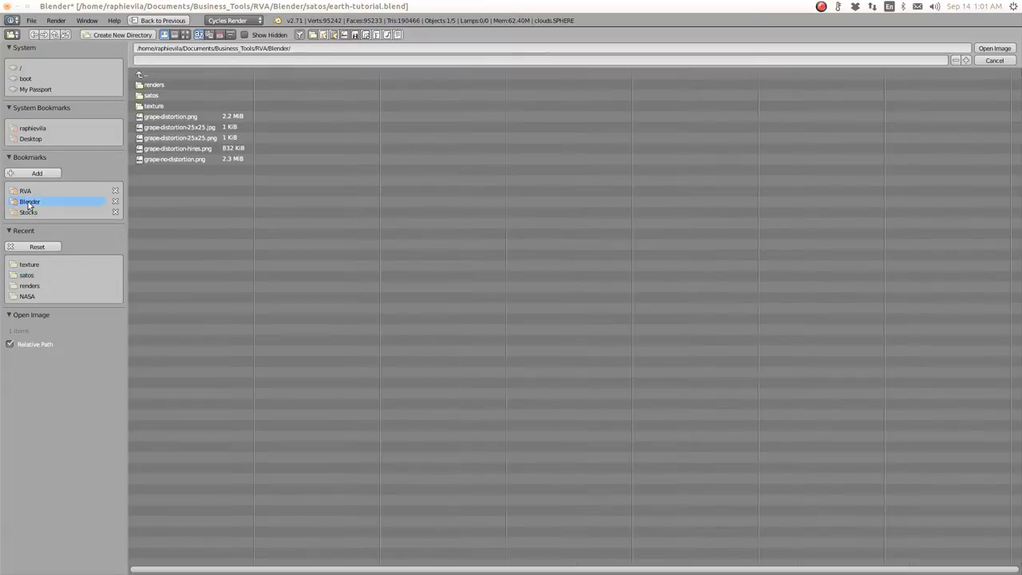
left_click(147, 106)
left_click(183, 96)
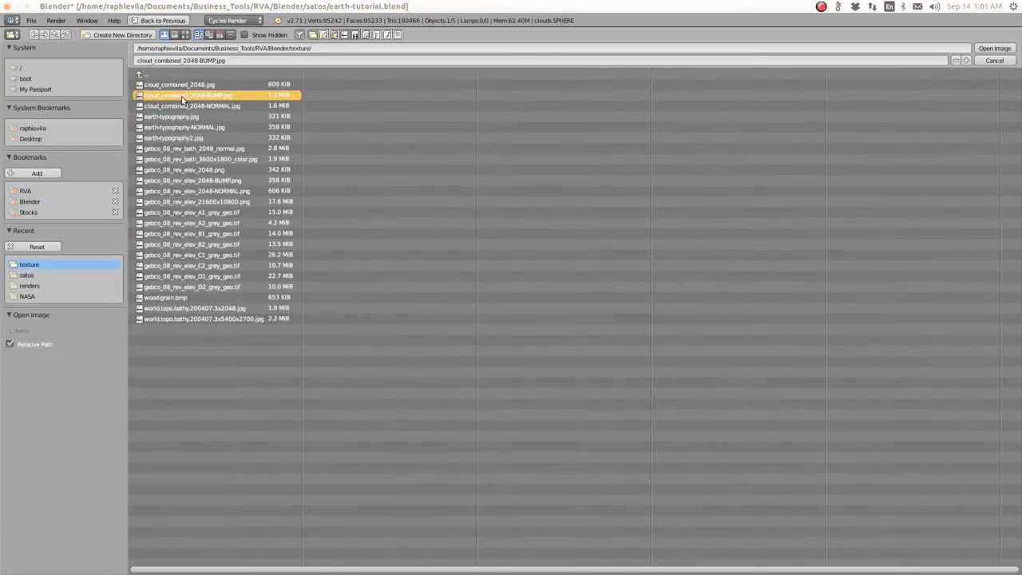
double_click(182, 97)
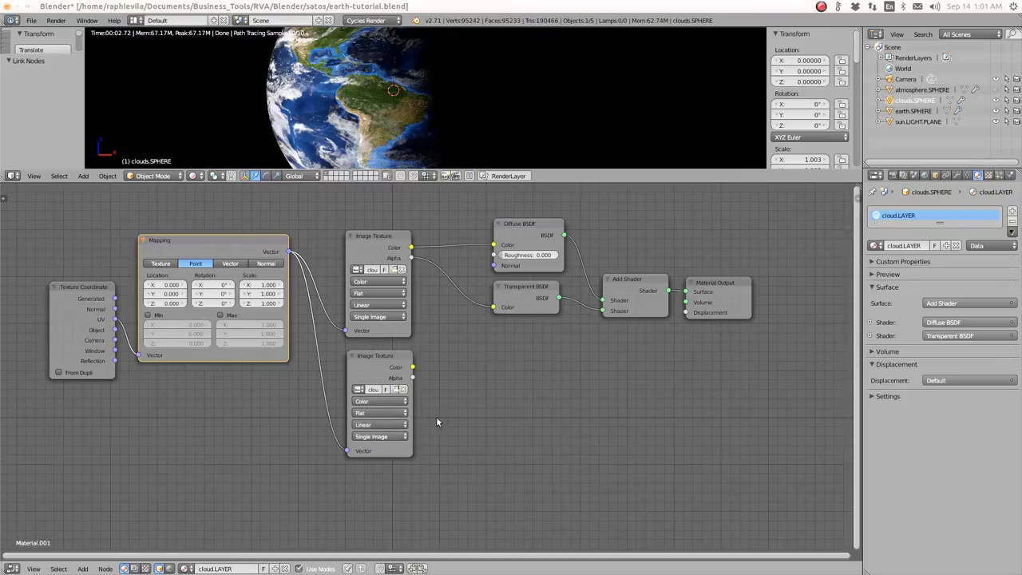
Step: Add a Bump node beside the second Image Texture node, below the Transparent BSDF
key("shift+a")
mouse_move(443, 439)
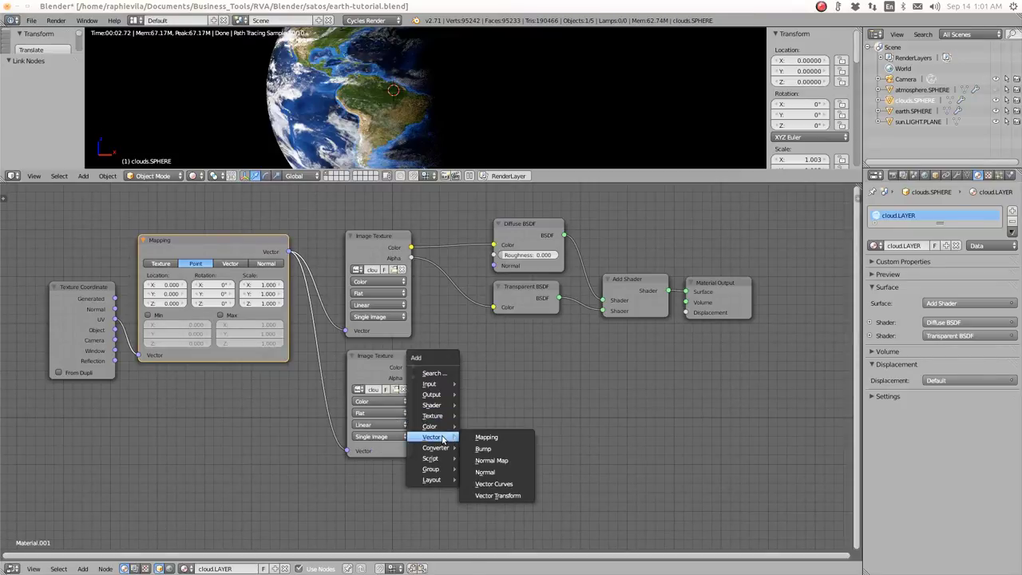
left_click(483, 449)
left_click(459, 348)
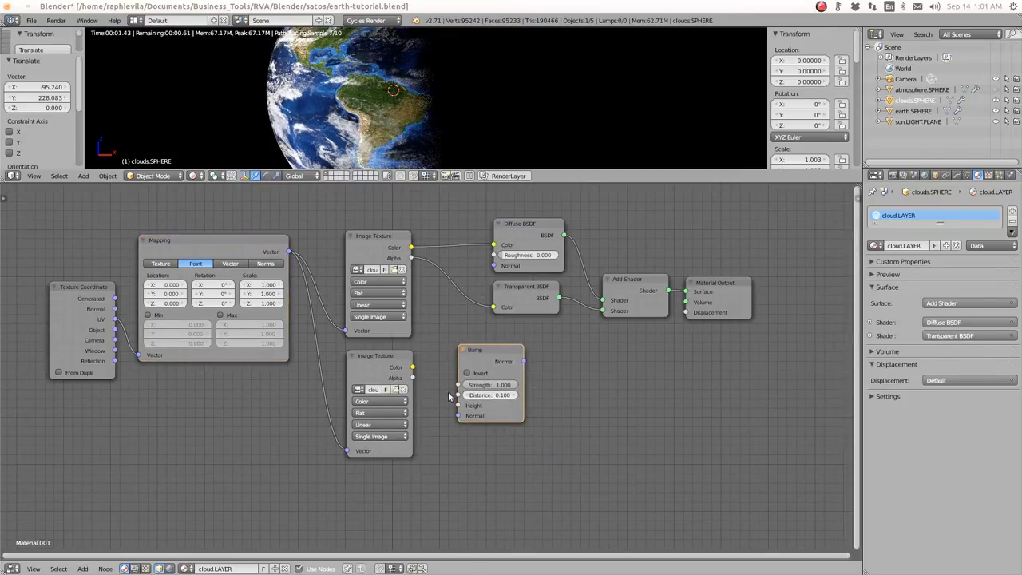
Step: Connect the second Image Texture's Color to the Bump's Height and the Bump's Normal to the Material Output's Displacement
left_click_drag(413, 368, 458, 405)
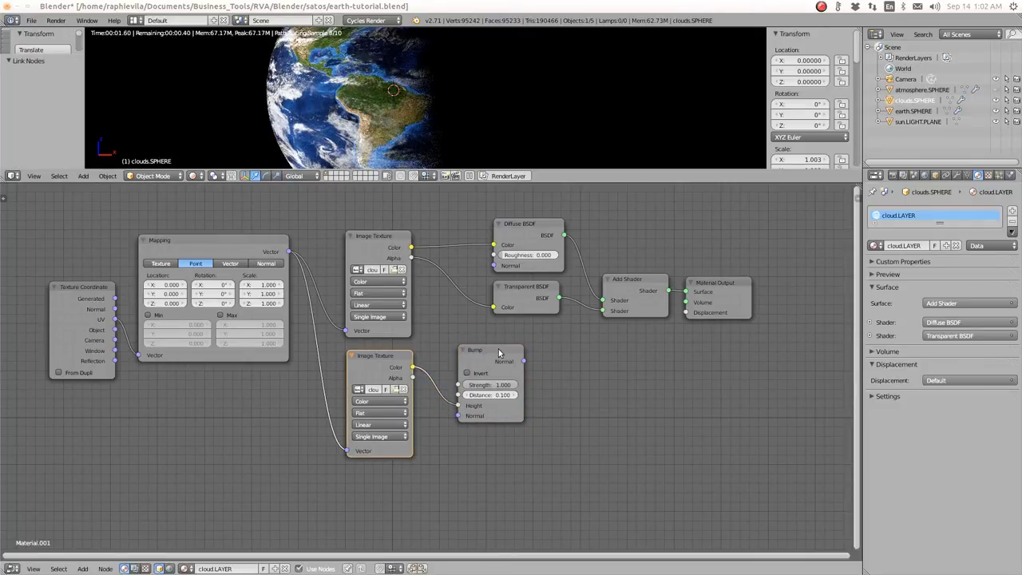
left_click_drag(735, 286, 790, 303)
left_click_drag(522, 361, 742, 333)
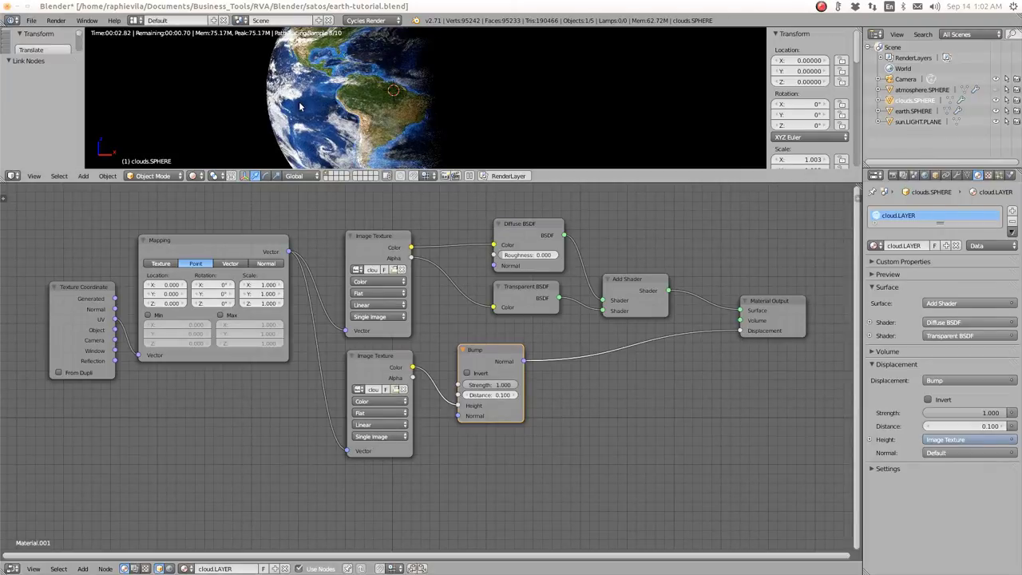
Step: Inspect the rendered cloud relief up close and turn on Invert for the Bump node
scroll(356, 123, "up", 4)
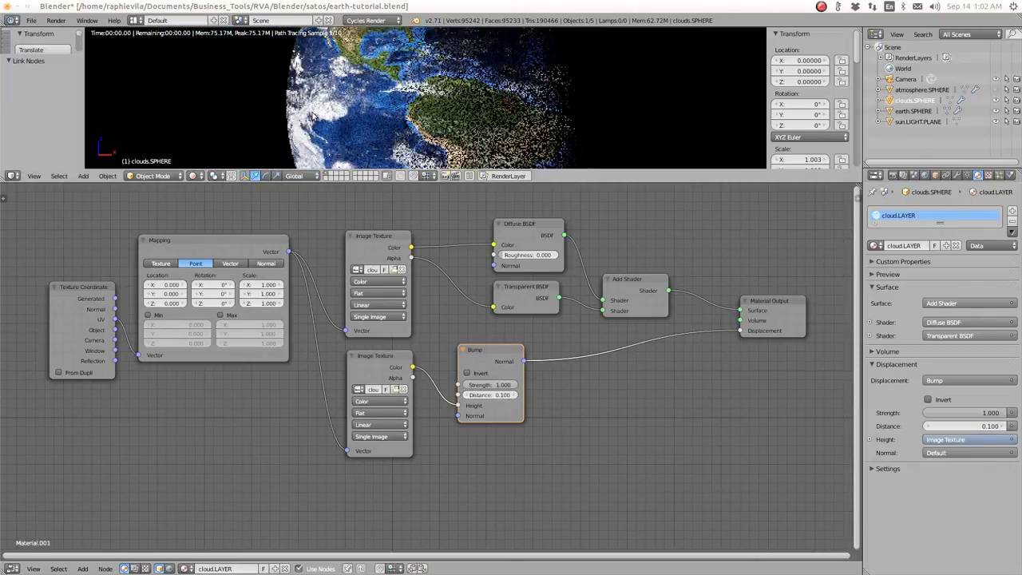
scroll(399, 127, "up", 2)
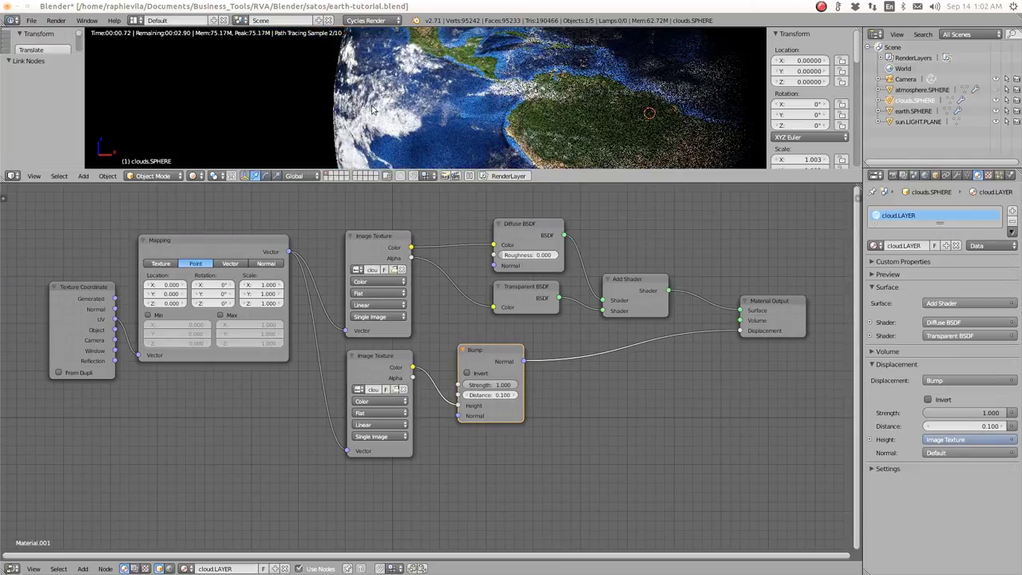
middle_click_drag(374, 105, 482, 129)
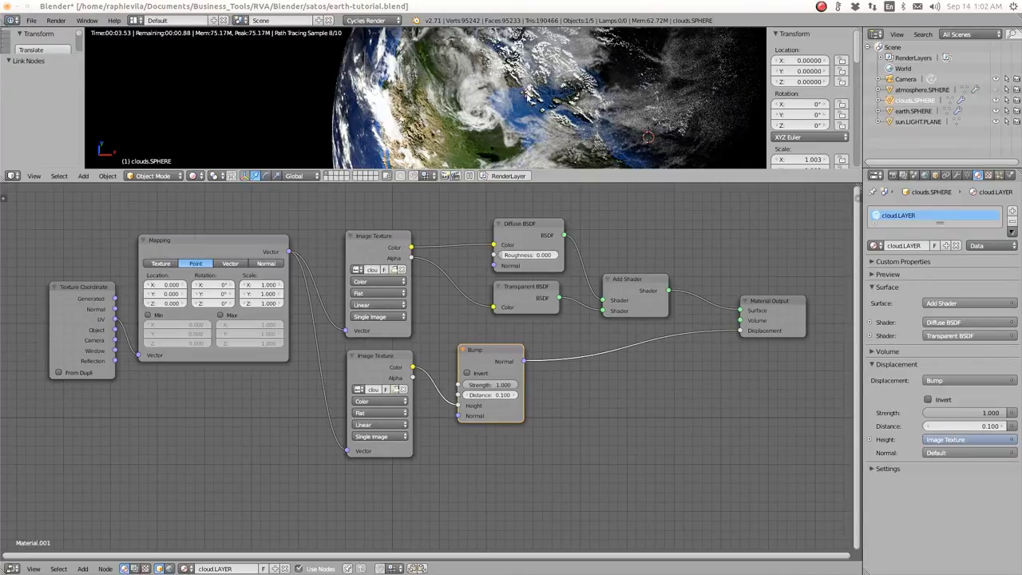
left_click(467, 372)
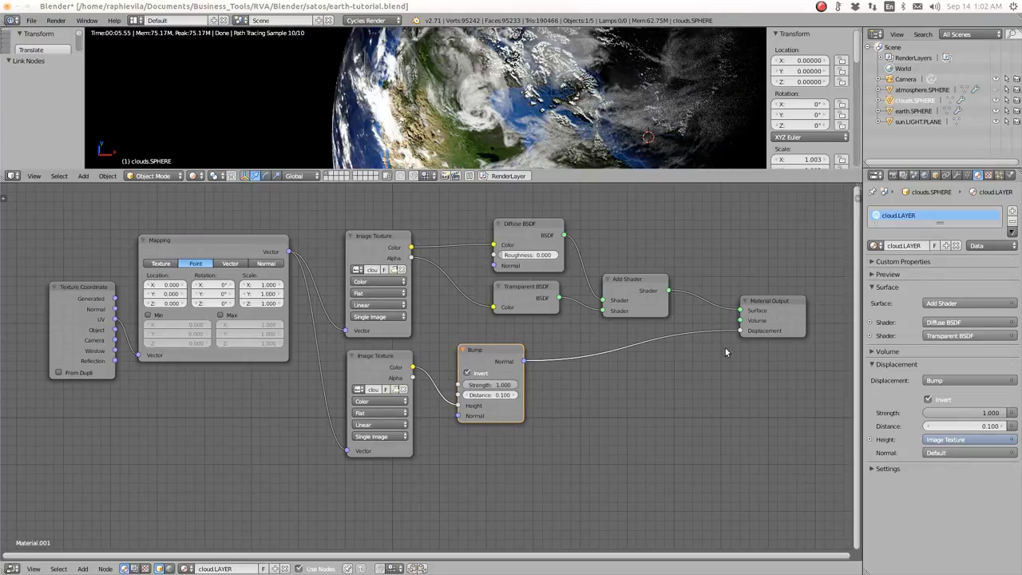
Step: Reroute the Bump's Normal from the Material Output's Displacement to the Diffuse BSDF's Normal and shift the second Image Texture and Bump nodes aside
left_click_drag(741, 334, 492, 267)
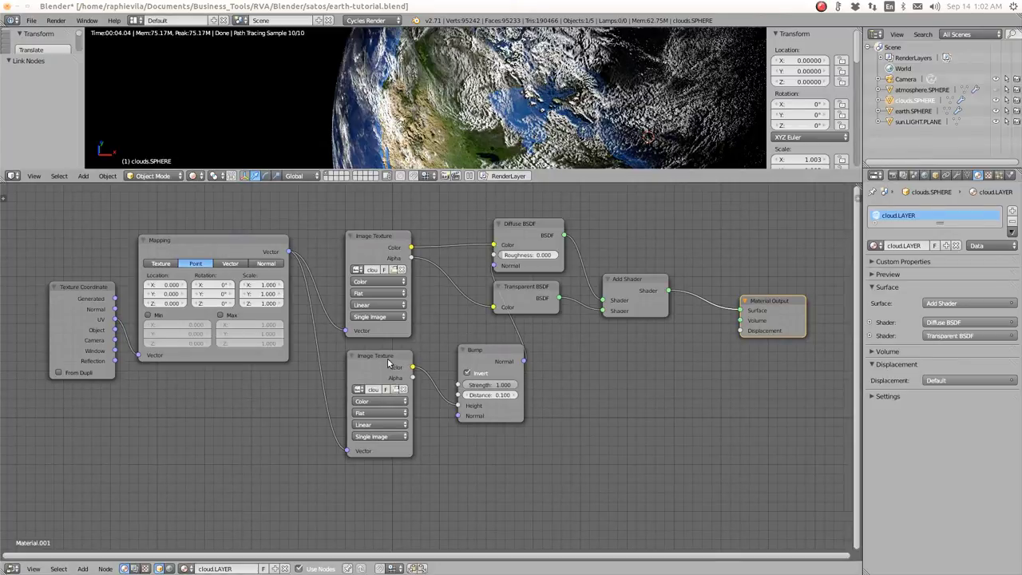
left_click_drag(388, 363, 355, 376)
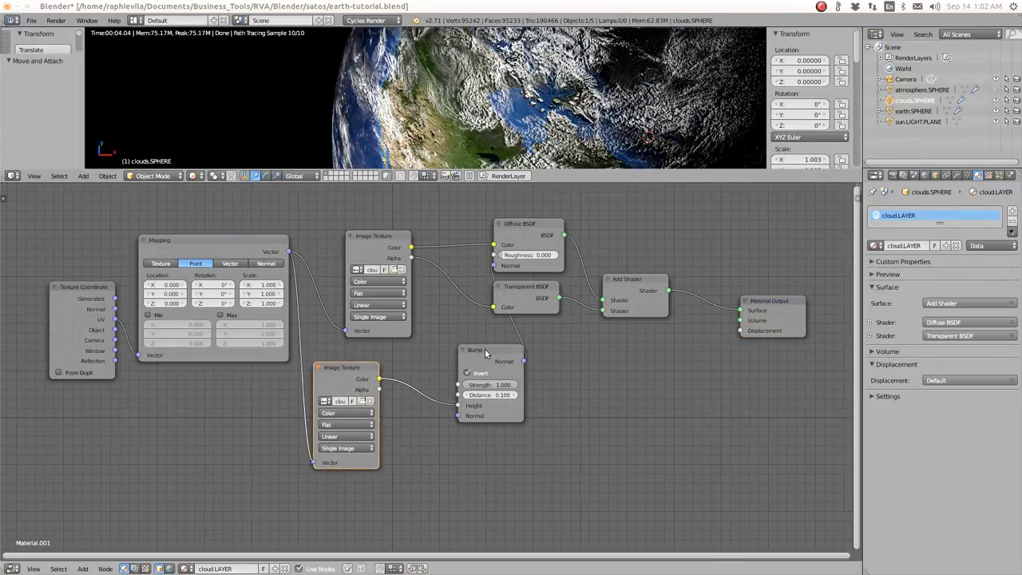
mouse_move(484, 352)
left_mouse_down()
mouse_move(438, 358)
mouse_move(448, 390)
mouse_move(398, 391)
left_mouse_up()
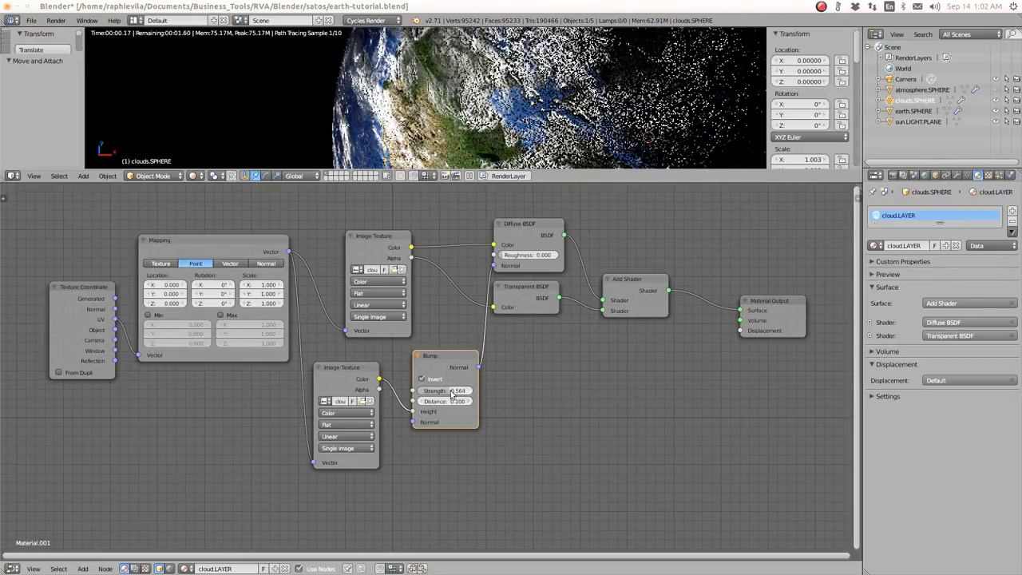
Step: Set the cloud Bump node's strength to 0.400 and check the effect on the rendered globe
left_click(461, 390)
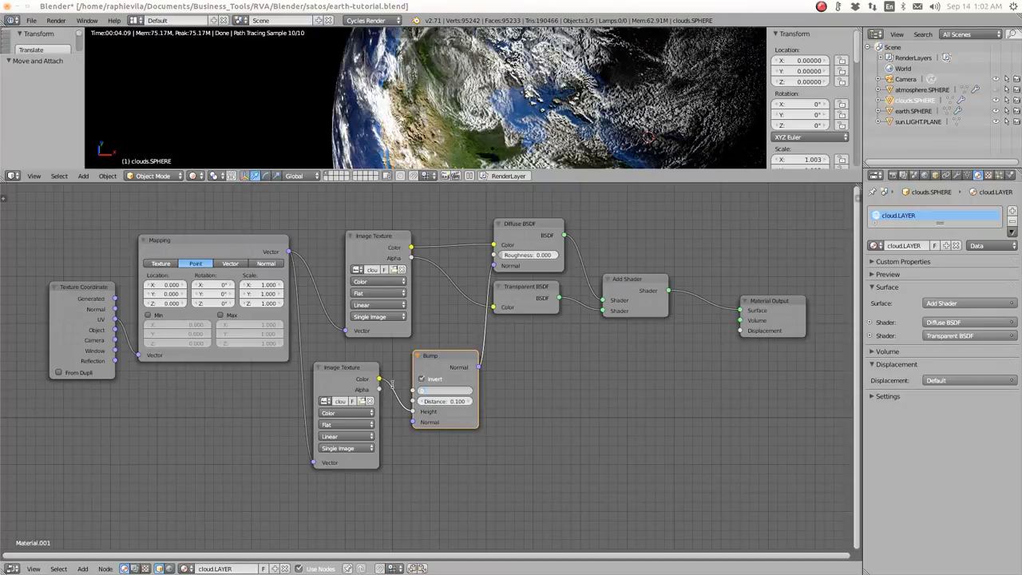
key("Return")
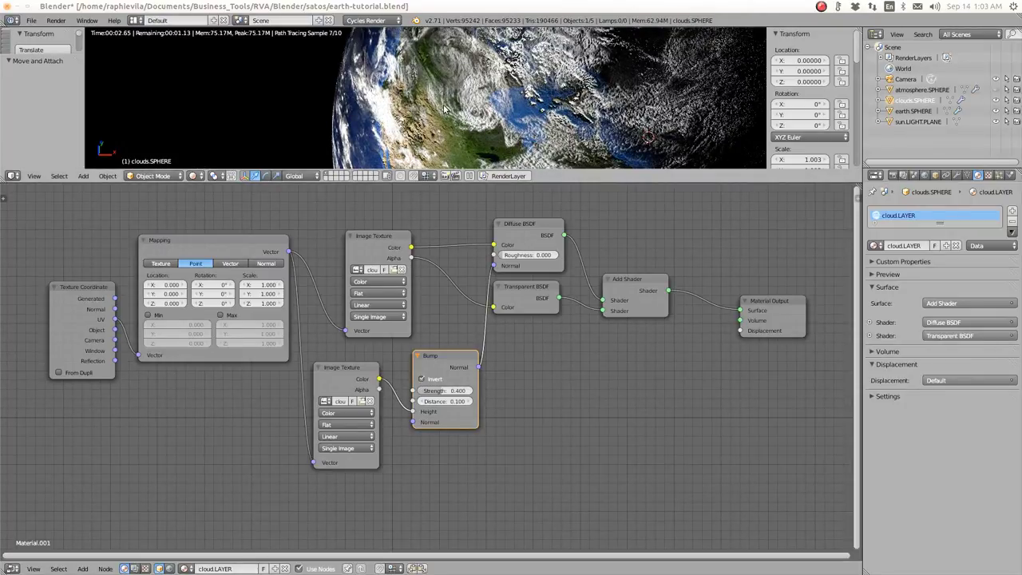
scroll(441, 112, "down", 4)
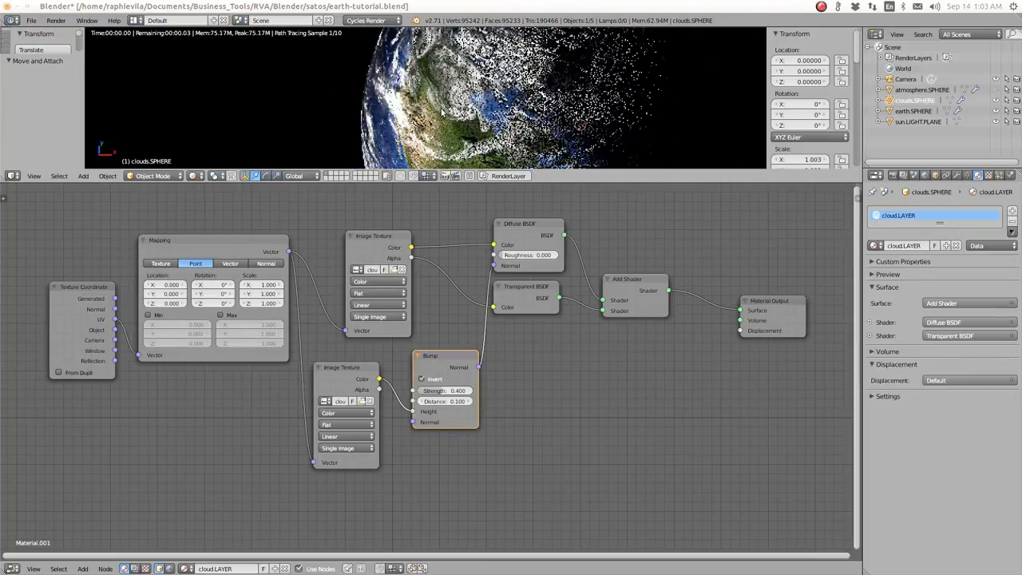
mouse_move(444, 125)
middle_mouse_down()
mouse_move(409, 111)
mouse_move(430, 113)
mouse_move(458, 153)
middle_mouse_up()
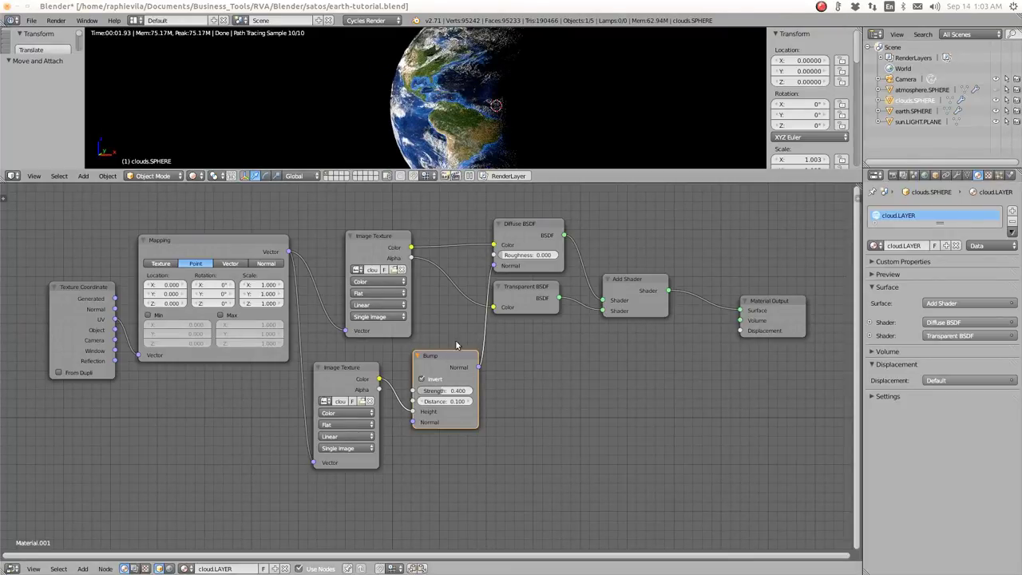
Step: Rearrange the cloud material's nodes compactly, with the Transparent BSDF under the Diffuse BSDF and the Bump beside the second Image Texture
left_click_drag(518, 289, 531, 355)
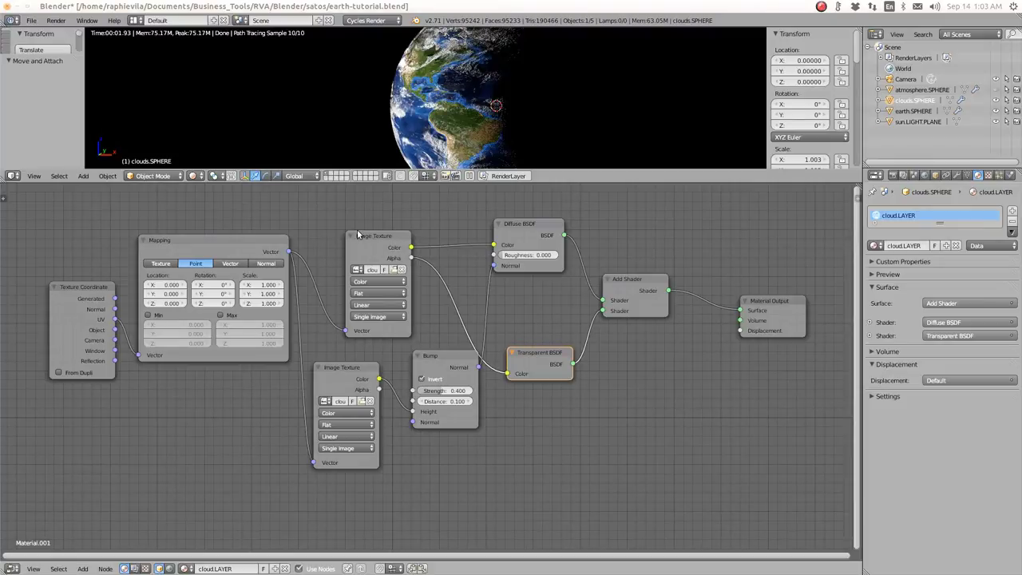
left_click_drag(356, 234, 330, 226)
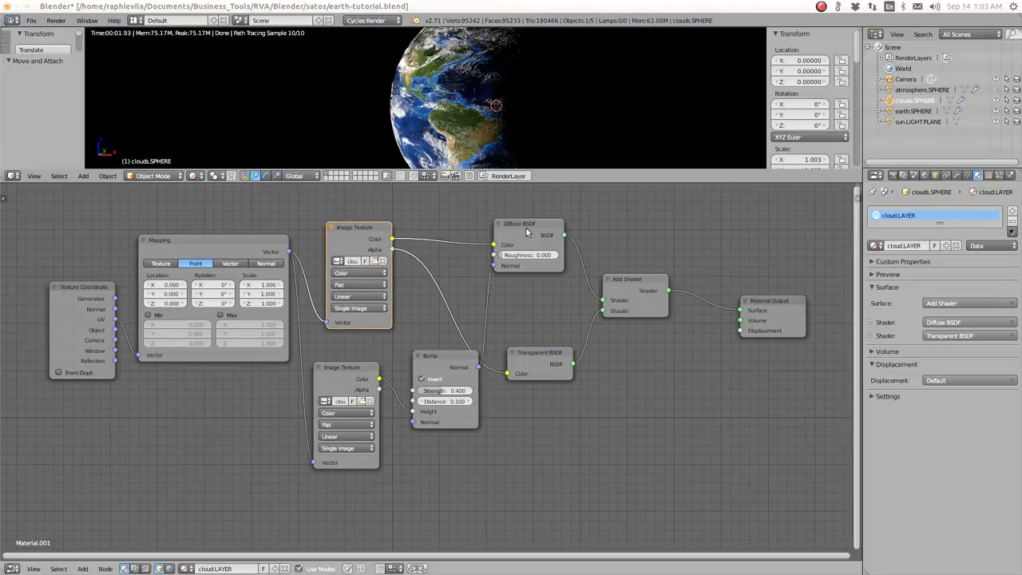
left_click_drag(528, 229, 475, 228)
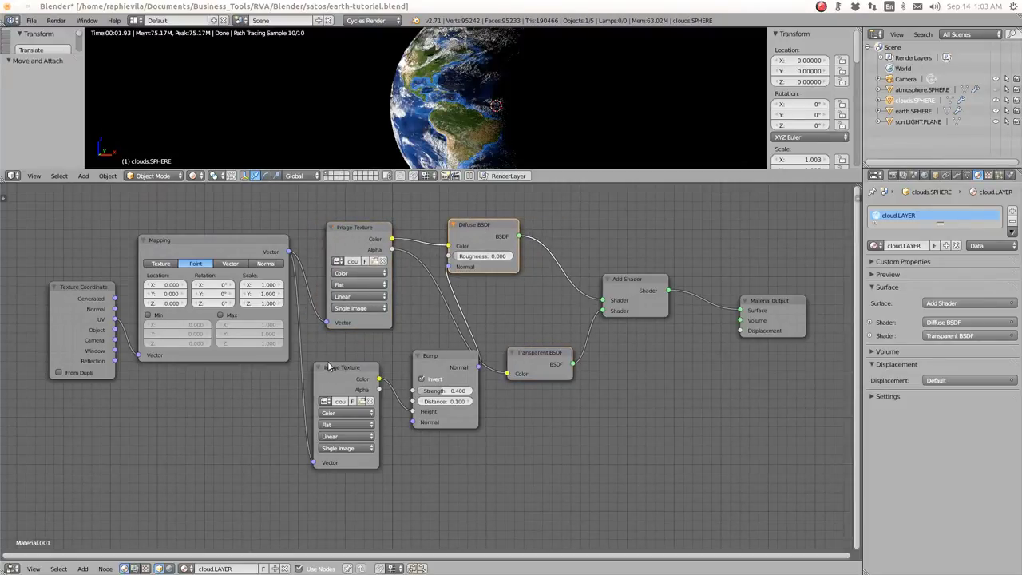
left_click_drag(328, 366, 319, 344)
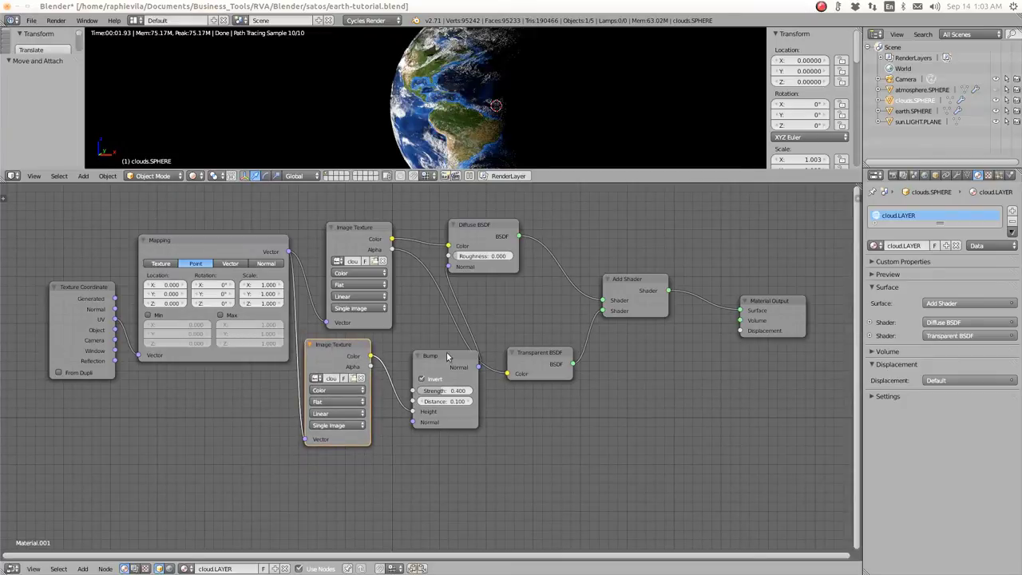
left_click_drag(447, 356, 412, 342)
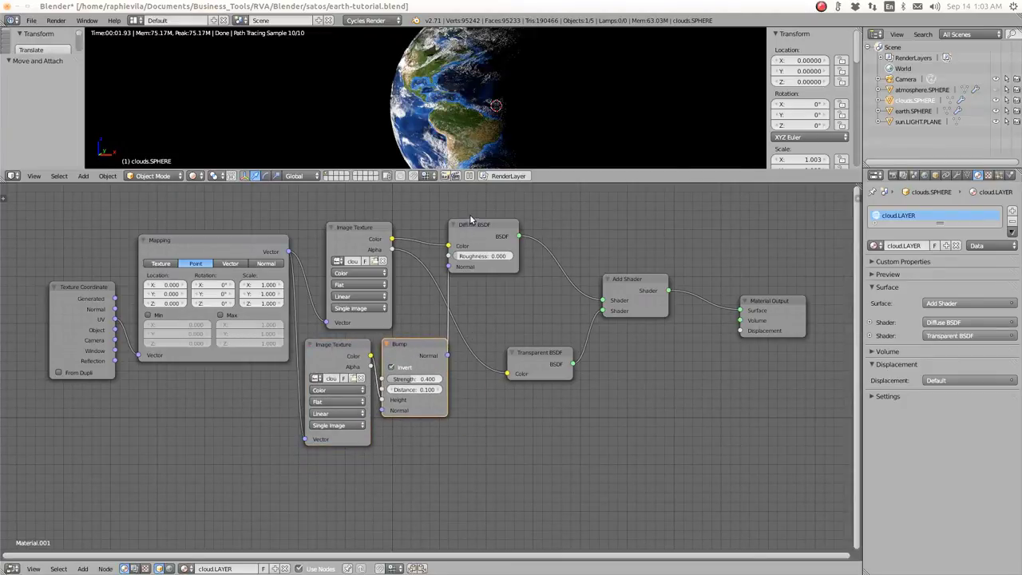
left_click_drag(476, 227, 503, 227)
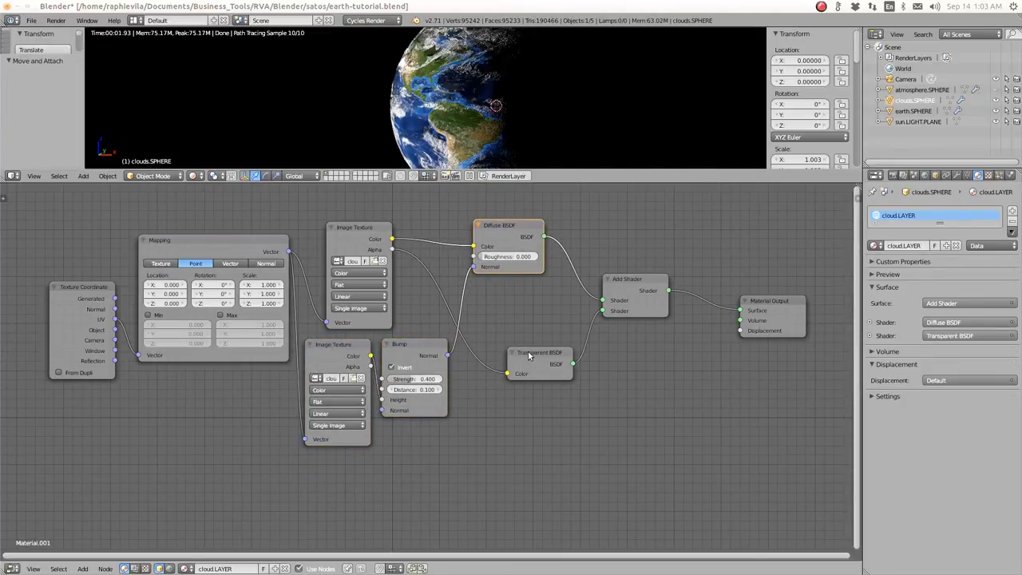
left_click_drag(530, 356, 498, 291)
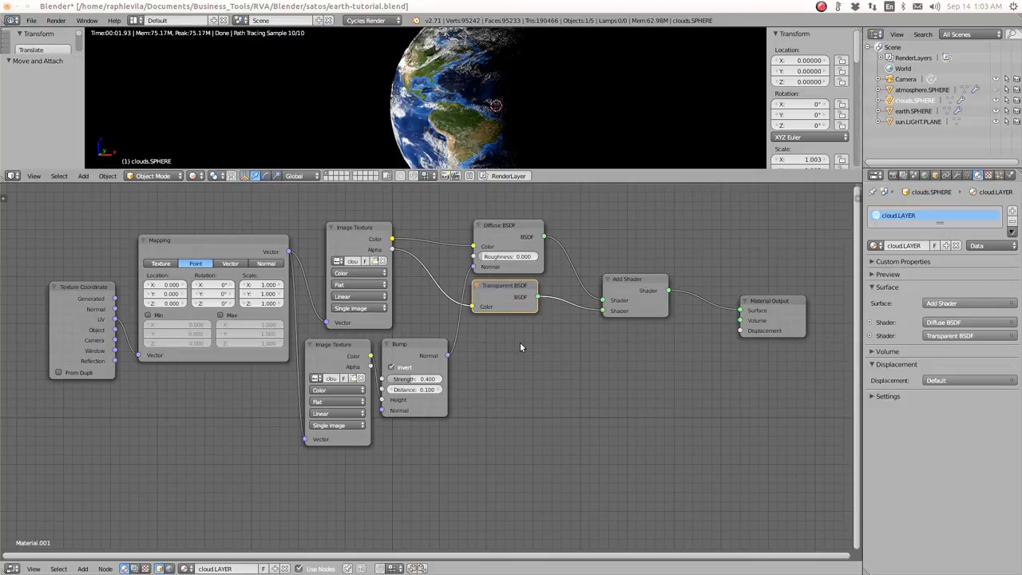
Step: Enlarge the 3D viewport above the node editor so the whole rendered globe fits
scroll(520, 347, "up", 1)
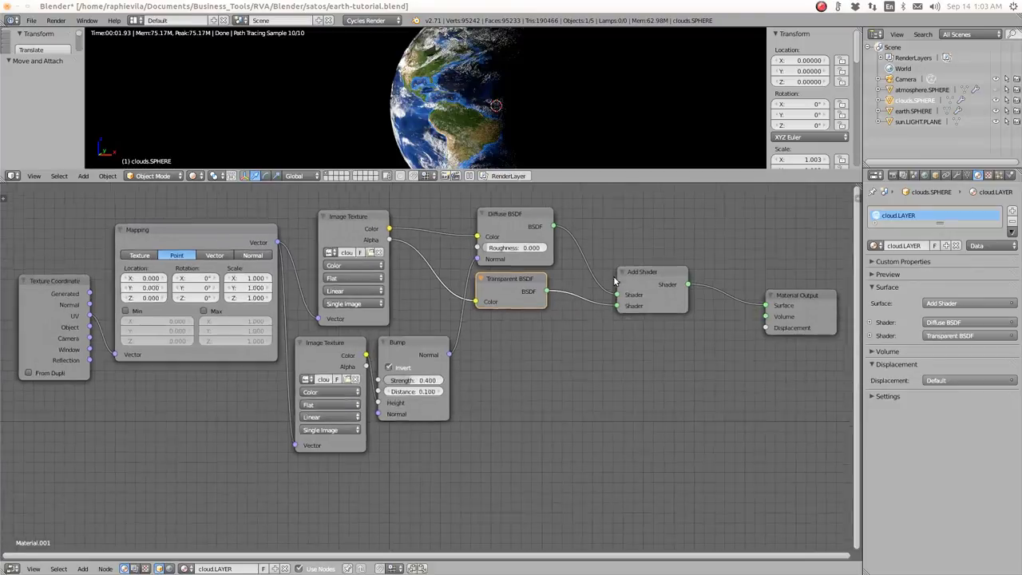
scroll(615, 281, "down", 3)
middle_click_drag(576, 268, 569, 328)
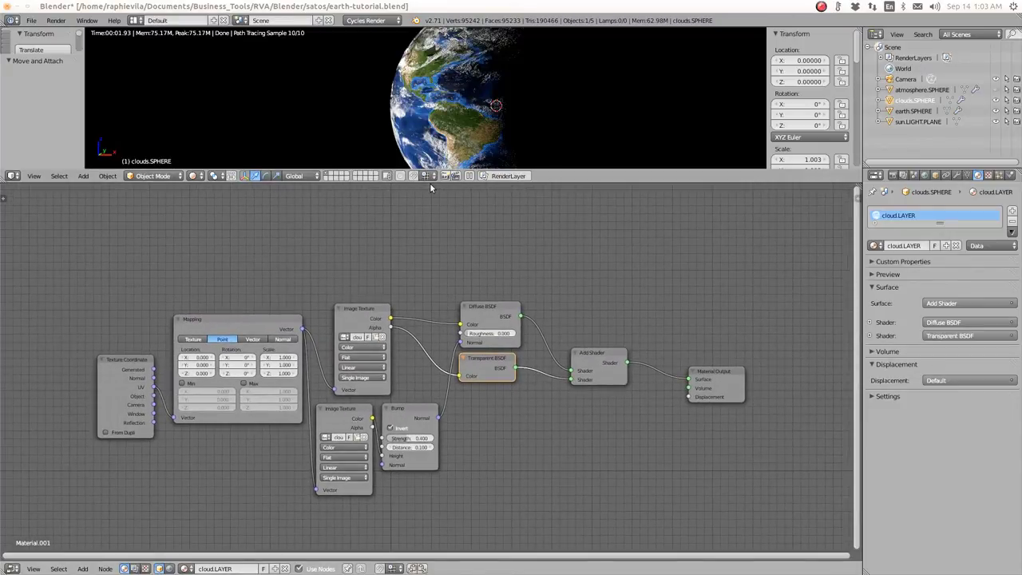
left_click_drag(429, 171, 431, 329)
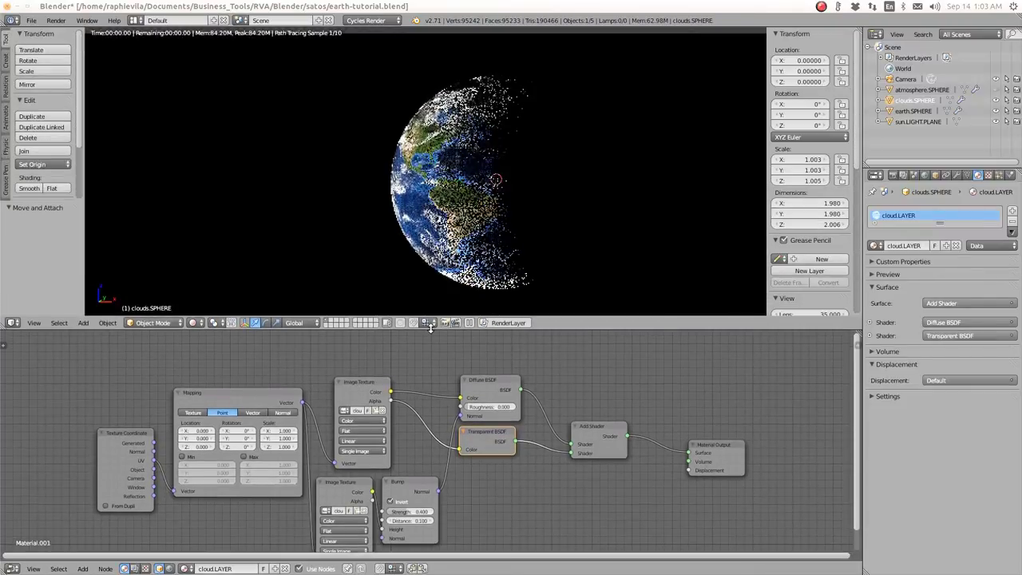
Step: Compare the cloud sphere in Texture, Material and Solid viewport shading, ending in Rendered shading
left_click(191, 323)
left_click(209, 279)
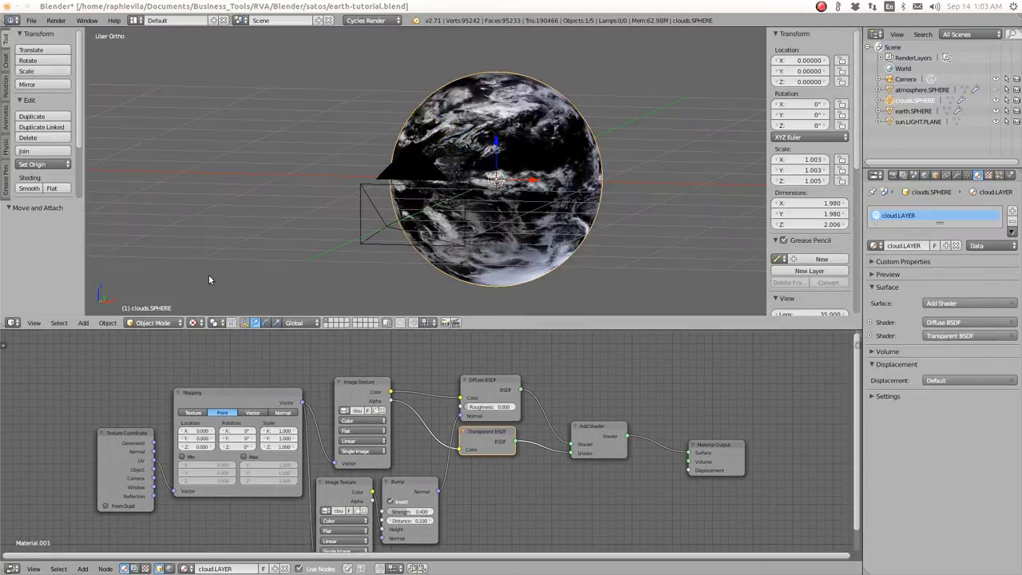
left_click(192, 322)
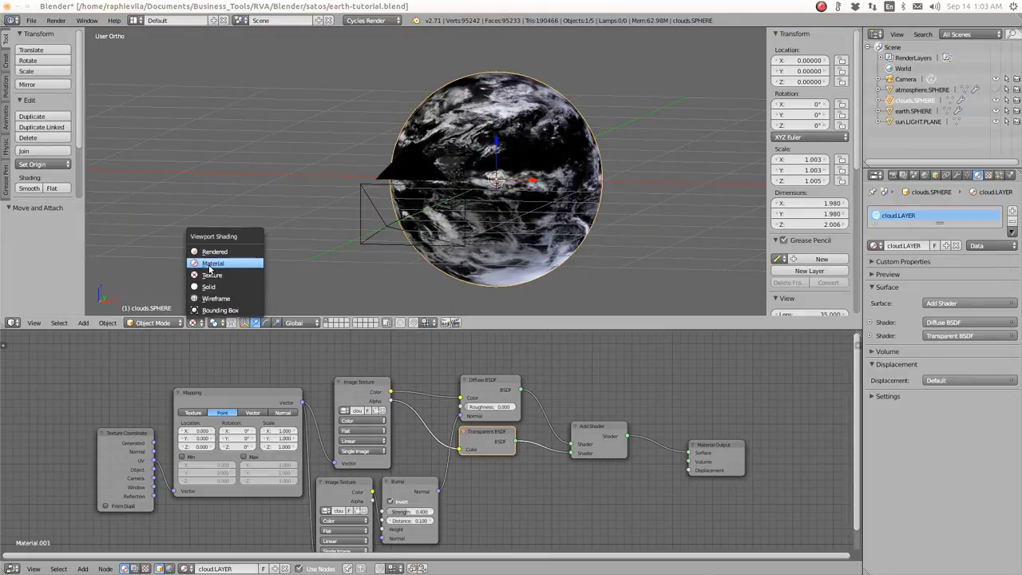
left_click(210, 264)
left_click(196, 323)
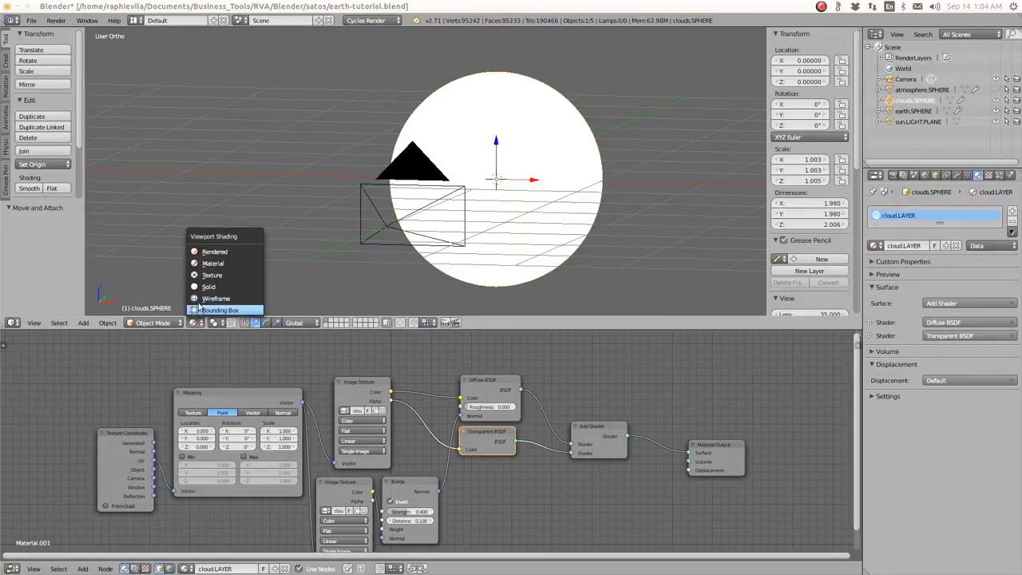
left_click(203, 285)
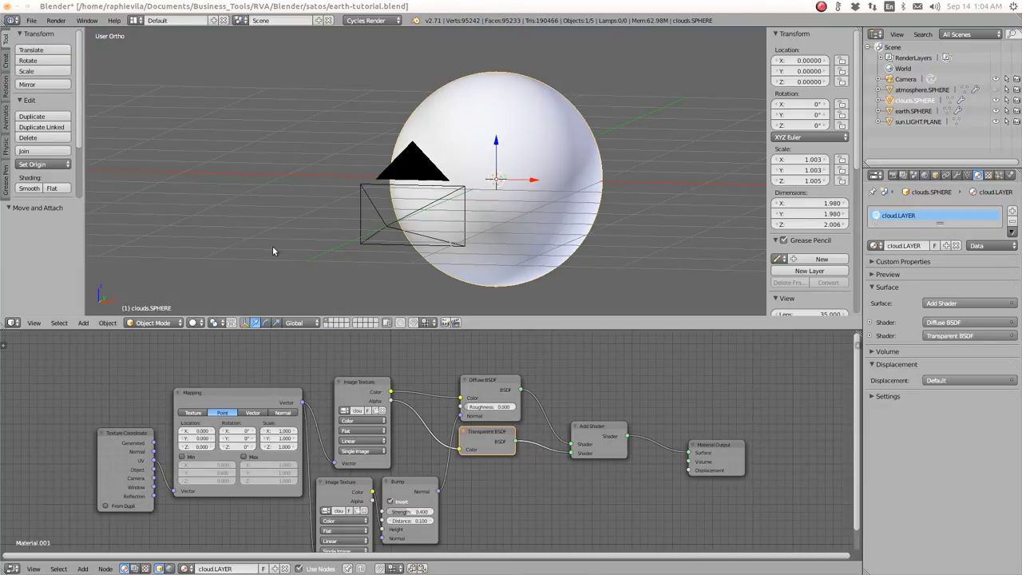
left_click(195, 323)
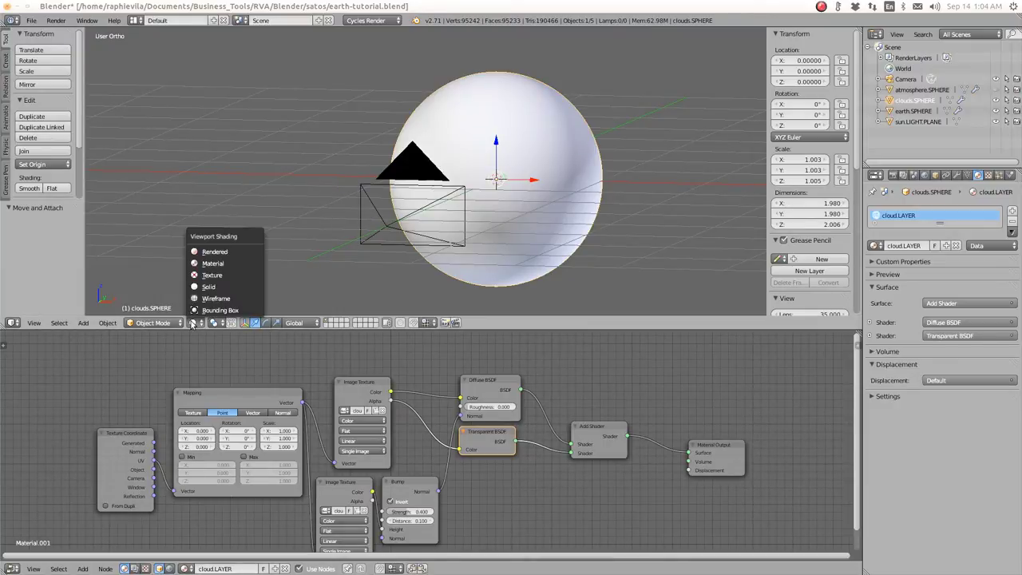
left_click(210, 253)
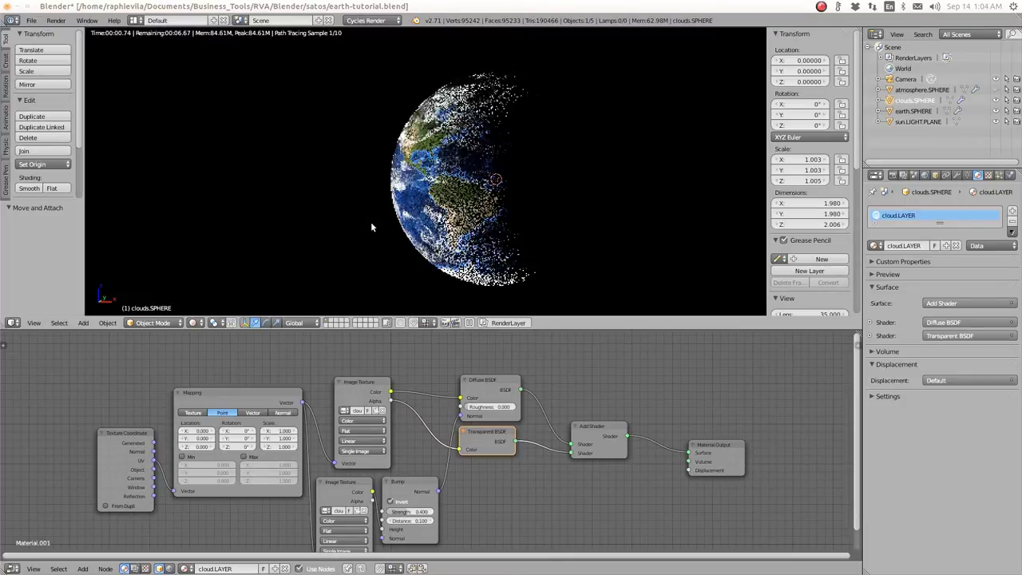
Step: Examine the clouds and the day-night edge on the rendered globe along with the cloud node layout
middle_click_drag(473, 232, 406, 215)
scroll(388, 239, "down", 2)
scroll(432, 247, "up", 2)
scroll(405, 215, "up", 6)
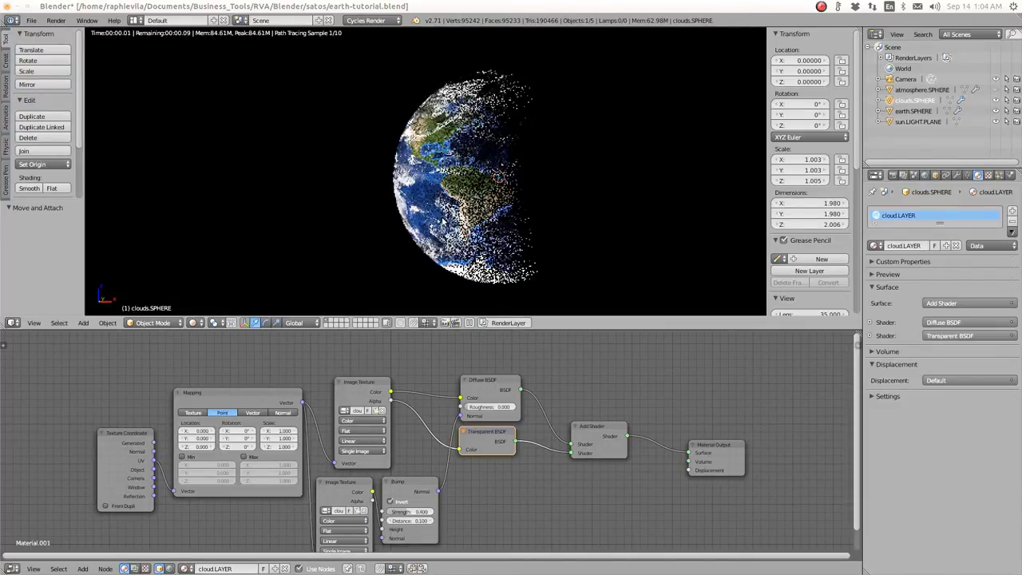
scroll(387, 220, "down", 2)
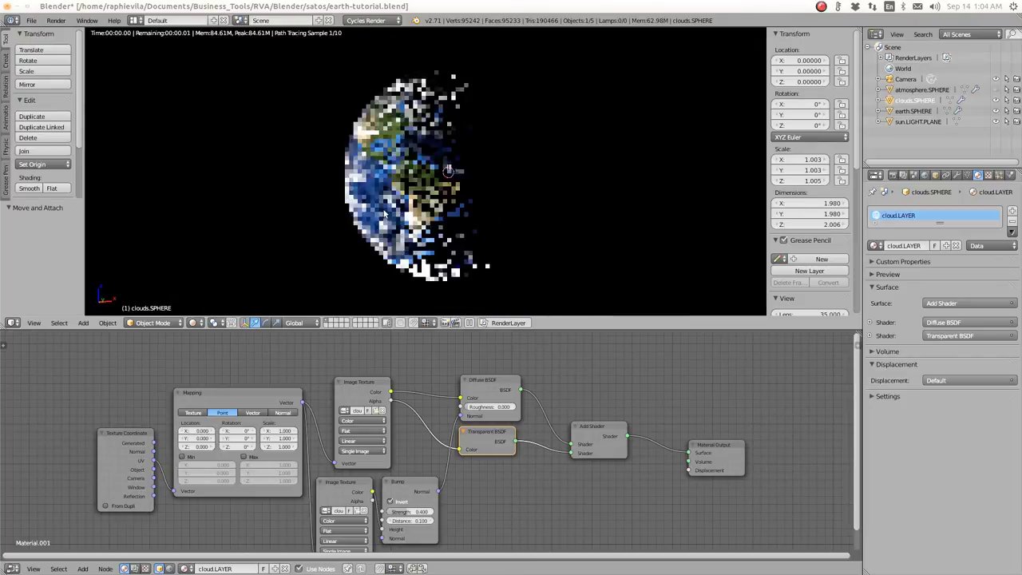
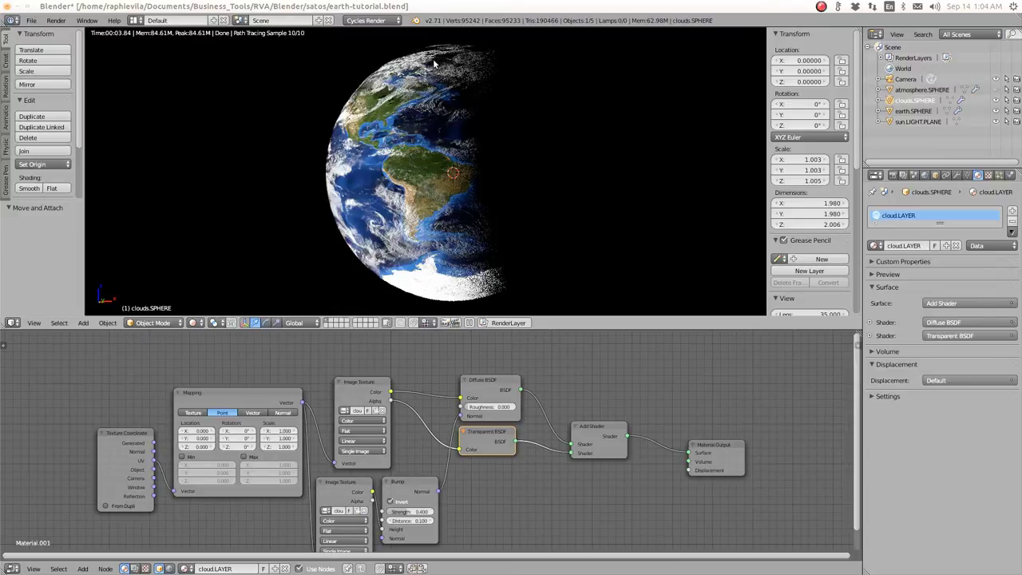
scroll(383, 415, "down", 3)
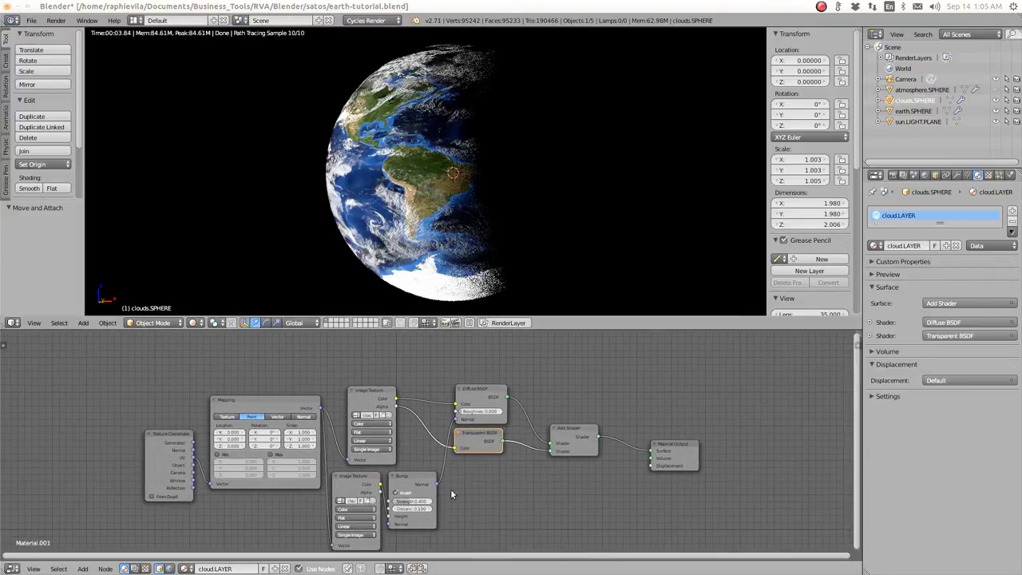
middle_click_drag(447, 452, 439, 462)
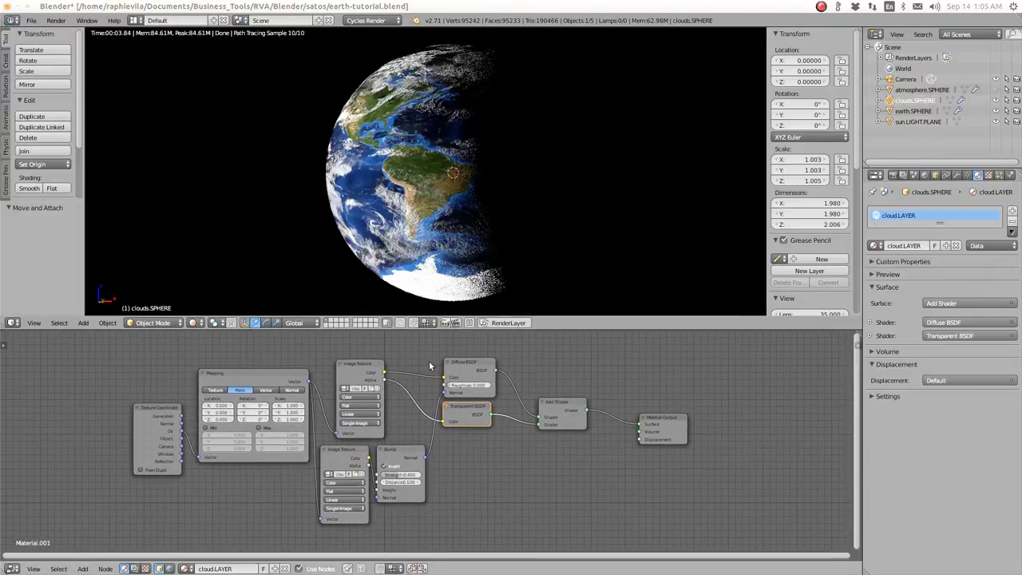
Step: Unhide atmosphere.SPHERE and give it a new material named atmo.SPHERE
left_click(910, 90)
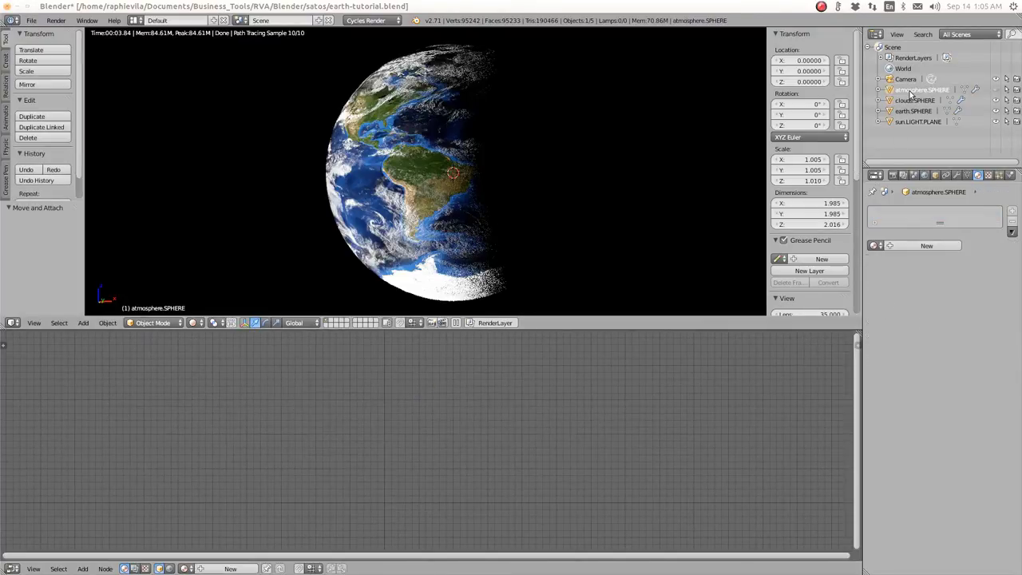
left_click(995, 90)
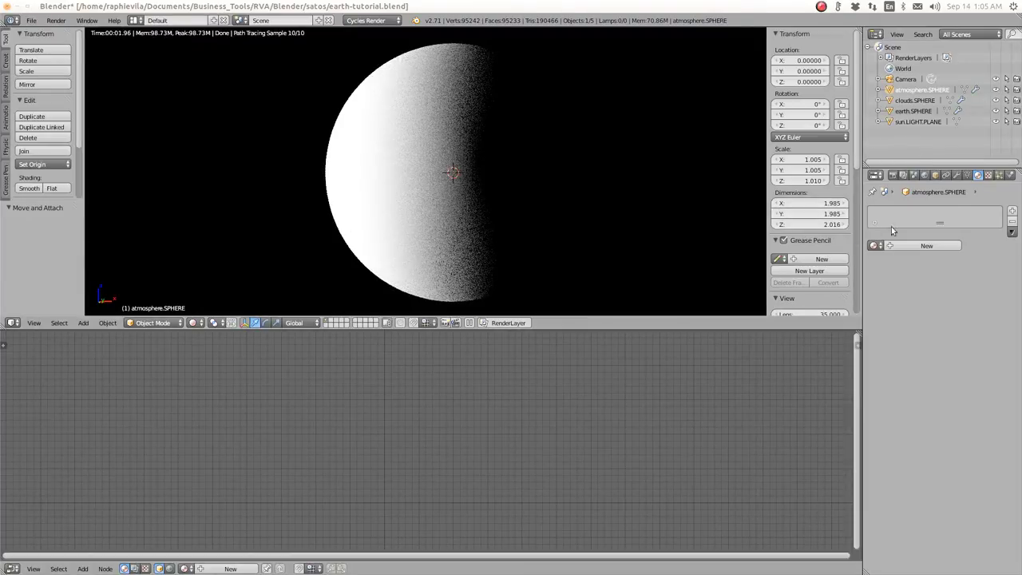
left_click(907, 246)
left_click(904, 246)
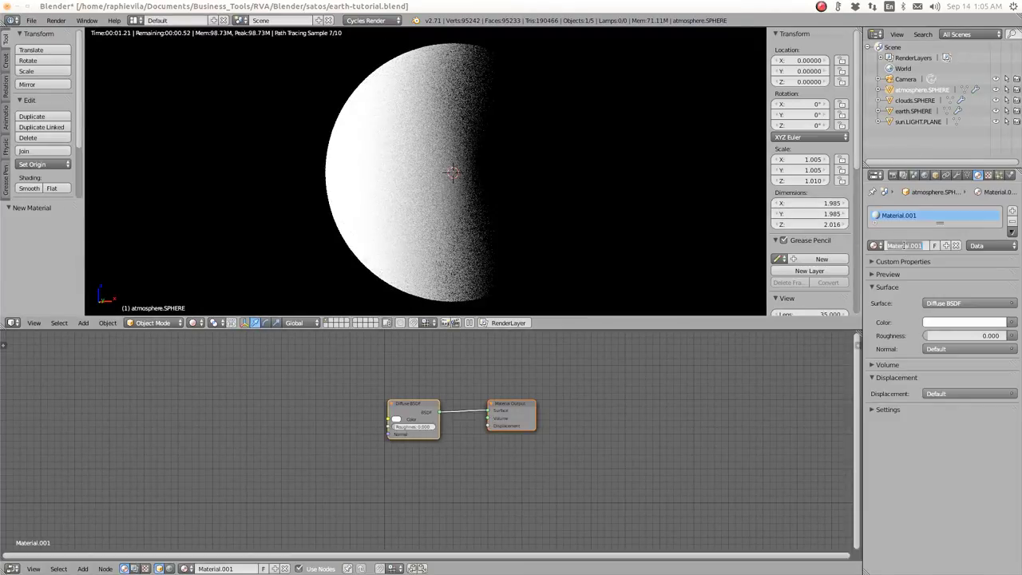
key("BackSpace")
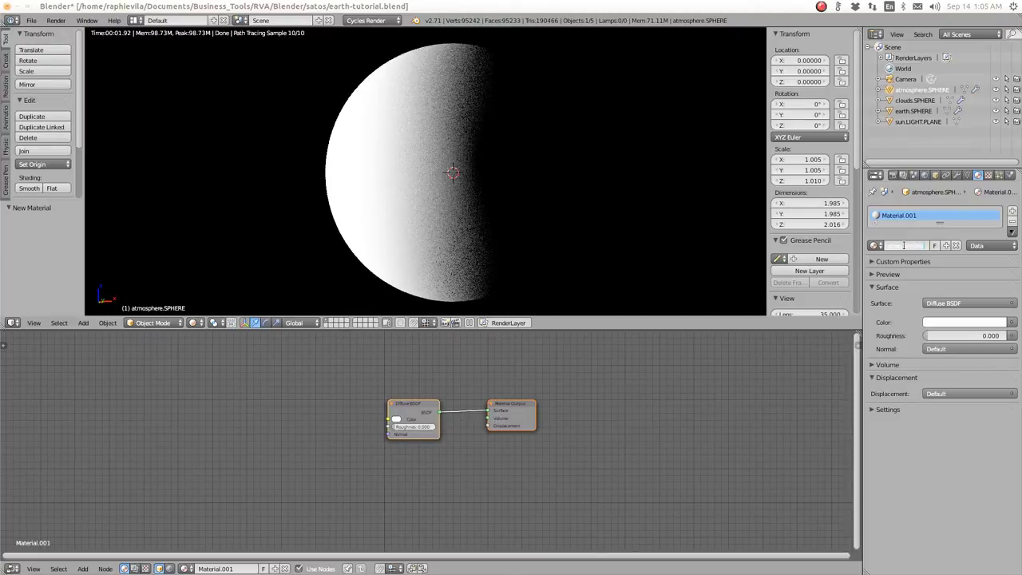
type("atmo.SPHERE")
key("Return")
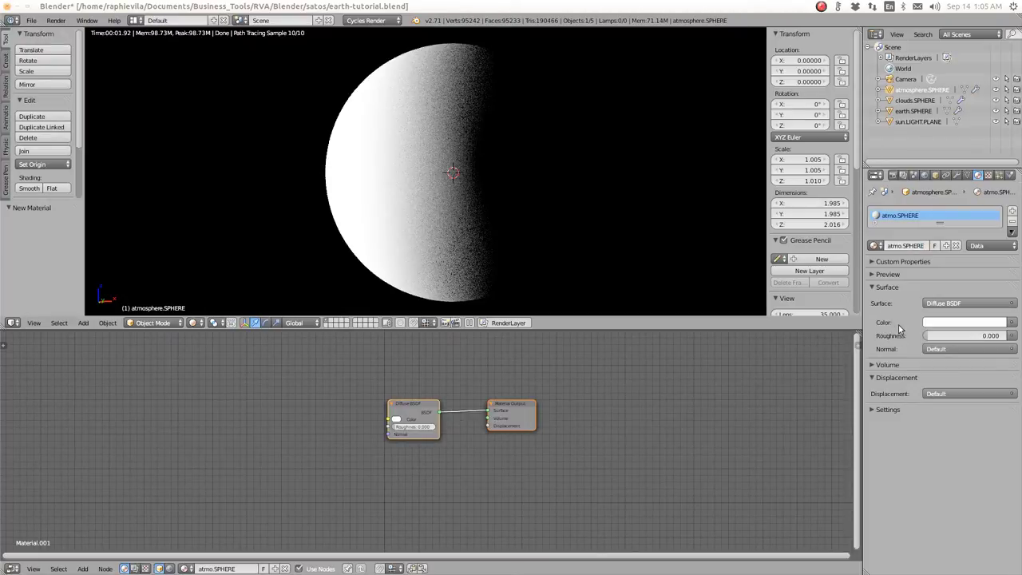
Step: Spread the Diffuse BSDF and Material Output nodes apart and add a Transparent BSDF node below the diffuse one
left_click_drag(403, 408, 313, 362)
left_click_drag(504, 407, 587, 415)
left_click_drag(323, 368, 342, 372)
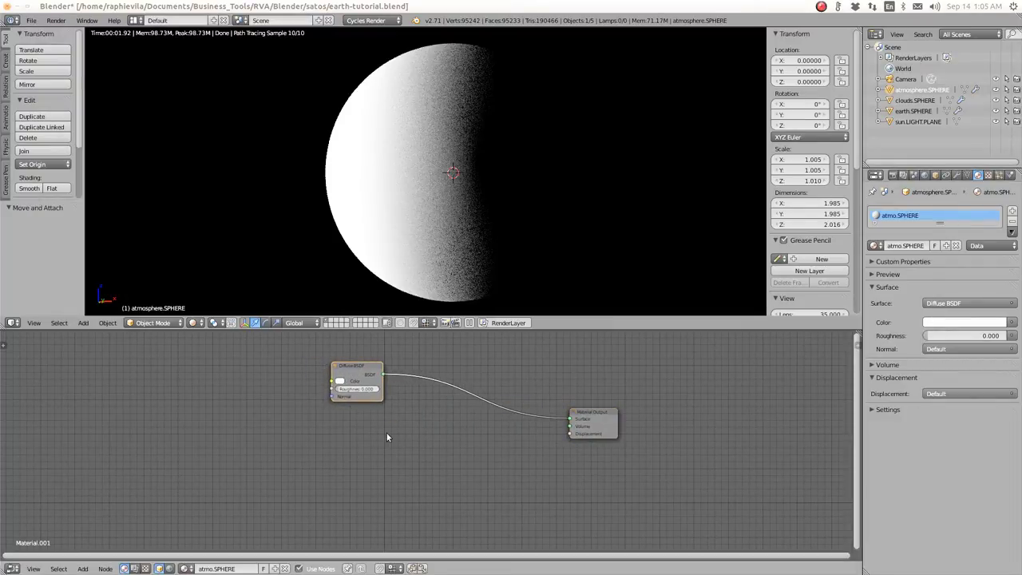
key("shift+a")
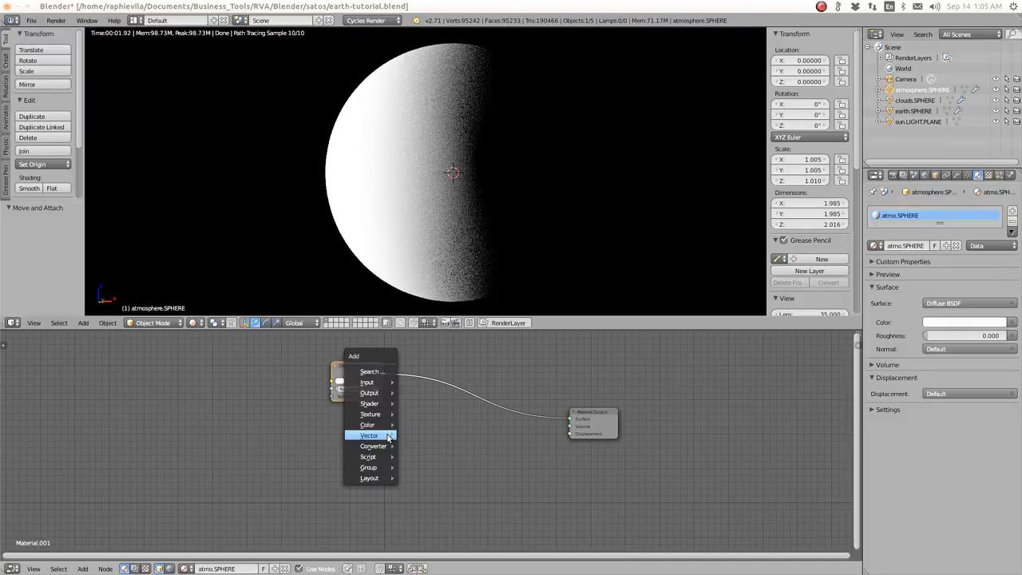
mouse_move(379, 409)
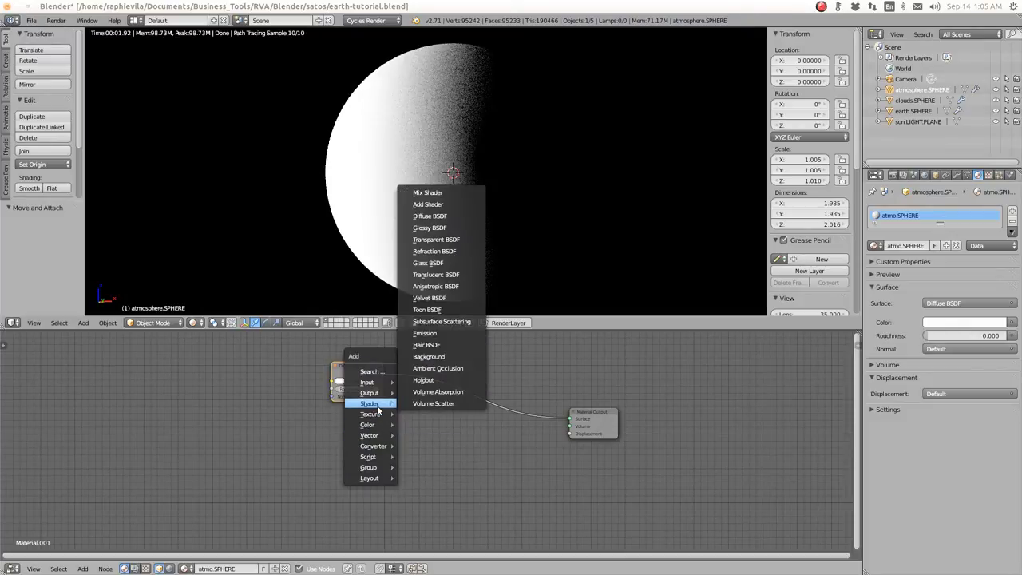
left_click(431, 240)
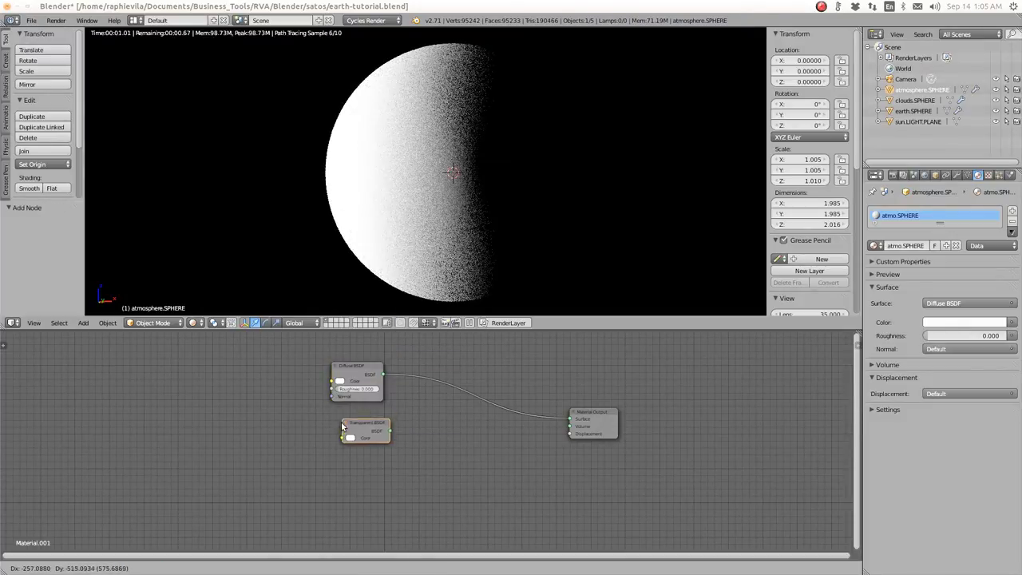
left_click(464, 417)
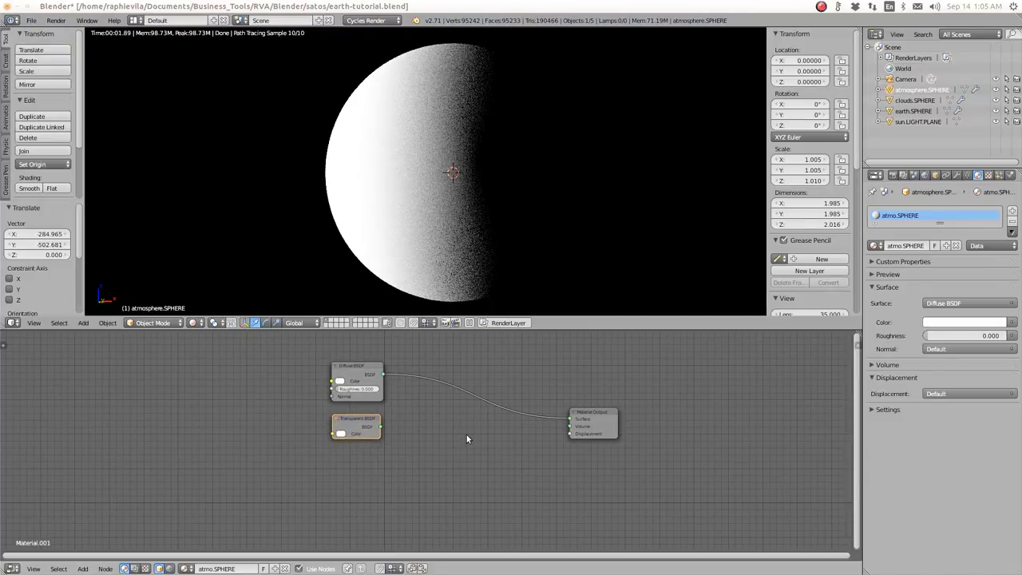
Step: Insert a Mix Shader between the Diffuse BSDF and Material Output, and connect the Transparent BSDF to its second shader input
key("shift+a")
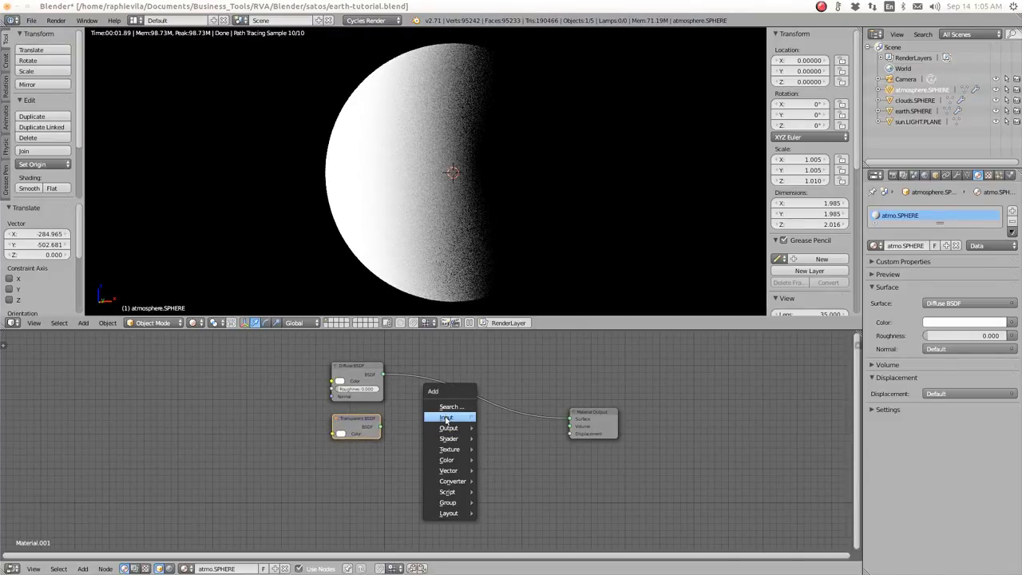
mouse_move(452, 441)
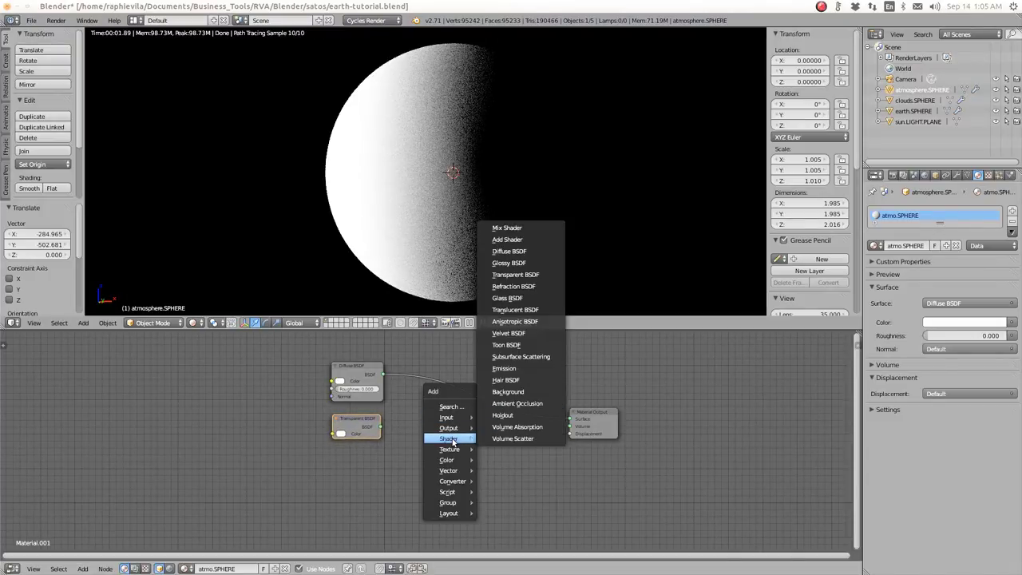
left_click(504, 228)
left_click(456, 389)
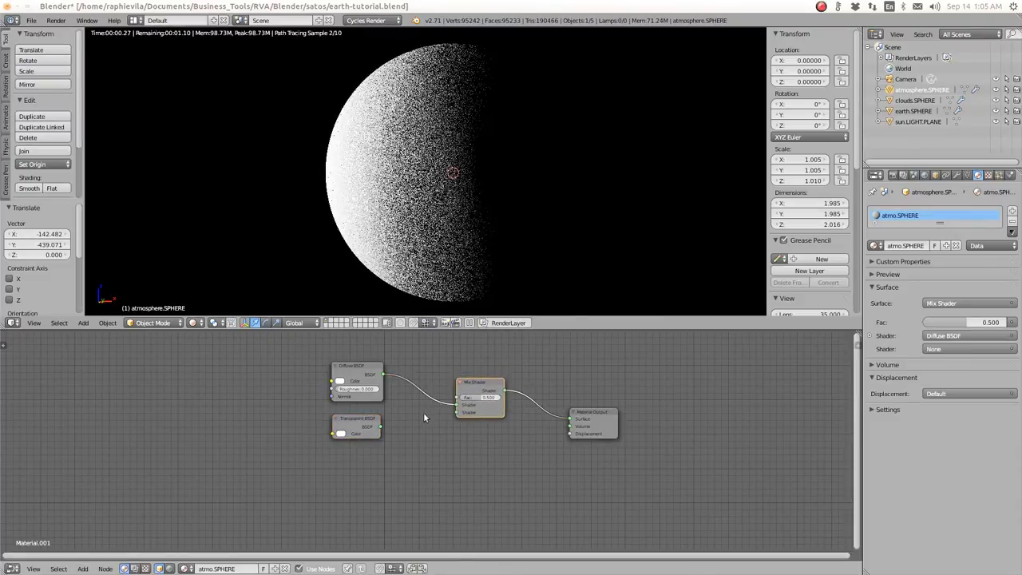
left_click_drag(382, 427, 484, 405)
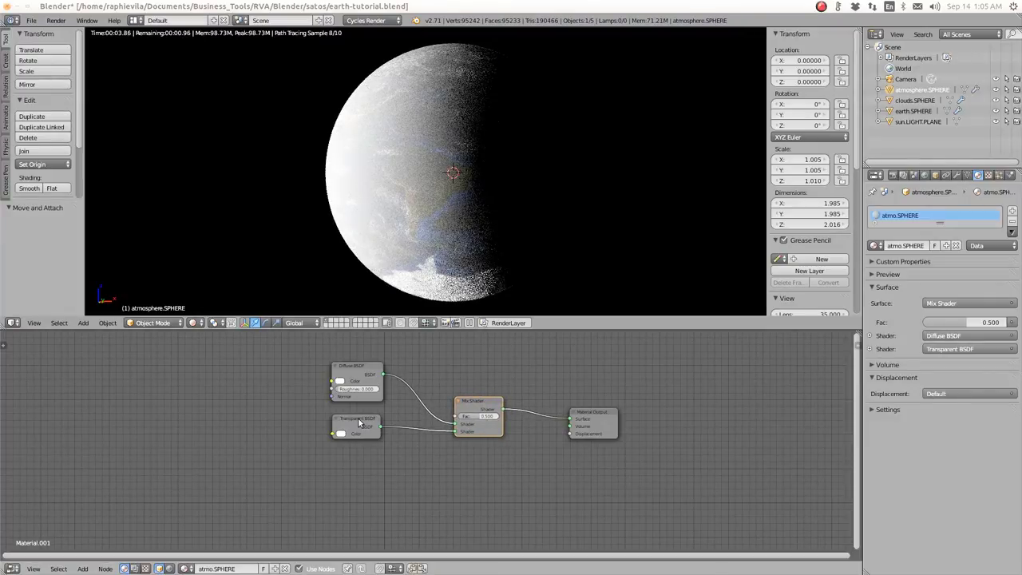
Step: Move the Transparent BSDF node further below the Diffuse BSDF and set the diffuse color to light blue
left_click_drag(358, 422, 365, 459)
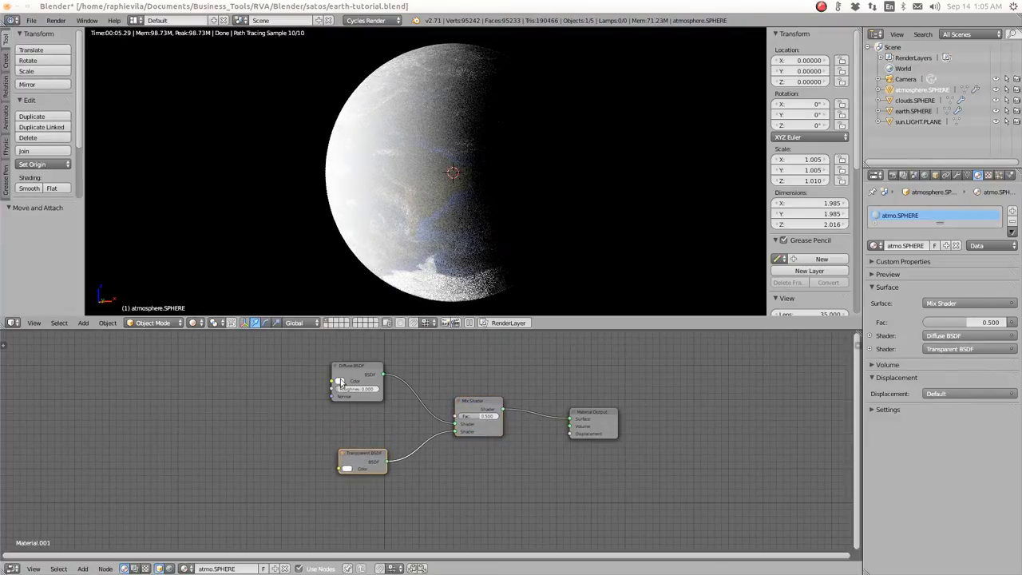
left_click(341, 383)
left_click(372, 299)
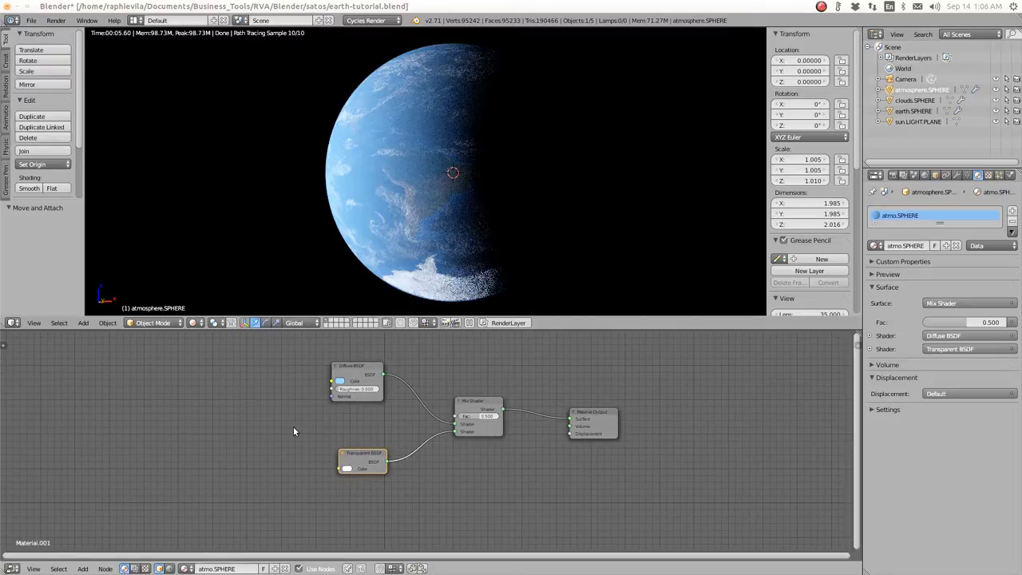
Step: Add a Fresnel input node between the Diffuse and Transparent BSDF nodes and link it to the Mix Shader's factor
key("shift+a")
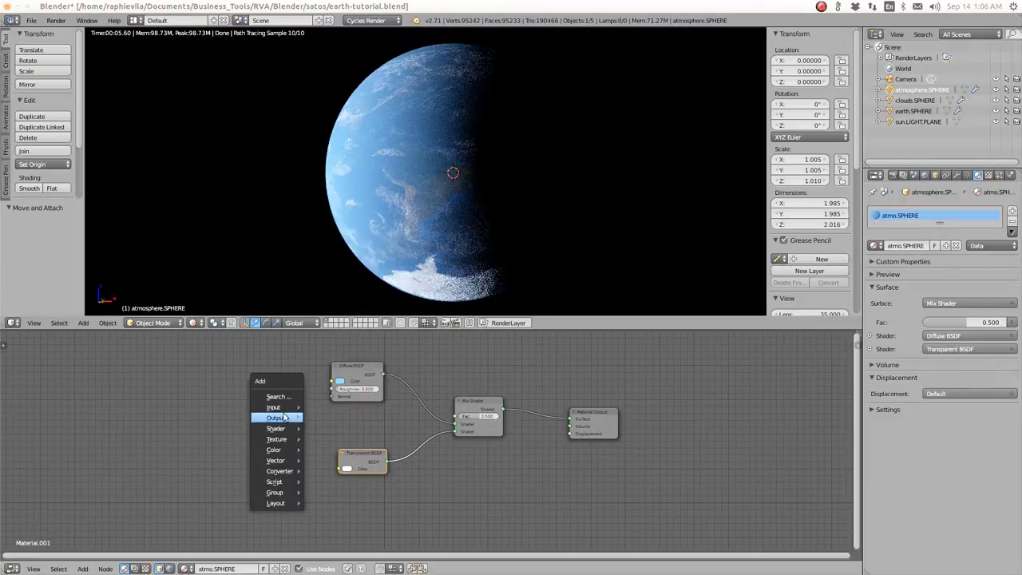
mouse_move(283, 410)
left_click(328, 278)
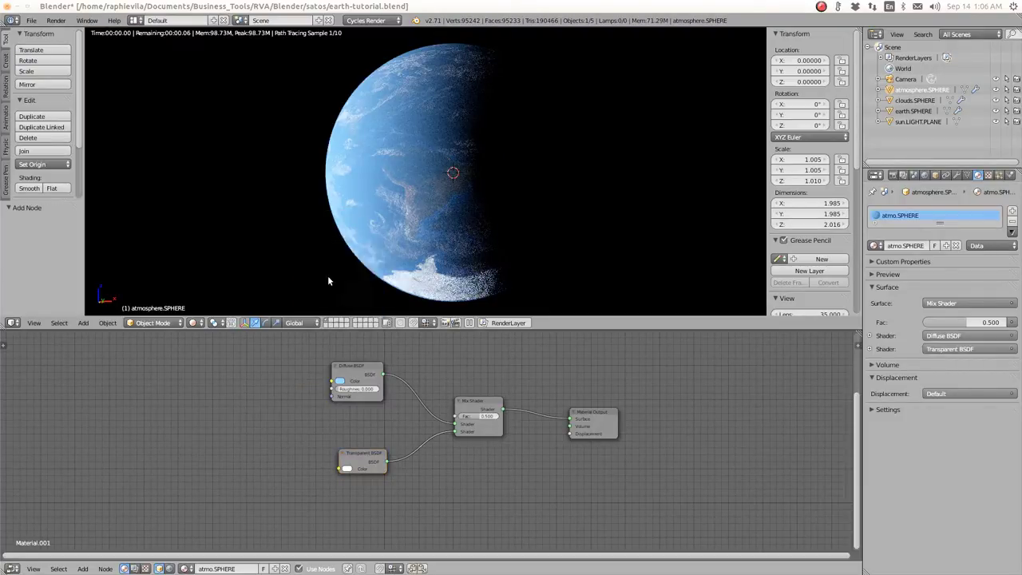
left_click(329, 413)
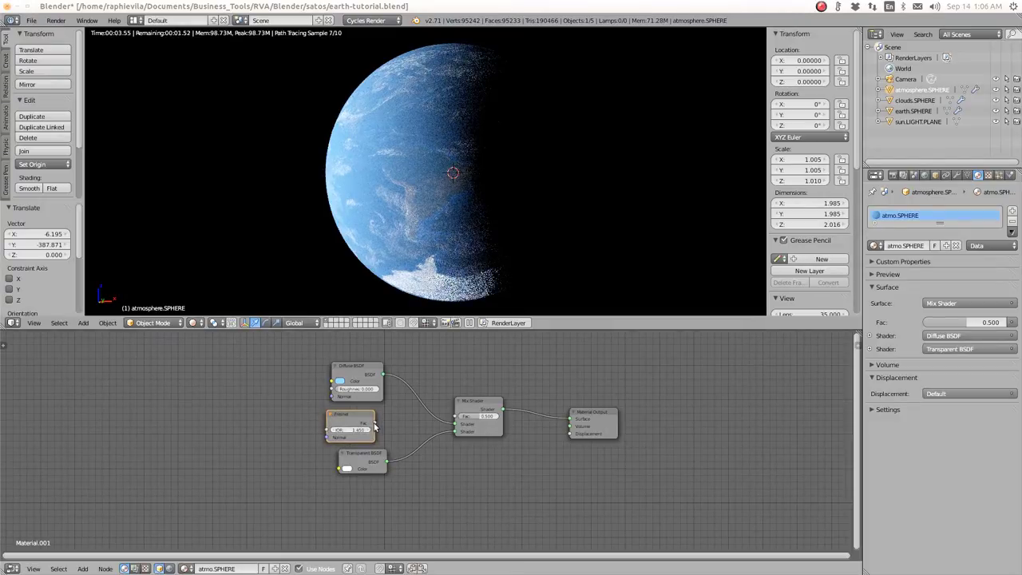
left_click_drag(373, 424, 456, 416)
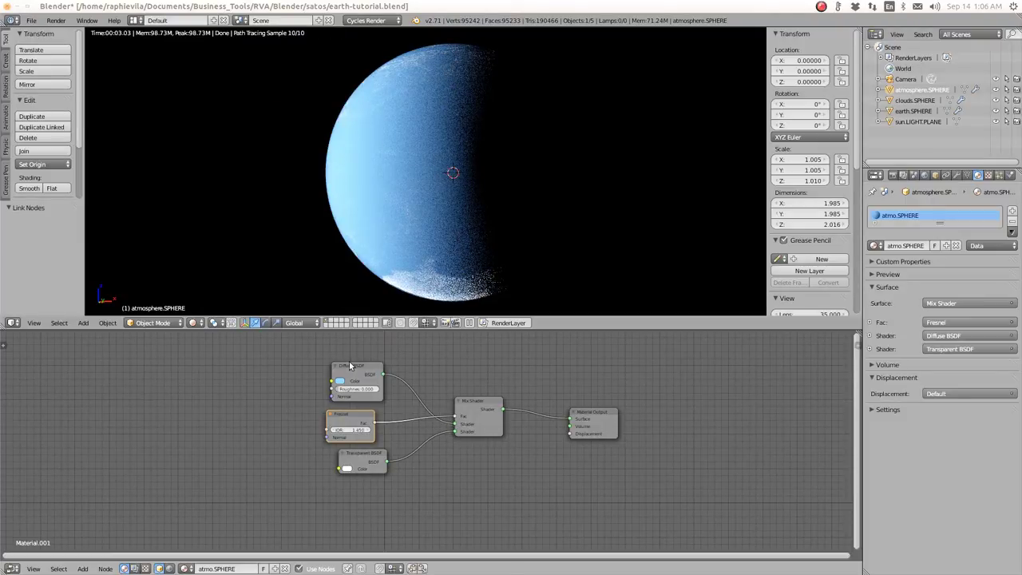
Step: Move the Diffuse BSDF and Fresnel nodes farther from the Mix Shader and set the Fresnel IOR to 1.2
left_click_drag(351, 367, 271, 360)
left_click_drag(356, 428, 254, 434)
left_click(252, 425)
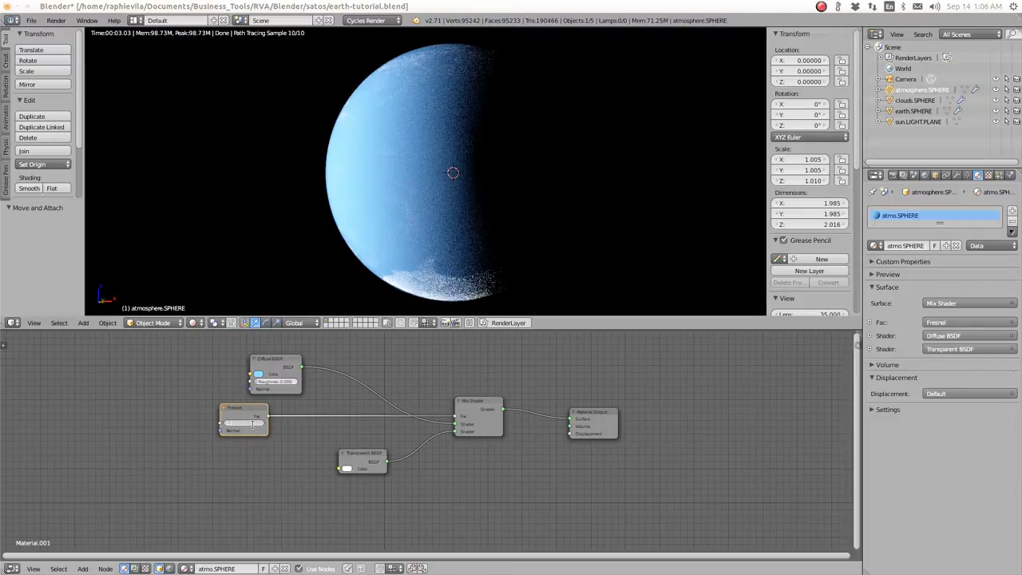
type("1.2")
key("Return")
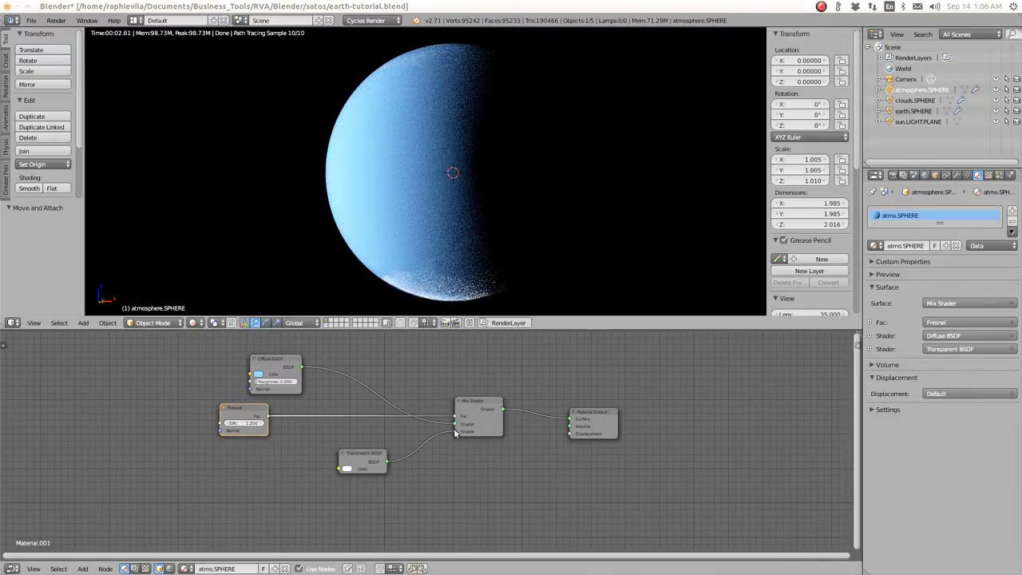
Step: Swap the Diffuse and Transparent inputs of the Mix Shader and set the Fresnel IOR to 1.240
mouse_move(457, 426)
left_mouse_down()
mouse_move(439, 426)
mouse_move(455, 432)
left_mouse_up()
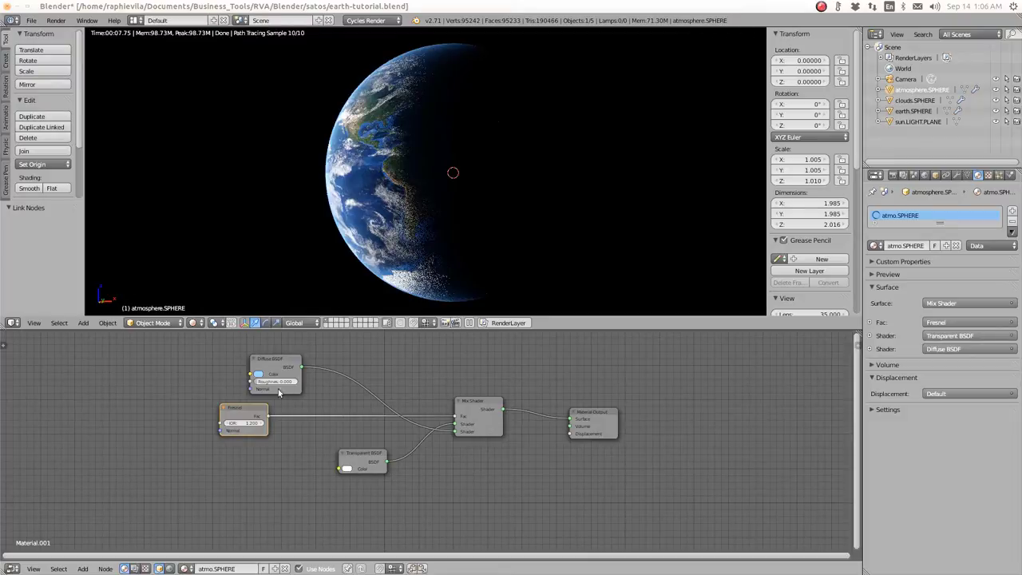
left_click_drag(244, 408, 294, 413)
left_click(300, 427)
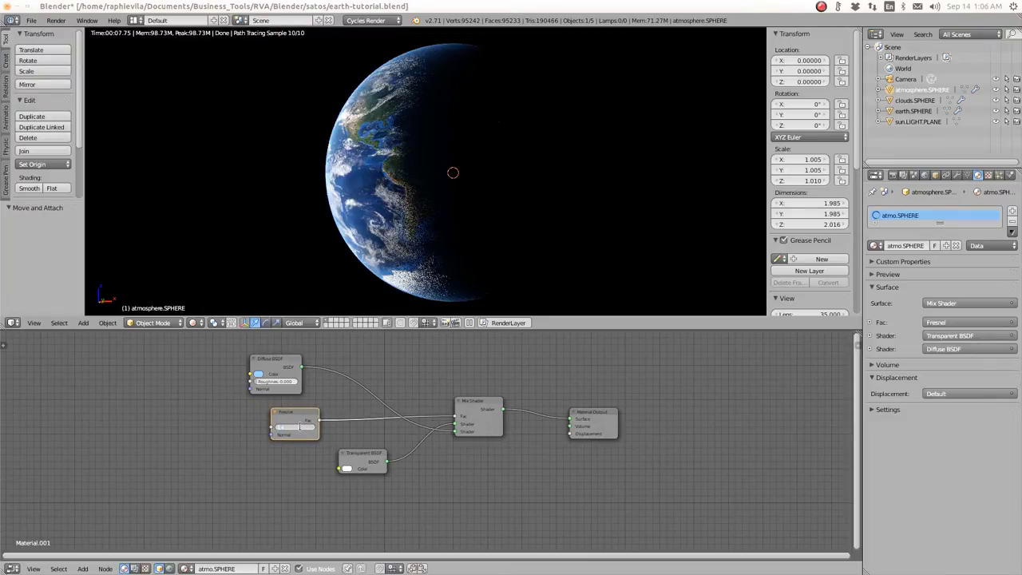
key("Return")
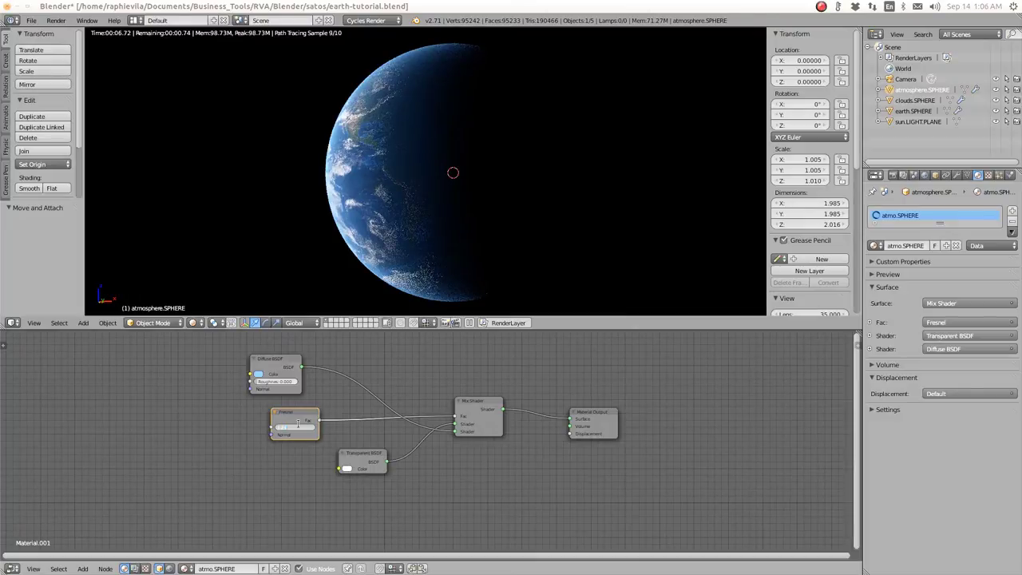
key("Return")
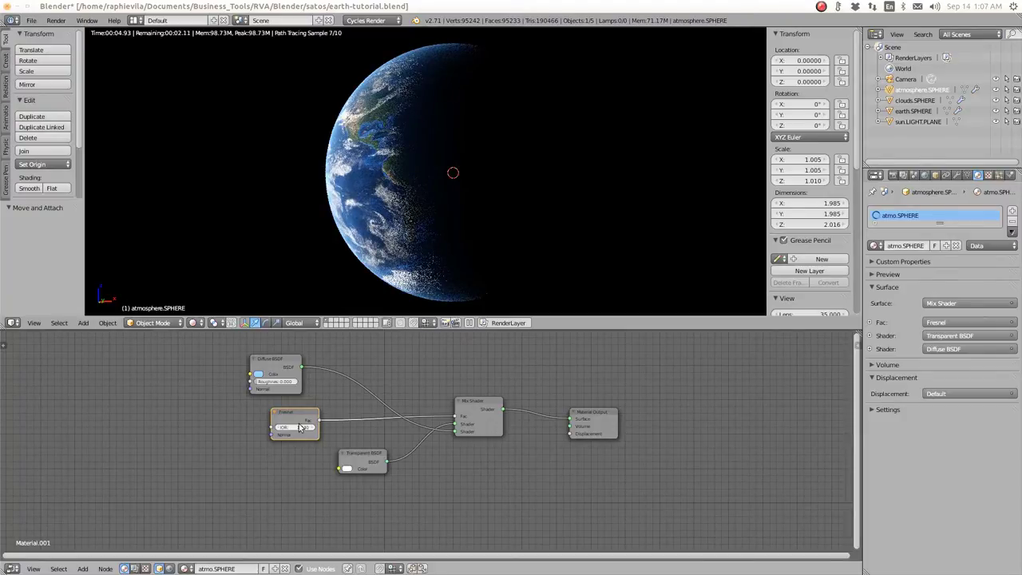
Step: Spread out the Fresnel, Transparent BSDF and Diffuse BSDF nodes to leave free space below the Diffuse node
left_click_drag(282, 412, 224, 445)
left_click_drag(348, 455, 249, 496)
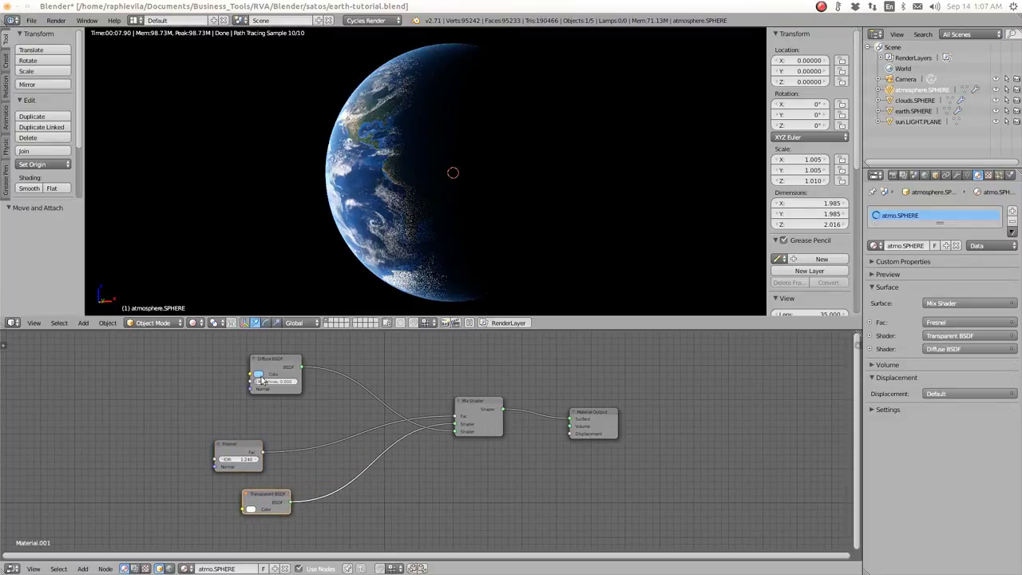
mouse_move(267, 361)
left_mouse_down()
mouse_move(249, 354)
mouse_move(267, 350)
left_mouse_up()
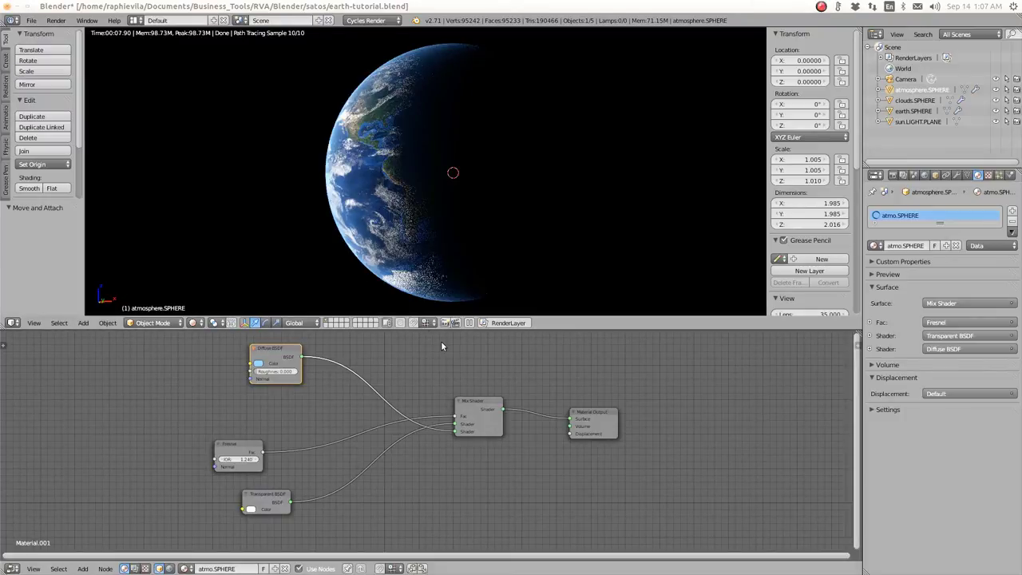
left_click_drag(271, 358, 254, 393)
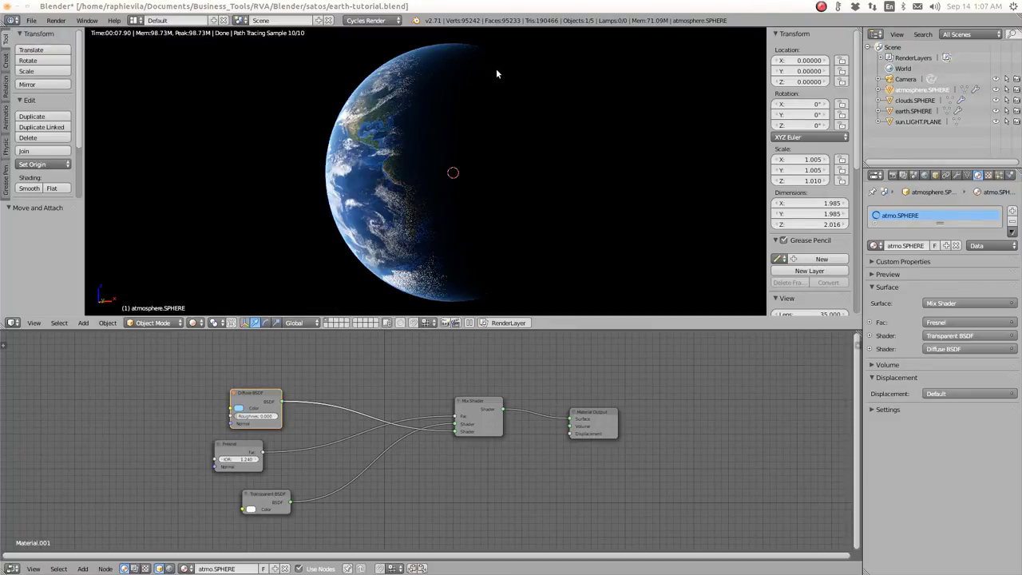
left_click_drag(256, 396, 250, 355)
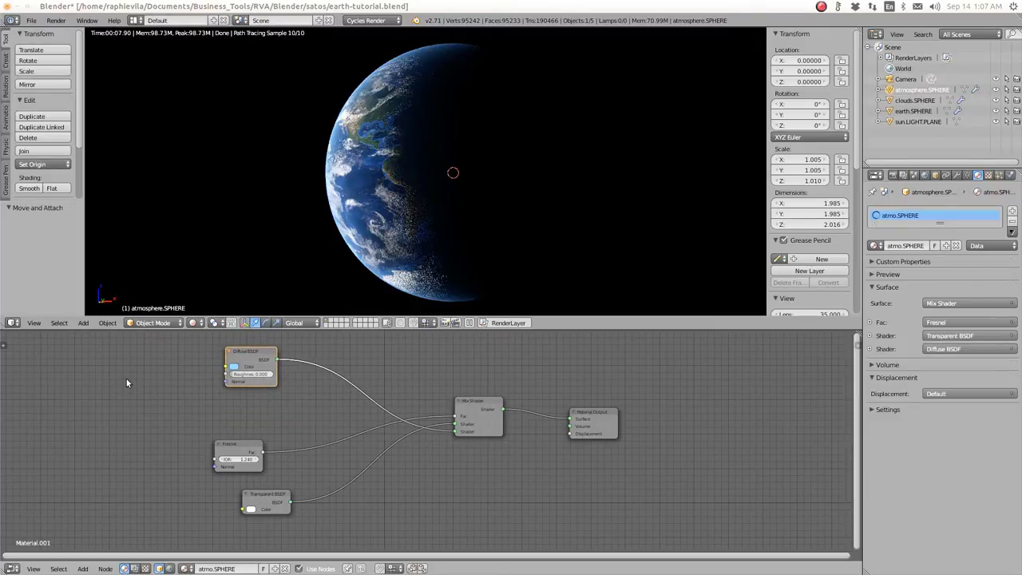
Step: Add an RGB input node beside the Diffuse BSDF node
key("shift+a")
mouse_move(127, 385)
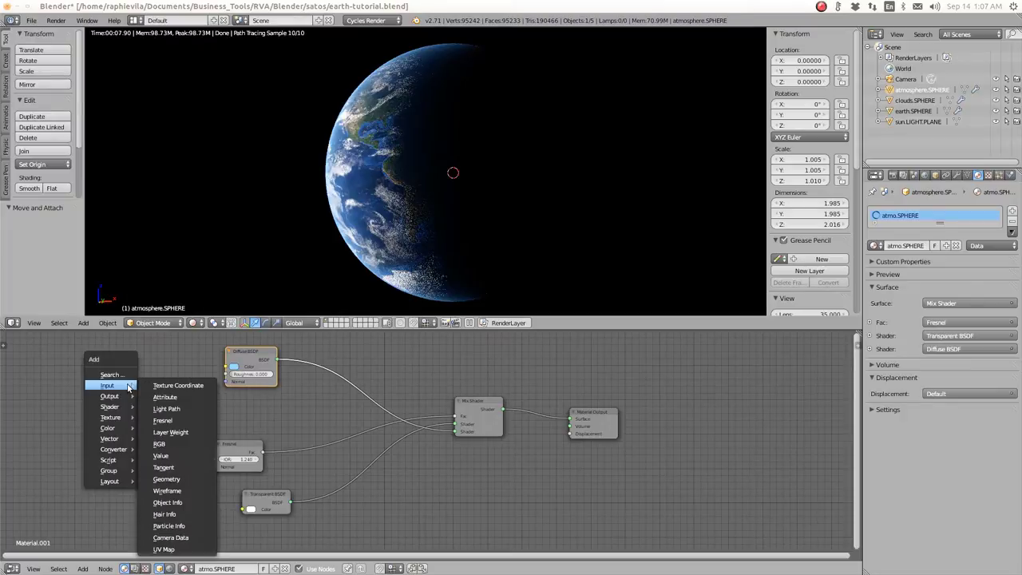
left_click(160, 443)
left_click(120, 356)
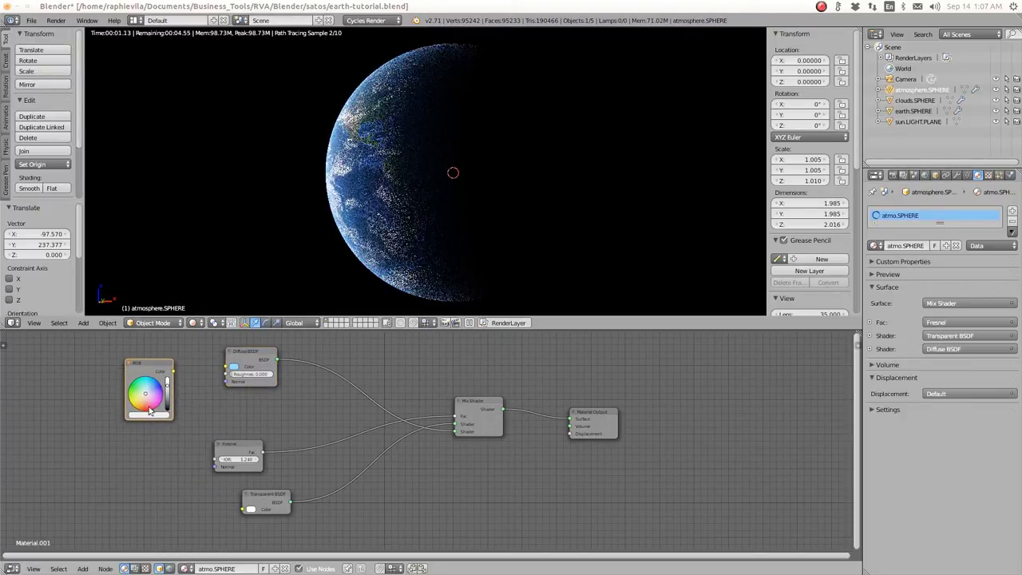
Step: Give the RGB node the Diffuse BSDF's light blue and link it to the Diffuse BSDF's color input
left_click(150, 415)
left_click_drag(188, 386, 235, 367)
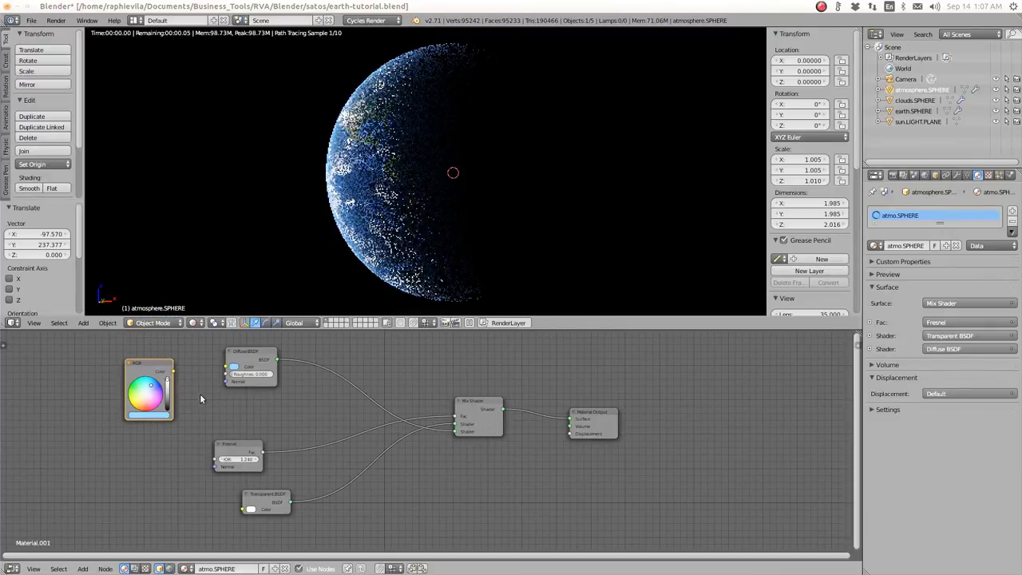
left_click_drag(174, 374, 225, 367)
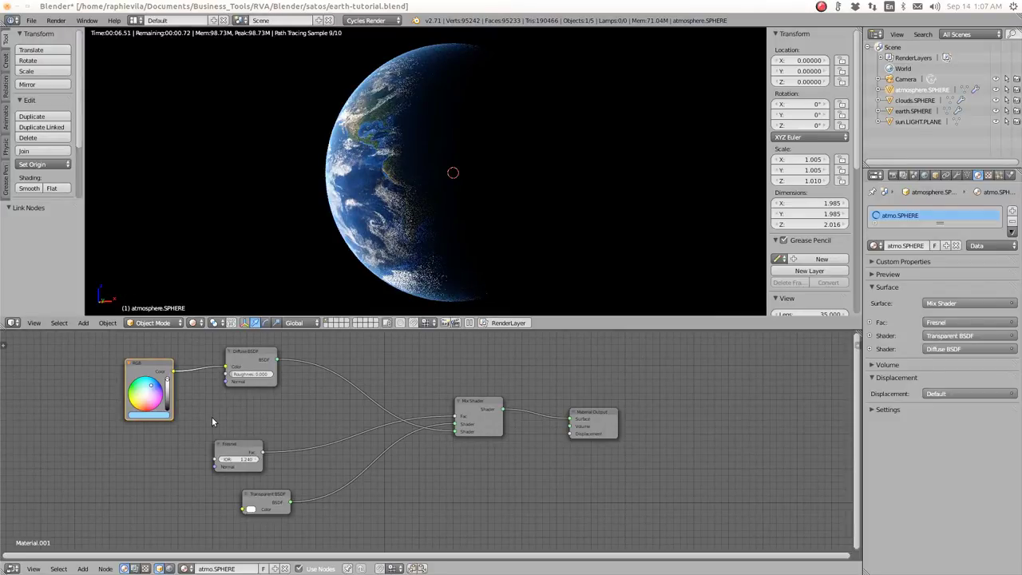
Step: Add an Emission shader below the Diffuse BSDF and link the RGB node to its color input
key("shift+a")
mouse_move(212, 416)
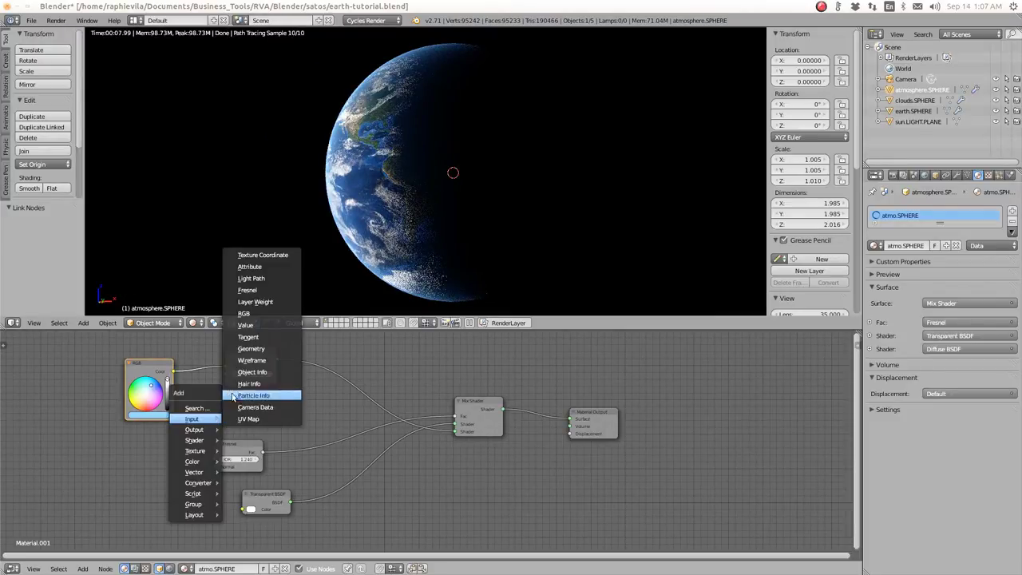
mouse_move(218, 441)
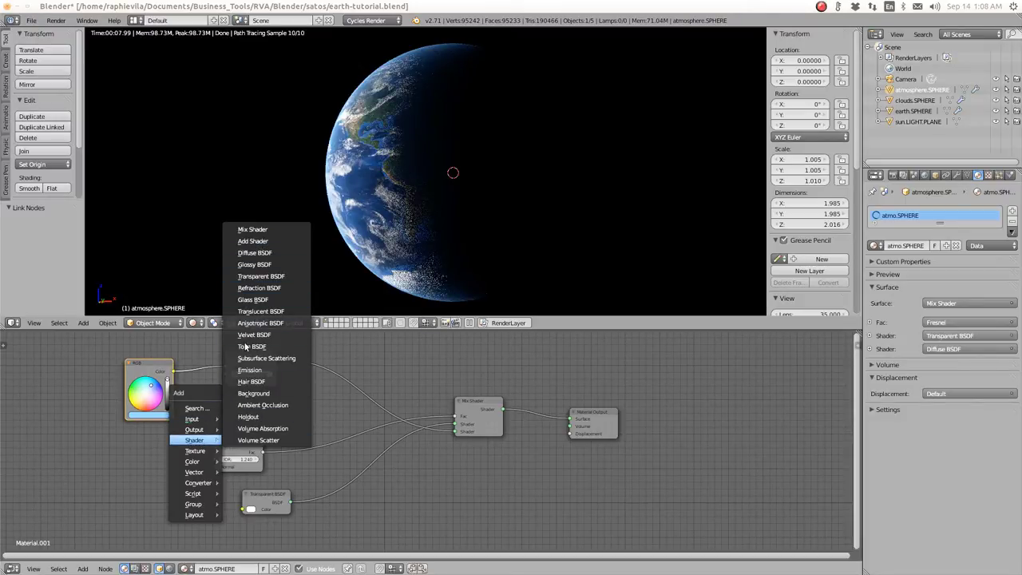
left_click(250, 370)
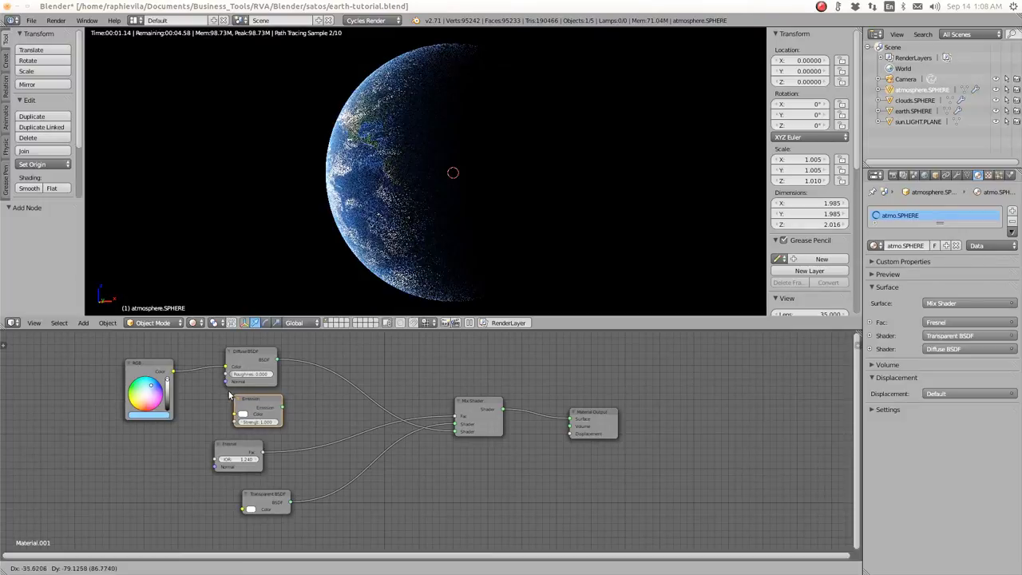
left_click(222, 390)
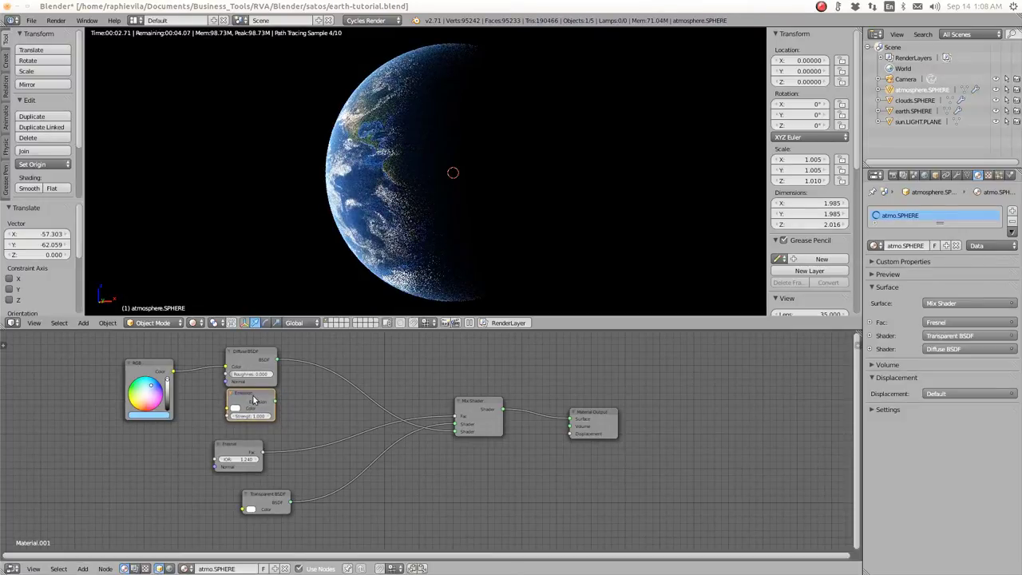
left_click_drag(176, 371, 226, 408)
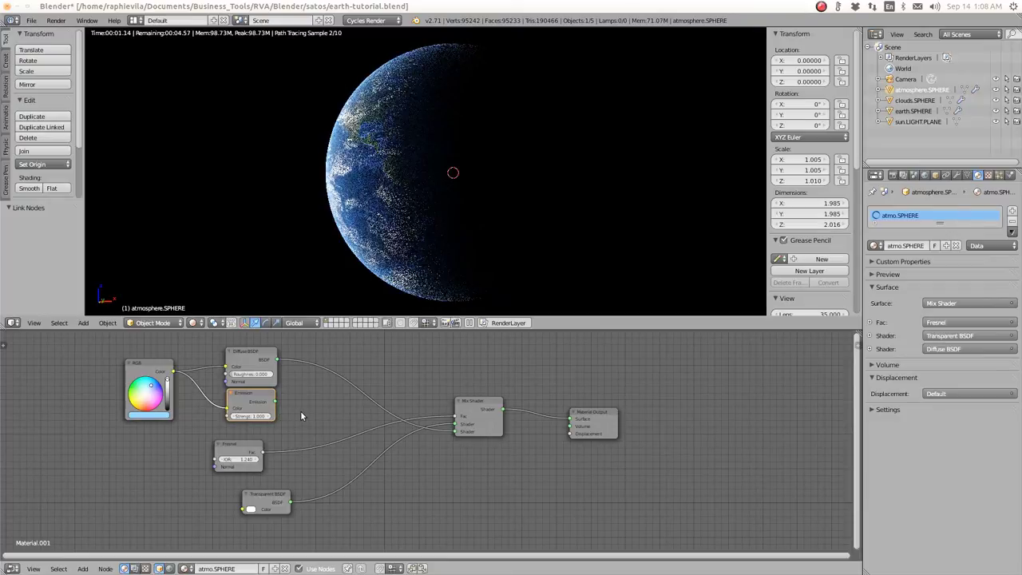
Step: Insert a Mix Shader into the Diffuse BSDF's output link and connect the Emission shader to its second shader input
key("shift+a")
mouse_move(302, 413)
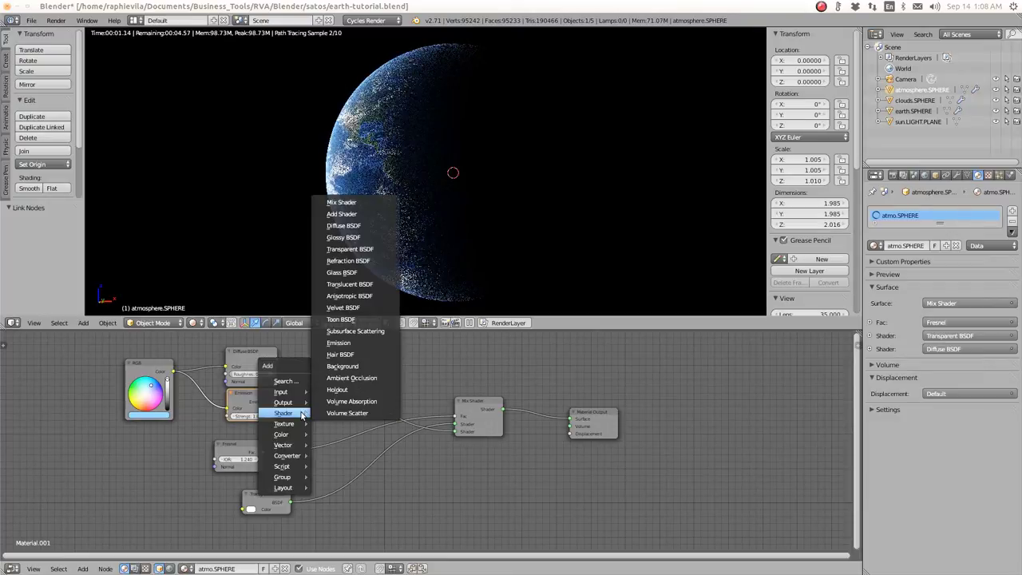
left_click(345, 206)
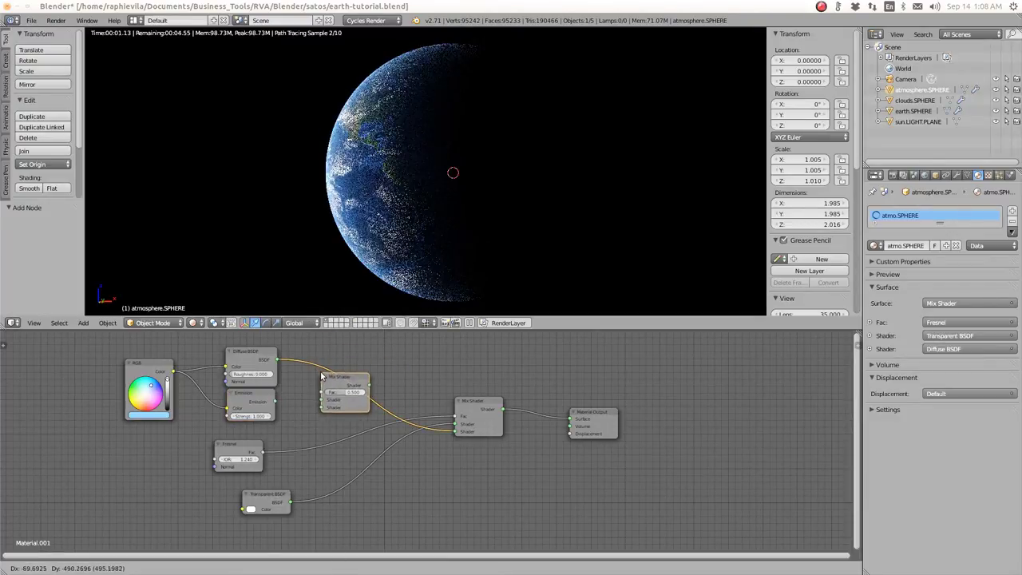
left_click(322, 378)
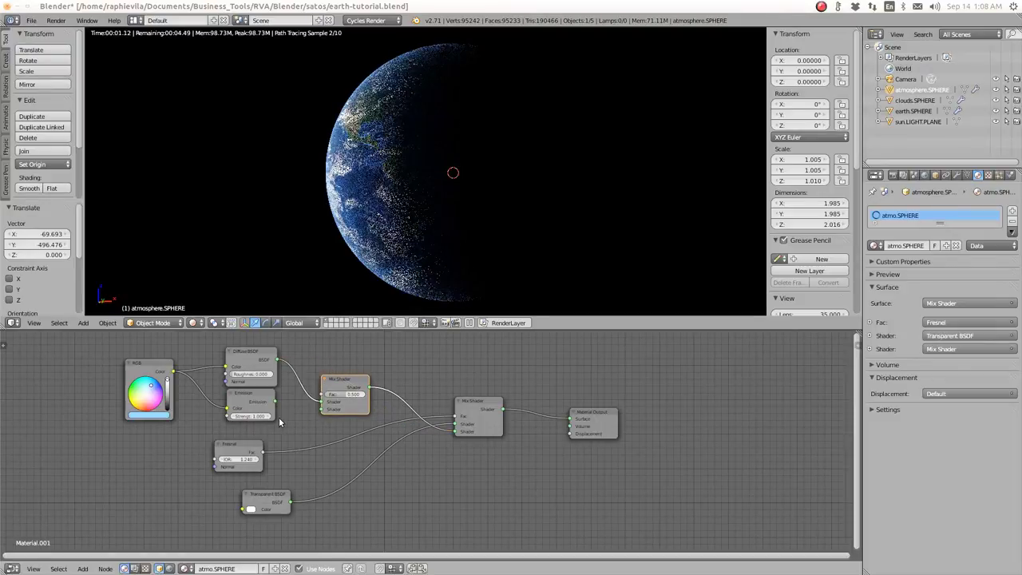
left_click_drag(276, 401, 314, 416)
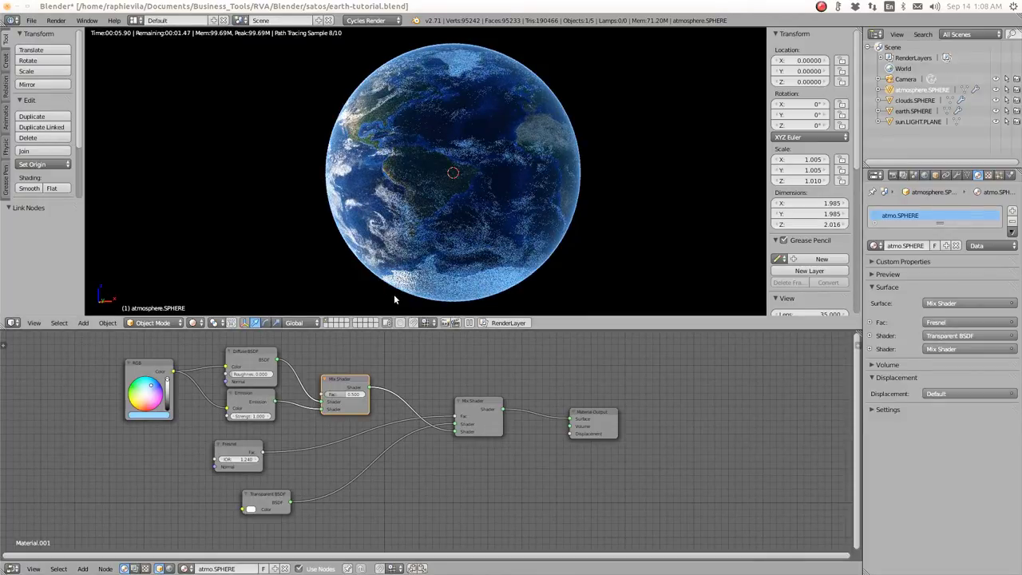
Step: Lower the factor of the Diffuse and Emission Mix Shader to 0.155 and set the Emission strength to 0.5
left_click_drag(345, 394, 323, 406)
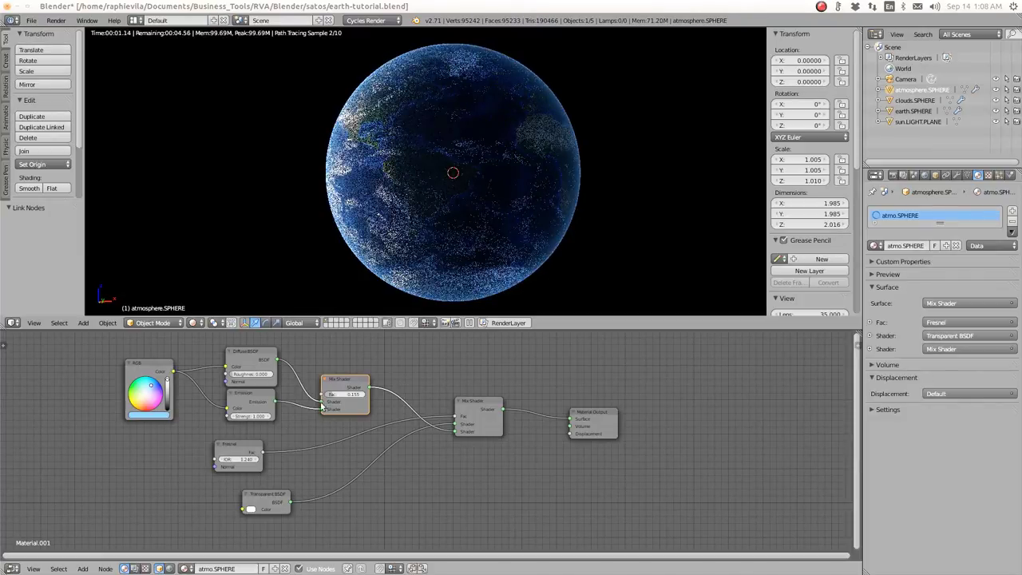
left_click(251, 417)
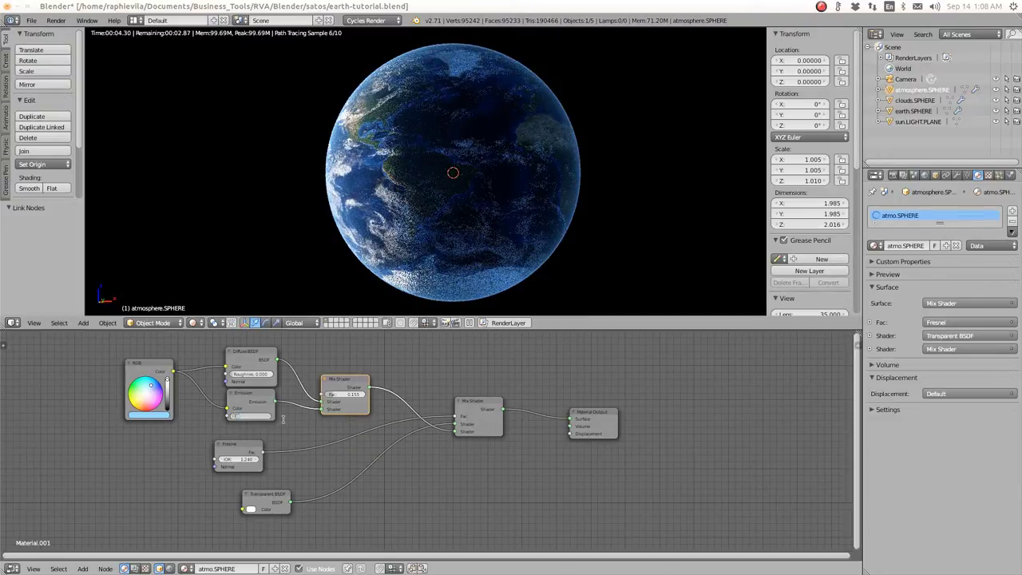
key("BackSpace")
type("0.5")
key("Return")
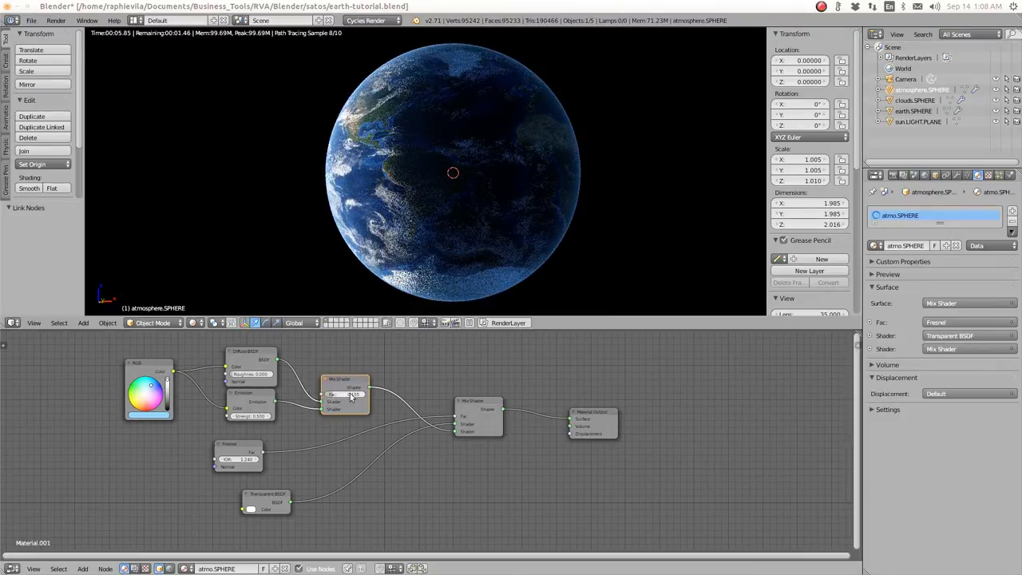
Step: Set the factor of the Mix Shader combining Diffuse and Emission to 0.1
left_click(331, 395)
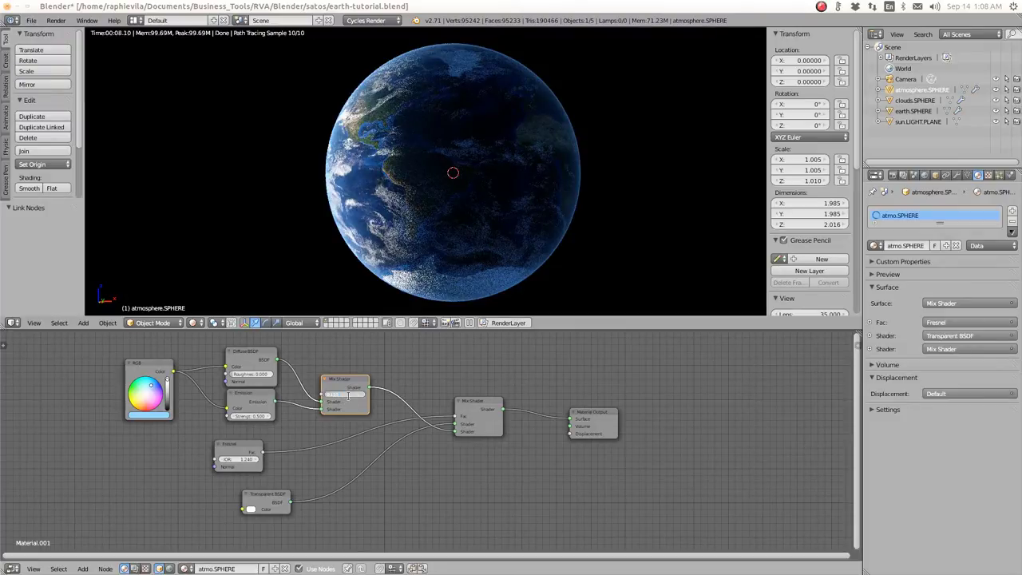
type("0.1")
key("Return")
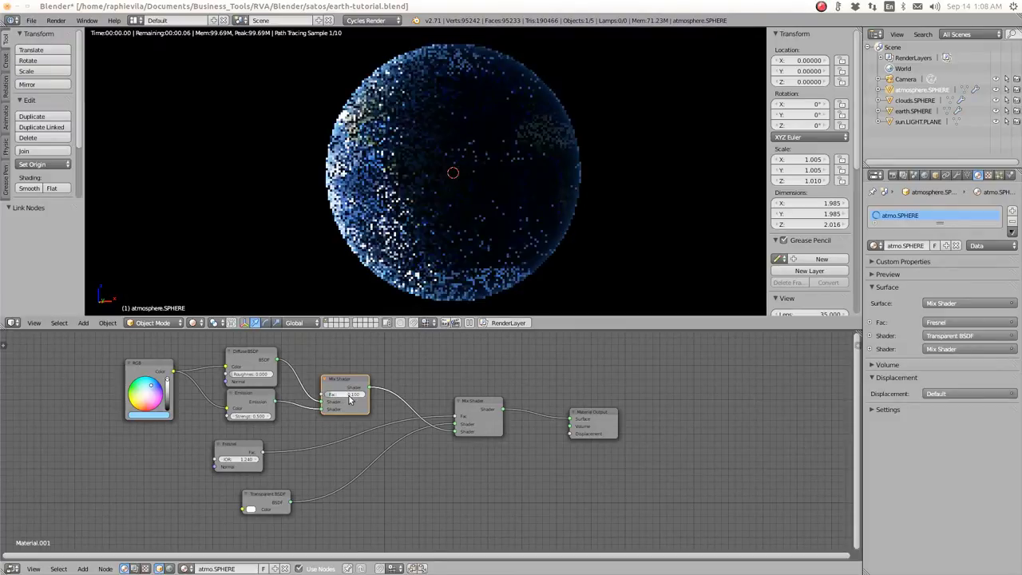
Step: Move the Emission node slightly away from the Diffuse BSDF and set its strength to 0.3
left_click_drag(246, 396, 244, 400)
left_click(248, 420)
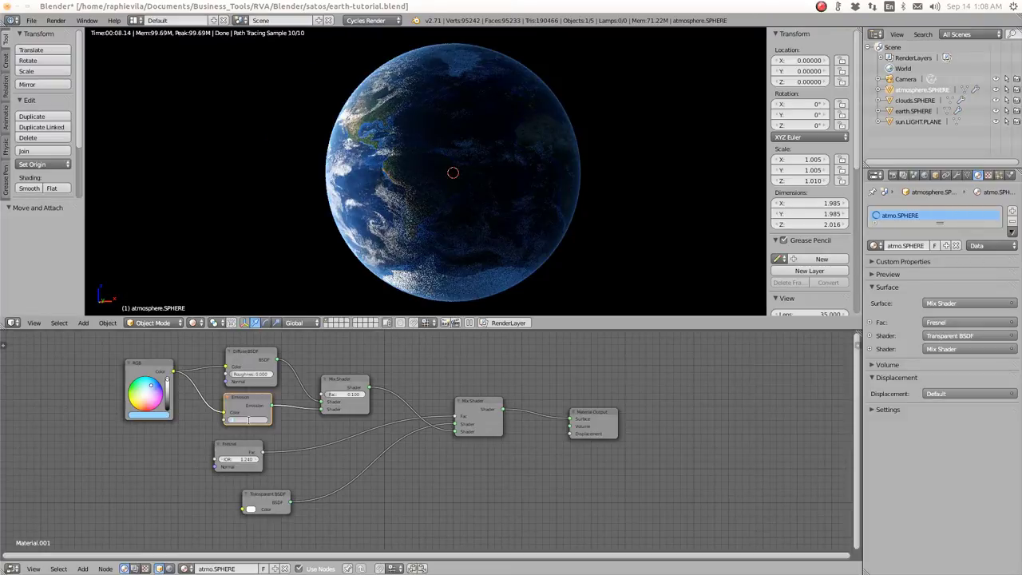
type("0.3")
key("Return")
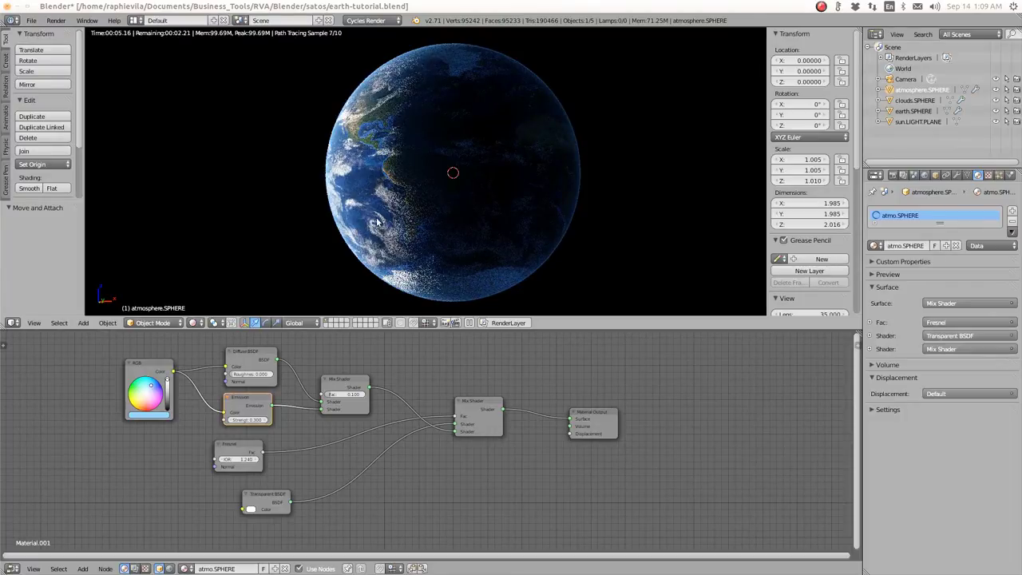
scroll(399, 220, "down", 3)
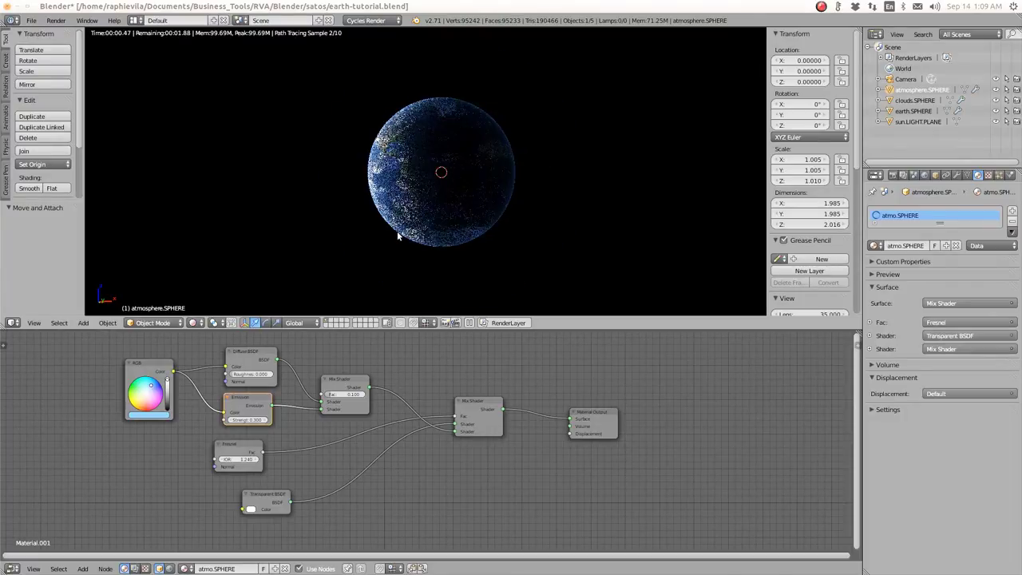
Step: Move the final Mix Shader closer to the Material Output and shift the Diffuse and Emission Mix Shader slightly towards it
scroll(397, 232, "up", 1)
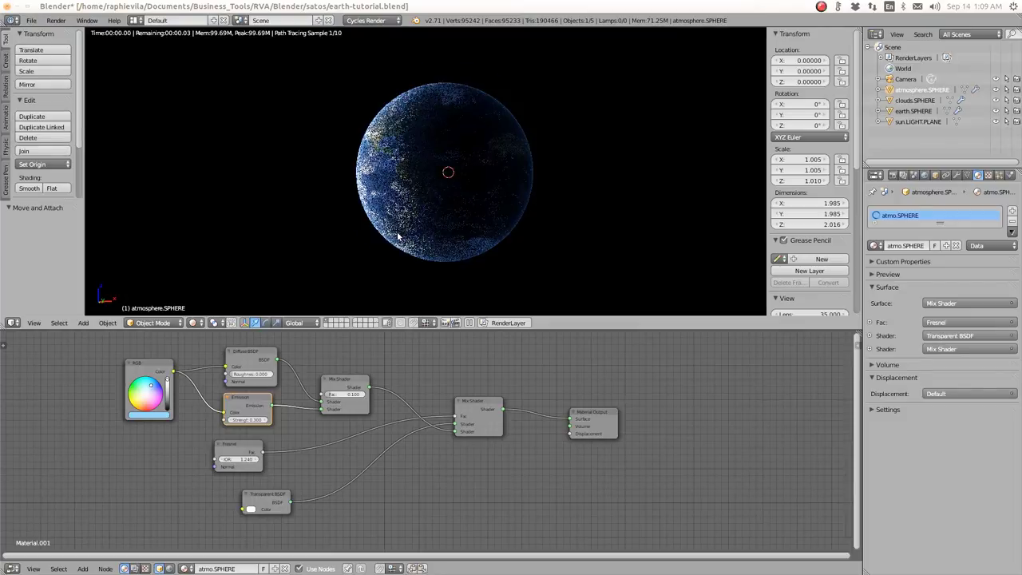
scroll(397, 233, "up", 1)
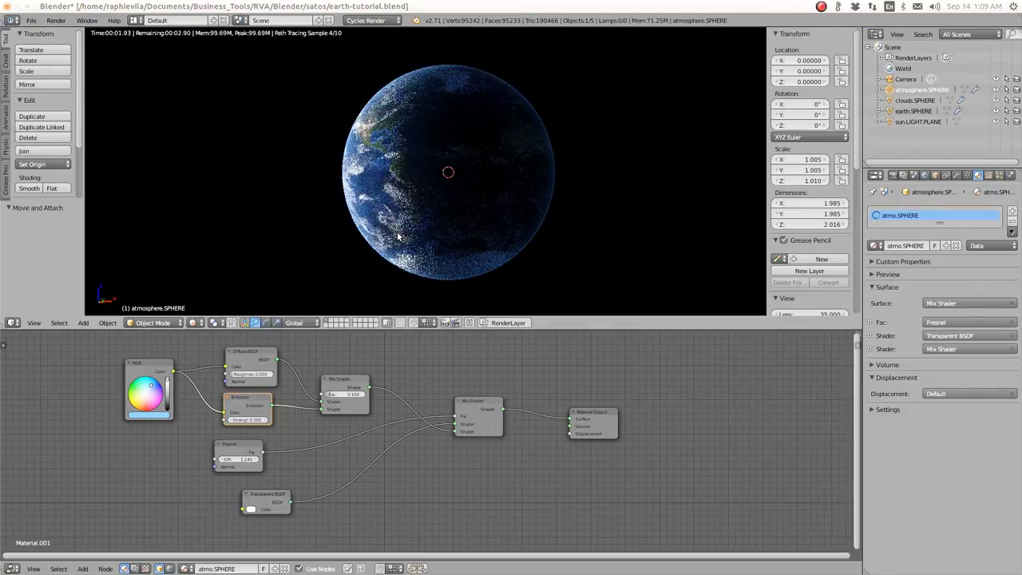
left_click_drag(465, 405, 499, 400)
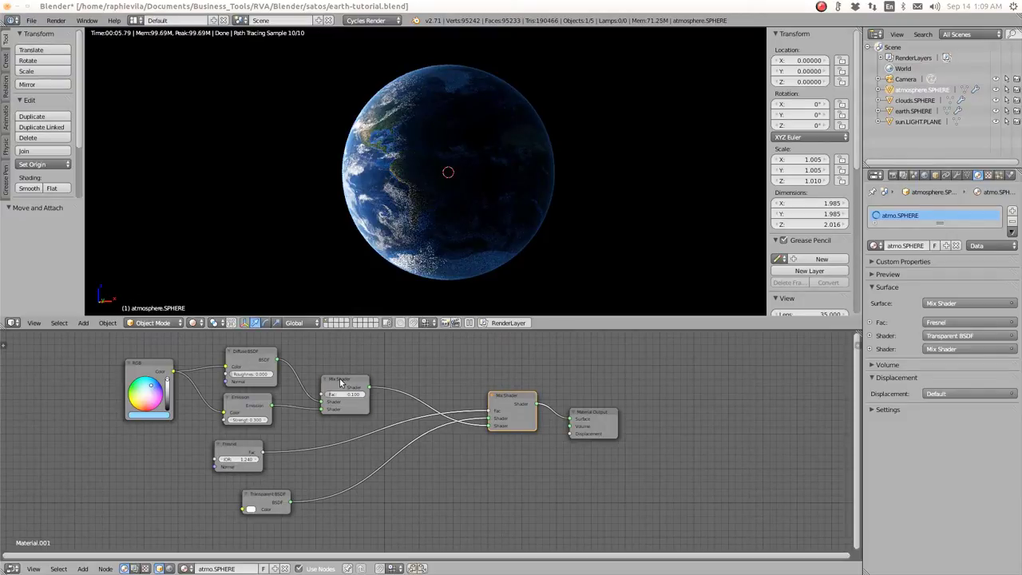
left_click_drag(340, 382, 351, 382)
mouse_move(263, 452)
left_mouse_down()
mouse_move(334, 394)
mouse_move(319, 432)
mouse_move(278, 459)
left_mouse_up()
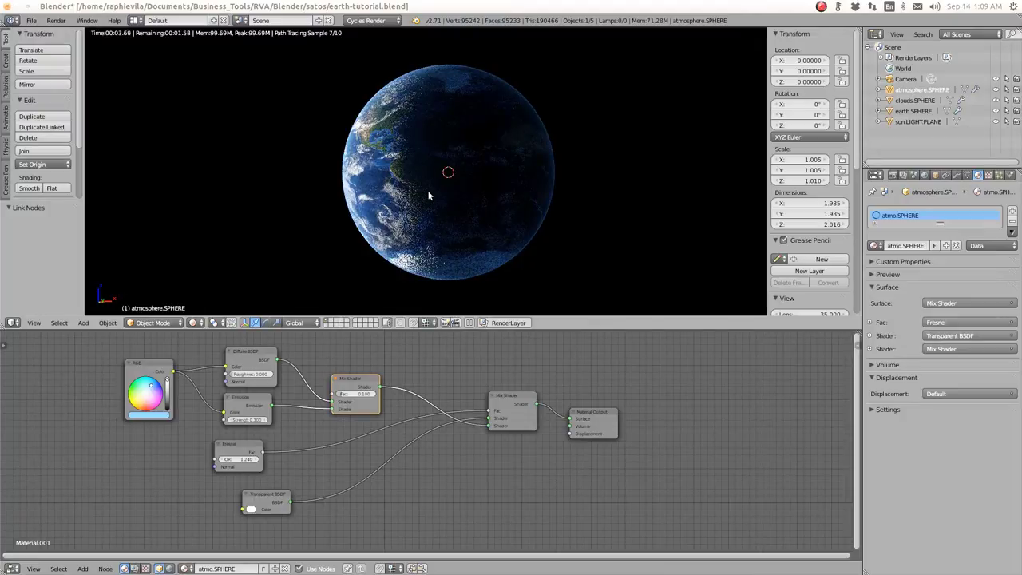
scroll(429, 195, "up", 2)
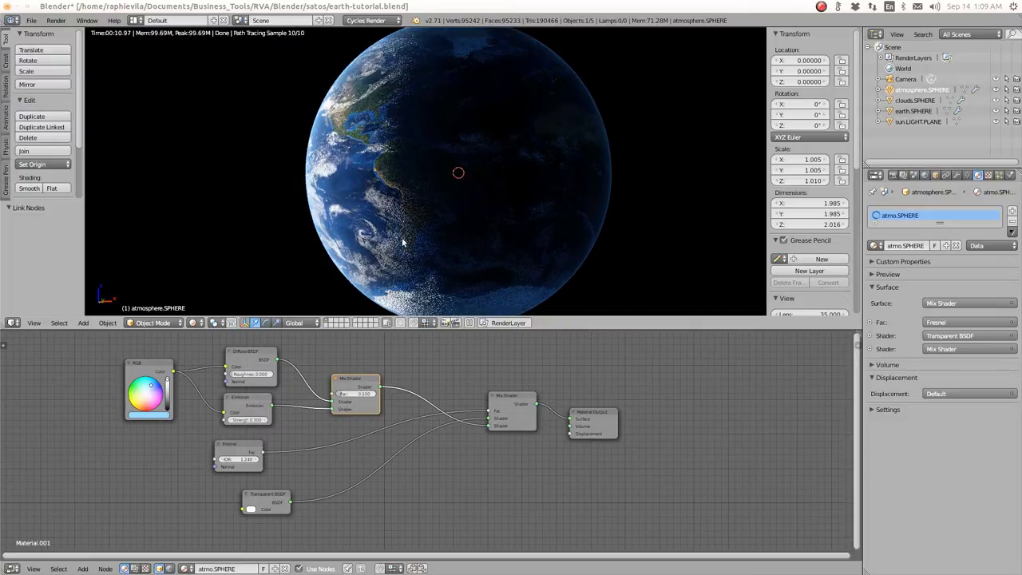
scroll(403, 242, "down", 3)
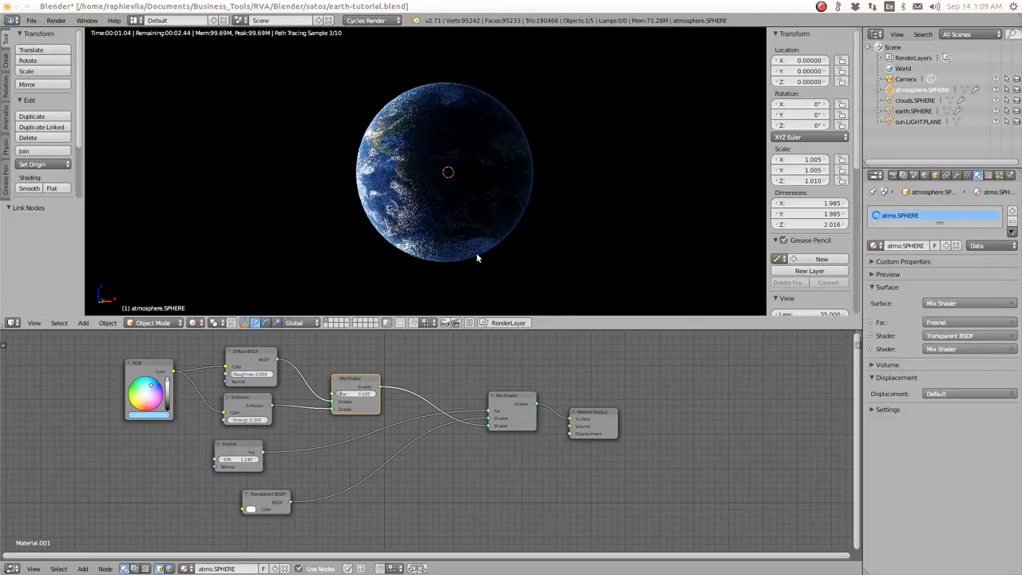
scroll(476, 252, "up", 1)
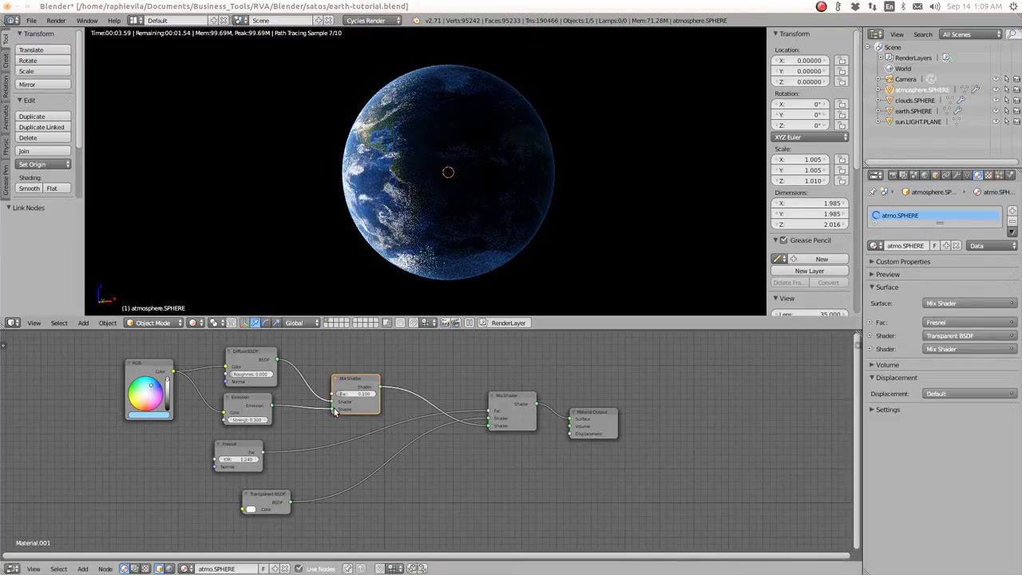
mouse_move(329, 412)
left_mouse_down()
mouse_move(273, 409)
mouse_move(332, 409)
left_mouse_up()
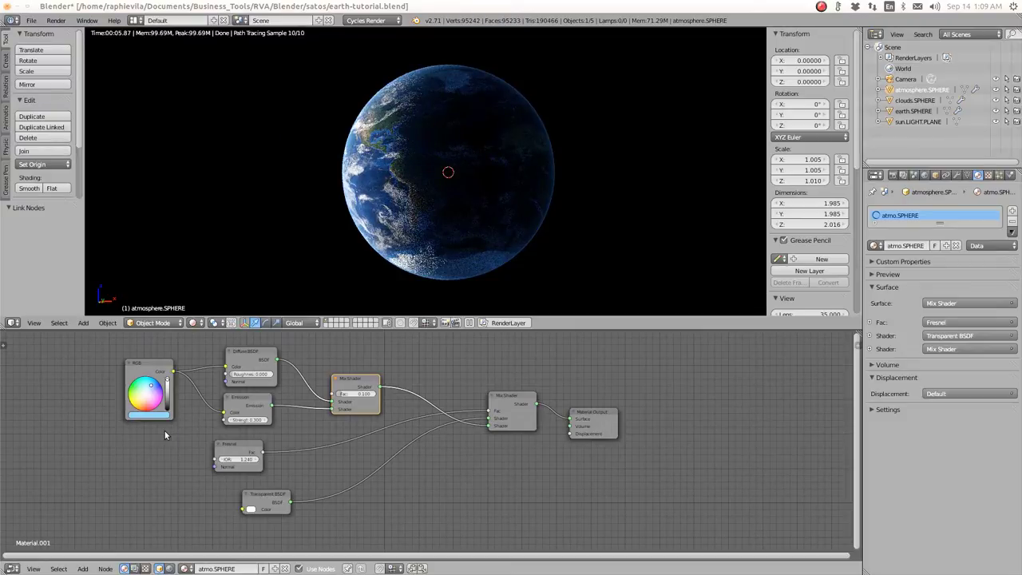
Step: Add a Light Path node below the RGB node and link its Is Singular Ray output to the Emission strength after trying Is Reflection Ray
key("shift+a")
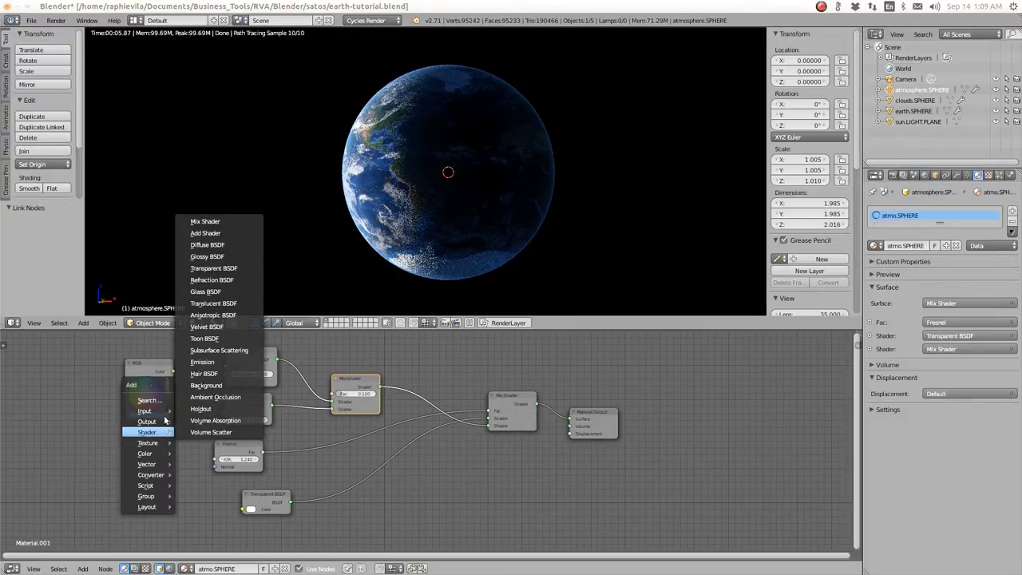
mouse_move(151, 412)
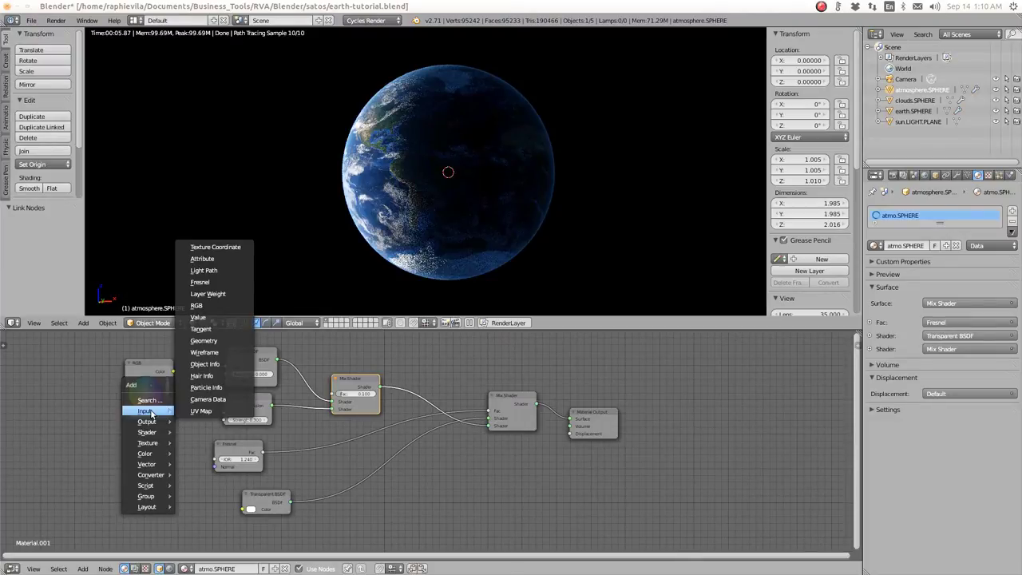
left_click(204, 270)
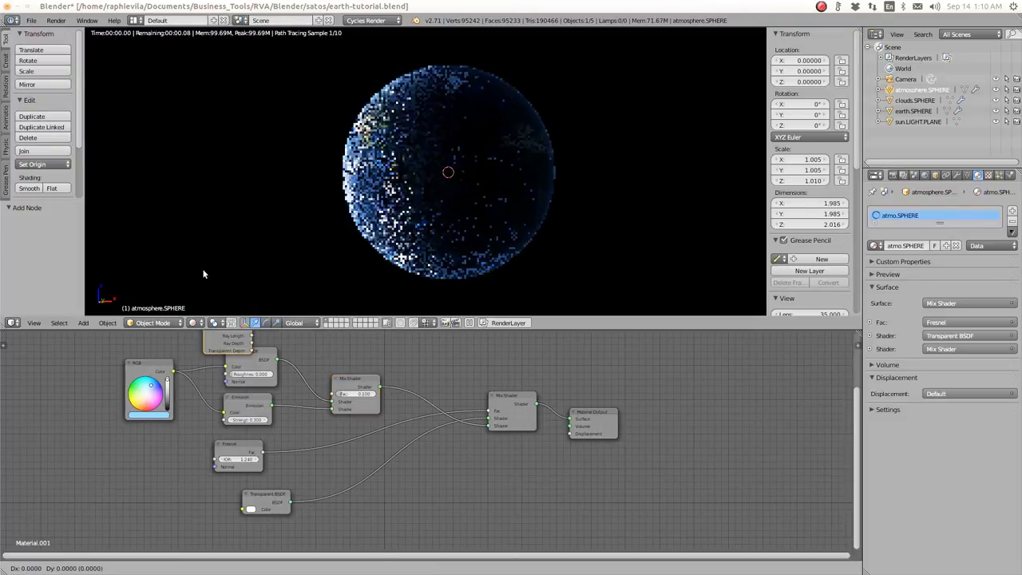
left_click(130, 433)
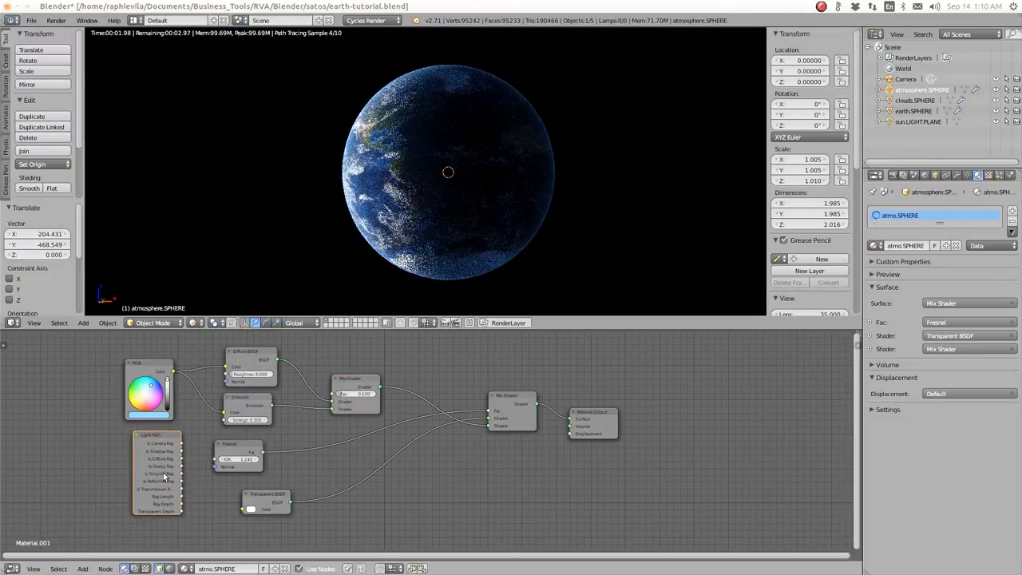
left_click_drag(181, 481, 225, 419)
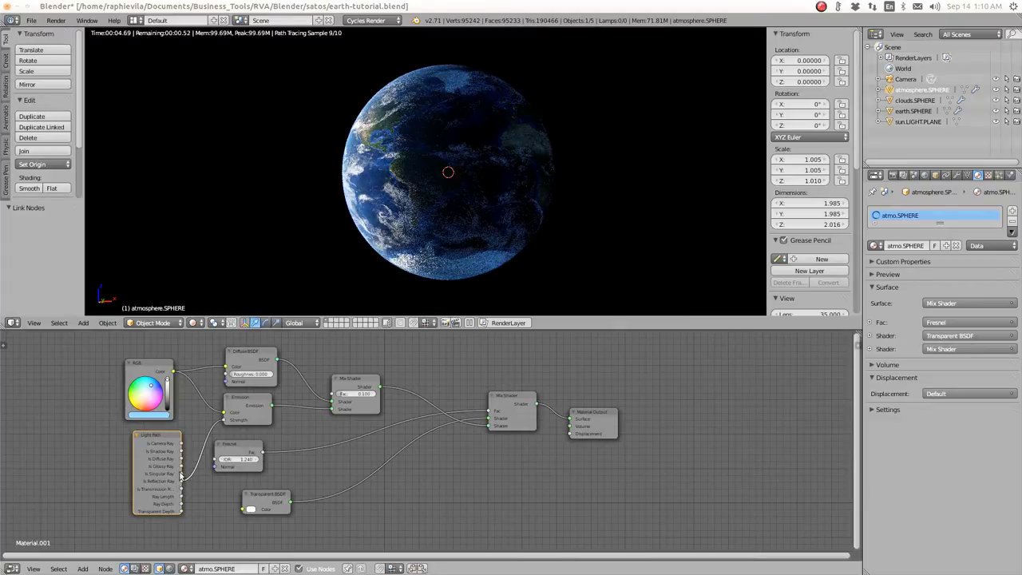
left_click_drag(182, 479, 225, 421)
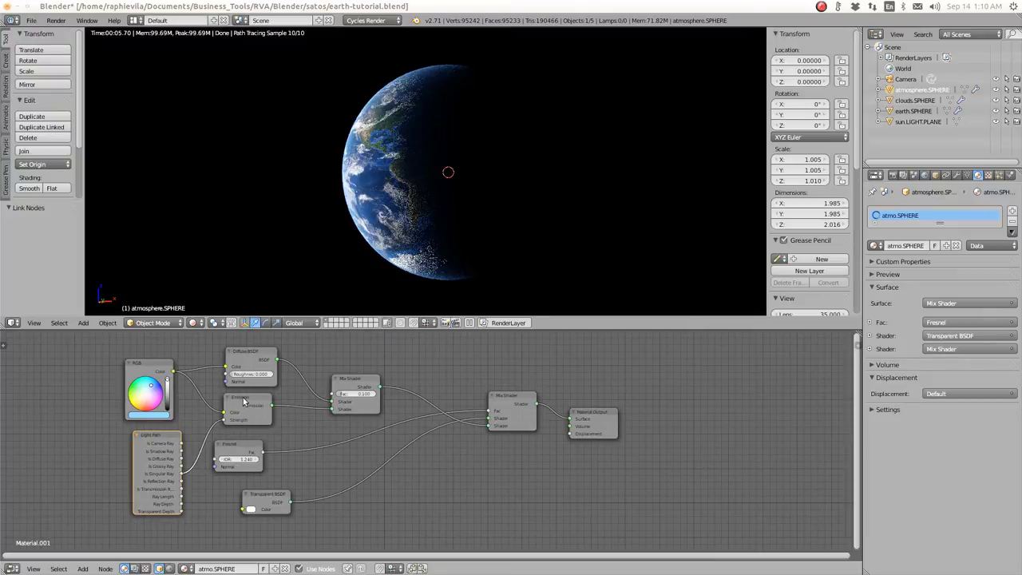
Step: Set the factor of the Diffuse and Emission Mix Shader to 0.5 and the Diffuse BSDF roughness to 0.642
left_click_drag(243, 401, 248, 403)
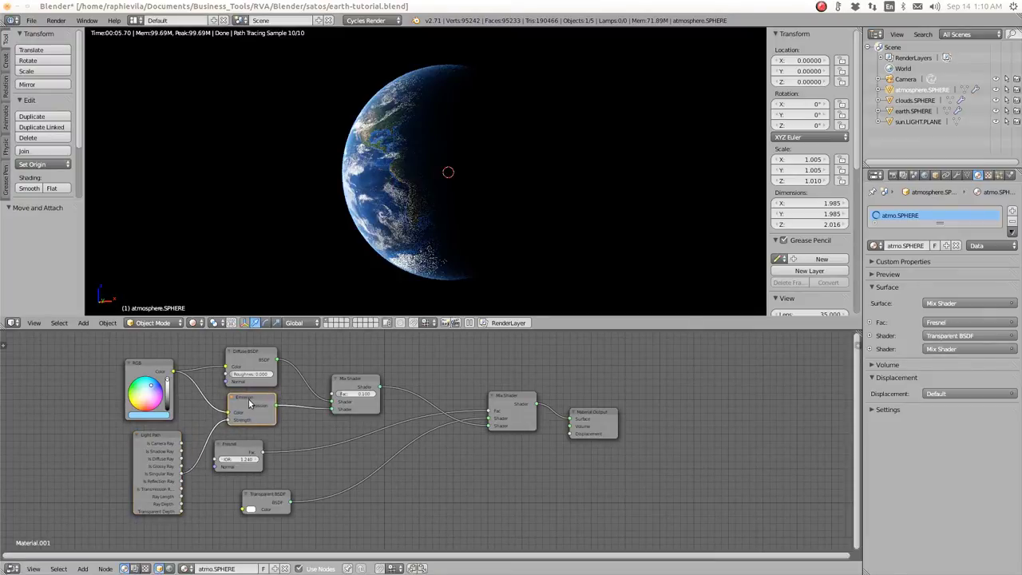
left_click_drag(343, 394, 358, 394)
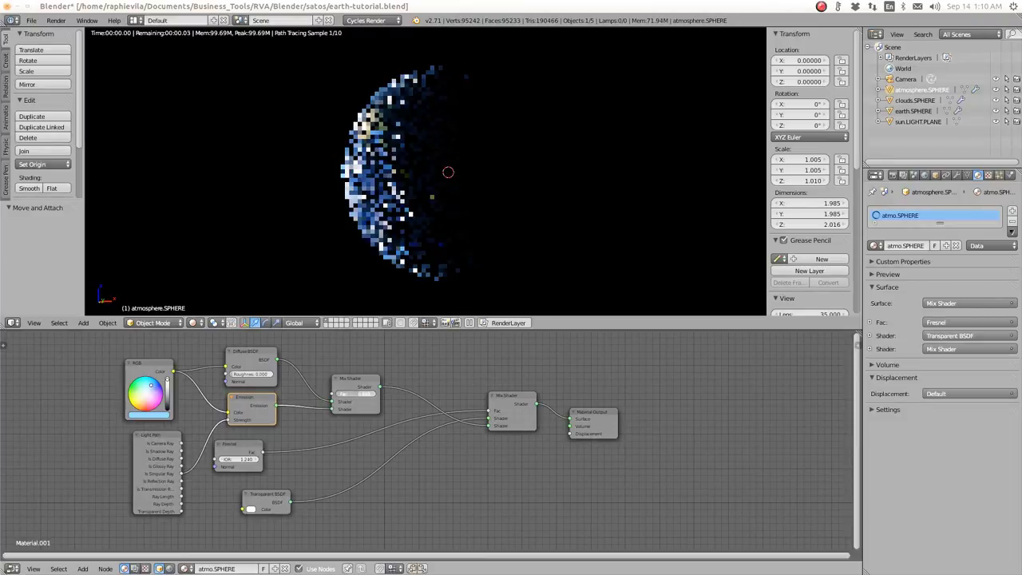
left_click_drag(358, 393, 361, 394)
left_click(359, 394)
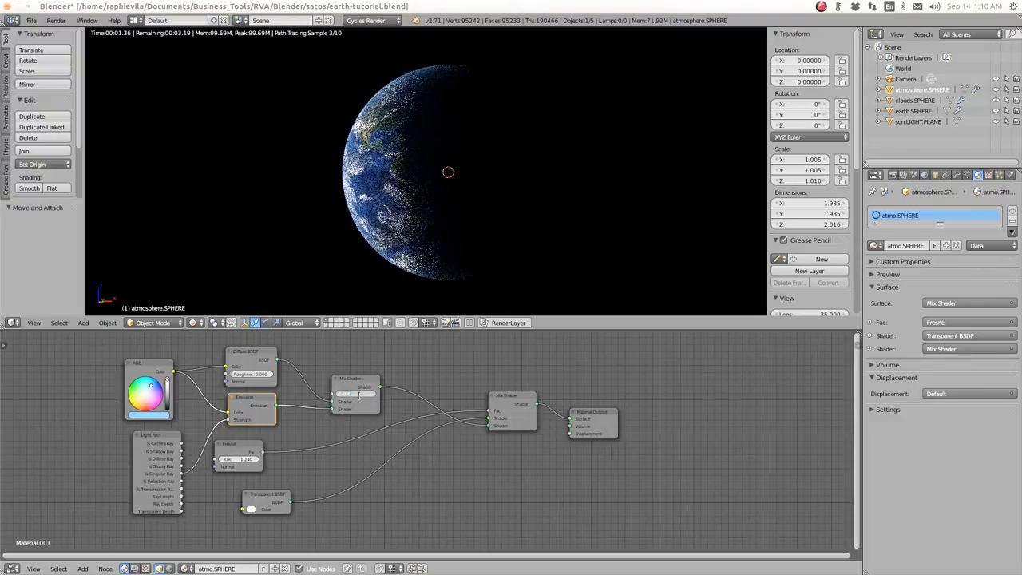
type("0.5")
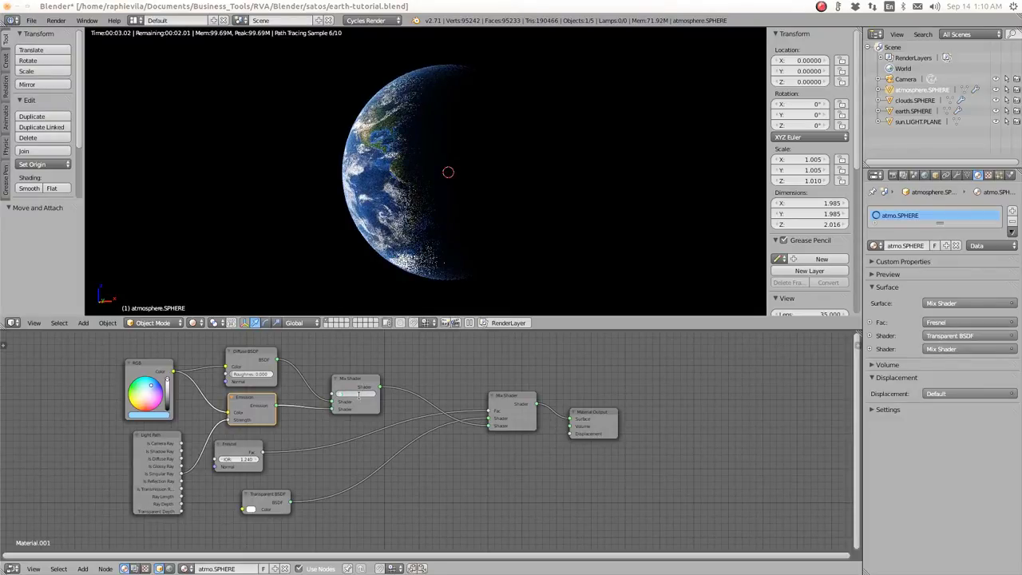
key("Return")
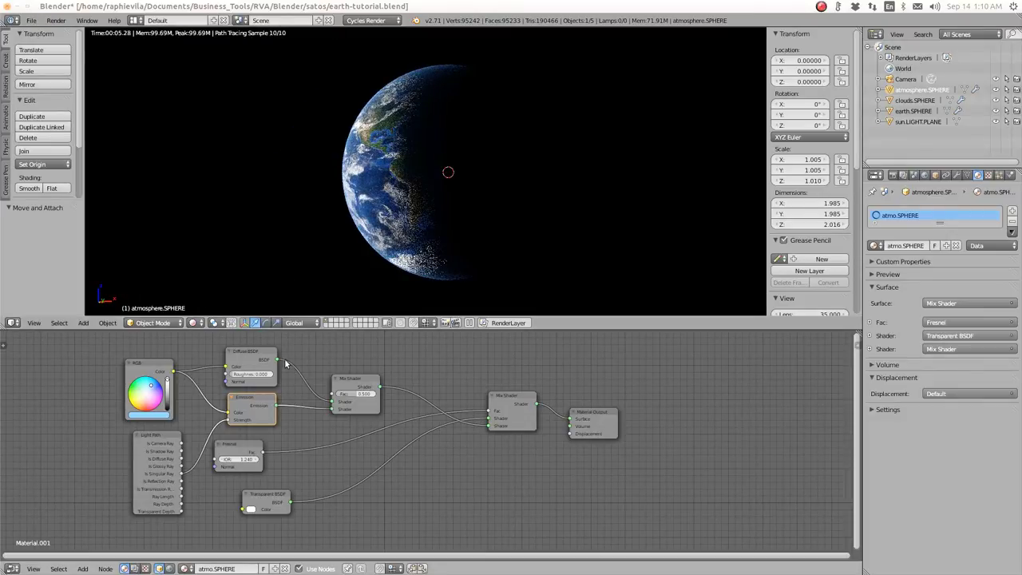
left_click_drag(248, 379, 271, 379)
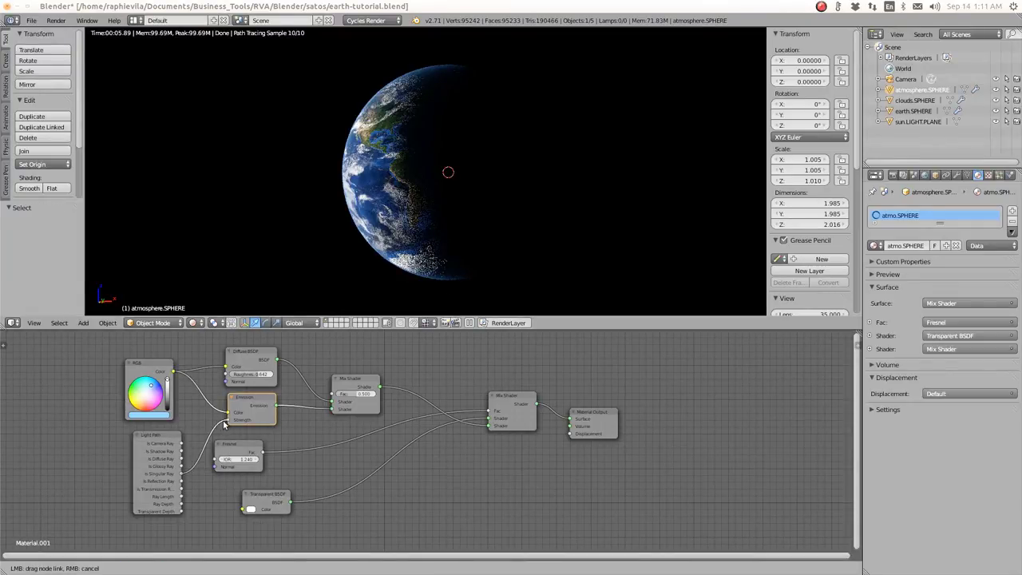
Step: Move the Light Path node away from Emission and try its Transmission Ray, Transparent Depth, Camera Ray and Glossy Ray outputs as Emission strength
left_click_drag(229, 421, 214, 427)
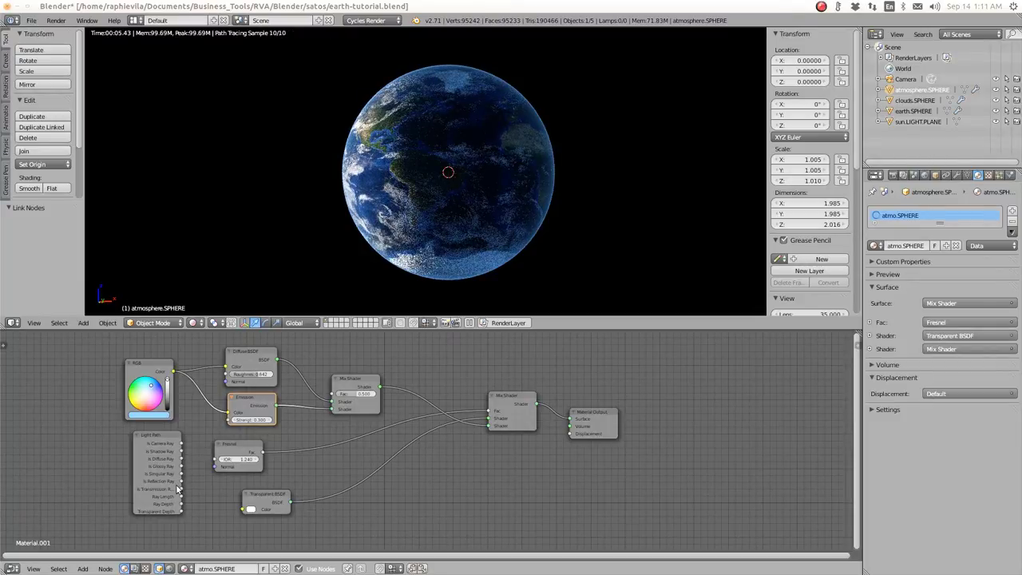
left_click_drag(181, 489, 229, 420)
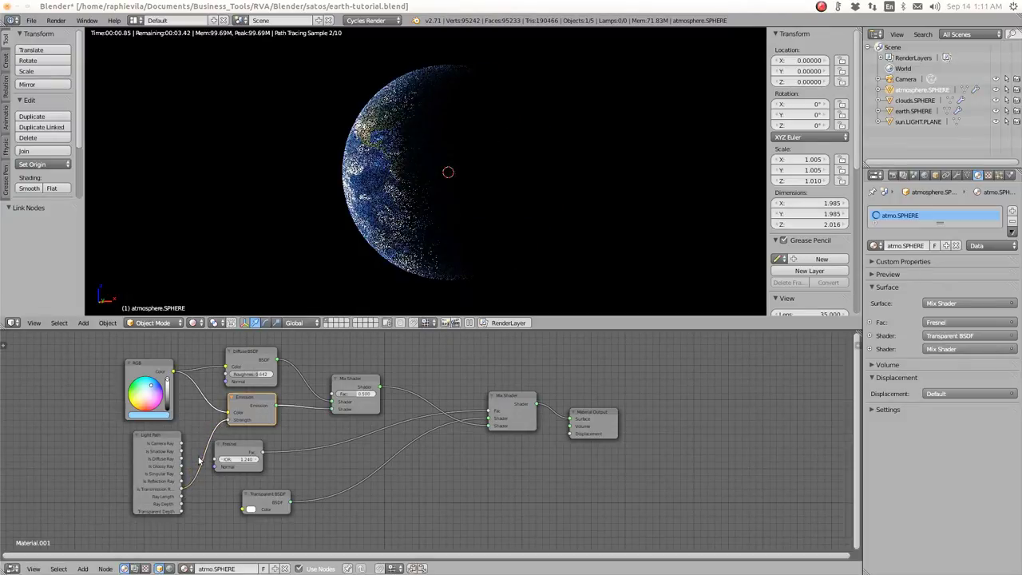
left_click_drag(171, 438, 145, 435)
left_click_drag(155, 508, 234, 423)
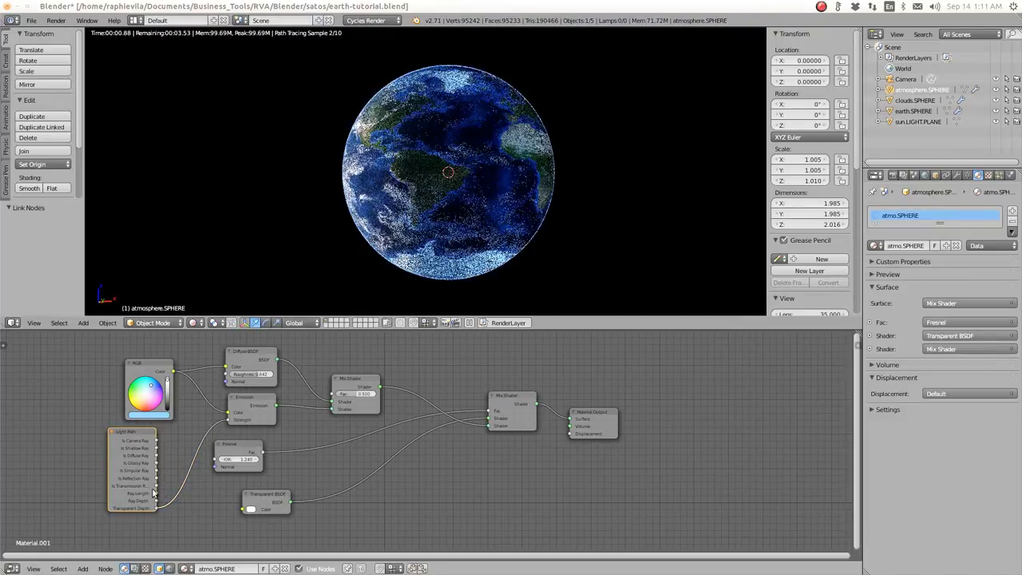
left_click_drag(157, 440, 228, 420)
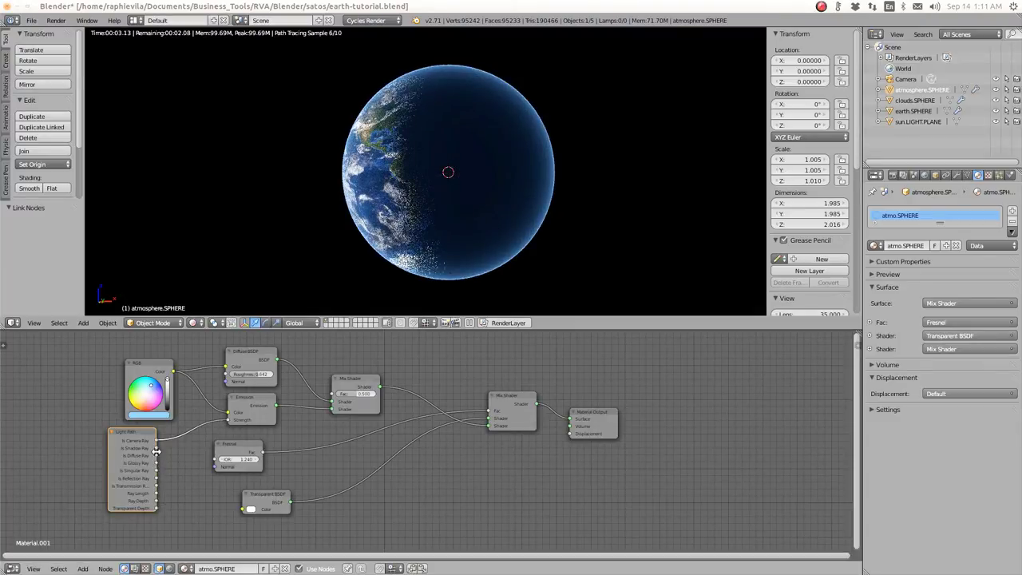
mouse_move(158, 448)
left_mouse_down()
mouse_move(230, 425)
mouse_move(167, 480)
mouse_move(154, 463)
mouse_move(174, 455)
mouse_move(158, 462)
left_mouse_up()
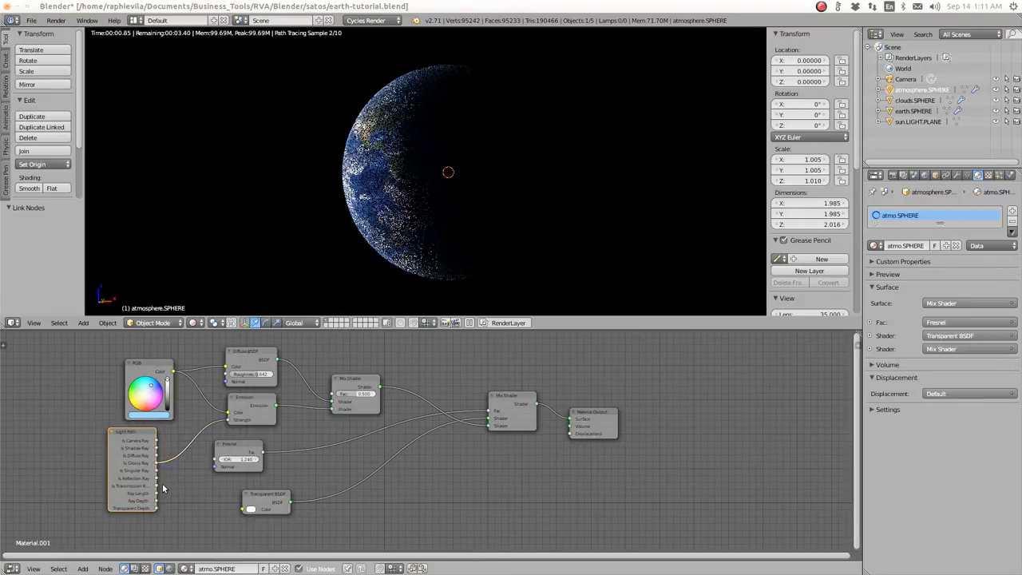
Step: Show the Blender splash screen and close it again
left_click(115, 22)
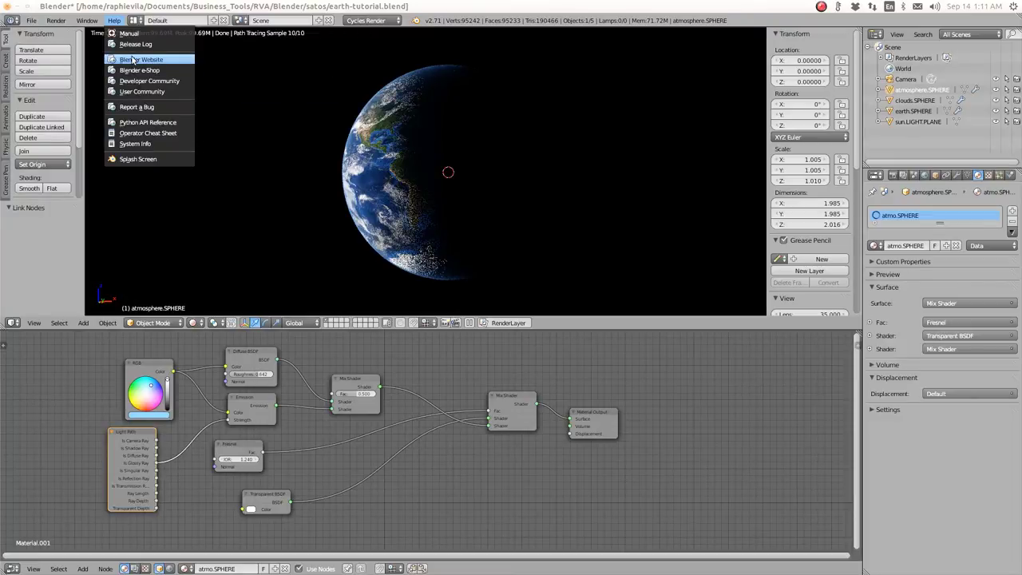
left_click(130, 160)
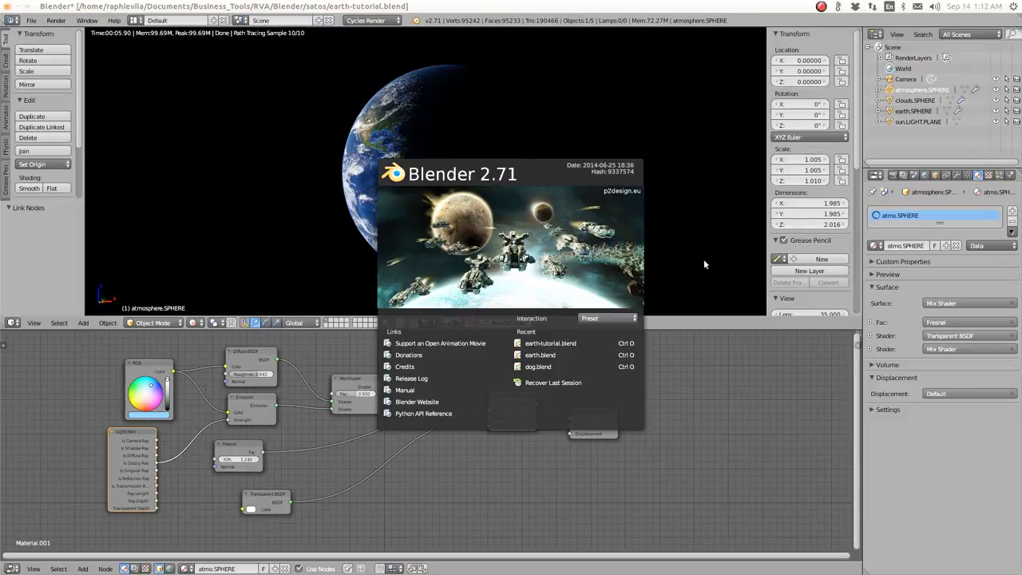
left_click(709, 390)
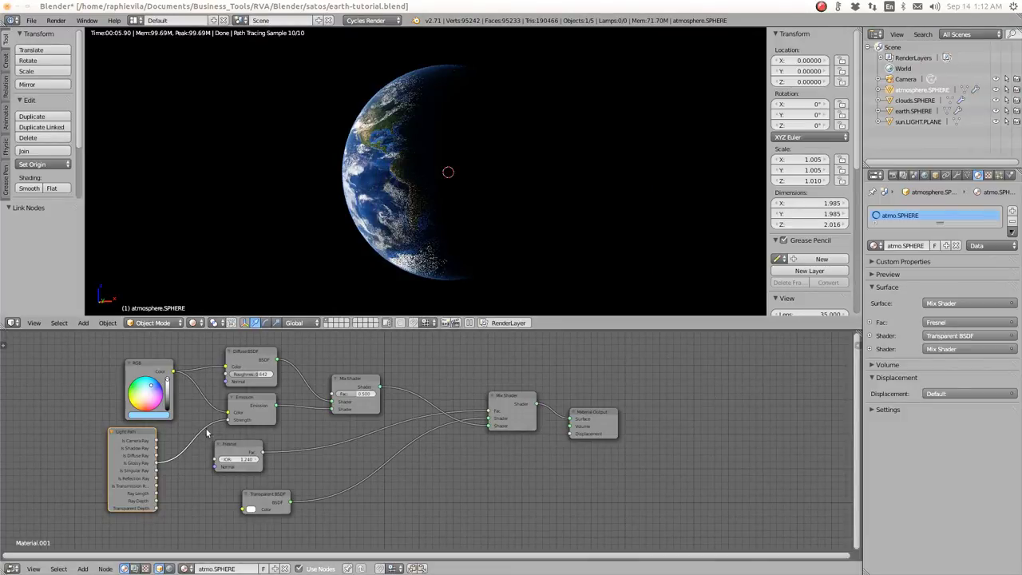
Step: Link the Light Path's Is Singular Ray output to the Emission strength after trying Is Transmission Ray, and inspect the rendered globe
left_click_drag(156, 484, 229, 419)
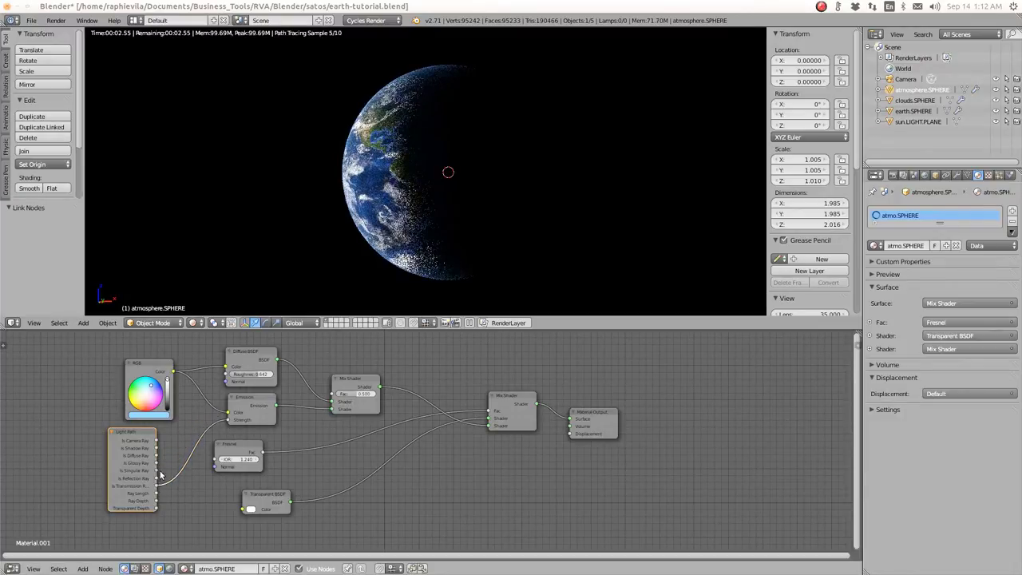
left_click_drag(156, 470, 229, 419)
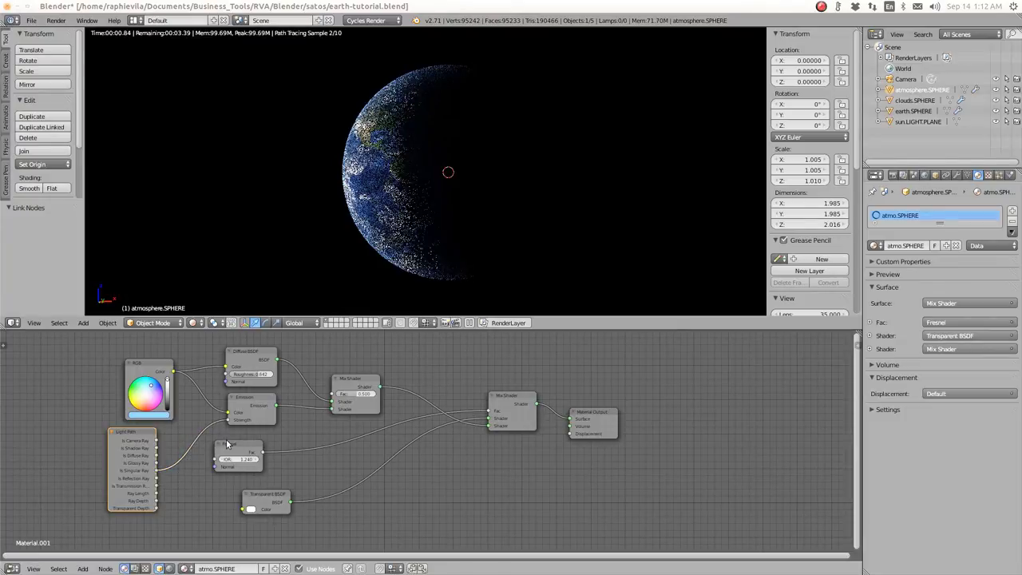
left_click(465, 172)
scroll(422, 178, "up", 2)
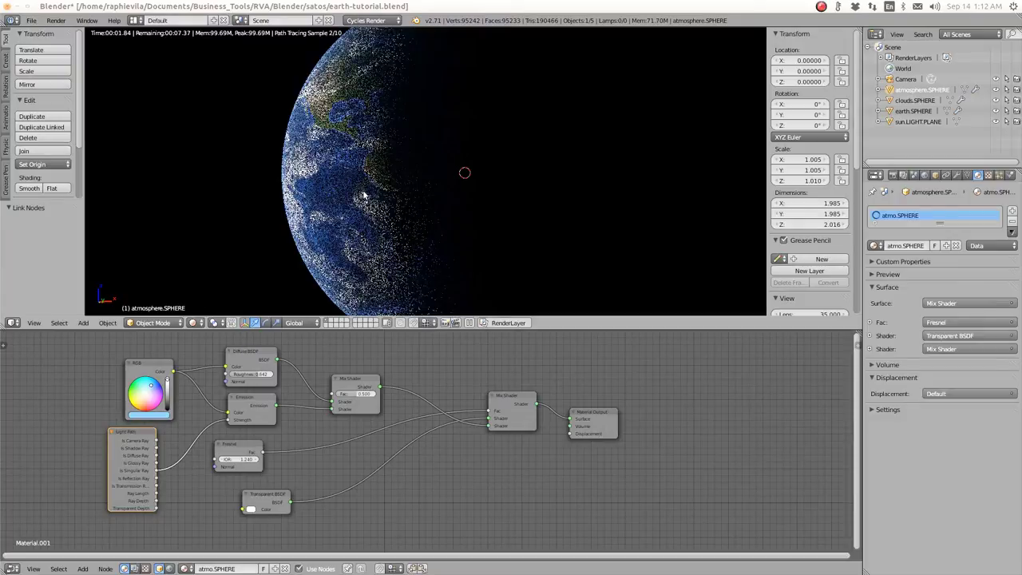
scroll(389, 213, "down", 5)
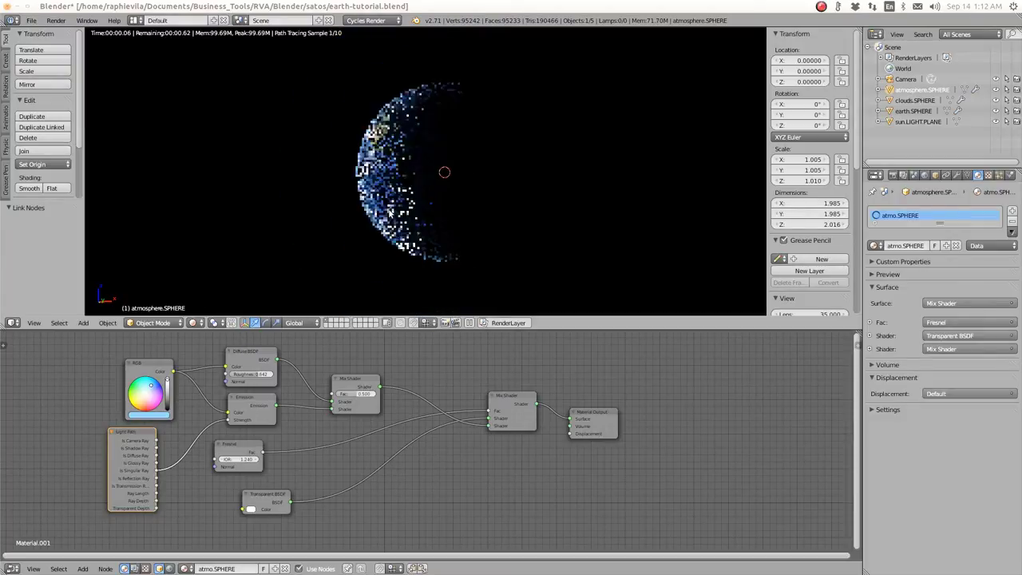
scroll(389, 213, "up", 1)
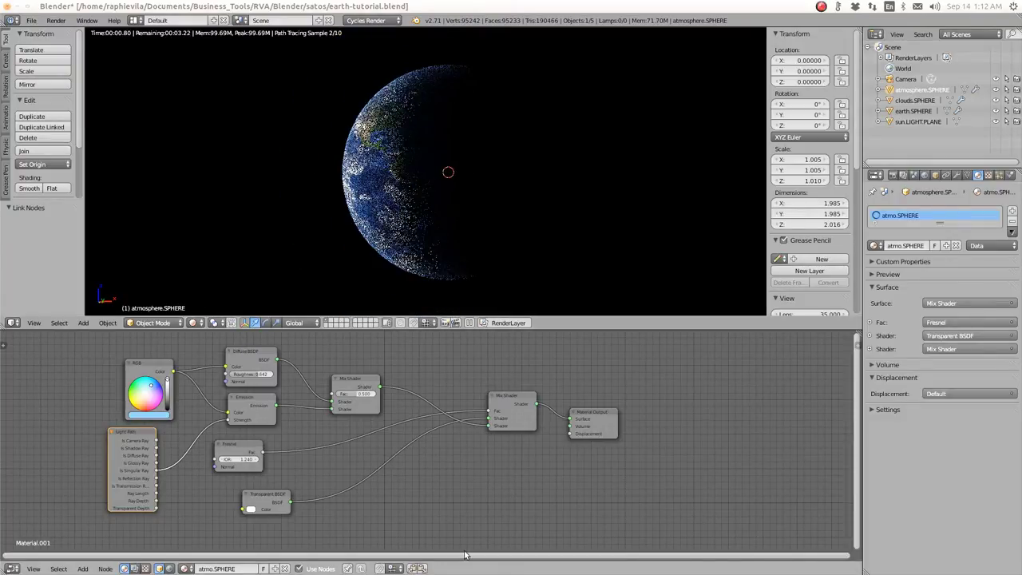
Step: Move the Fresnel and Transparent BSDF nodes beneath the Diffuse and Emission Mix Shader and save the file
left_click_drag(231, 445, 347, 425)
left_click_drag(251, 496, 338, 467)
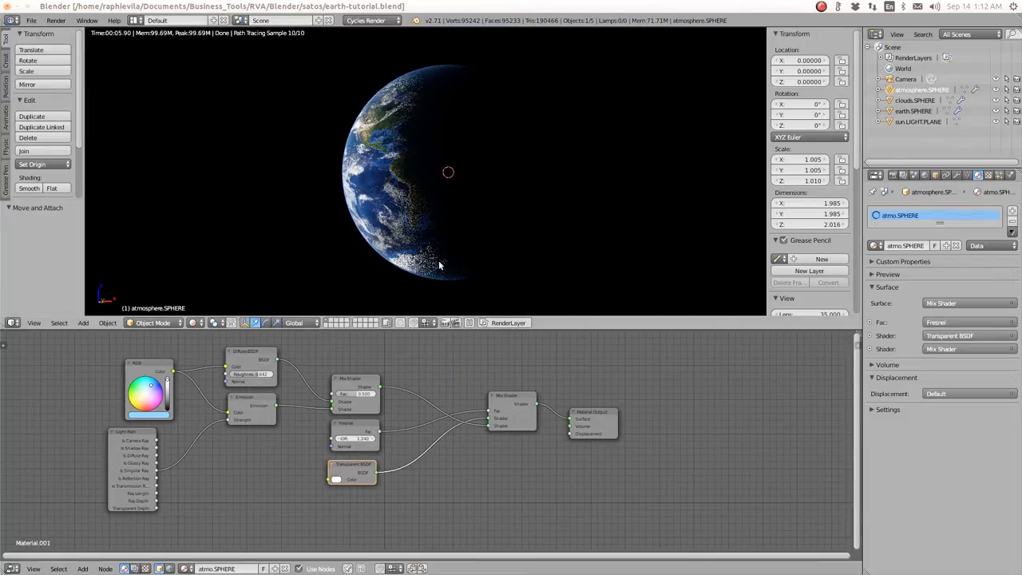
scroll(435, 272, "down", 3)
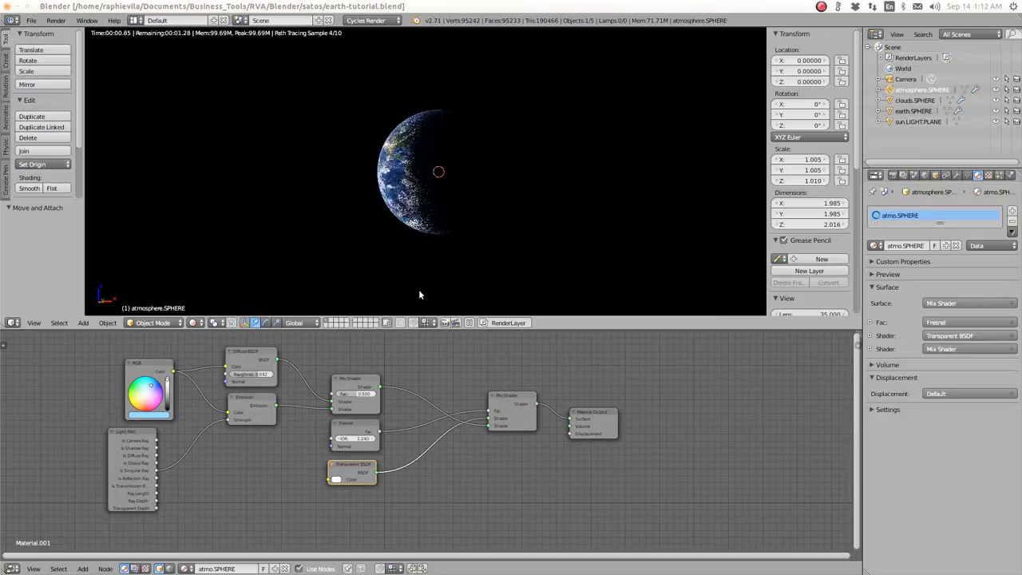
Step: Switch the viewport to Solid shading and add a mesh plane at the scene origin
left_click(192, 322)
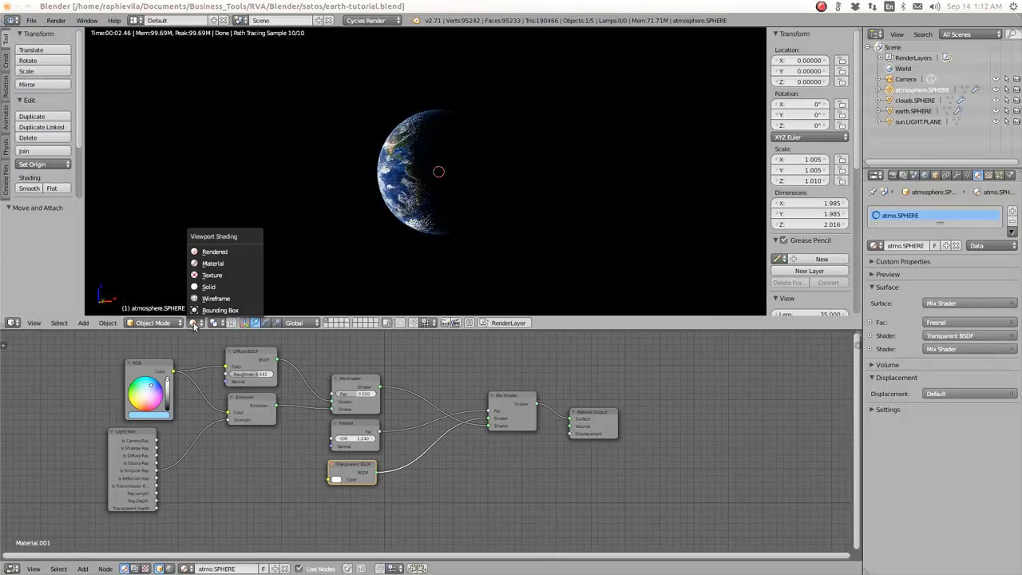
left_click(206, 285)
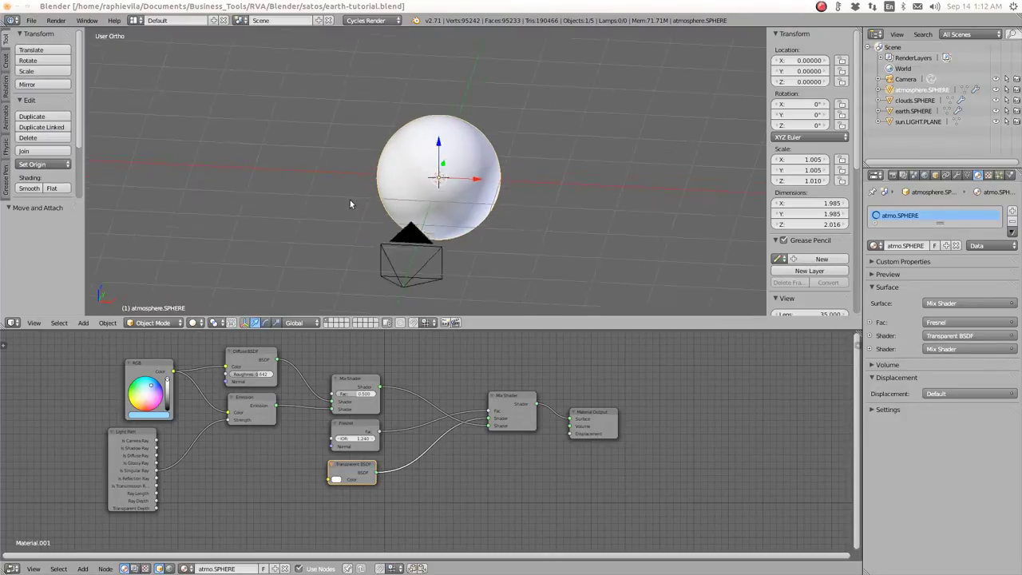
middle_click_drag(350, 200, 416, 196)
scroll(416, 194, "up", 4)
scroll(401, 223, "down", 3)
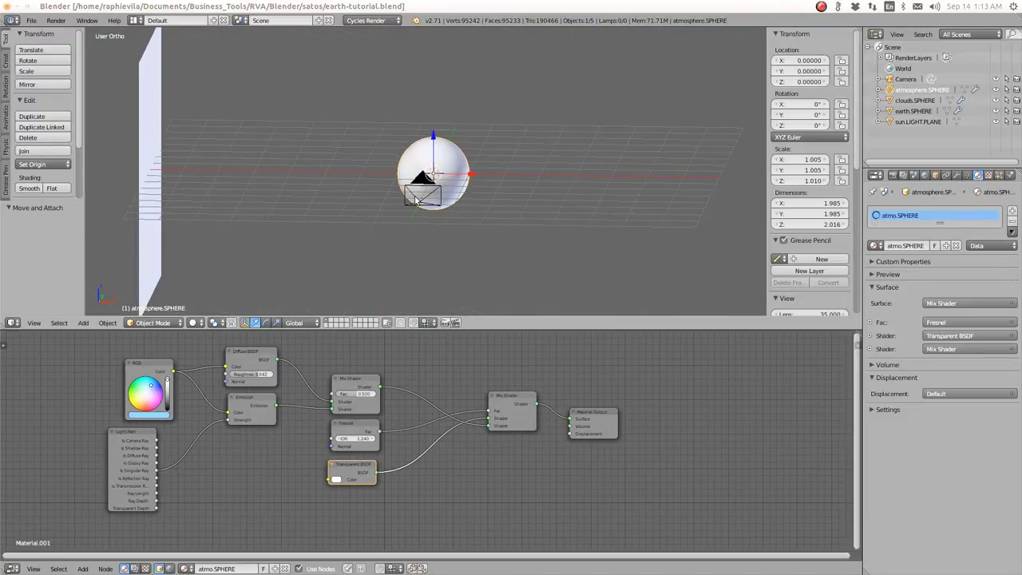
key("shift+a")
mouse_move(415, 199)
left_click(448, 200)
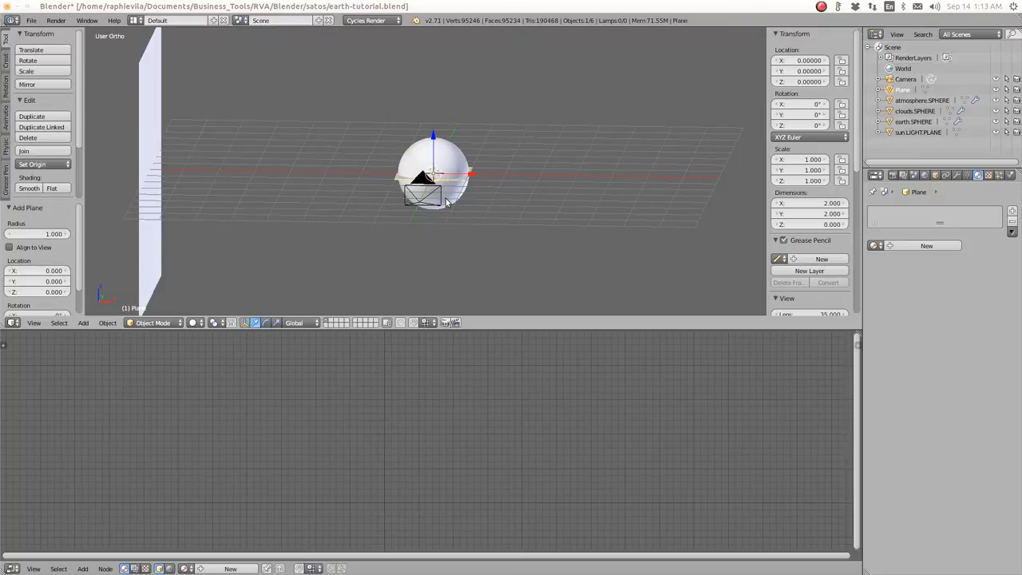
Step: Scale the plane up to about 2.65 and move it about 5.3 along Y, behind the globe
key("s")
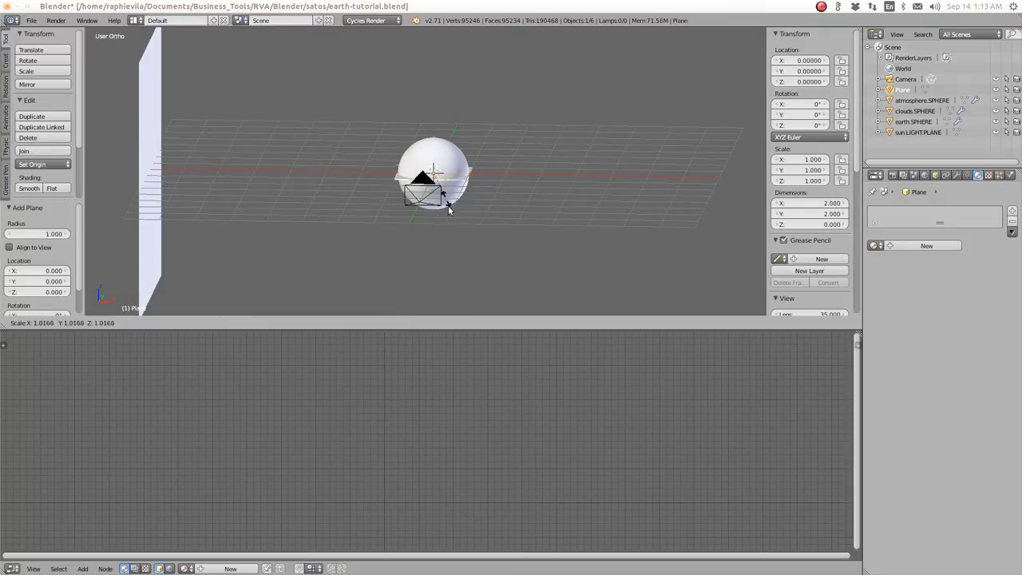
left_click(480, 236)
middle_click_drag(480, 236, 348, 262)
left_click_drag(454, 186, 627, 213)
middle_click_drag(628, 213, 588, 259)
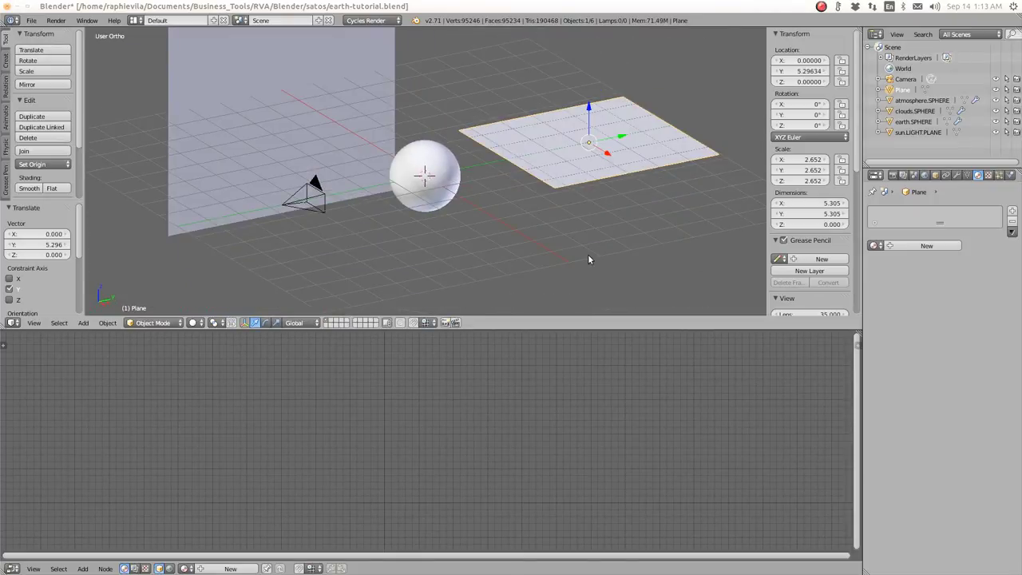
Step: Rotate the plane 90° about the global X axis so it stands upright behind the globe
key("r")
type("x")
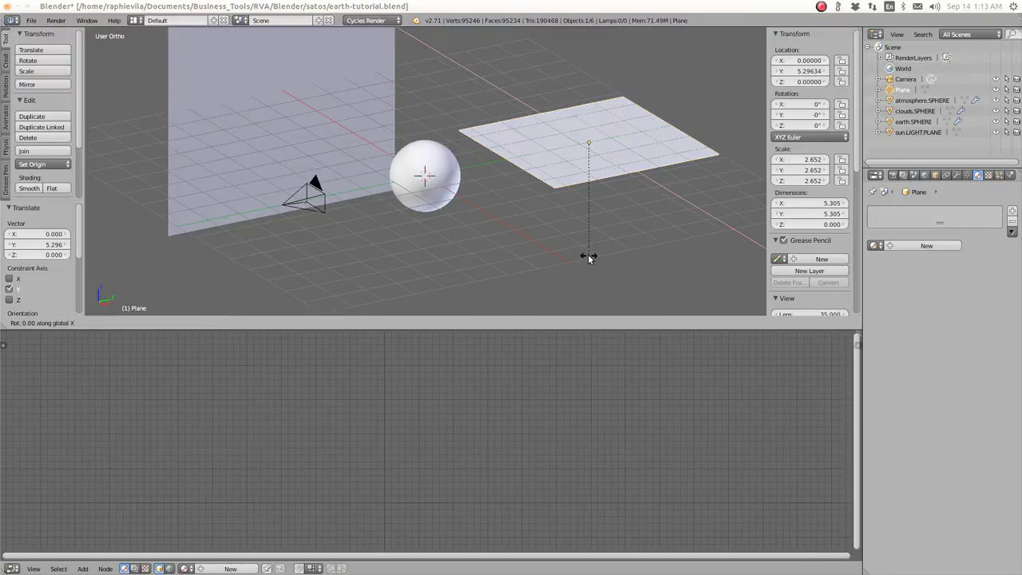
type("90")
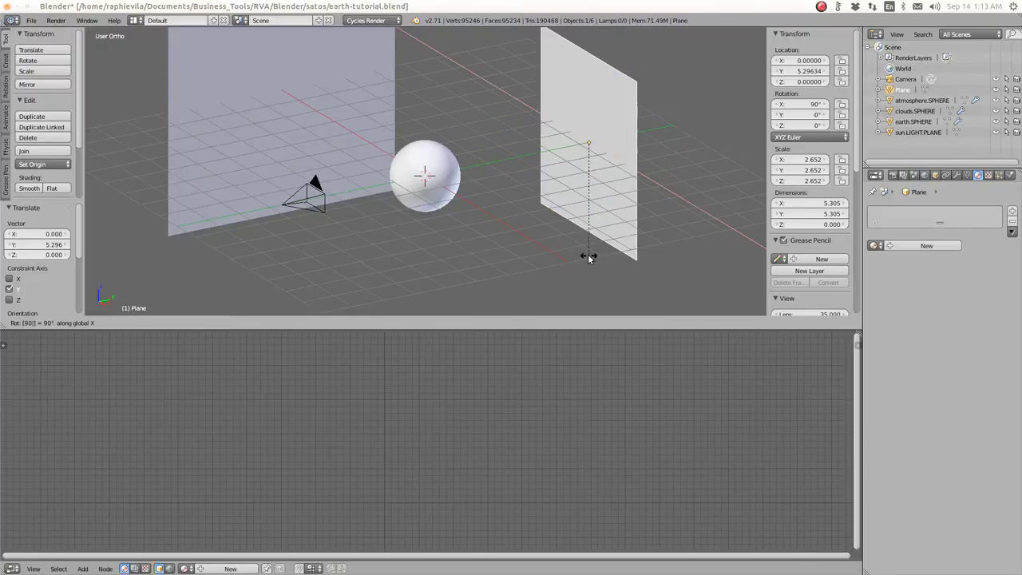
key("Return")
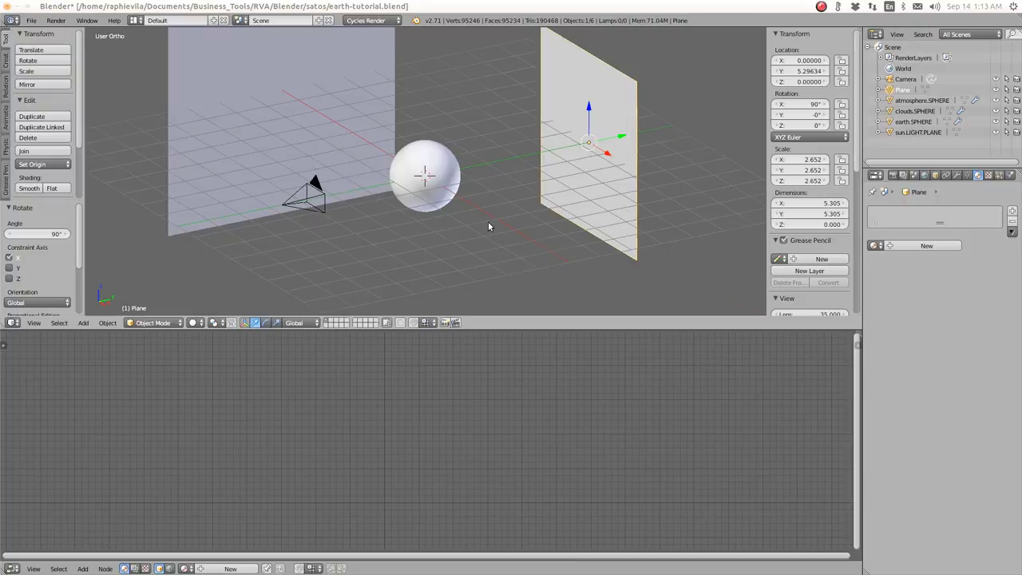
Step: In camera view, stretch the plane along X by about 1.84 so it spans the frame's full width
key("KP_0")
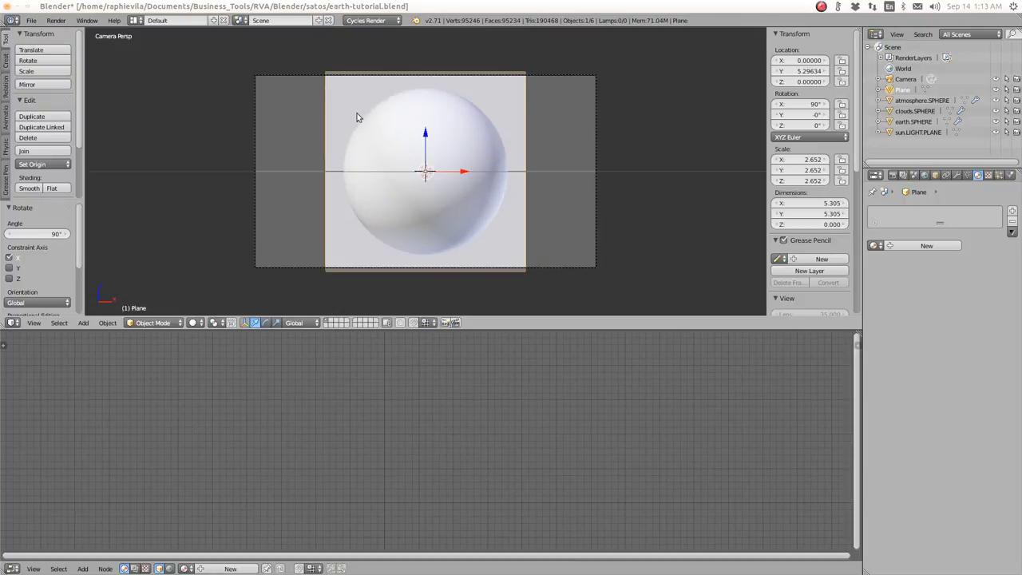
key("s")
key("x")
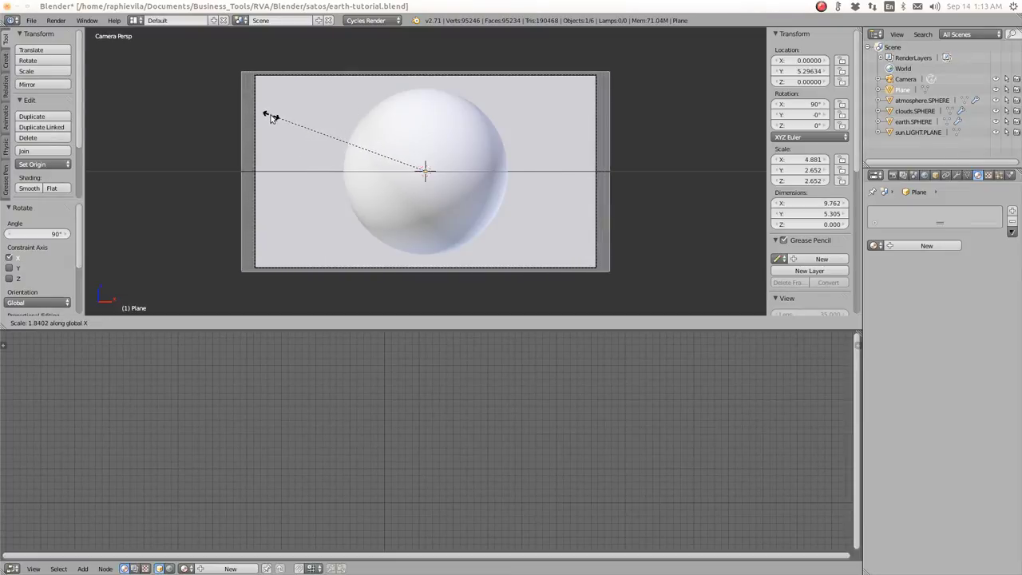
left_click(271, 118)
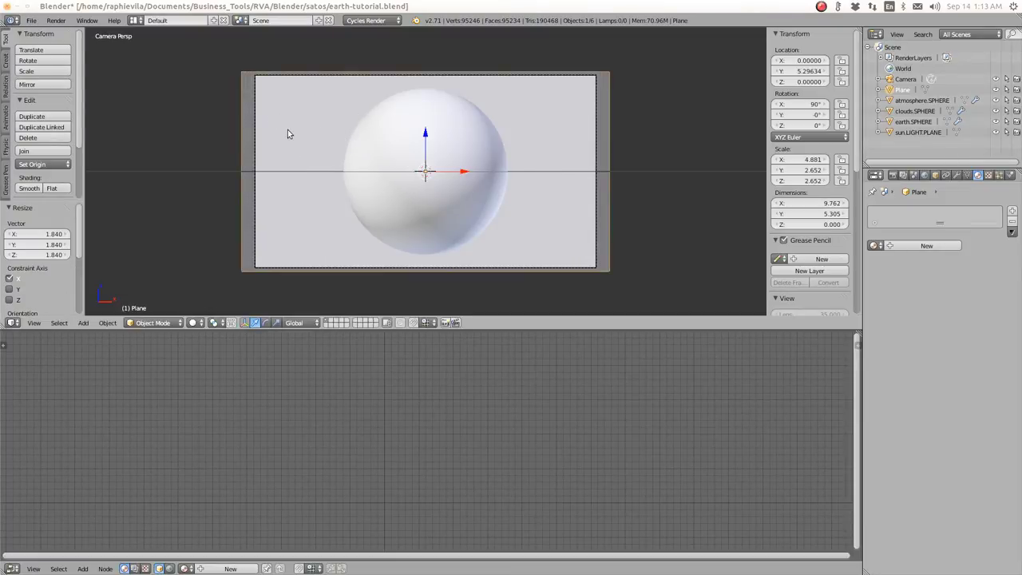
key("s")
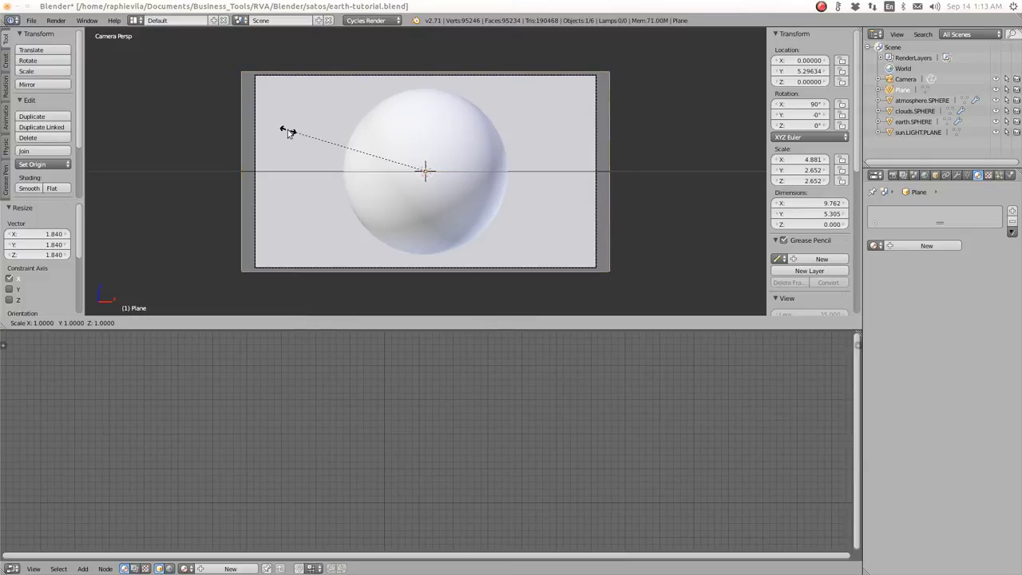
key("y")
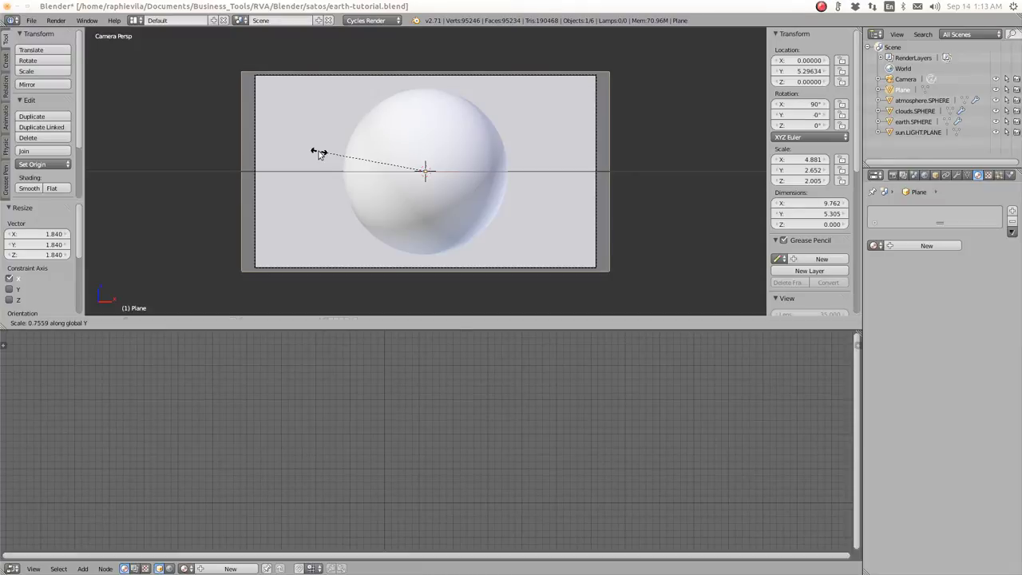
key("Escape")
key("s")
key("y")
key("Escape")
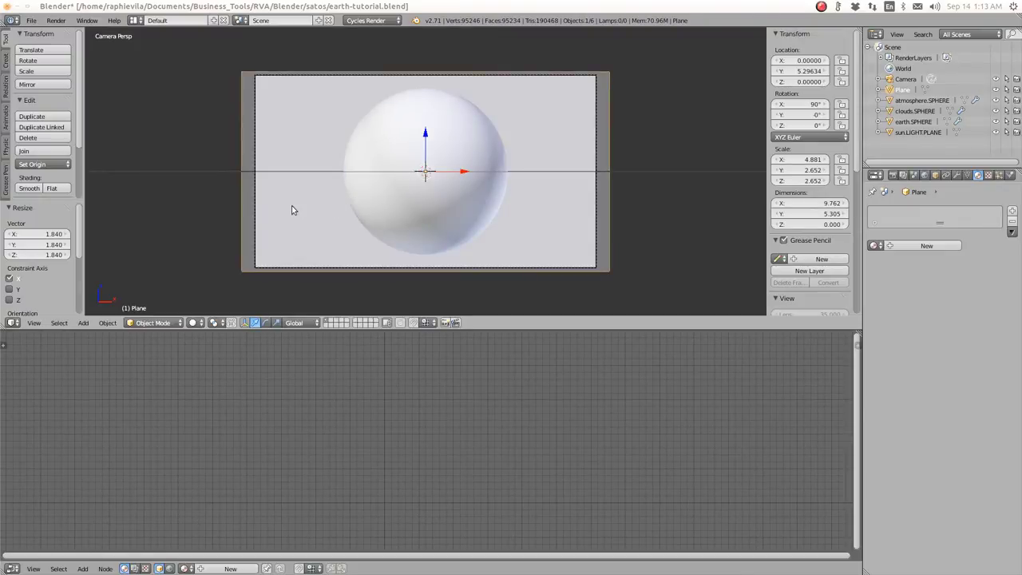
Step: Stretch the plane along global Z by about 1.088 so it extends past the camera frame's height
key("s")
key("z")
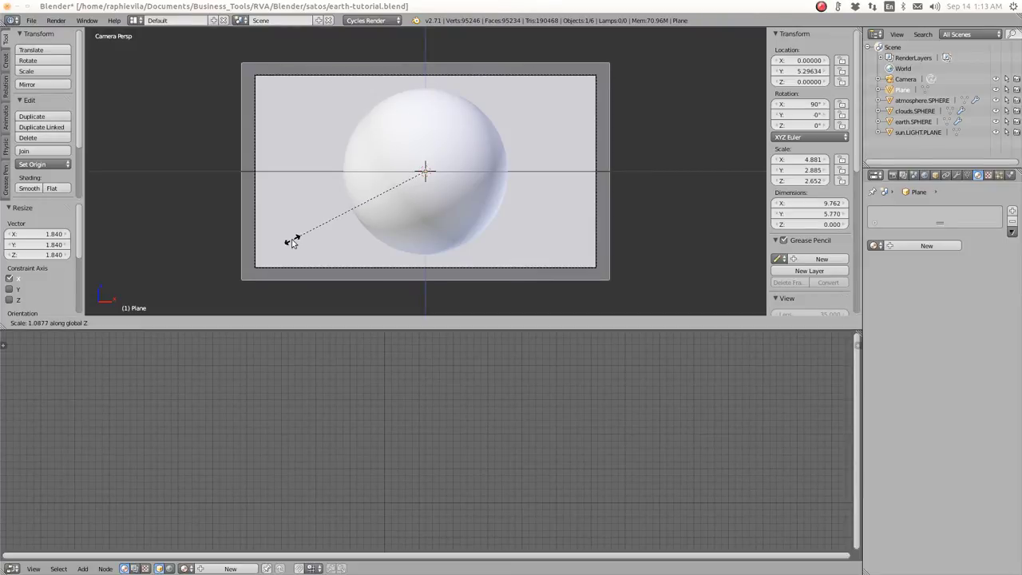
left_click(291, 242)
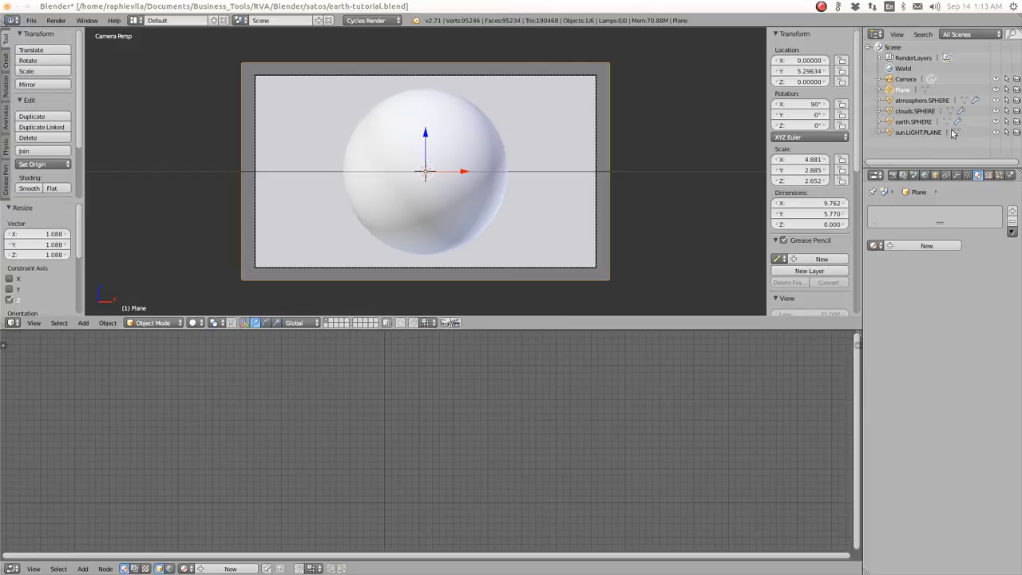
Step: Rename the background plane as space.PLANE
double_click(903, 89)
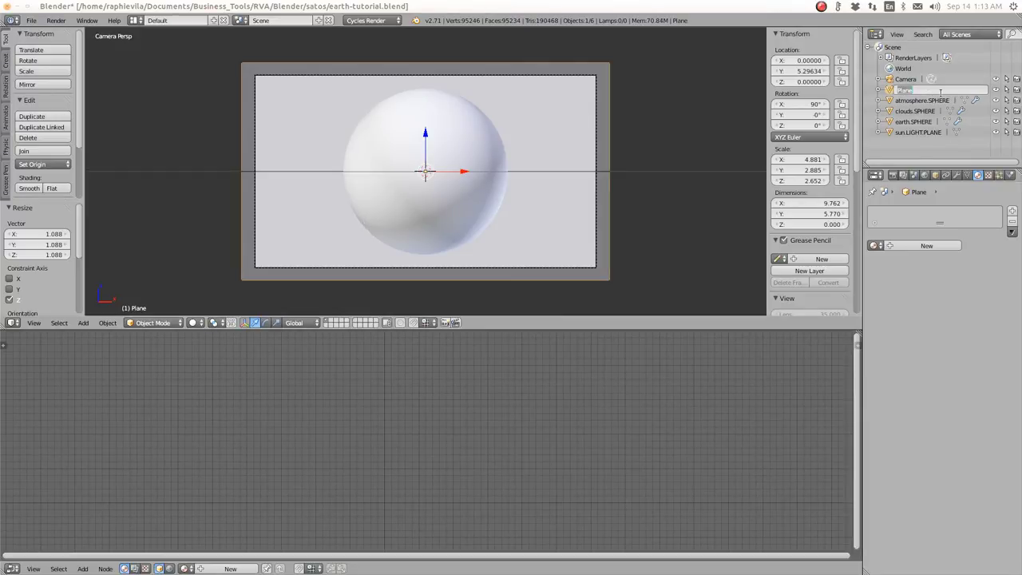
key("BackSpace")
type("space.PLANE")
key("Return")
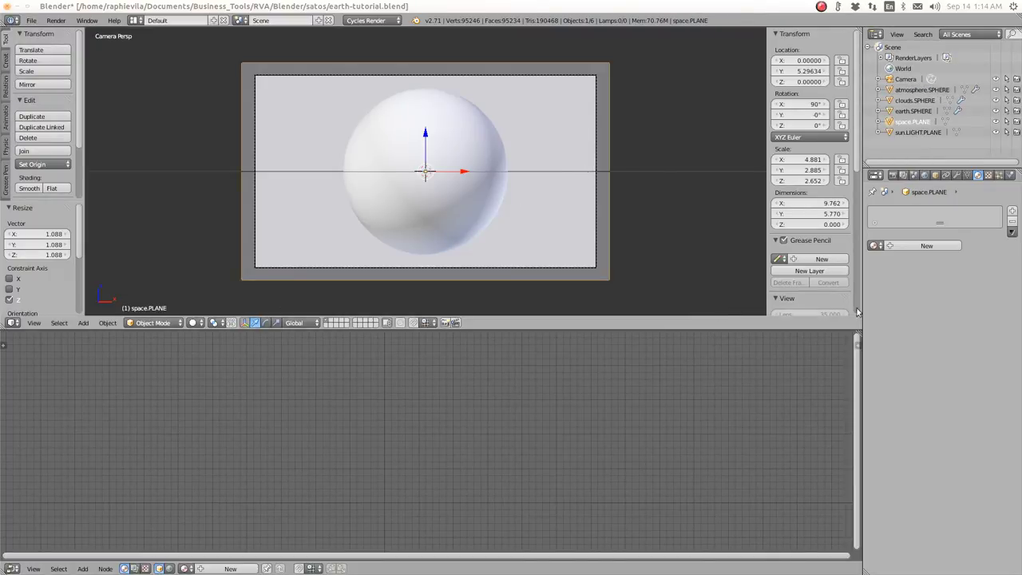
Step: Create a new material for the background plane and name it space
left_click(926, 245)
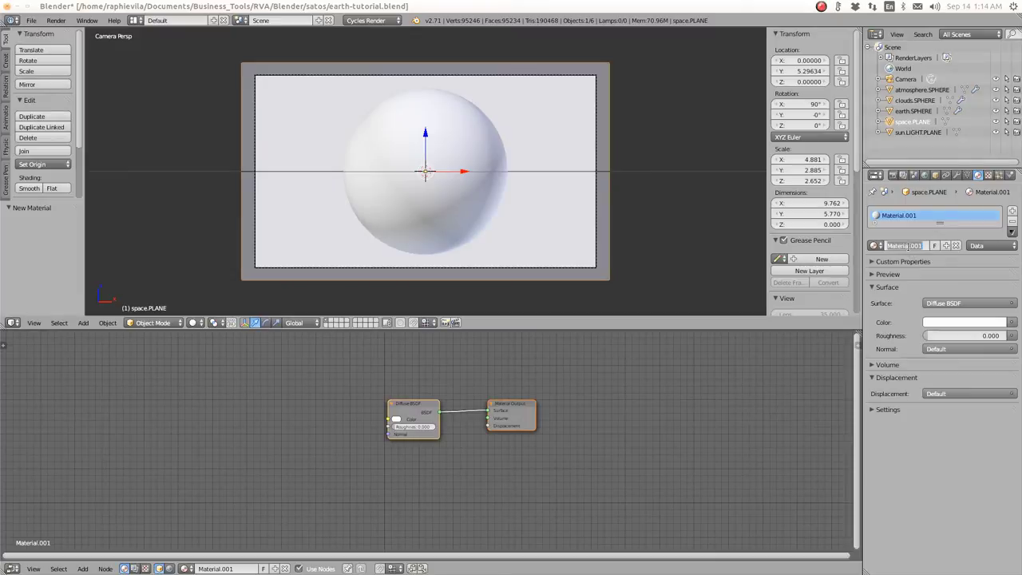
key("BackSpace")
type("space")
key("Return")
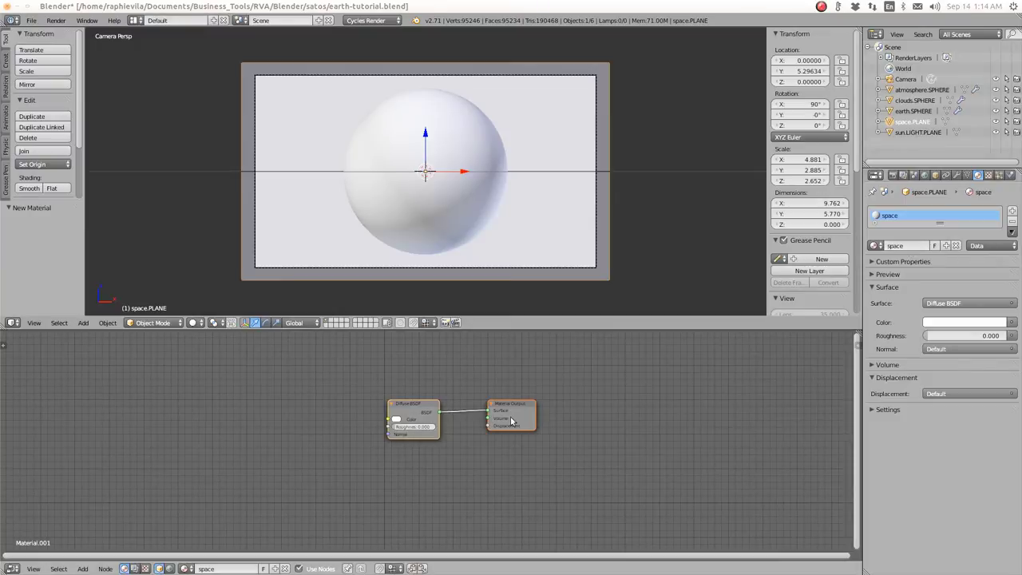
Step: Shift the Diffuse BSDF and Material Output nodes over to free space for texture nodes before them
left_click_drag(413, 409, 419, 388)
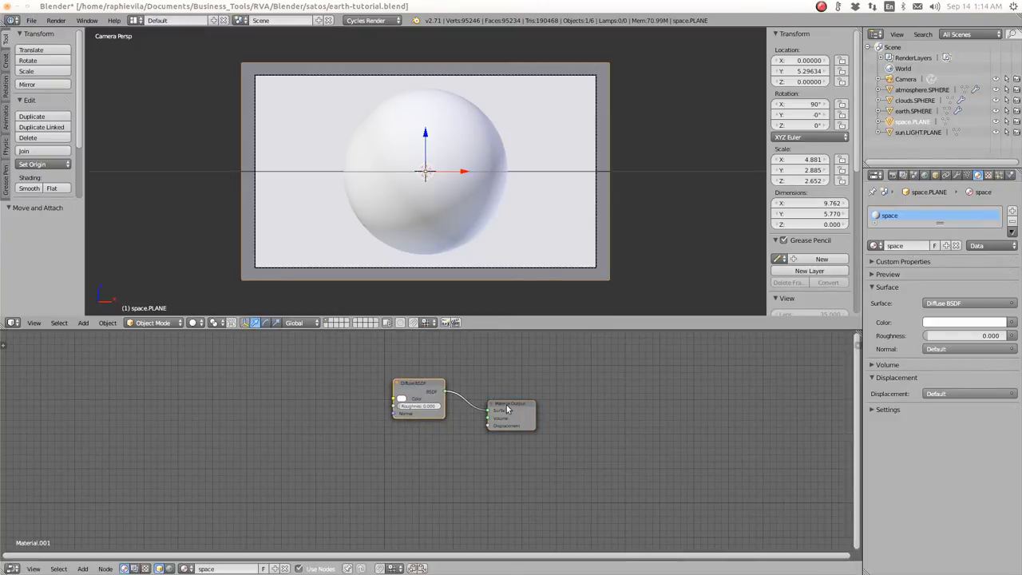
left_click_drag(511, 409, 607, 404)
left_click_drag(425, 399, 552, 403)
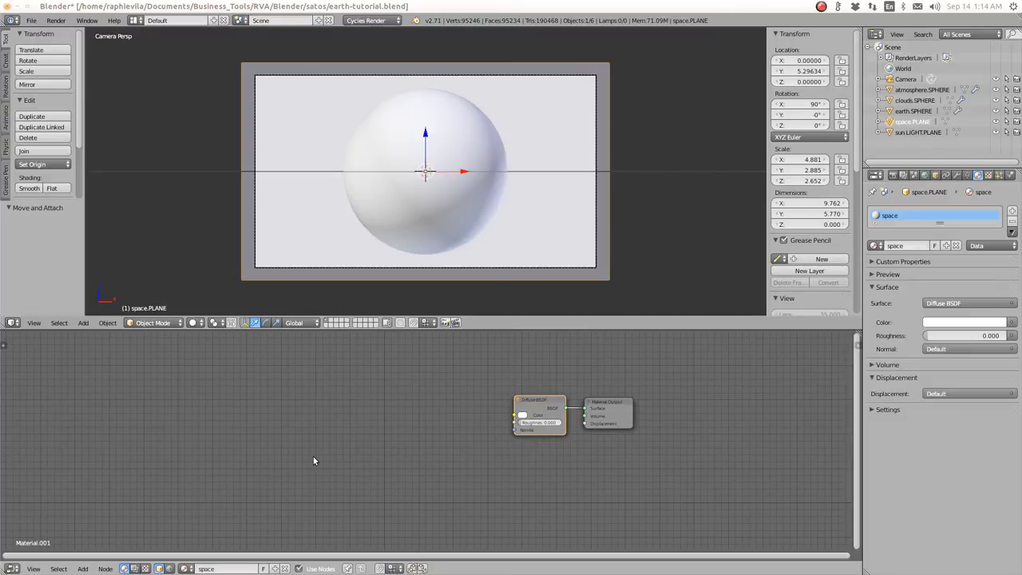
Step: Add an Image Texture node ahead of the Diffuse BSDF in the space material
key("shift+a")
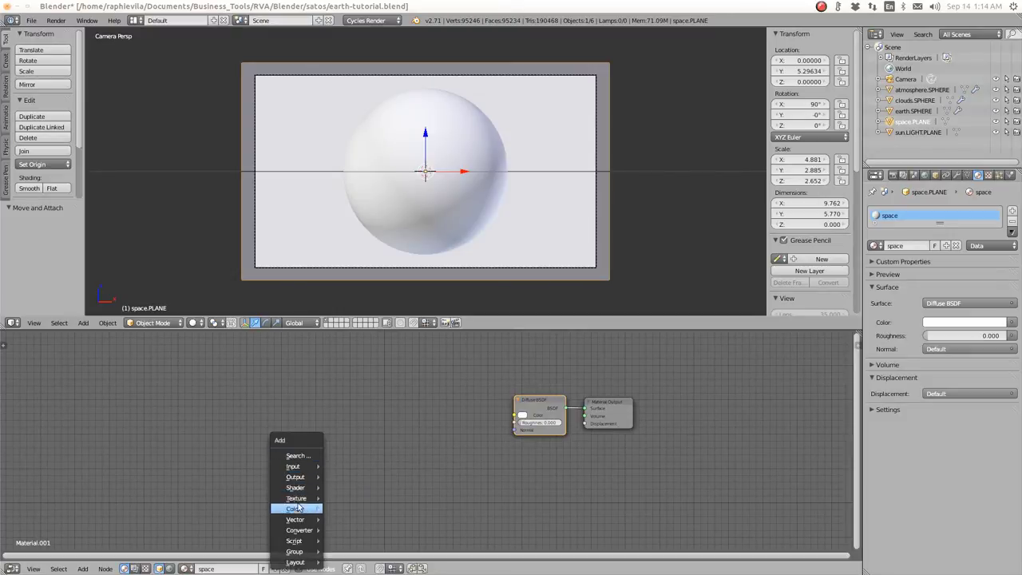
mouse_move(297, 500)
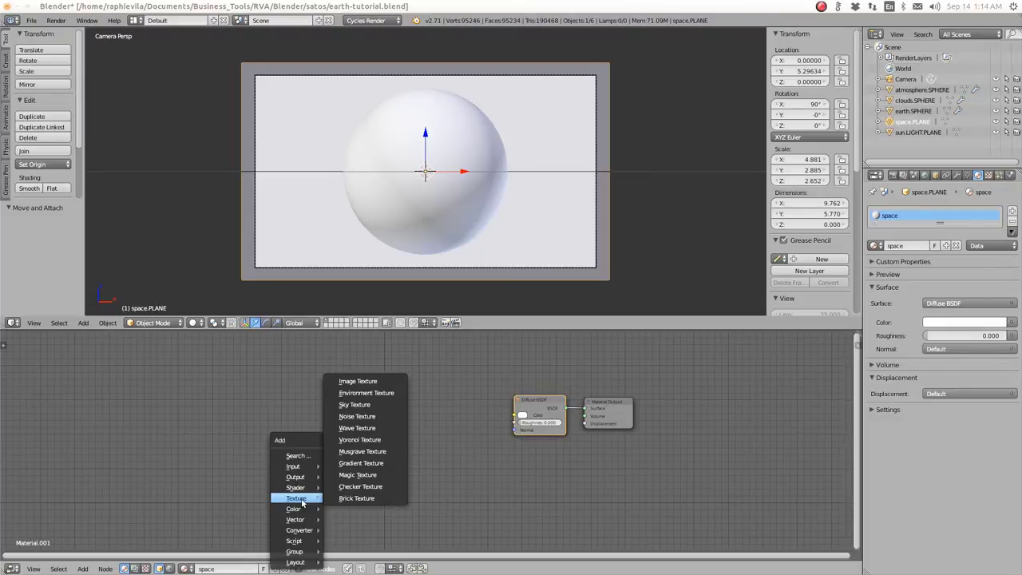
left_click(357, 381)
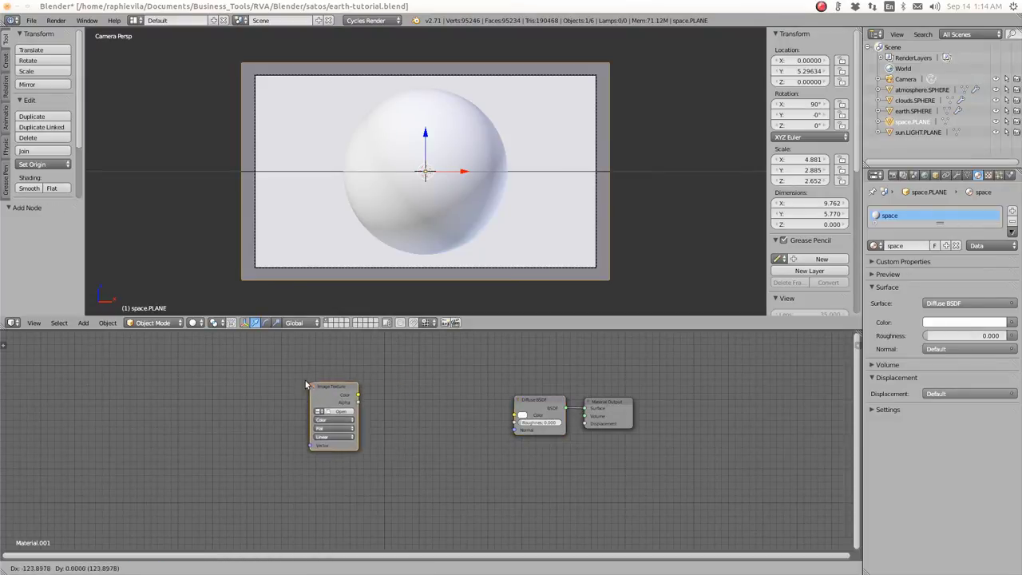
left_click(319, 391)
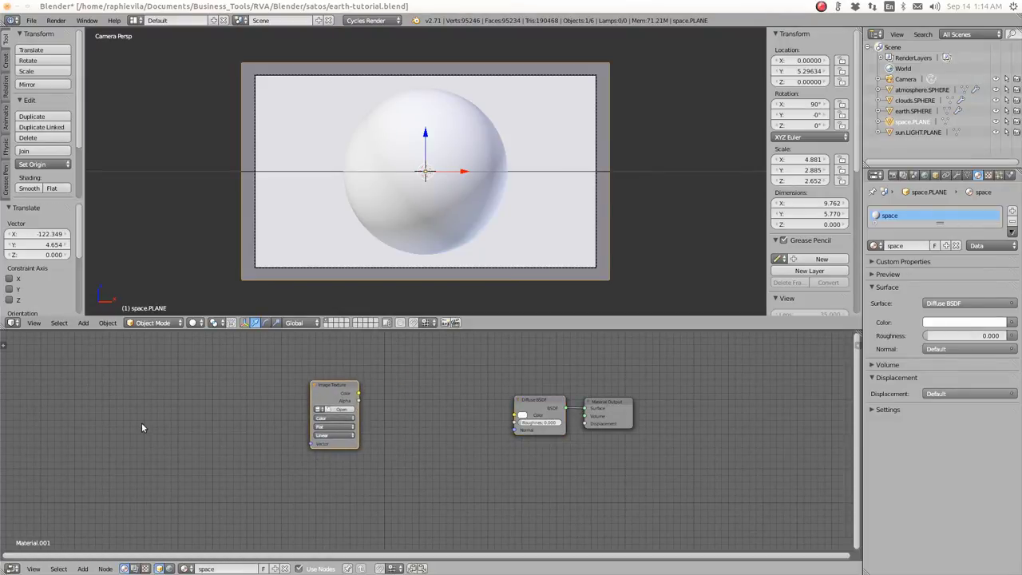
Step: Add a Texture Coordinate node ahead of the Image Texture and line the two nodes up
key("shift+a")
mouse_move(142, 425)
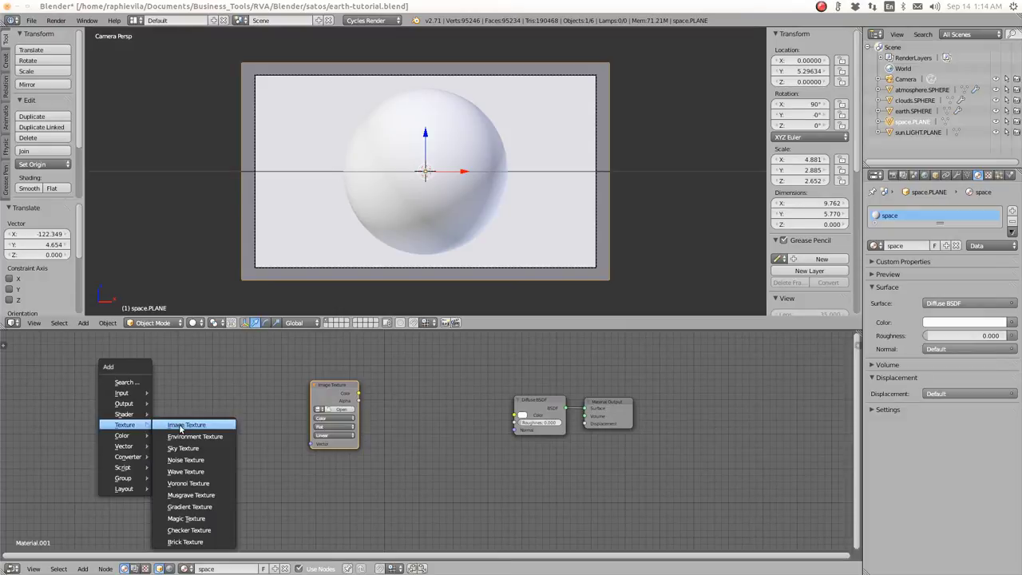
mouse_move(127, 397)
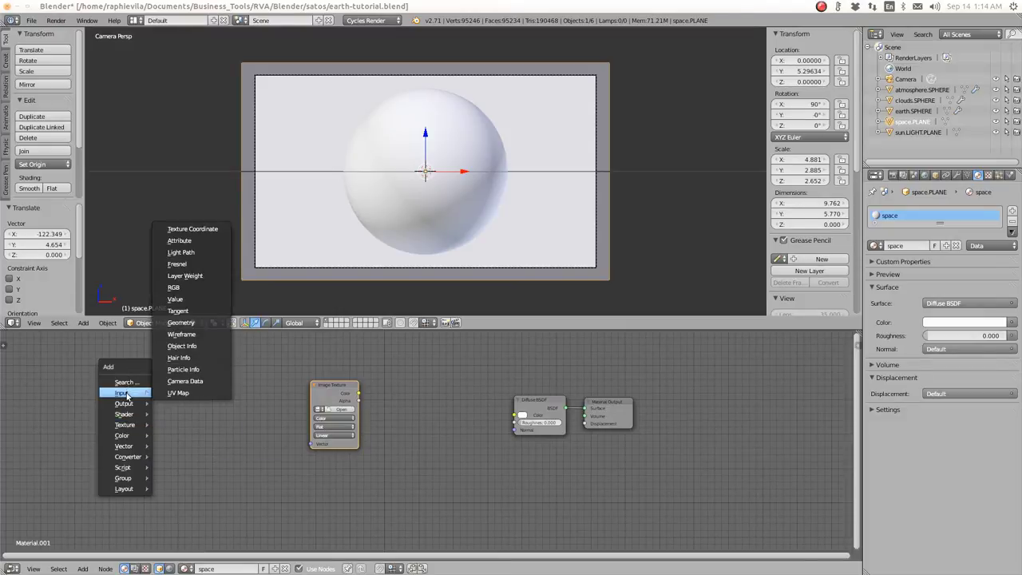
left_click(191, 229)
left_click(114, 392)
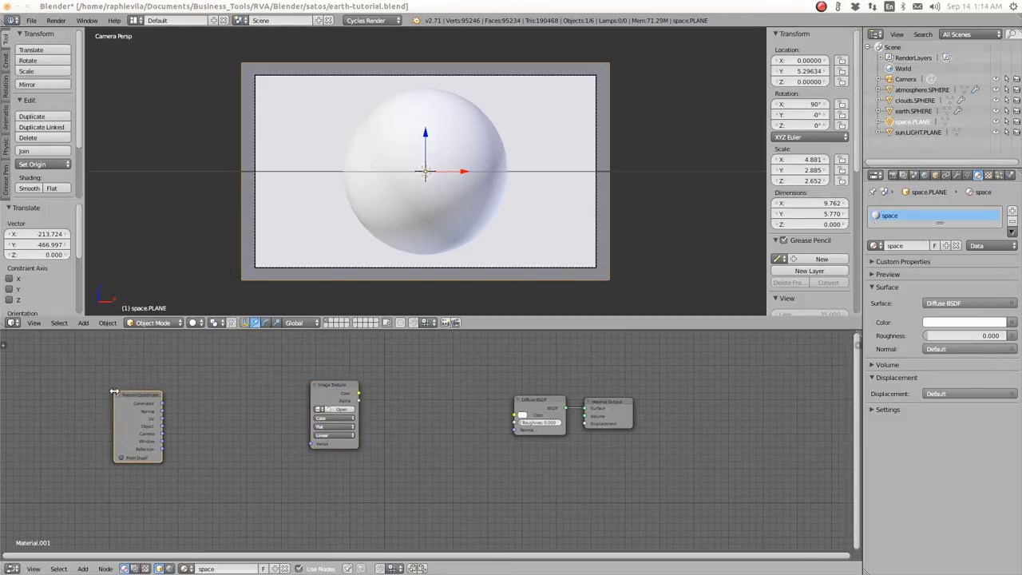
left_click_drag(332, 391, 313, 404)
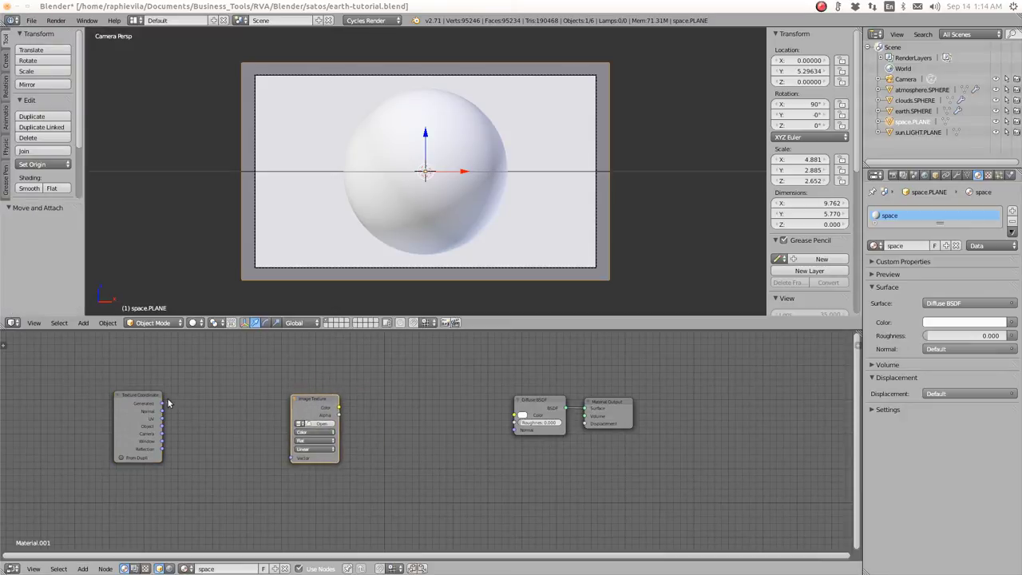
Step: Link the Texture Coordinate's Generated output to the Image Texture's Vector input and space both nodes apart, leaving a gap between them
left_click_drag(161, 408, 292, 457)
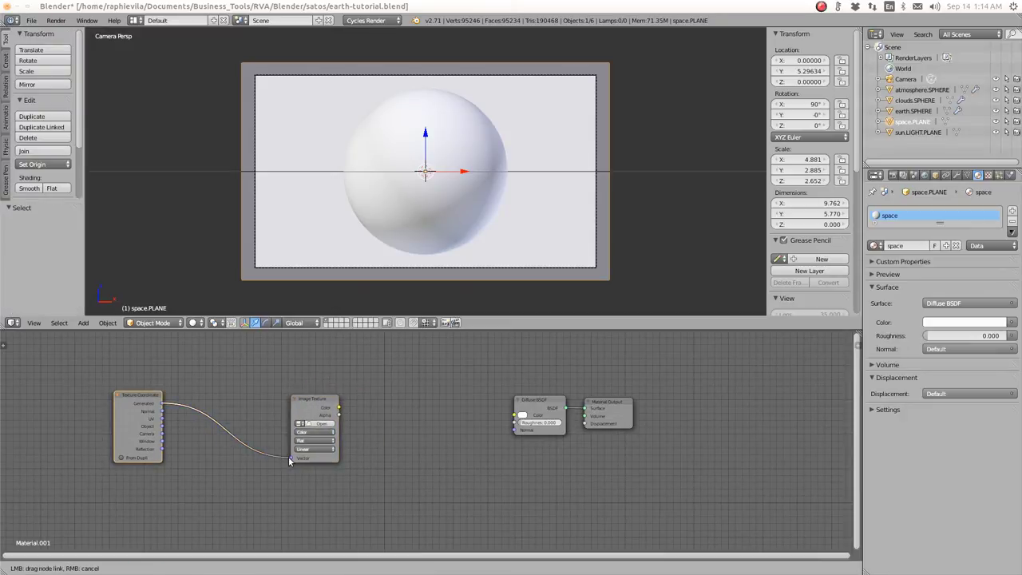
left_click(306, 398)
left_click_drag(306, 398, 284, 399)
left_click_drag(127, 398, 191, 391)
left_click_drag(278, 398, 433, 393)
left_click_drag(208, 397, 190, 391)
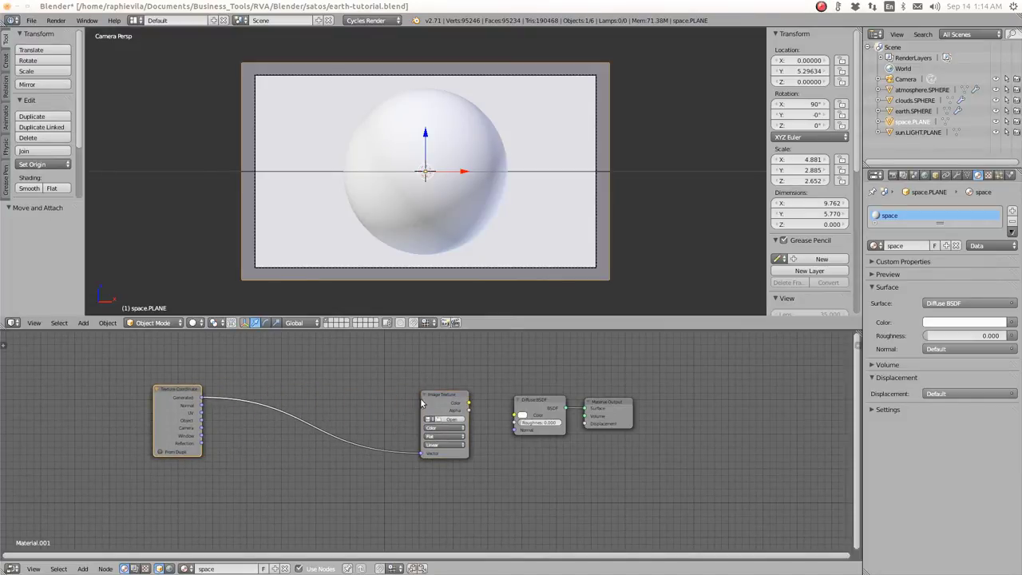
left_click(427, 401)
left_click_drag(428, 402, 387, 401)
Step: Insert a Mapping node between the Texture Coordinate and Image Texture nodes, and link the Image Texture's Color output to the Diffuse BSDF's Color input
key("shift+a")
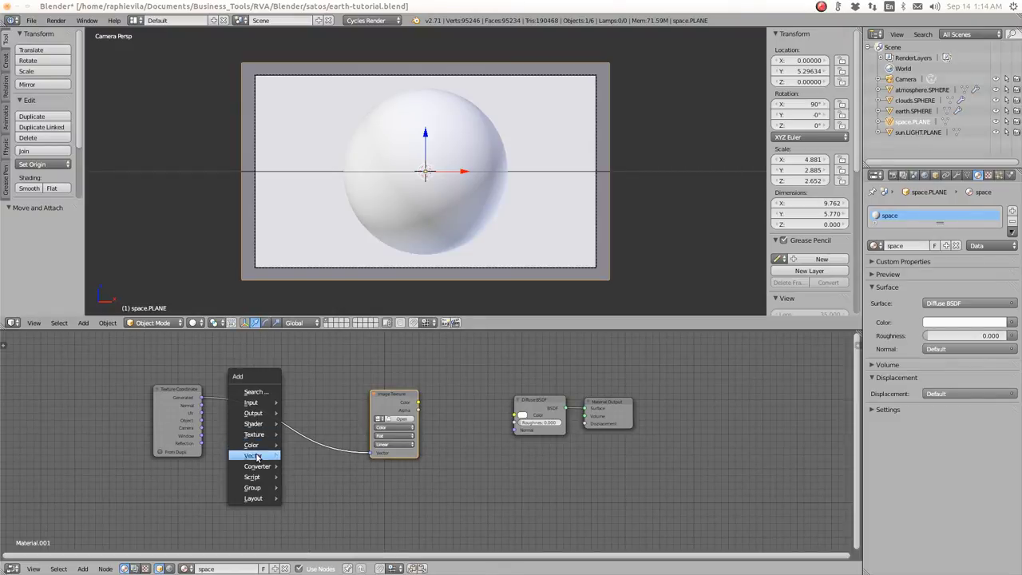
mouse_move(254, 455)
left_click(302, 456)
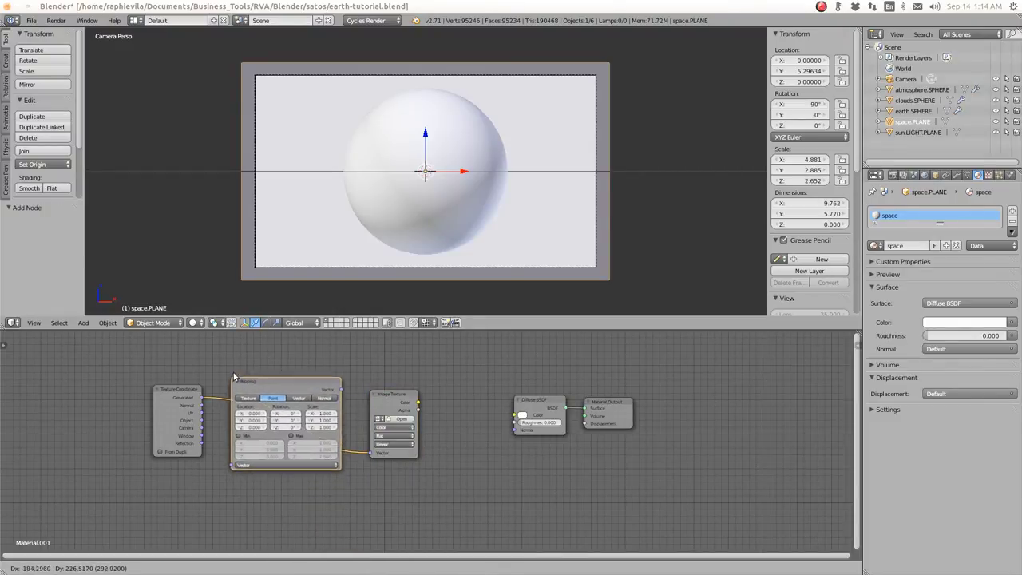
left_click(244, 365)
left_click_drag(417, 403, 515, 418)
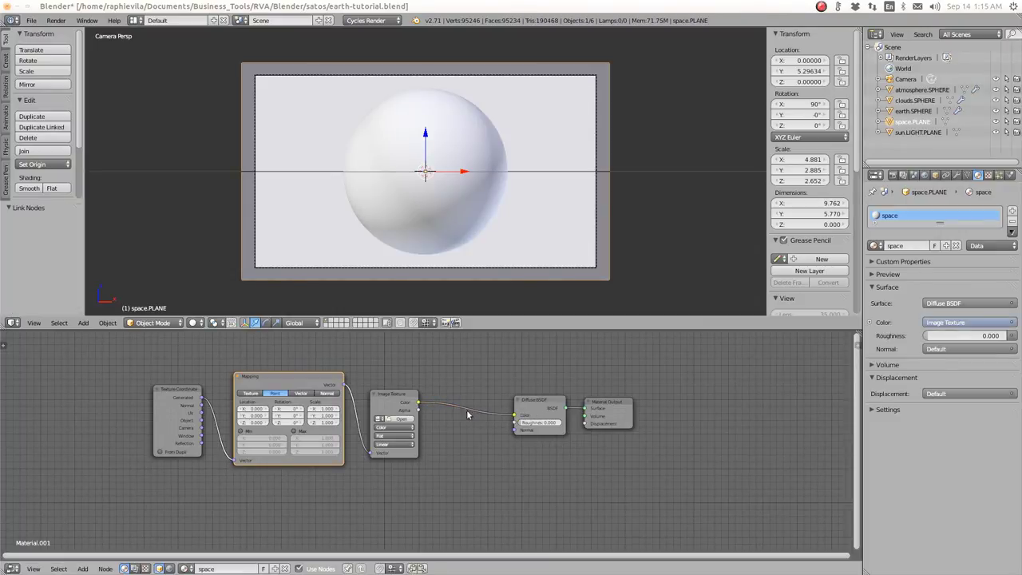
left_click_drag(390, 402, 405, 408)
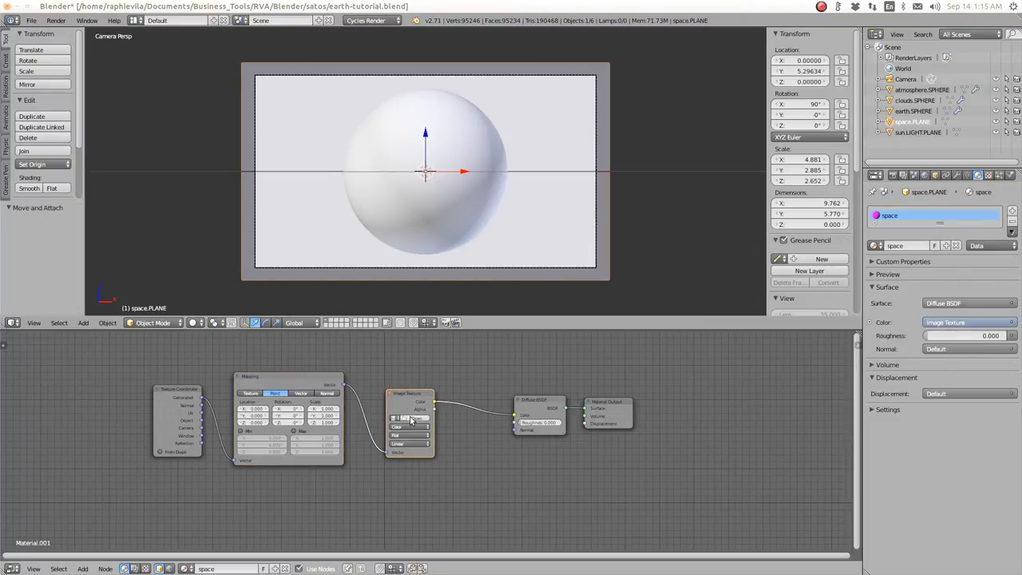
Step: Try the Material and Texture shading modes in the camera viewport
left_click(193, 323)
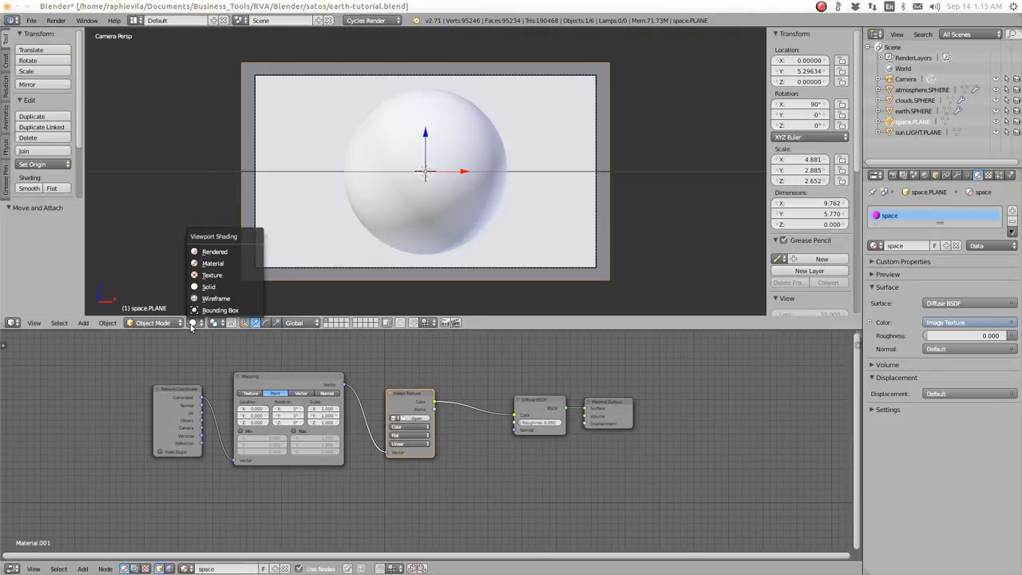
left_click(203, 263)
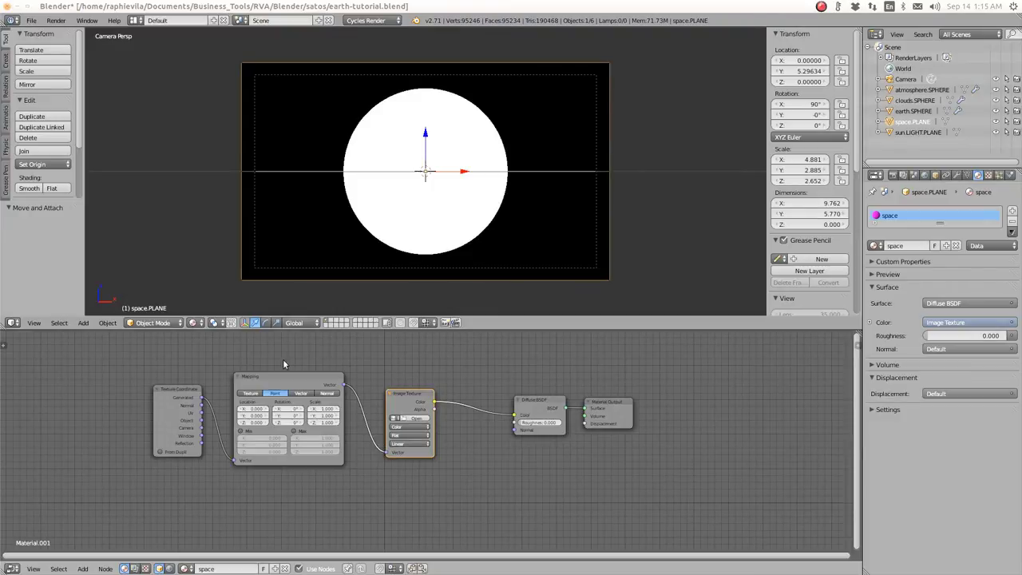
left_click(193, 323)
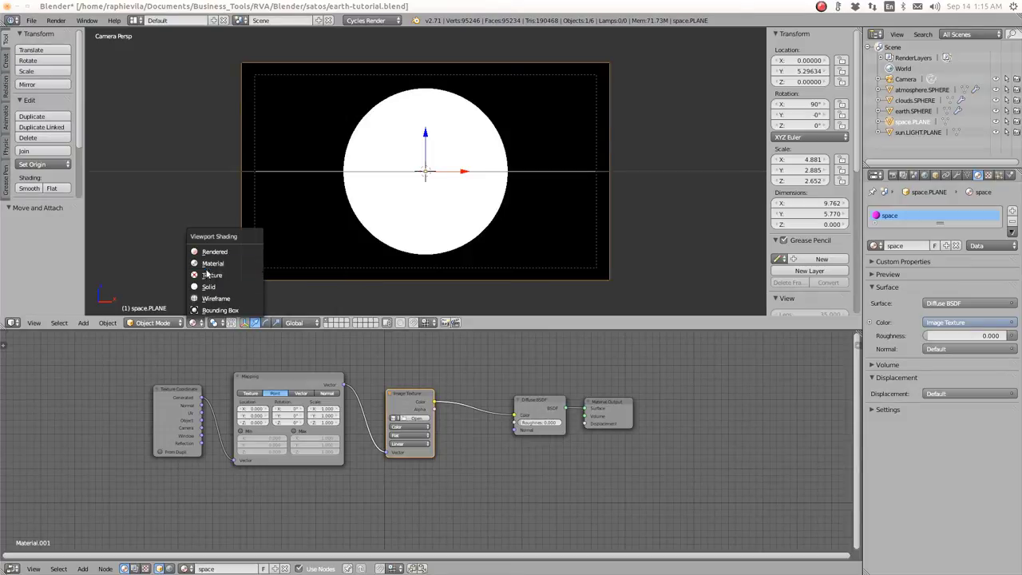
left_click(206, 275)
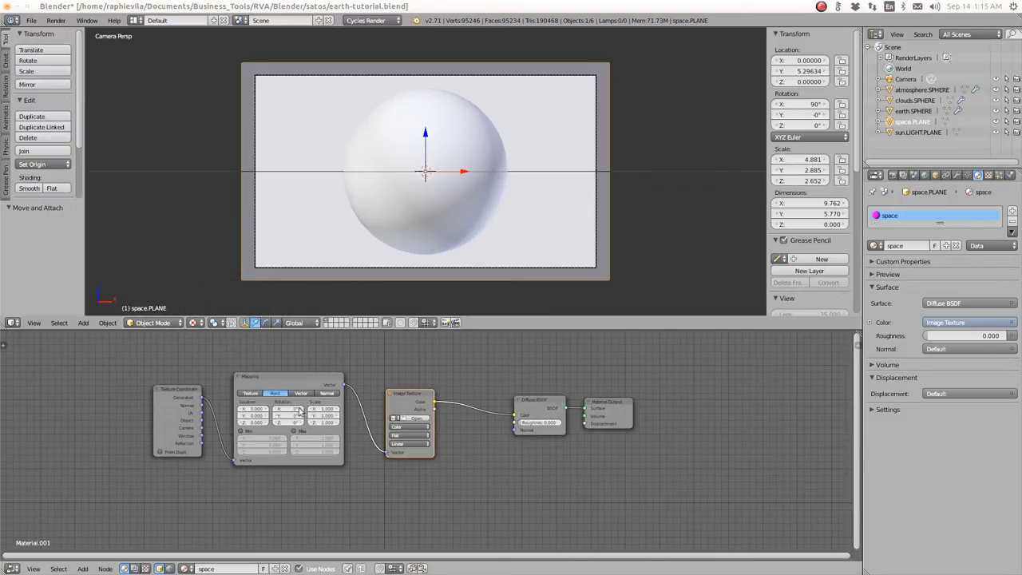
Step: Set the camera viewport's shading mode to Rendered
left_click(195, 322)
left_click(201, 252)
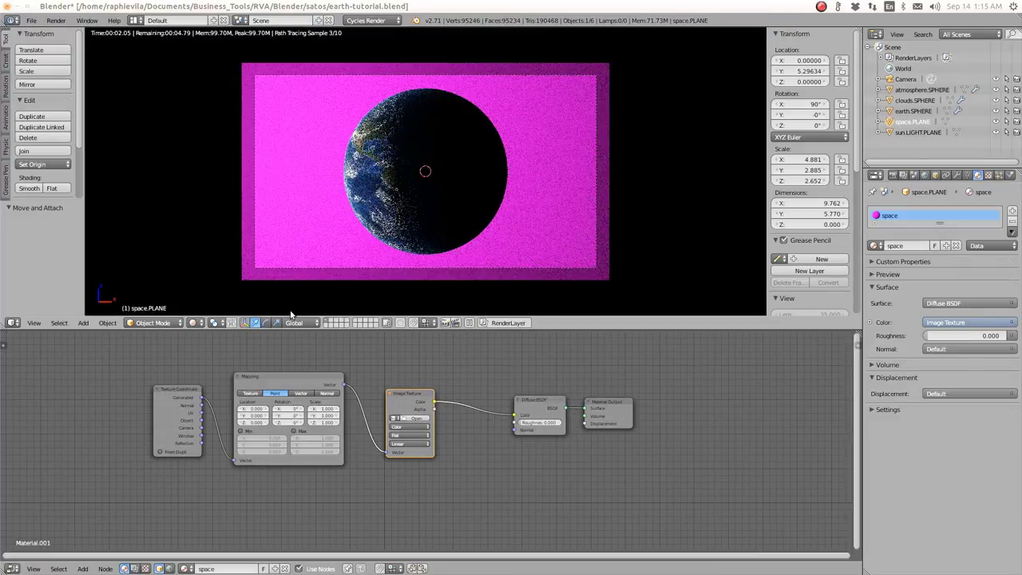
Step: Load star_field_full_gal.jpg from the Stocks/NASA folder into the Image Texture node, and shift the Texture Coordinate and Mapping nodes away from it
left_click(409, 418)
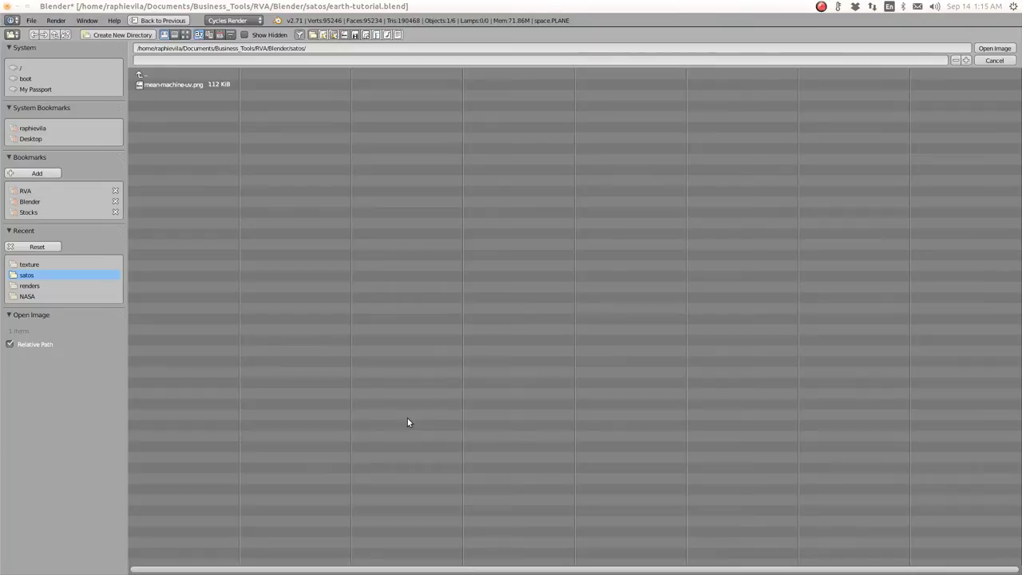
left_click(28, 213)
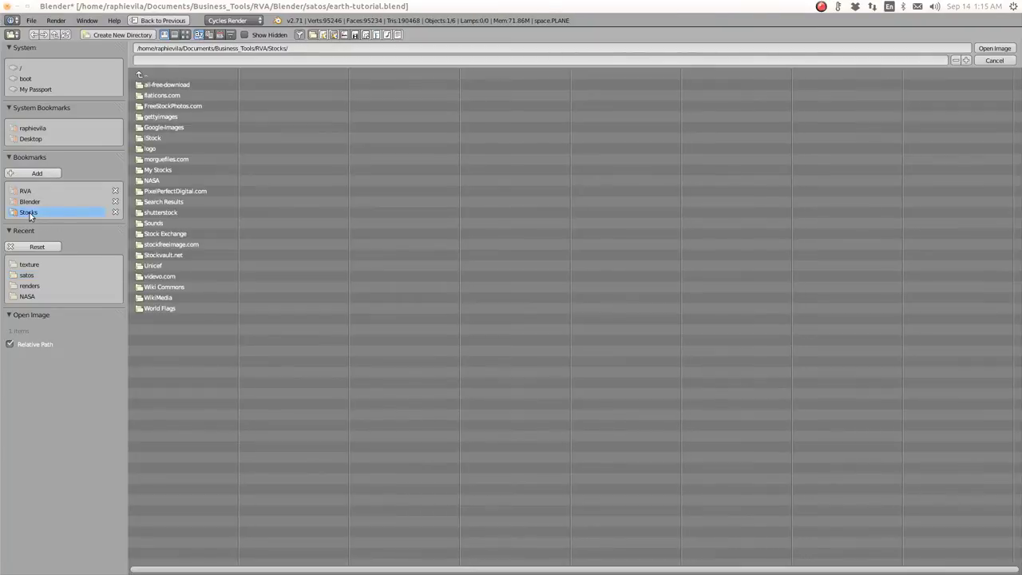
left_click(150, 181)
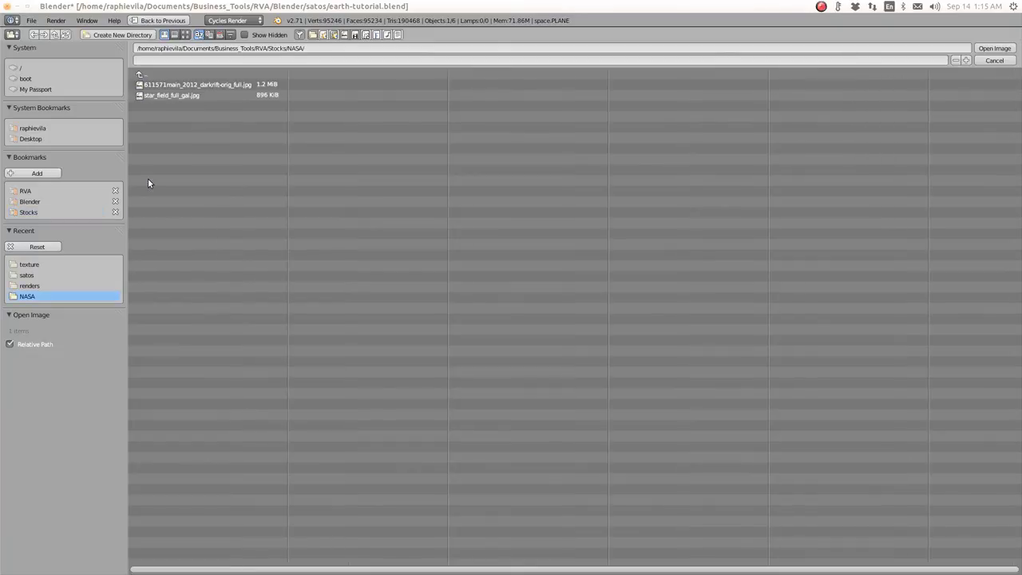
left_click(167, 96)
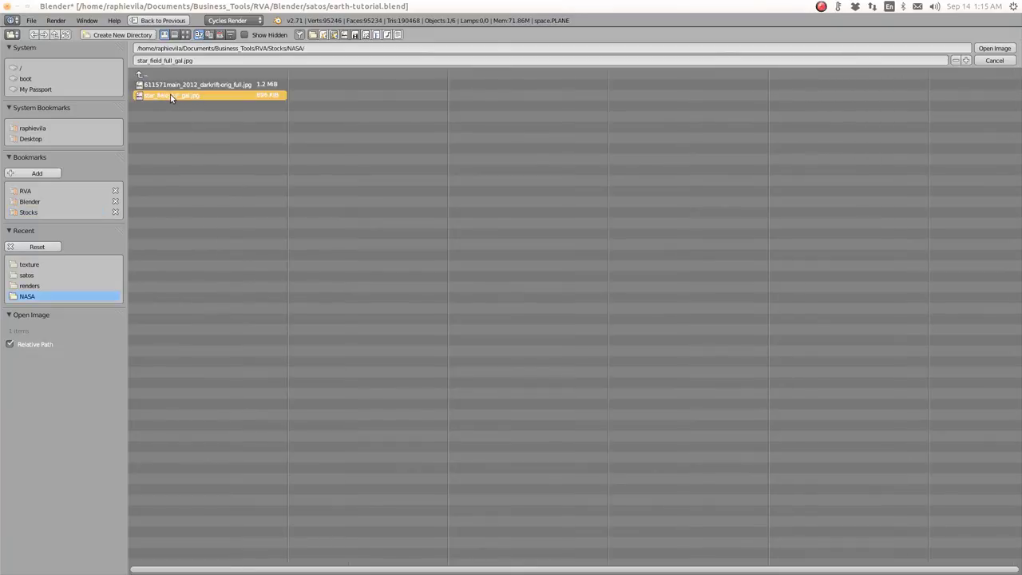
double_click(172, 96)
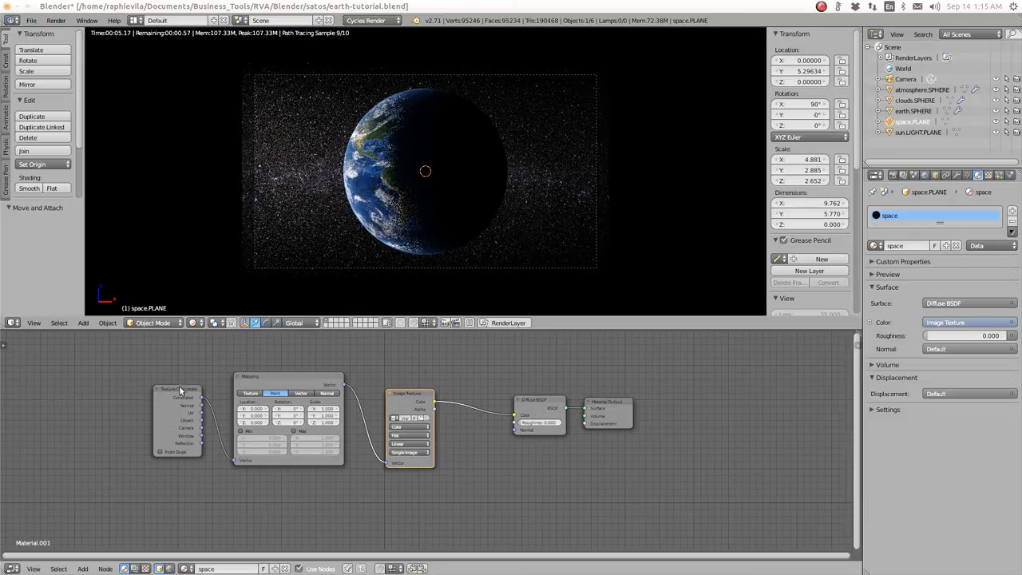
left_click_drag(167, 388, 134, 389)
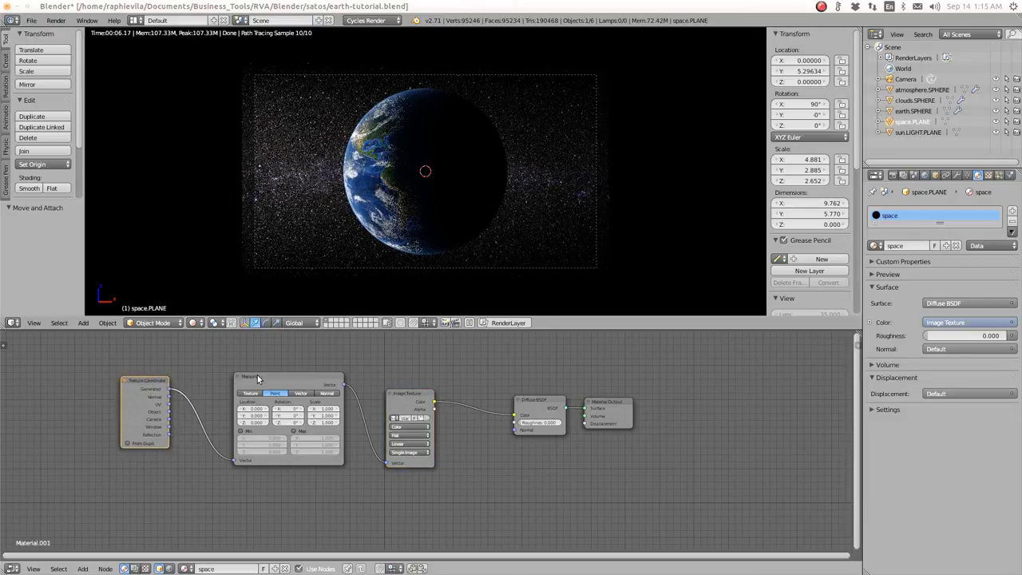
left_click_drag(256, 378, 229, 380)
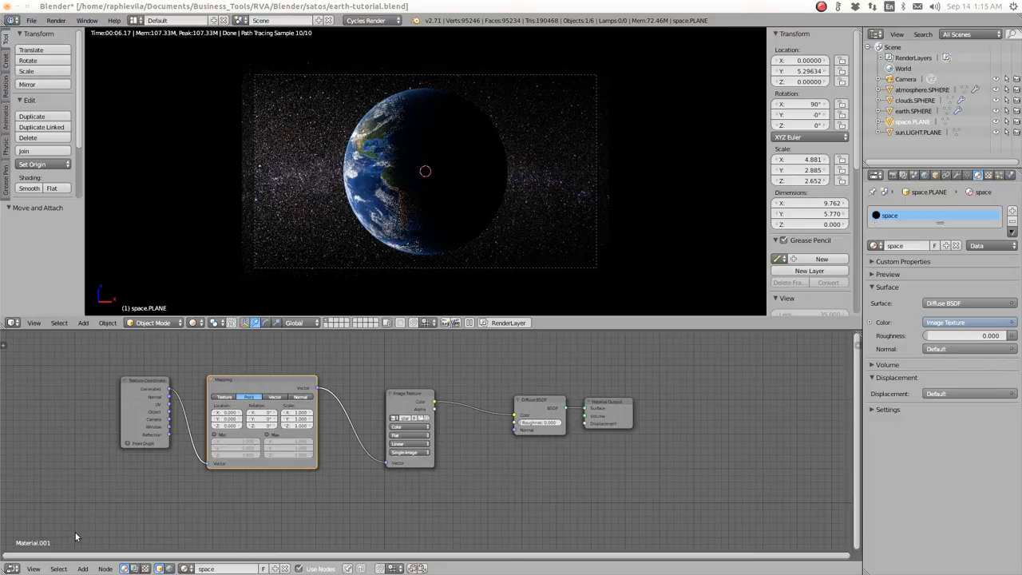
Step: Switch to Firefox and examine the star field images on the page The Night Sky of Exoplanets
key("alt+Tab")
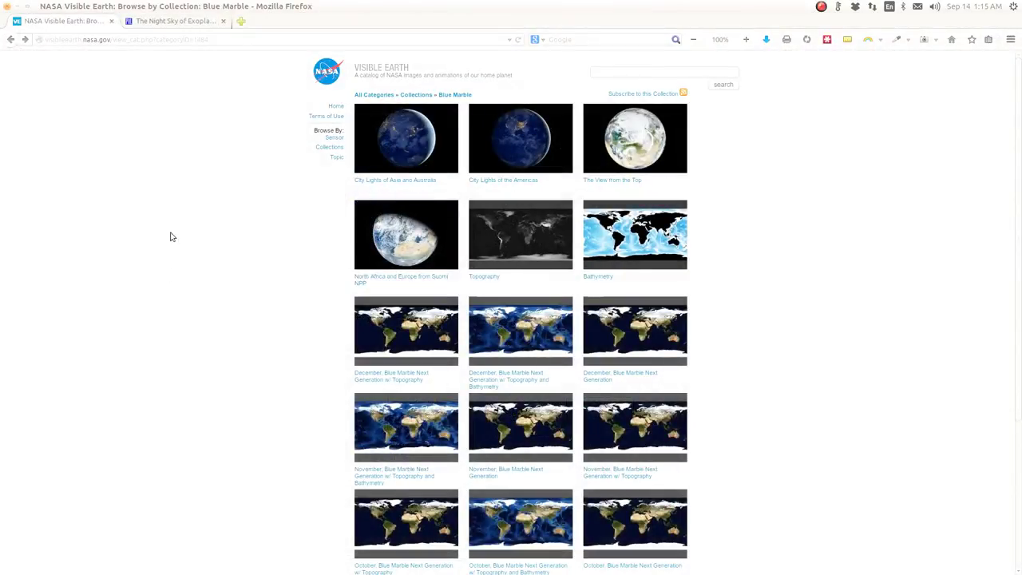
left_click(163, 23)
scroll(541, 290, "down", 3)
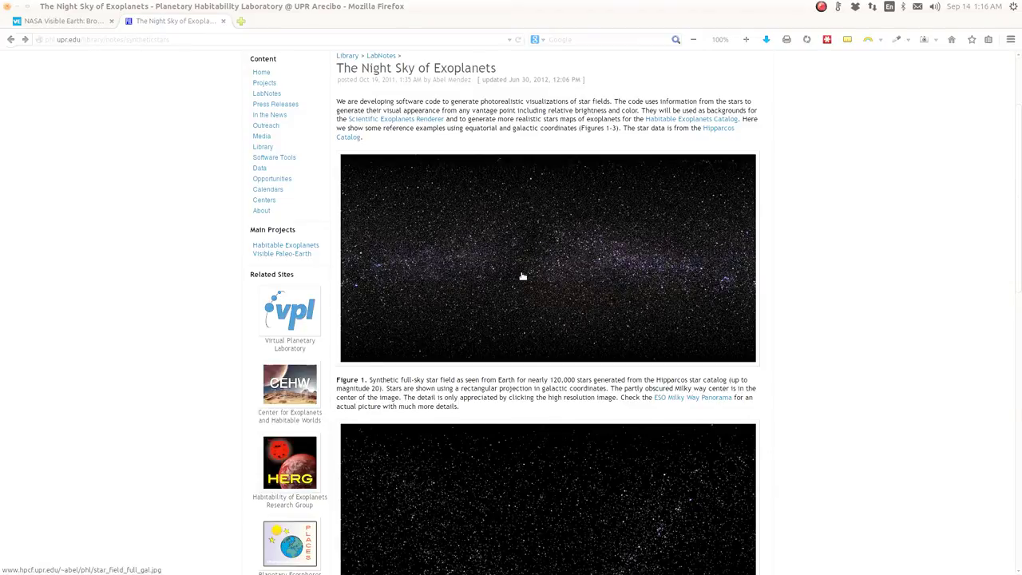
scroll(523, 276, "up", 3)
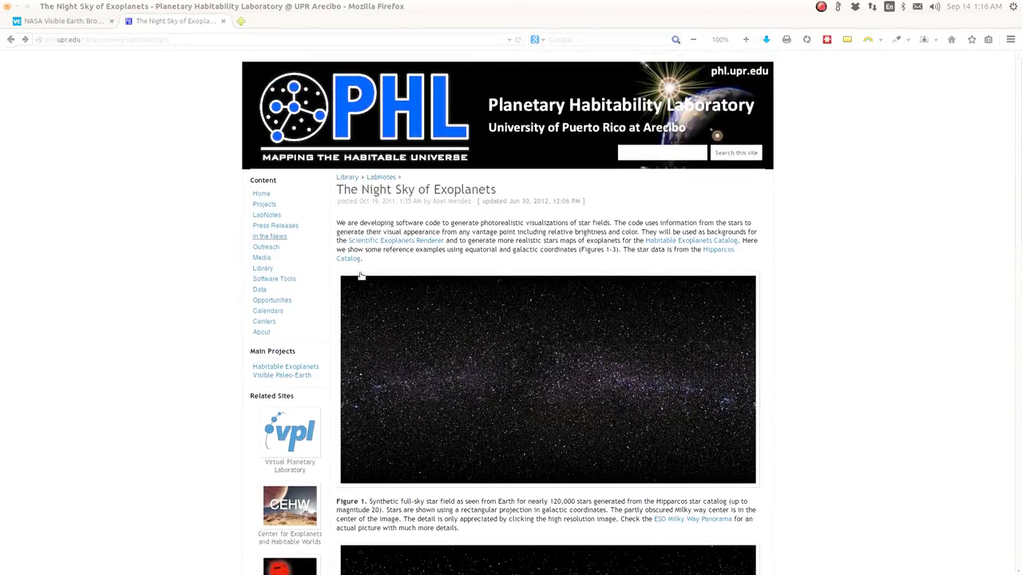
scroll(491, 372, "down", 12)
scroll(491, 376, "down", 10)
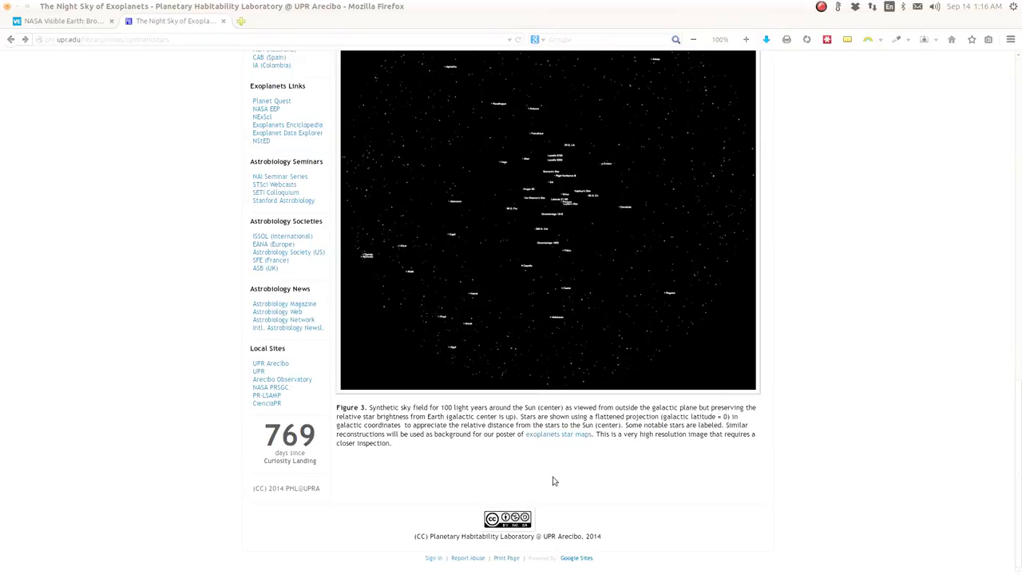
scroll(551, 477, "up", 18)
scroll(513, 407, "up", 4)
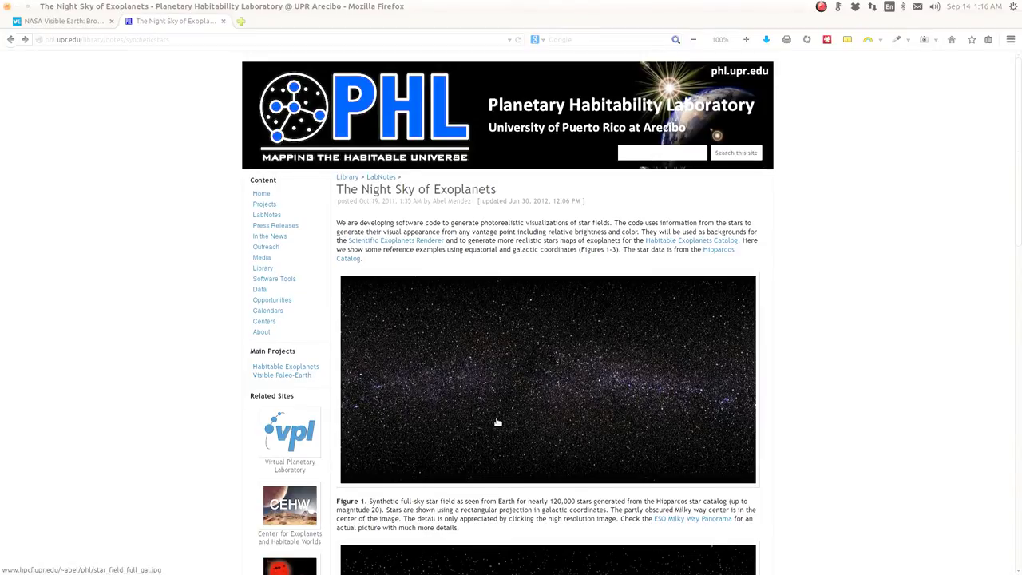
scroll(497, 421, "down", 15)
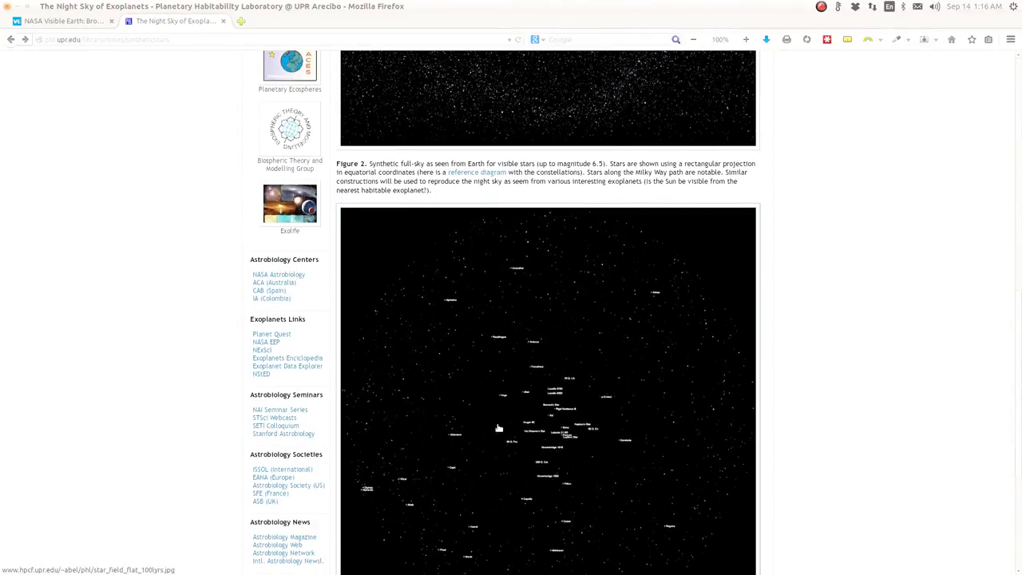
scroll(496, 428, "down", 6)
scroll(498, 428, "up", 10)
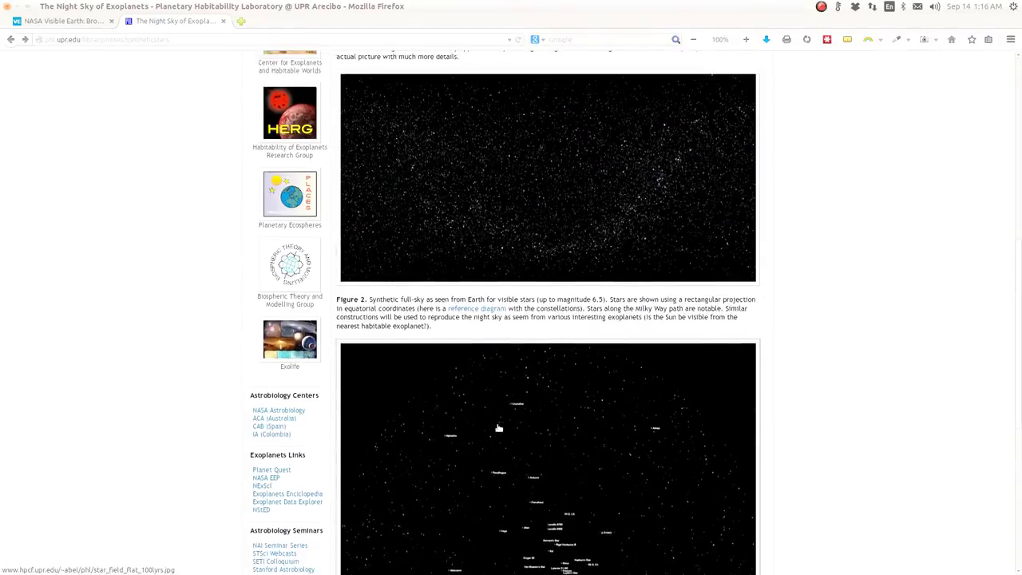
scroll(498, 428, "up", 6)
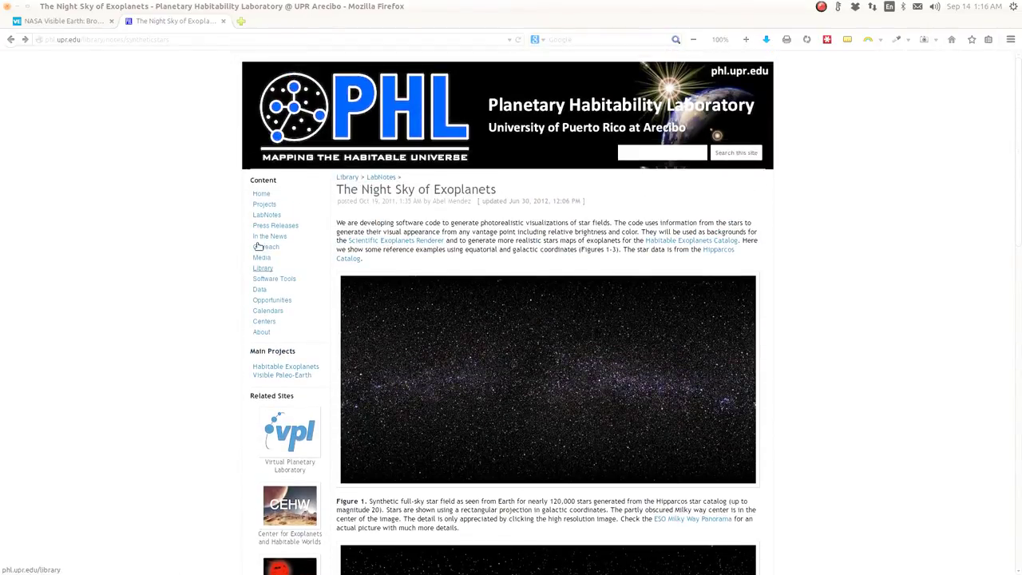
Step: Return to Blender and rearrange the space material's nodes to leave a wide gap between the Image Texture and Diffuse BSDF nodes
key("alt+Tab")
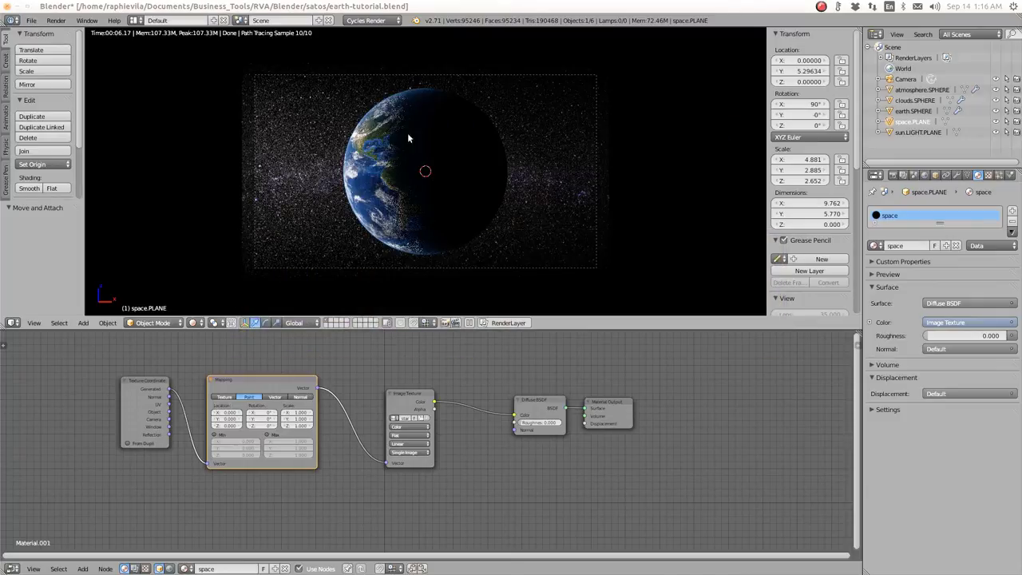
scroll(452, 183, "up", 4)
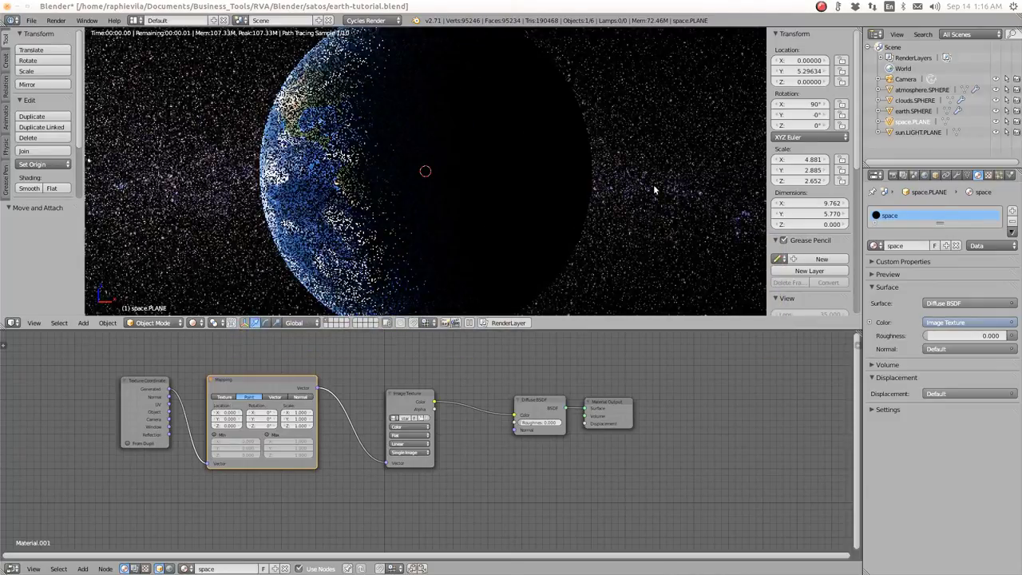
left_click_drag(135, 380, 83, 382)
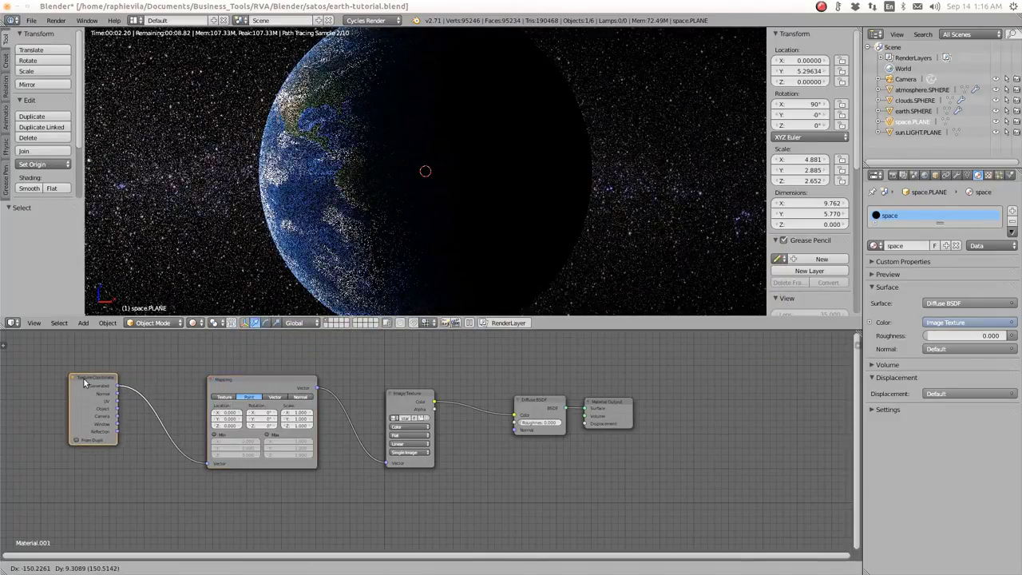
left_click_drag(271, 380, 190, 371)
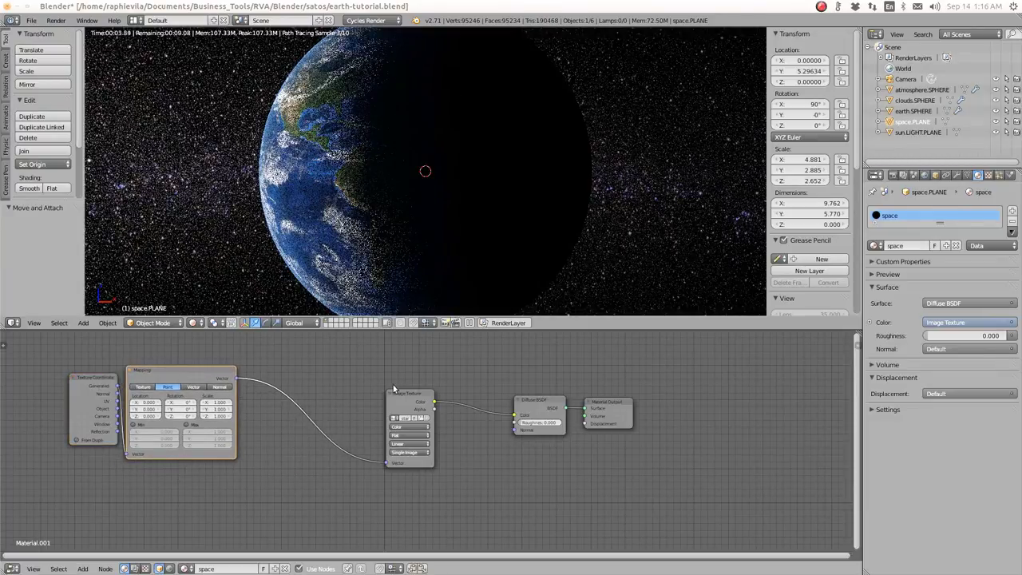
left_click_drag(393, 386, 266, 372)
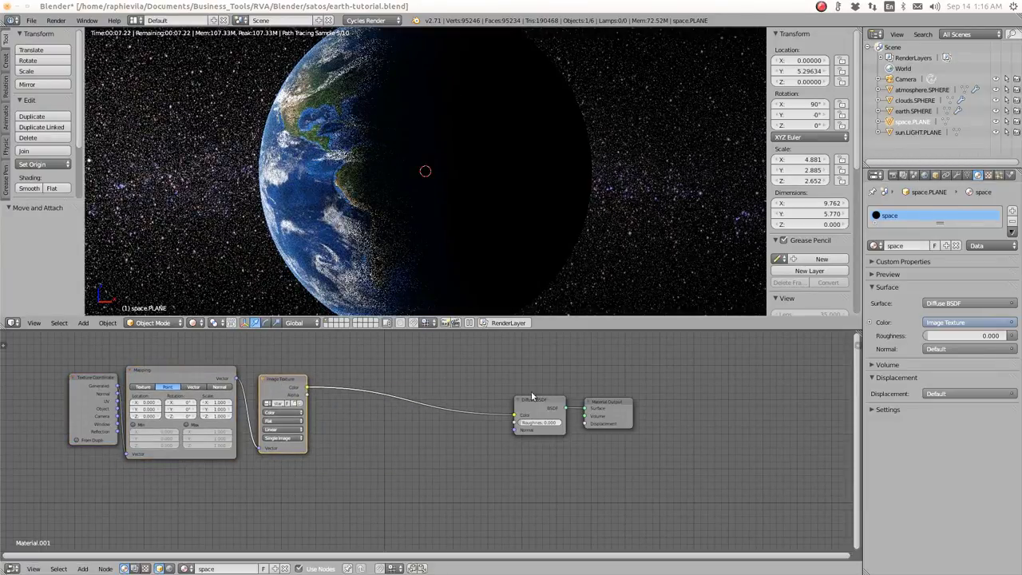
left_click_drag(532, 397, 516, 388)
left_click_drag(603, 403, 597, 391)
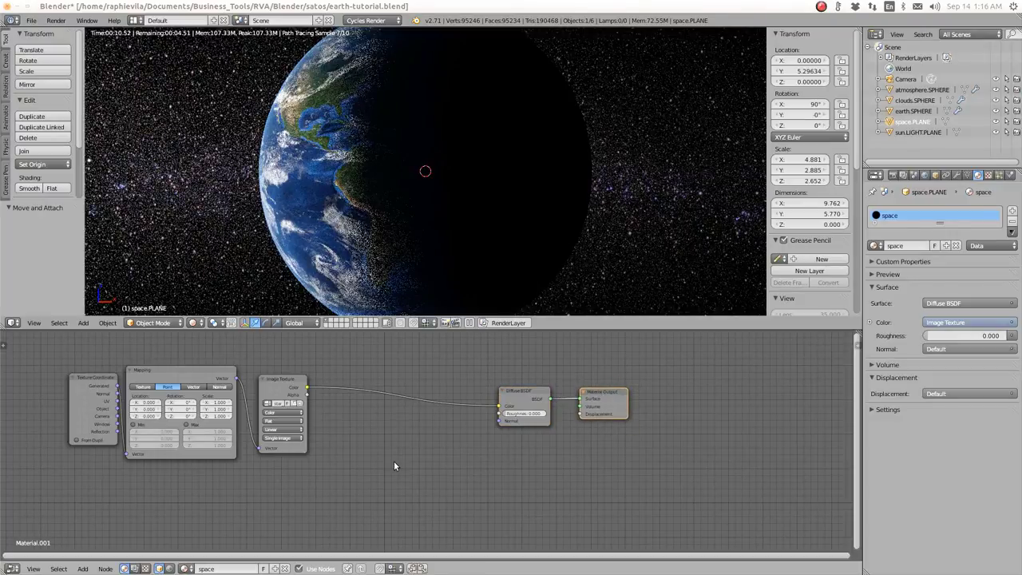
Step: Insert a Hue/Saturation node on the link between the Image Texture and Diffuse BSDF nodes
key("shift+a")
mouse_move(395, 464)
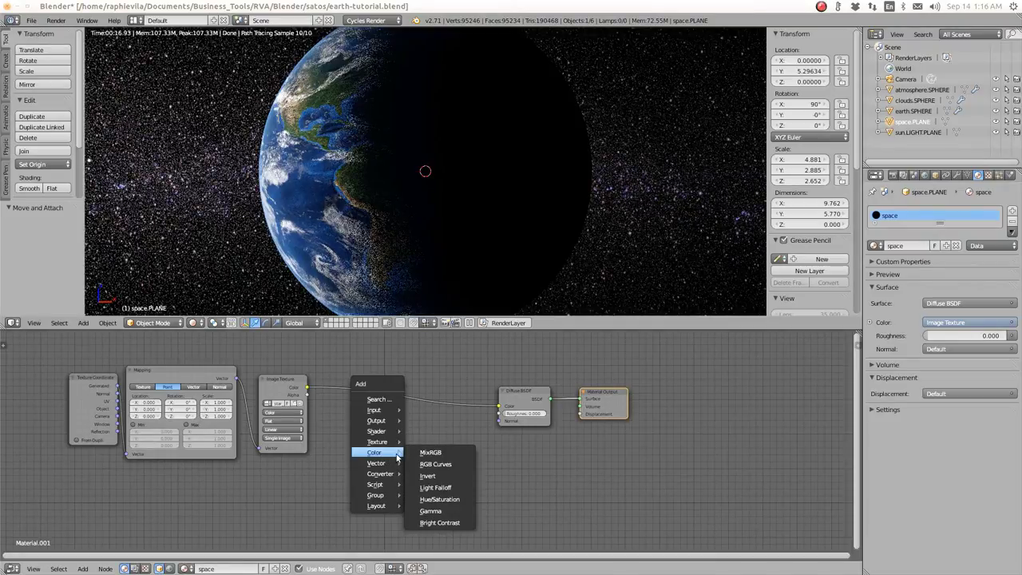
left_click(431, 499)
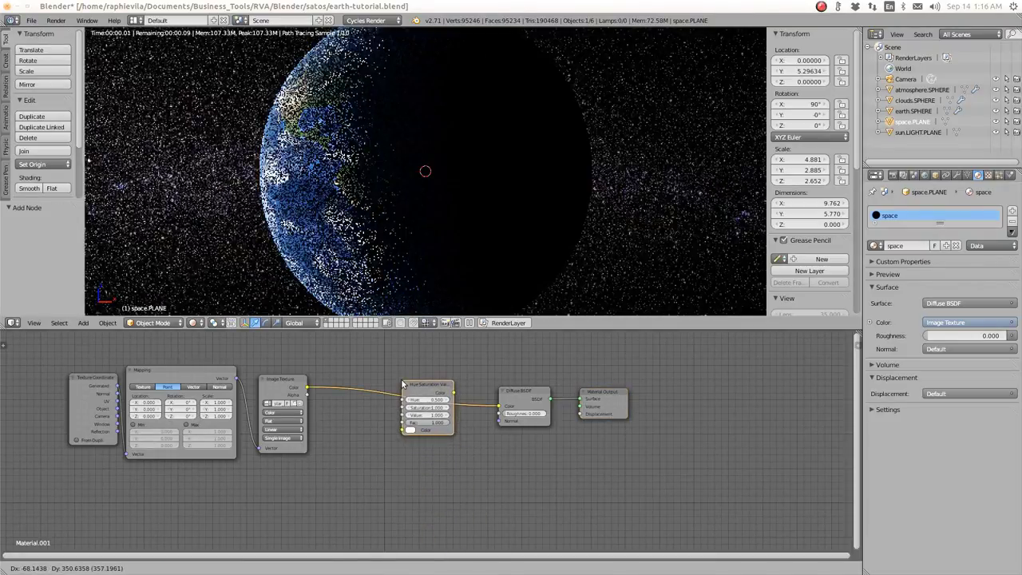
left_click(402, 384)
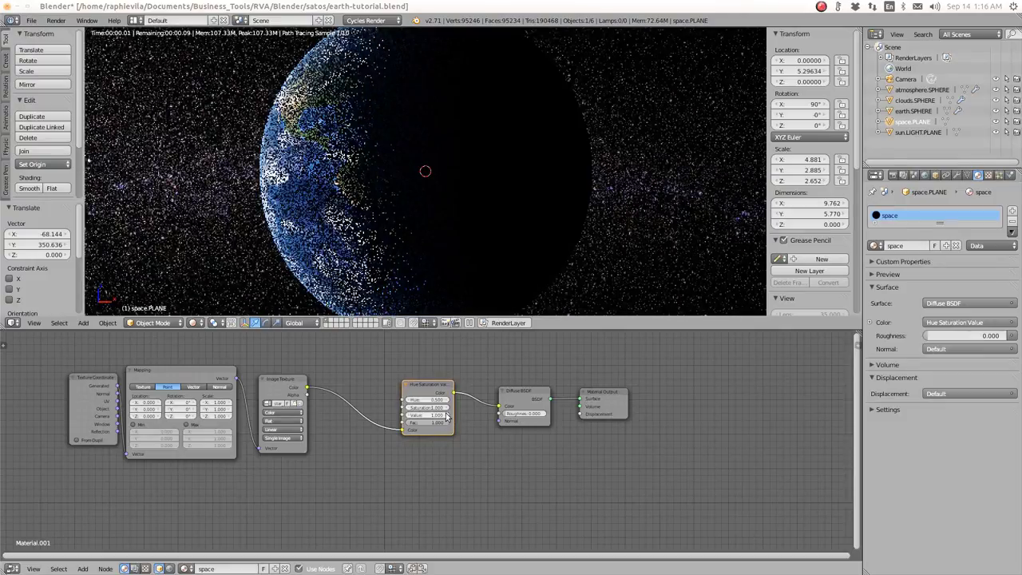
left_click(428, 390)
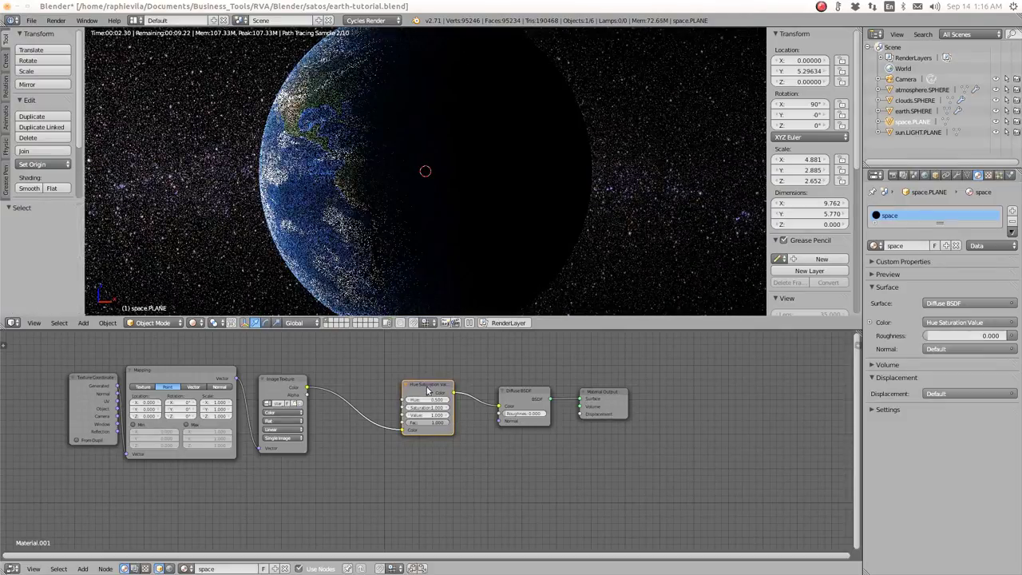
left_click_drag(428, 391, 432, 391)
Step: Insert a Bright Contrast node between the Image Texture and Hue Saturation nodes, and line both colour nodes up in the gap
key("shift+a")
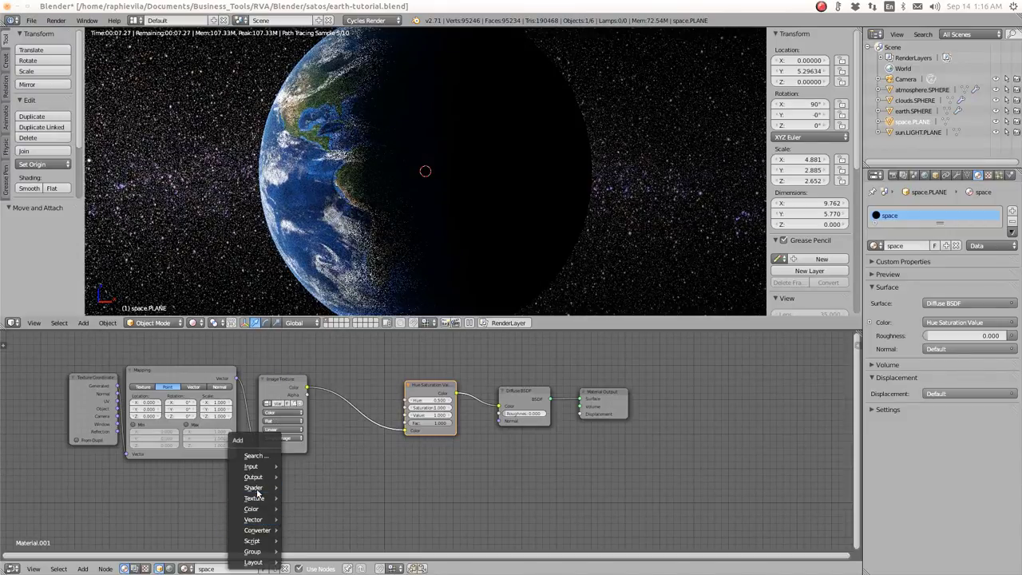
mouse_move(256, 509)
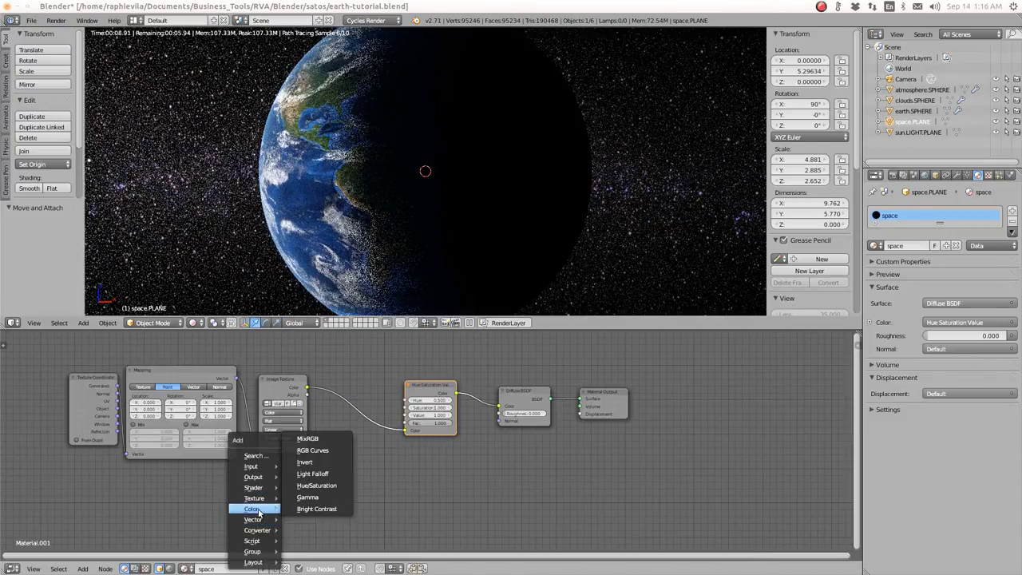
left_click(320, 509)
left_click(339, 398)
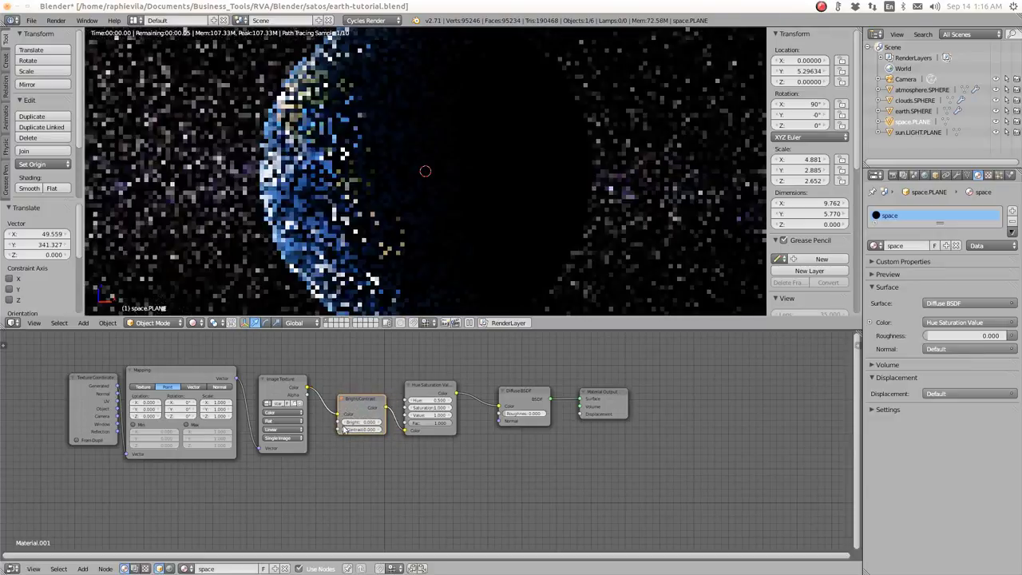
left_click_drag(421, 398, 444, 389)
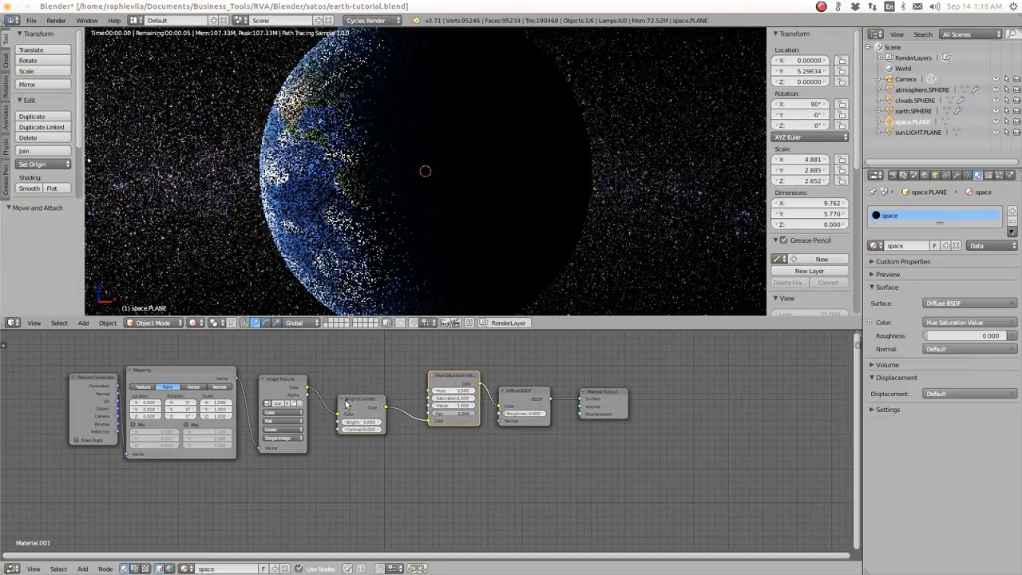
left_click_drag(341, 398, 373, 378)
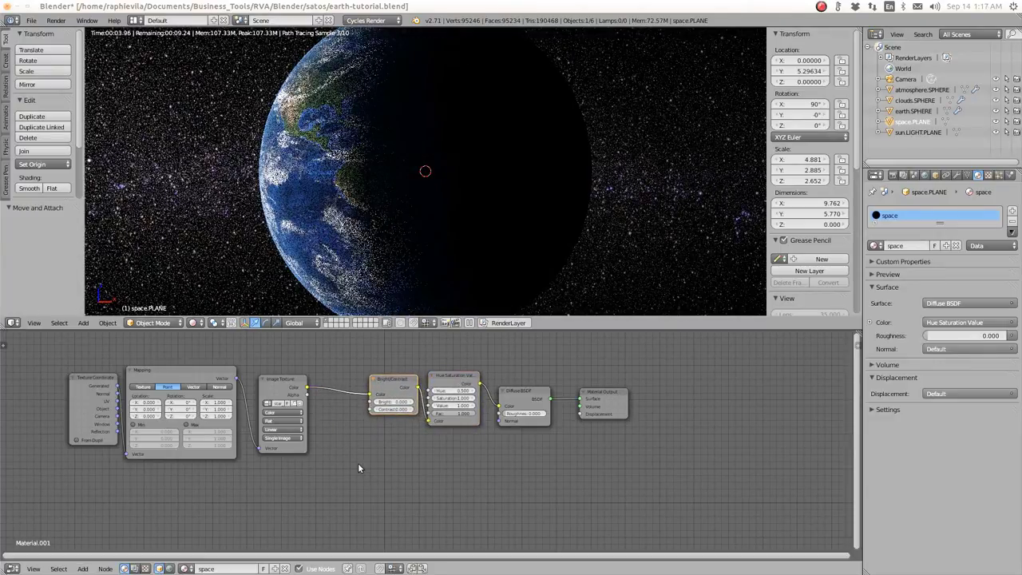
Step: Add a Light Falloff node, connect its Quadratic output to the Bright input of the Bright Contrast node, and place it below the chain
key("shift+a")
mouse_move(344, 467)
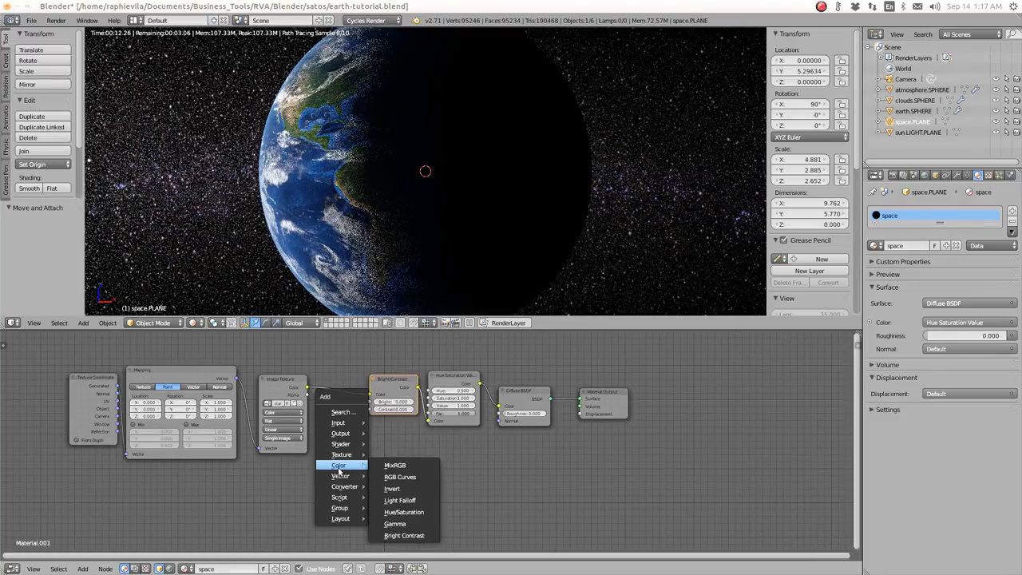
left_click(399, 500)
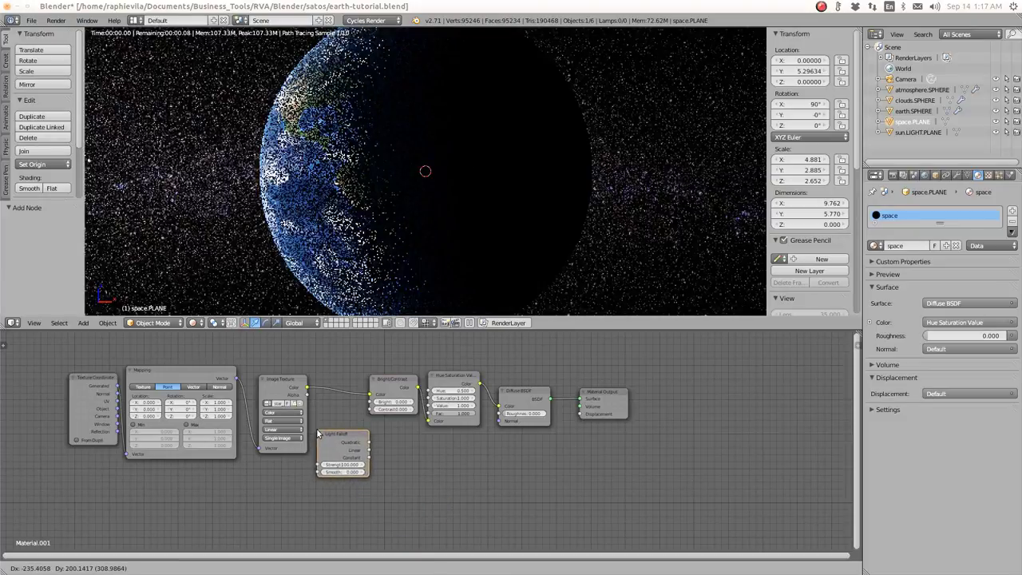
left_click(368, 450)
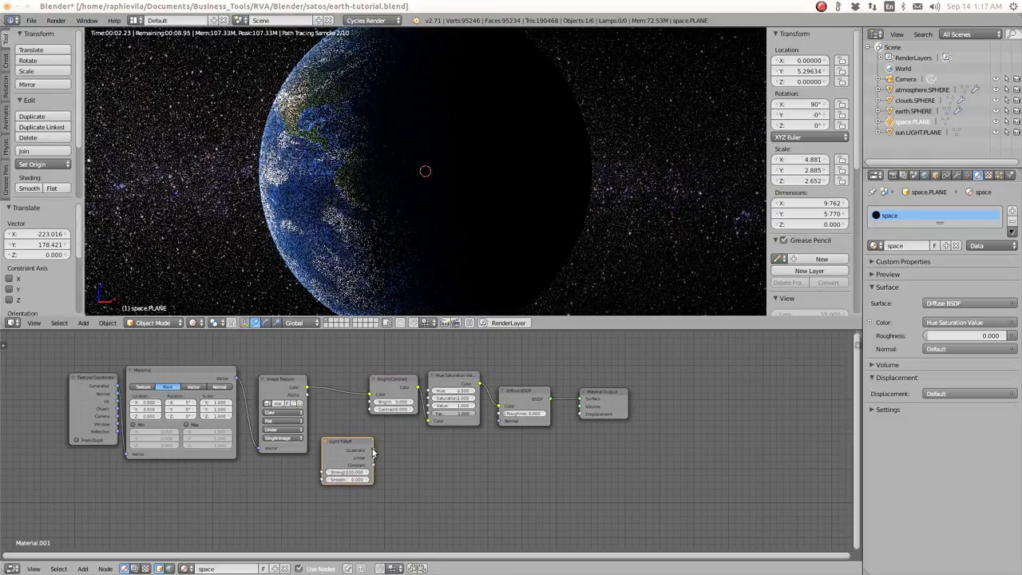
left_click_drag(372, 453, 394, 402)
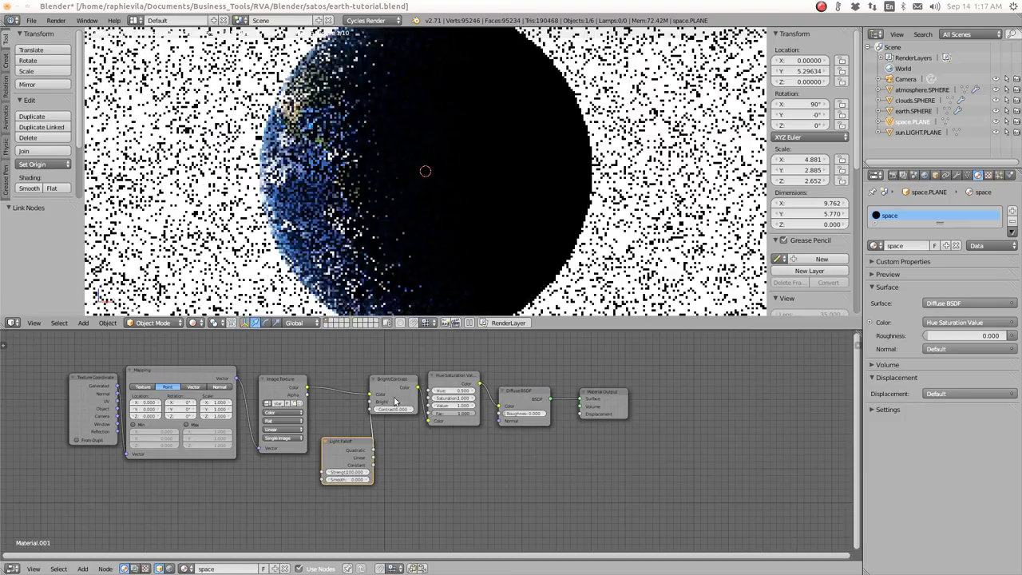
left_click_drag(349, 445, 325, 474)
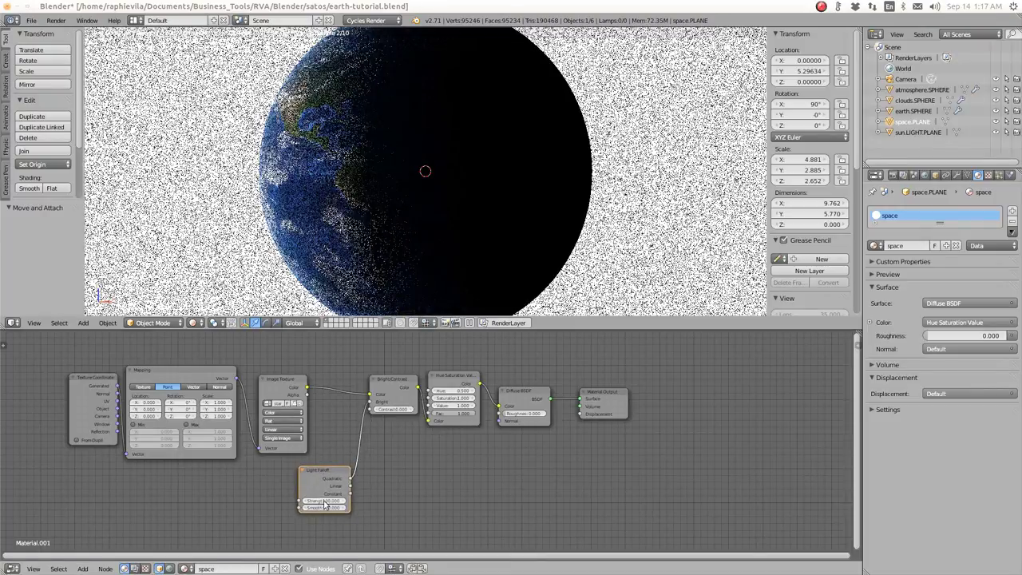
Step: Set the Light Falloff node's Strength to 0.2 and its Smooth value to 2
left_click(324, 500)
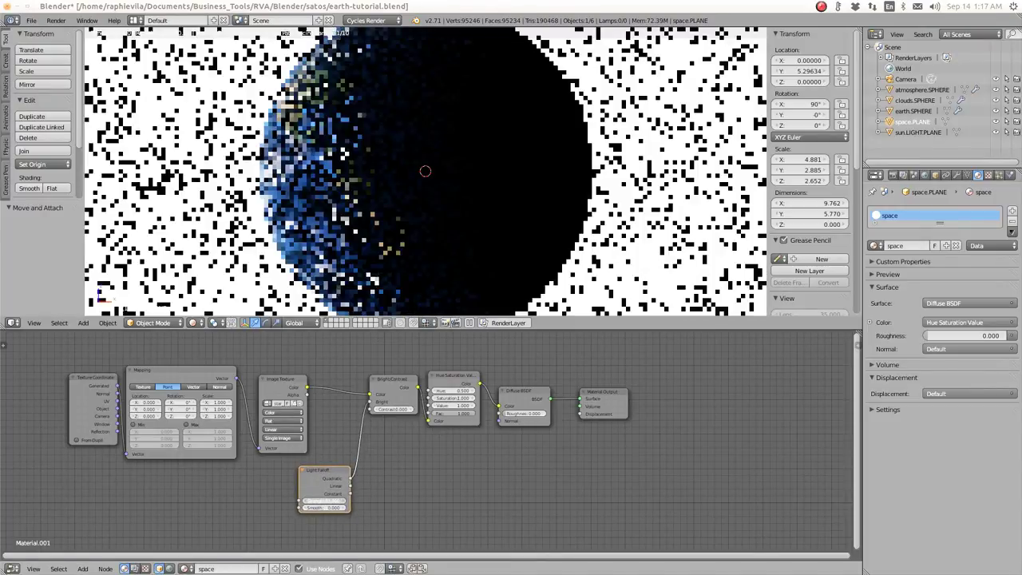
type("5.6")
key("Return")
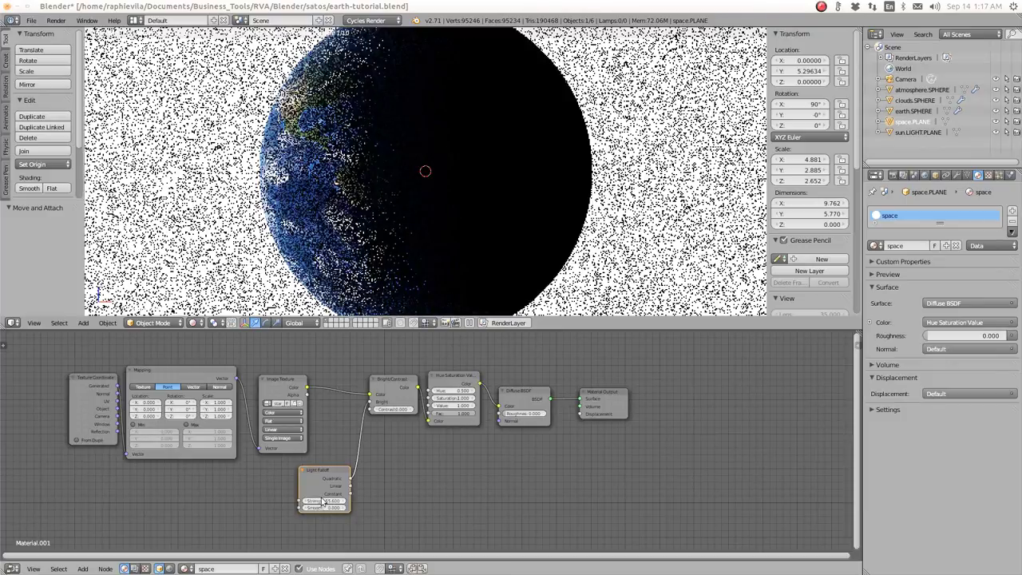
left_click(338, 502)
type("1")
key("Return")
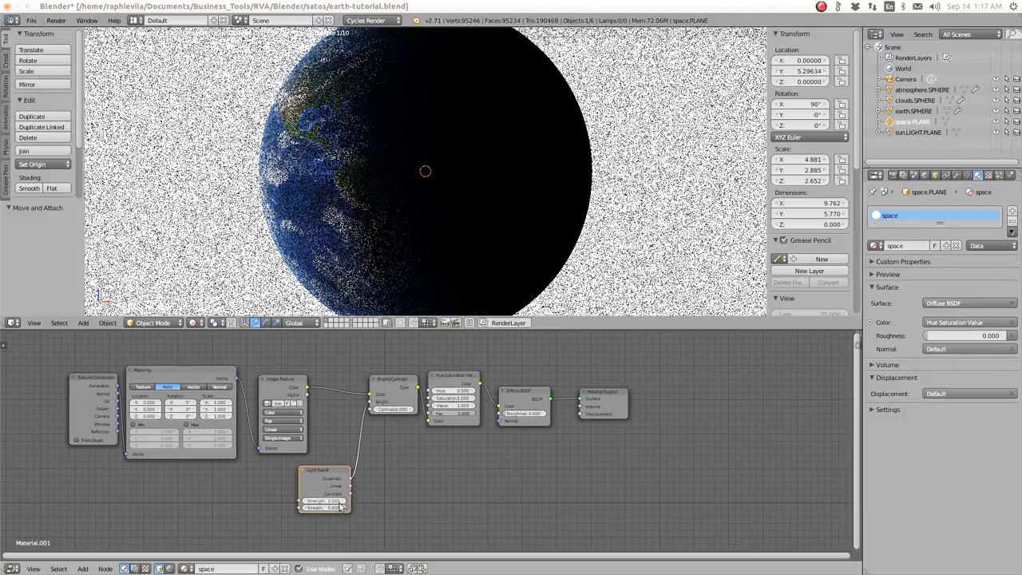
left_click(326, 501)
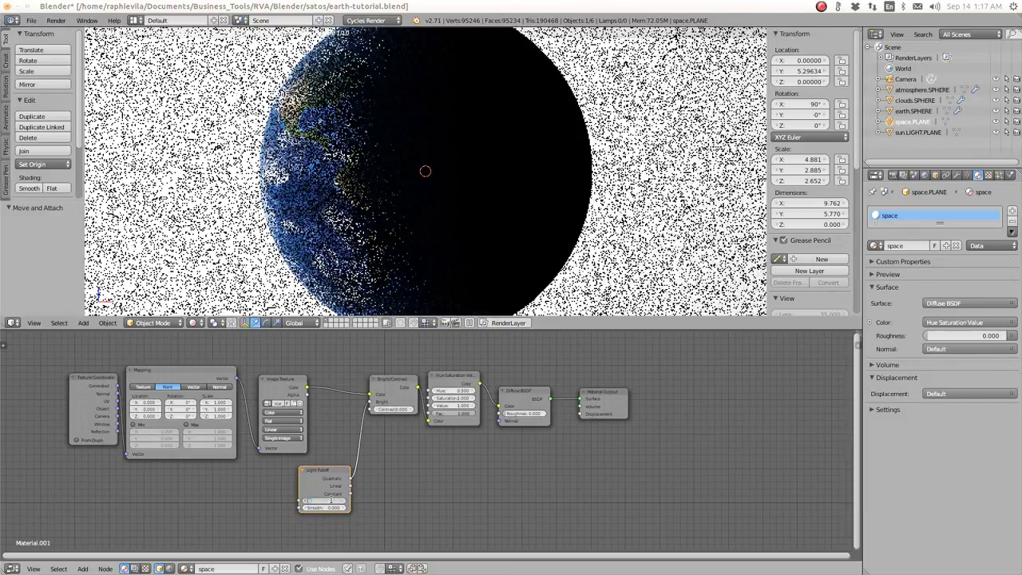
key("Return")
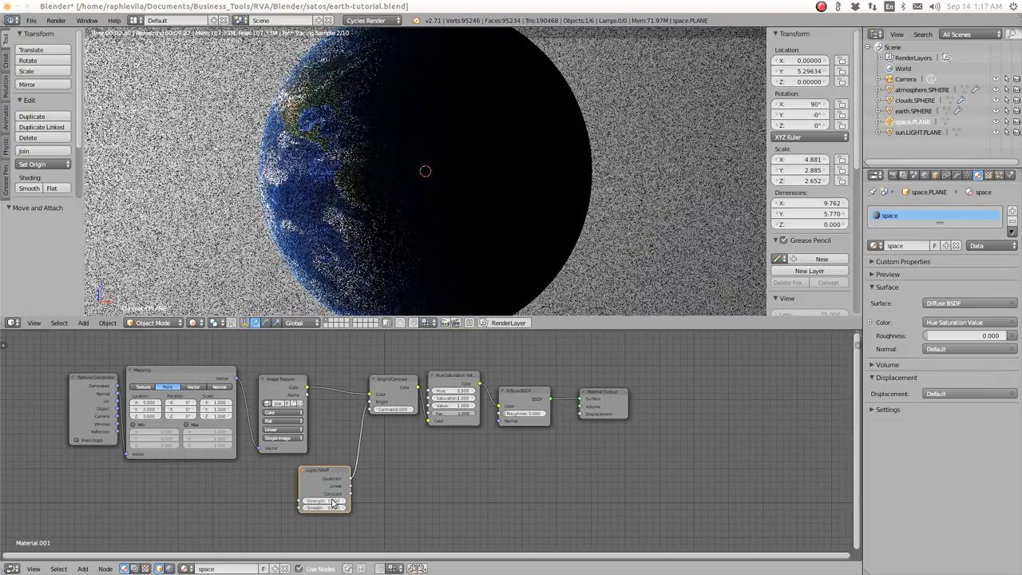
left_click(328, 508)
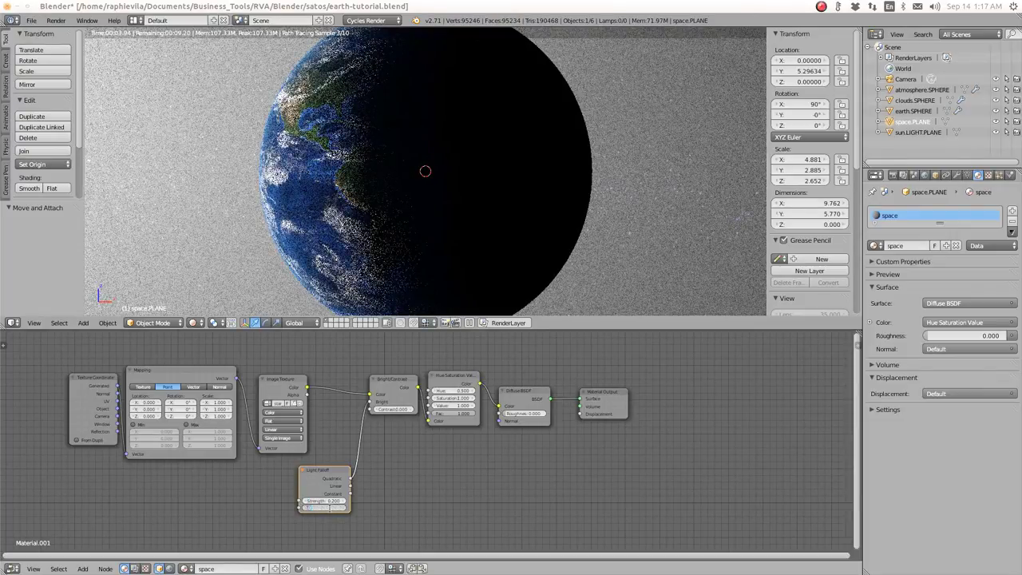
type("2")
key("Return")
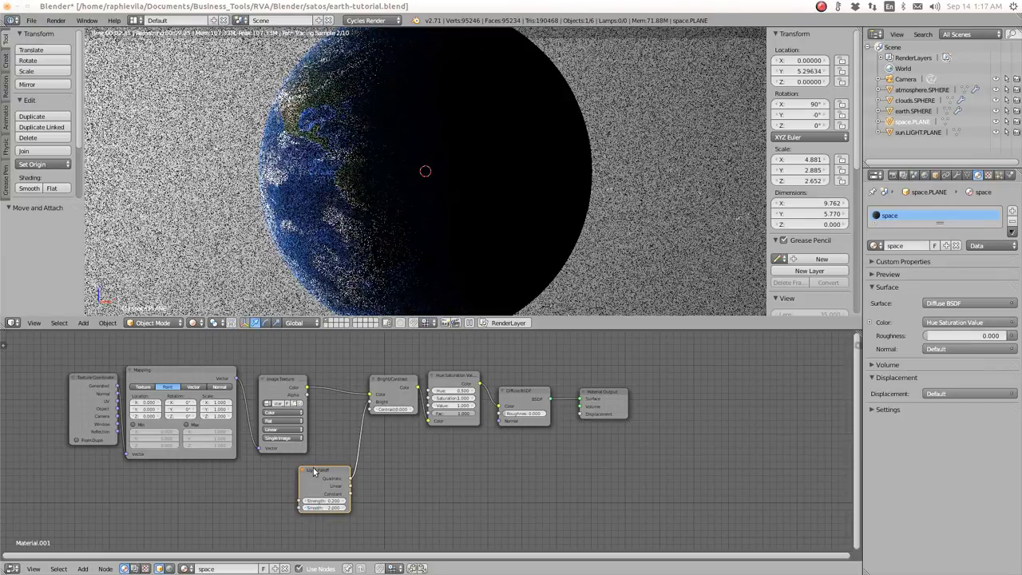
Step: Set the Bright Contrast node's Contrast to 0.6 and the Hue Saturation node's Saturation to 0.7
left_click_drag(313, 471, 285, 471)
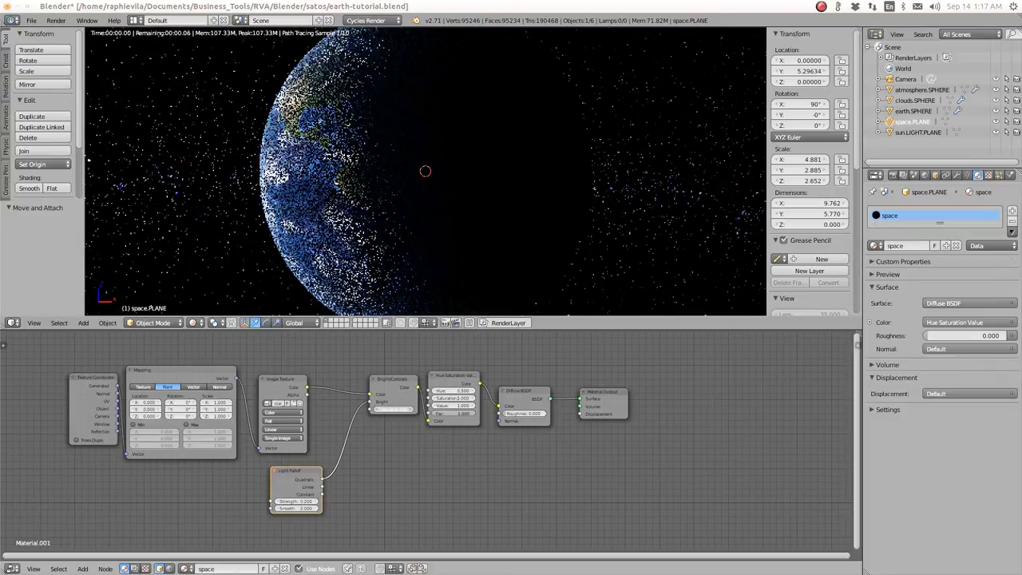
key("Return")
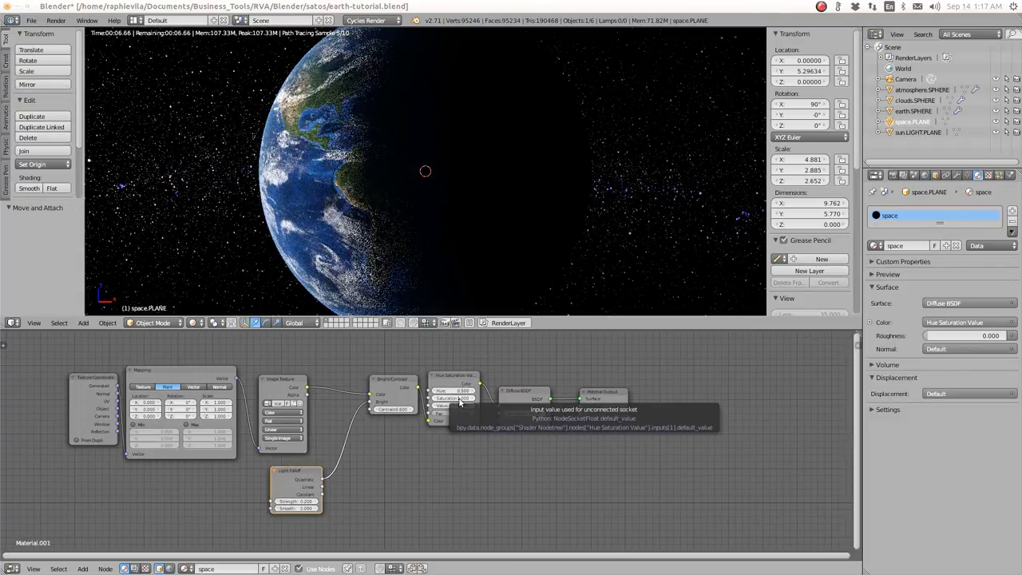
left_click_drag(459, 402, 447, 402)
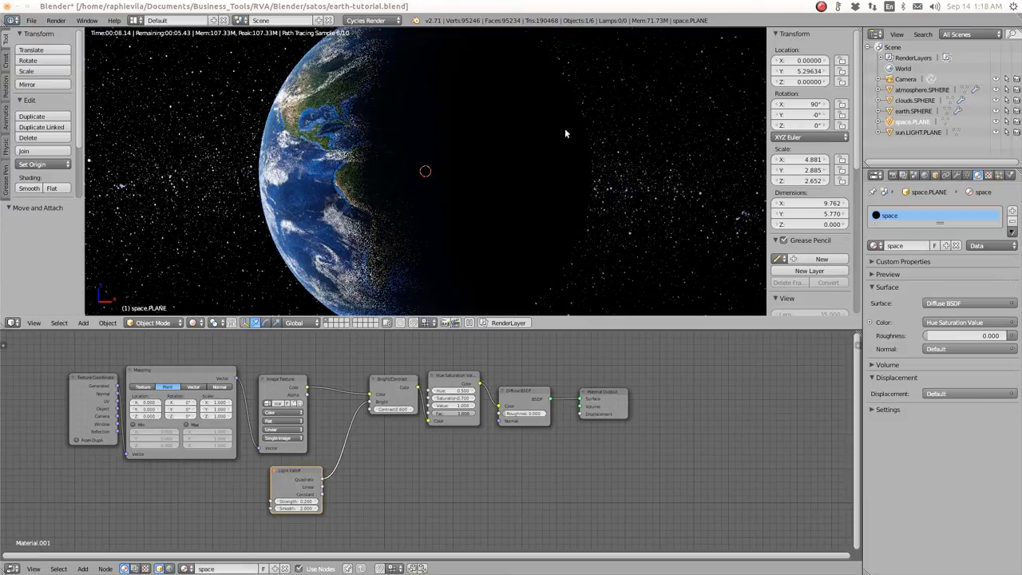
Step: Set the Diffuse BSDF roughness to 0.325 and tidy the layout, with the Light Falloff node directly beneath the Bright Contrast node
left_click(519, 393)
left_click_drag(519, 393, 532, 409)
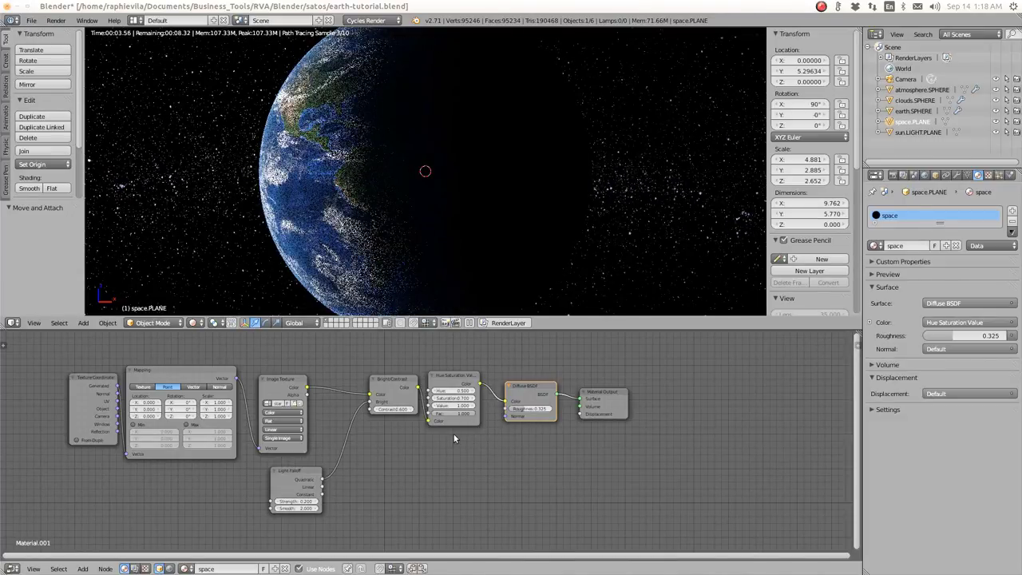
mouse_move(393, 376)
left_mouse_down()
mouse_move(372, 378)
mouse_move(378, 385)
left_mouse_up()
left_click_drag(288, 475, 361, 444)
Step: Check the rendered Earth and star field at different zoom levels, and switch the 3D viewport to Solid shading
scroll(425, 171, "down", 3)
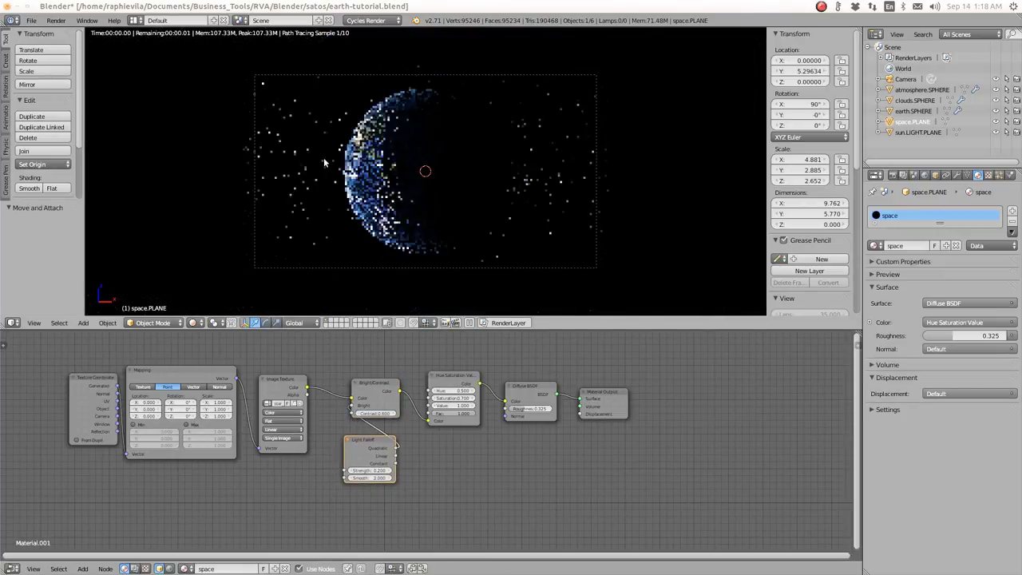
scroll(425, 171, "up", 4)
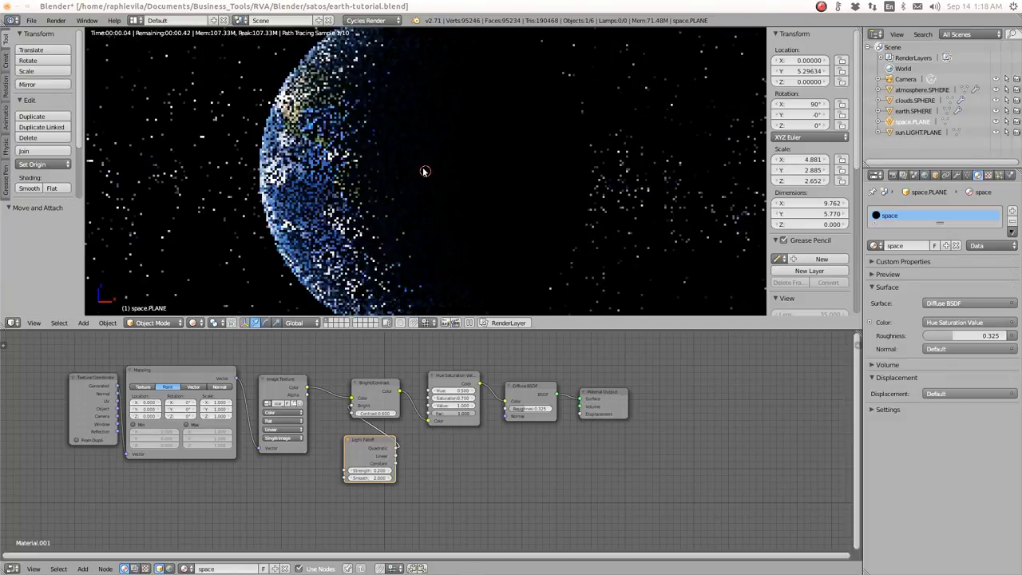
scroll(425, 171, "down", 2)
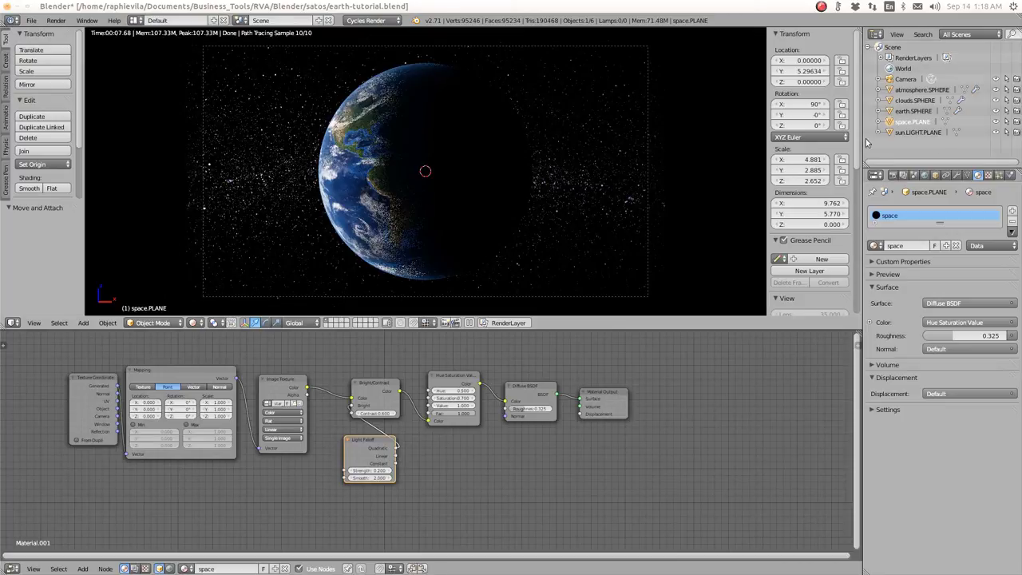
left_click(192, 322)
left_click(209, 288)
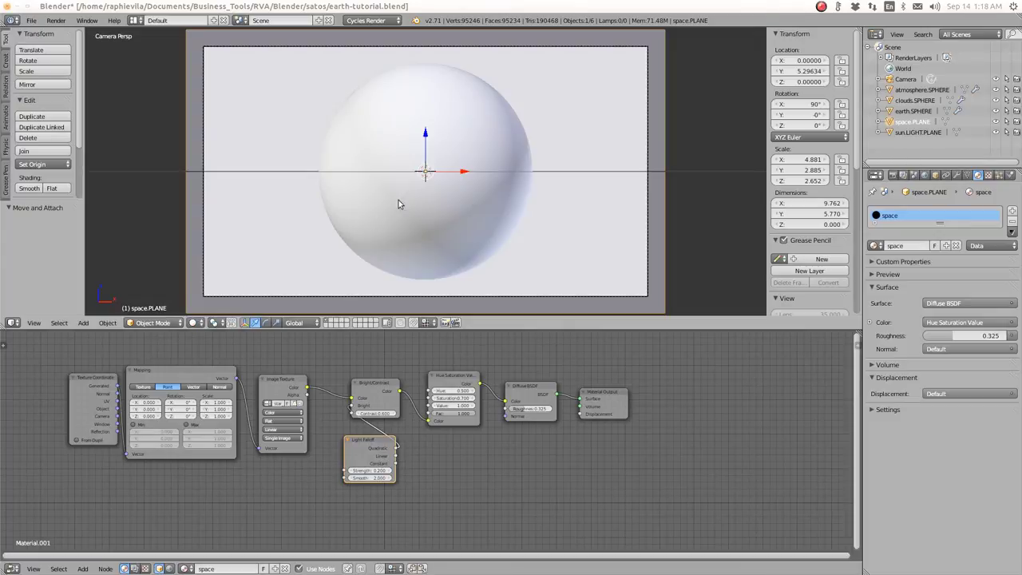
Step: Select the sun light plane and show the scene in perspective from outside the camera view
scroll(409, 194, "up", 1)
scroll(409, 194, "down", 5)
right_click(256, 164)
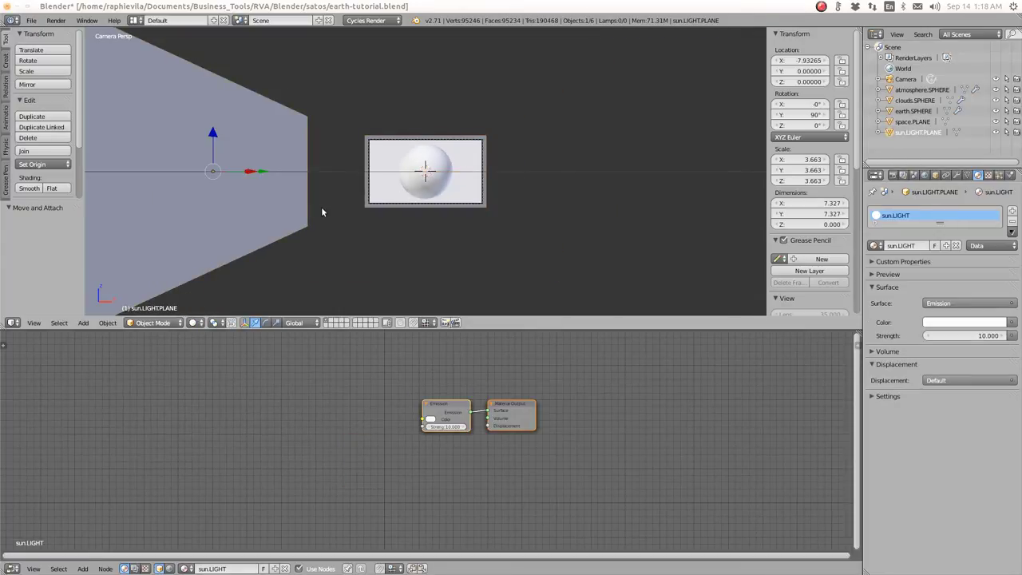
middle_click_drag(230, 169, 266, 184)
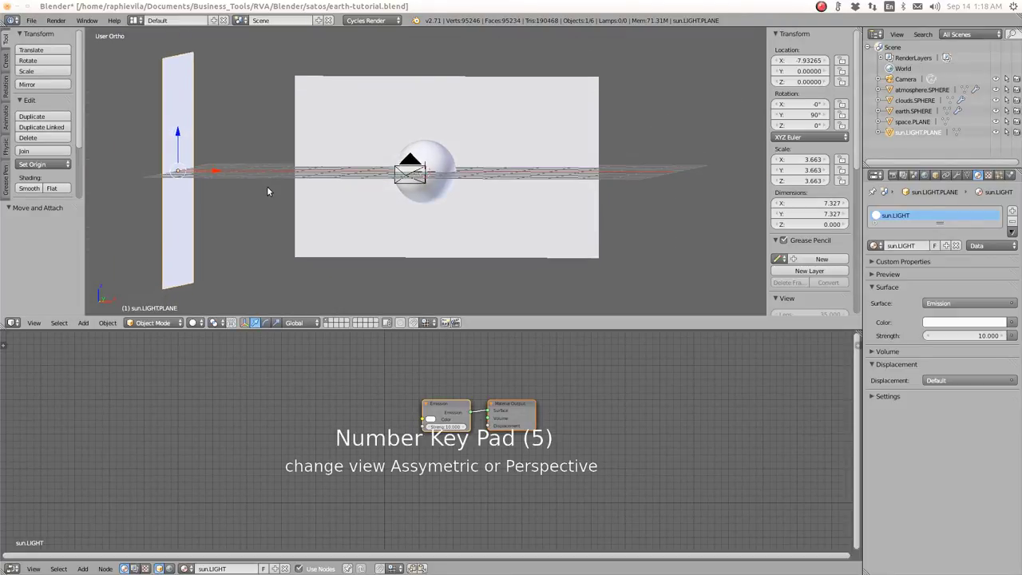
key("KP_5")
middle_click_drag(268, 190, 290, 206)
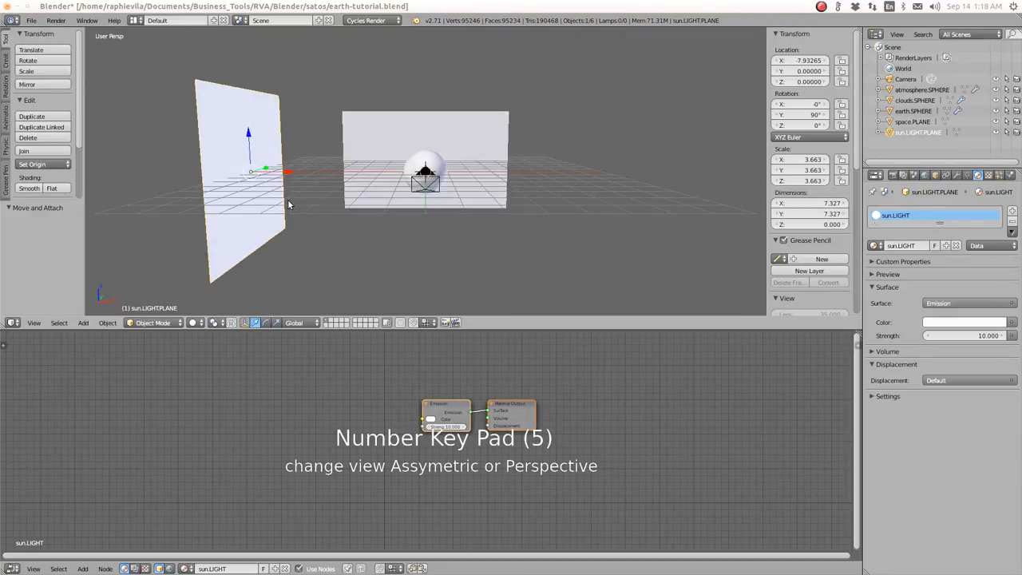
Step: Raise the sun light plane about 2.56 units along Z and rotate it about 9° around the global Y axis
left_click_drag(248, 136, 253, 90)
middle_click_drag(275, 161, 288, 170)
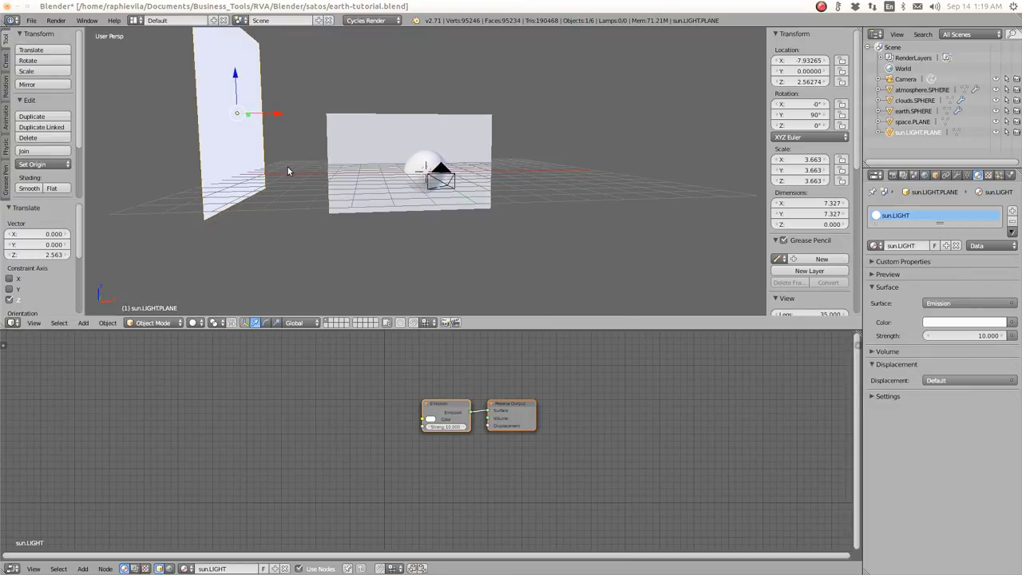
key("r")
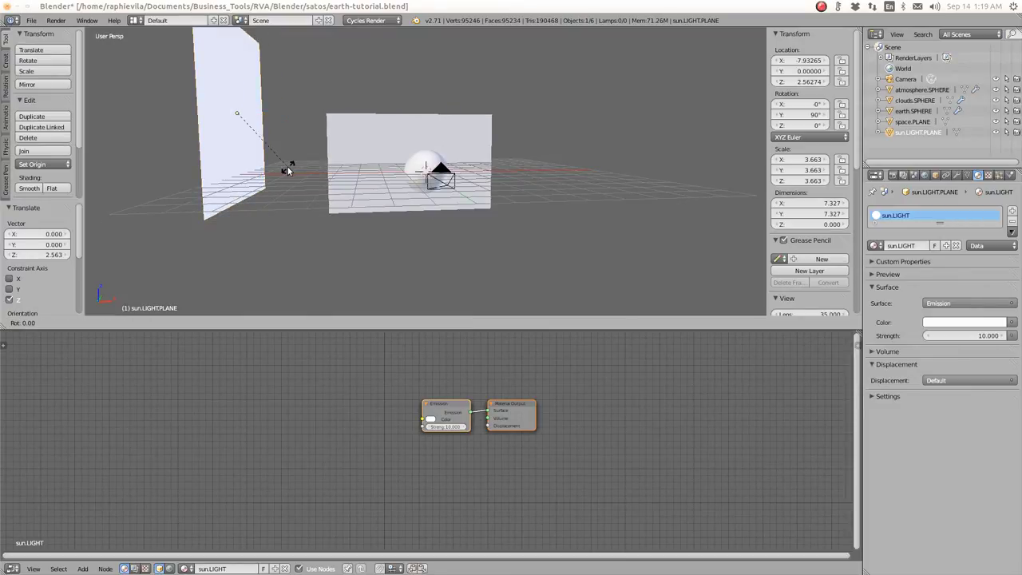
key("y")
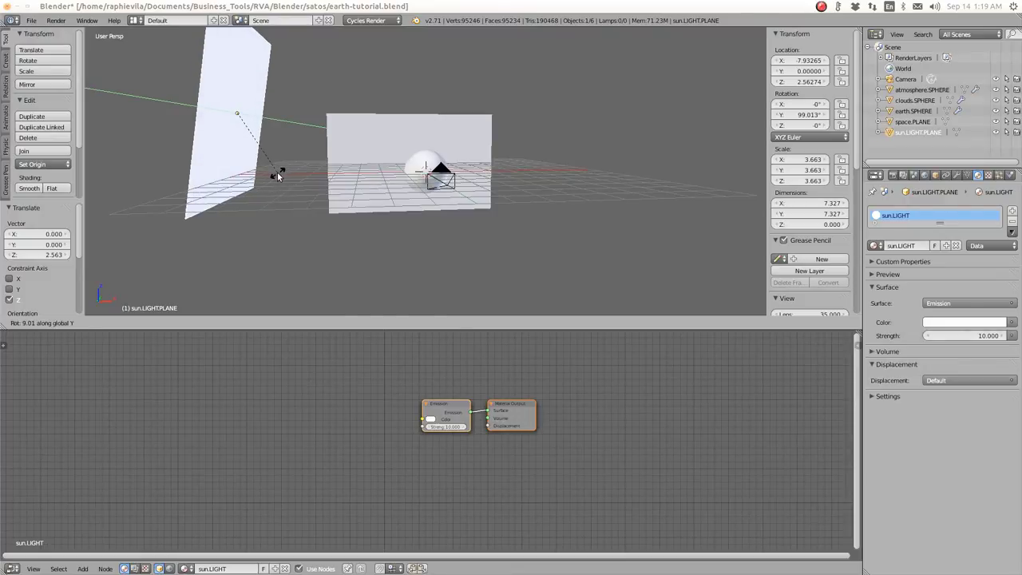
left_click(281, 176)
Step: Return to the camera view framed on the Earth and switch the viewport to Rendered shading
key("KP_0")
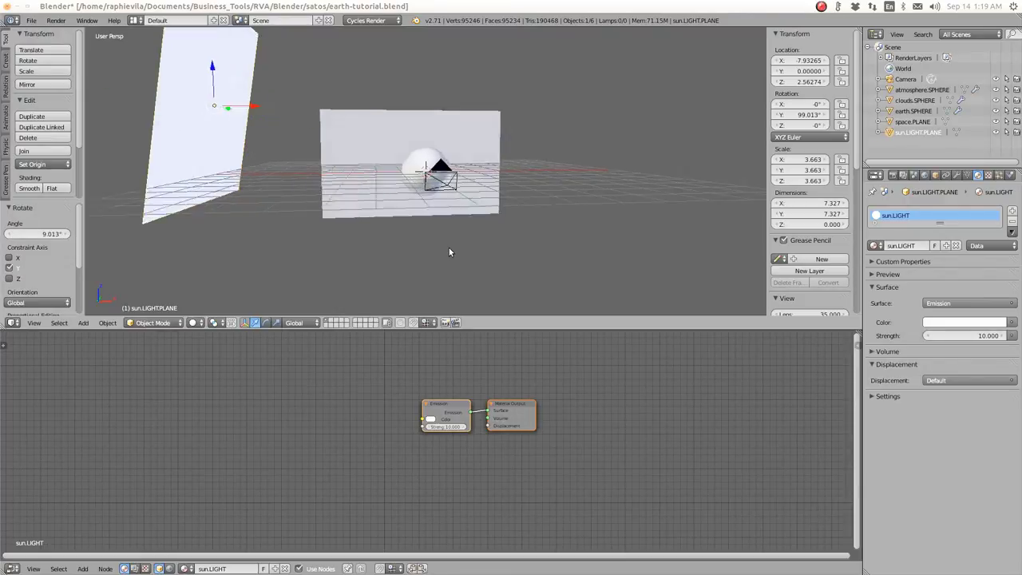
scroll(464, 233, "up", 6)
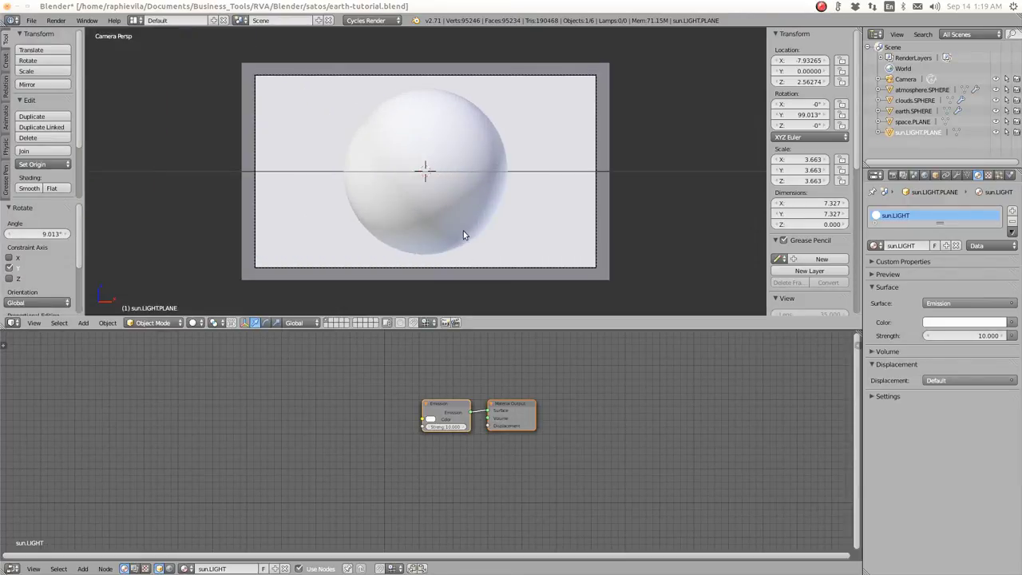
scroll(463, 231, "up", 1)
scroll(463, 231, "down", 1)
left_click(192, 322)
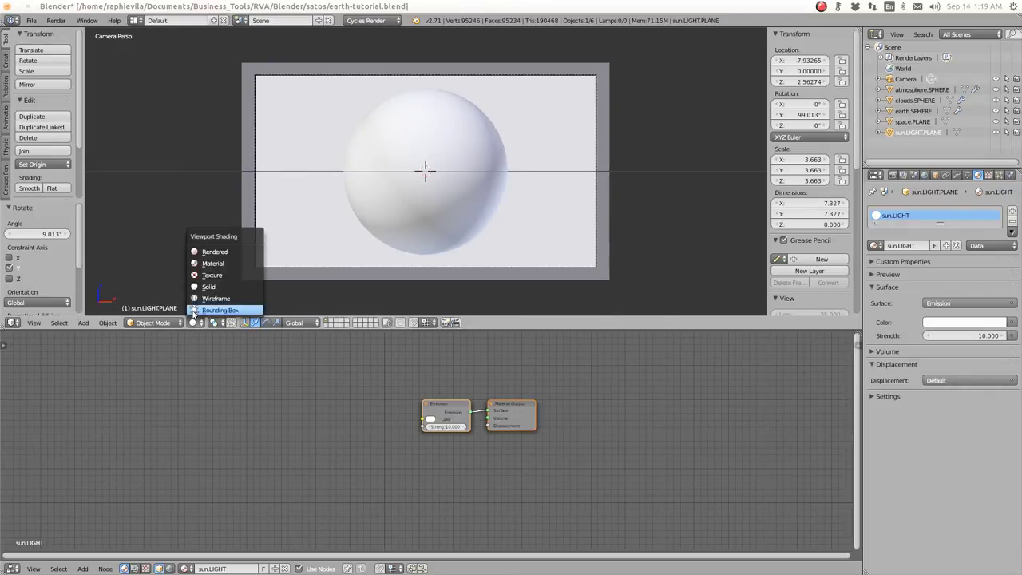
left_click(206, 256)
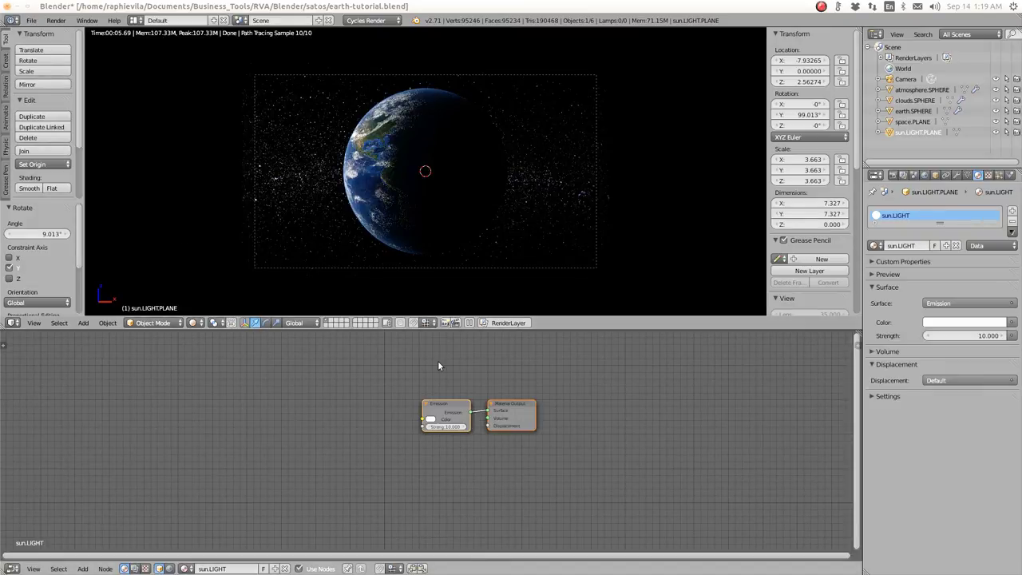
Step: Examine the render settings for device, sampling, volume sampling, light paths, film and performance tiles
left_click(895, 175)
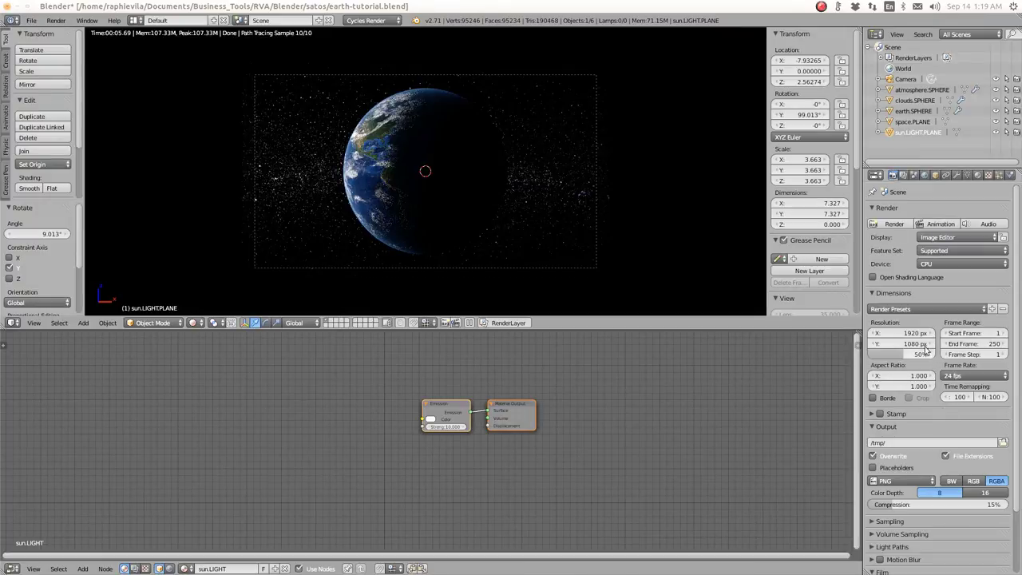
left_click(943, 265)
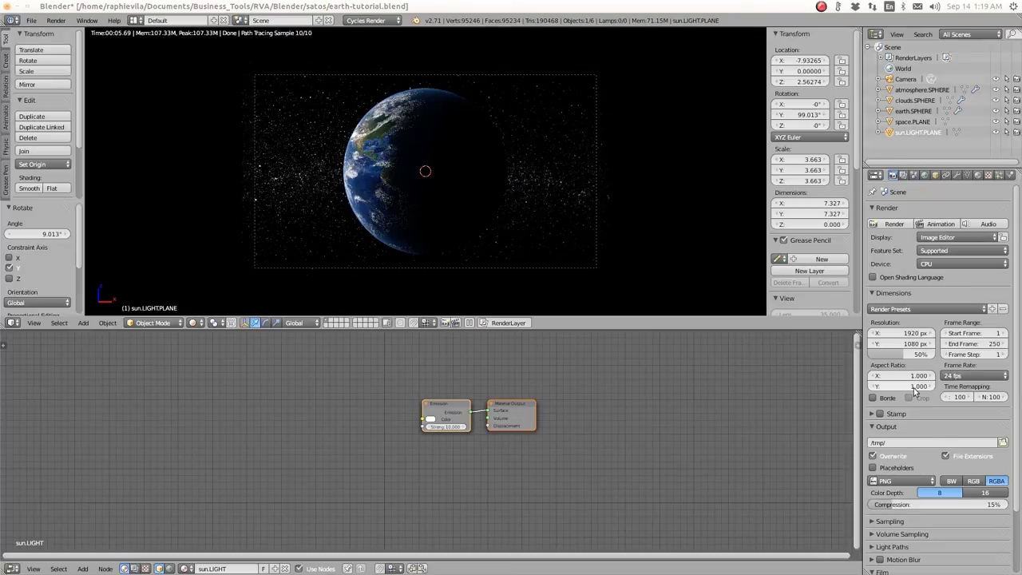
scroll(896, 400, "down", 1)
scroll(900, 501, "down", 3)
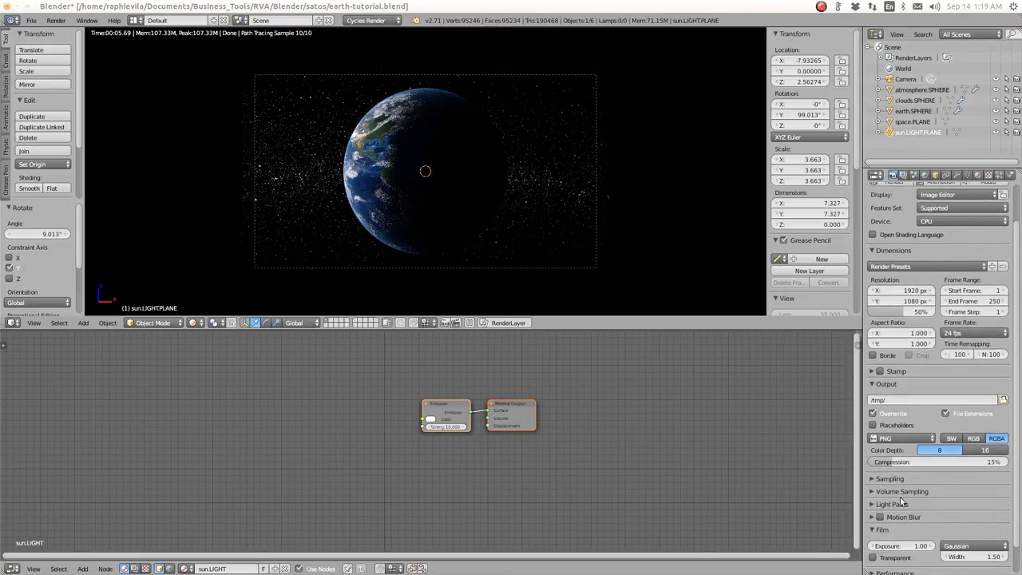
left_click(874, 448)
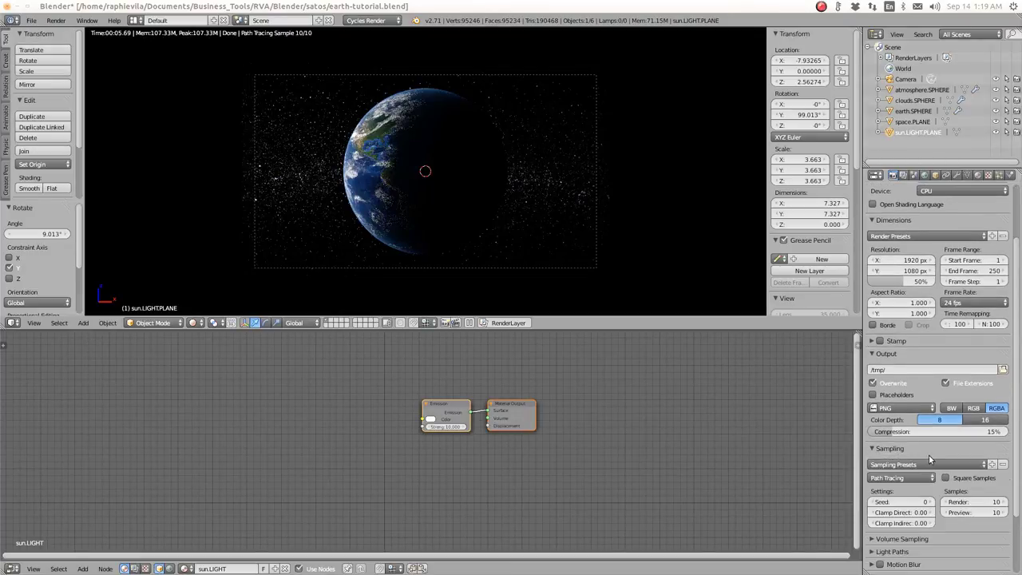
scroll(878, 452, "down", 2)
left_click(878, 409)
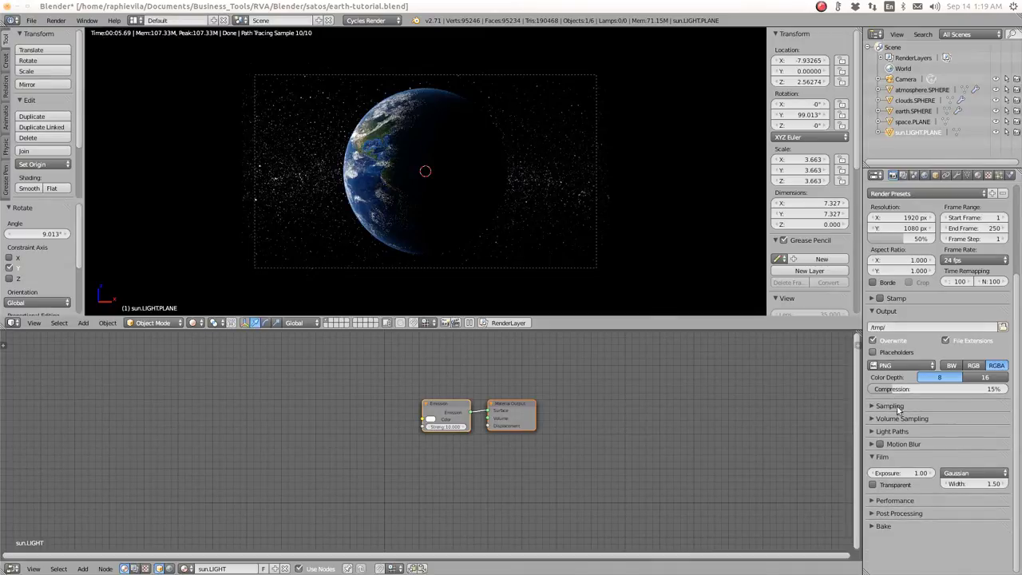
left_click(871, 501)
scroll(871, 503, "down", 3)
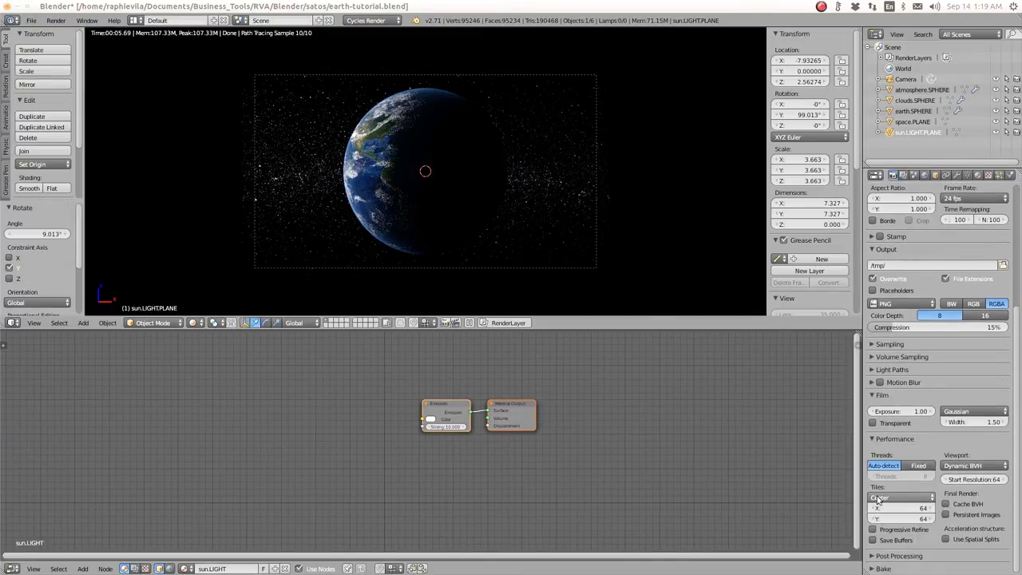
scroll(798, 463, "up", 5)
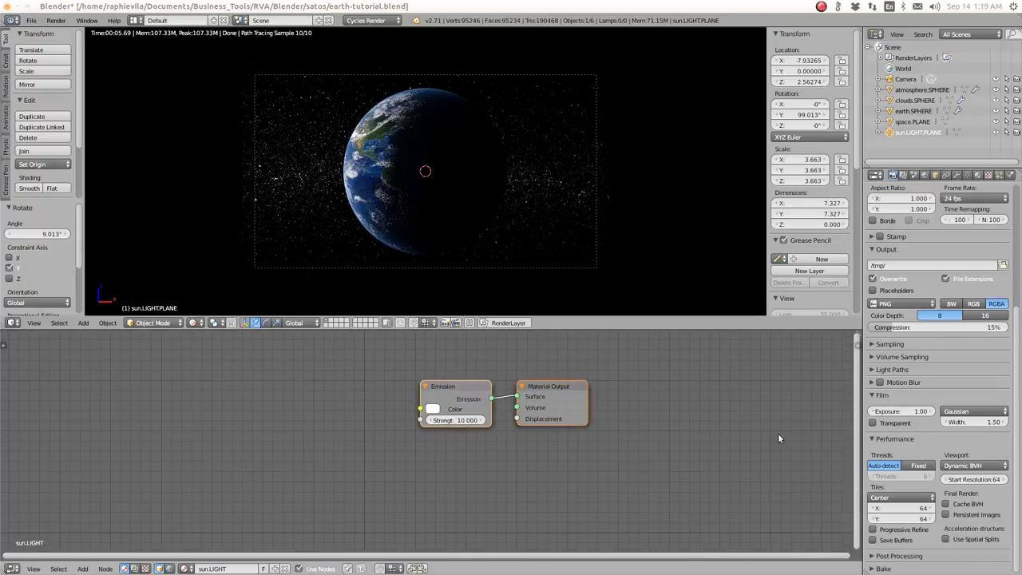
scroll(675, 474, "up", 2)
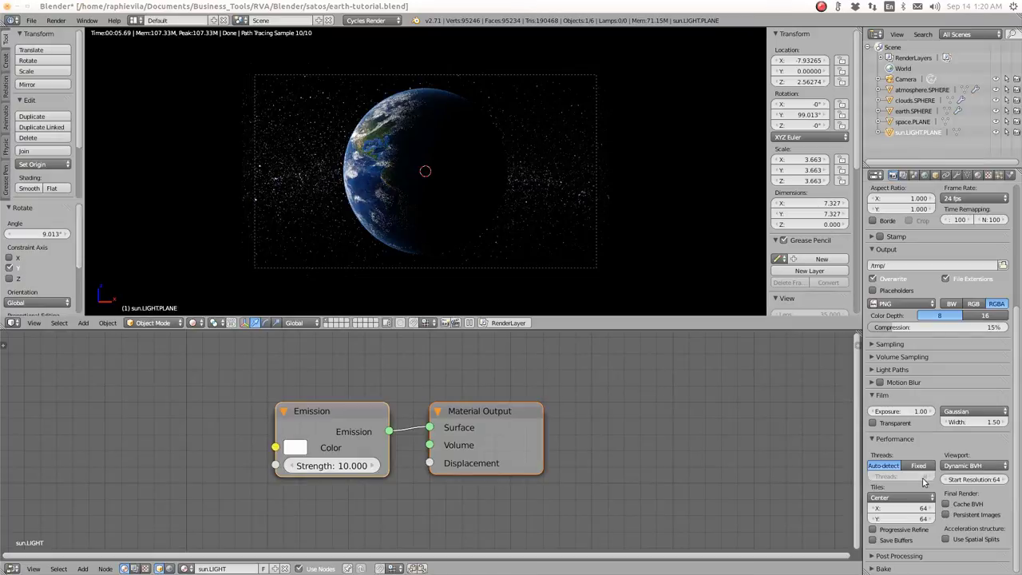
scroll(641, 472, "down", 3)
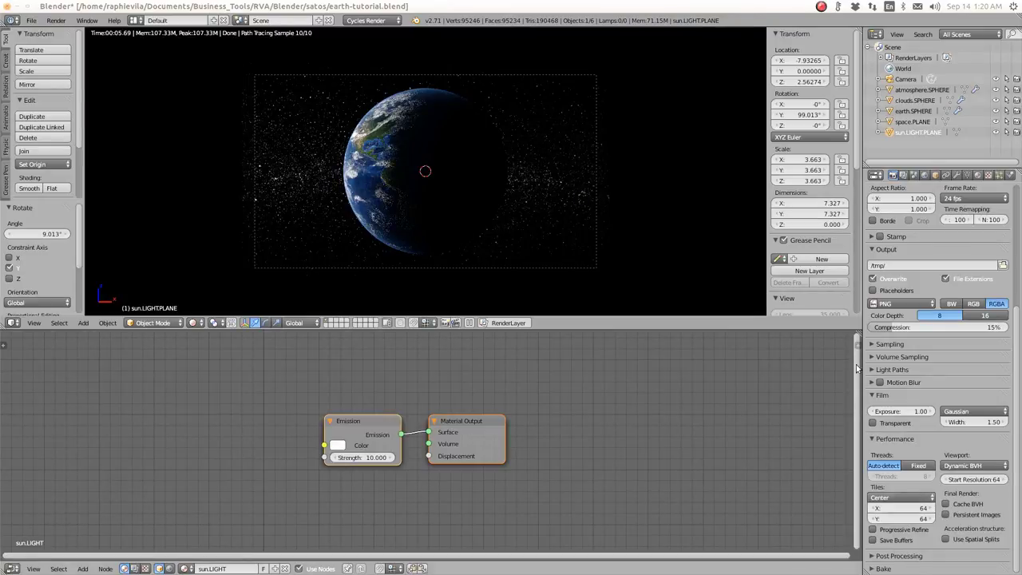
left_click(876, 395)
left_click(871, 370)
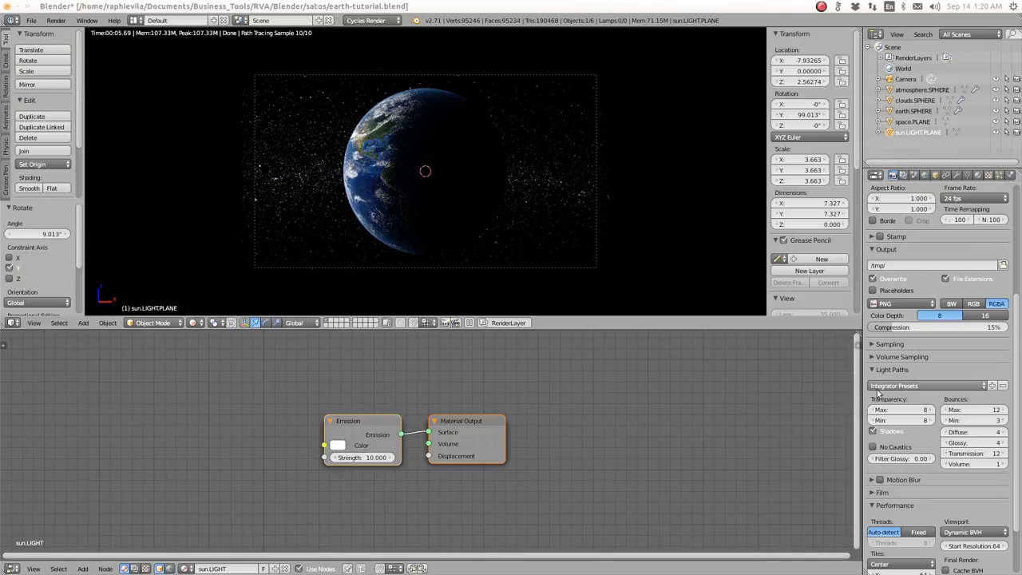
left_click(870, 358)
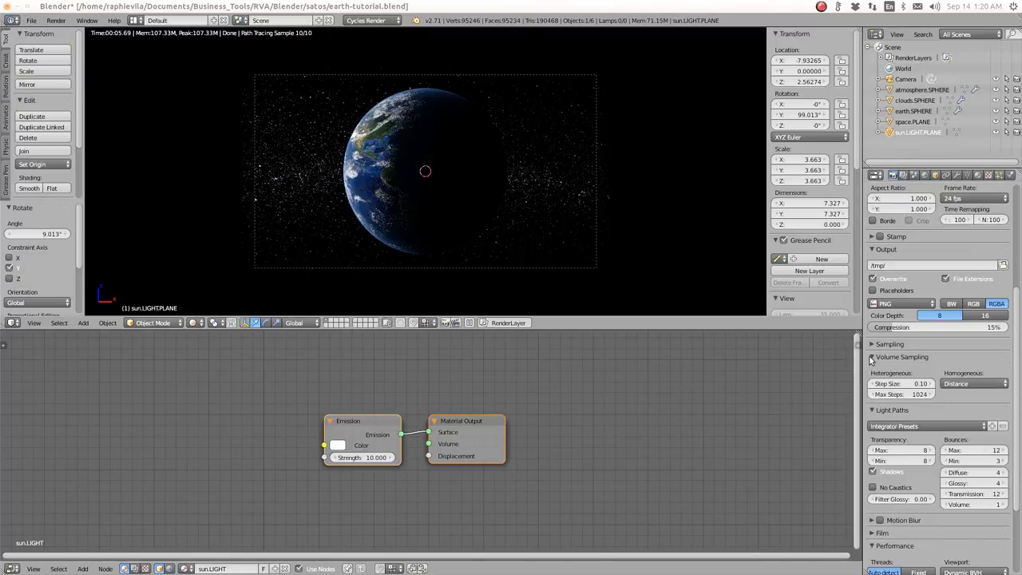
left_click(870, 358)
Step: Set both the Render and Preview sample counts to 100
left_click(871, 344)
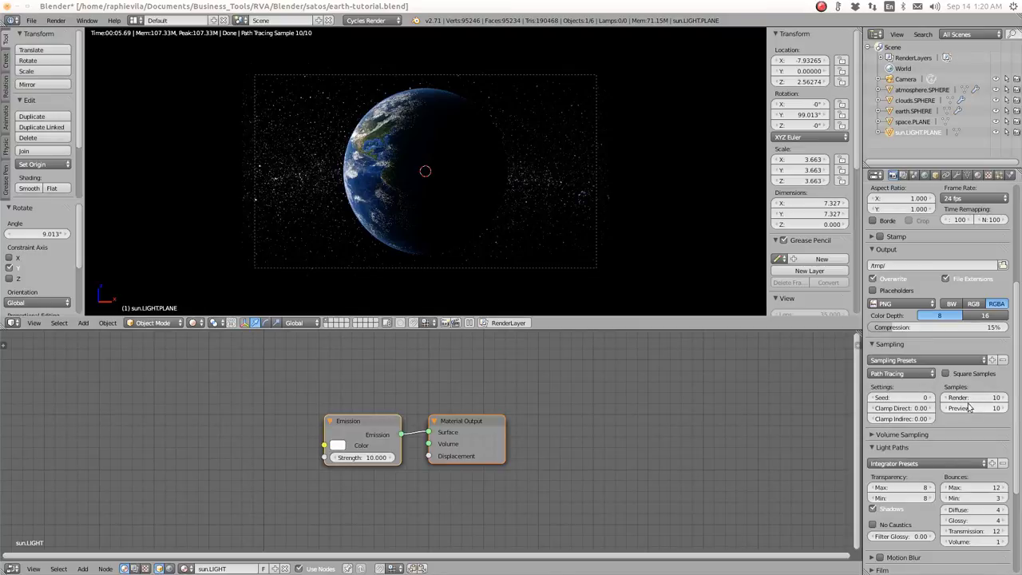
left_click(994, 397)
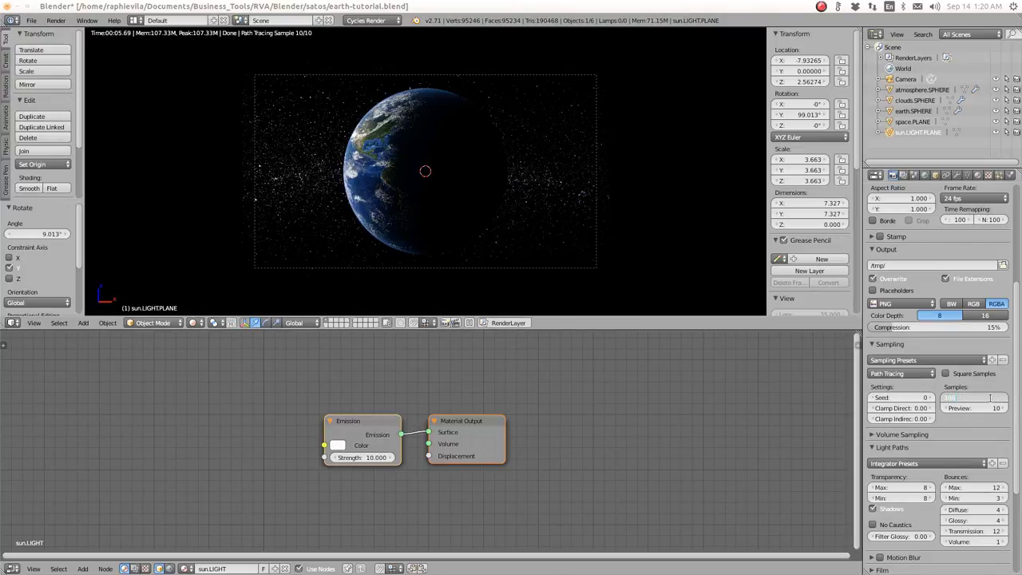
type("100")
key("Return")
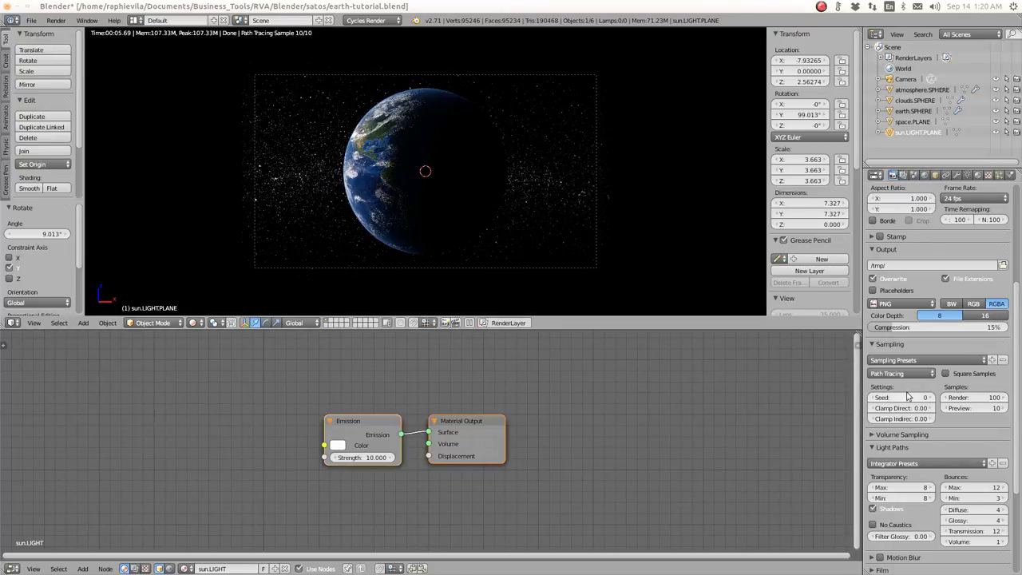
left_click(994, 408)
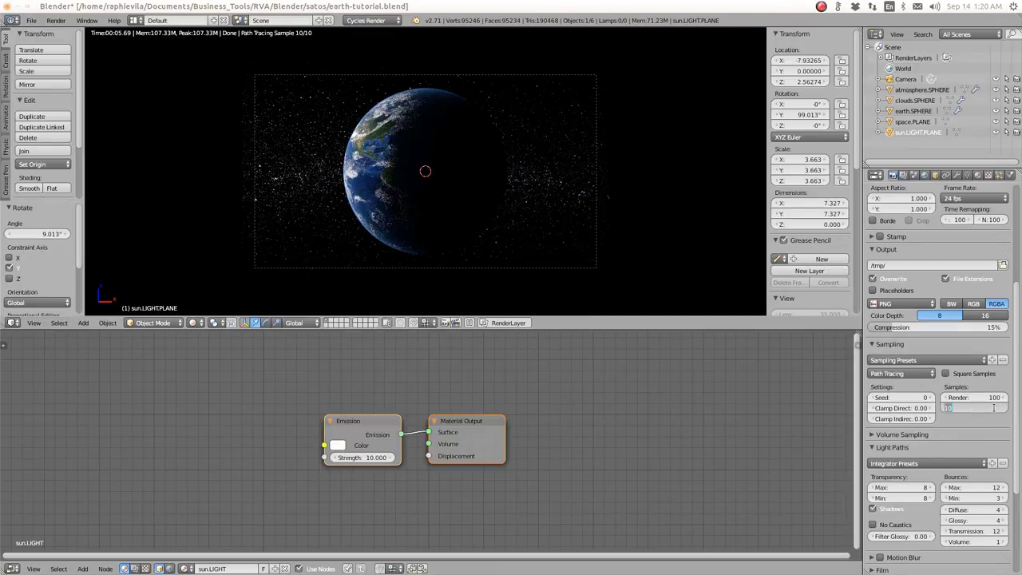
type("100")
key("Return")
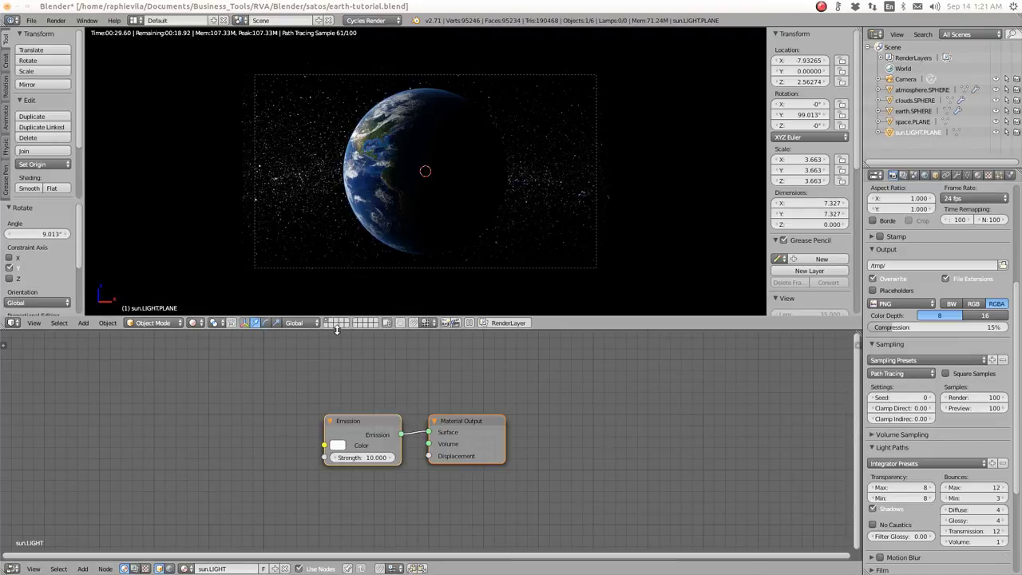
Step: Enlarge the 3D viewport area above the node editor and set the Render samples to 500
left_click_drag(335, 330, 332, 431)
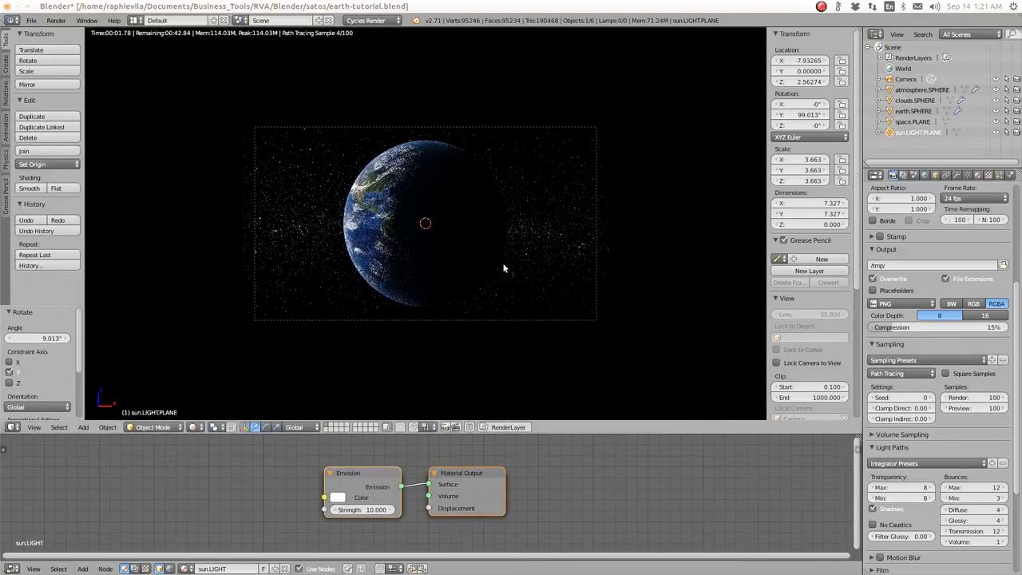
scroll(445, 252, "up", 3)
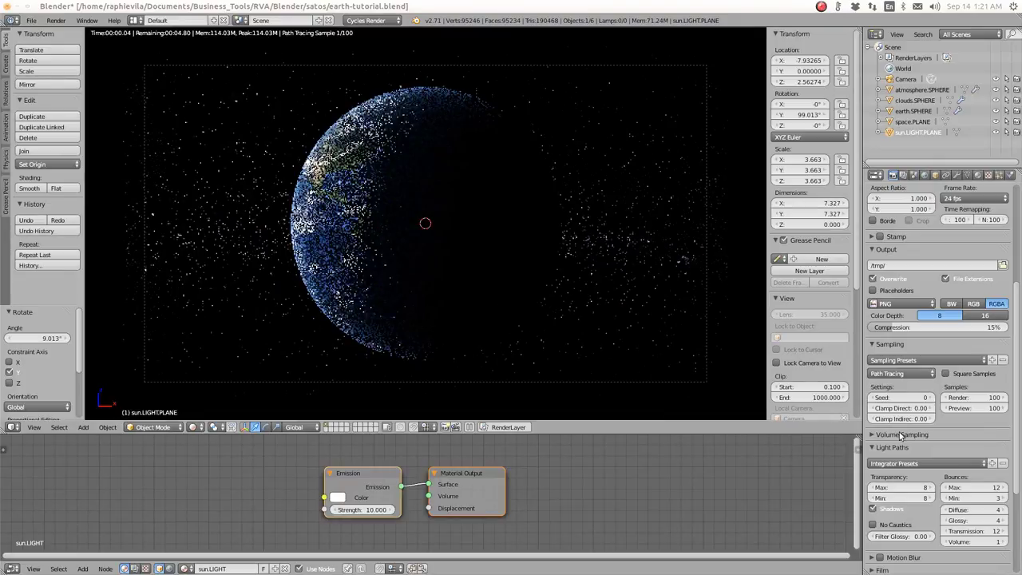
left_click(996, 398)
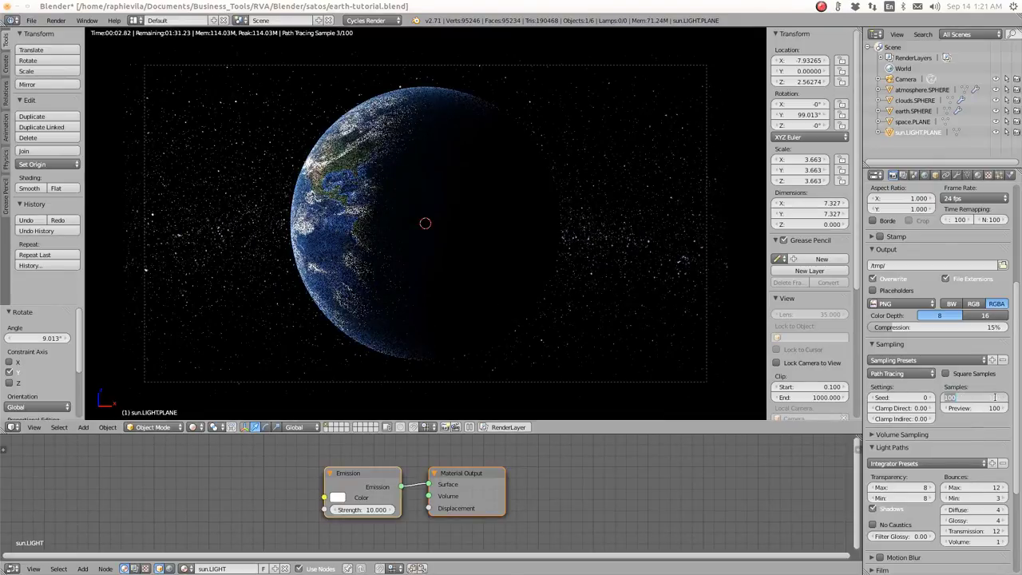
type("500")
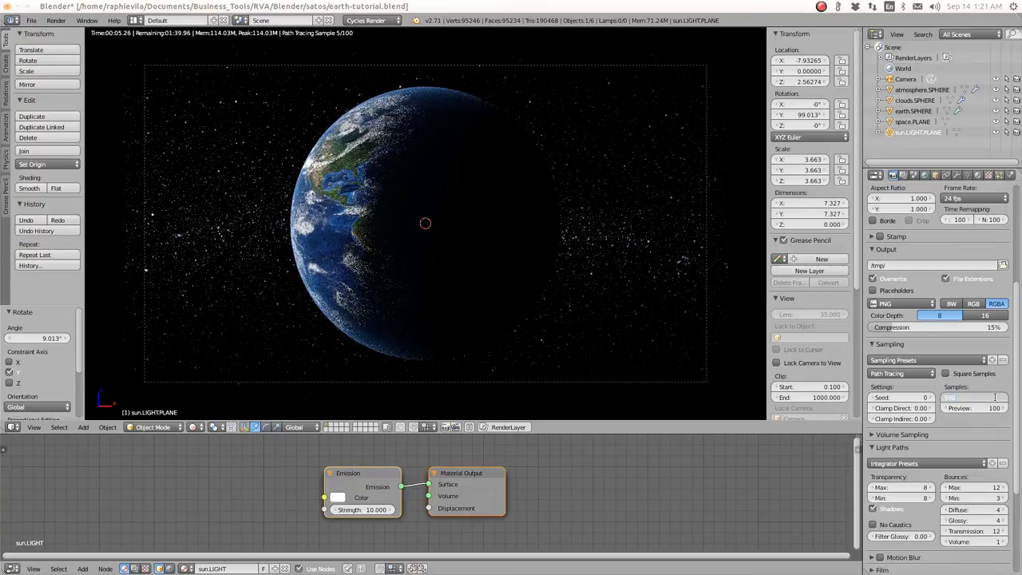
key("Return")
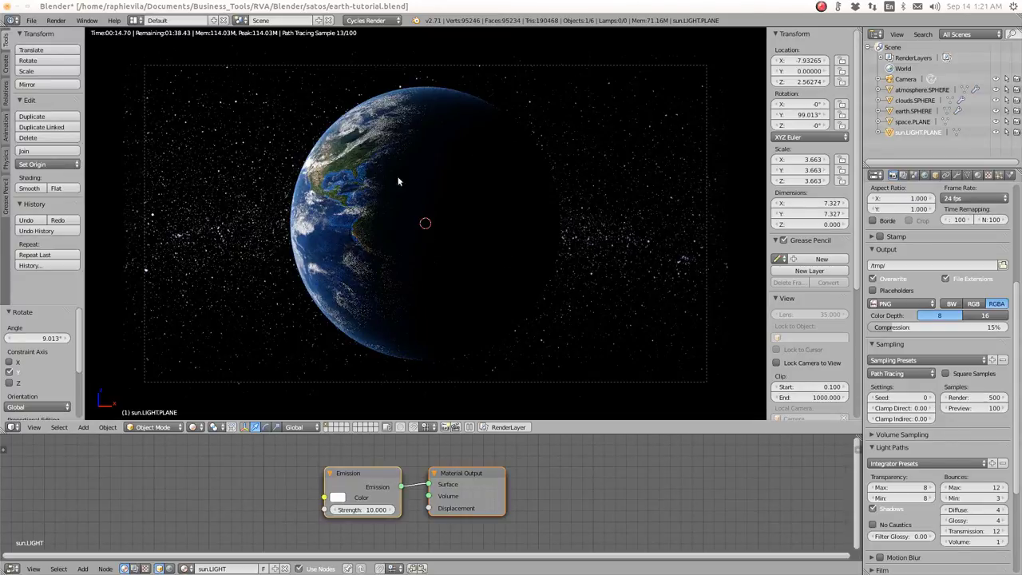
Step: Collapse the Output, Sampling, Volume Sampling and Light Paths settings, and enable Transparent film
left_click(873, 251)
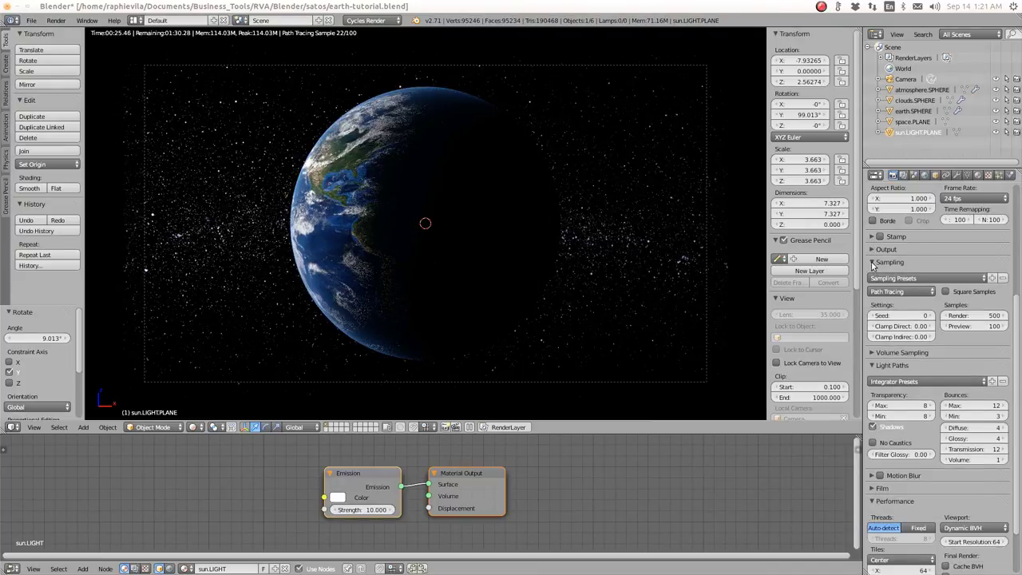
left_click(873, 263)
left_click(874, 276)
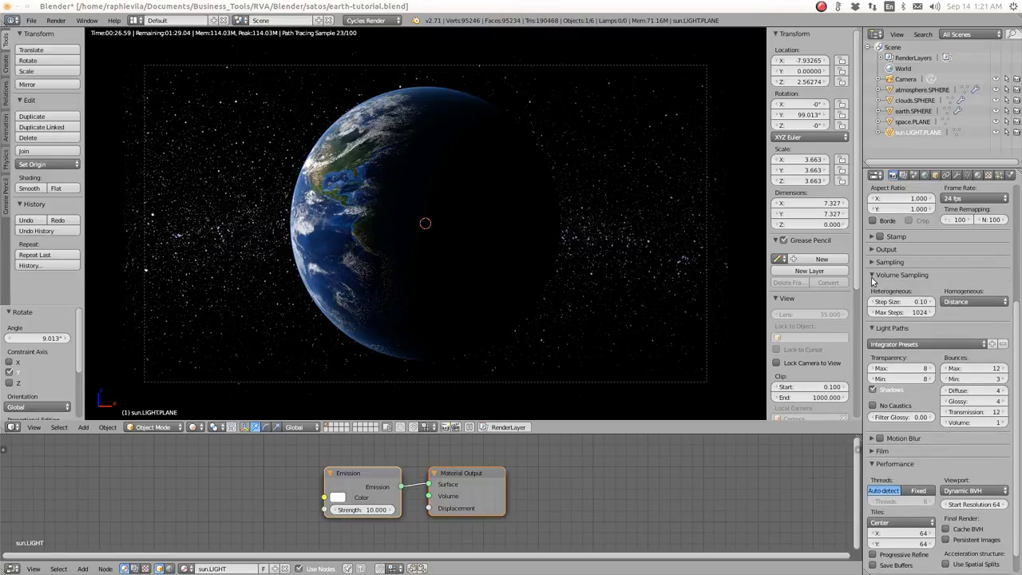
left_click(874, 275)
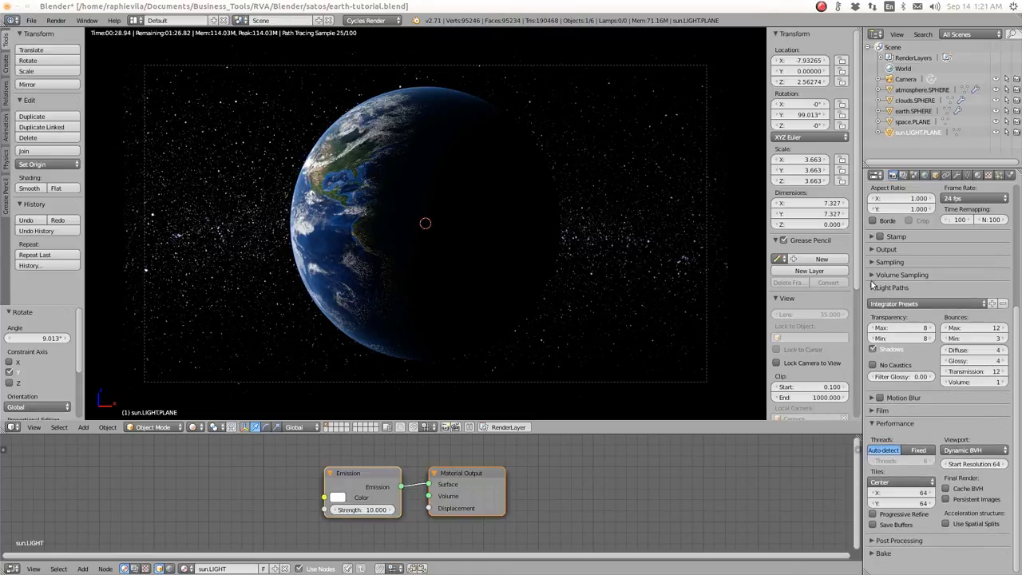
left_click(873, 288)
left_click(873, 313)
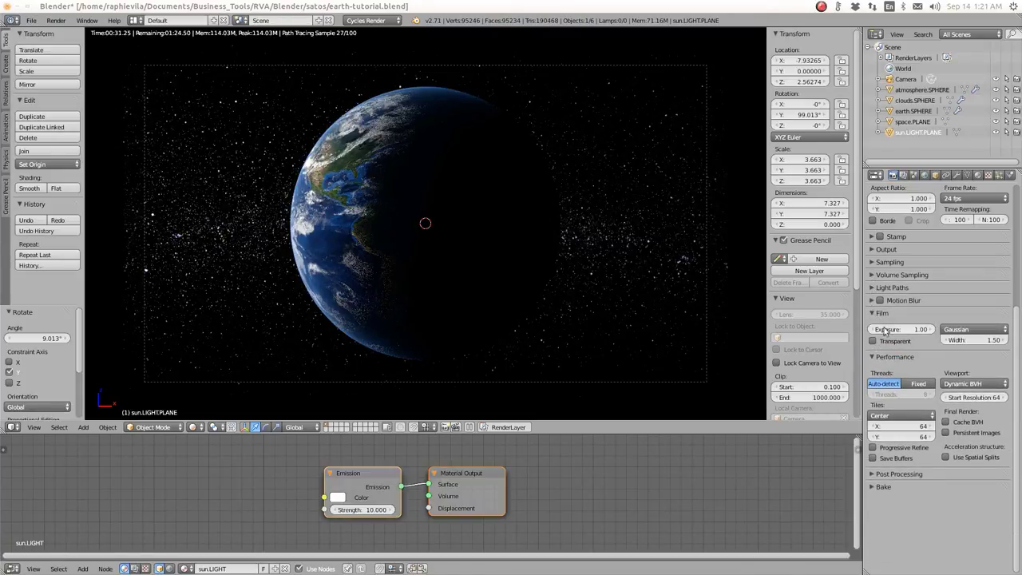
left_click(874, 341)
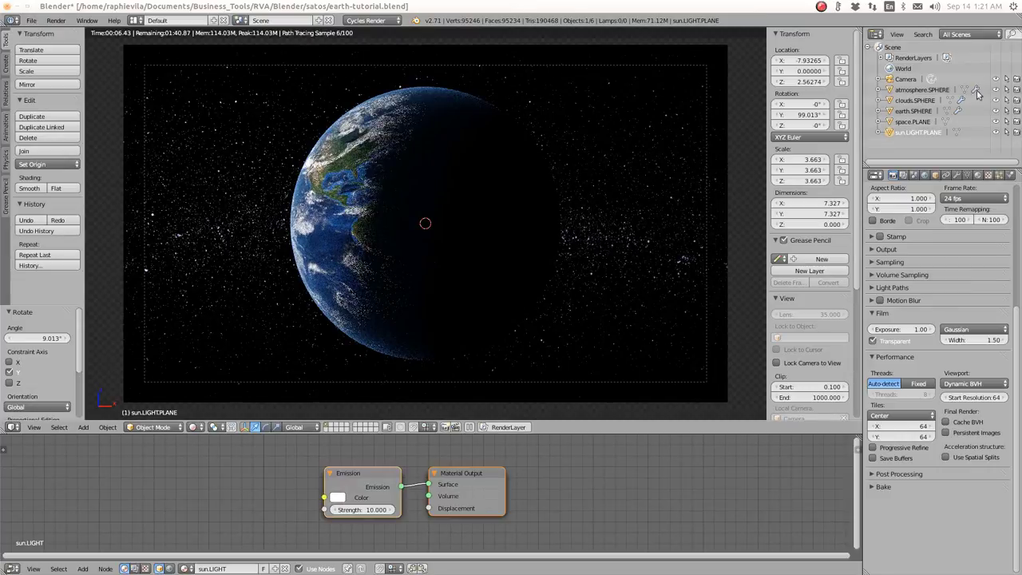
Step: Check the transparent background behind the Earth by temporarily hiding the space plane
key("alt+a")
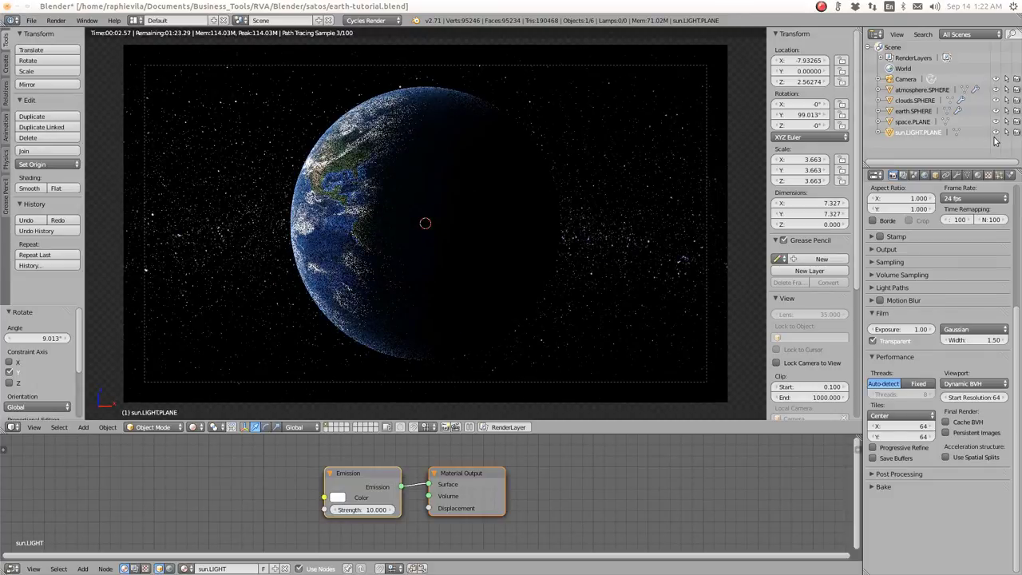
left_click(995, 122)
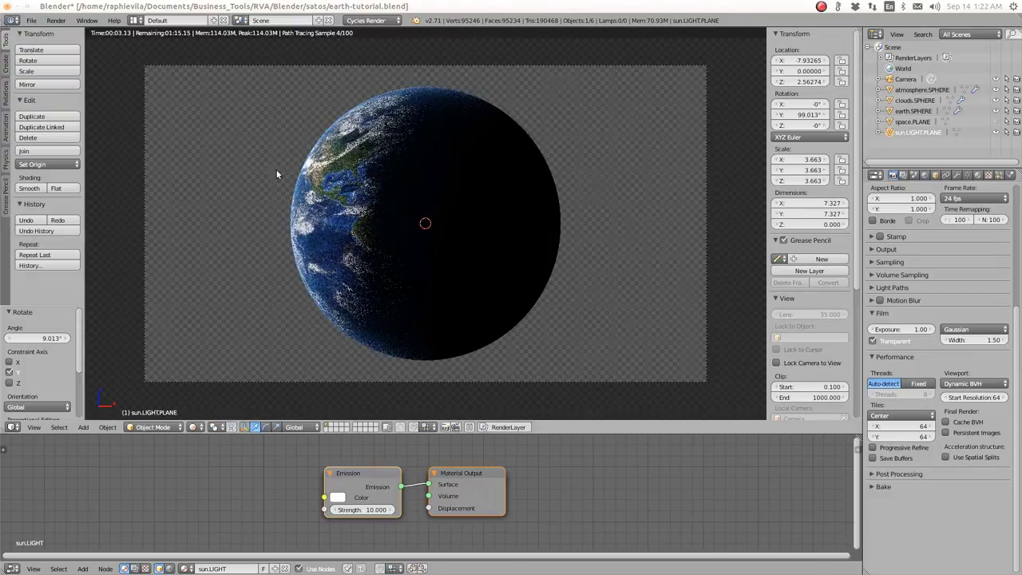
left_click(996, 122)
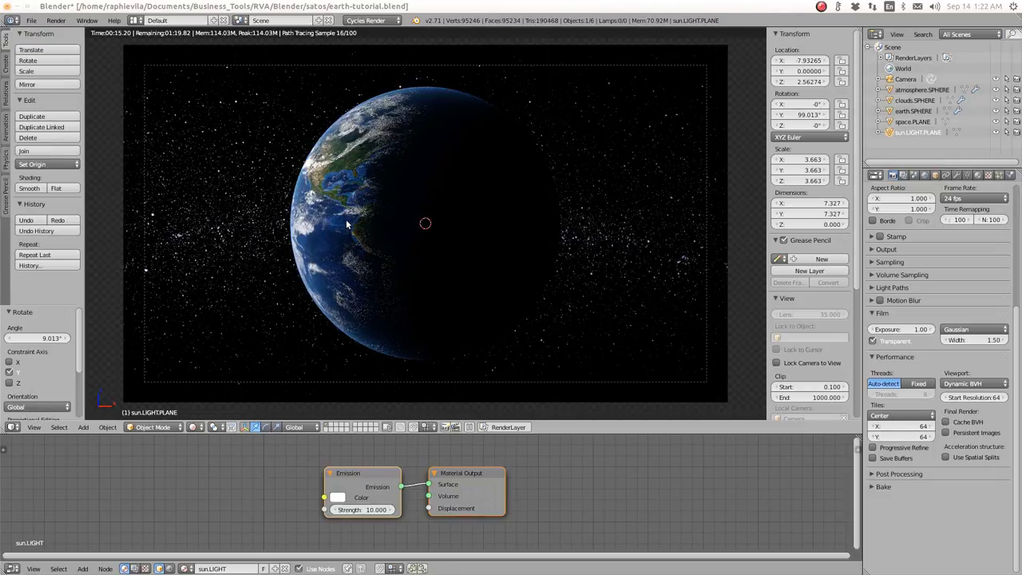
scroll(376, 221, "down", 1)
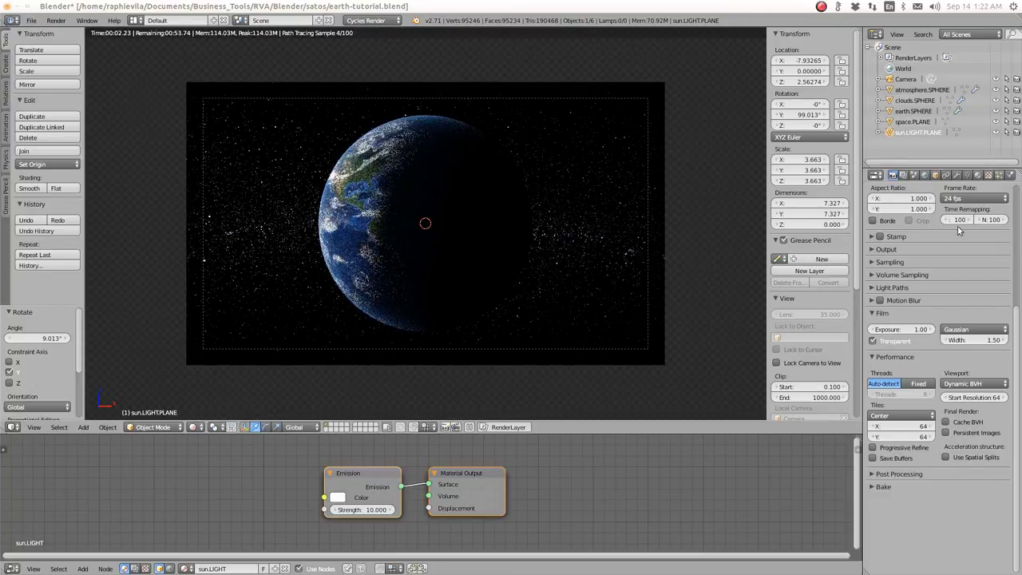
Step: Select the earth sphere and set its Z rotation to 40°
scroll(919, 210, "up", 4)
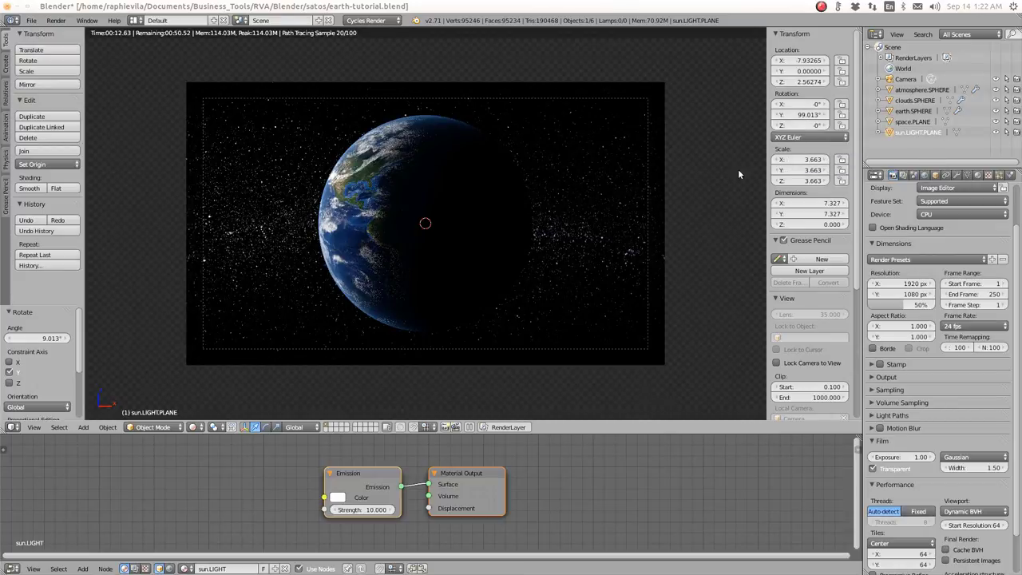
left_click(910, 111)
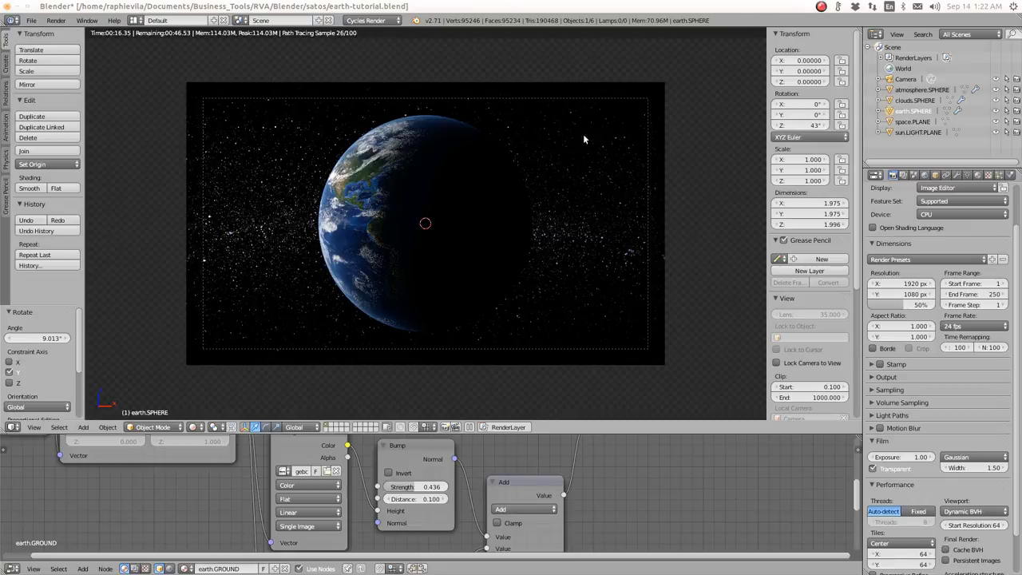
mouse_move(799, 126)
left_mouse_down()
mouse_move(826, 125)
mouse_move(799, 128)
mouse_move(815, 130)
left_mouse_up()
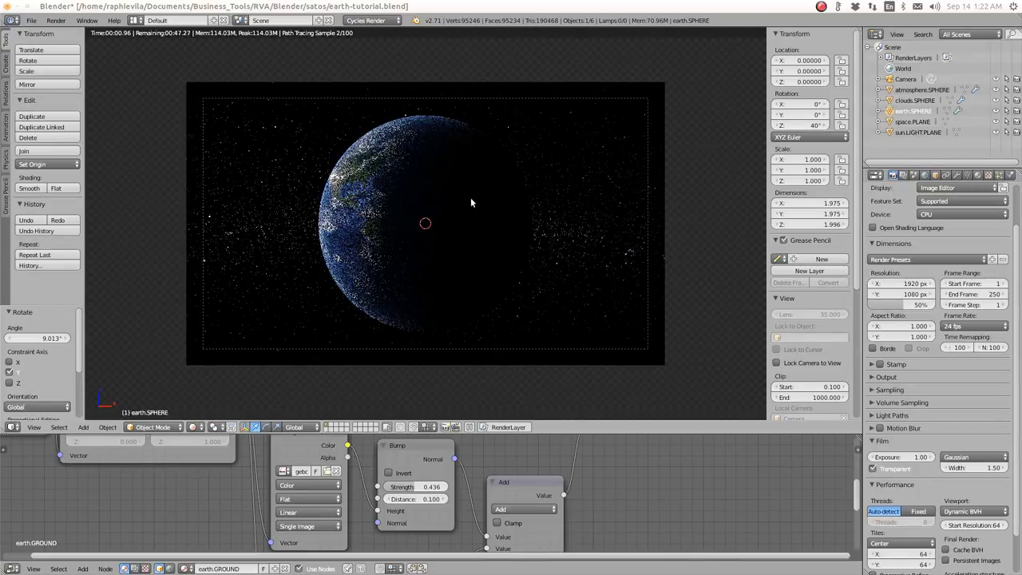
Step: Set the scene's frame rate to 29.97 fps
left_click(971, 329)
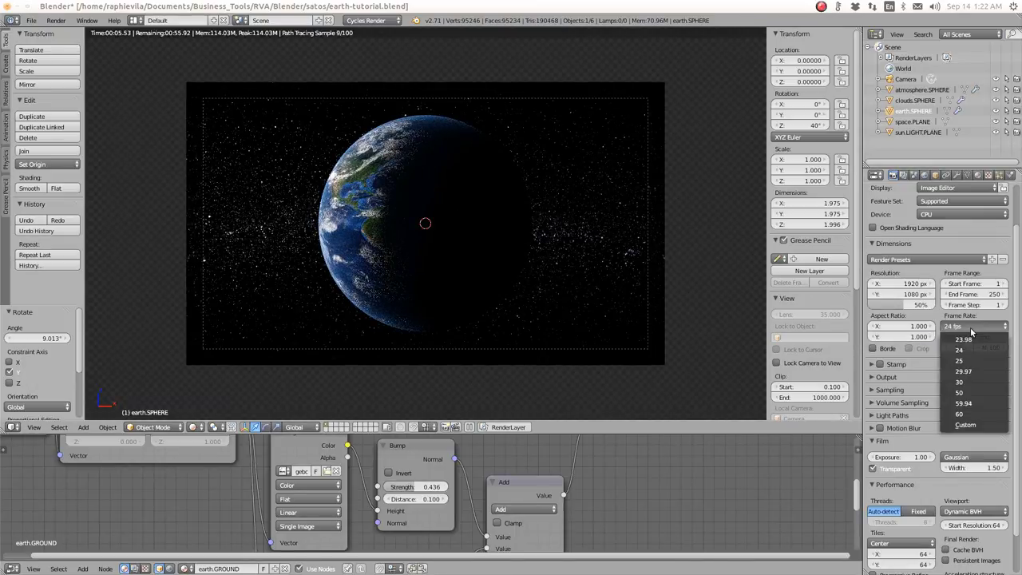
left_click(965, 372)
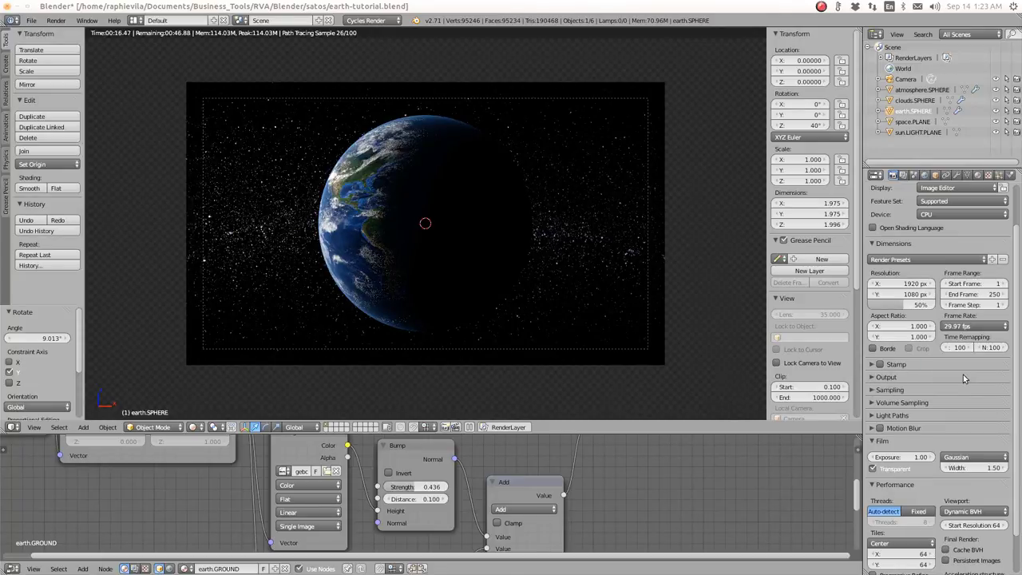
Step: Try a frame rate of 60 fps for the scene and return it to 29.97 fps
left_click(973, 327)
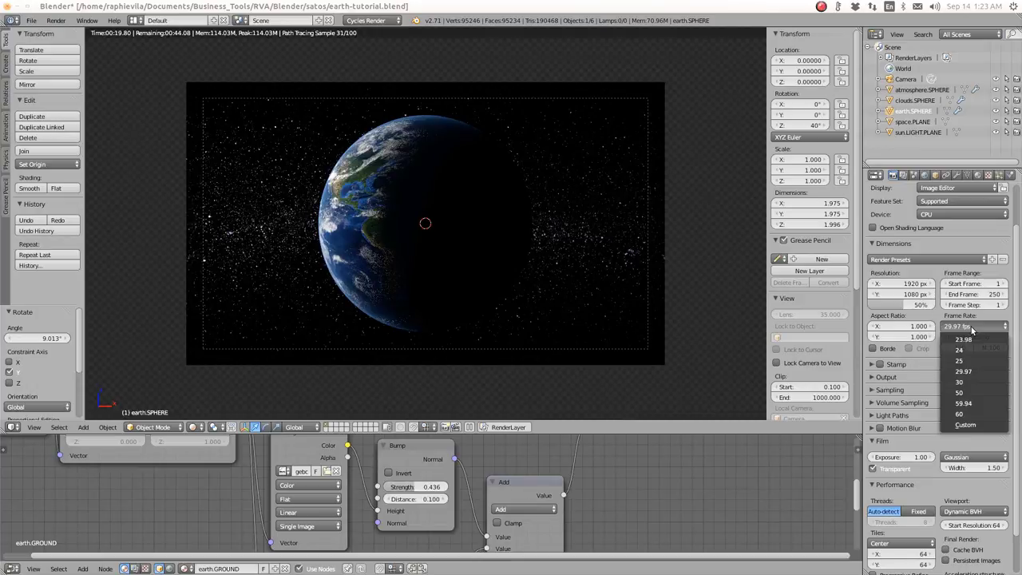
left_click(958, 415)
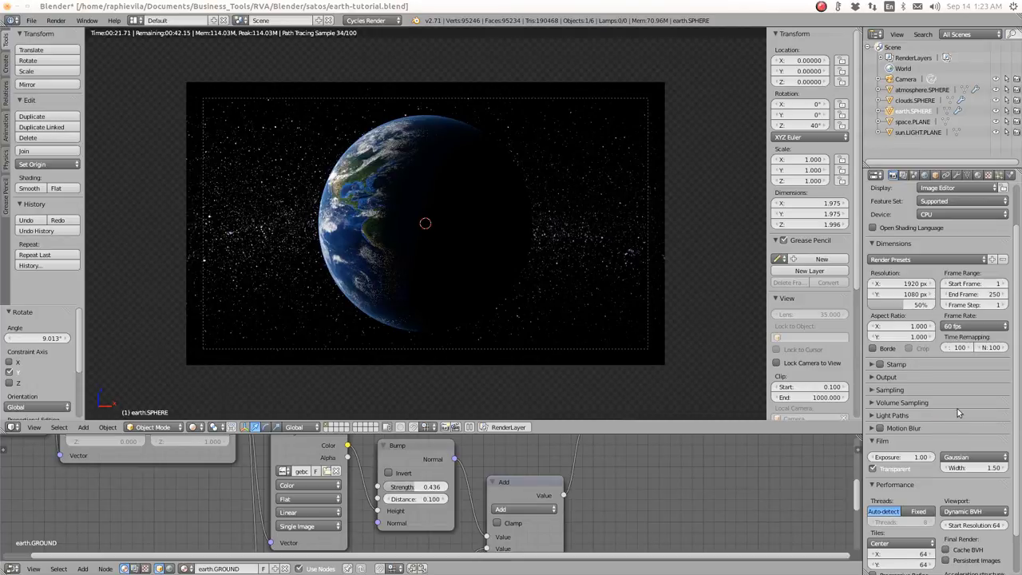
left_click(978, 328)
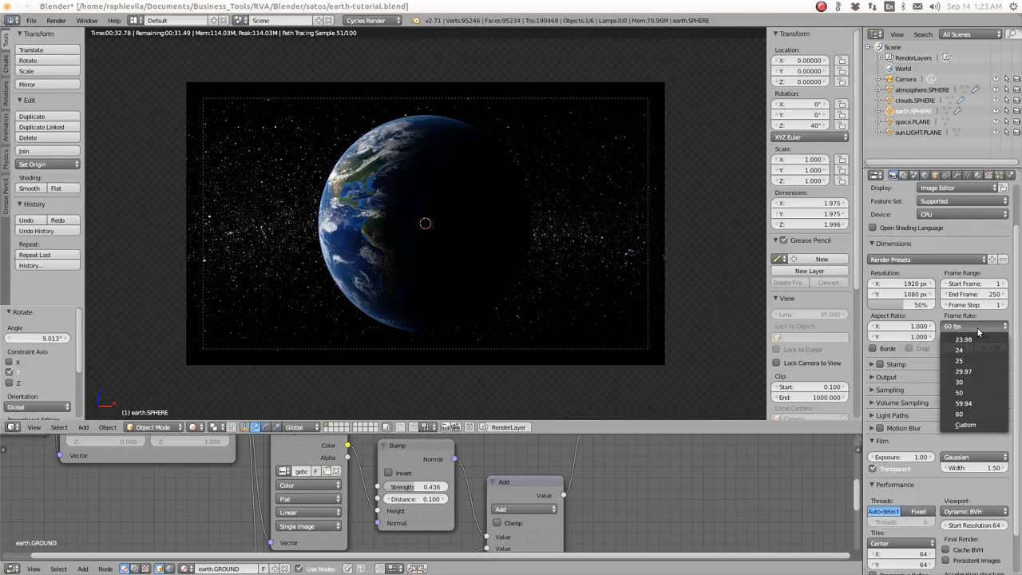
left_click(968, 372)
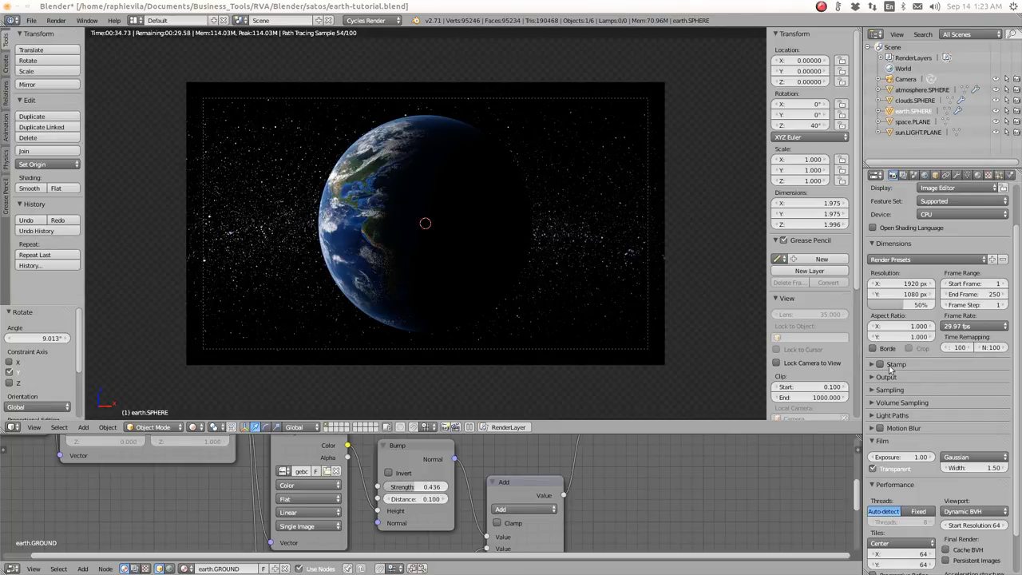
Step: Collapse the Dimensions settings and expand the Output settings of the render properties
left_click(884, 243)
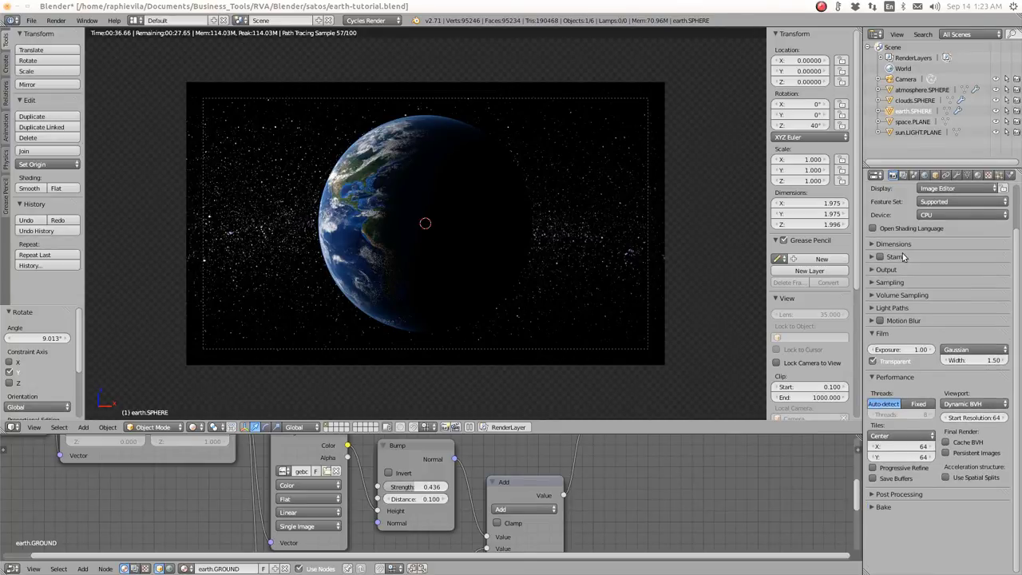
scroll(928, 263, "up", 3)
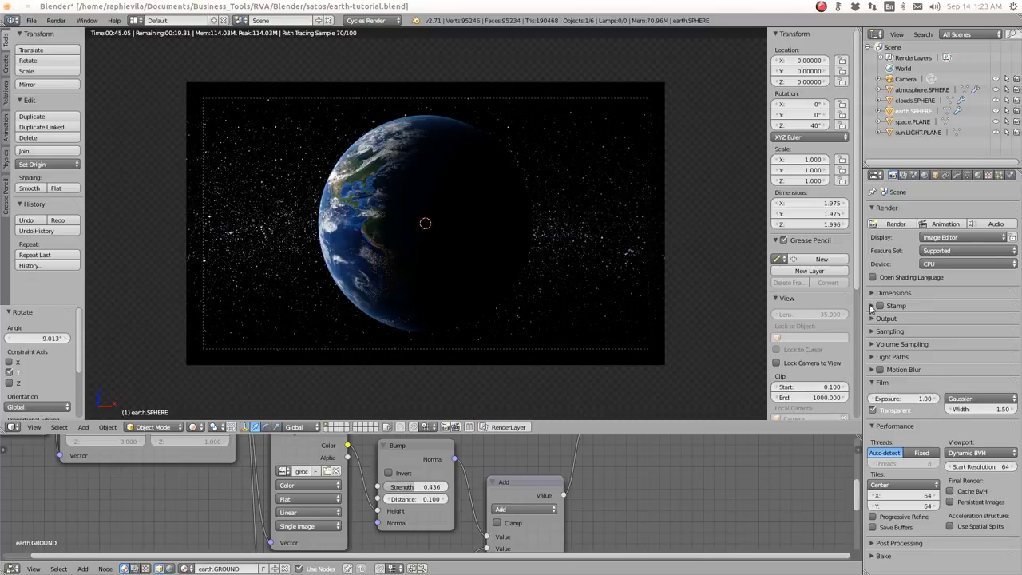
left_click(872, 318)
scroll(966, 321, "down", 2)
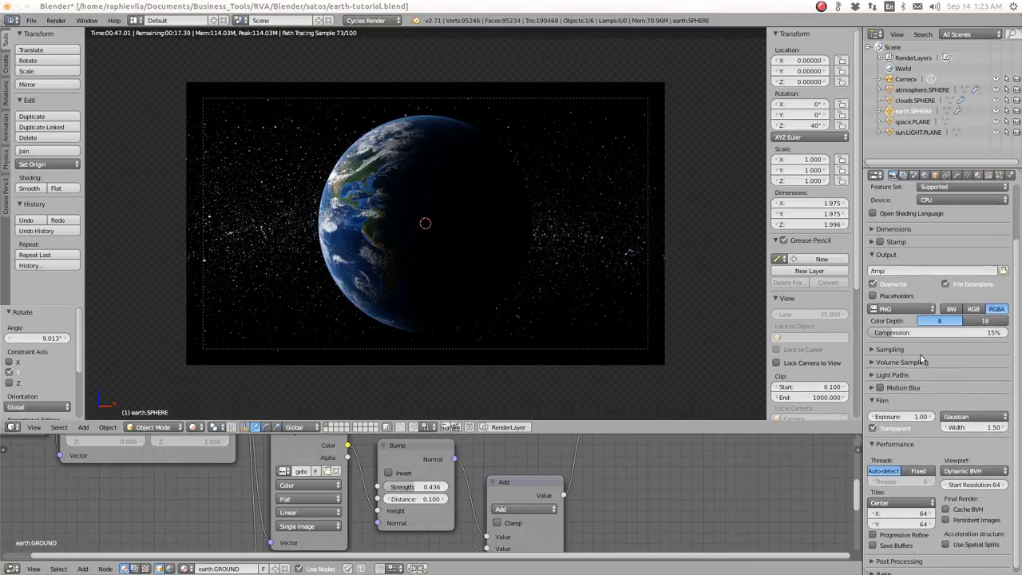
Step: Review the render layer settings, the Feature Set options and the render dimensions, leaving the Dimensions settings collapsed
scroll(922, 360, "up", 3)
left_click(903, 175)
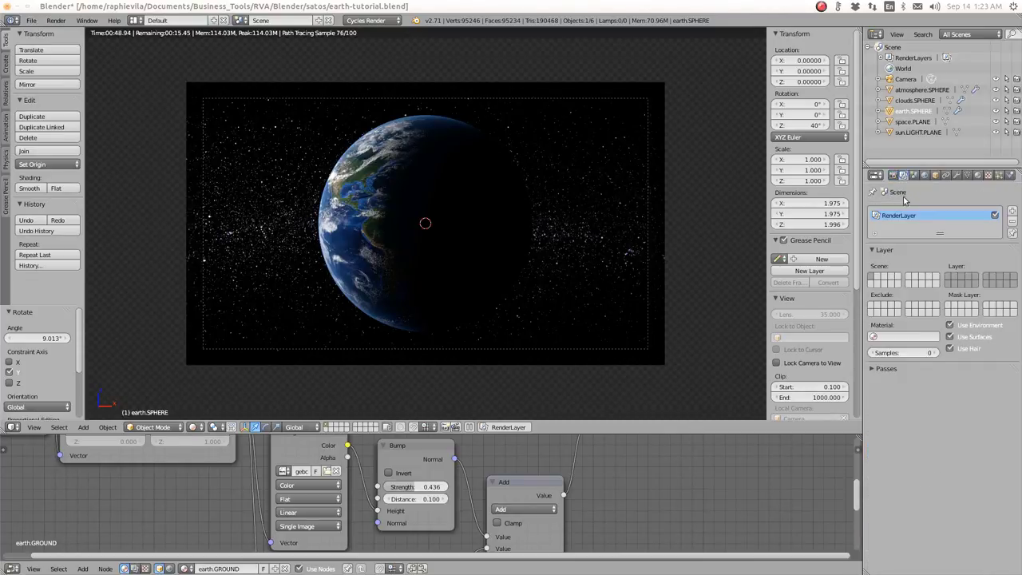
left_click(893, 175)
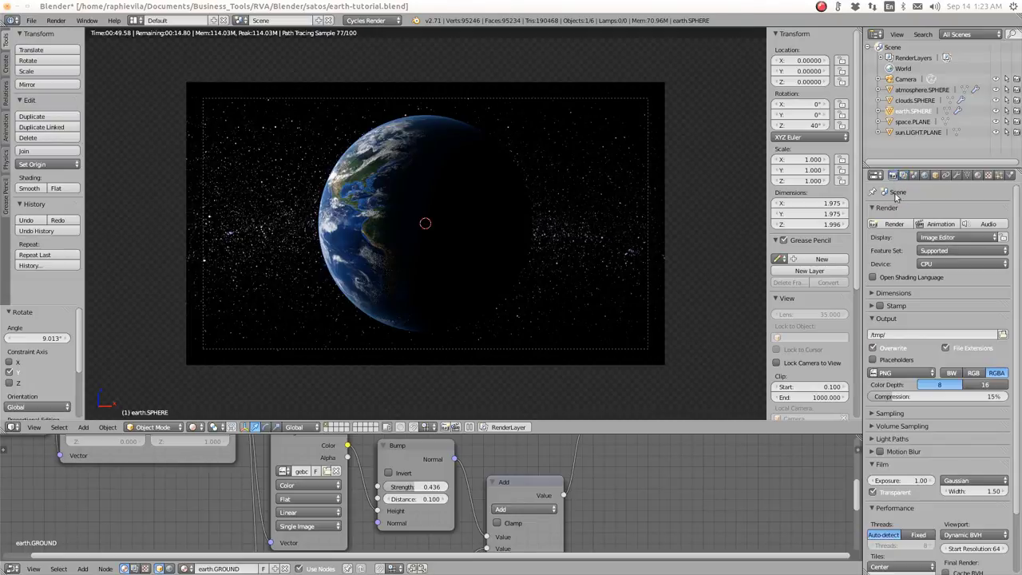
left_click(949, 252)
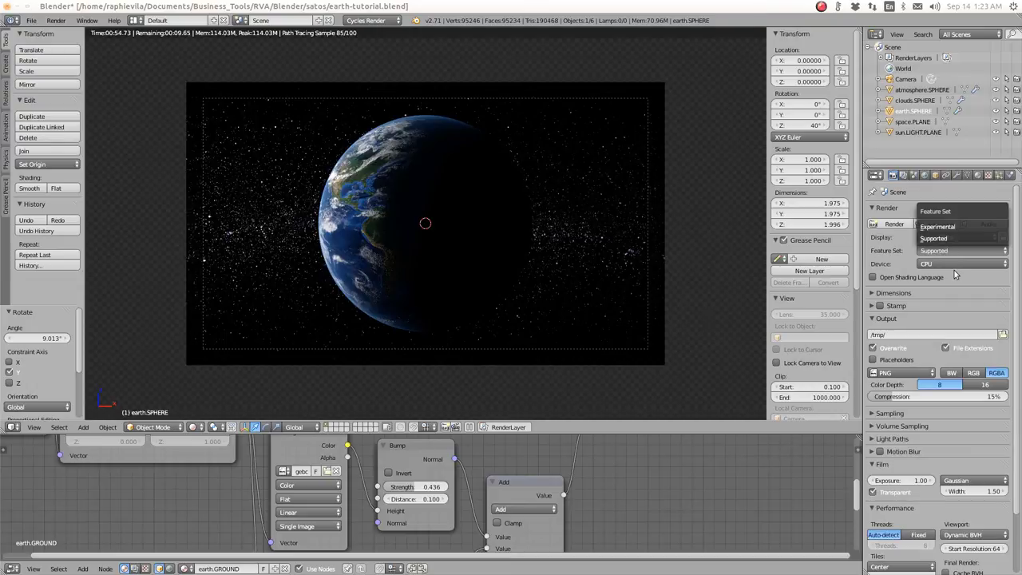
left_click(872, 295)
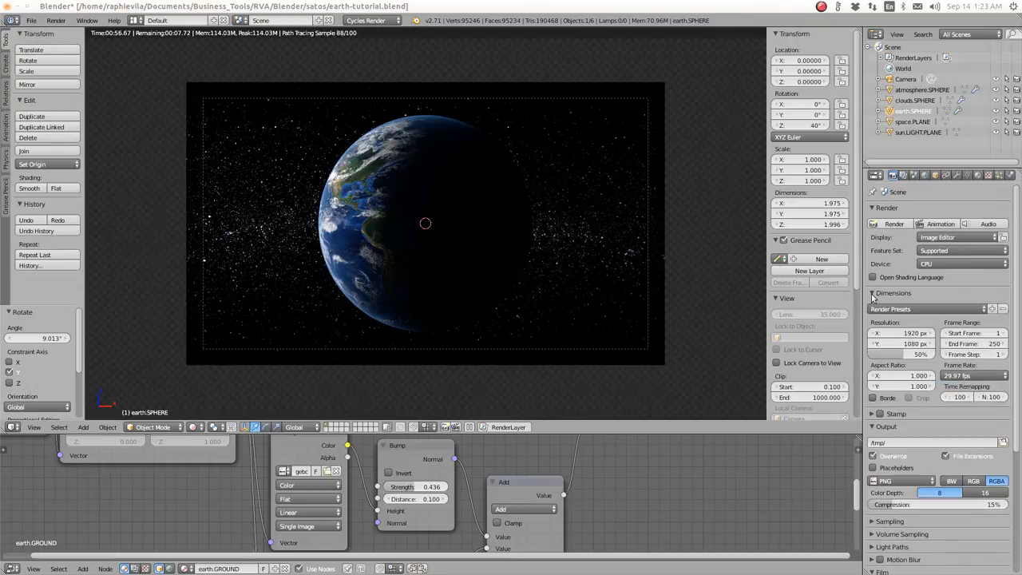
left_click(915, 309)
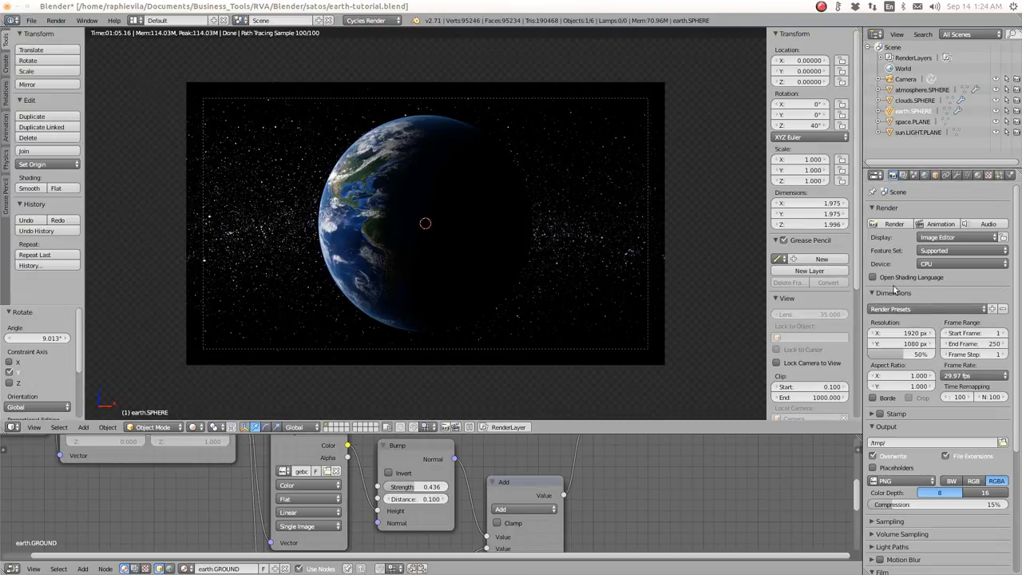
left_click(874, 294)
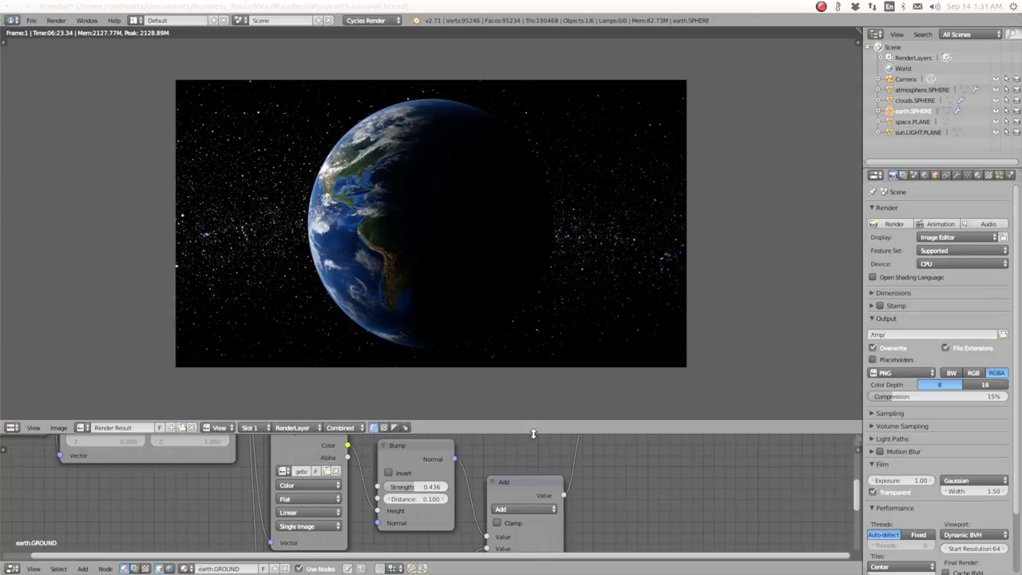
Step: Enlarge the node editor beneath the finished render and compare the render with the reference image earth-composition-BLENDER2.png
left_click_drag(534, 422, 541, 324)
scroll(420, 439, "down", 5)
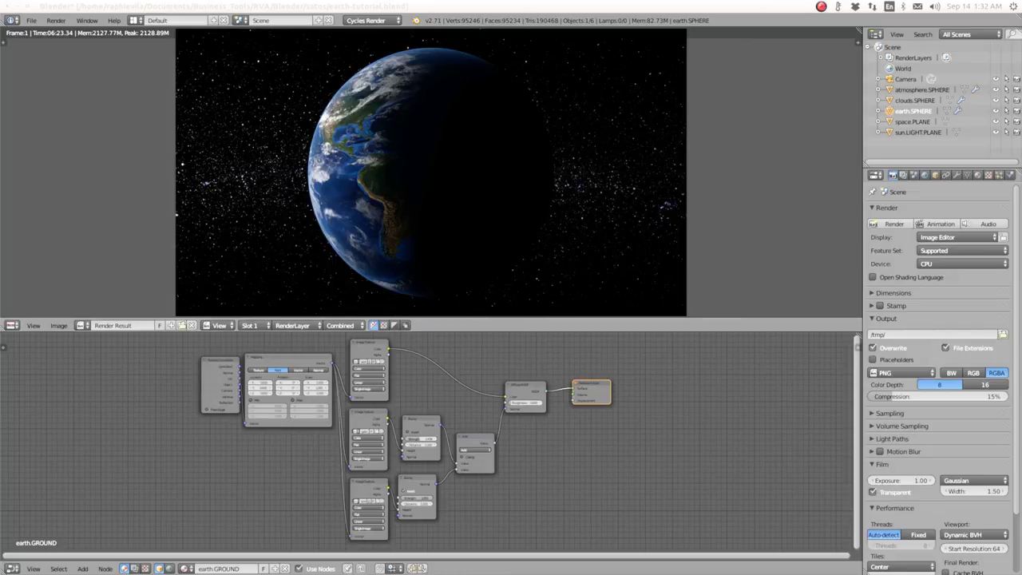
left_click_drag(71, 106, 634, 77)
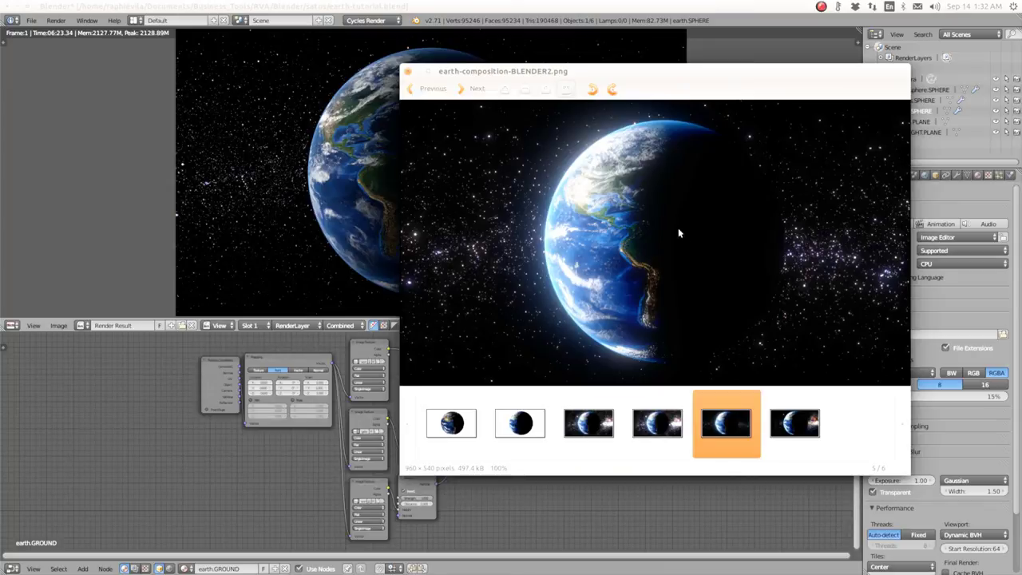
mouse_move(723, 80)
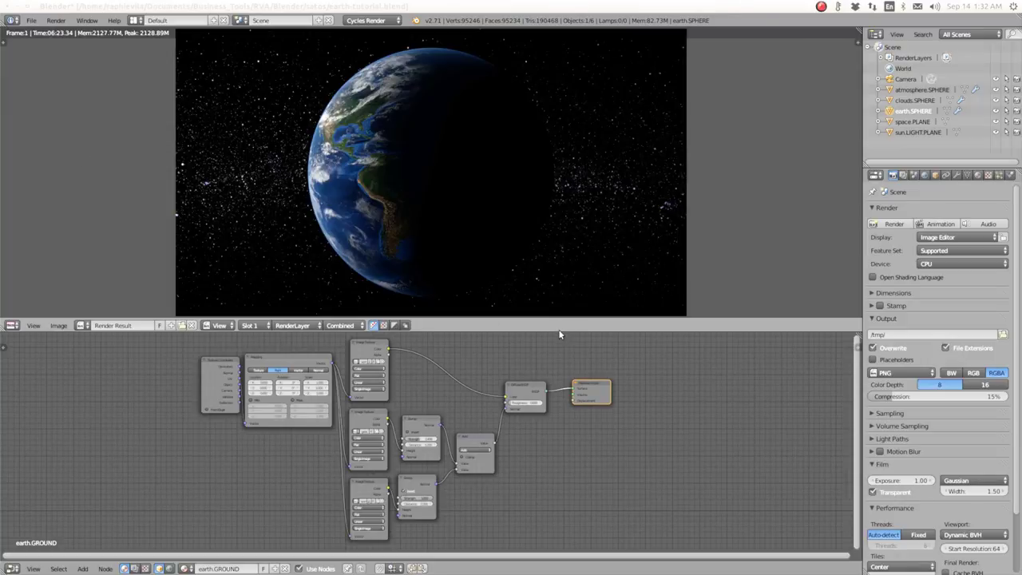
mouse_move(559, 333)
left_mouse_down()
mouse_move(558, 360)
mouse_move(558, 350)
left_mouse_up()
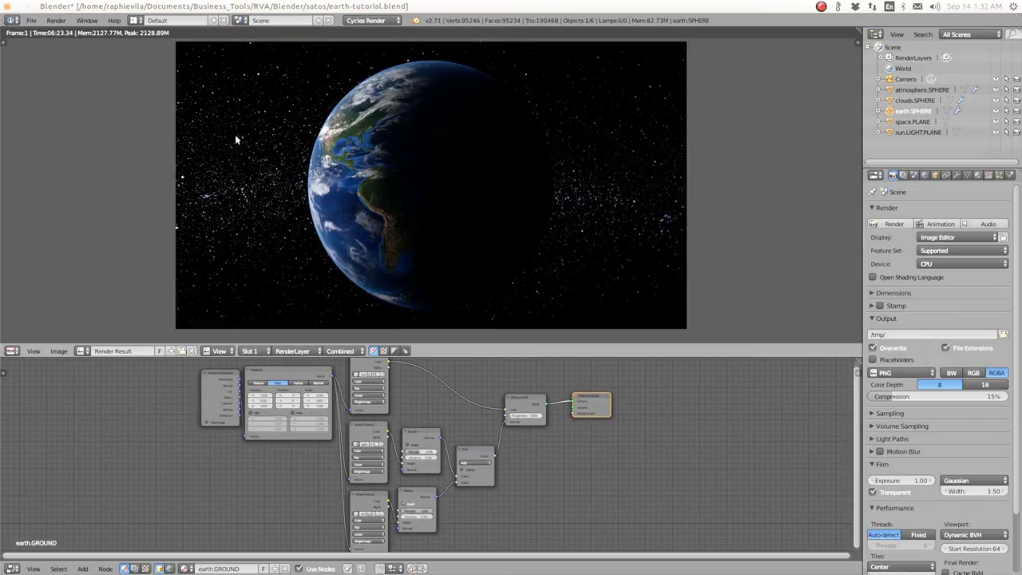
Step: Switch the node editor to compositing nodes and enable Use Nodes and Backdrop
left_click(134, 569)
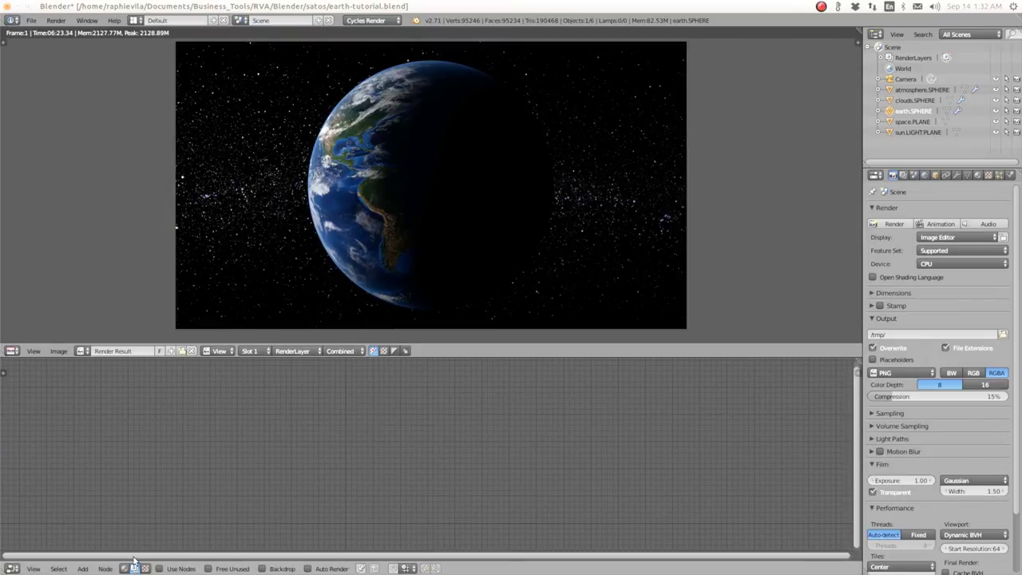
left_click(123, 568)
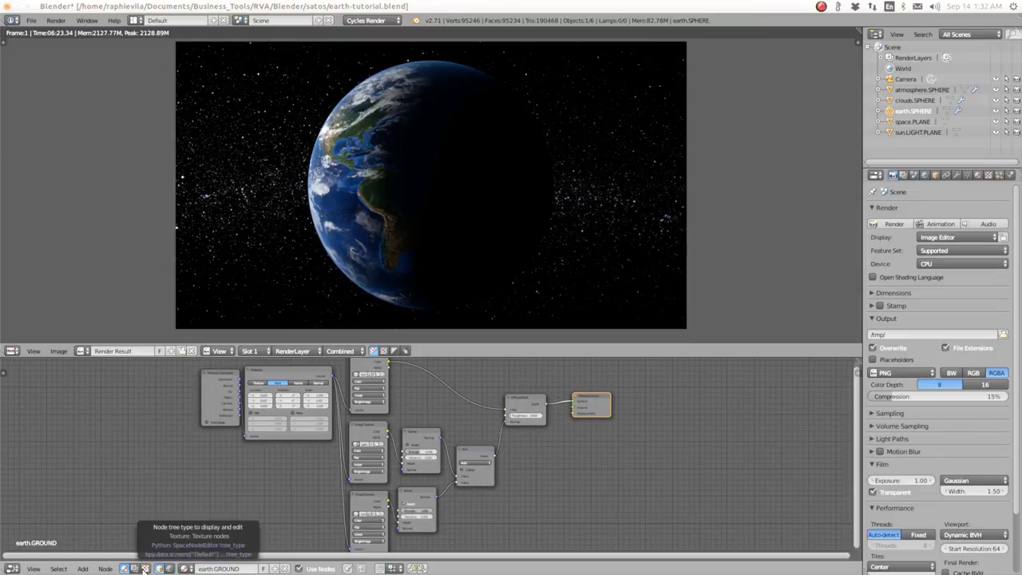
left_click(134, 569)
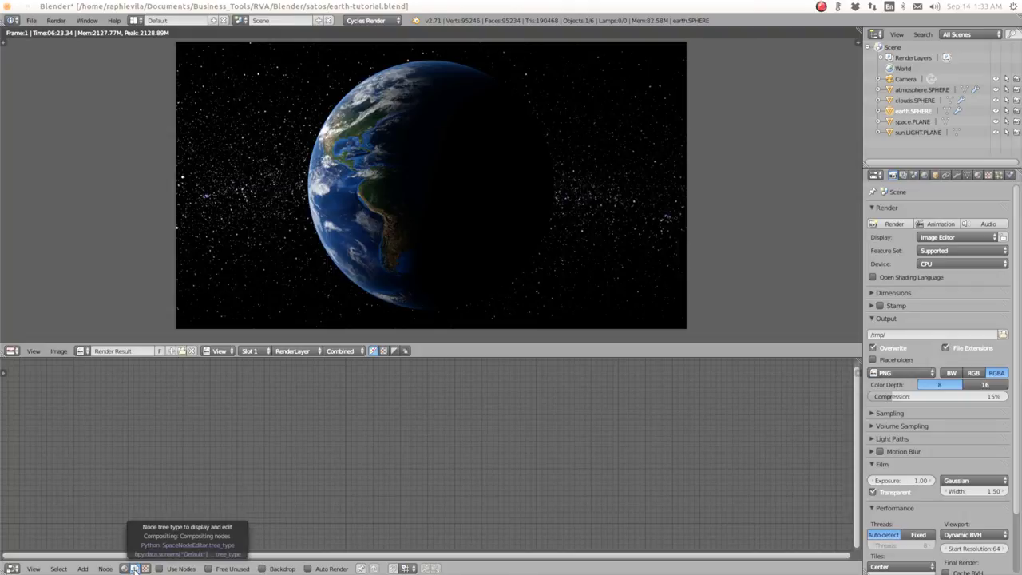
left_click(160, 568)
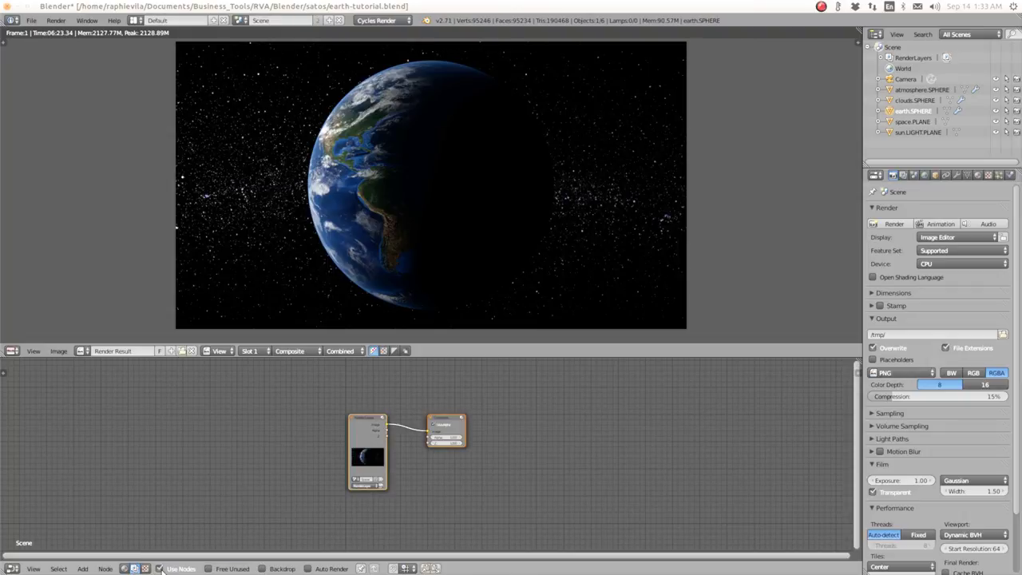
left_click(262, 568)
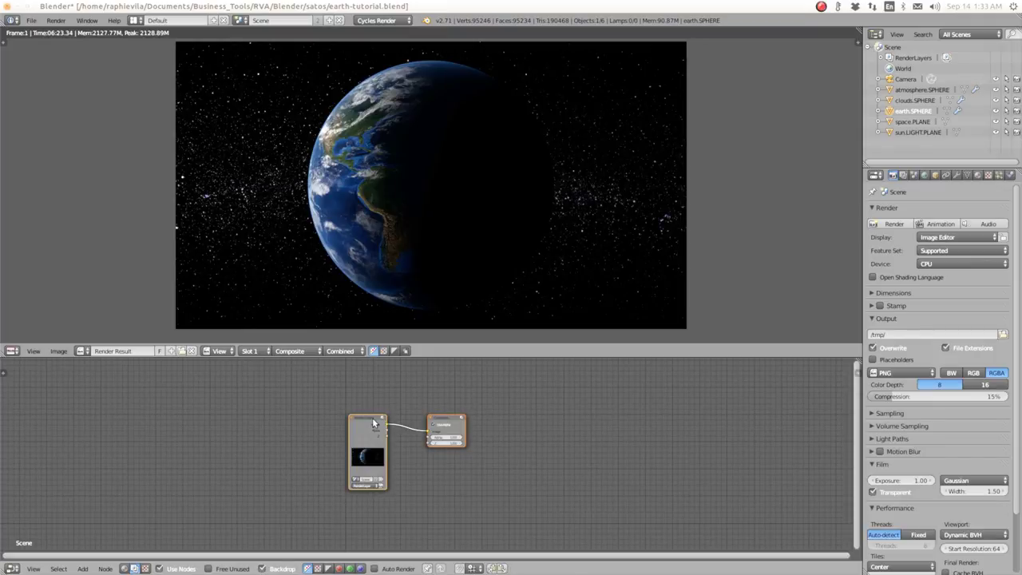
Step: Move the Render Layers and Composite nodes far apart and enlarge the node editor to make working space
left_click_drag(371, 424, 182, 399)
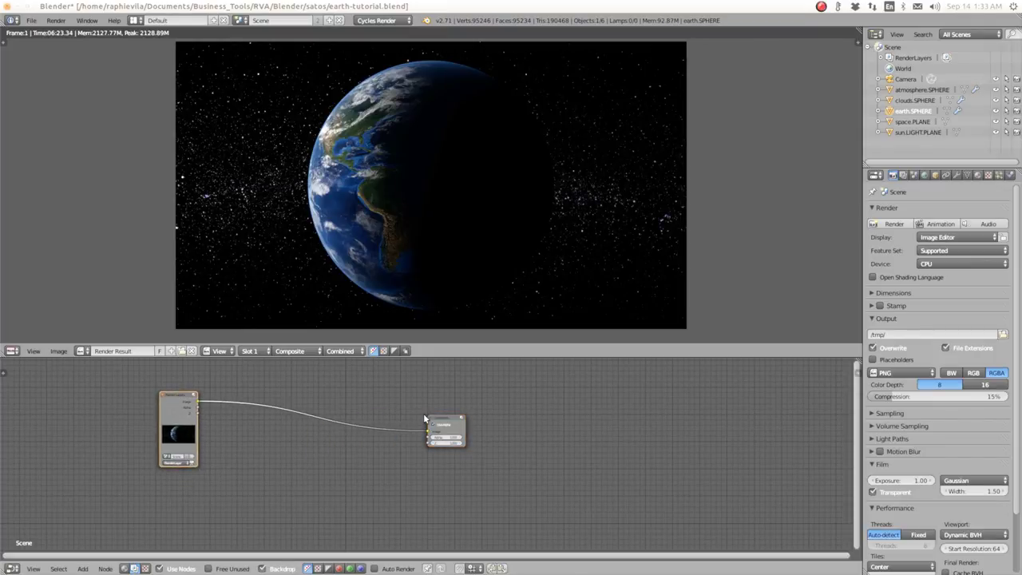
left_click_drag(439, 422, 648, 388)
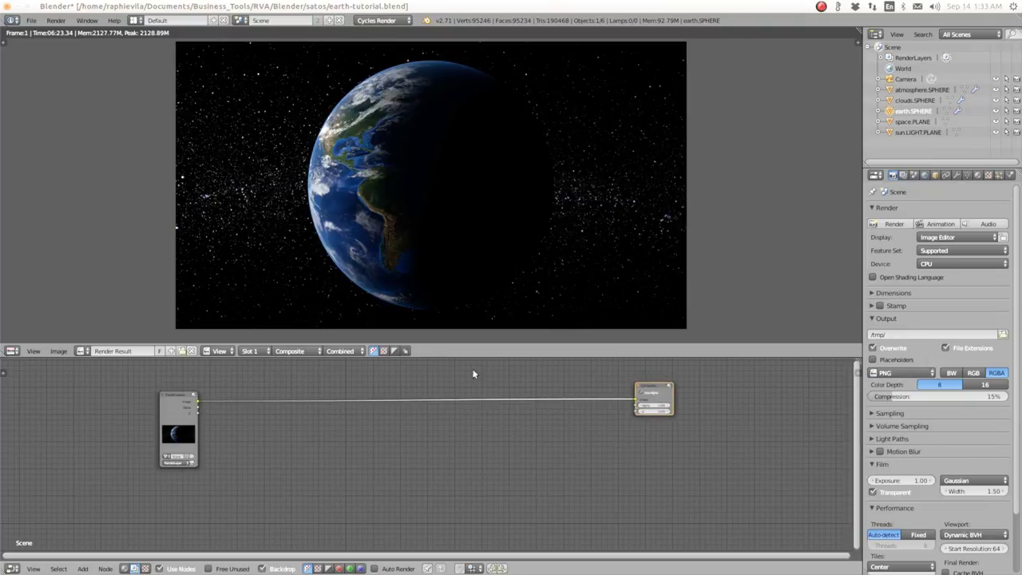
left_click_drag(450, 357, 448, 287)
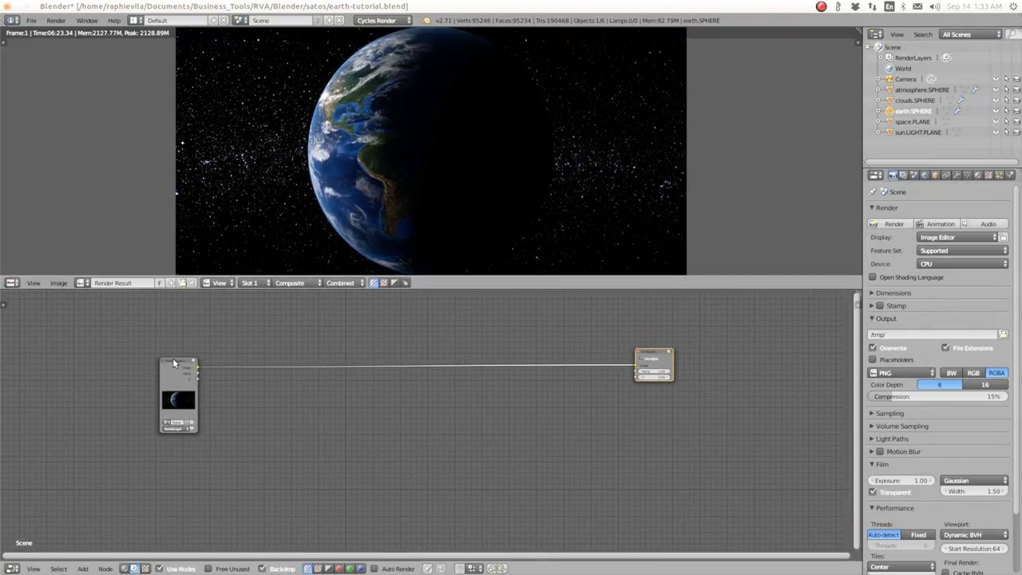
mouse_move(173, 358)
left_mouse_down()
mouse_move(166, 345)
mouse_move(183, 345)
left_mouse_up()
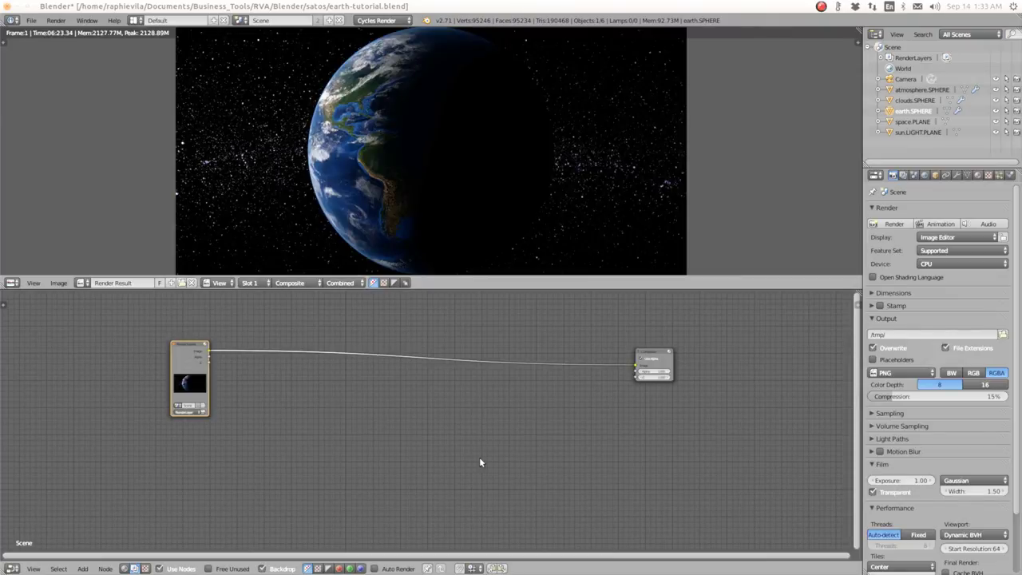
Step: Add a Viewer node below the Composite node and connect the Render Layers Image output to it
key("shift+a")
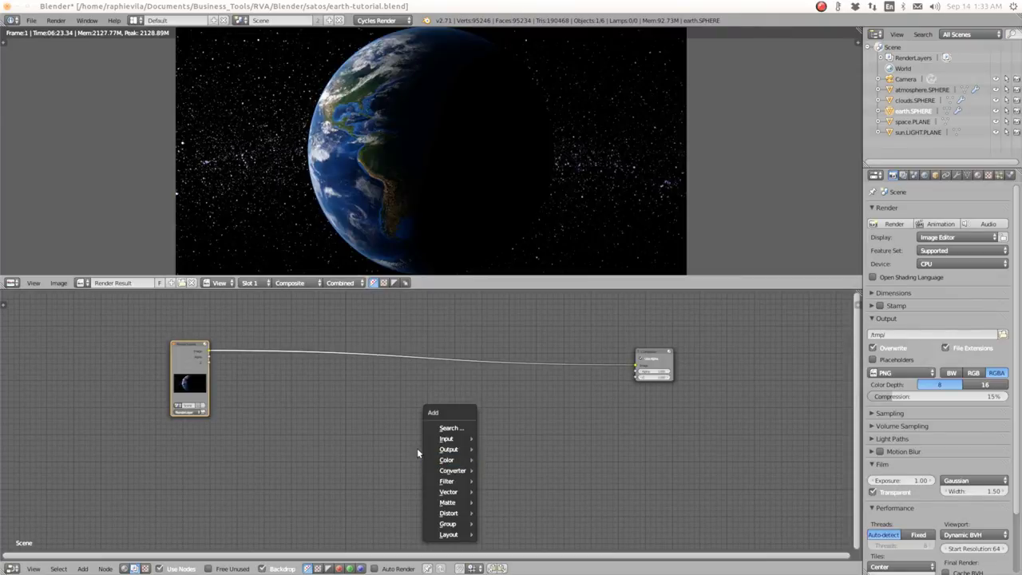
mouse_move(450, 450)
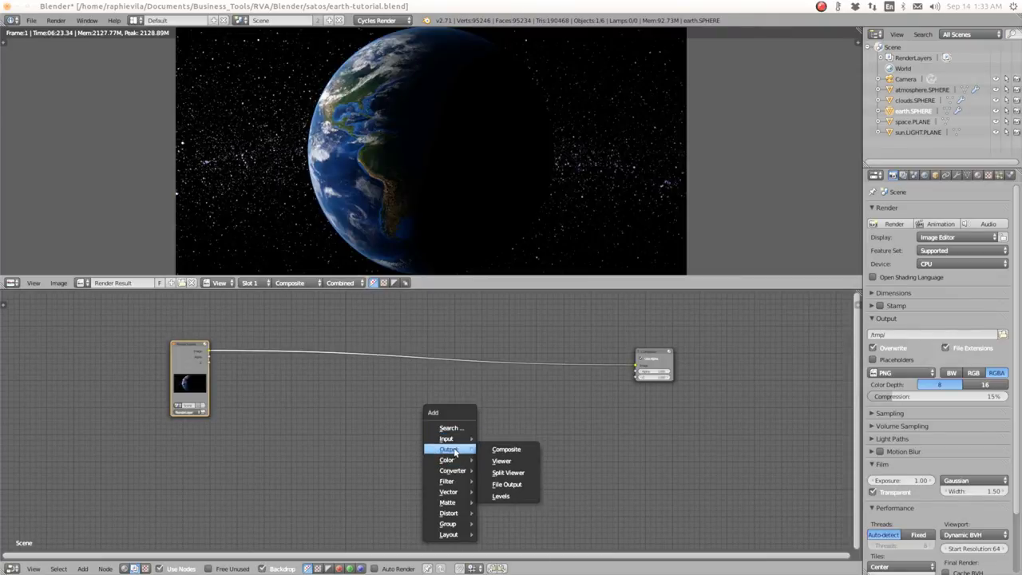
left_click(503, 460)
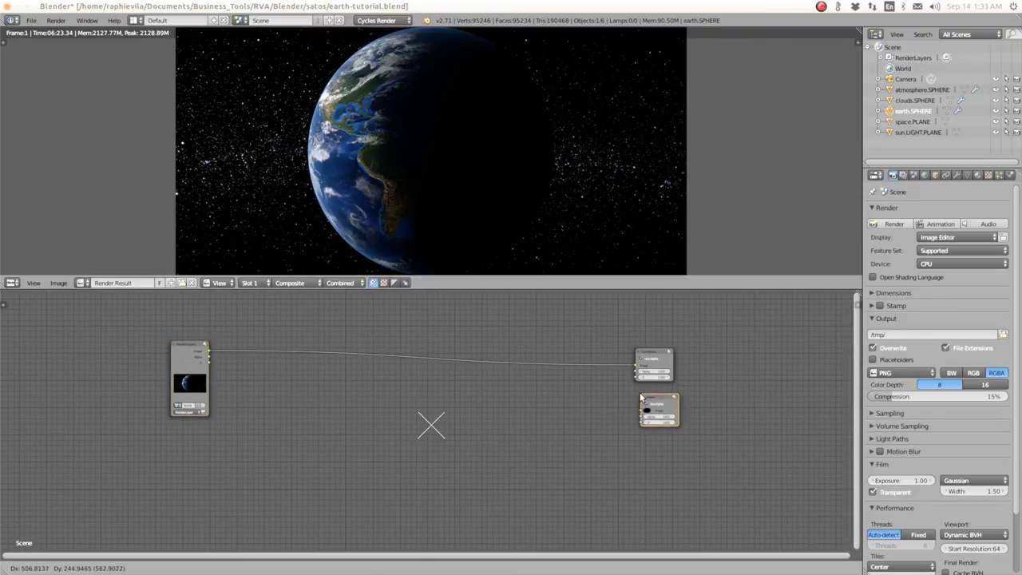
left_click(640, 397)
left_click_drag(208, 352, 639, 409)
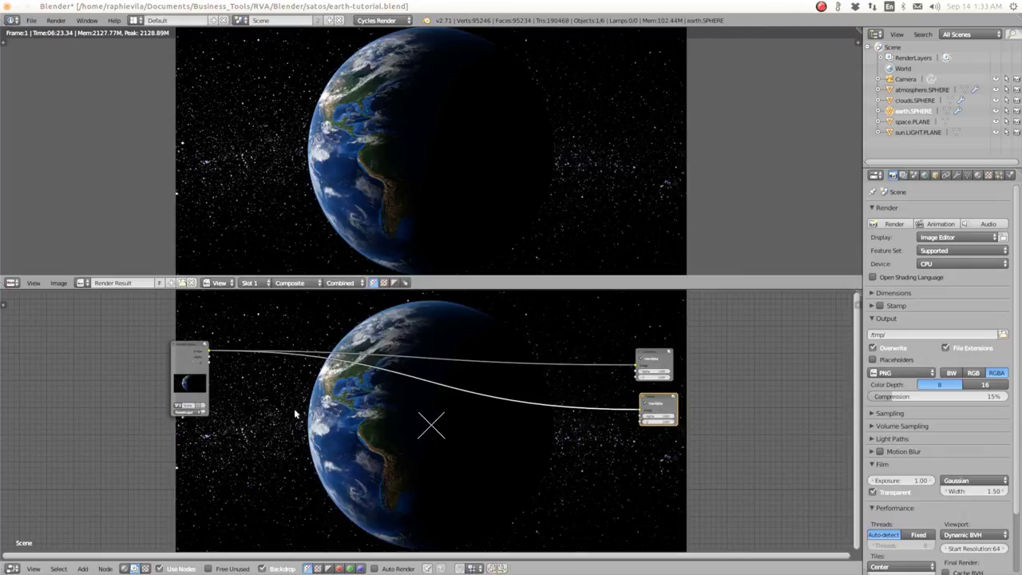
Step: Spread the Render Layers, Composite and Viewer nodes out to the edges of the backdrop image
left_click_drag(186, 351, 103, 339)
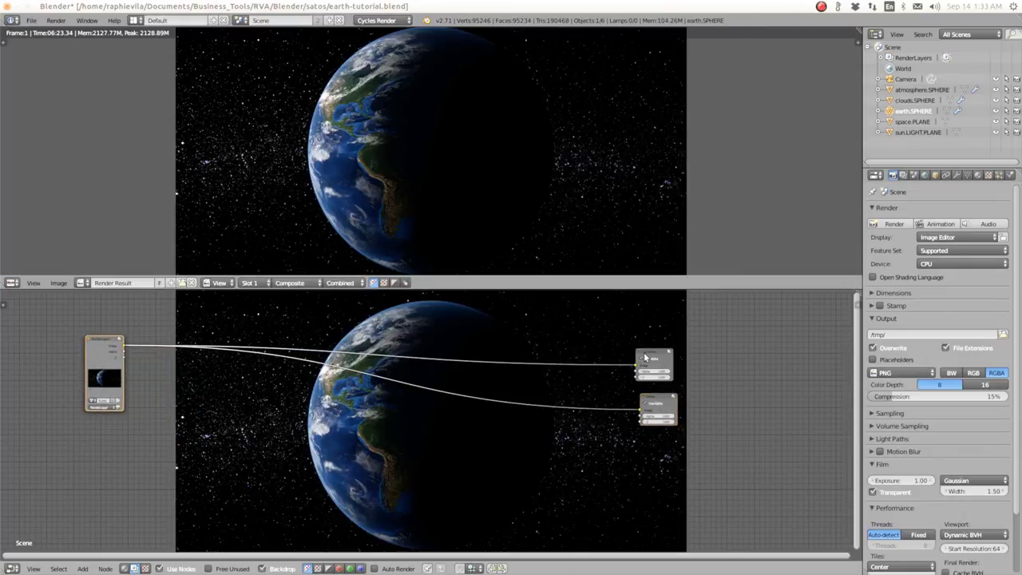
left_click_drag(658, 351, 724, 304)
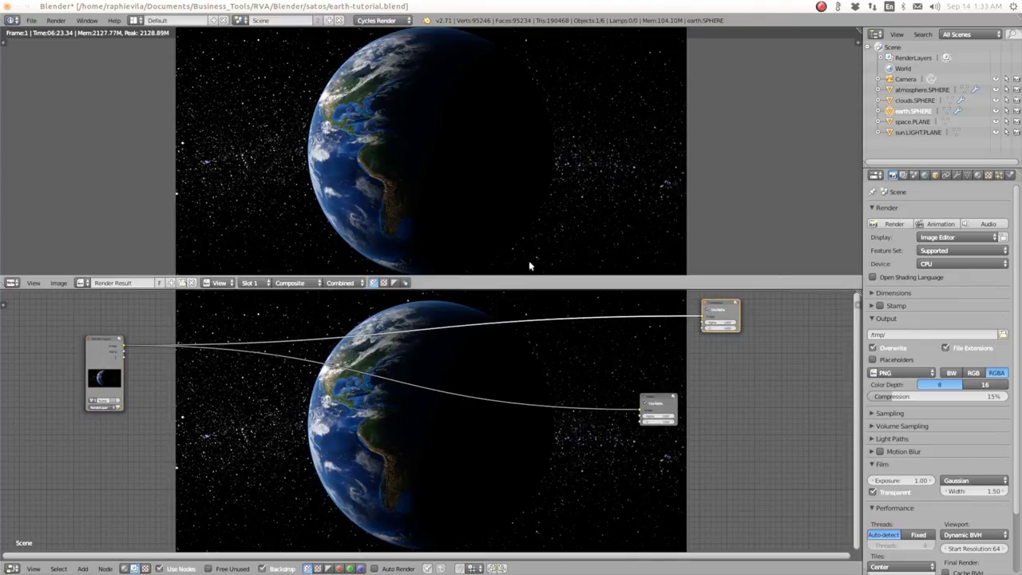
left_click_drag(665, 401, 715, 522)
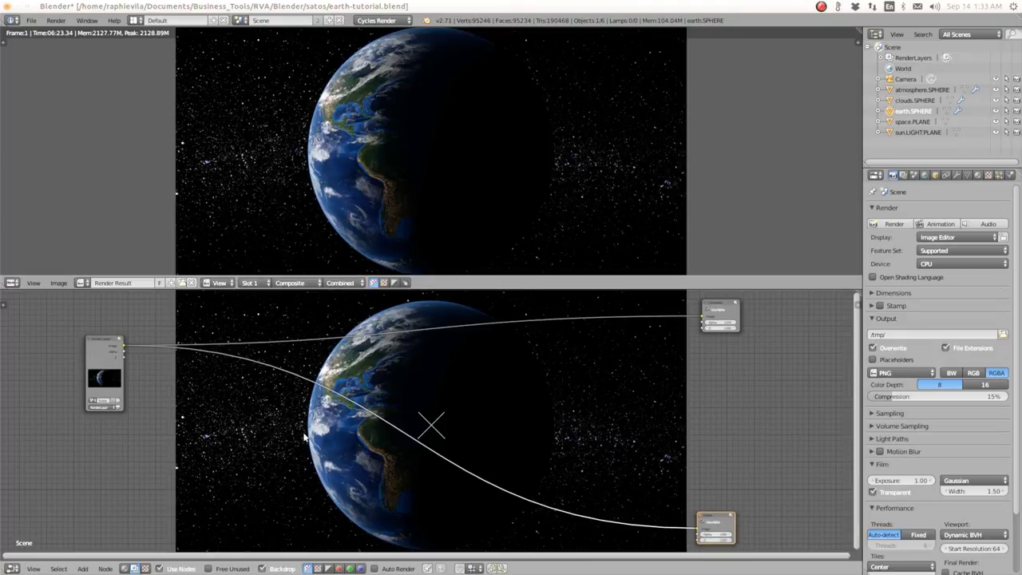
Step: Insert a Bright/Contrast node into the link between the Render Layers and Viewer nodes and set its contrast to 0.9
key("shift+a")
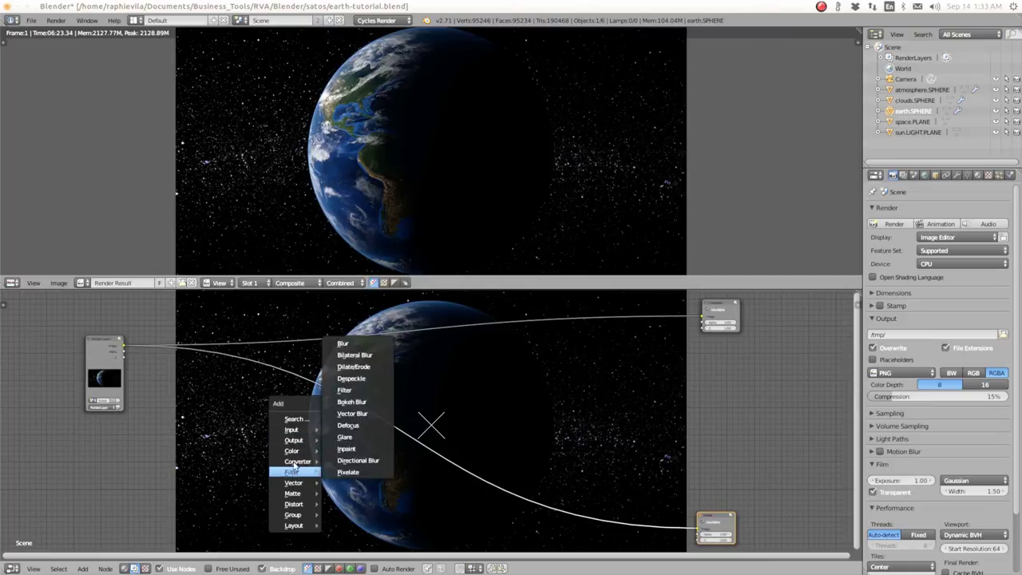
mouse_move(293, 451)
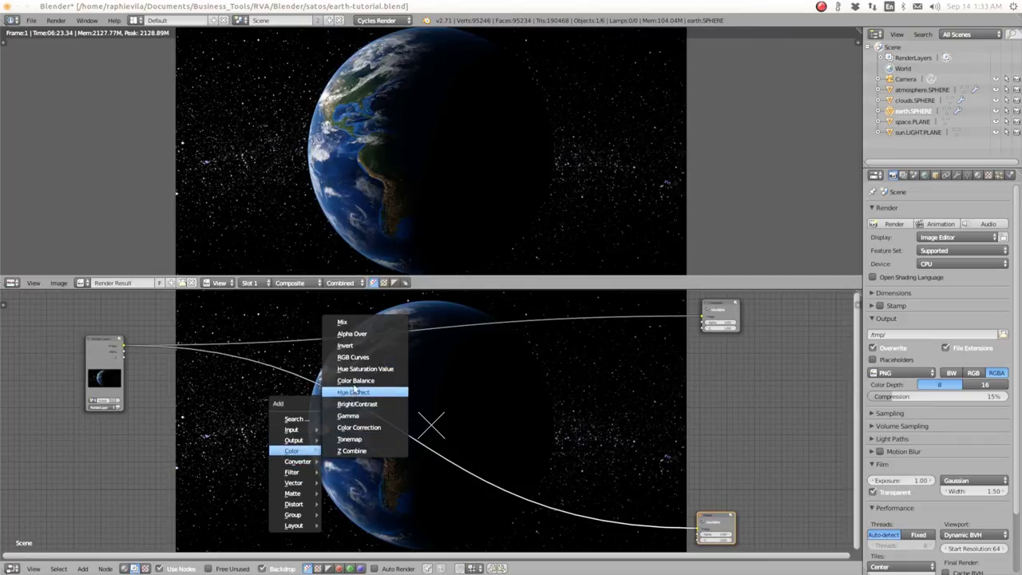
left_click(351, 403)
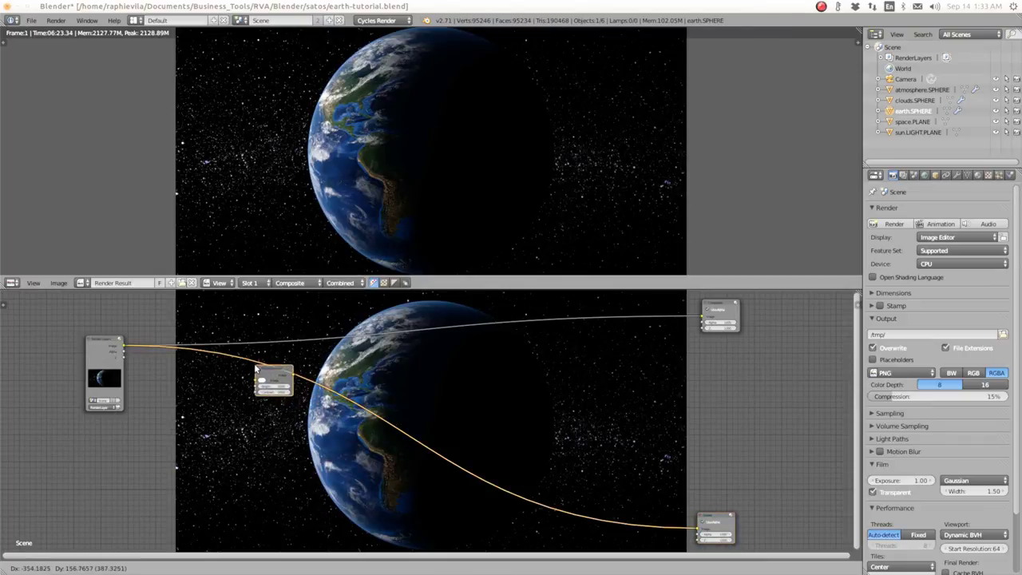
left_click(225, 361)
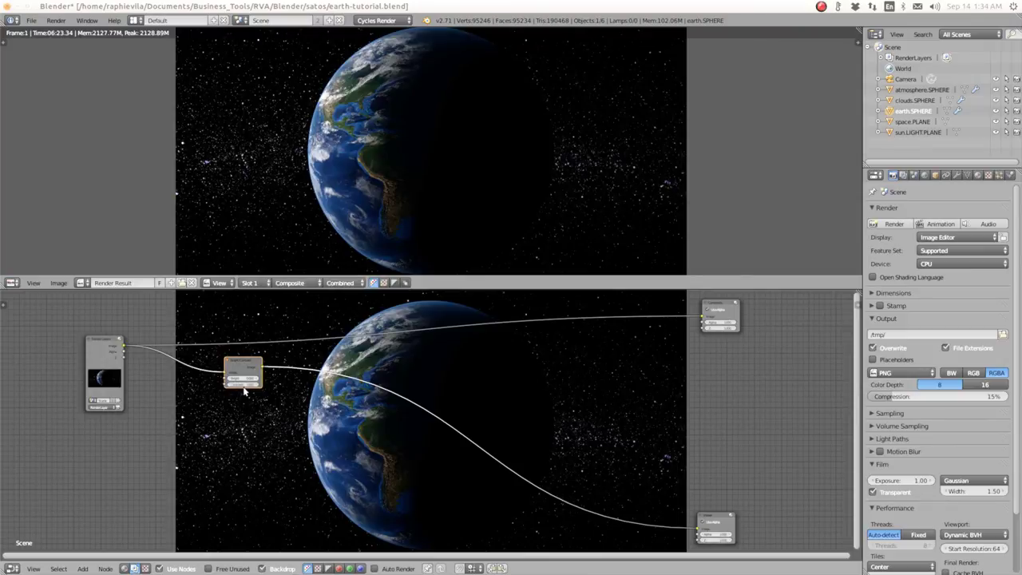
scroll(245, 387, "up", 1)
scroll(217, 381, "up", 1)
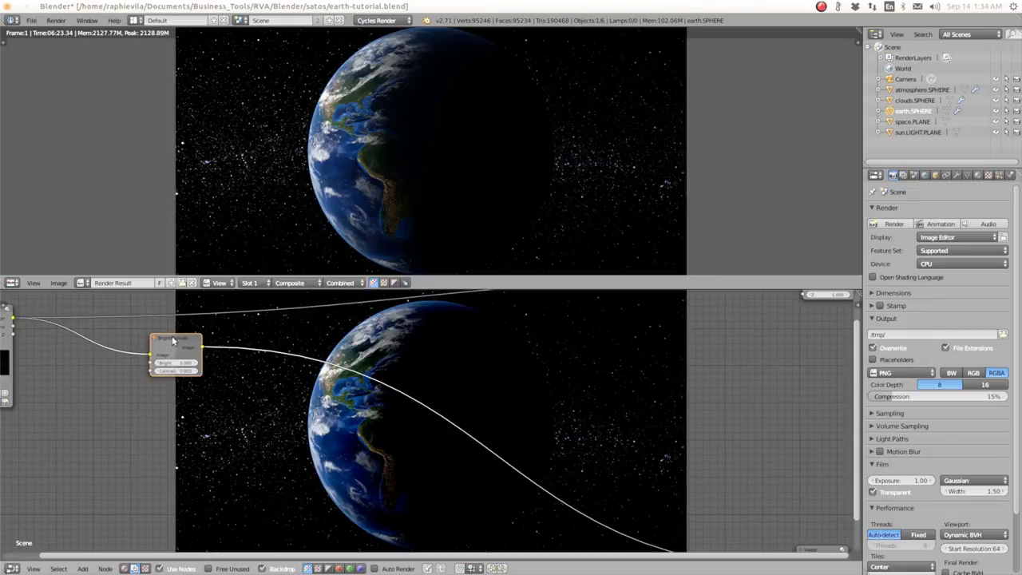
scroll(315, 431, "down", 3)
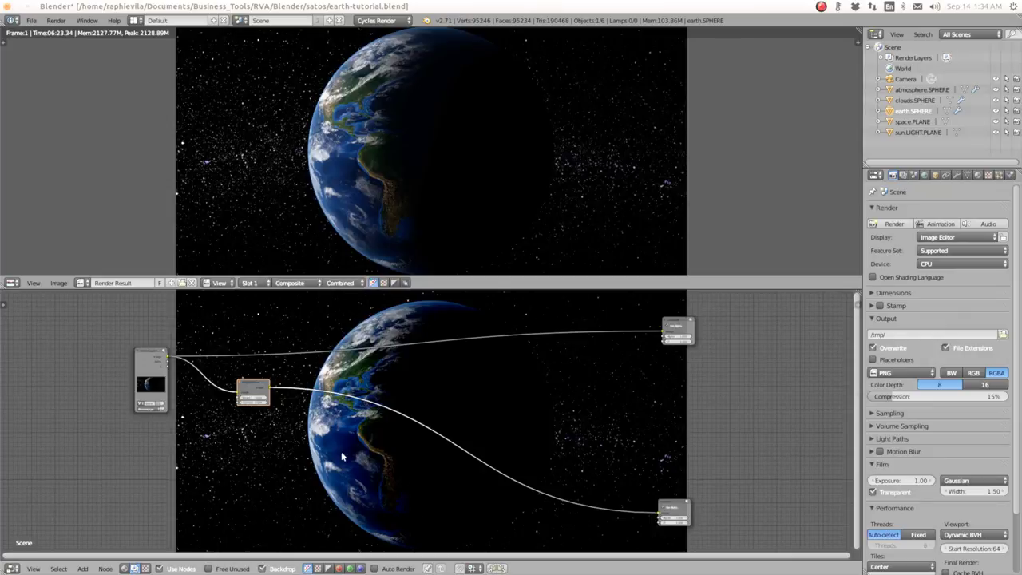
Step: Insert a Glare filter node between the Bright/Contrast and Viewer nodes and place it beside the Bright/Contrast node
key("shift+a")
mouse_move(342, 452)
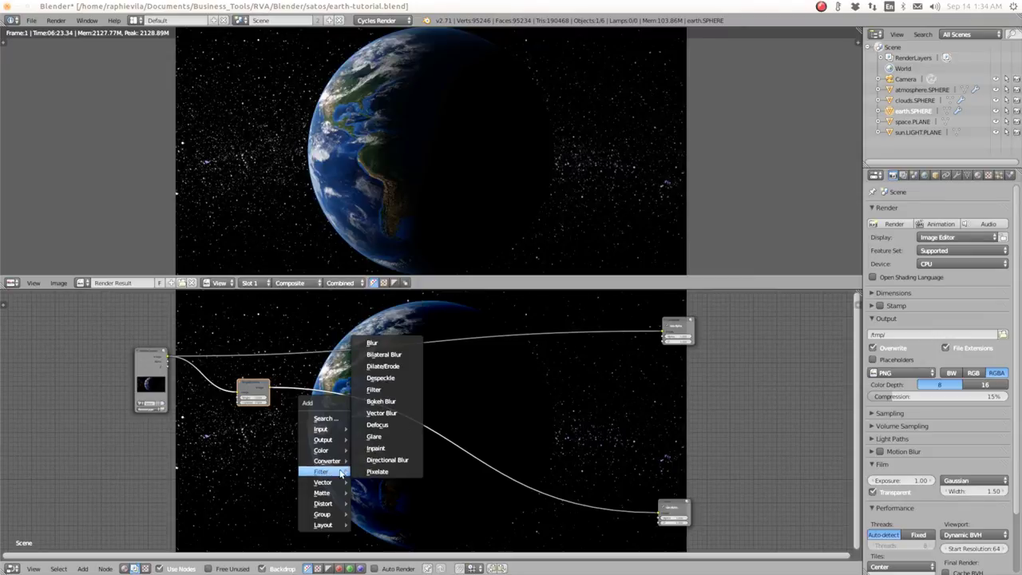
left_click(374, 437)
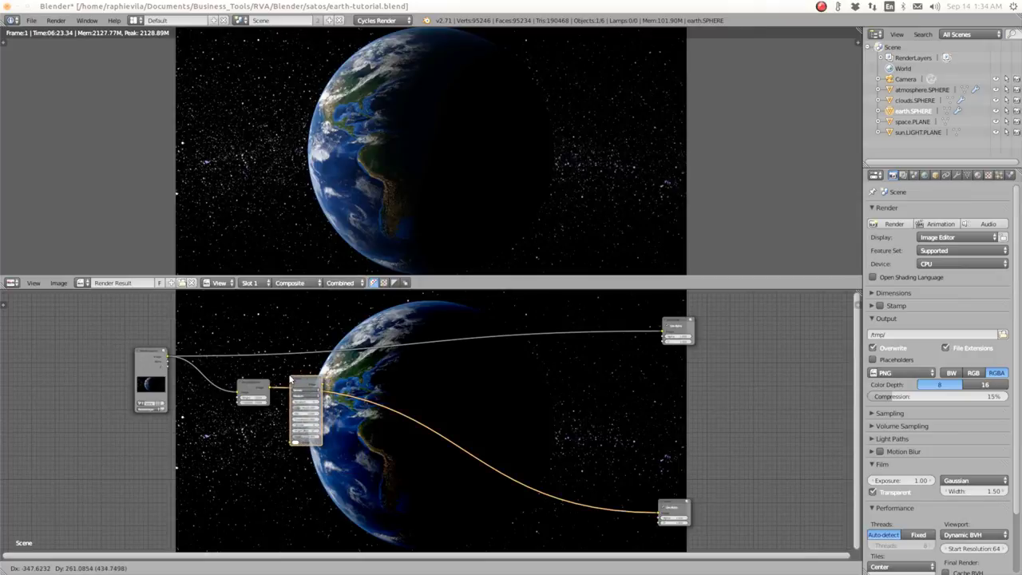
left_click(276, 361)
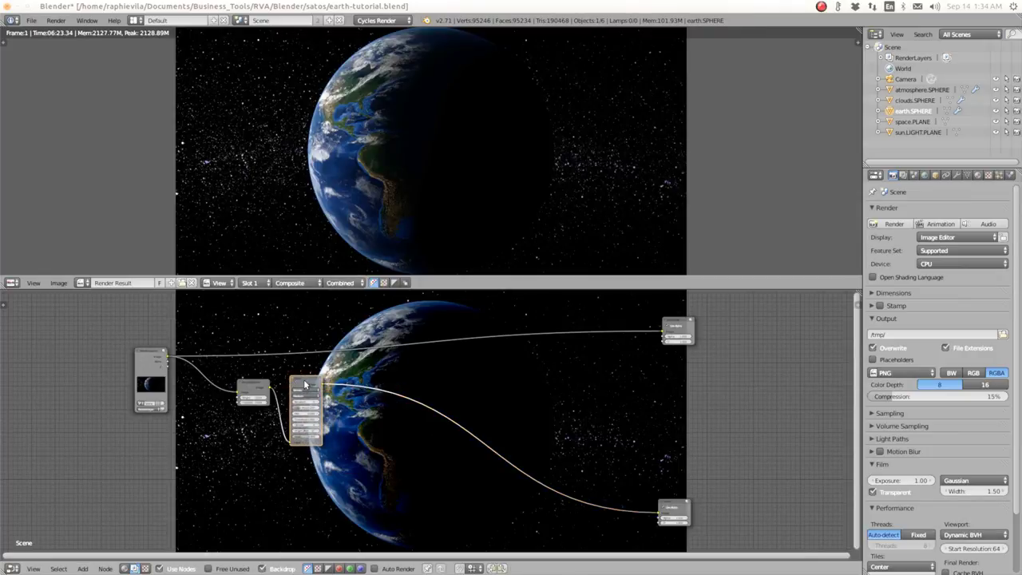
left_click_drag(304, 382, 471, 409)
left_click(471, 408)
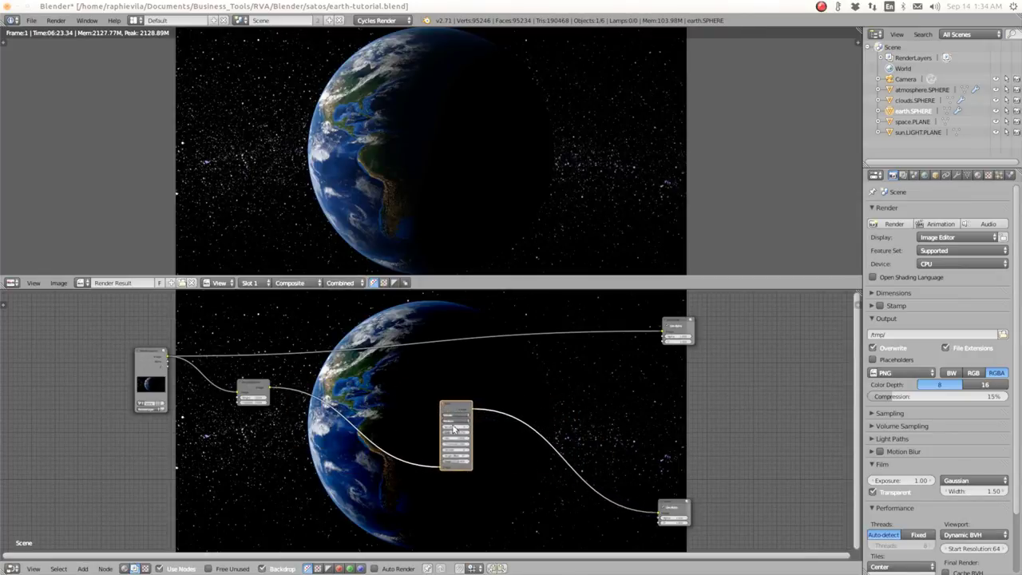
scroll(471, 409, "up", 3)
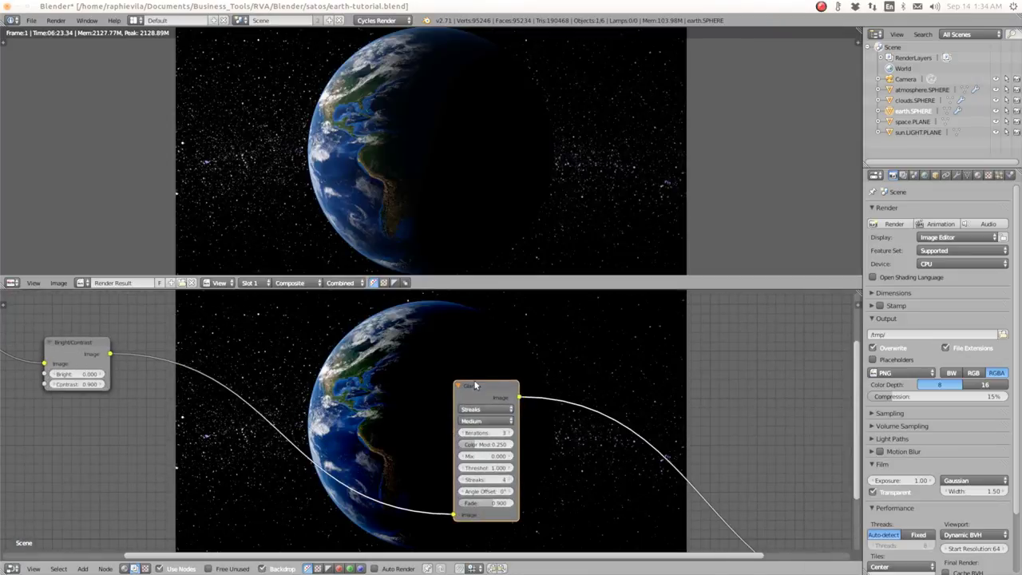
left_click_drag(472, 390, 179, 344)
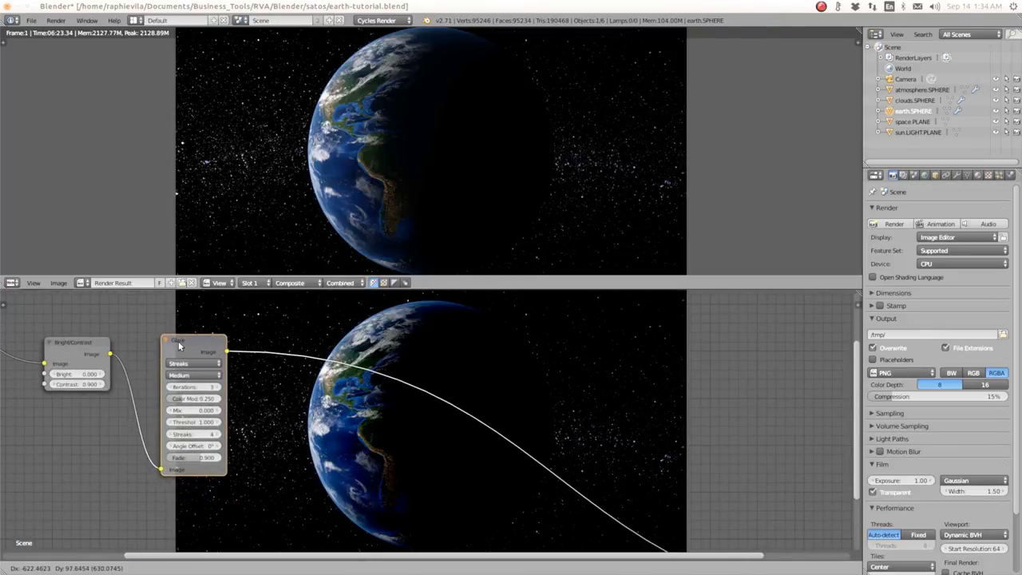
Step: Set the Glare node's quality to High and its glare type to Fog Glow
left_click(181, 376)
left_click(180, 365)
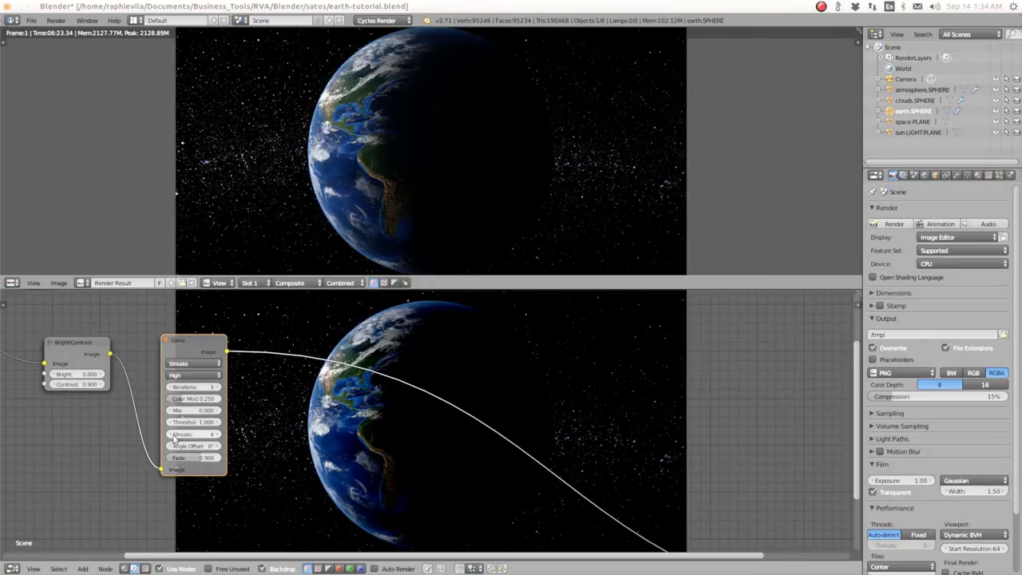
left_click(181, 363)
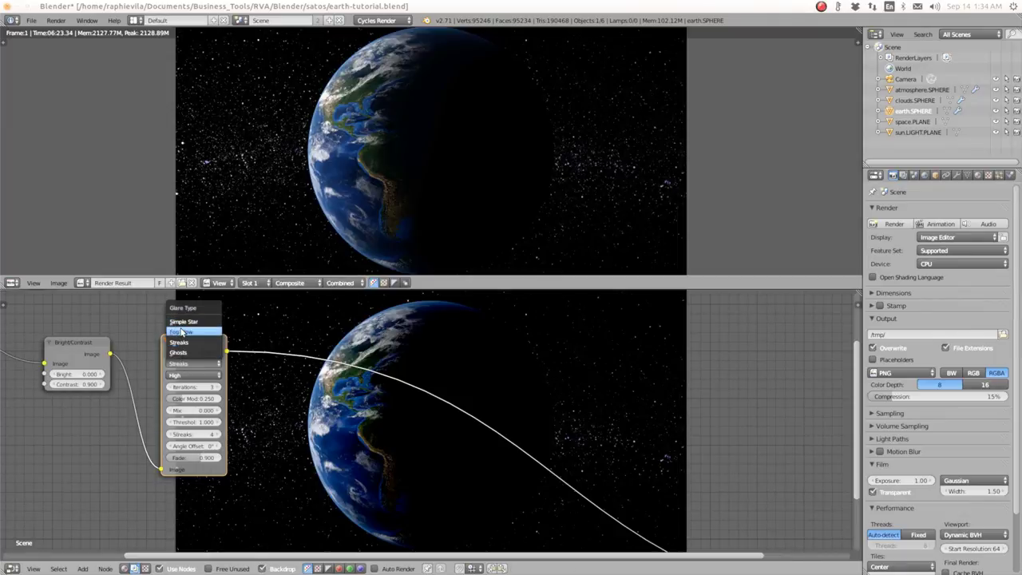
left_click(182, 331)
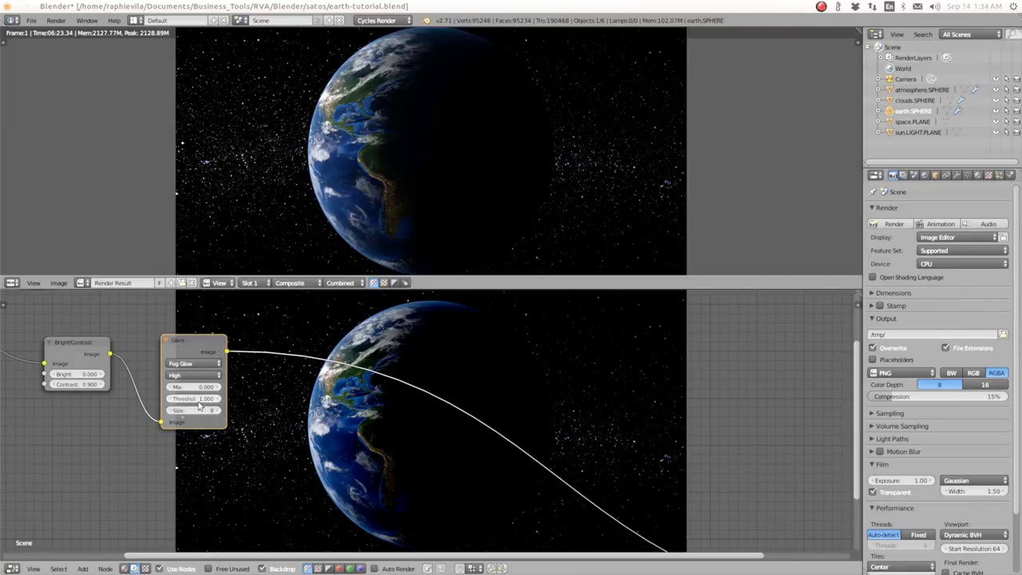
Step: Set the Glare node's threshold to 0.2 and mix to -0.9, and adjust its size
left_click_drag(202, 405, 194, 405)
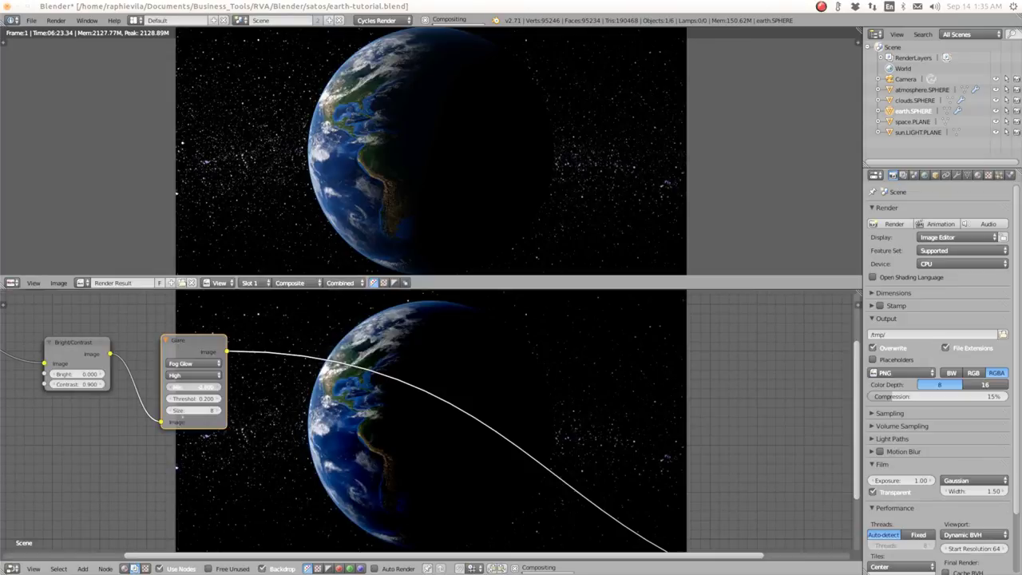
left_click_drag(192, 387, 196, 390)
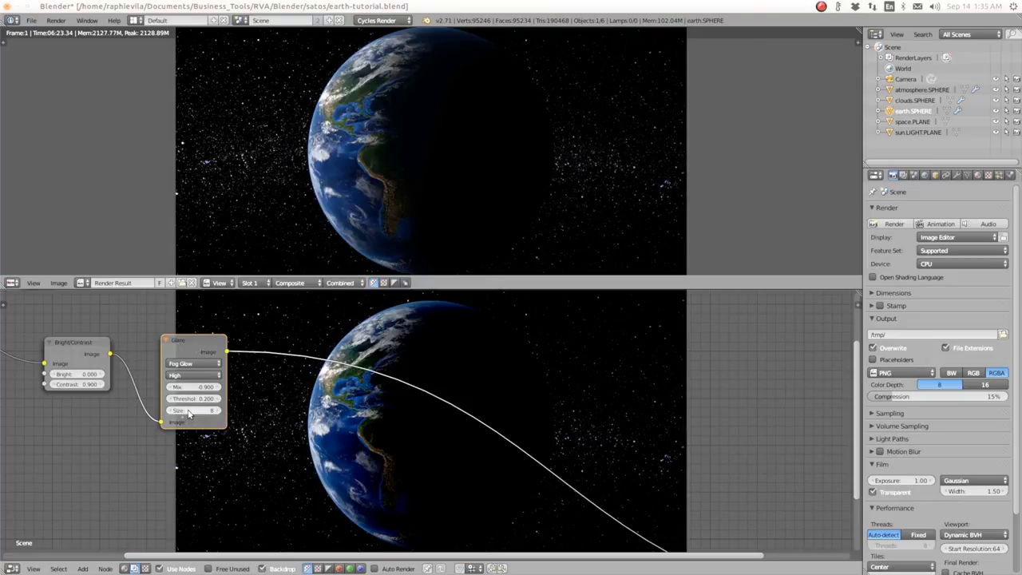
left_click(185, 409)
left_click_drag(186, 410, 189, 412)
left_click_drag(198, 404, 183, 415)
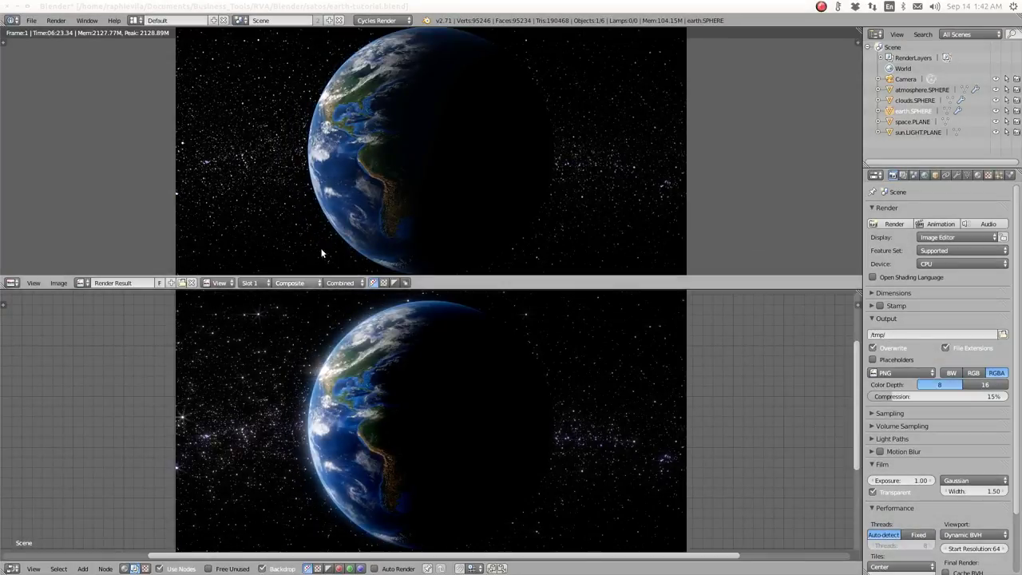
Step: Move the Bokeh Blur node closer to the Bright/Contrast node and set the Bright/Contrast node's brightness to 0.9
scroll(311, 427, "down", 2)
scroll(312, 427, "up", 3)
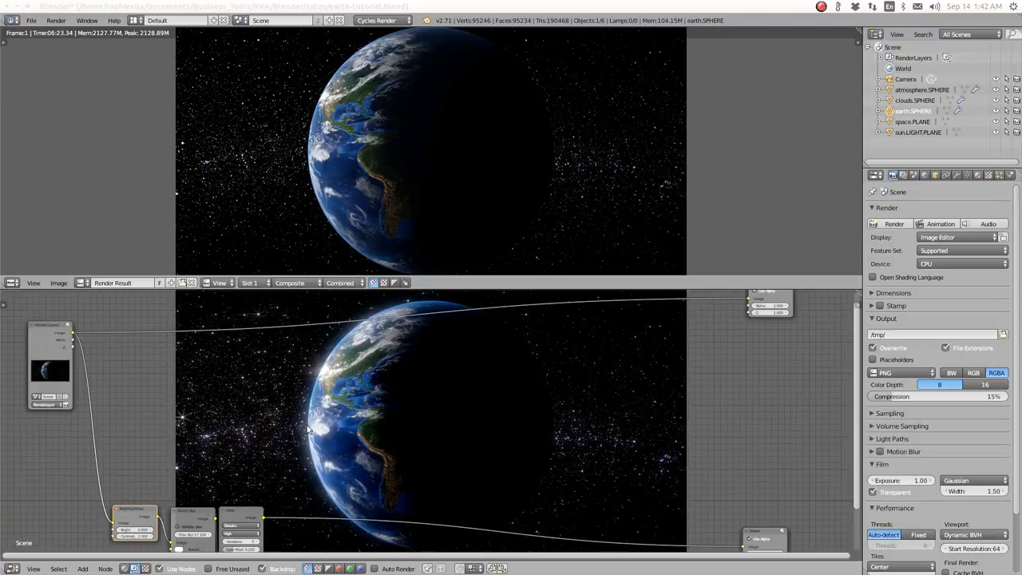
middle_click_drag(233, 440, 355, 408)
scroll(268, 414, "up", 3)
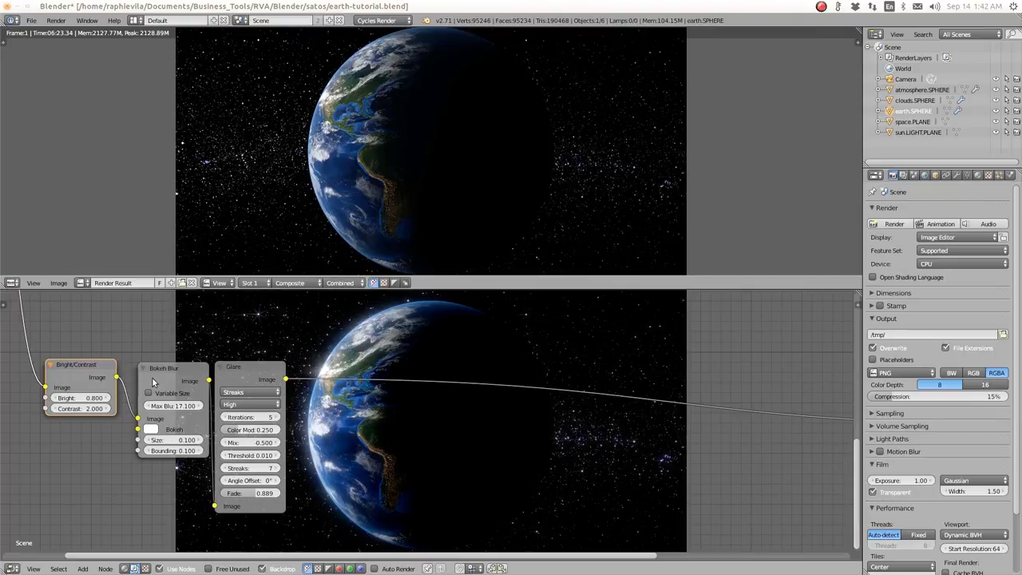
left_click_drag(166, 372, 155, 369)
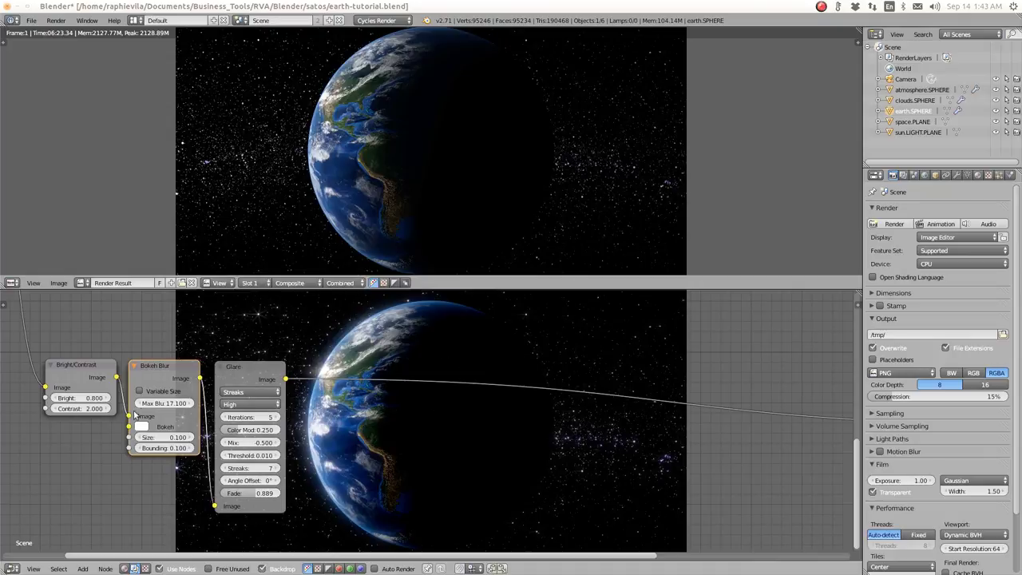
left_click(92, 400)
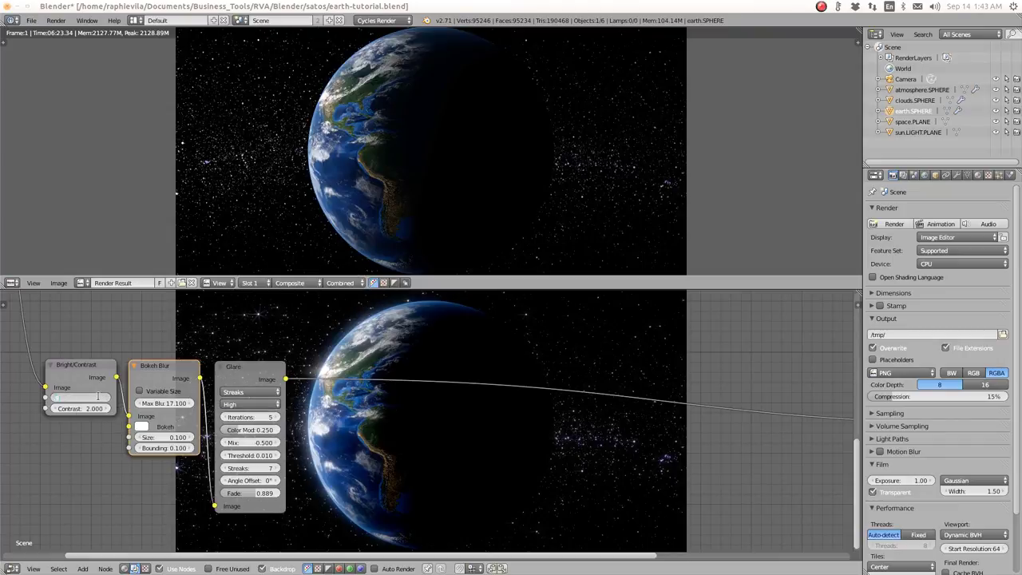
type("0.9")
key("Return")
Step: Move the Glare node closer to the Bokeh Blur node and set its color modulation to 0.173
left_click_drag(250, 371, 244, 365)
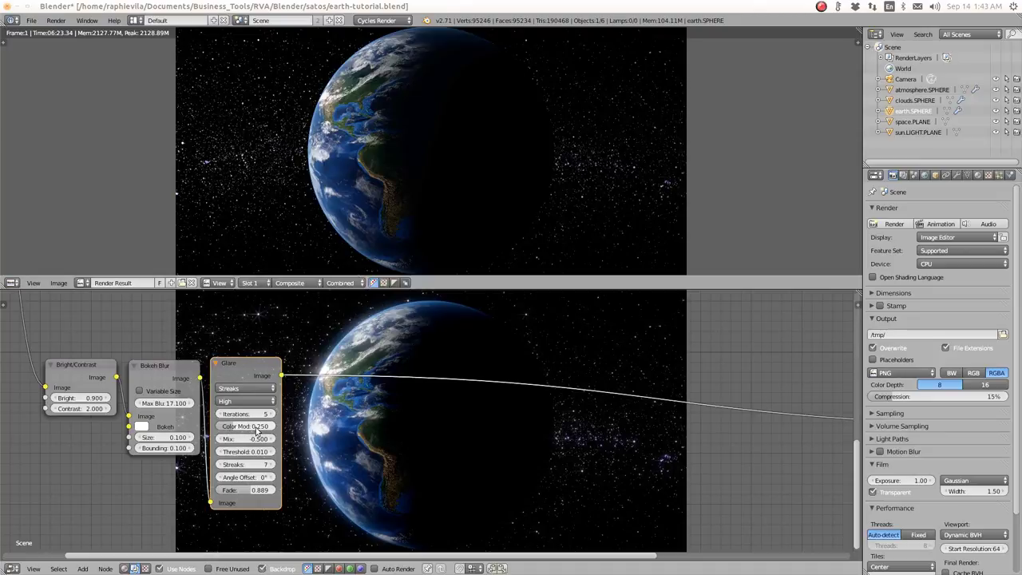
left_click_drag(233, 427, 258, 429)
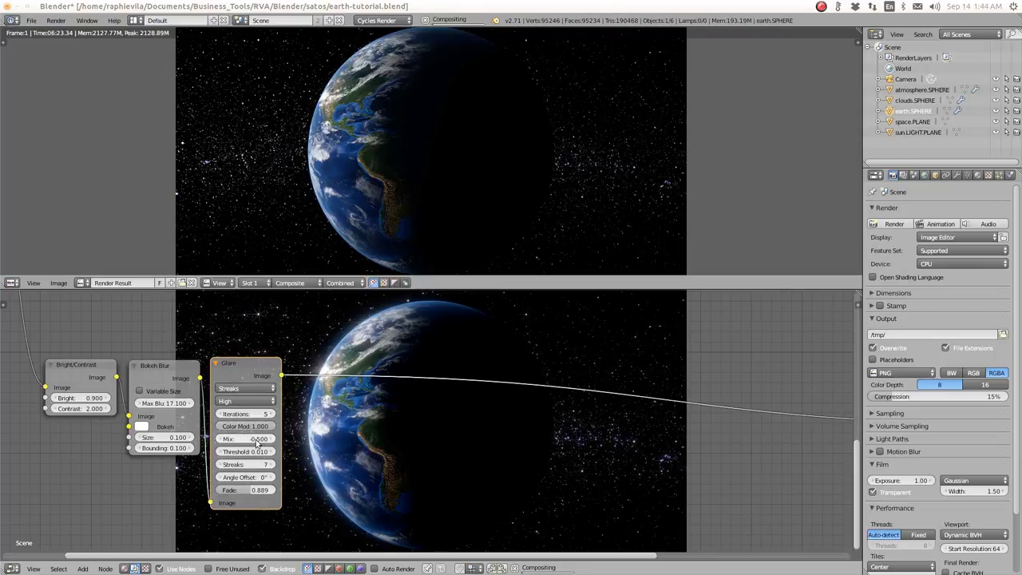
key("minus")
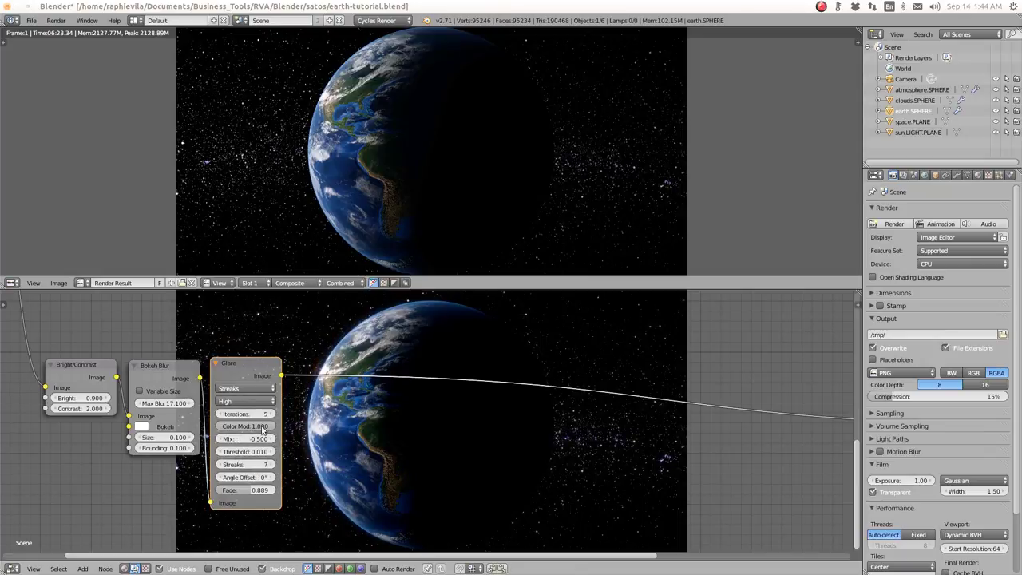
left_click_drag(266, 428, 232, 429)
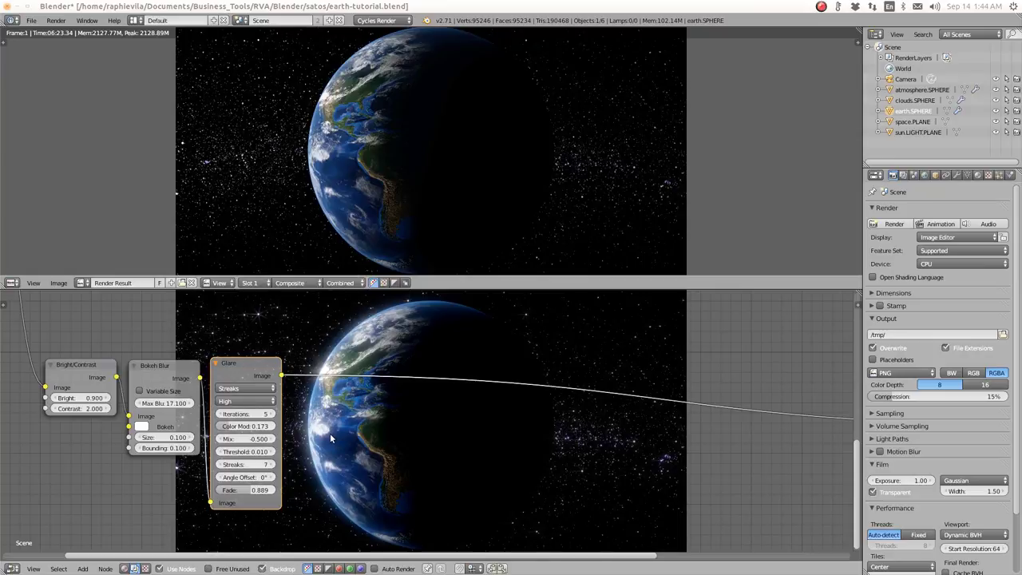
Step: Connect the Glare node's Image output to the Composite node's Image input
scroll(264, 412, "up", 1)
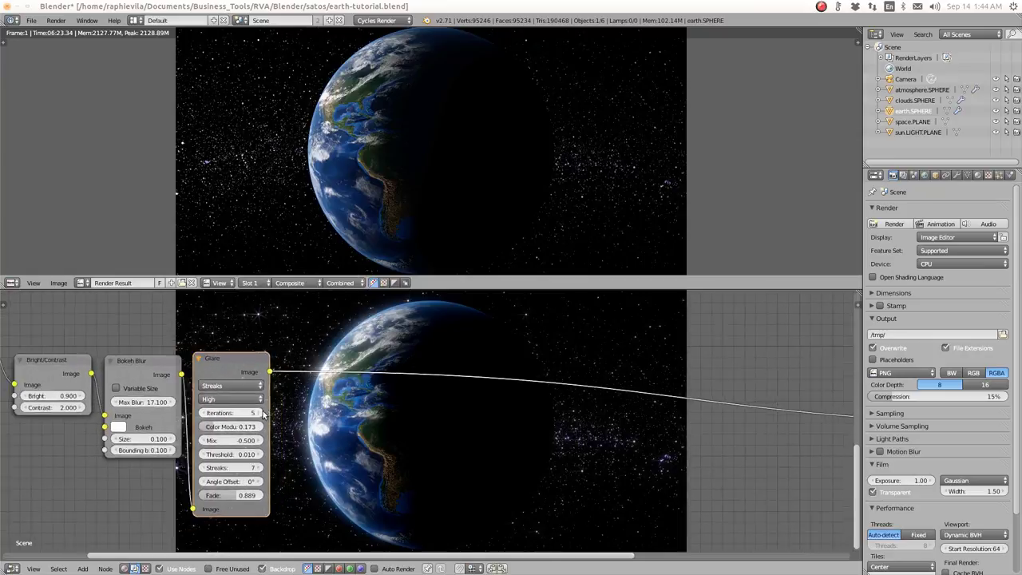
scroll(263, 413, "down", 2)
middle_click_drag(249, 389, 258, 552)
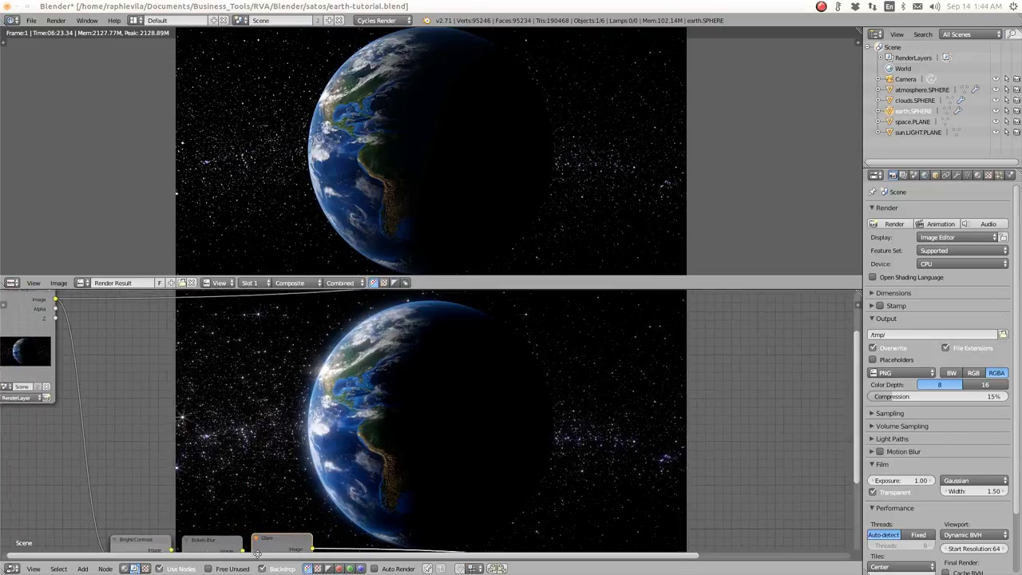
scroll(291, 318, "up", 1)
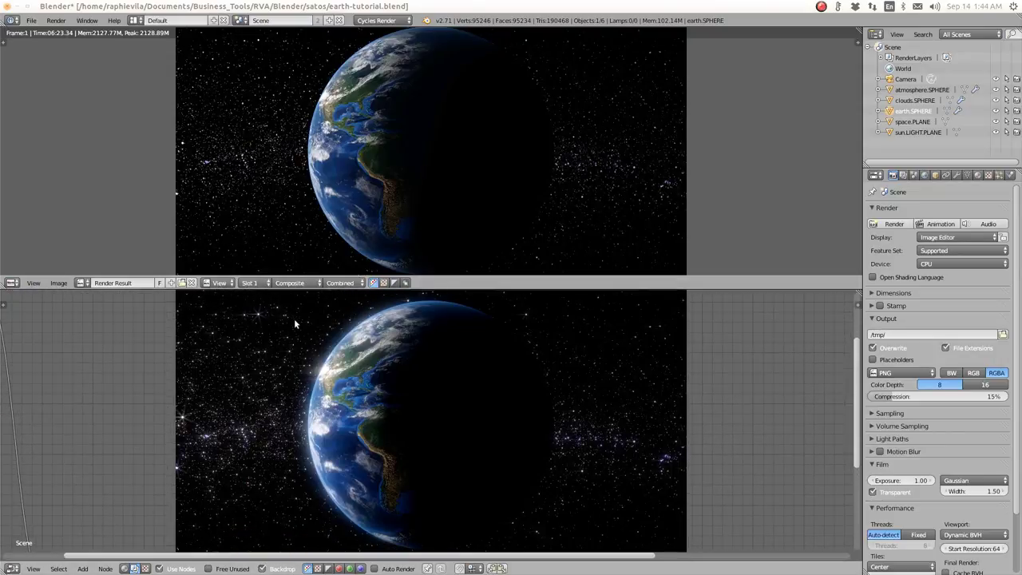
scroll(312, 334, "down", 1)
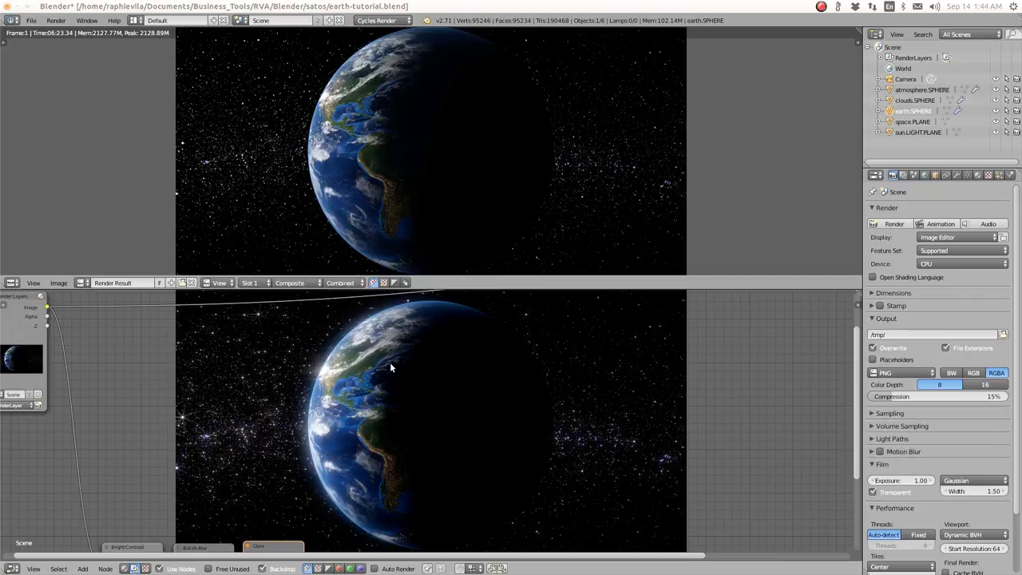
scroll(519, 383, "down", 3)
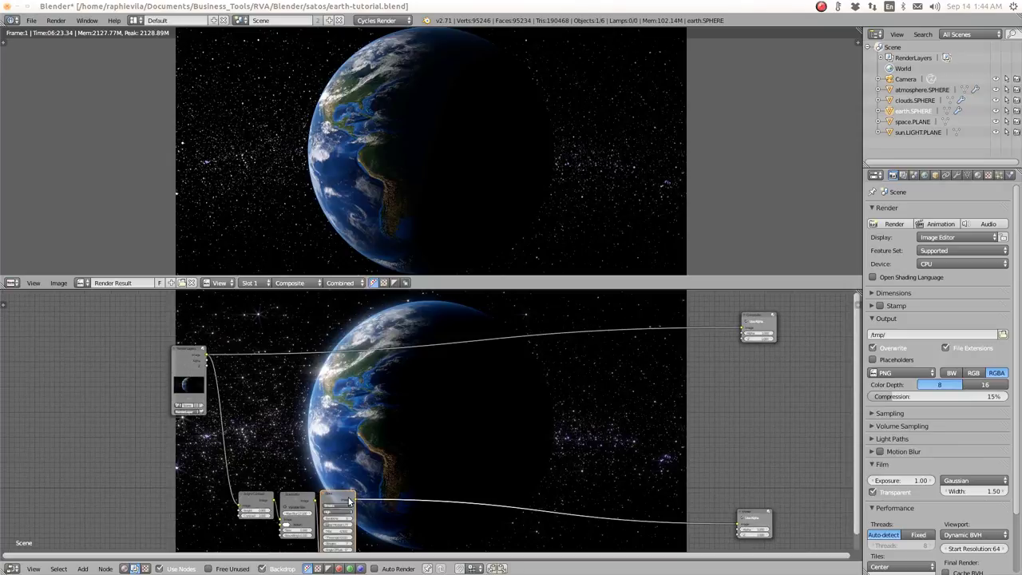
left_click_drag(357, 503, 742, 329)
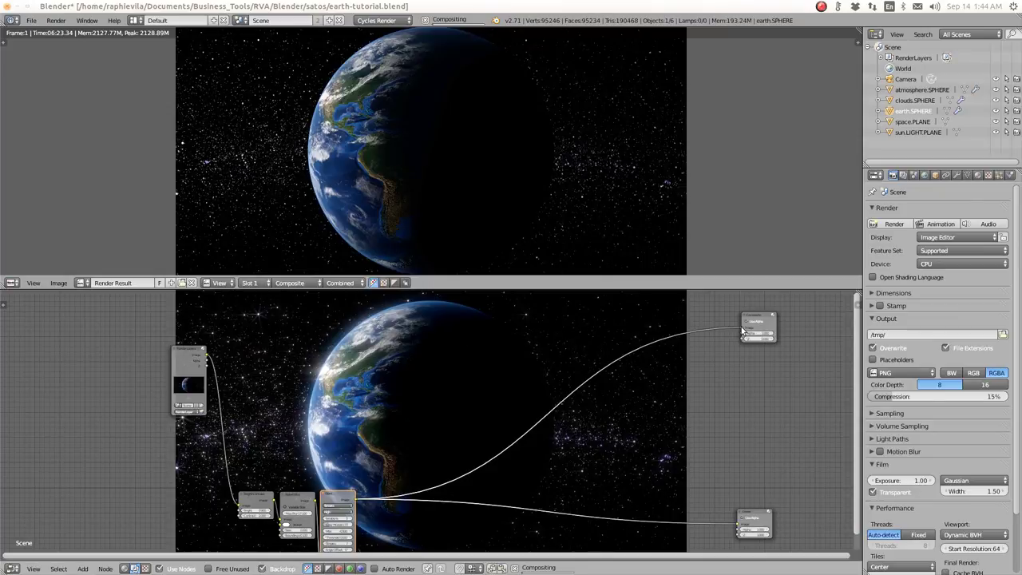
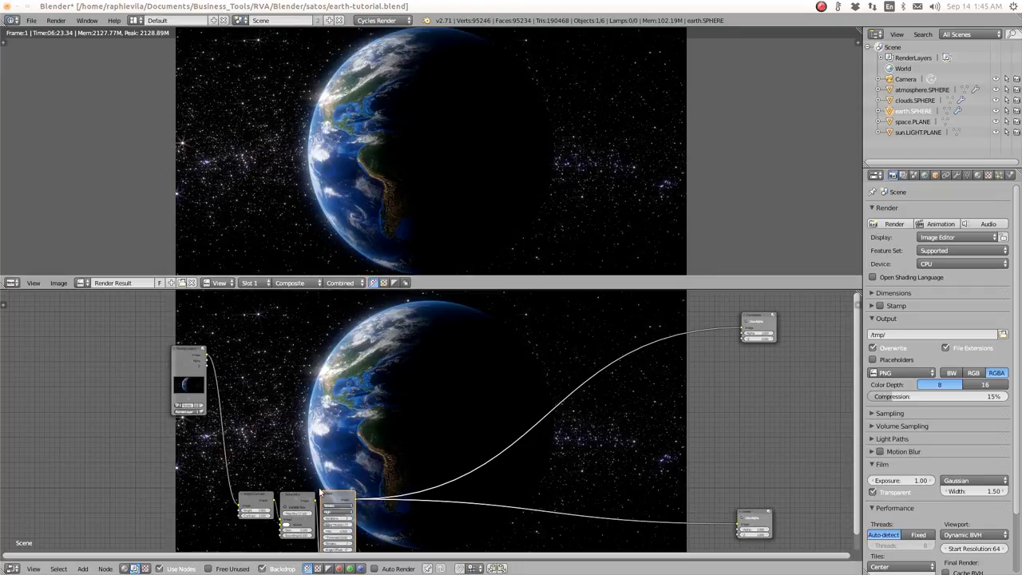
Step: Move the Bright/Contrast, Bokeh Blur and Glare nodes together up beside the Render Layers node
left_click_drag(140, 466, 450, 554)
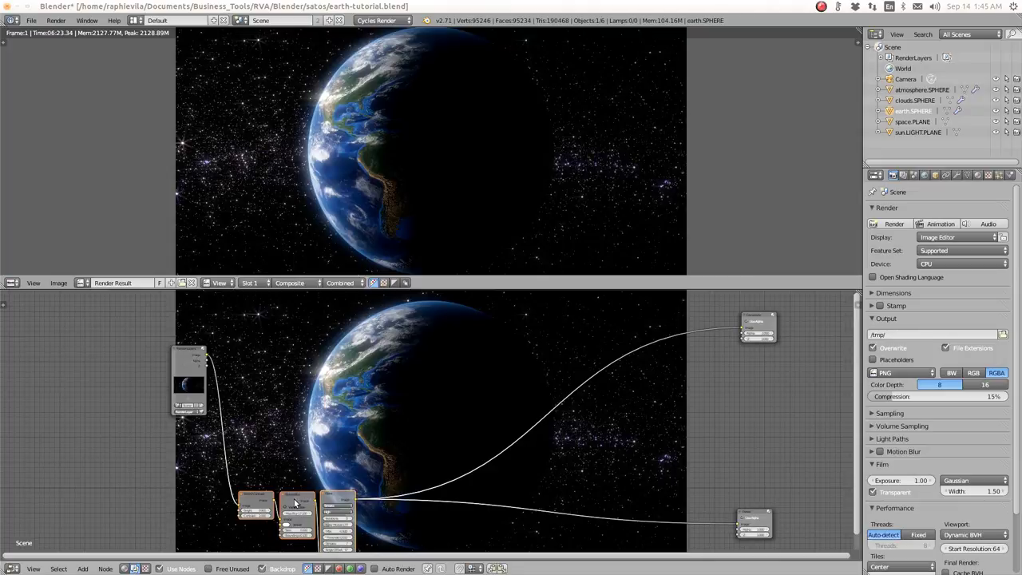
key("g")
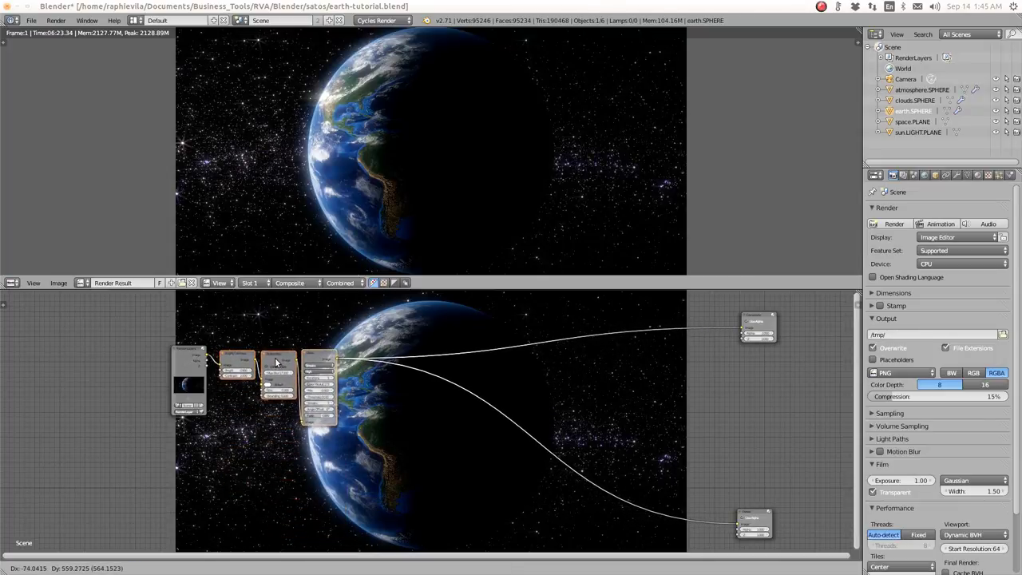
left_click(276, 363)
Step: Place the Composite and Viewer nodes next to the Glare node, with the Viewer below the Composite
left_click_drag(756, 320, 380, 348)
left_click_drag(754, 519, 377, 385)
left_click(378, 386)
scroll(415, 411, "up", 3)
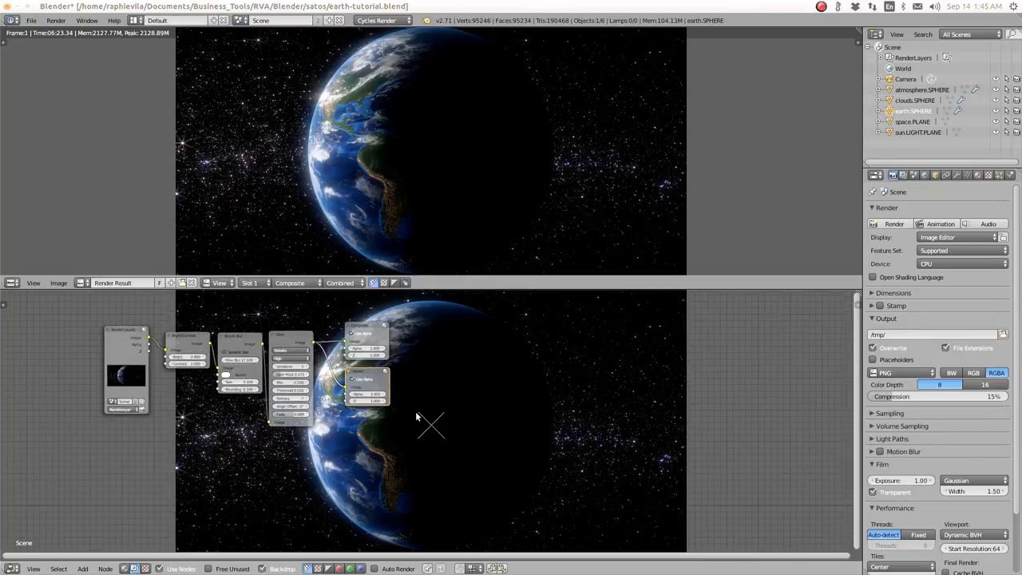
middle_click_drag(415, 411, 636, 480)
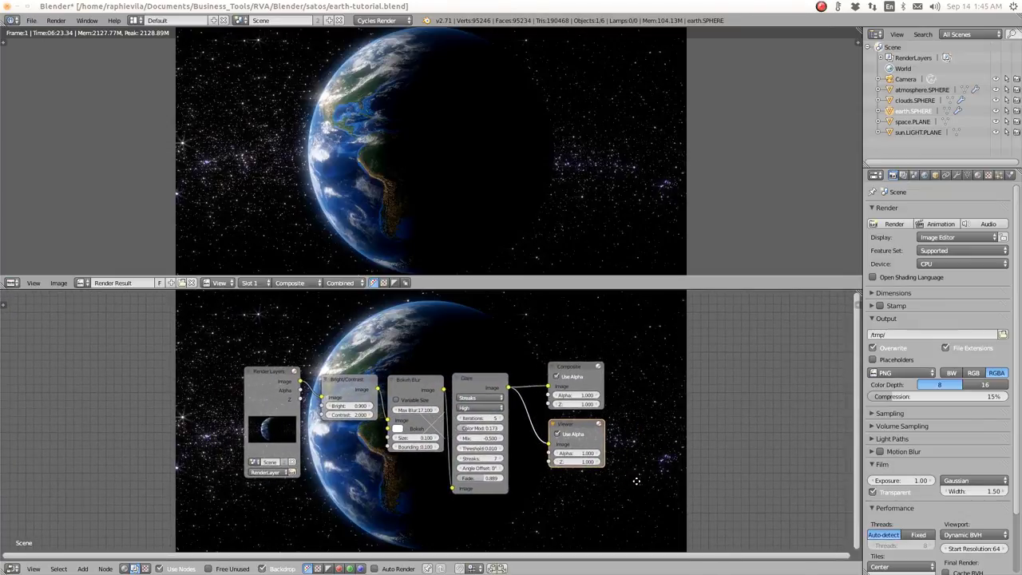